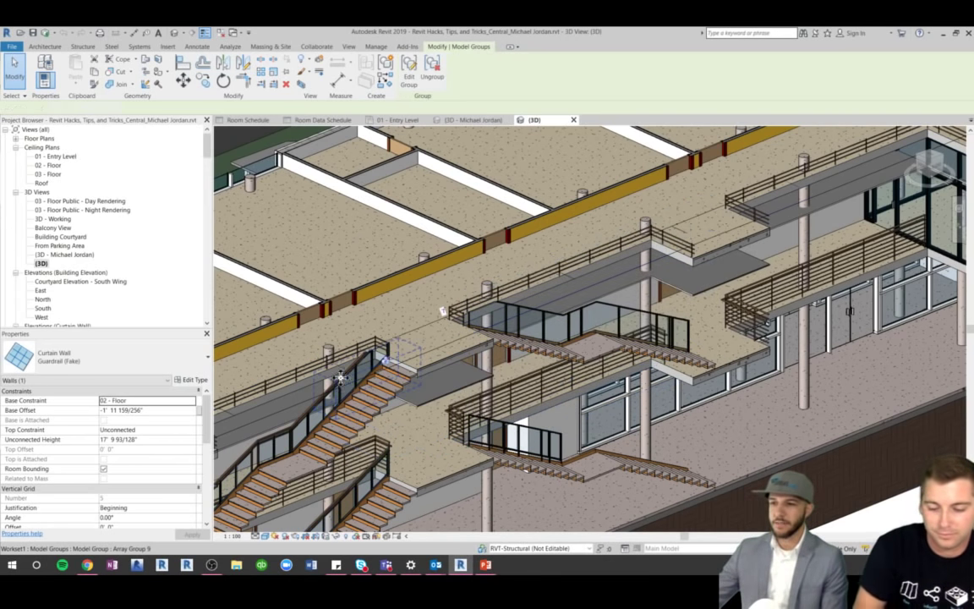
# Review the stair railing's Rail Structure and Baluster Placement type settings, leaving them unchanged
pyautogui.click(320, 417)
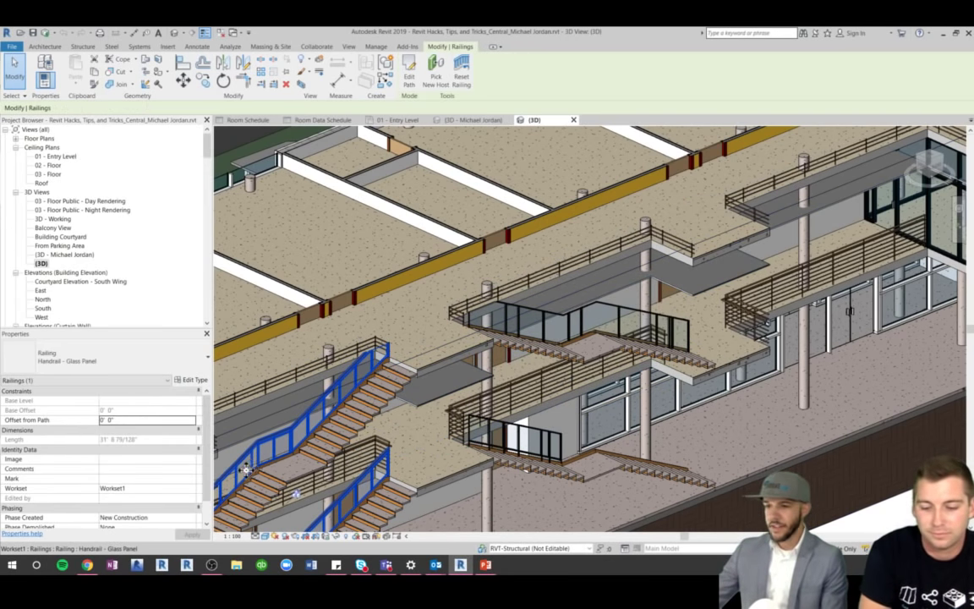
pyautogui.scroll(5, 262, 440)
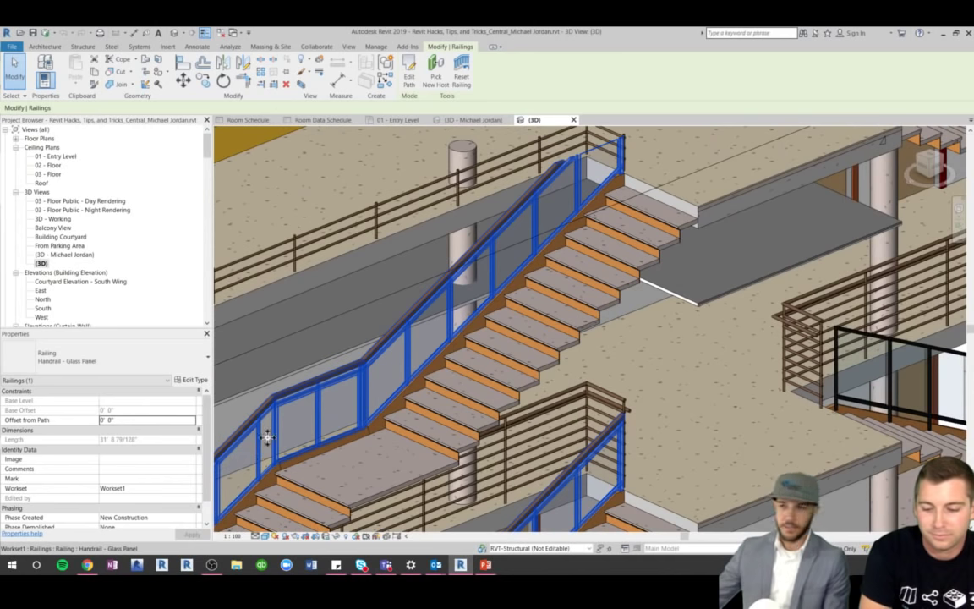
pyautogui.click(190, 380)
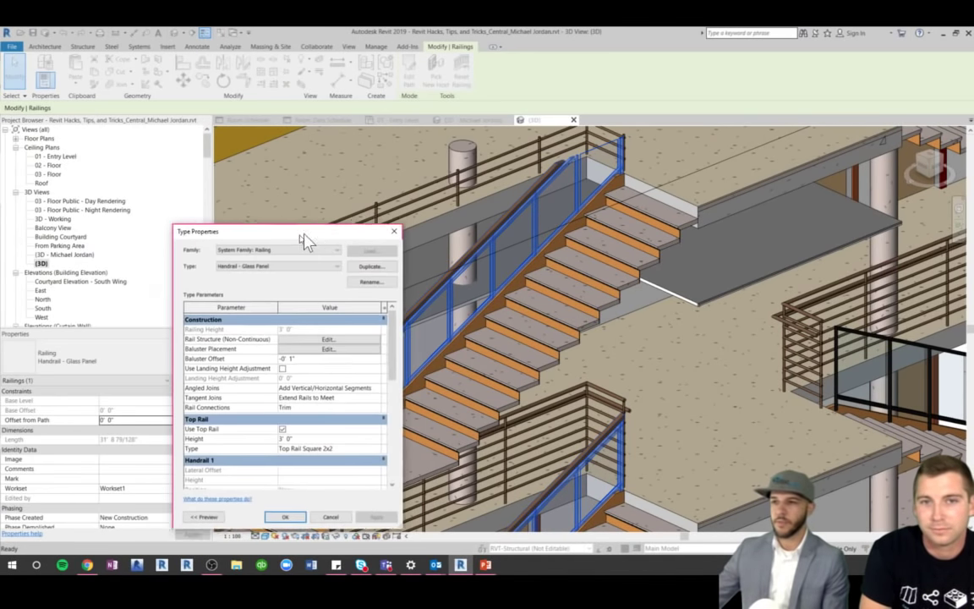
pyautogui.click(347, 282)
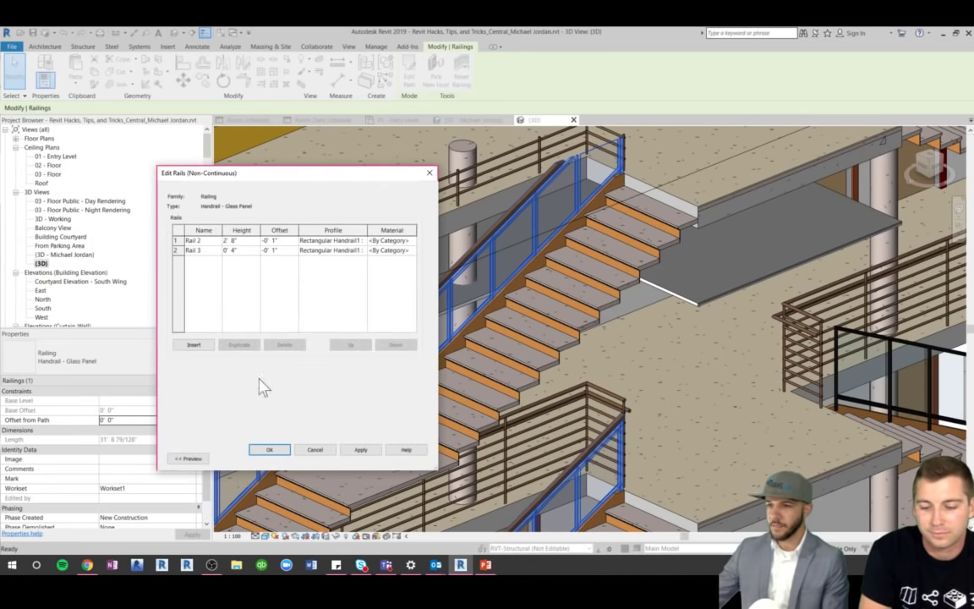
pyautogui.click(326, 451)
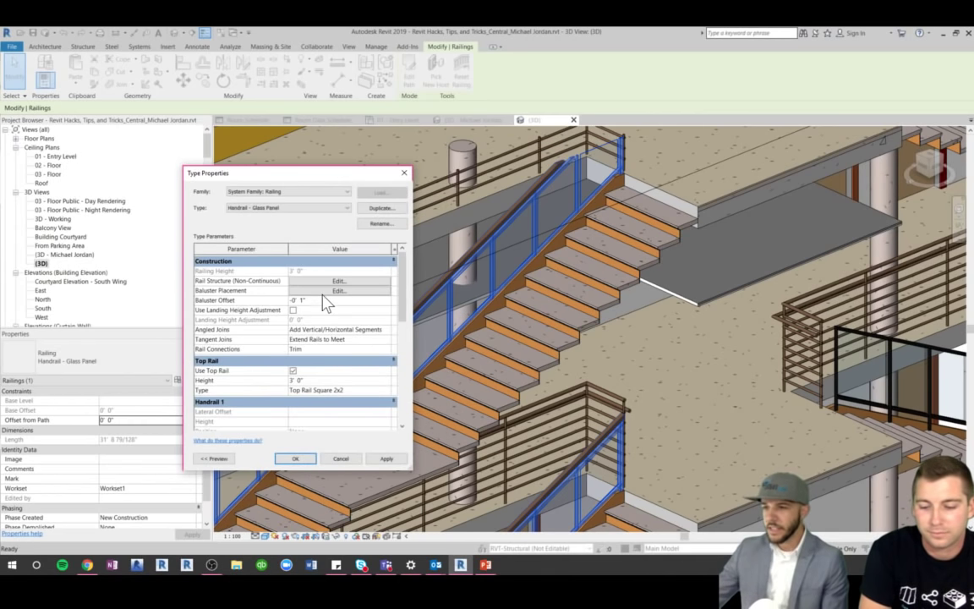
pyautogui.click(338, 291)
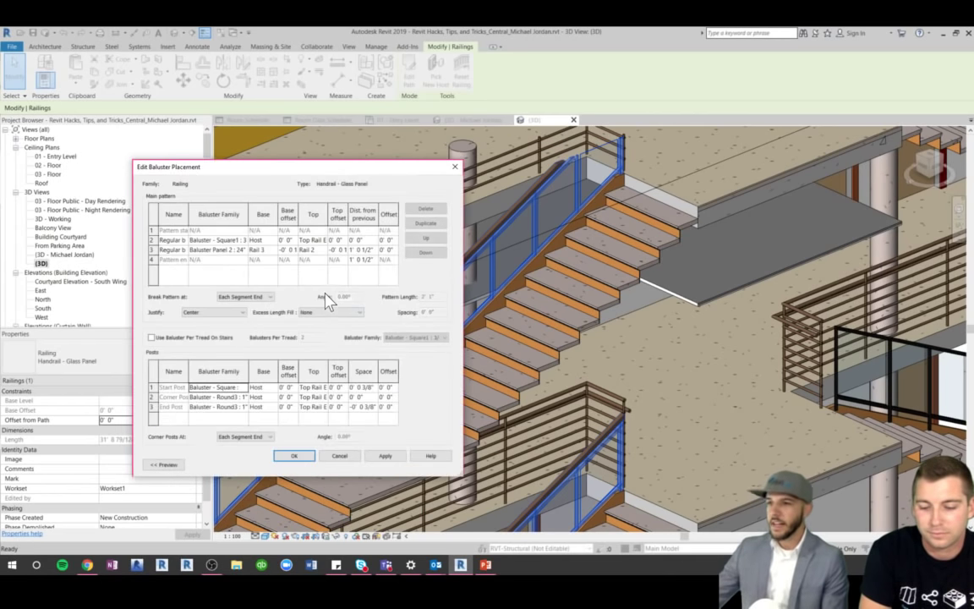
pyautogui.click(340, 457)
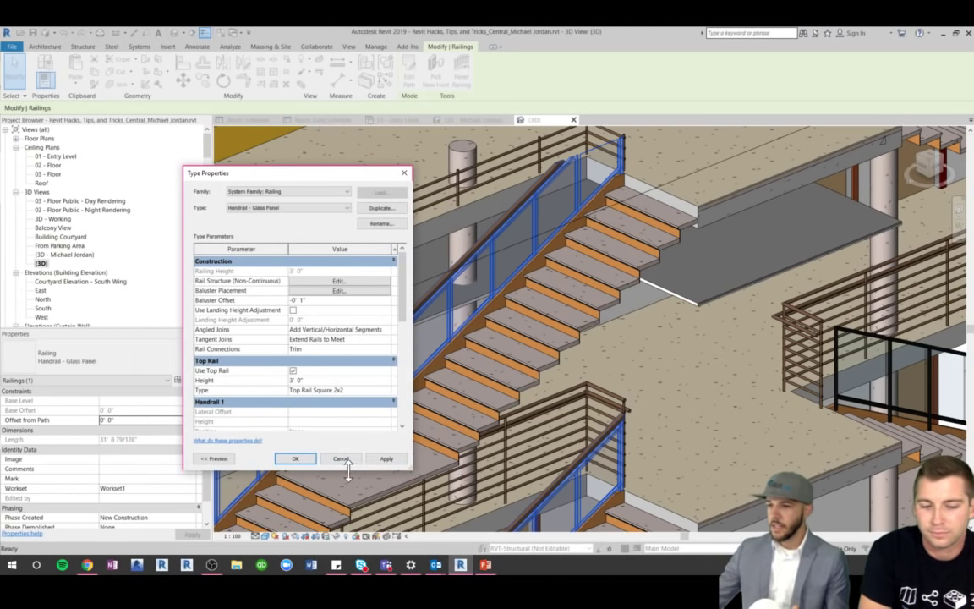
pyautogui.click(343, 459)
# Select and clear the glass-panel railing, orbit the stair, then bring up the Open dialog
pyautogui.scroll(3, 285, 440)
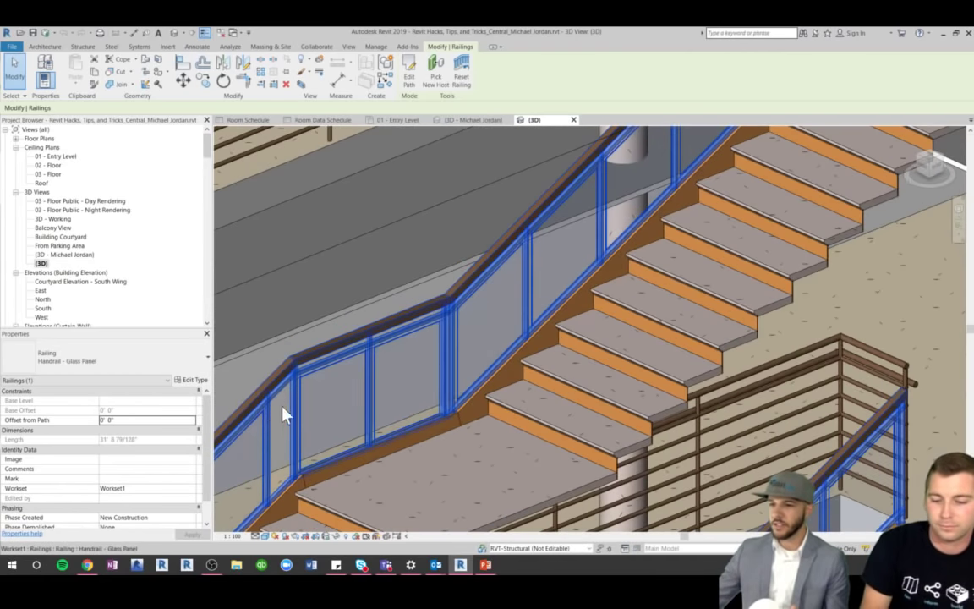
pyautogui.press('Escape')
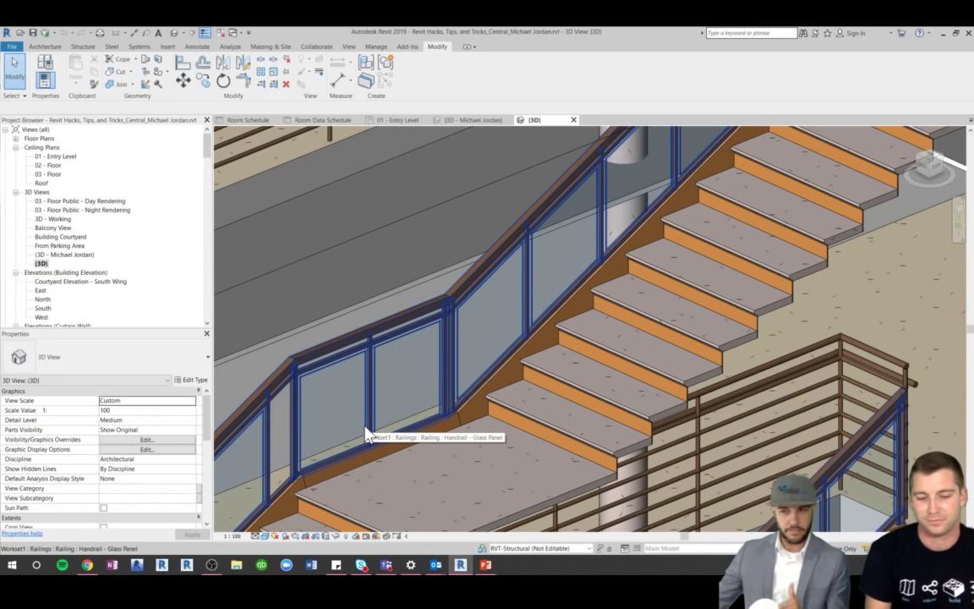
pyautogui.click(285, 394)
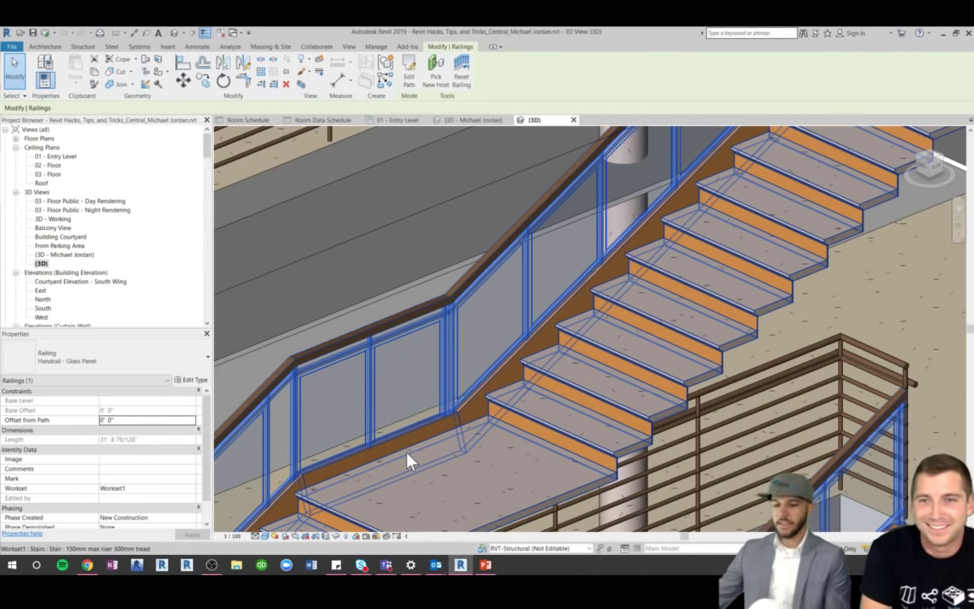
pyautogui.press('Escape')
pyautogui.keyDown('shift'); pyautogui.moveTo(483, 478); pyautogui.dragTo(489, 435, button='middle'); pyautogui.keyUp('shift')
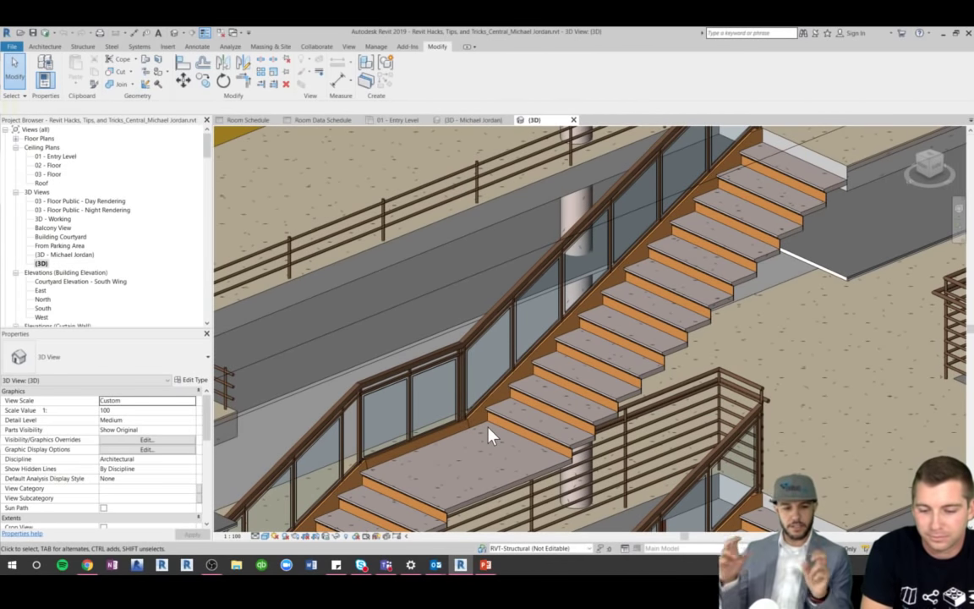
pyautogui.click(19, 32)
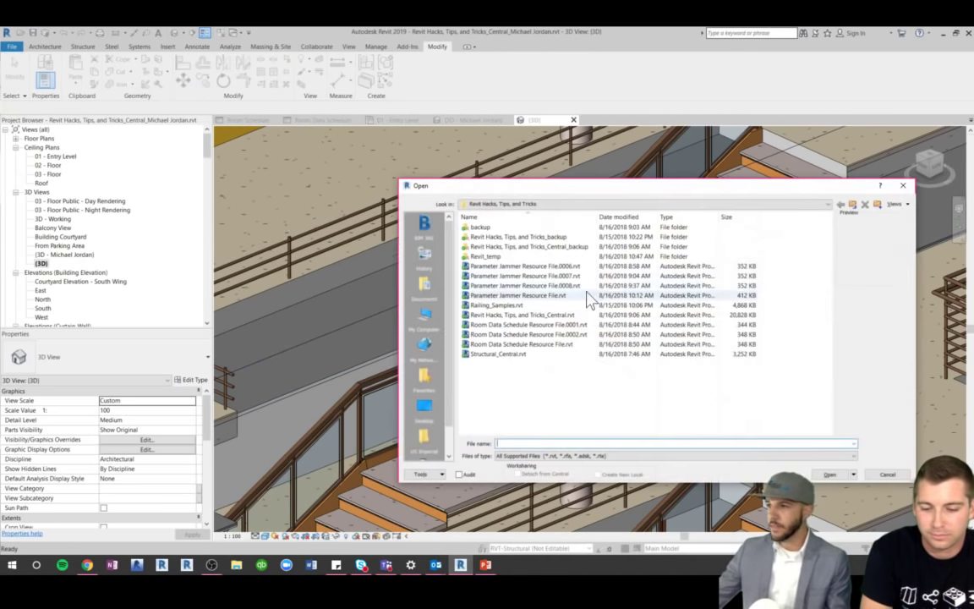
# Open Railing_Samples.rvt and select several of its sample stairs to compare them
pyautogui.click(498, 307)
pyautogui.click(830, 474)
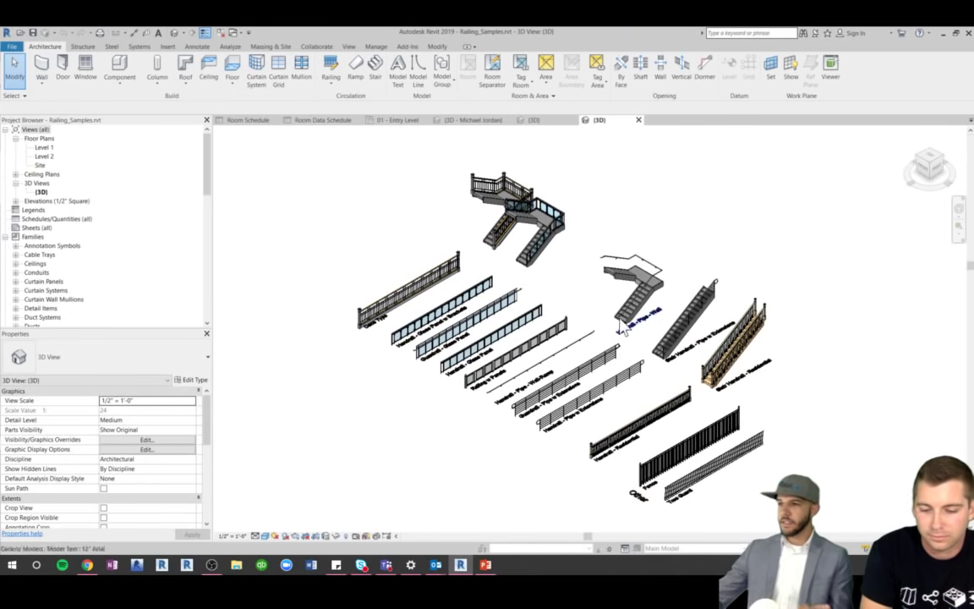
pyautogui.click(633, 313)
pyautogui.scroll(6, 626, 334)
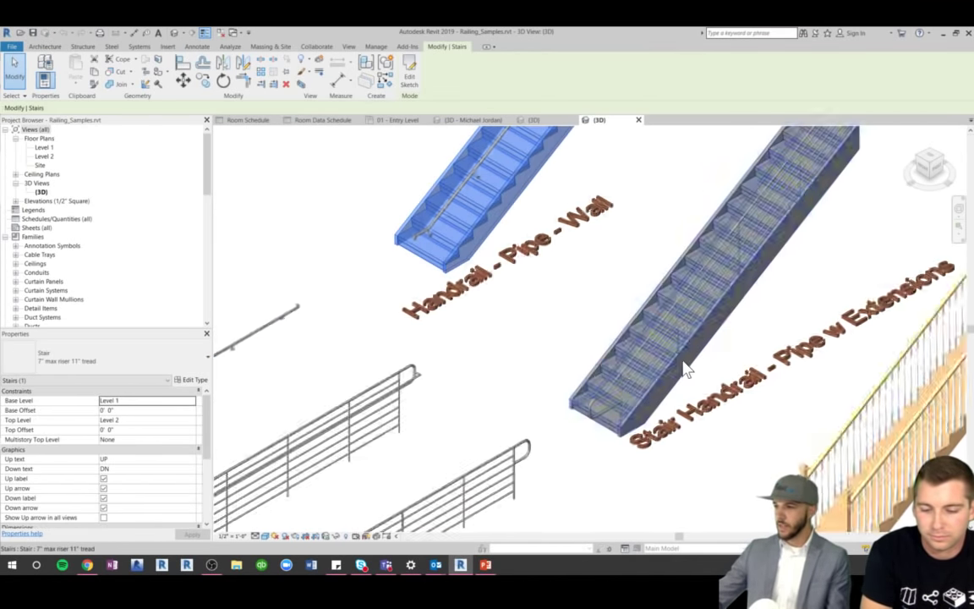
pyautogui.click(598, 365)
pyautogui.scroll(-5, 605, 347)
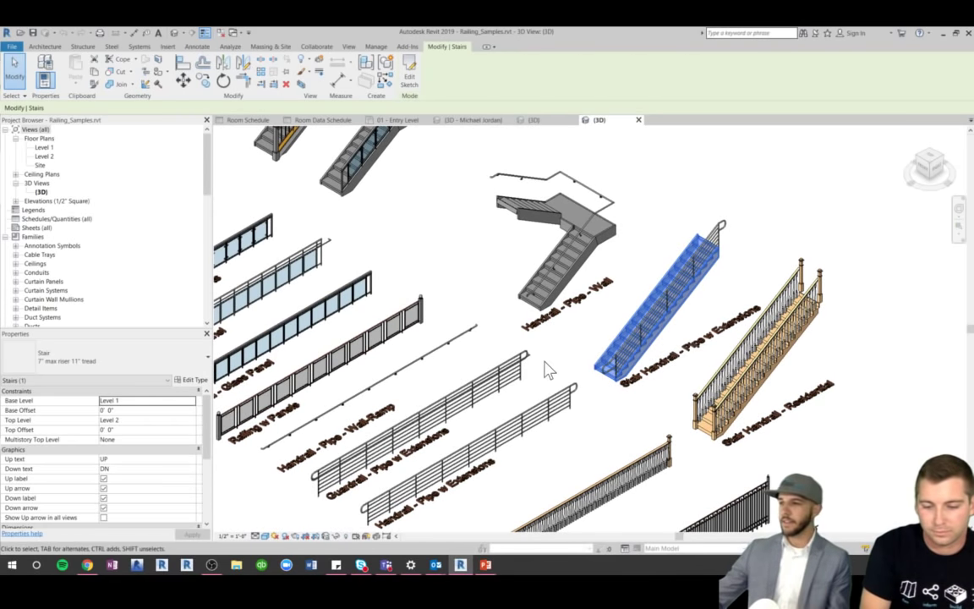
pyautogui.scroll(-3, 562, 351)
pyautogui.scroll(5, 449, 304)
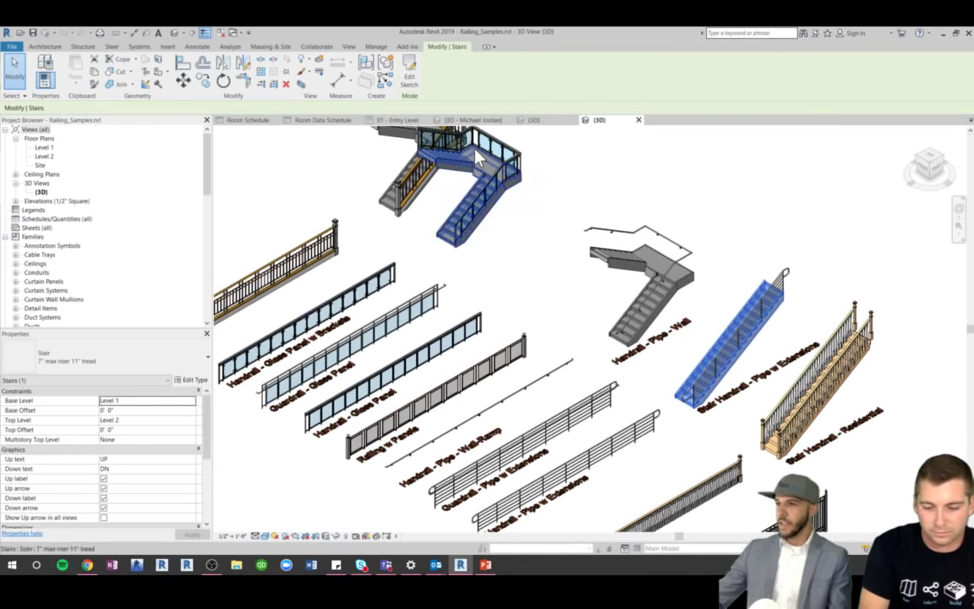
pyautogui.scroll(4, 427, 134)
pyautogui.click(518, 245)
pyautogui.scroll(4, 542, 254)
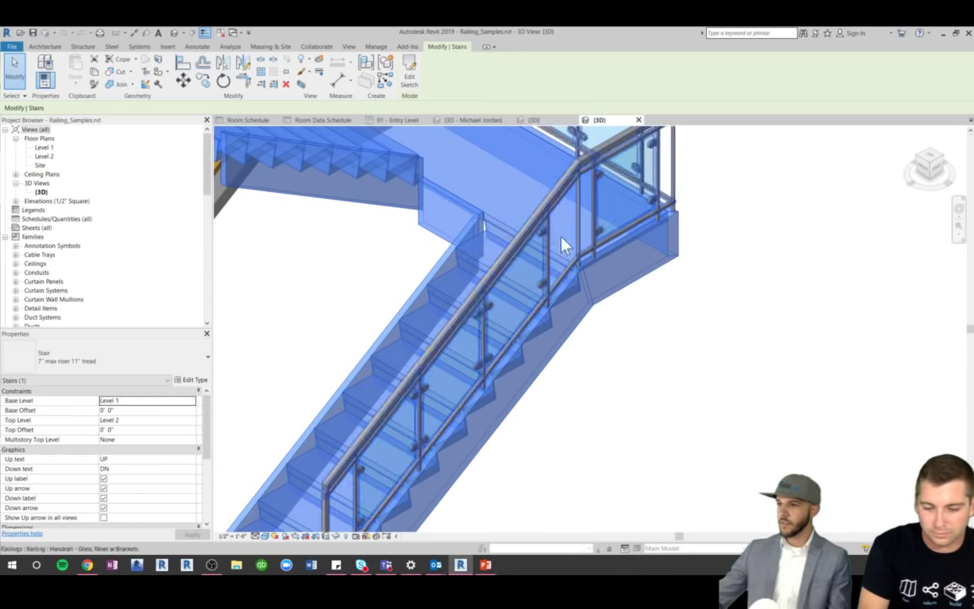
pyautogui.click(676, 409)
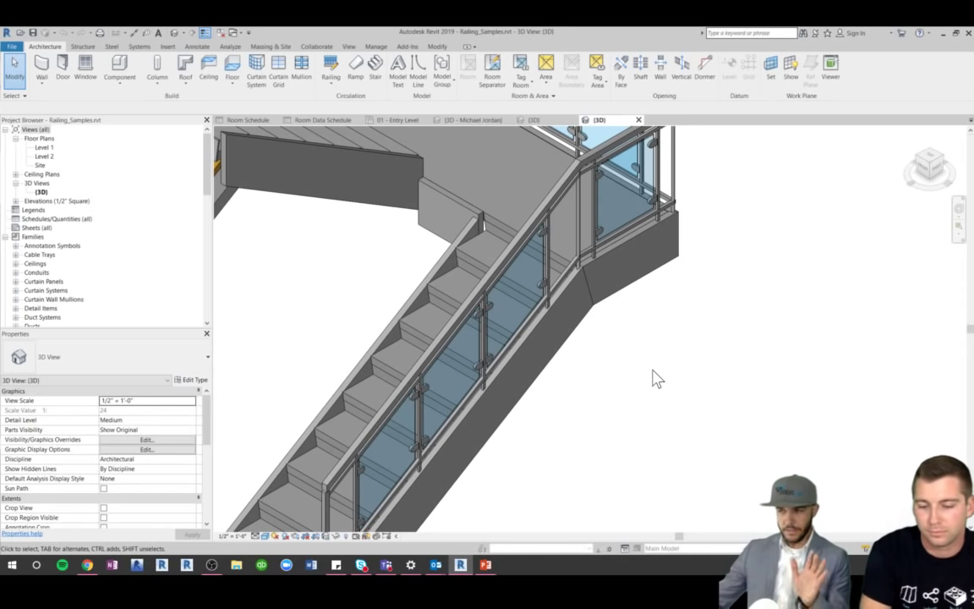
# Select and orbit the Handrail - Glass Panel w Brackets railing, then switch to the Room Schedule
pyautogui.click(554, 269)
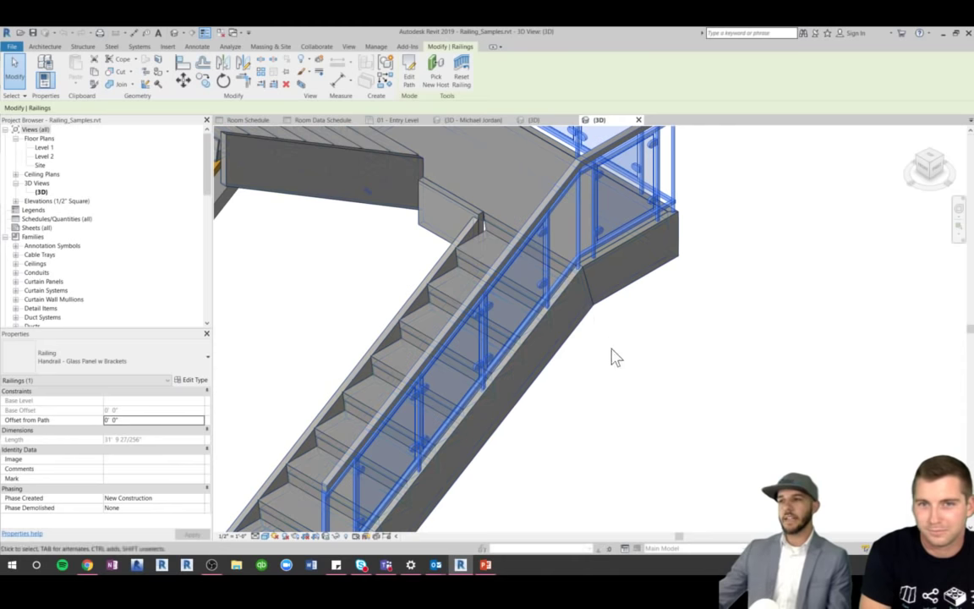
pyautogui.keyDown('shift'); pyautogui.moveTo(551, 249); pyautogui.dragTo(593, 254, button='middle'); pyautogui.keyUp('shift')
pyautogui.scroll(3, 570, 220)
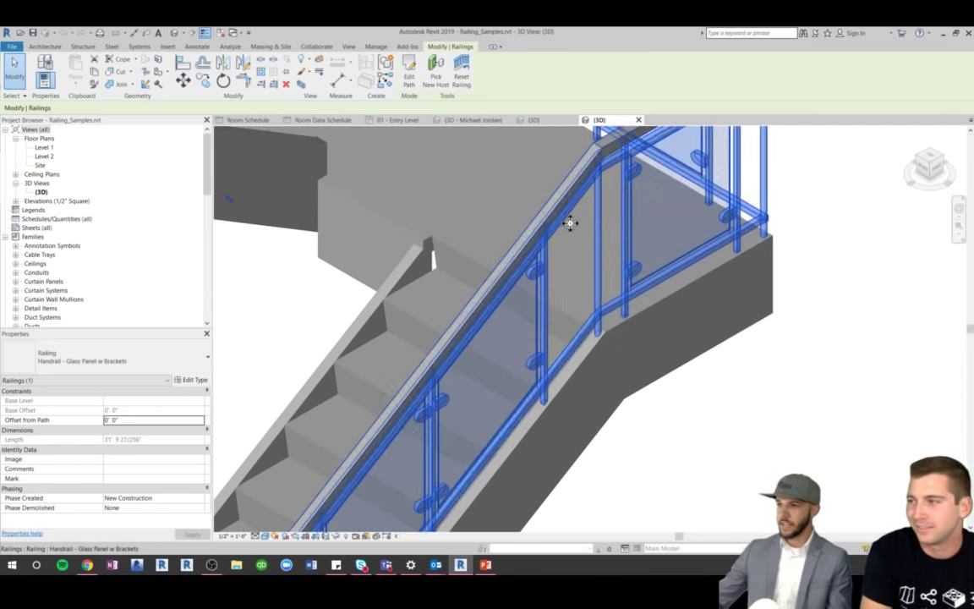
pyautogui.click(730, 393)
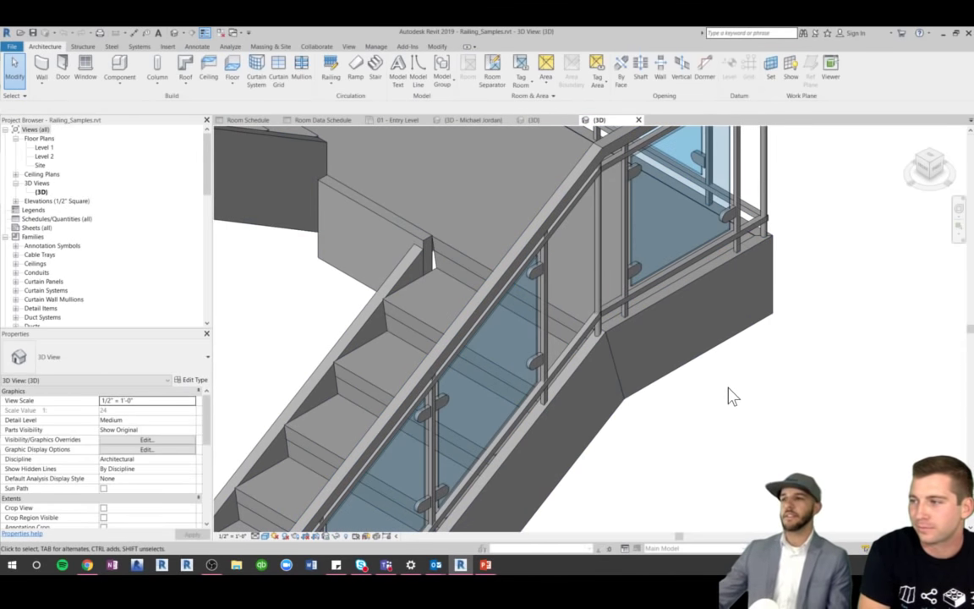
pyautogui.scroll(-5, 602, 324)
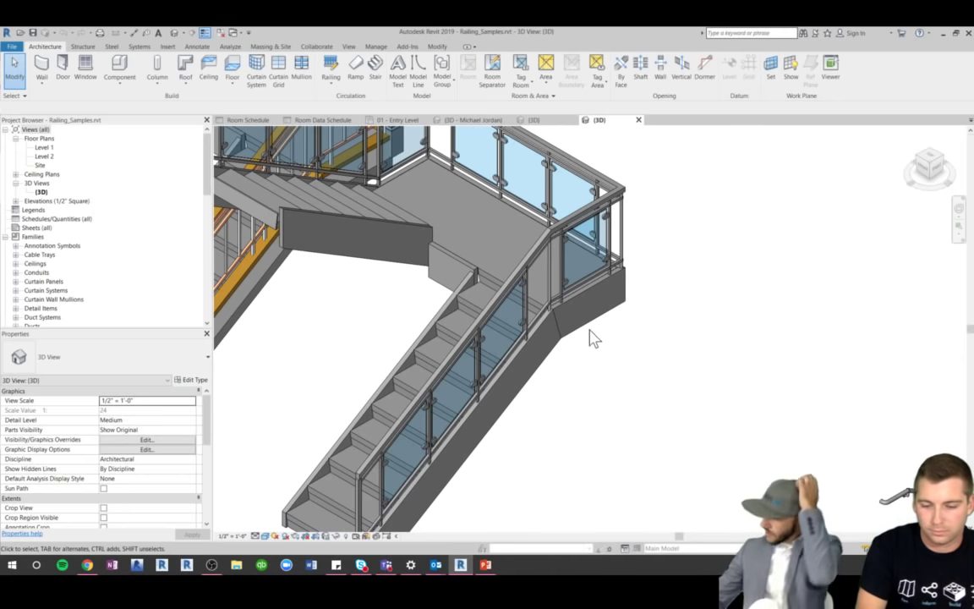
pyautogui.hotkey('ctrl', 'Tab')
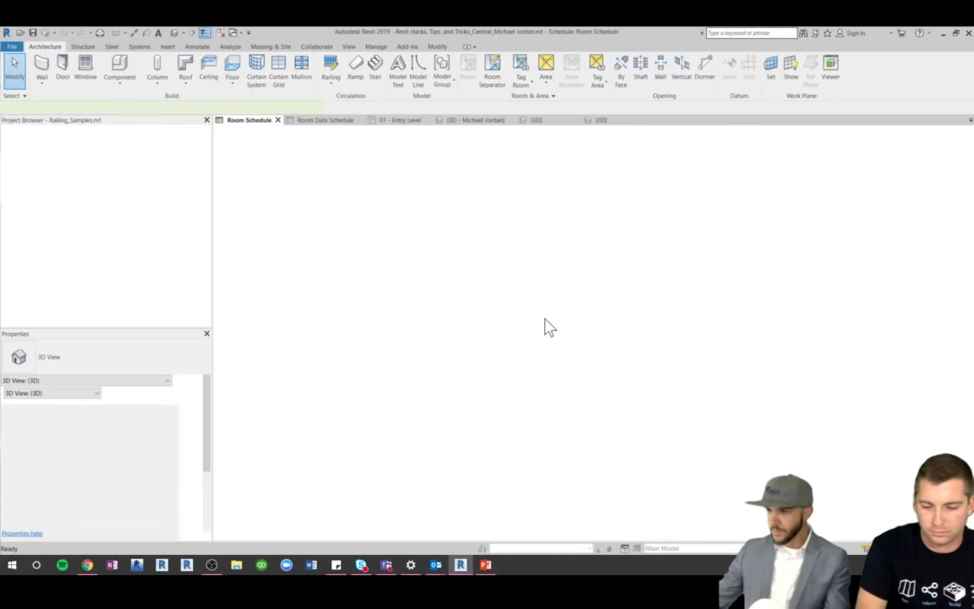
# Cycle with Ctrl+Tab to the central {3D} view and zoom around the glass-panel stair railings
pyautogui.hotkey('ctrl', 'Tab')
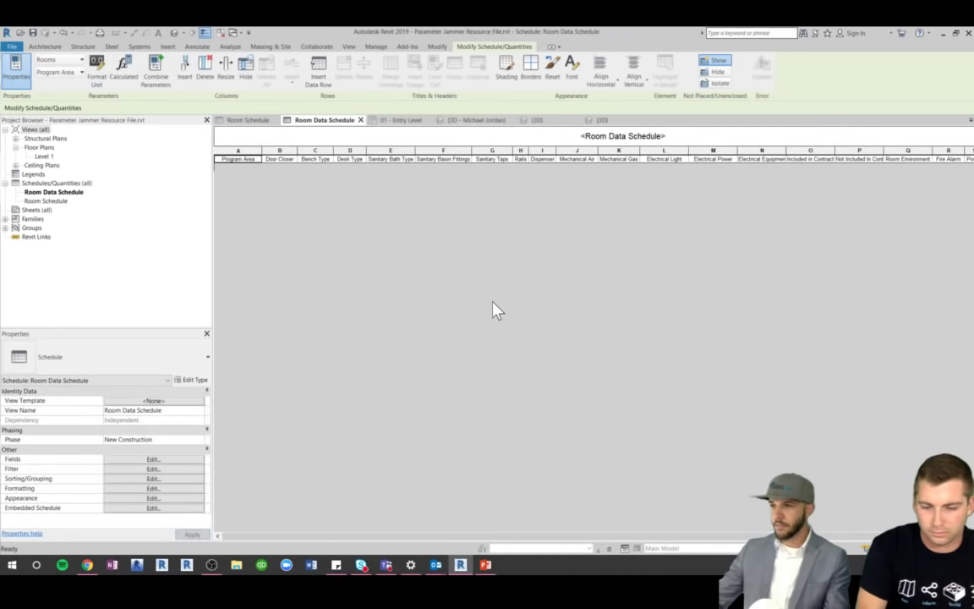
pyautogui.hotkey('ctrl', 'Tab')
pyautogui.hotkey('ctrl', 'Tab')
pyautogui.hotkey('ctrl', 'Tab')
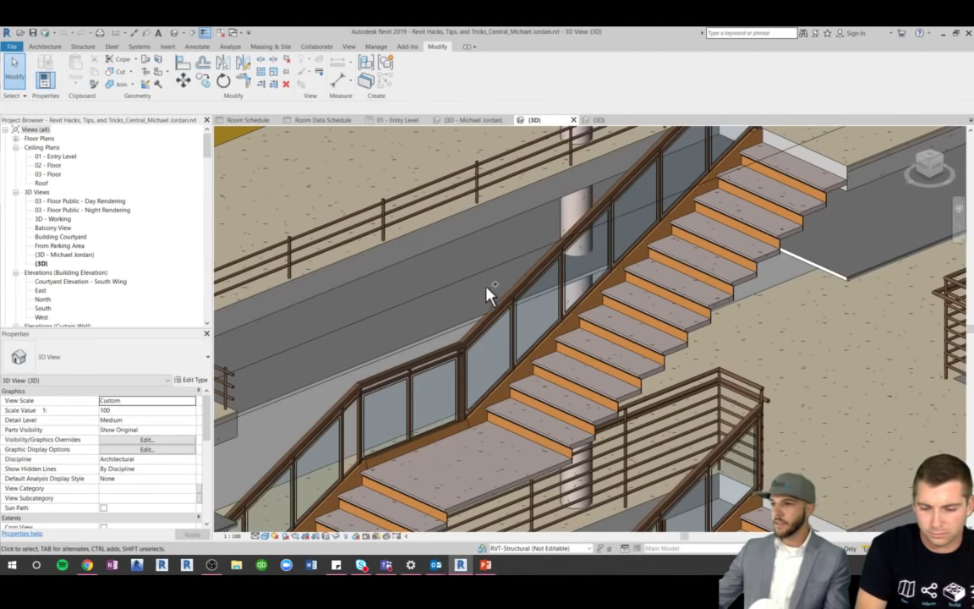
pyautogui.keyDown('shift'); pyautogui.moveTo(486, 295); pyautogui.dragTo(494, 331, button='middle'); pyautogui.keyUp('shift')
pyautogui.scroll(2, 342, 471)
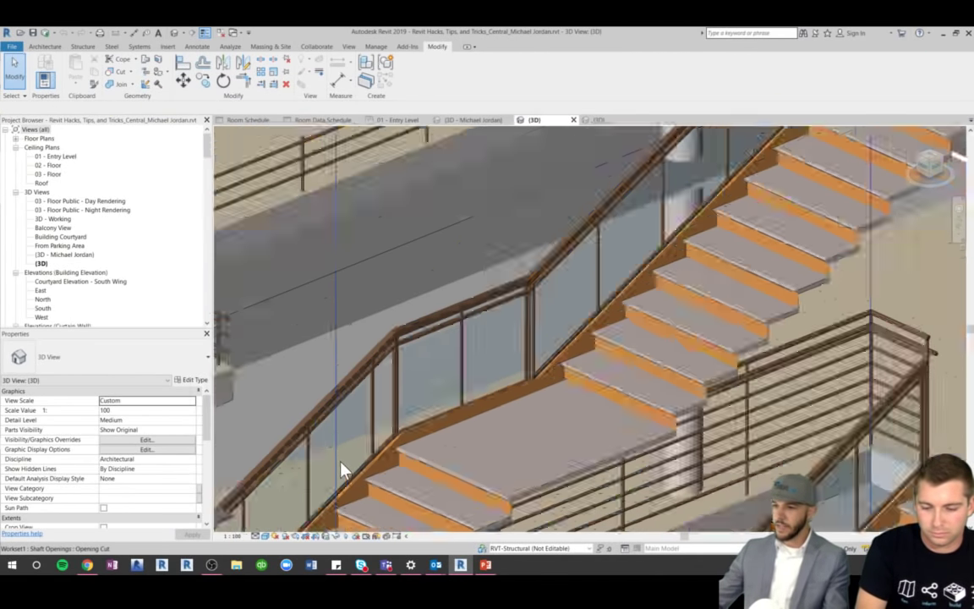
pyautogui.scroll(2, 342, 471)
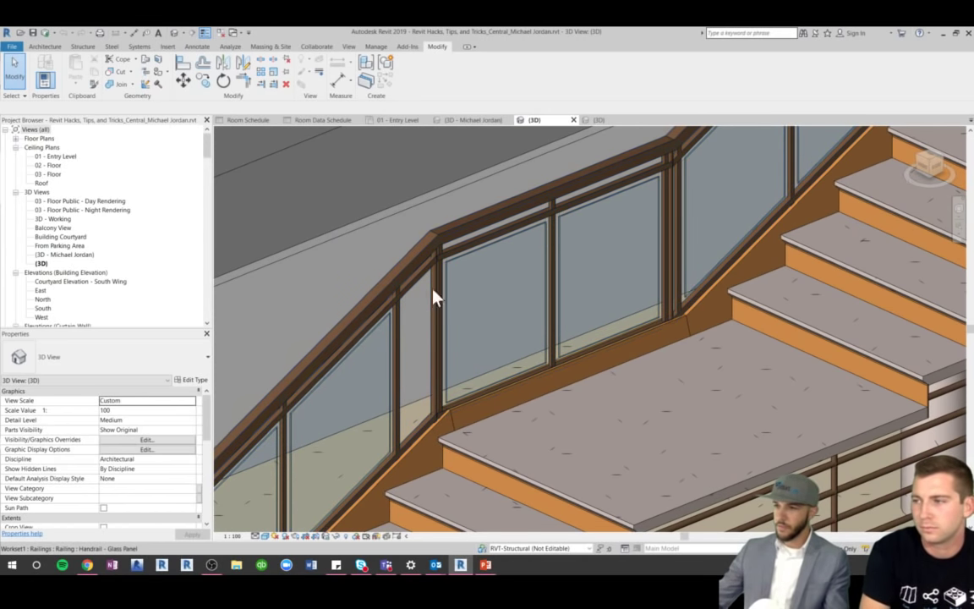
pyautogui.scroll(-5, 407, 338)
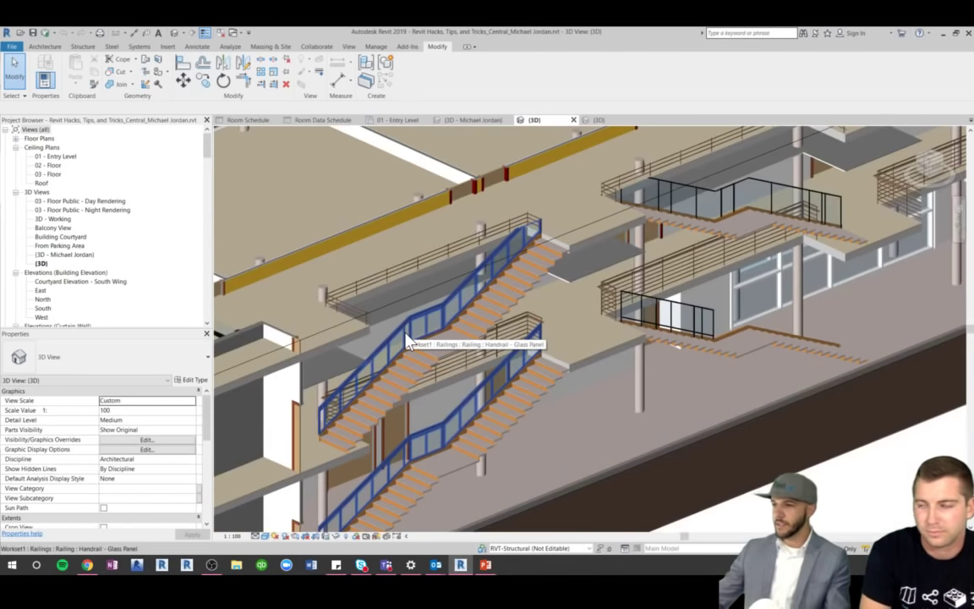
pyautogui.press('Tab')
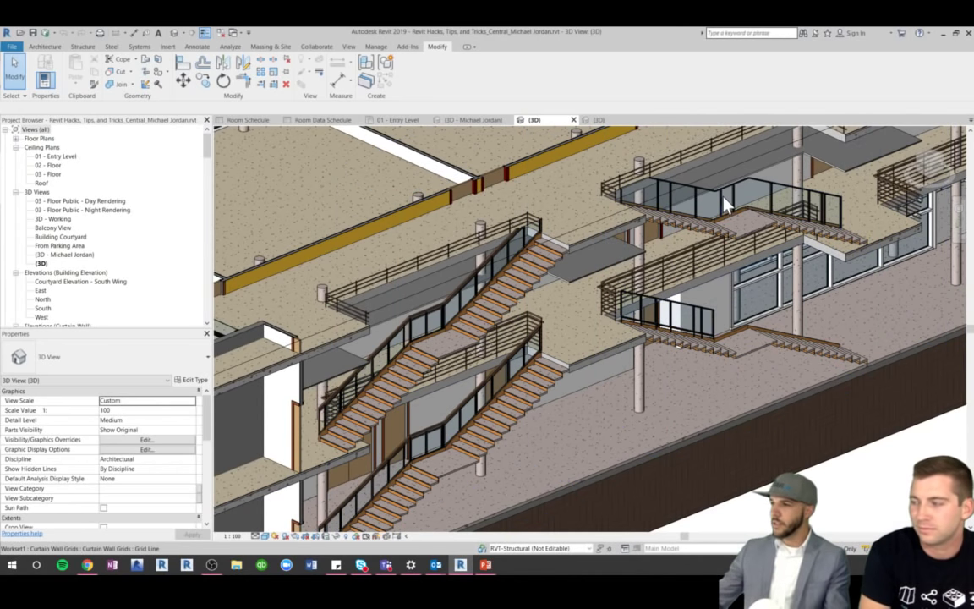
# Select the stair's glass guardrail to identify it as a Guardrail (Fake) curtain wall, then deselect it
pyautogui.click(733, 192)
pyautogui.keyDown('shift'); pyautogui.moveTo(728, 214); pyautogui.dragTo(699, 296, button='middle'); pyautogui.keyUp('shift')
pyautogui.scroll(2, 701, 298)
pyautogui.click(607, 222)
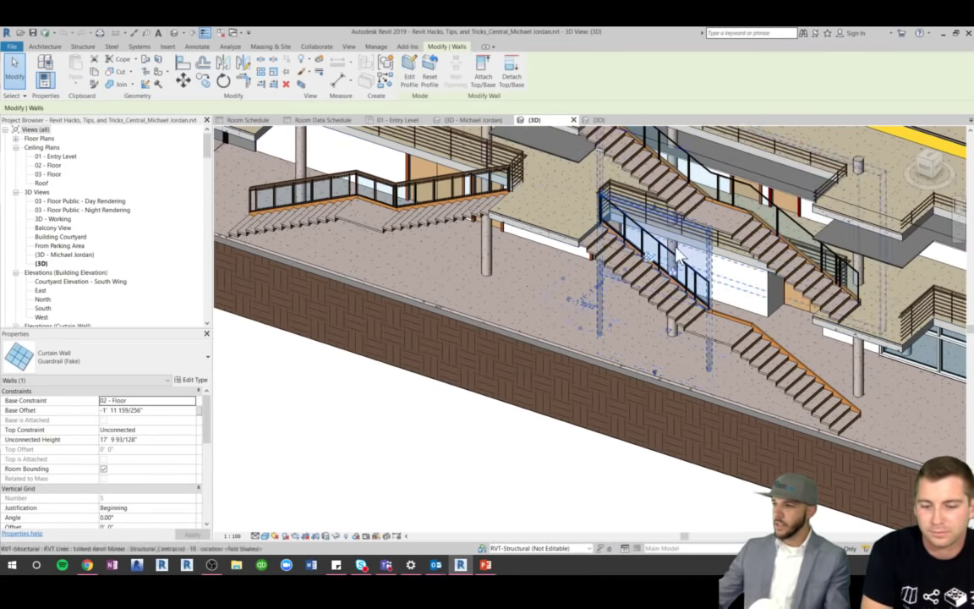
pyautogui.scroll(4, 714, 334)
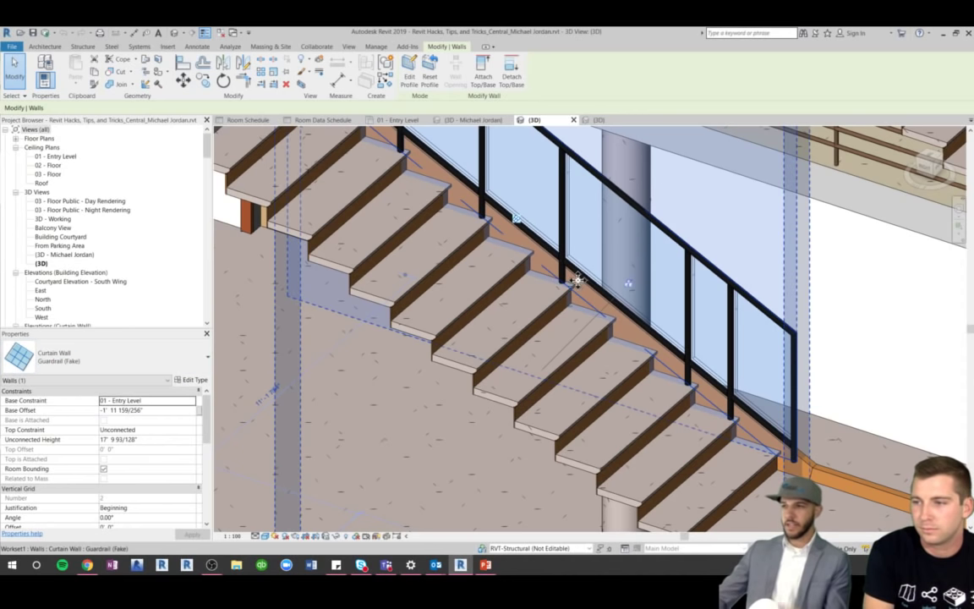
pyautogui.press('Escape')
pyautogui.scroll(-3, 617, 330)
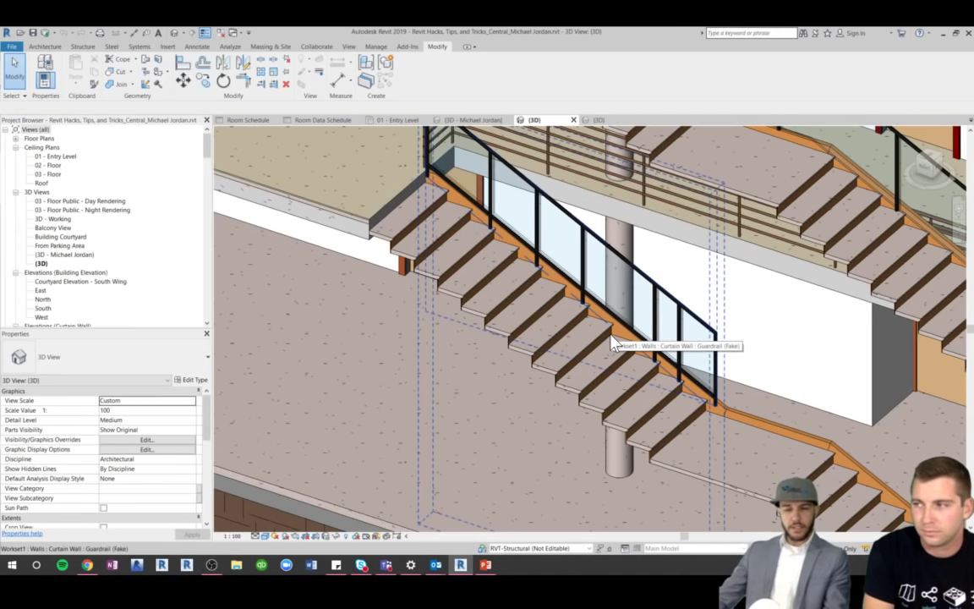
# Place two vertical Curtain Grid lines on the stair guardrail glass
pyautogui.click(45, 47)
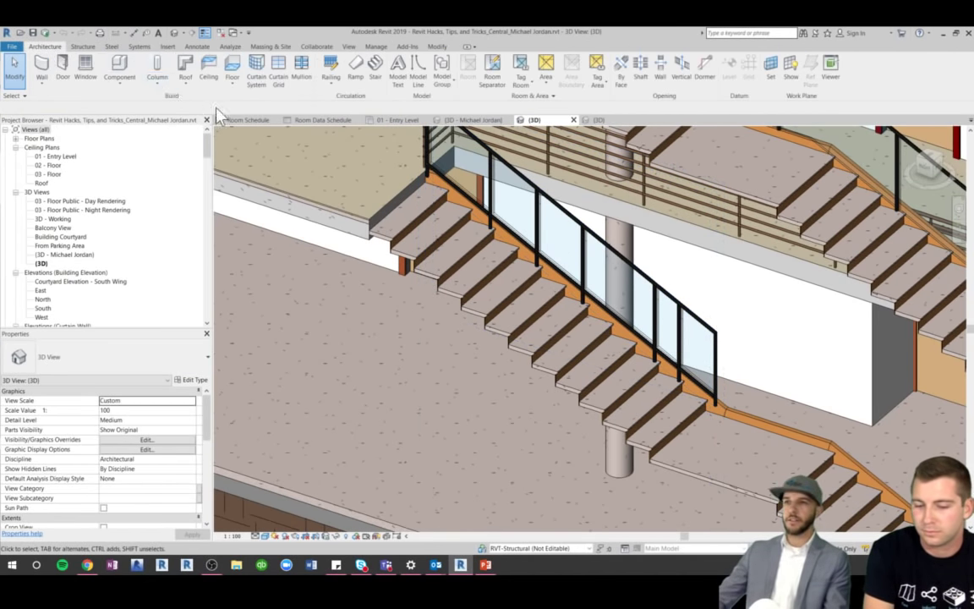
pyautogui.click(280, 88)
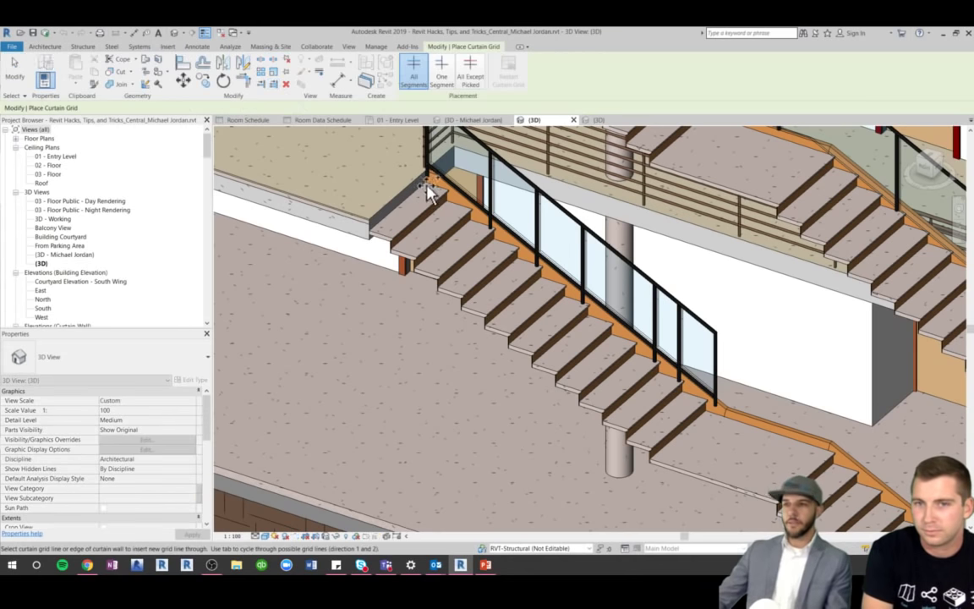
pyautogui.scroll(3, 563, 267)
pyautogui.click(568, 286)
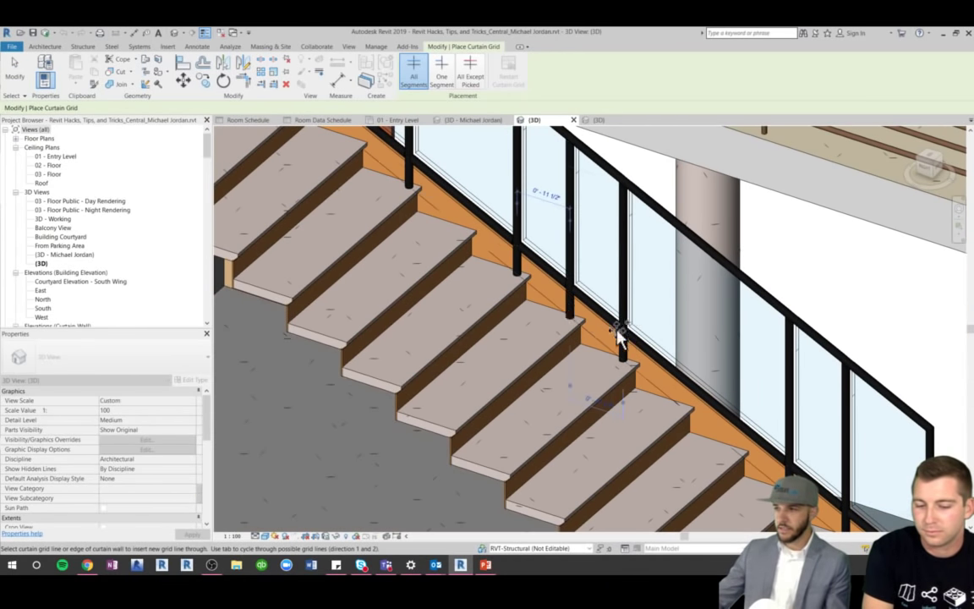
pyautogui.scroll(-3, 631, 347)
pyautogui.scroll(3, 583, 327)
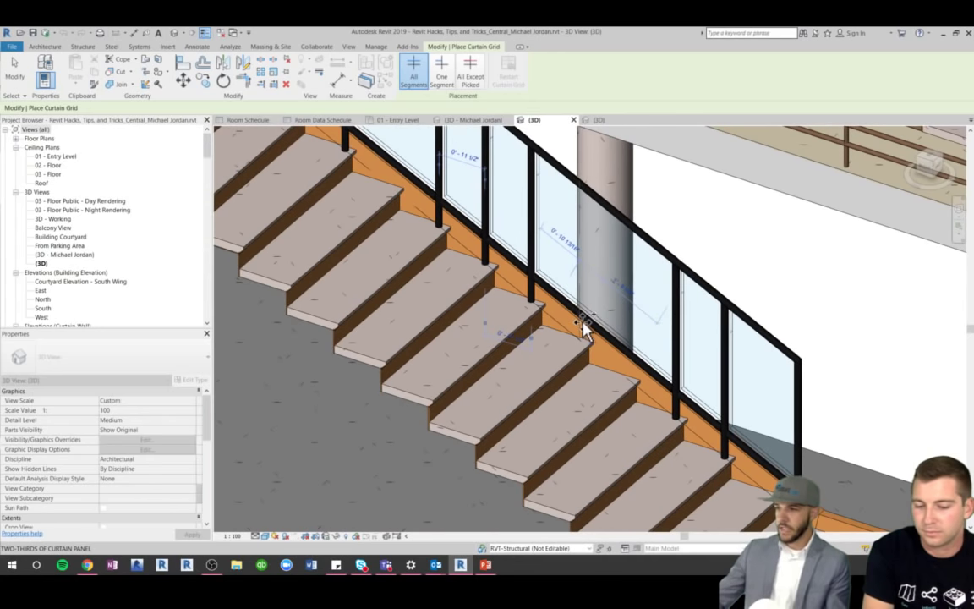
pyautogui.click(580, 334)
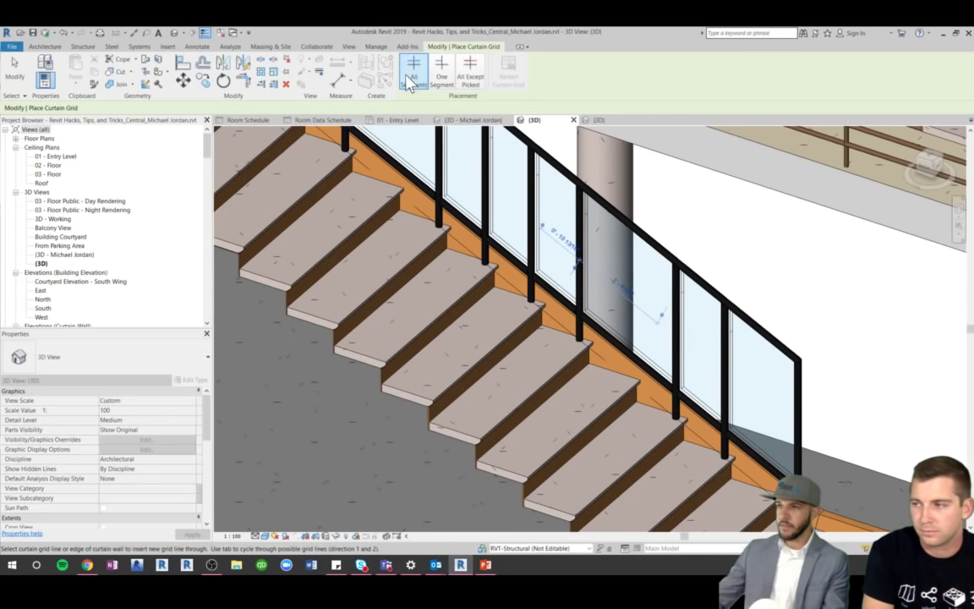
pyautogui.press('Escape')
pyautogui.press('Escape')
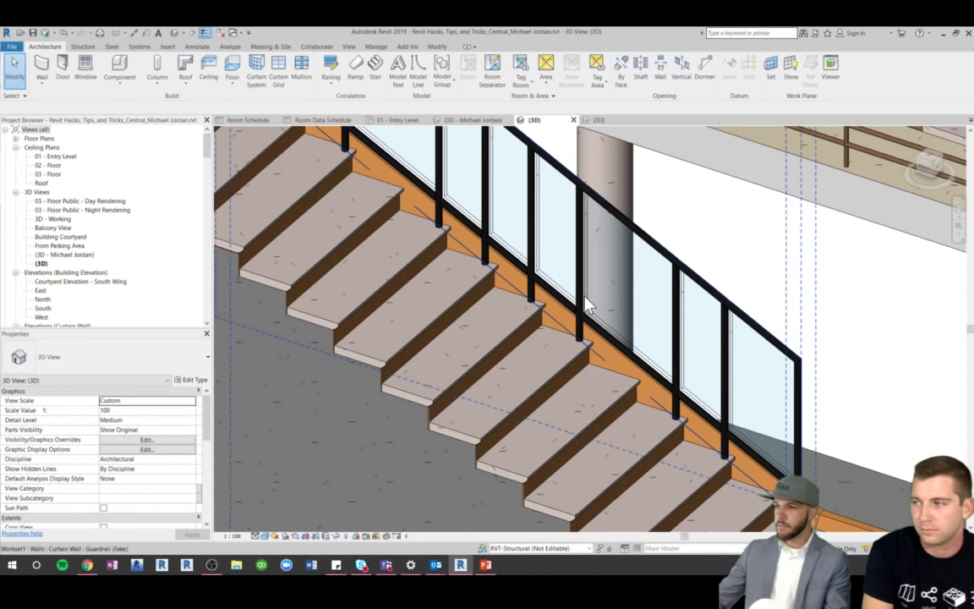
pyautogui.scroll(-3, 558, 287)
pyautogui.scroll(5, 569, 263)
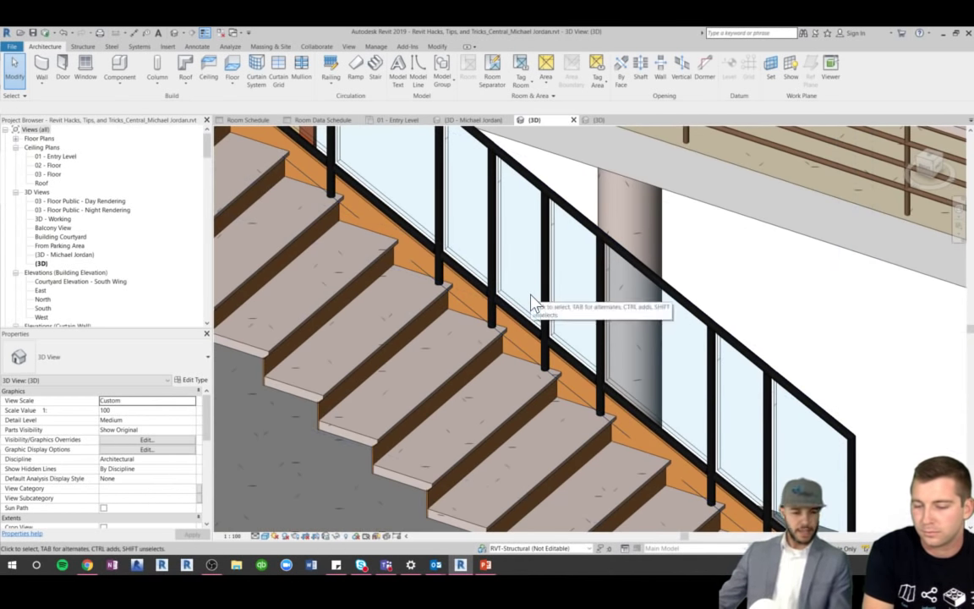
pyautogui.scroll(-6, 534, 302)
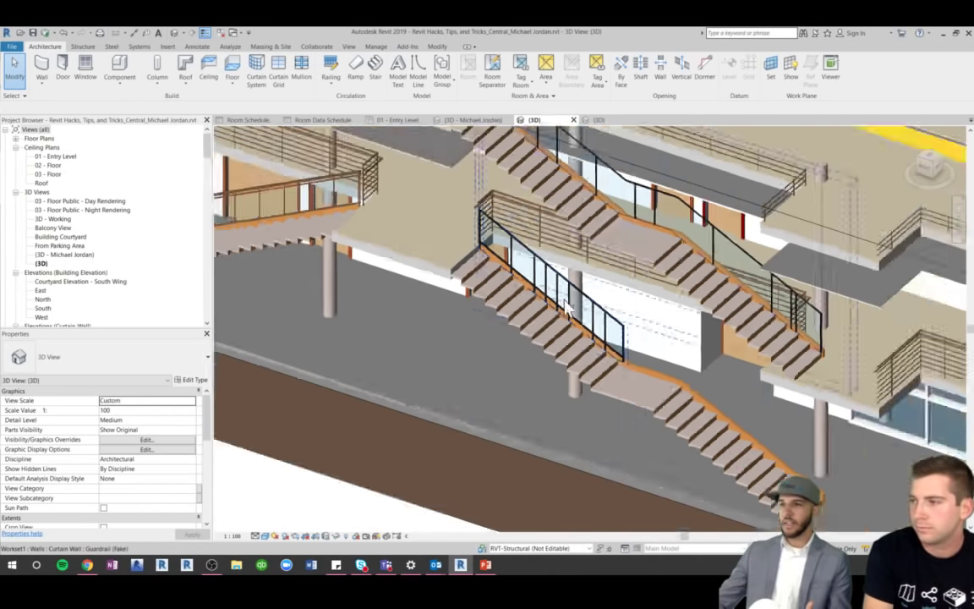
pyautogui.scroll(6, 363, 271)
pyautogui.scroll(2, 364, 270)
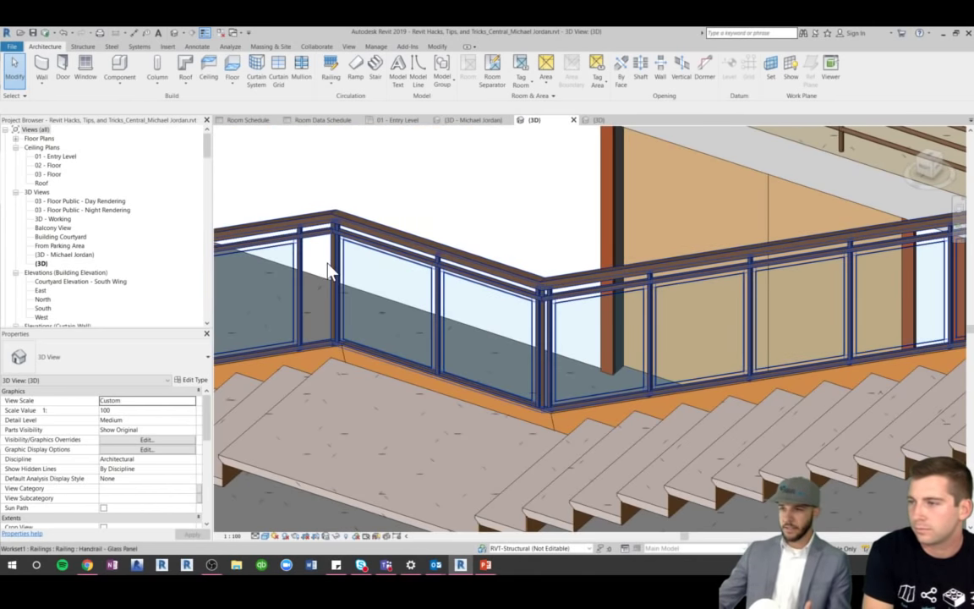
# Select the upper landing's Handrail - Glass Panel railing and zoom in on its glass panel framing
pyautogui.scroll(-2, 342, 283)
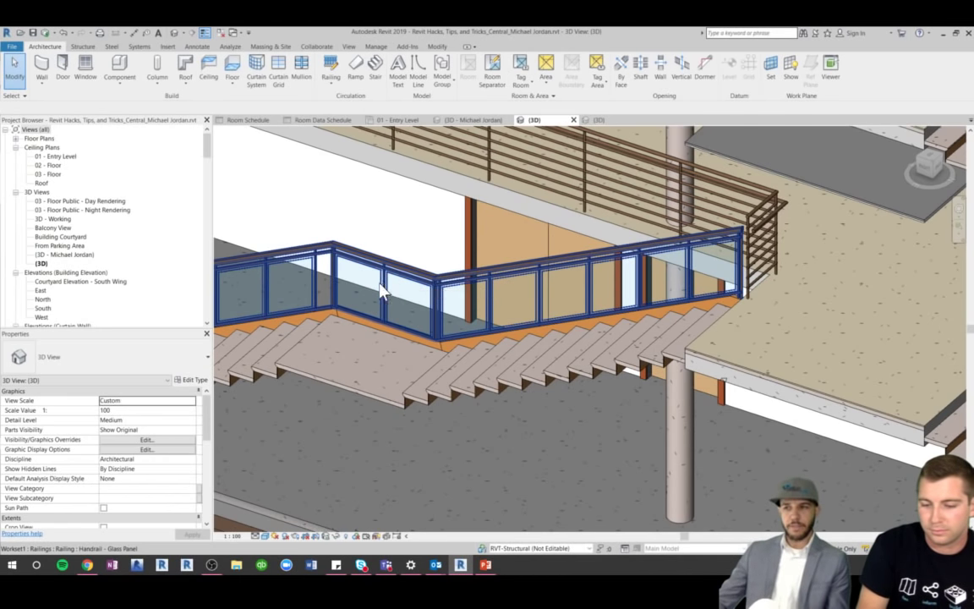
pyautogui.click(345, 274)
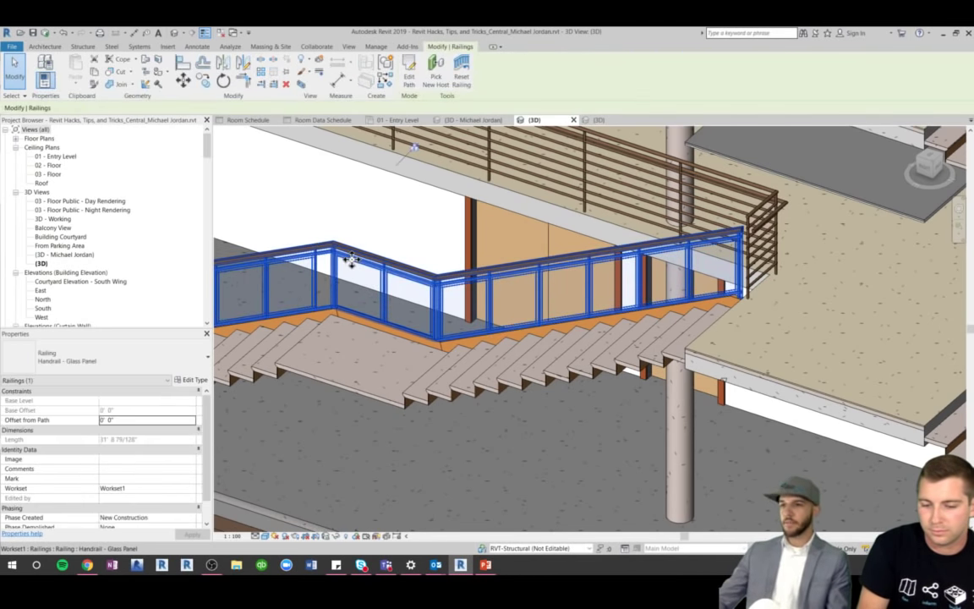
pyautogui.scroll(-3, 345, 274)
pyautogui.scroll(5, 741, 396)
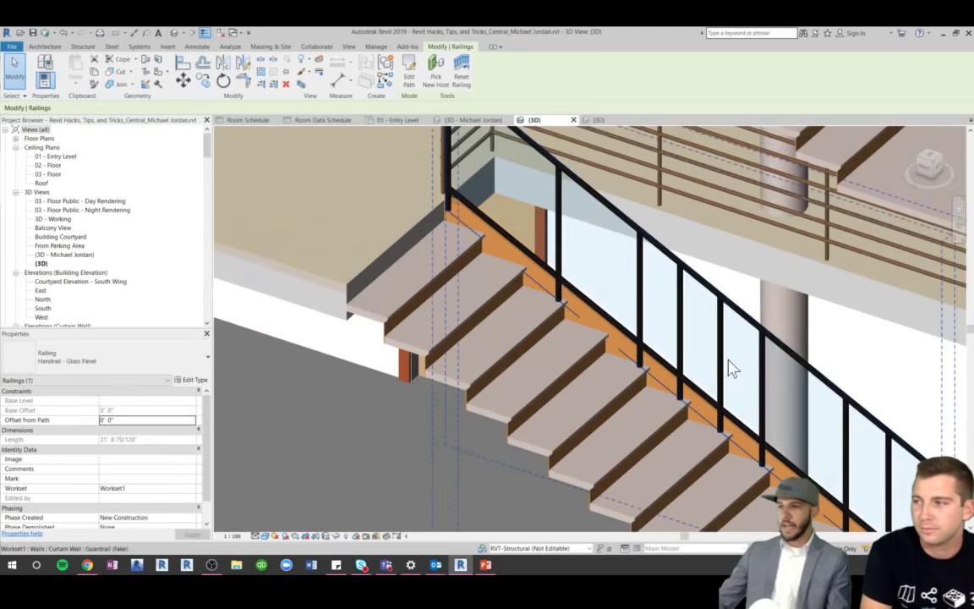
pyautogui.scroll(-6, 728, 369)
pyautogui.scroll(2, 575, 334)
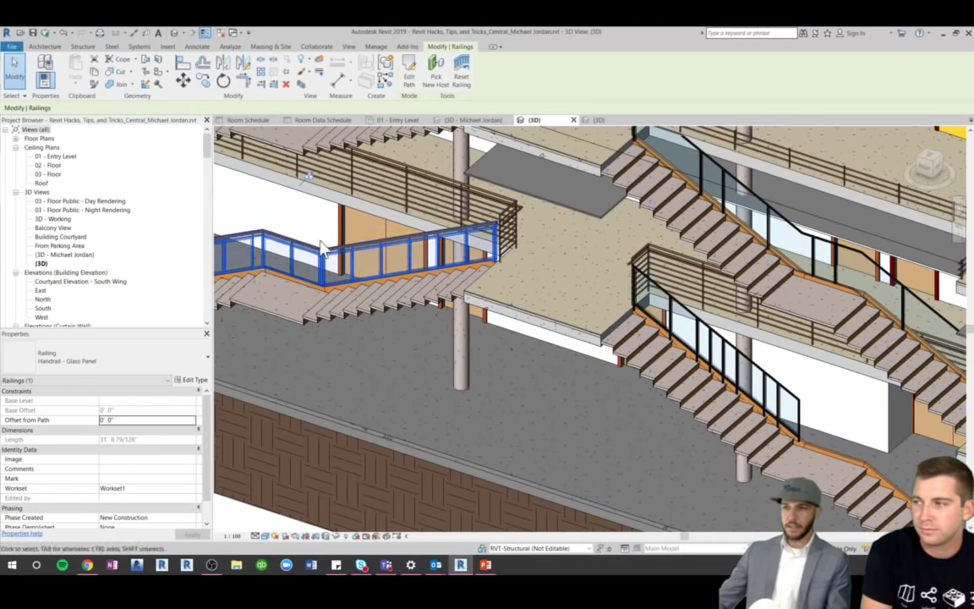
pyautogui.scroll(4, 391, 295)
pyautogui.scroll(-4, 391, 288)
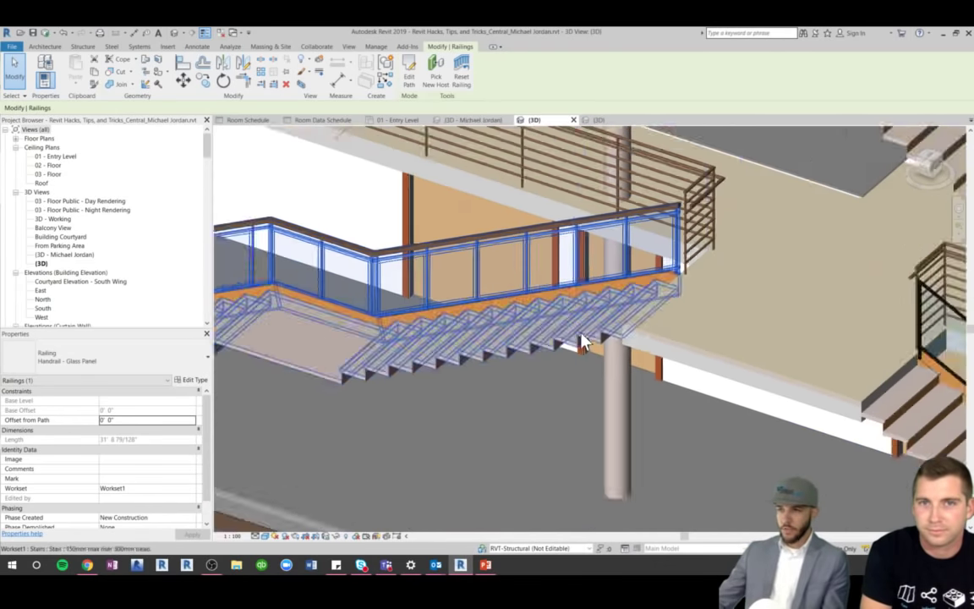
pyautogui.scroll(6, 364, 267)
pyautogui.scroll(3, 364, 267)
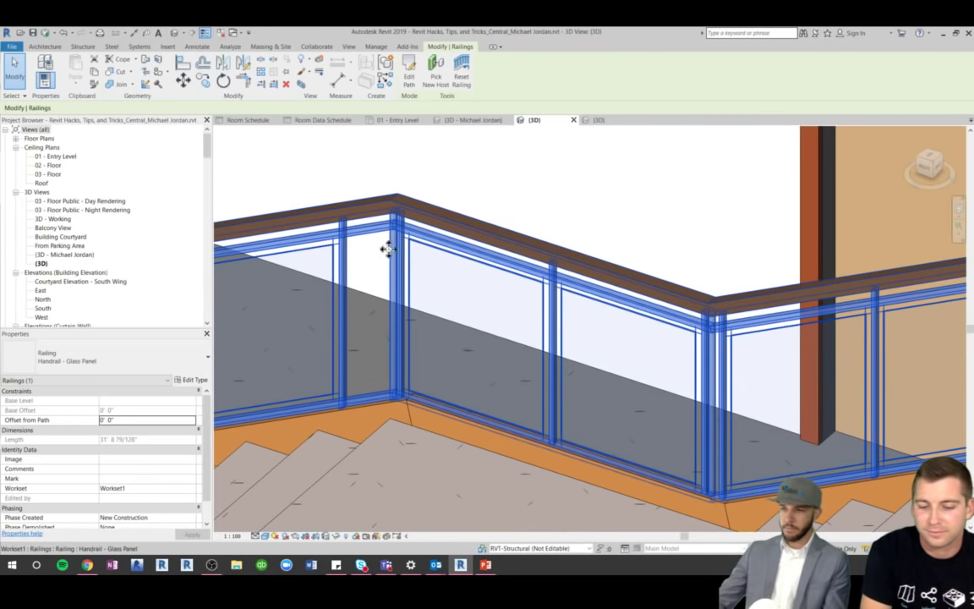
pyautogui.scroll(-5, 332, 296)
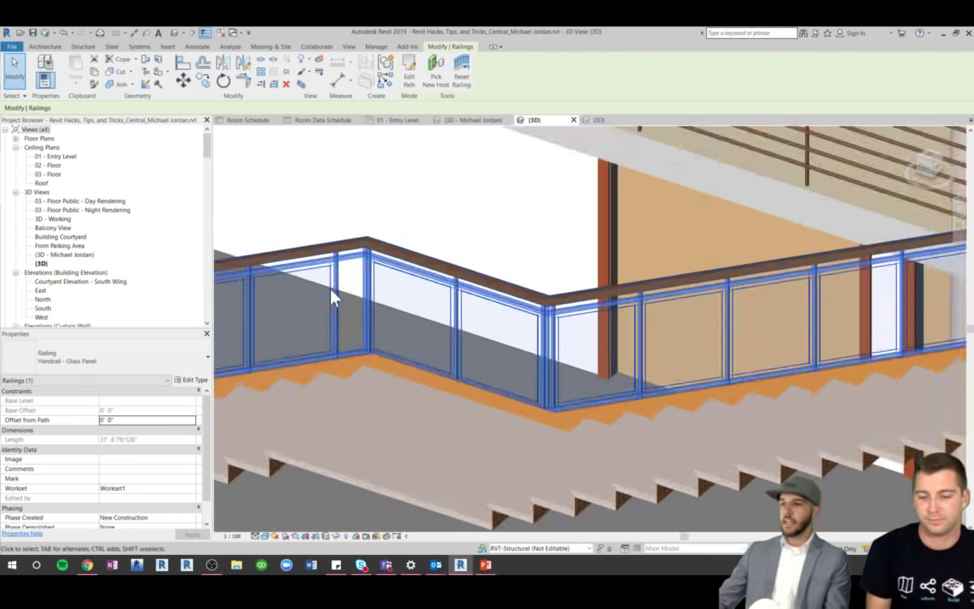
pyautogui.scroll(-5, 334, 288)
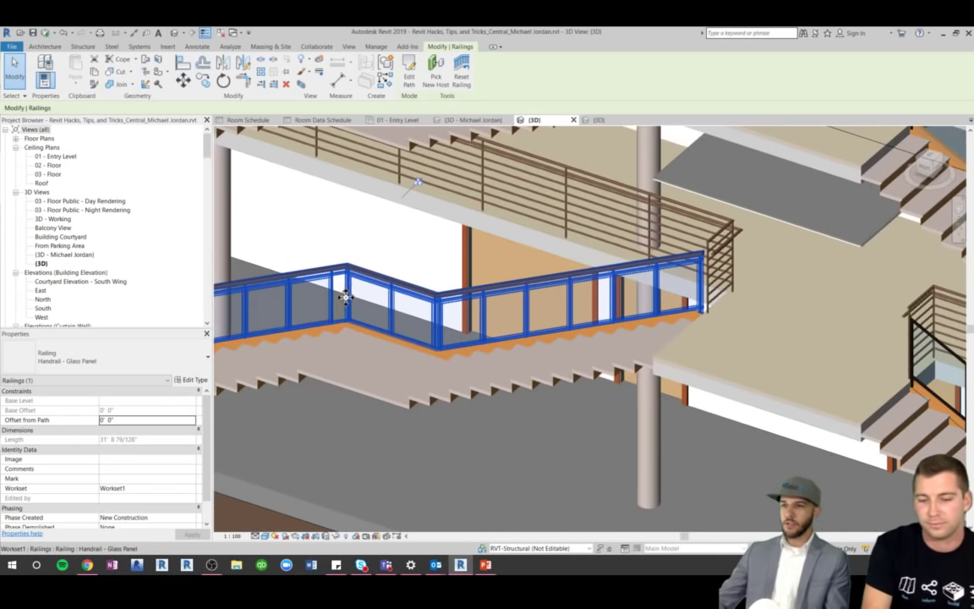
pyautogui.scroll(5, 666, 435)
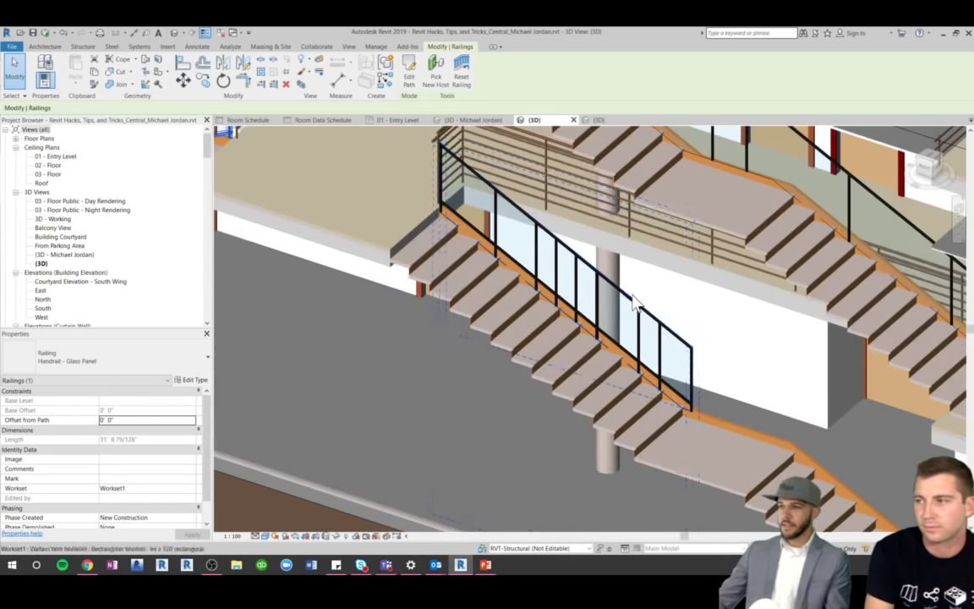
# Select the stair guardrail curtain wall and confirm its Horizontal Grid angle is -26.00°
pyautogui.click(633, 302)
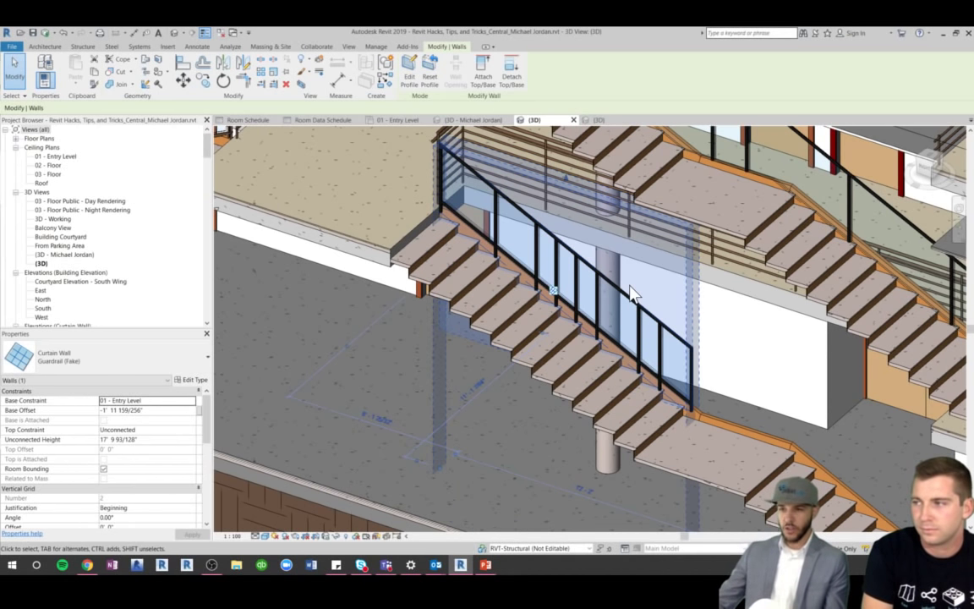
pyautogui.scroll(-5, 119, 444)
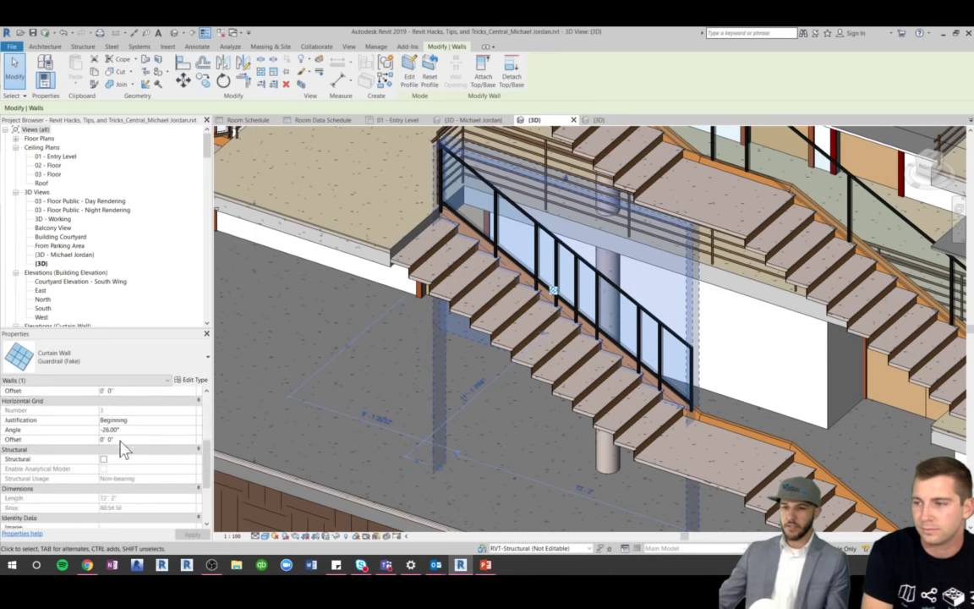
pyautogui.click(110, 430)
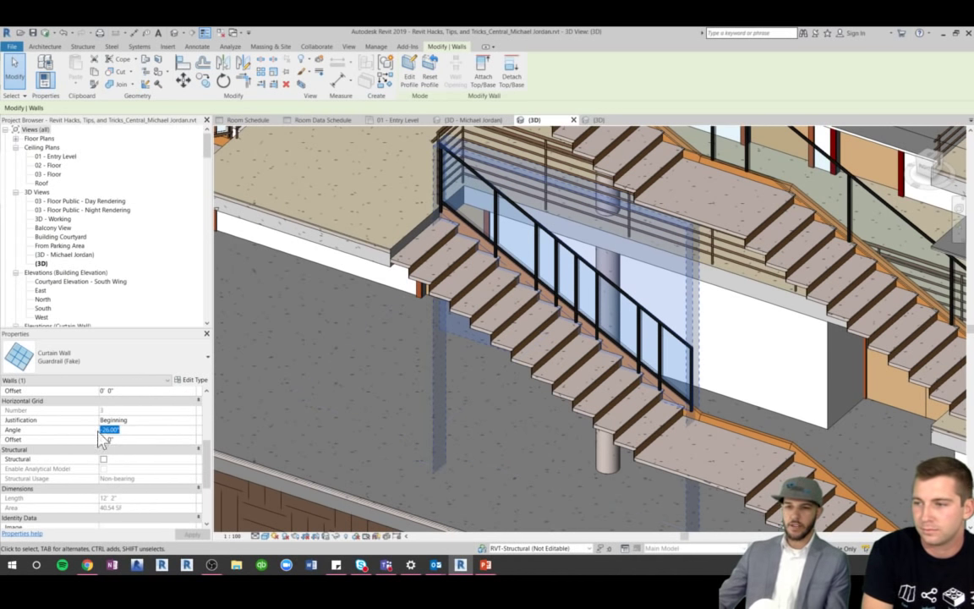
pyautogui.scroll(3, 526, 275)
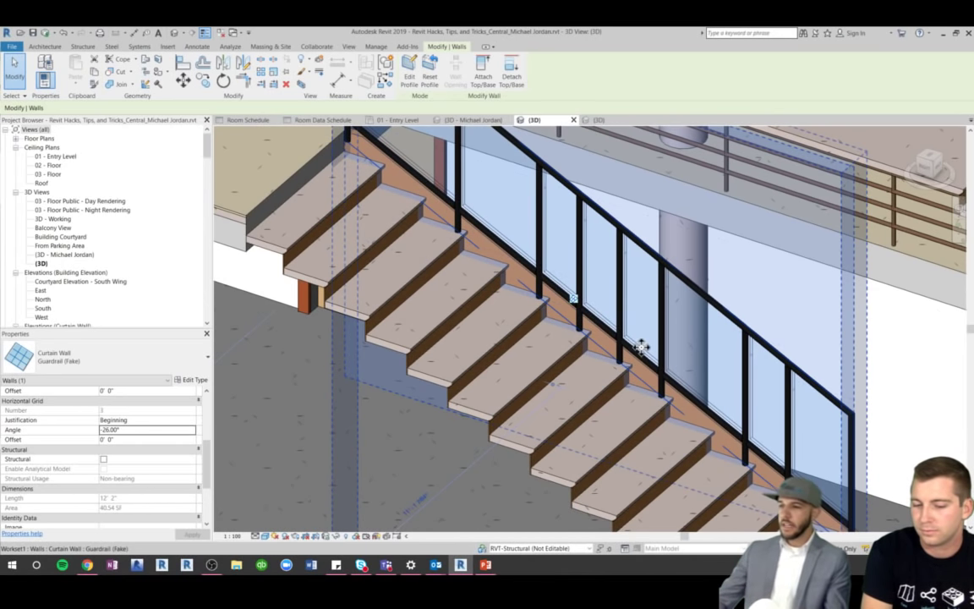
pyautogui.scroll(-1, 119, 456)
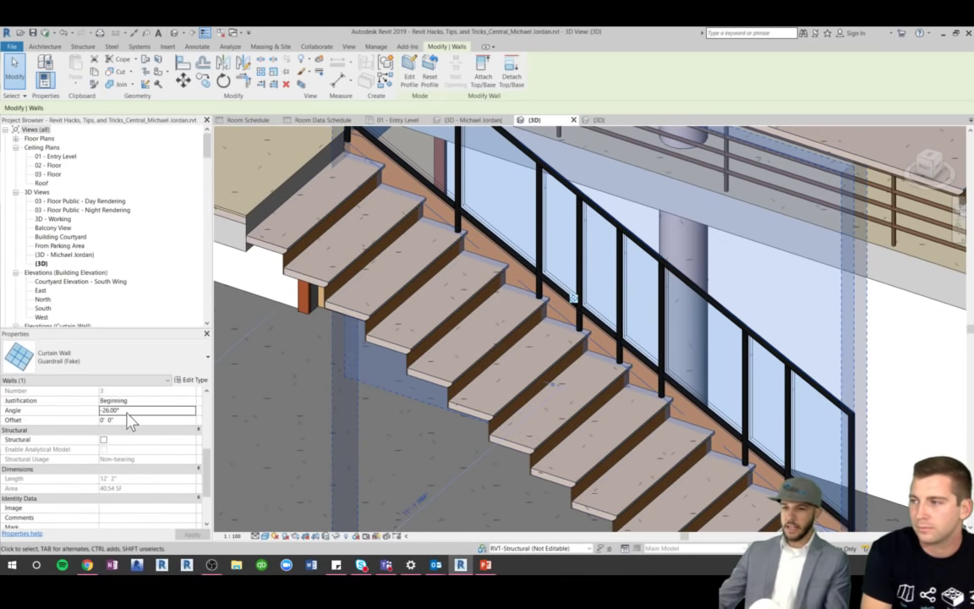
# Add Curtain Grid lines to the guardrail, splitting the middle glass panel at its midpoint
pyautogui.click(47, 47)
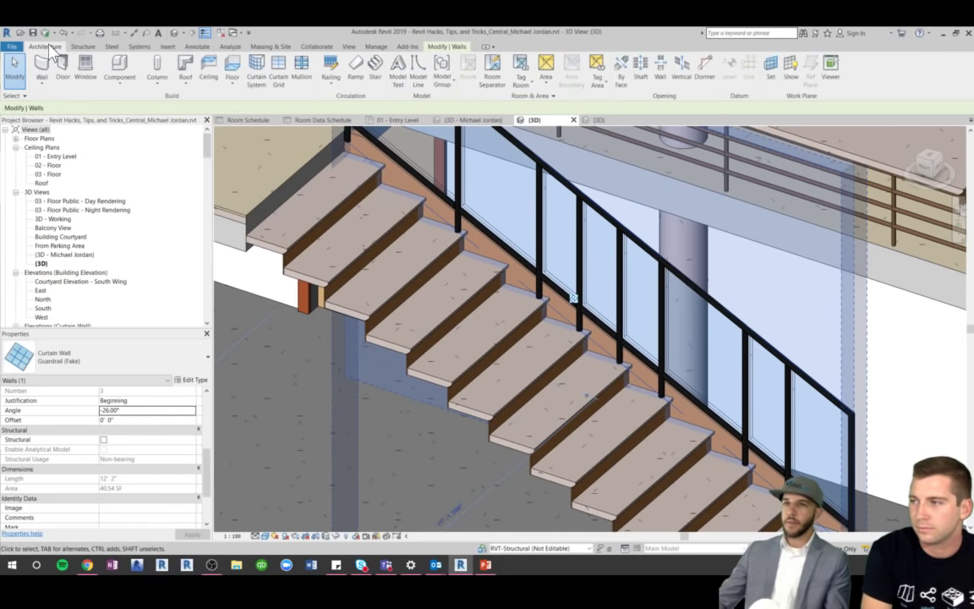
pyautogui.click(278, 70)
pyautogui.click(626, 300)
pyautogui.scroll(-3, 490, 207)
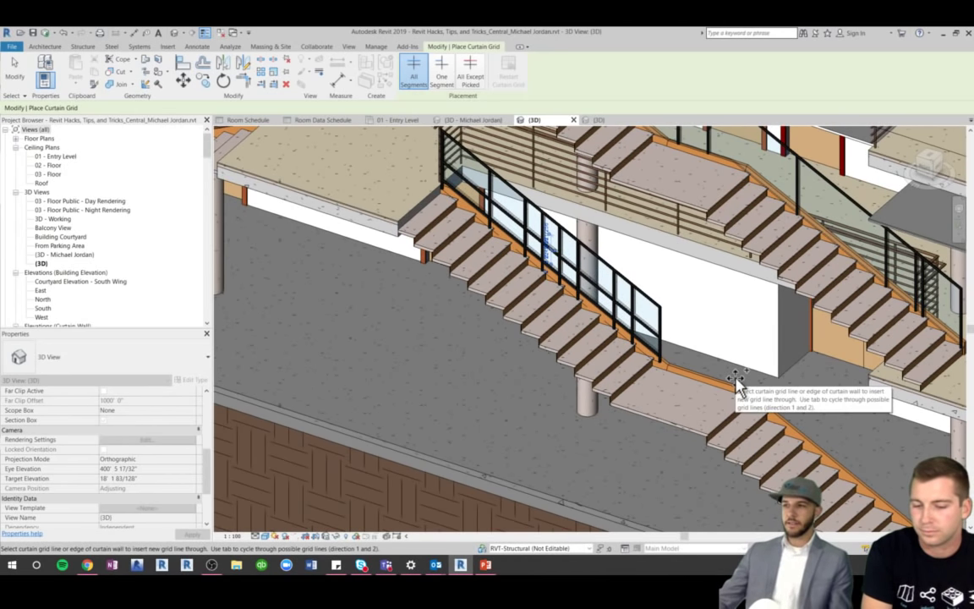
pyautogui.scroll(4, 735, 380)
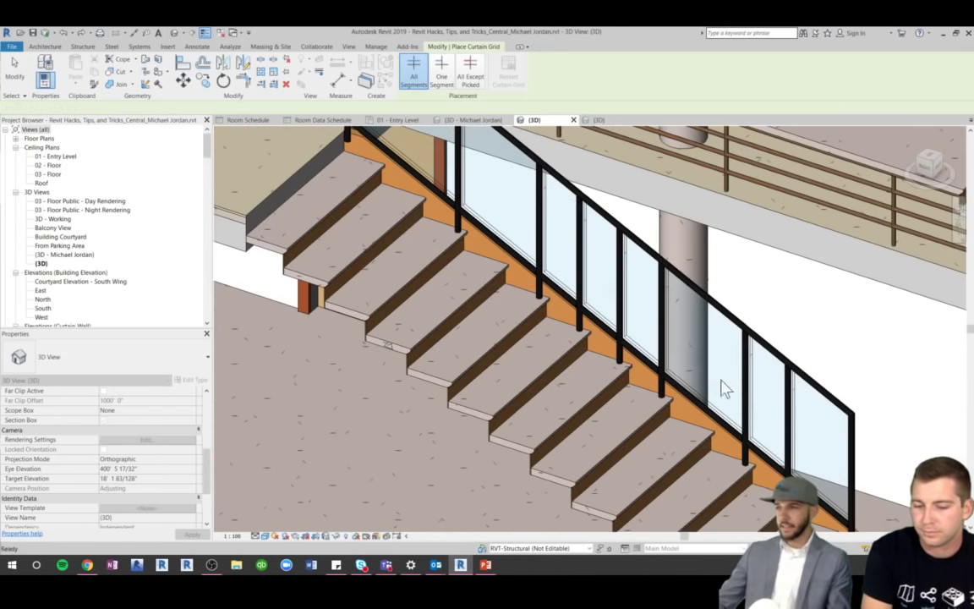
pyautogui.click(501, 267)
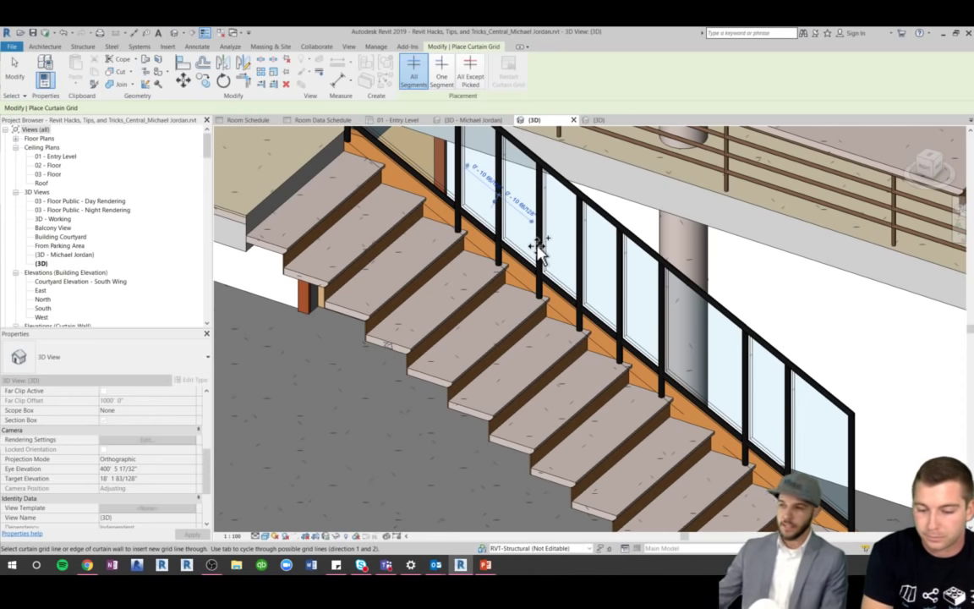
pyautogui.scroll(-3, 602, 292)
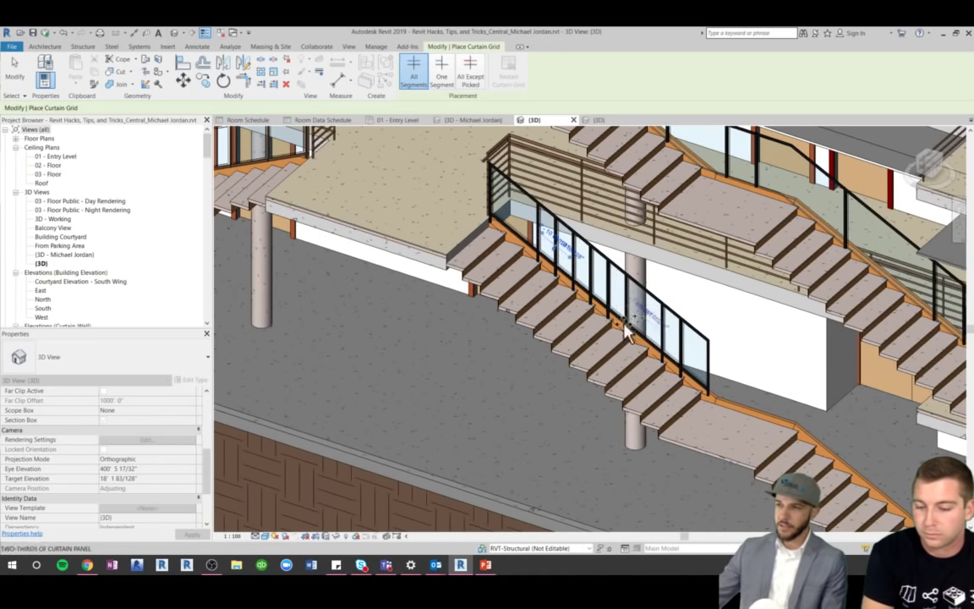
pyautogui.press('Escape')
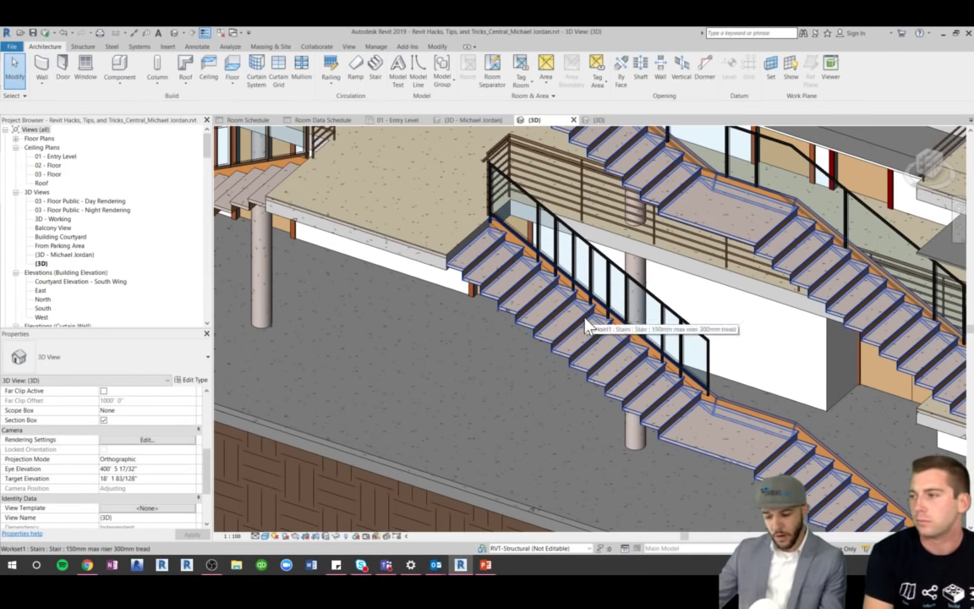
# Select both glass-panel railings, enter the path sketch, and switch to top view
pyautogui.scroll(-2, 533, 274)
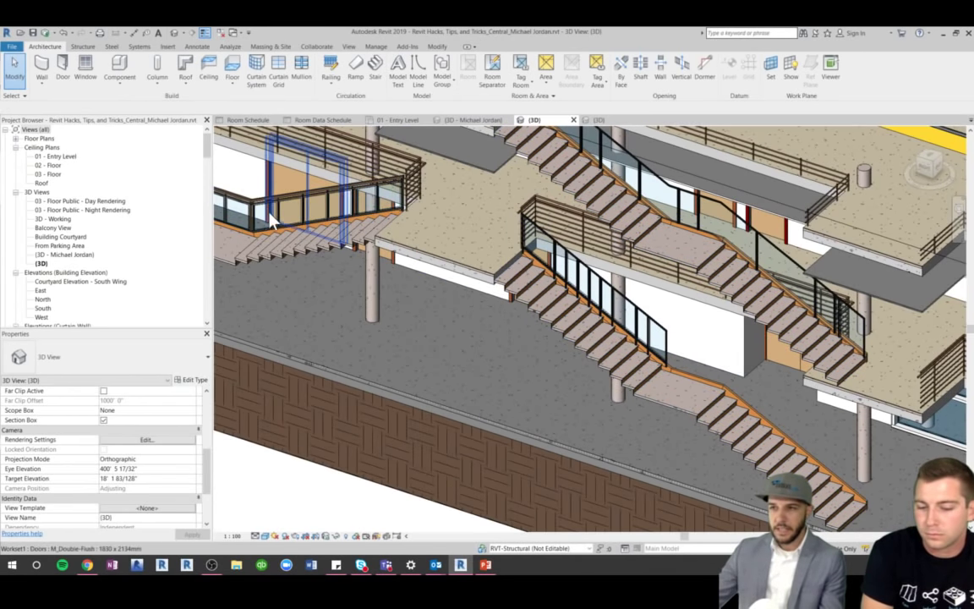
pyautogui.click(269, 216)
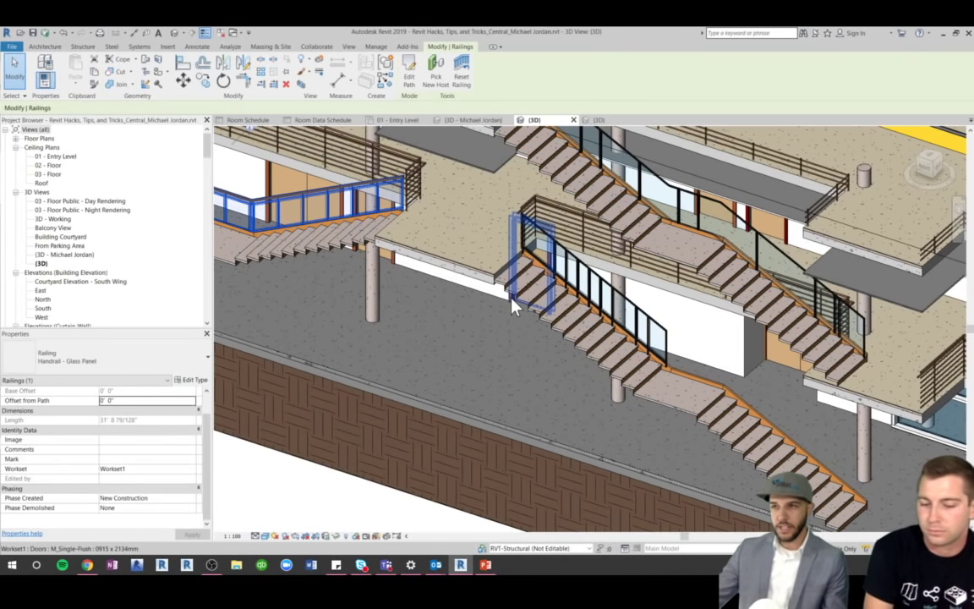
pyautogui.scroll(-2, 458, 267)
pyautogui.keyDown('ctrl'); pyautogui.click(321, 218); pyautogui.keyUp('ctrl')
pyautogui.scroll(5, 272, 247)
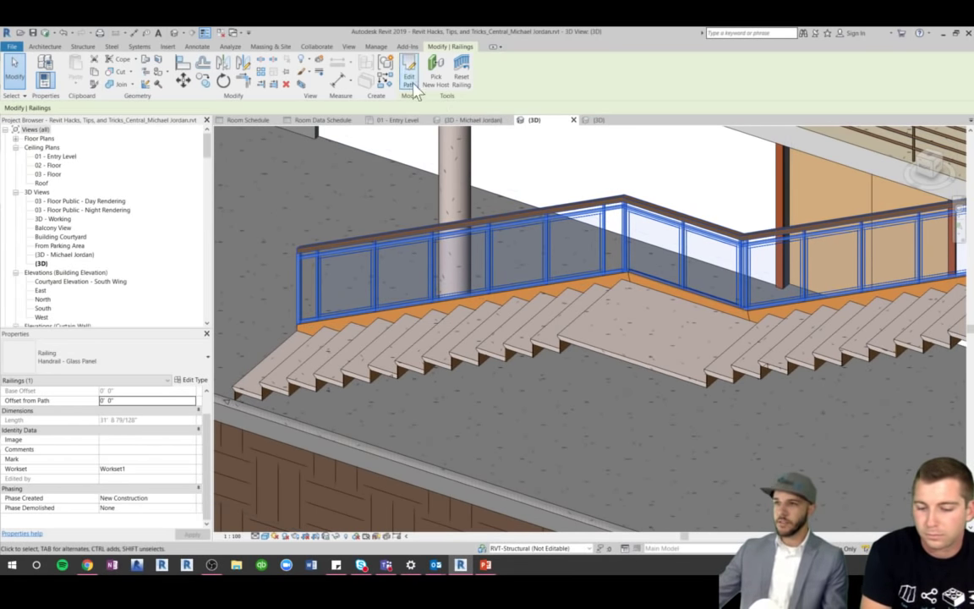
pyautogui.doubleClick(554, 265)
pyautogui.scroll(-5, 583, 307)
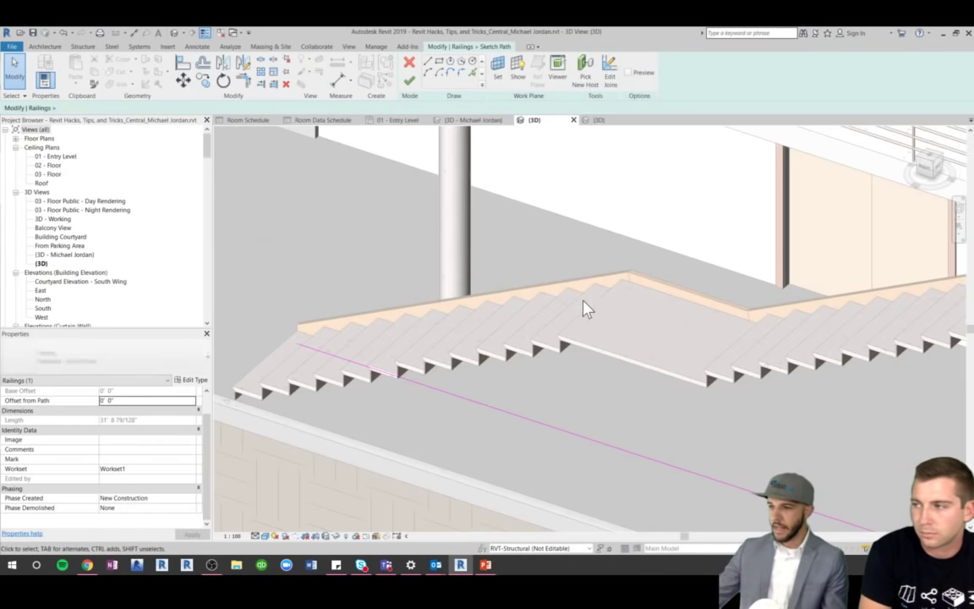
pyautogui.scroll(6, 494, 337)
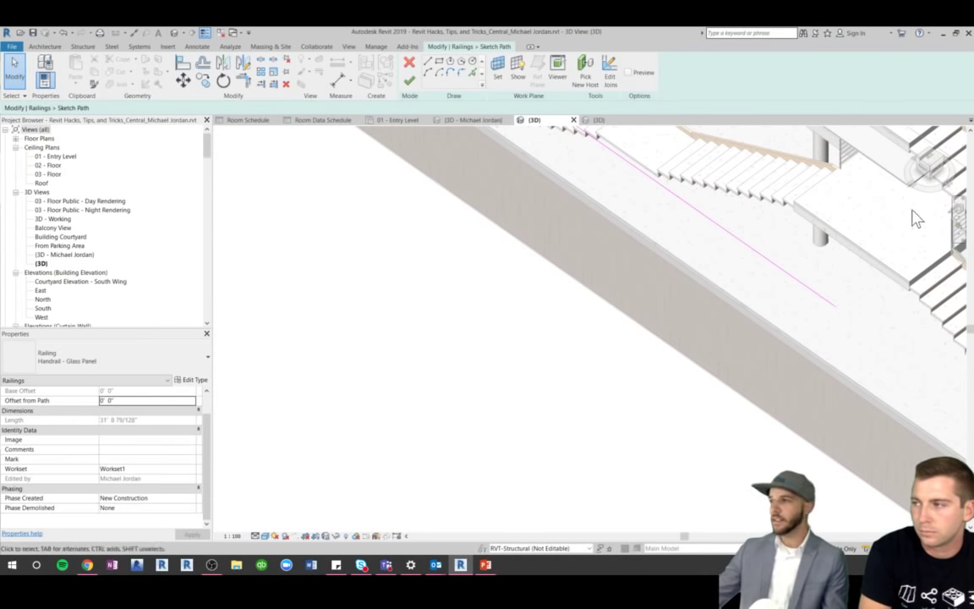
pyautogui.click(930, 162)
pyautogui.scroll(-4, 752, 363)
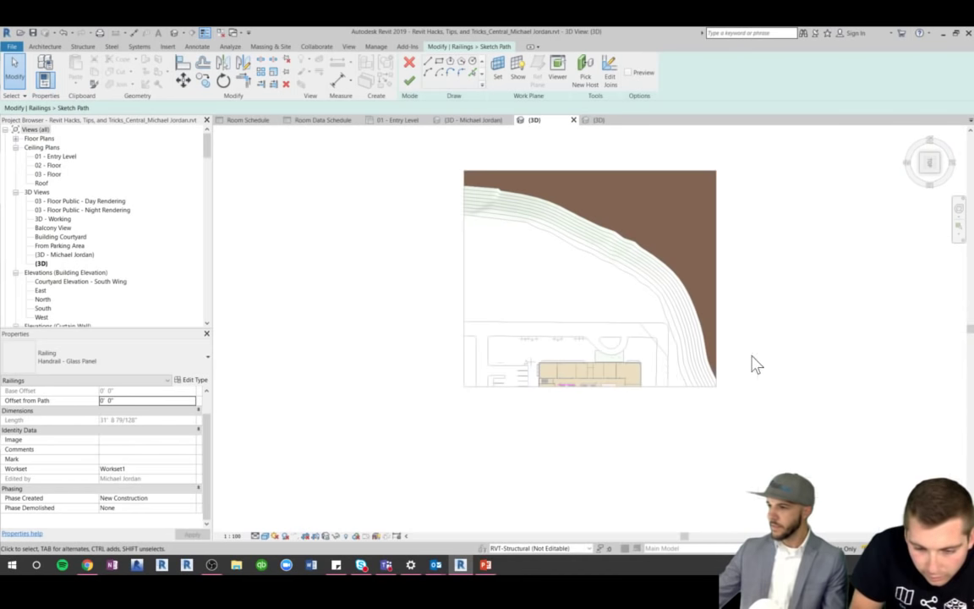
pyautogui.scroll(5, 567, 402)
pyautogui.scroll(-3, 571, 385)
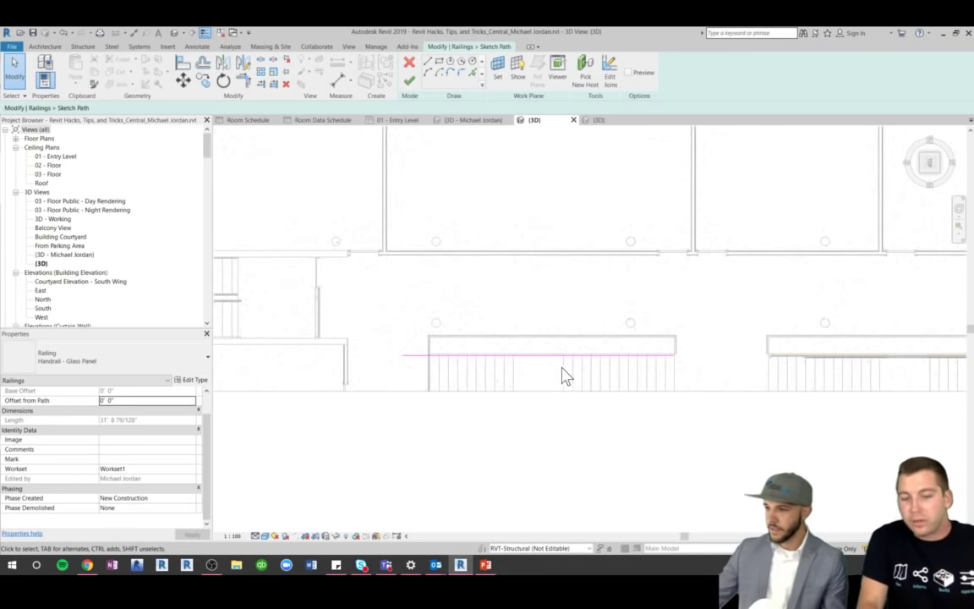
pyautogui.scroll(3, 537, 372)
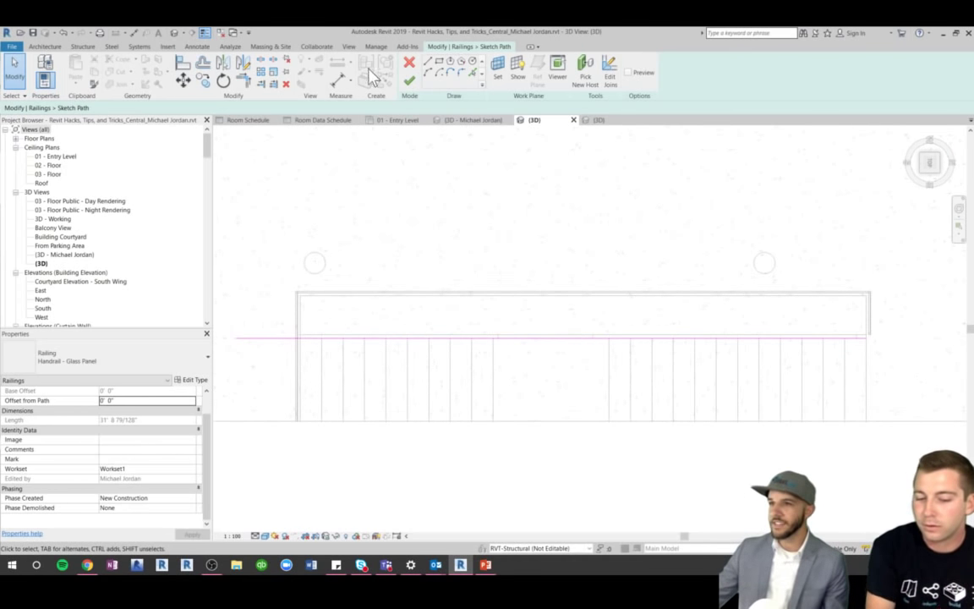
# Split the railing path at two points near its middle and finish edit mode
pyautogui.click(260, 61)
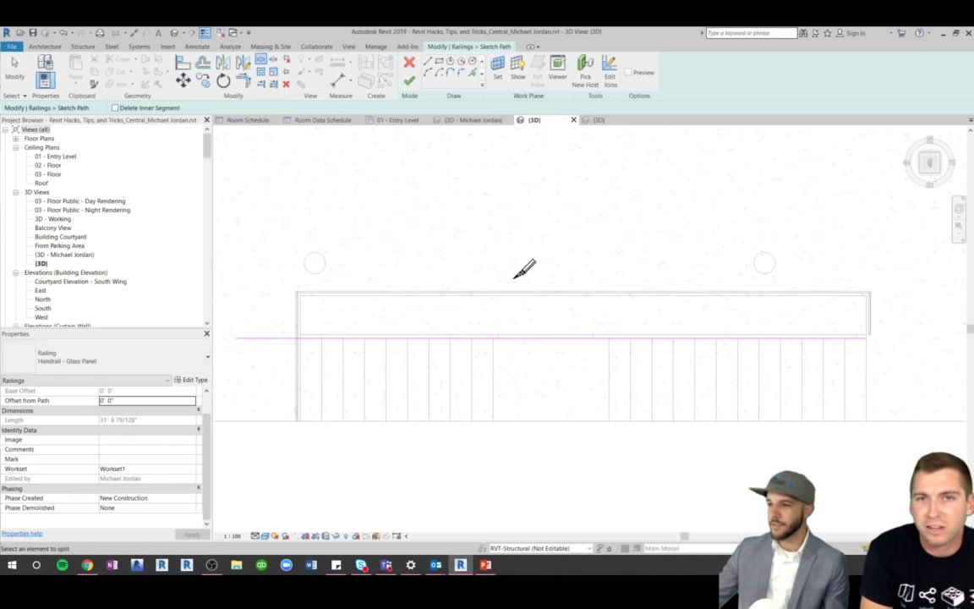
pyautogui.click(488, 338)
pyautogui.click(615, 338)
pyautogui.press('Escape')
pyautogui.press('Escape')
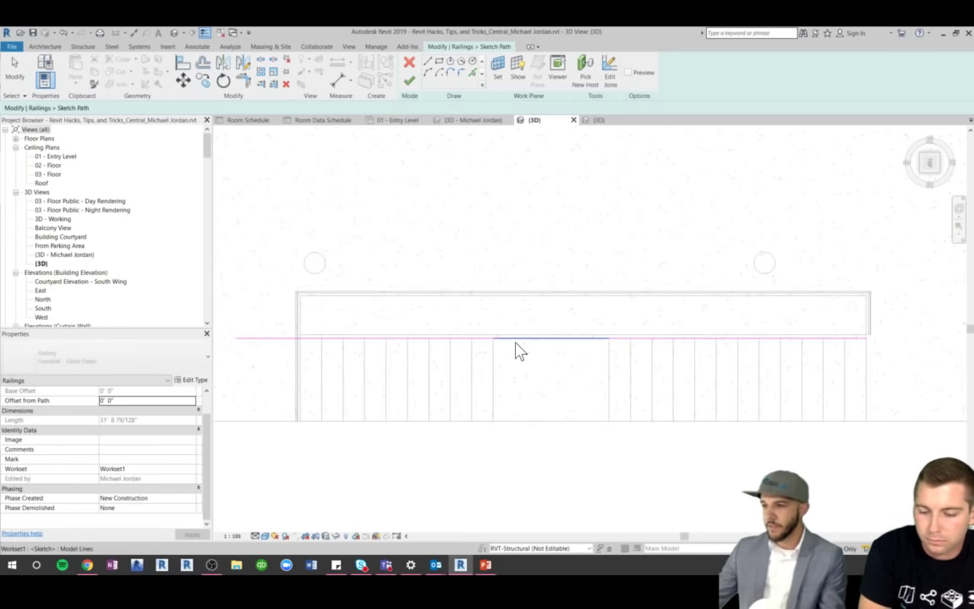
pyautogui.click(512, 342)
pyautogui.click(410, 81)
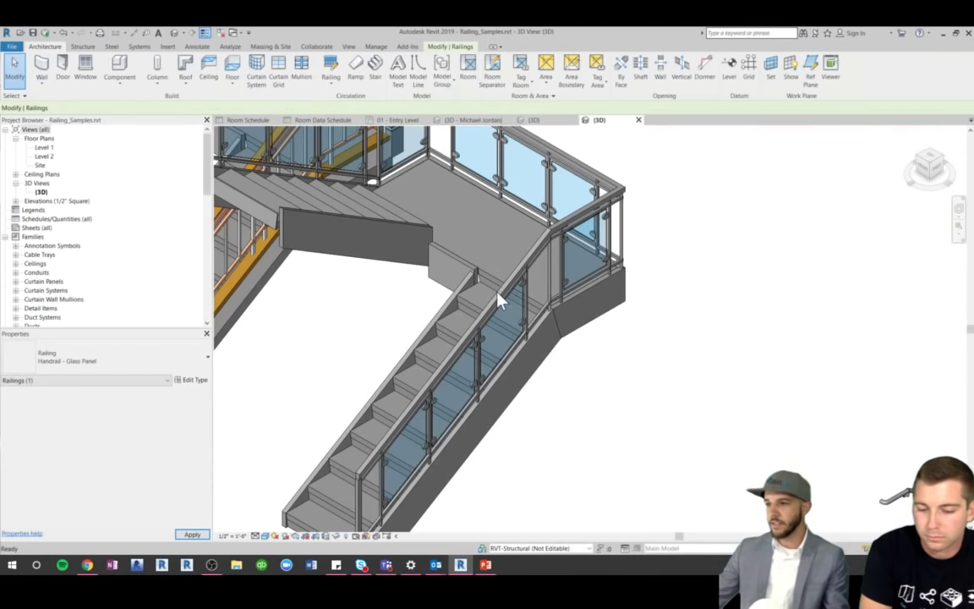
pyautogui.click(508, 321)
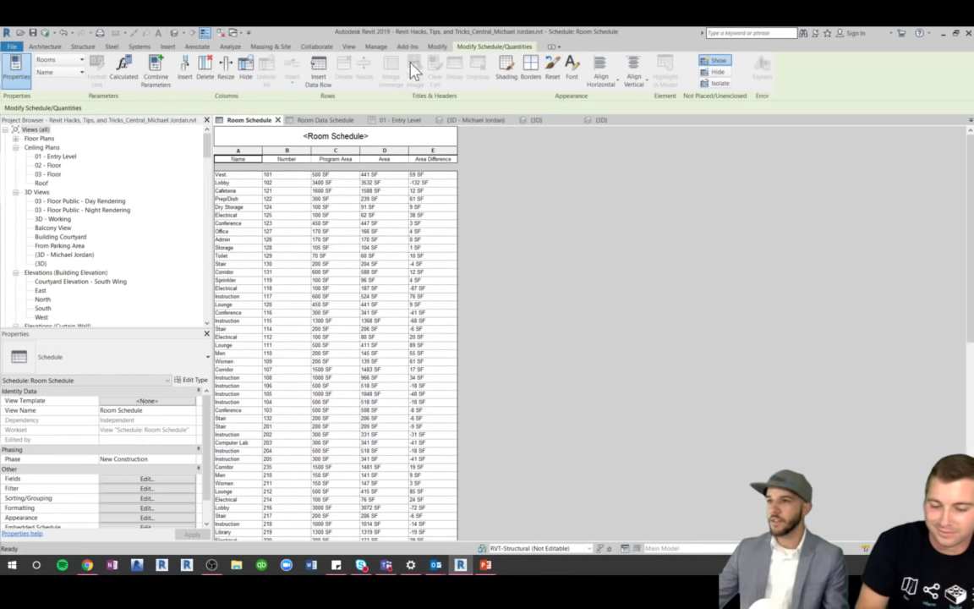
pyautogui.click(346, 46)
pyautogui.click(538, 119)
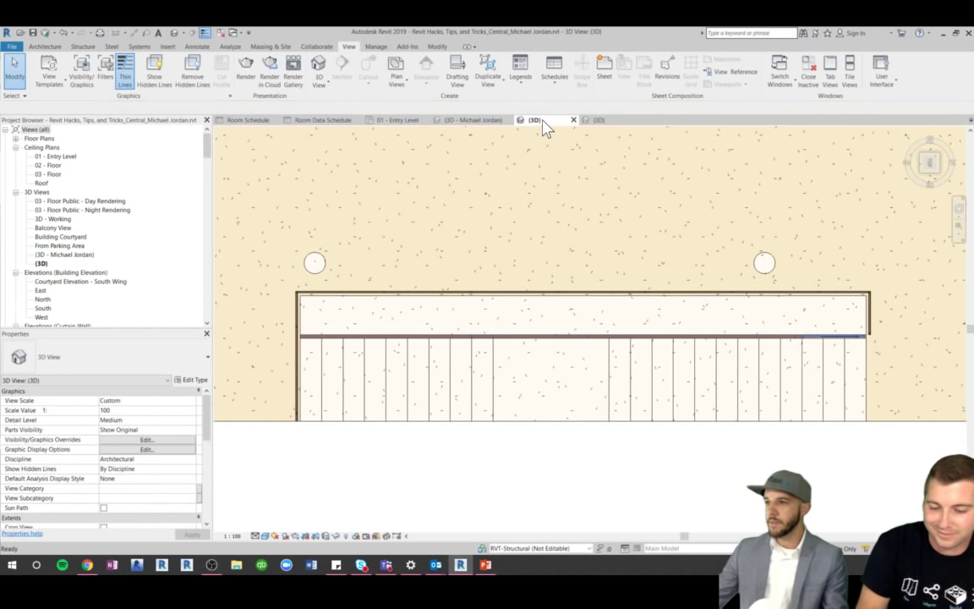
pyautogui.click(592, 354)
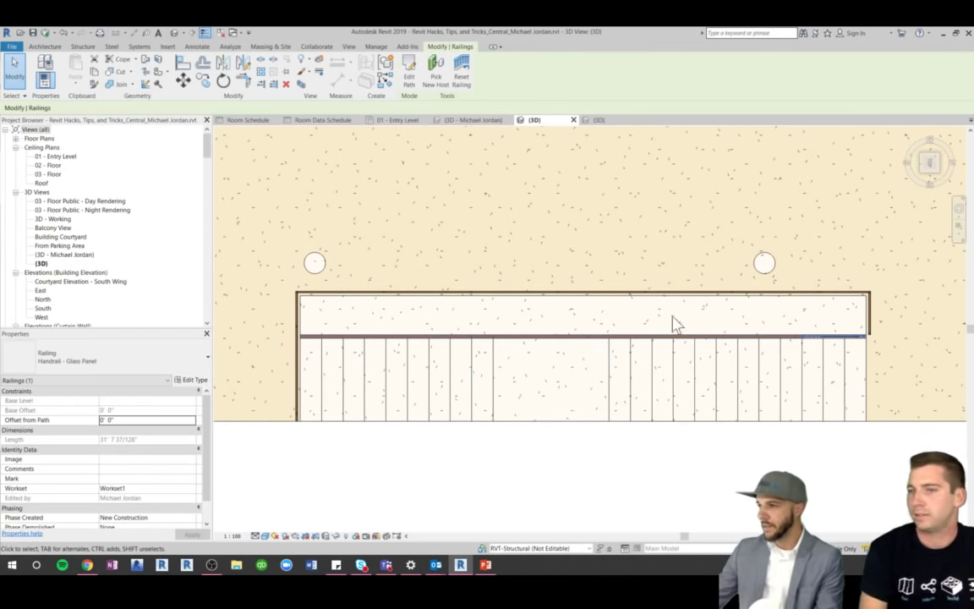
pyautogui.keyDown('shift'); pyautogui.moveTo(674, 324); pyautogui.dragTo(774, 324, button='middle'); pyautogui.keyUp('shift')
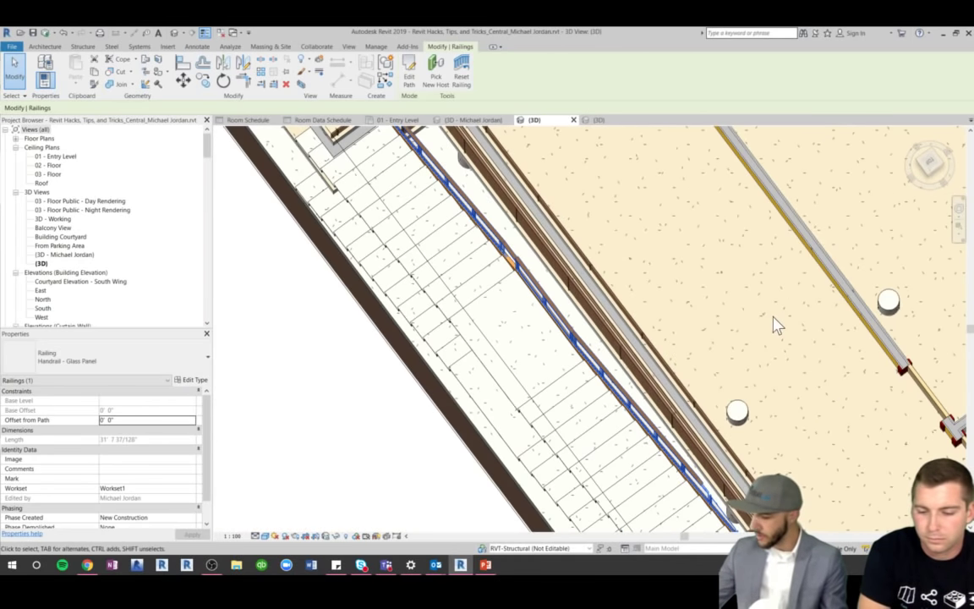
pyautogui.keyDown('shift'); pyautogui.moveTo(692, 319); pyautogui.dragTo(552, 313, button='middle'); pyautogui.keyUp('shift')
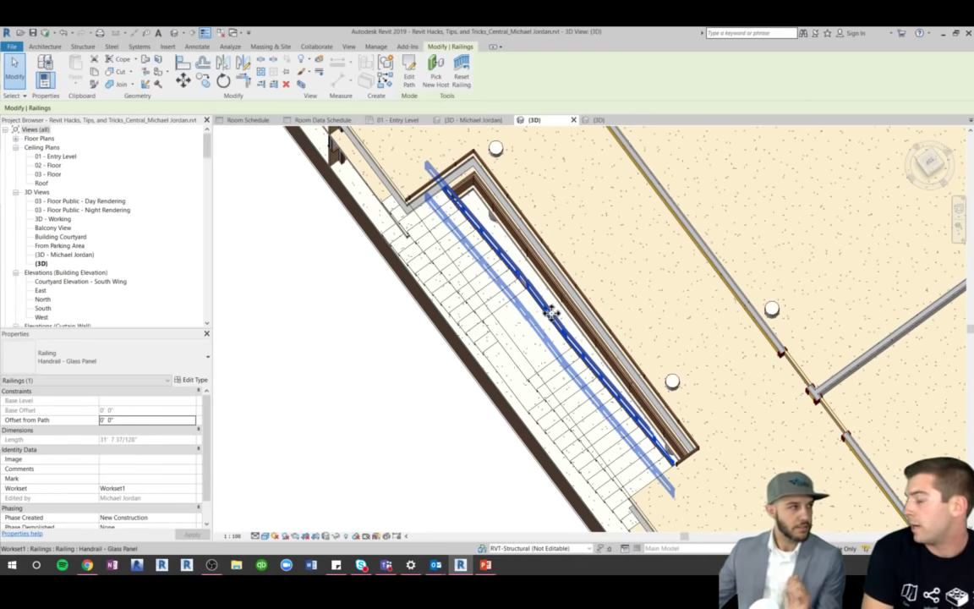
pyautogui.keyDown('shift'); pyautogui.moveTo(528, 276); pyautogui.dragTo(560, 258, button='middle'); pyautogui.keyUp('shift')
pyautogui.scroll(8, 561, 258)
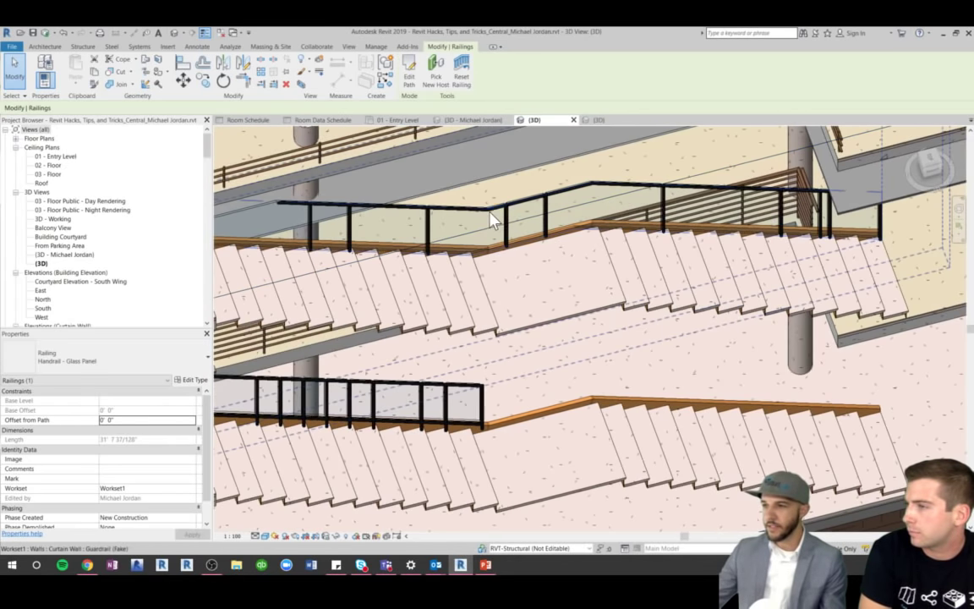
pyautogui.click(490, 208)
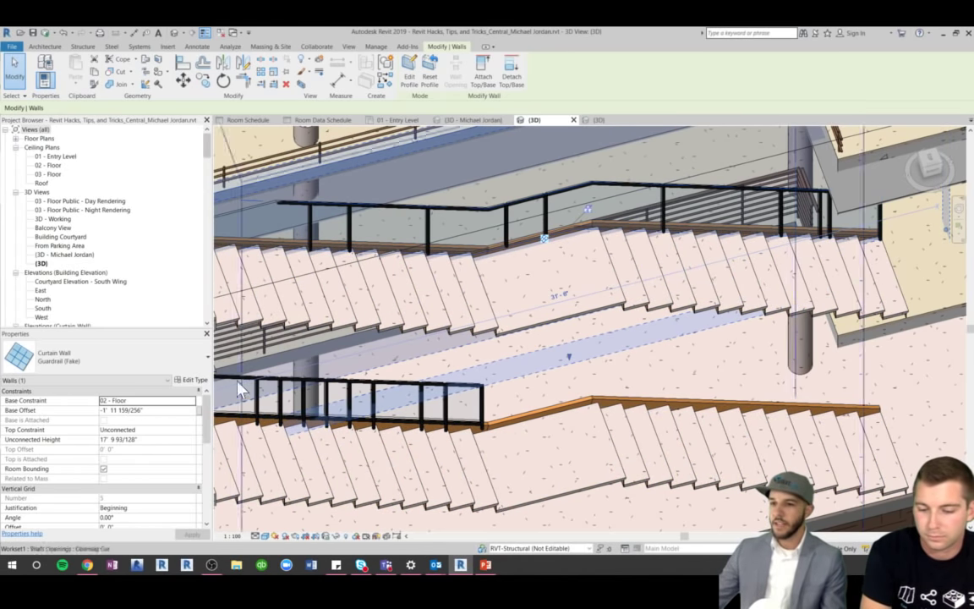
pyautogui.click(192, 380)
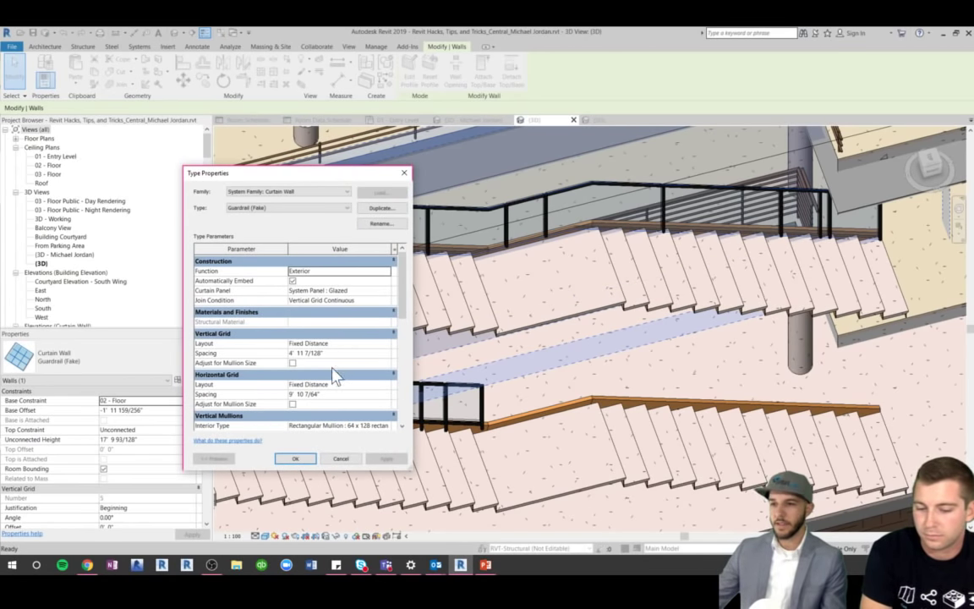
pyautogui.click(341, 458)
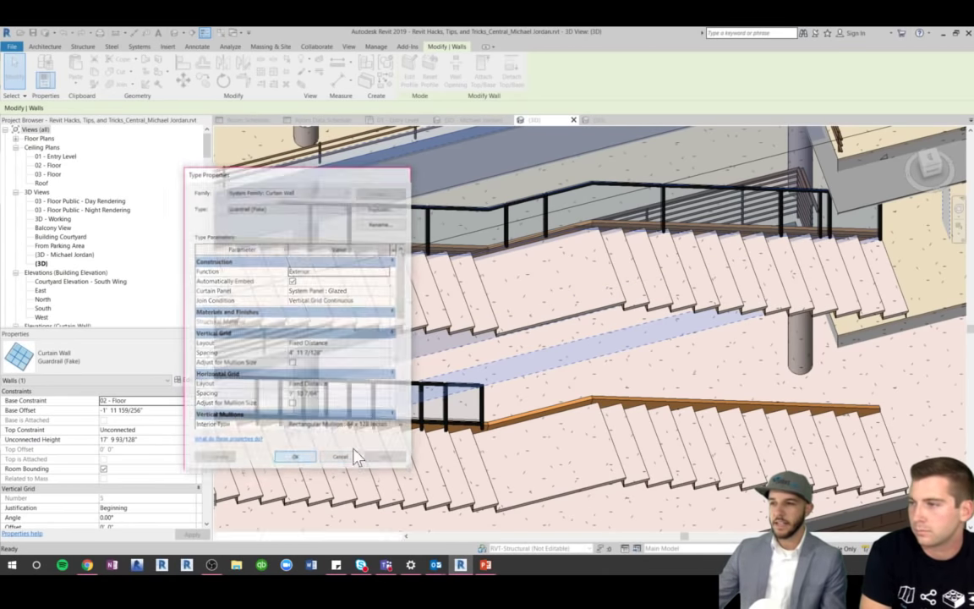
pyautogui.press('Escape')
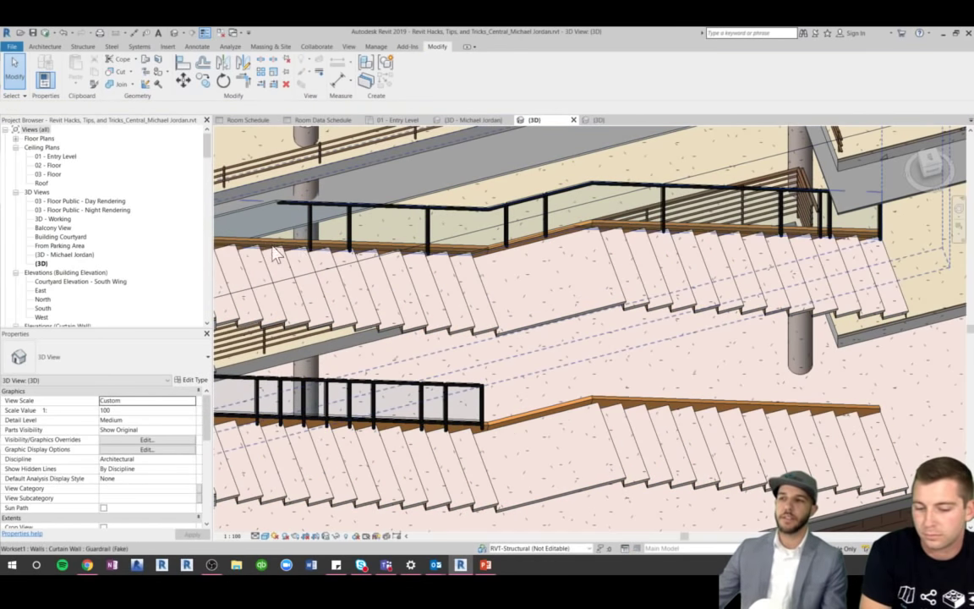
# Orbit above the stairs, then open the 01 - Entry Level ceiling plan
pyautogui.keyDown('shift'); pyautogui.moveTo(786, 313); pyautogui.dragTo(521, 226, button='middle'); pyautogui.keyUp('shift')
pyautogui.scroll(4, 640, 484)
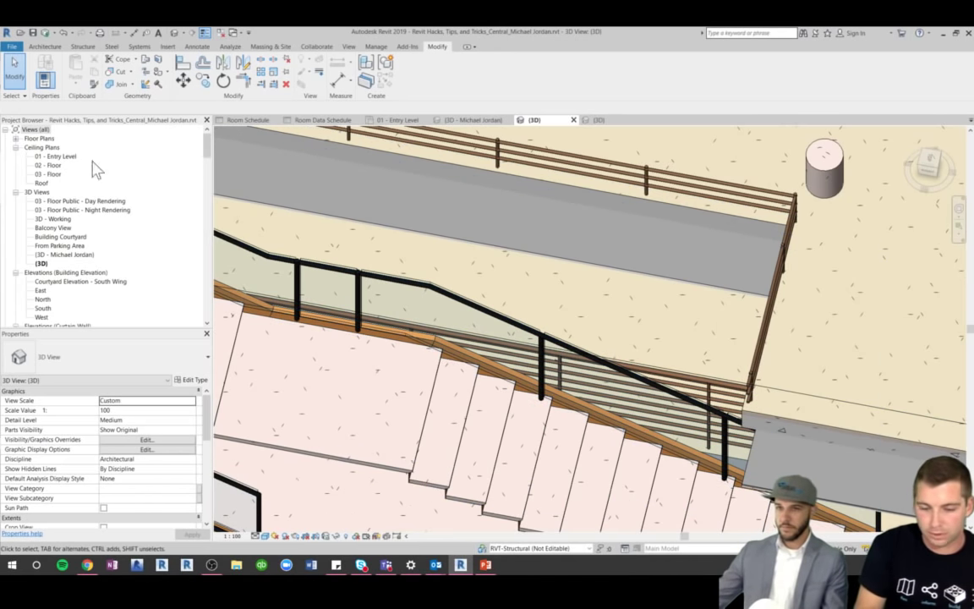
pyautogui.doubleClick(54, 157)
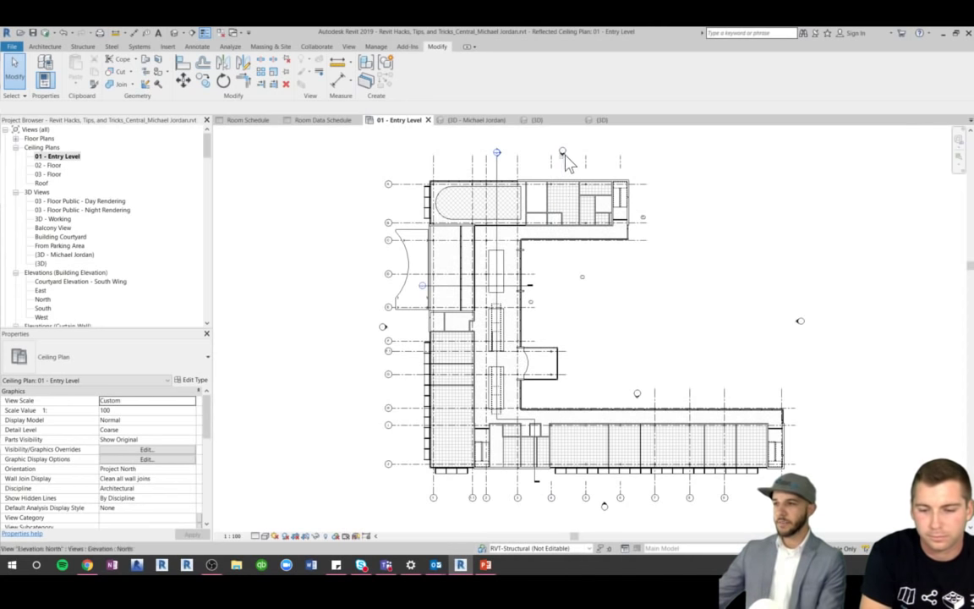
# Select the elevation marker above the plan to inspect it, then deselect it
pyautogui.scroll(1, 558, 162)
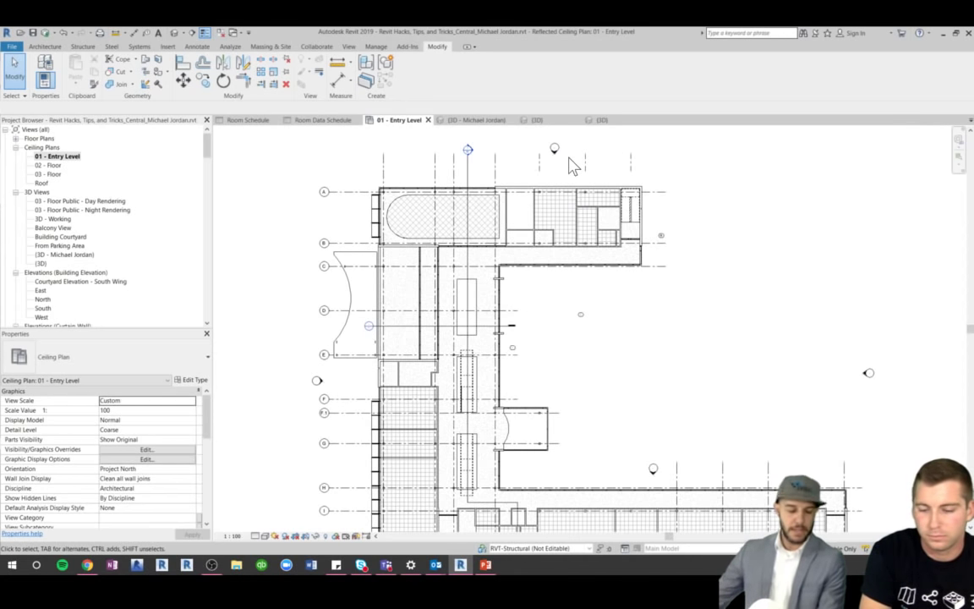
pyautogui.scroll(1, 584, 175)
pyautogui.scroll(2, 584, 175)
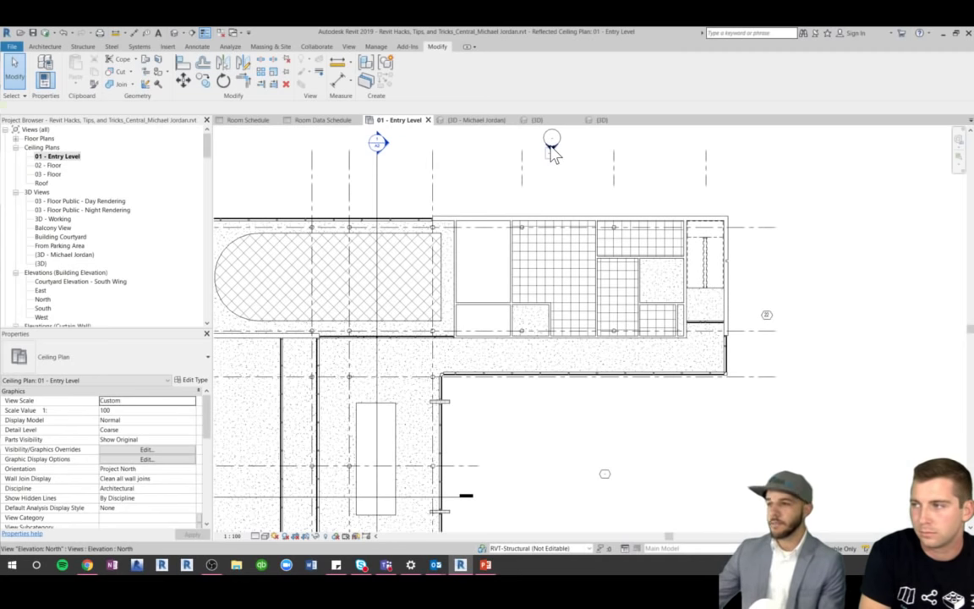
pyautogui.click(551, 146)
pyautogui.scroll(-3, 545, 156)
pyautogui.scroll(4, 525, 161)
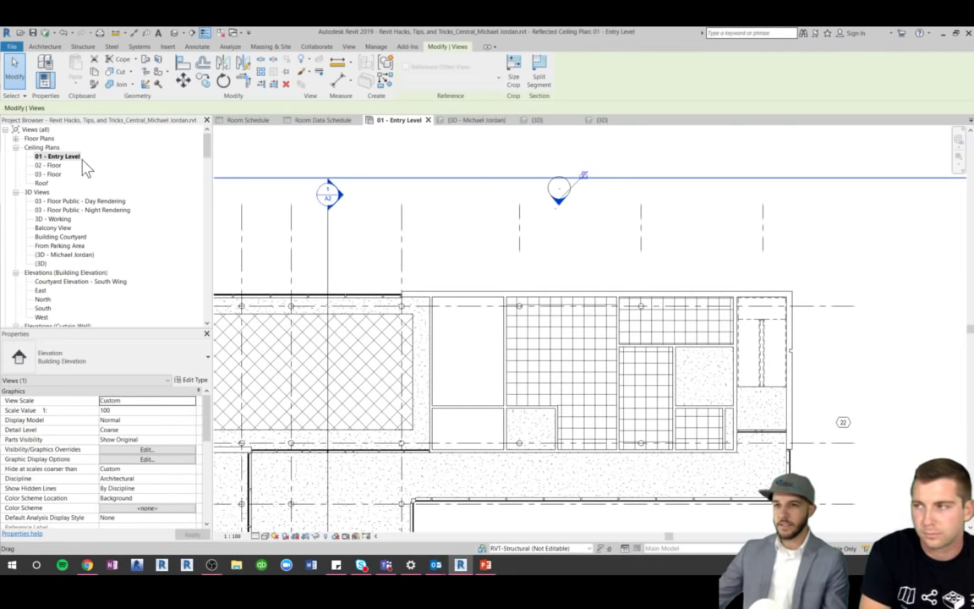
pyautogui.click(472, 285)
# Open the 02 - Floor ceiling plan, then pick 01 - Entry Level under Floor Plans
pyautogui.scroll(-5, 456, 274)
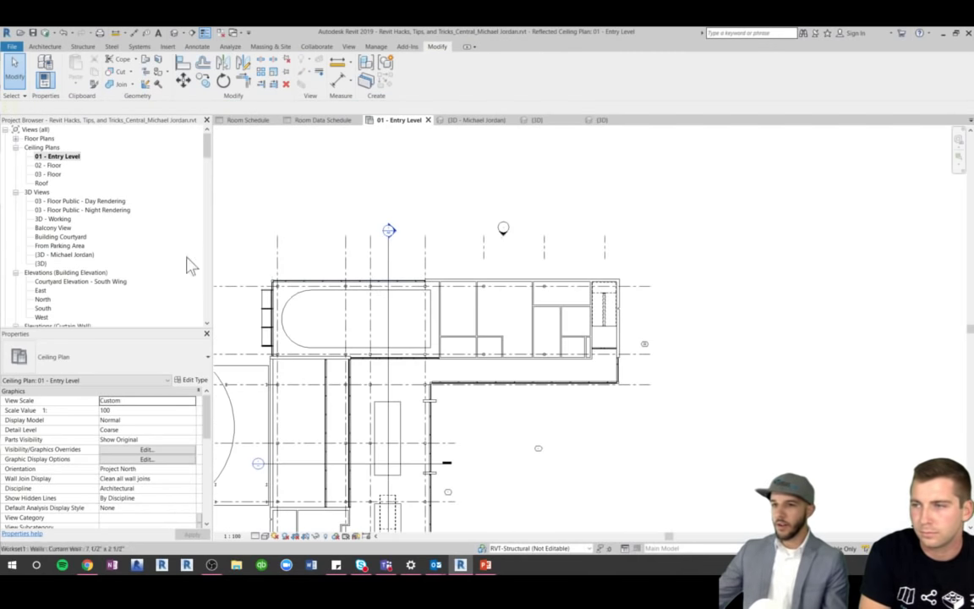
pyautogui.doubleClick(47, 165)
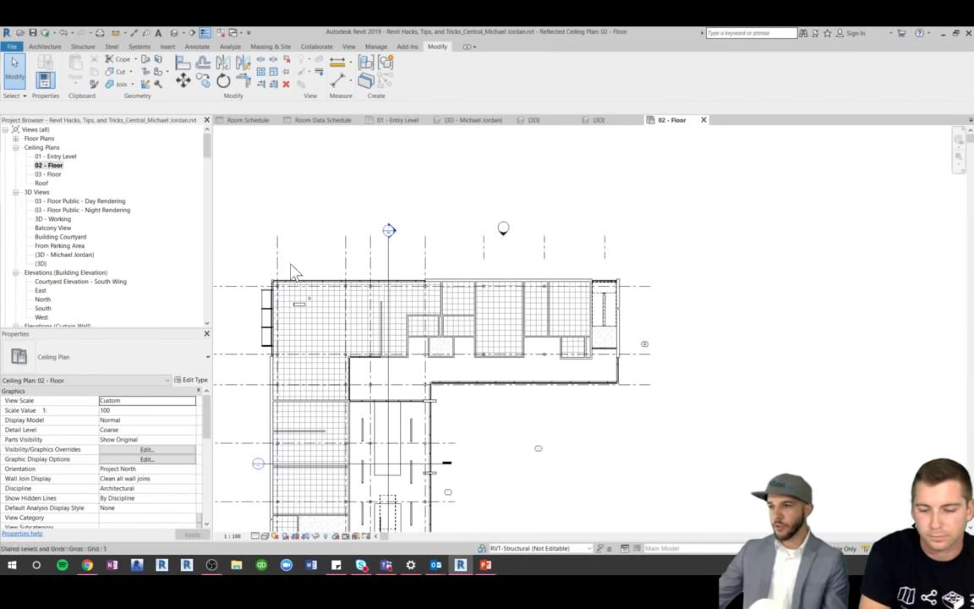
pyautogui.doubleClick(38, 138)
pyautogui.click(53, 147)
# Open the 01 - Entry Level floor plan and check the existing window tag 15
pyautogui.doubleClick(60, 148)
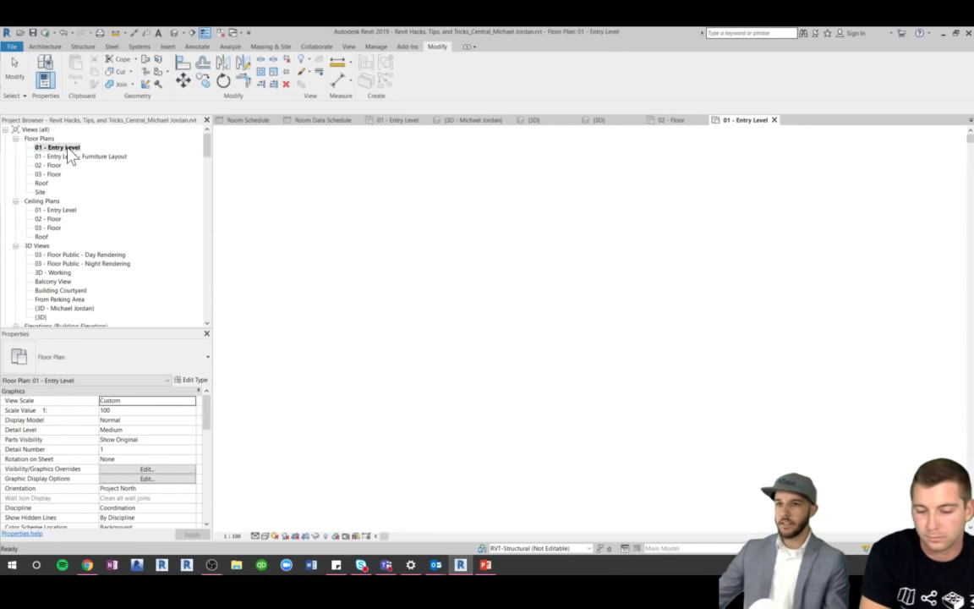
pyautogui.scroll(5, 522, 282)
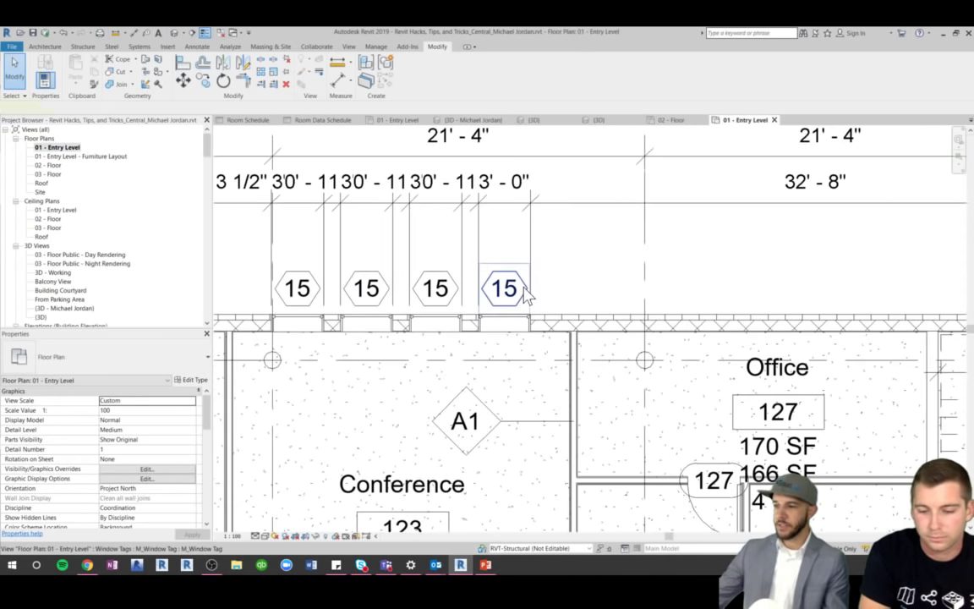
pyautogui.click(523, 288)
pyautogui.click(558, 269)
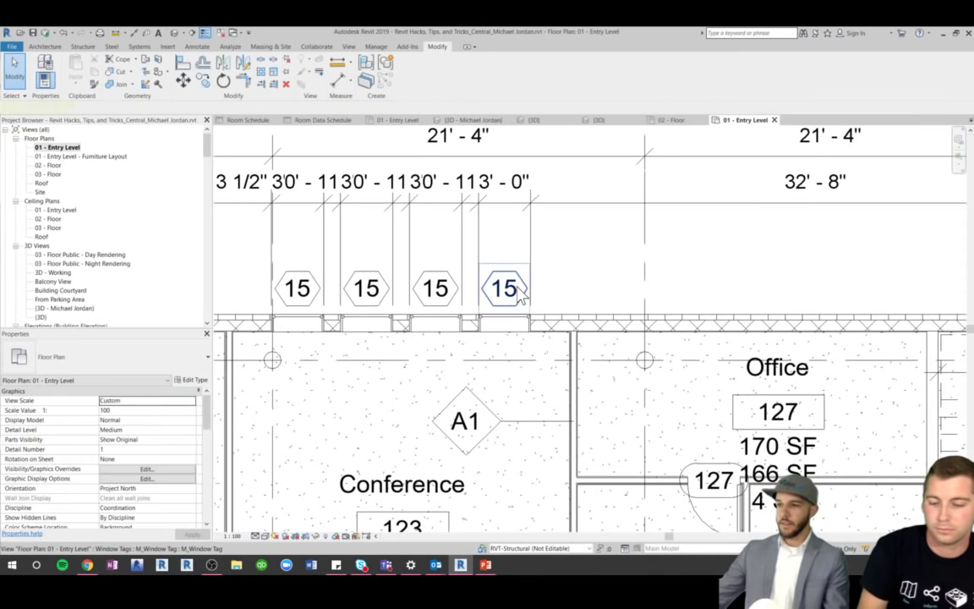
pyautogui.click(505, 287)
# Delete the old window tags along the curtain wall
pyautogui.click(471, 269)
pyautogui.click(436, 288)
pyautogui.press('Delete')
pyautogui.click(366, 288)
pyautogui.press('Delete')
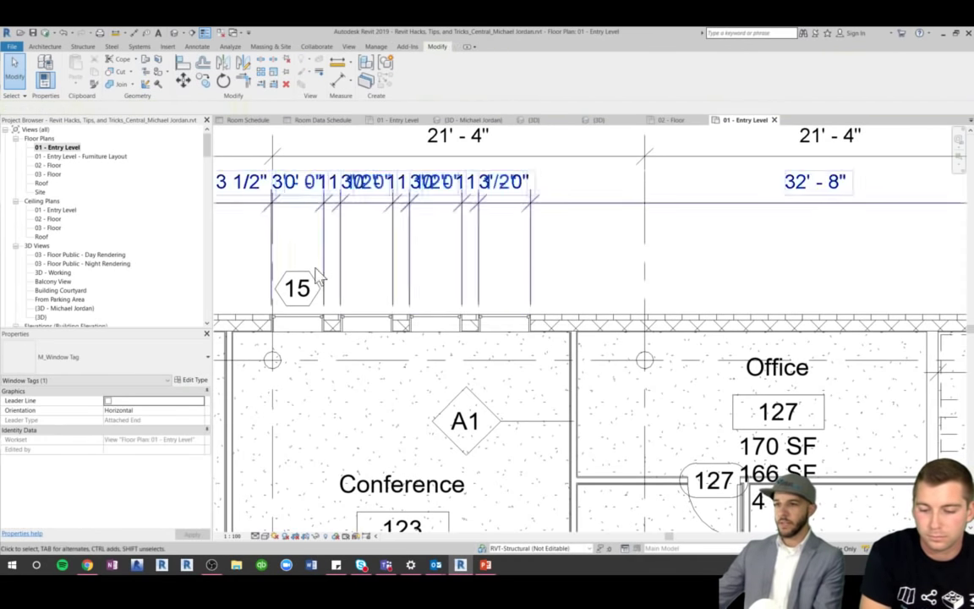
pyautogui.click(313, 281)
pyautogui.press('Delete')
# Tag the four curtain wall windows with 15 tags, no leaders, then open Keyboard Shortcuts
pyautogui.press('t')
pyautogui.press('g')
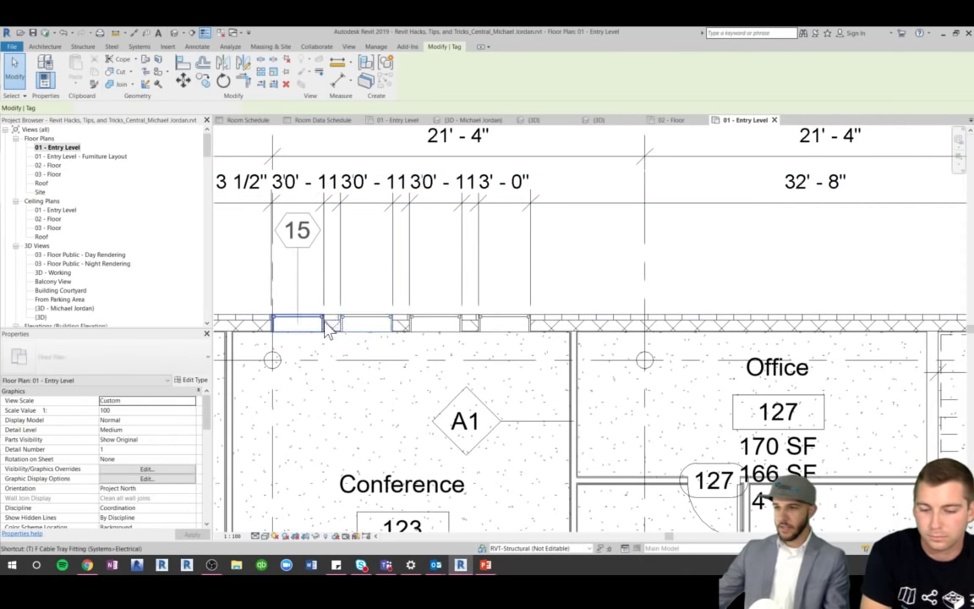
pyautogui.click(128, 108)
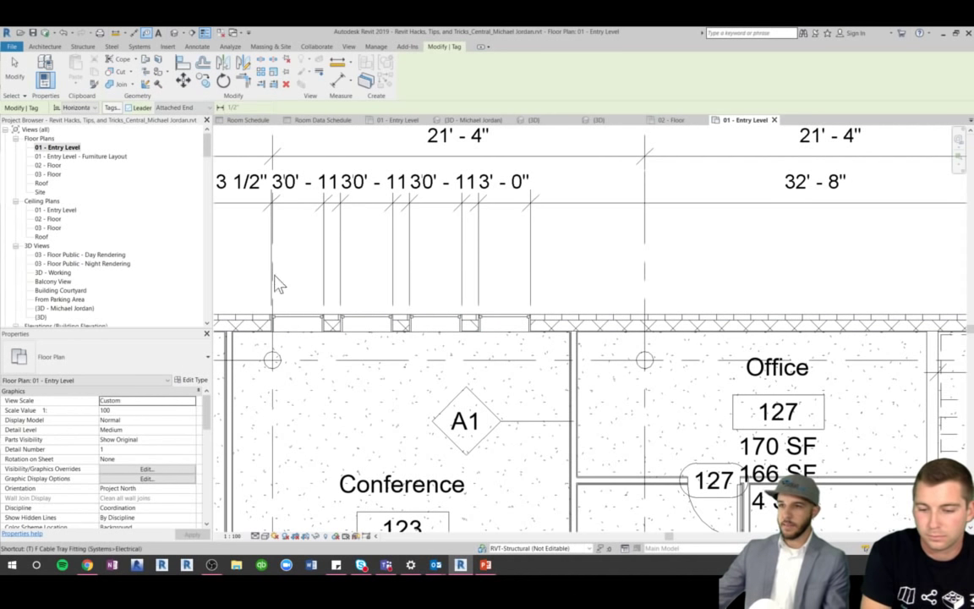
pyautogui.click(305, 326)
pyautogui.click(372, 326)
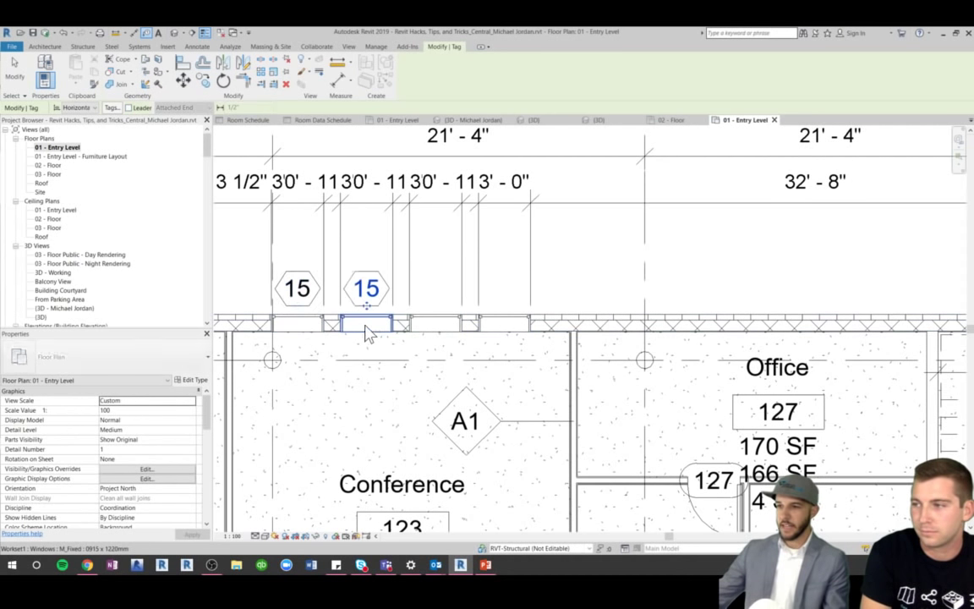
pyautogui.click(440, 325)
pyautogui.click(511, 328)
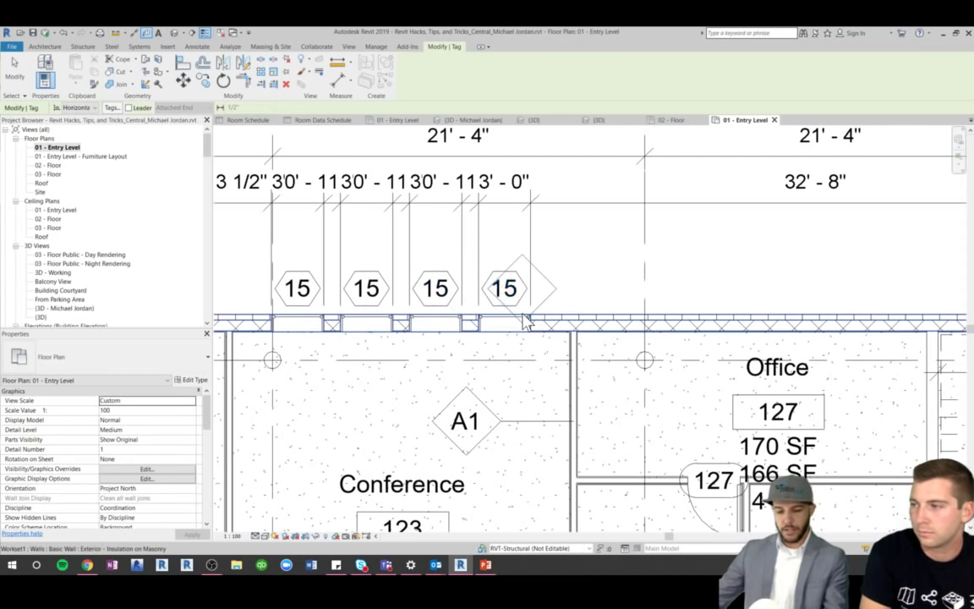
pyautogui.press('Escape')
pyautogui.press('Escape')
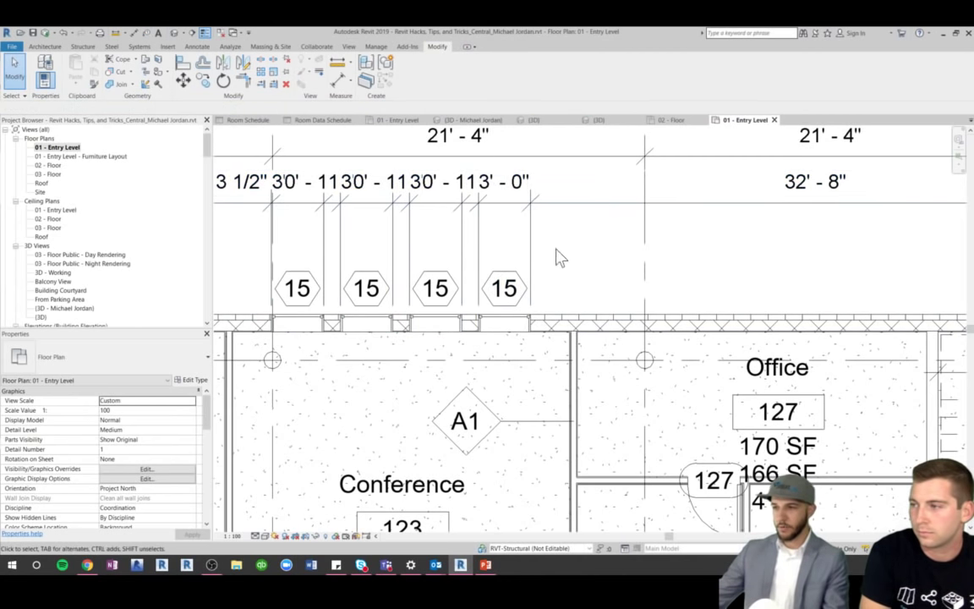
pyautogui.press('k')
pyautogui.press('s')
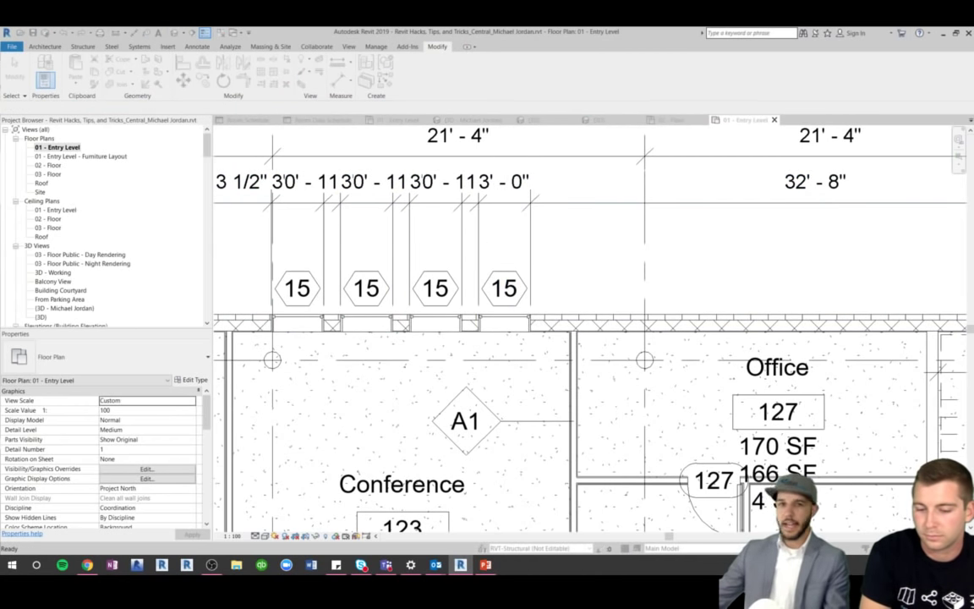
pyautogui.moveTo(552, 148); pyautogui.dragTo(533, 160)
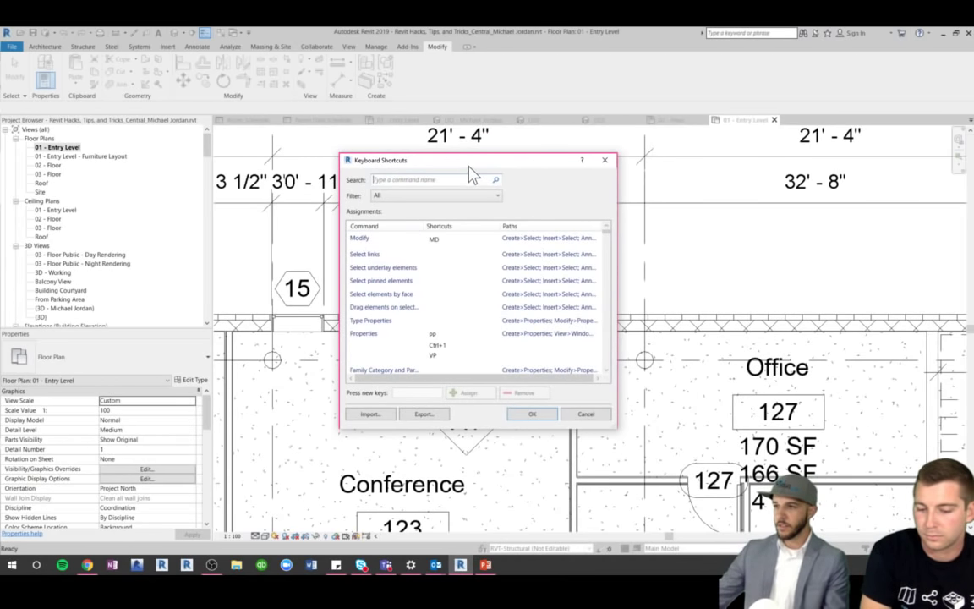
pyautogui.moveTo(470, 166); pyautogui.dragTo(506, 168)
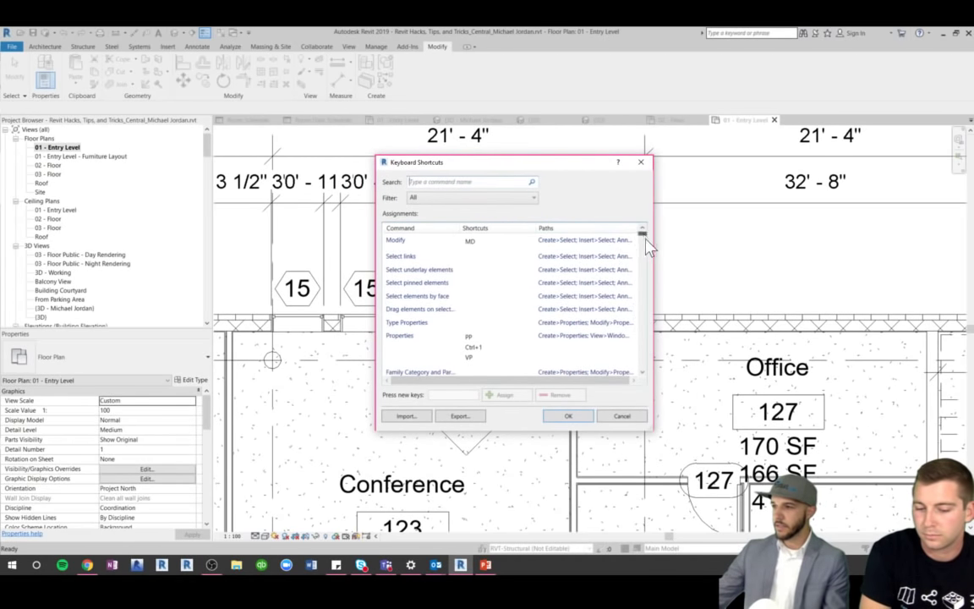
pyautogui.moveTo(647, 246)
pyautogui.mouseDown()
pyautogui.moveTo(643, 381)
pyautogui.moveTo(643, 233)
pyautogui.mouseUp()
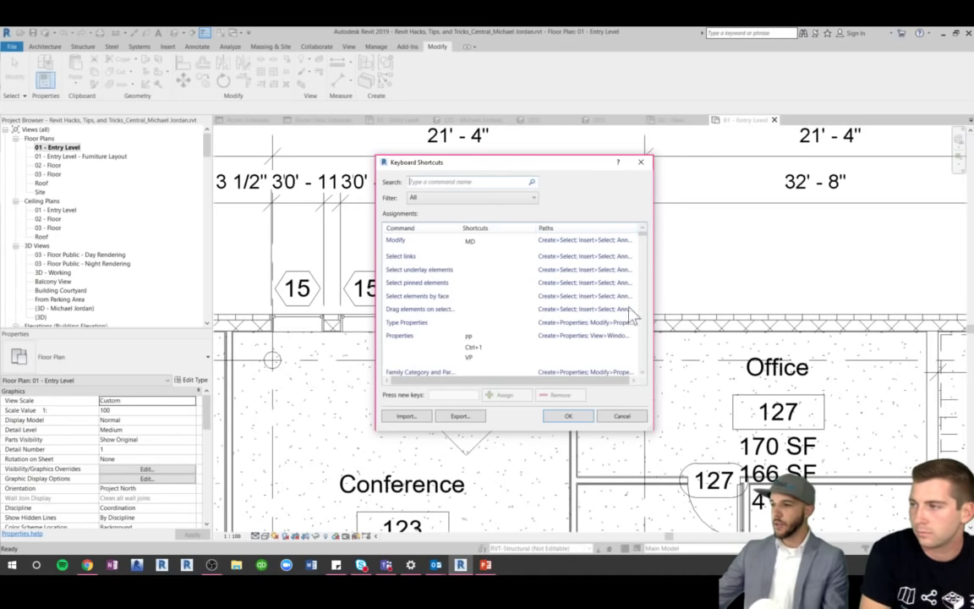
pyautogui.click(622, 416)
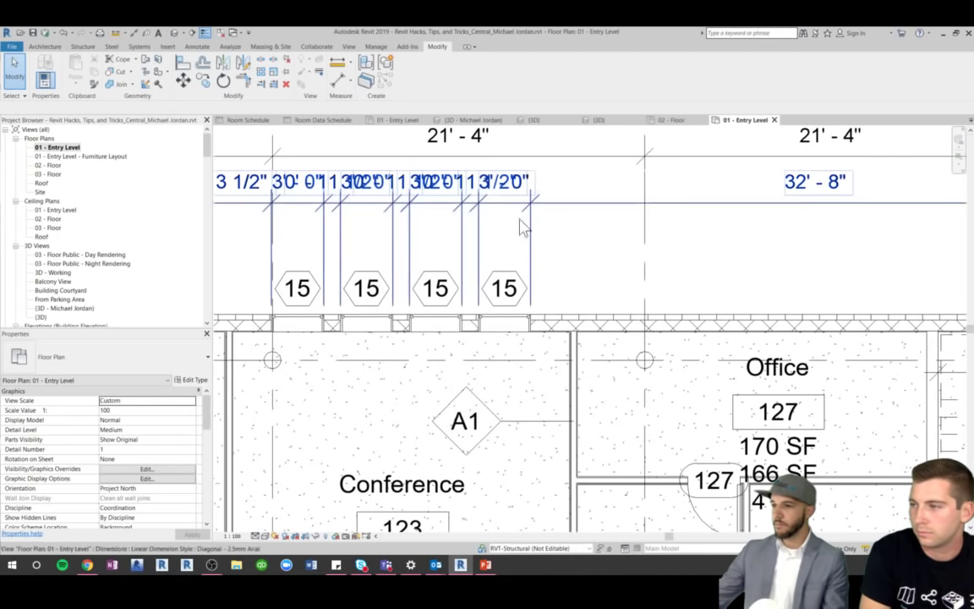
pyautogui.click(441, 301)
pyautogui.press('Escape')
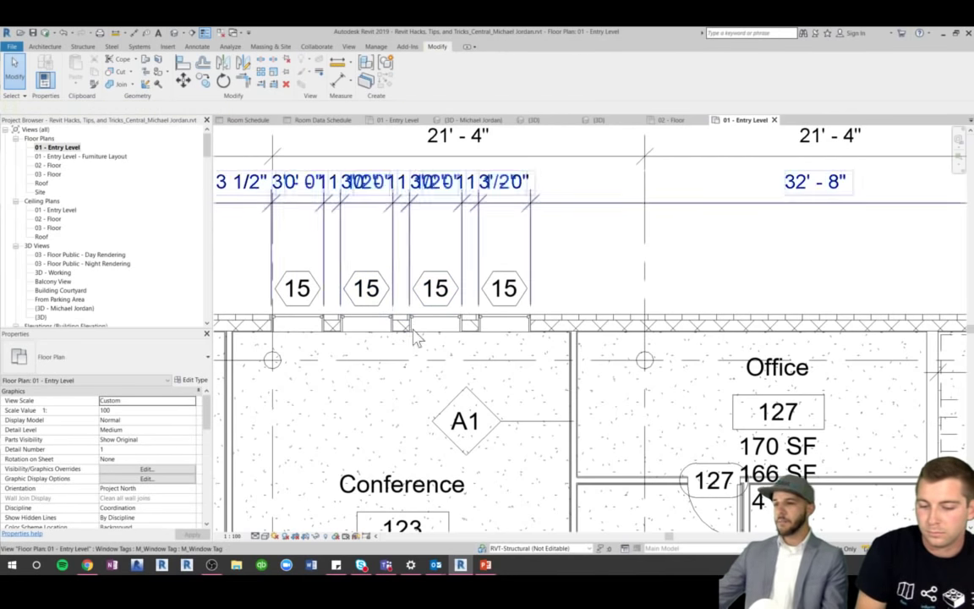
pyautogui.scroll(-2, 313, 285)
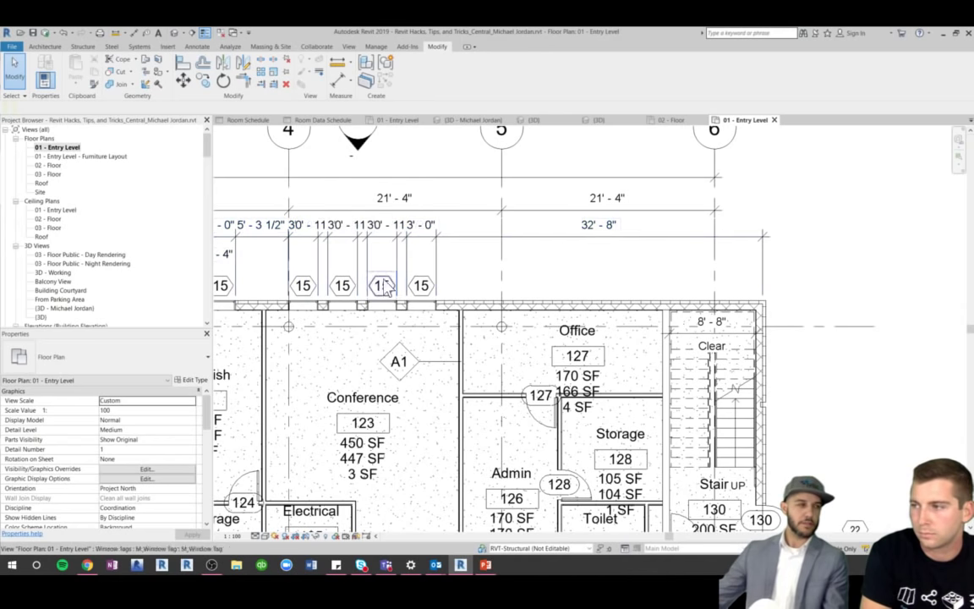
pyautogui.scroll(-3, 564, 264)
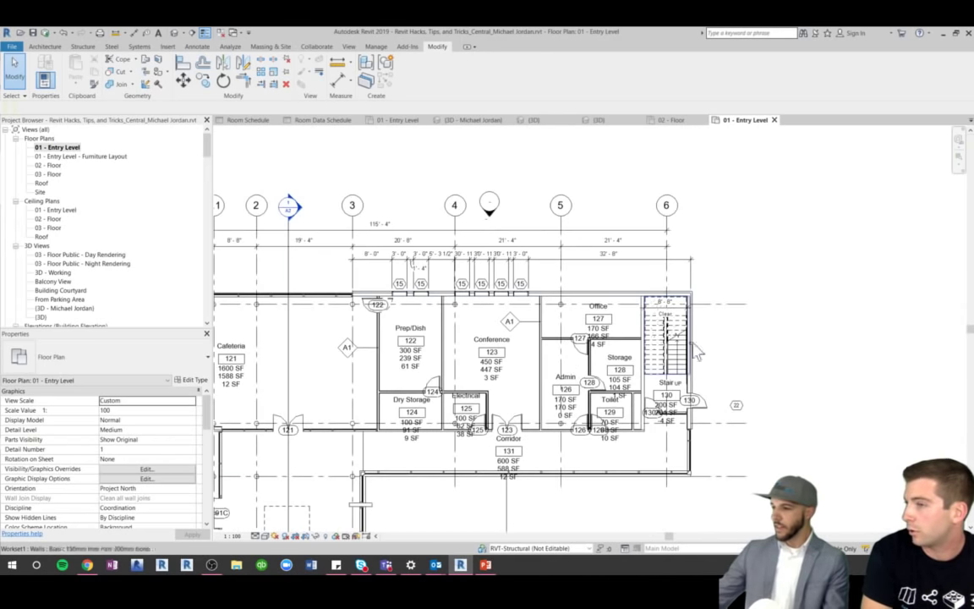
pyautogui.scroll(2, 406, 196)
pyautogui.scroll(2, 368, 244)
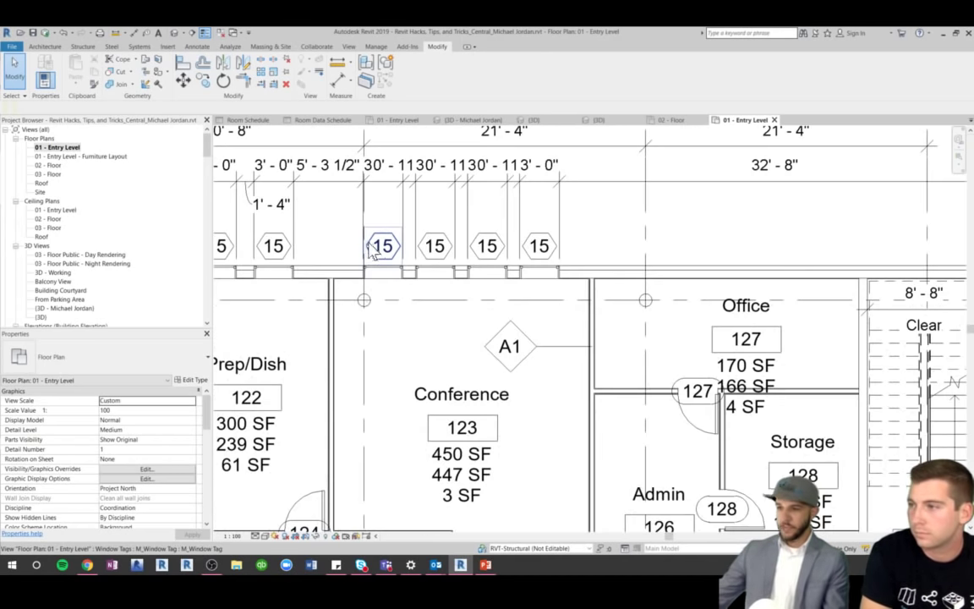
pyautogui.scroll(-2, 379, 270)
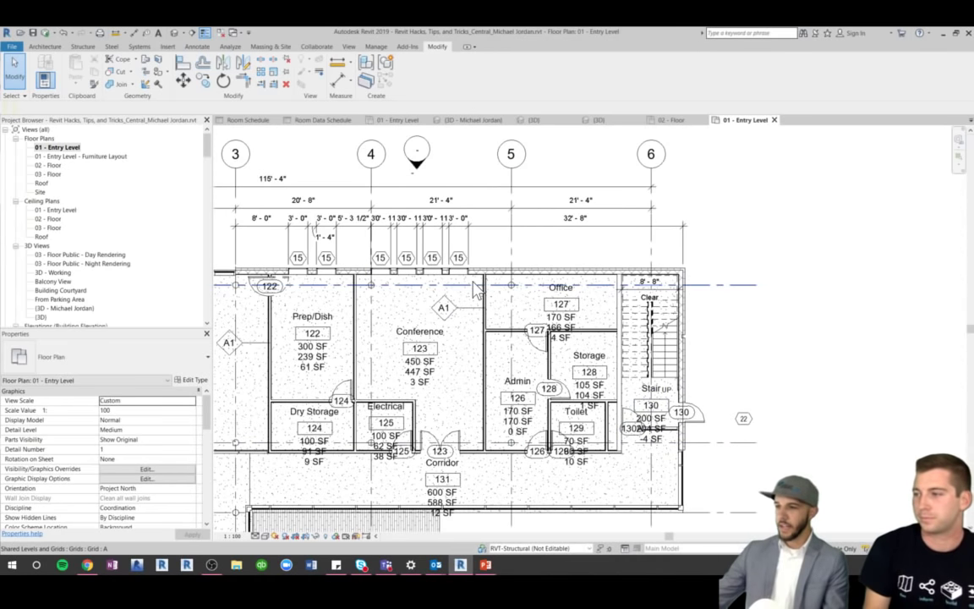
# Select elevation marker 22 and the marker above grids 4–5 to inspect them
pyautogui.click(744, 418)
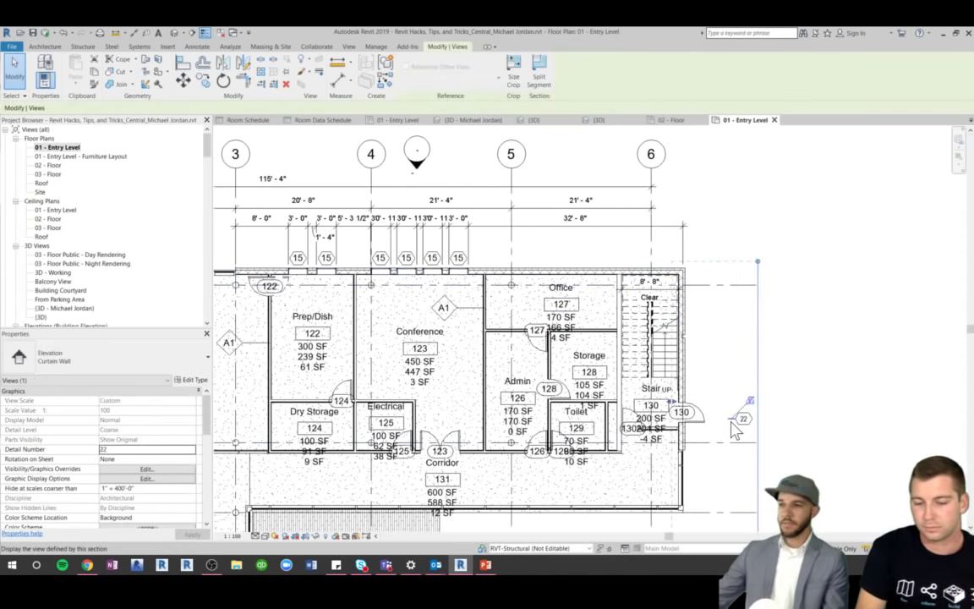
pyautogui.scroll(-2, 455, 298)
pyautogui.scroll(2, 453, 298)
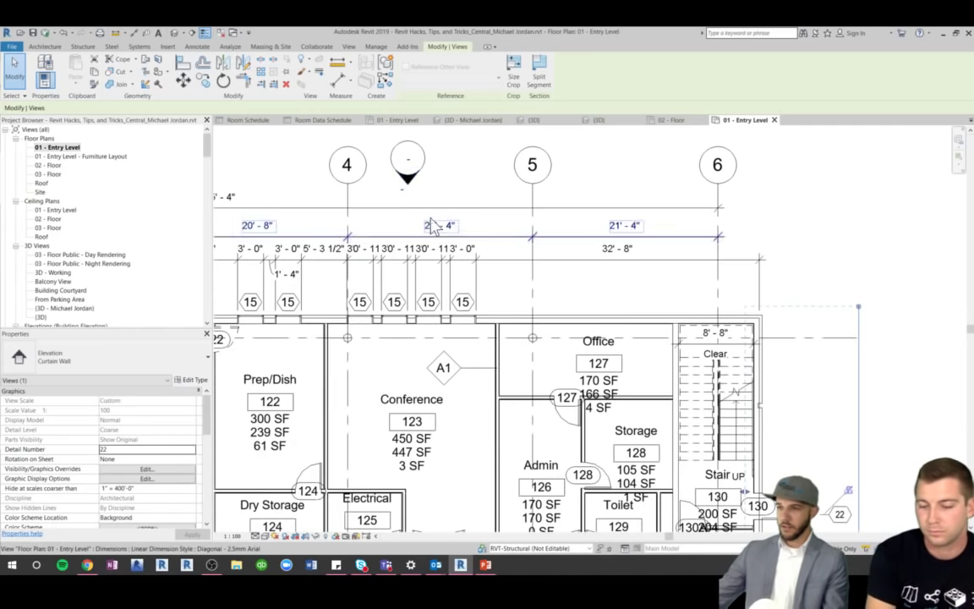
pyautogui.click(409, 182)
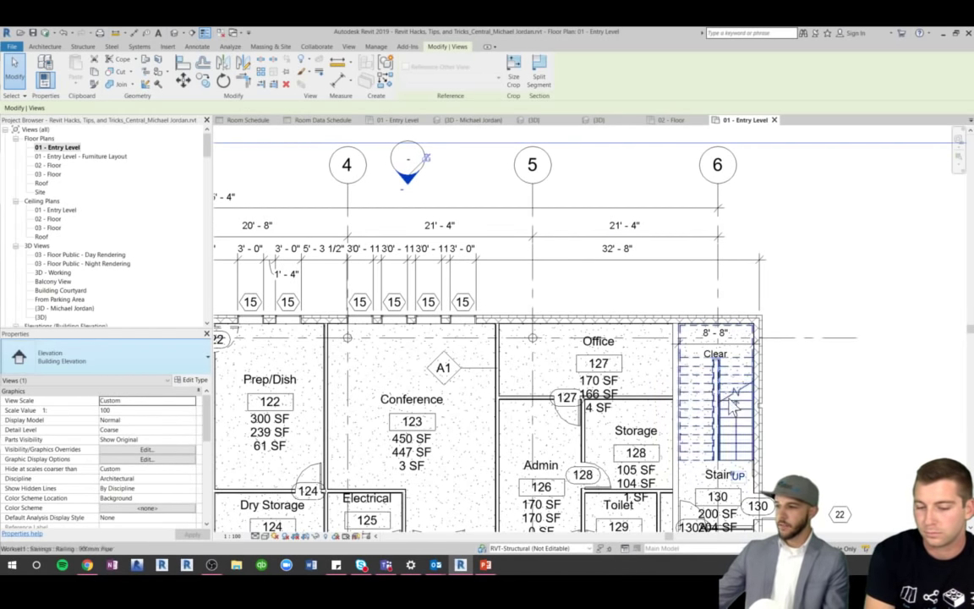
pyautogui.scroll(-2, 525, 271)
pyautogui.scroll(1, 694, 440)
pyautogui.scroll(-2, 713, 433)
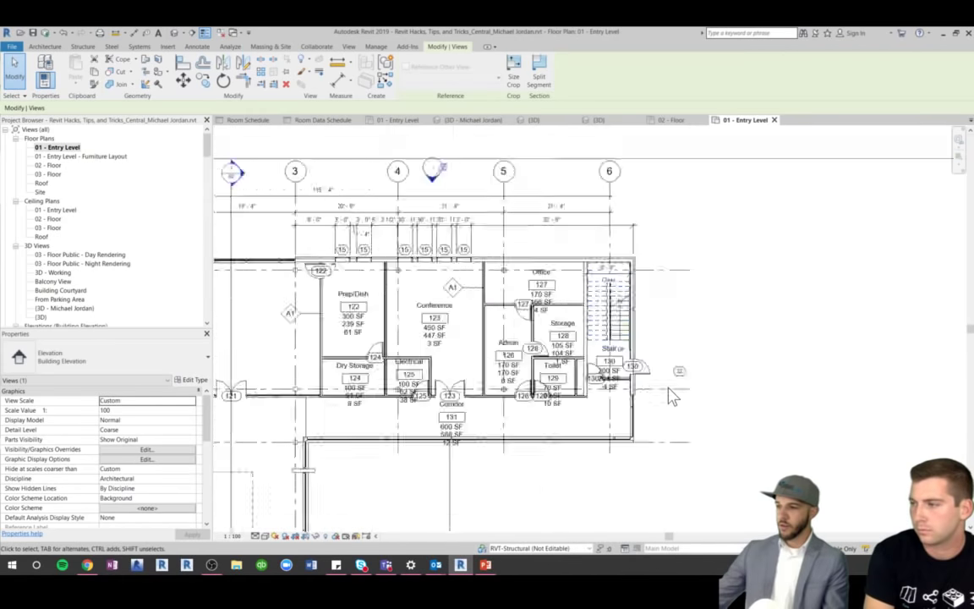
pyautogui.scroll(3, 674, 395)
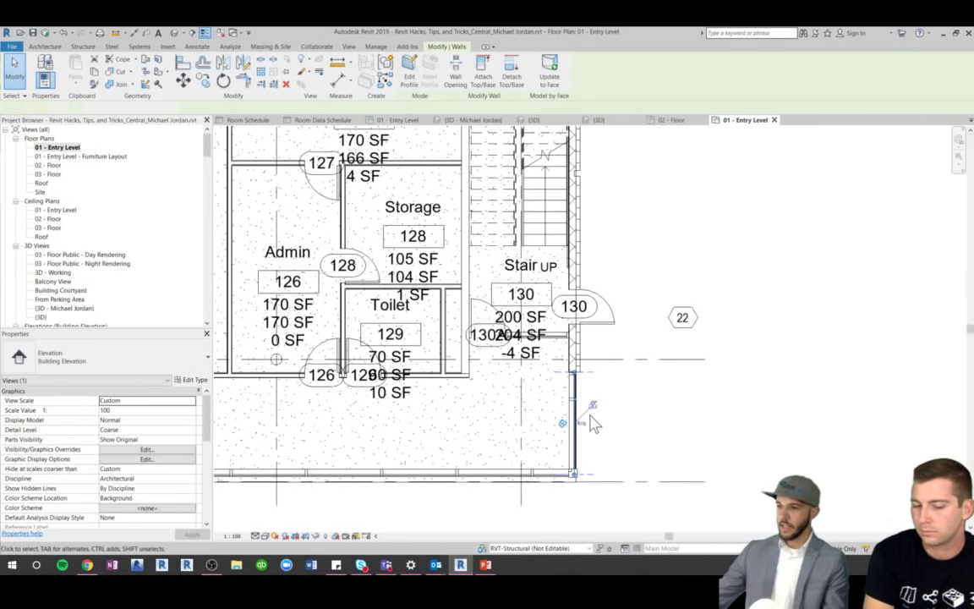
# Drag elevation marker 22 down beside the curtain wall and clear the selection
pyautogui.click(663, 323)
pyautogui.click(664, 329)
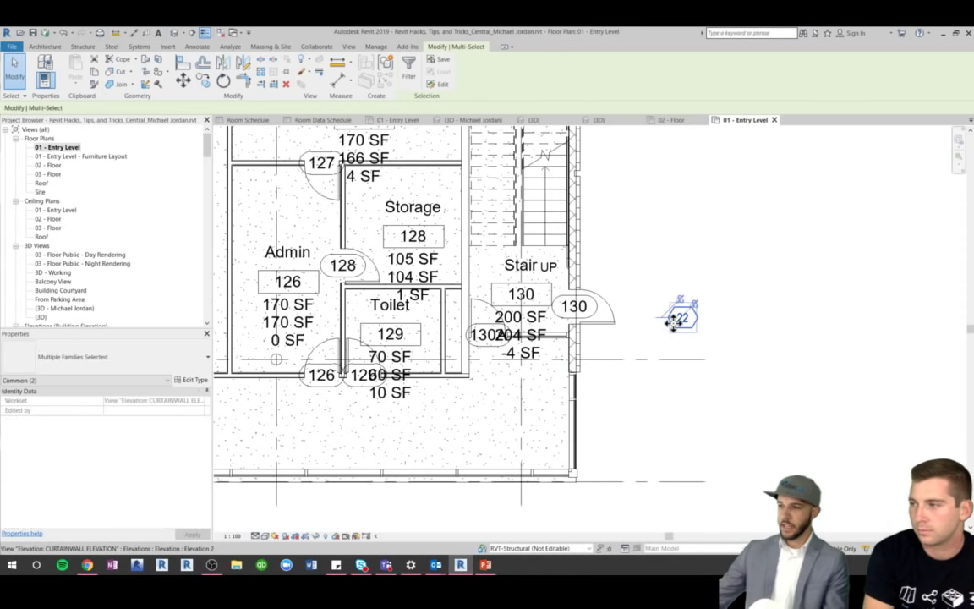
pyautogui.moveTo(681, 318)
pyautogui.mouseDown()
pyautogui.moveTo(635, 419)
pyautogui.moveTo(611, 440)
pyautogui.moveTo(613, 428)
pyautogui.mouseUp()
pyautogui.click(694, 455)
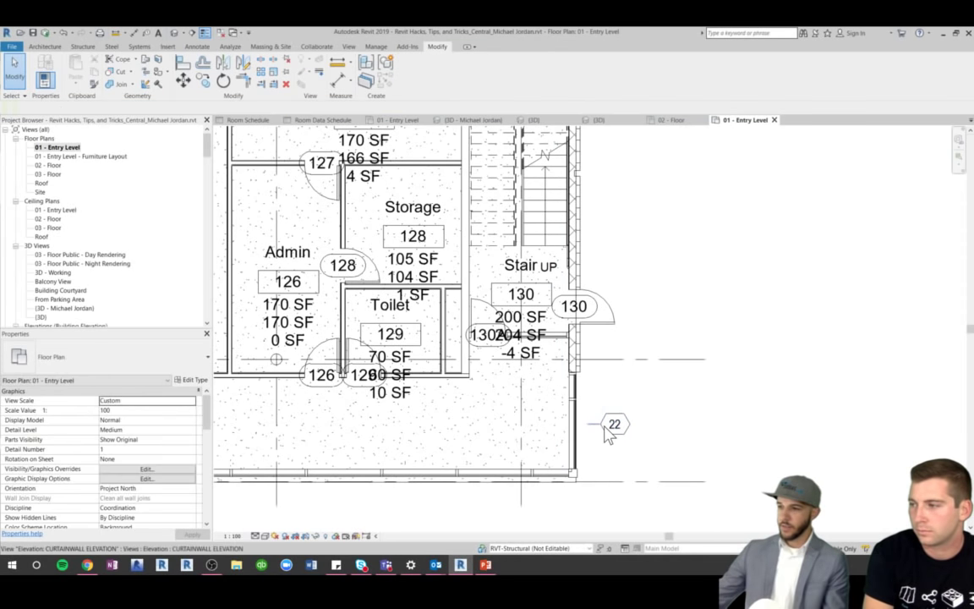
pyautogui.click(674, 419)
pyautogui.press('Escape')
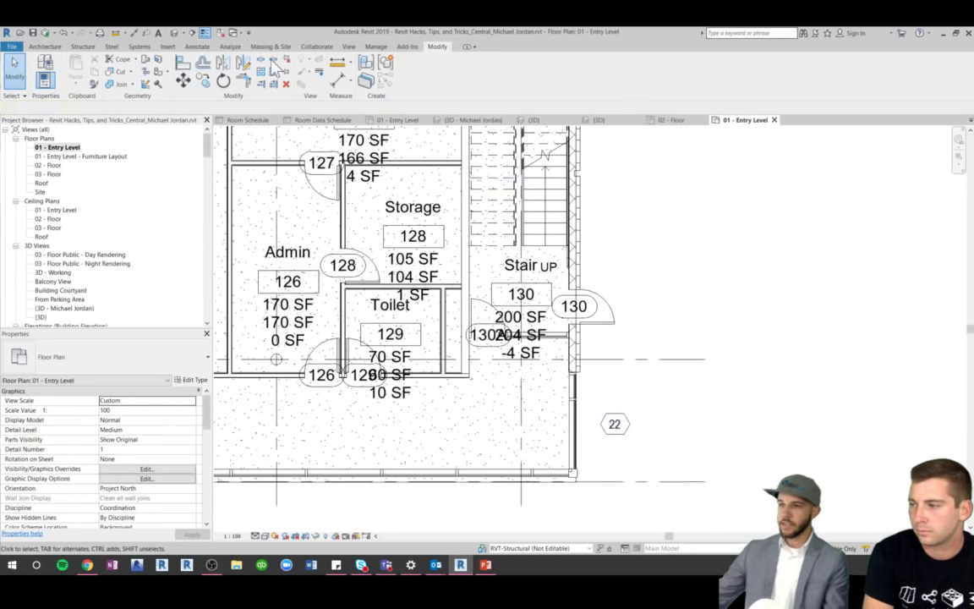
pyautogui.click(349, 46)
pyautogui.click(434, 88)
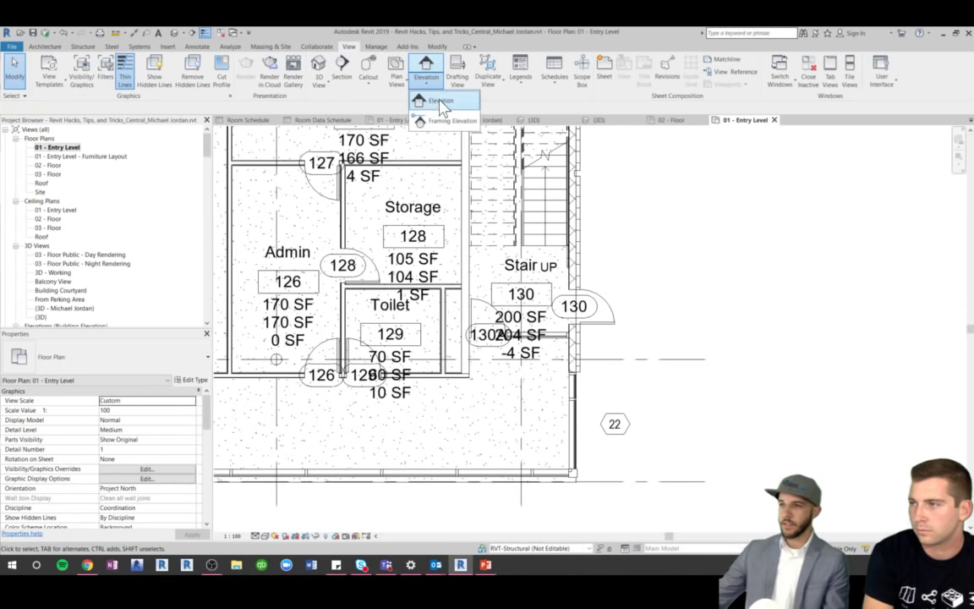
pyautogui.click(444, 99)
pyautogui.click(125, 355)
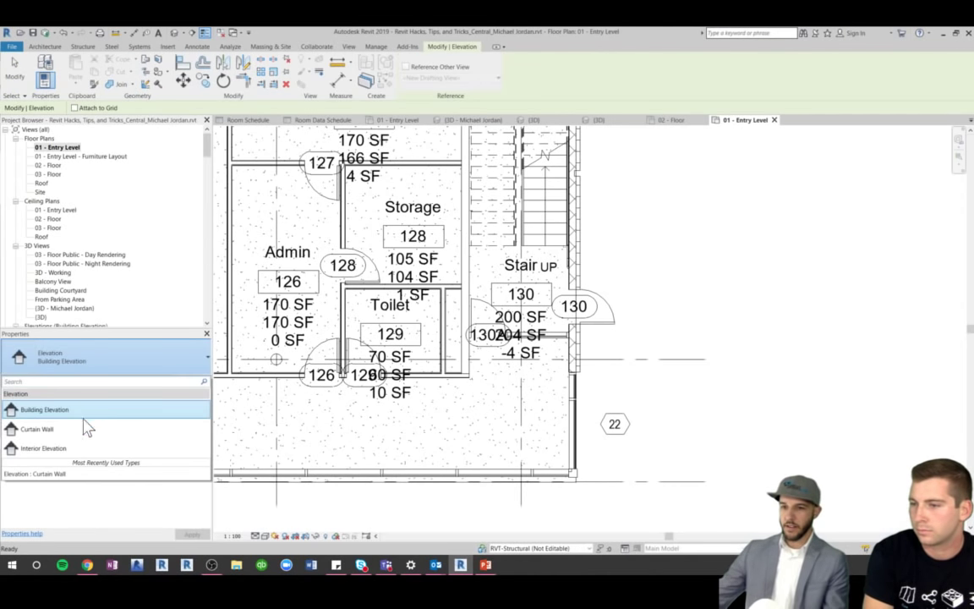
pyautogui.click(169, 432)
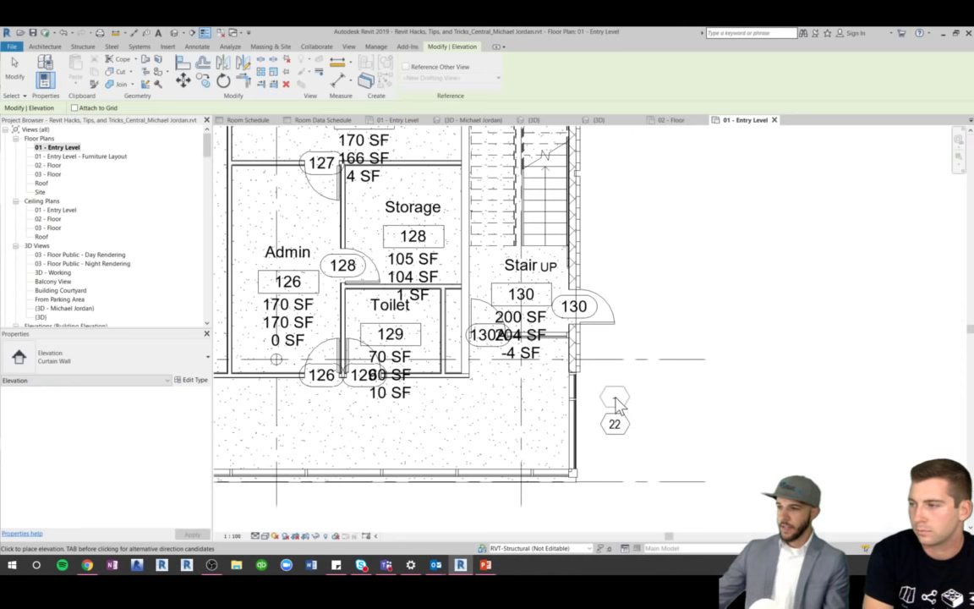
pyautogui.click(615, 398)
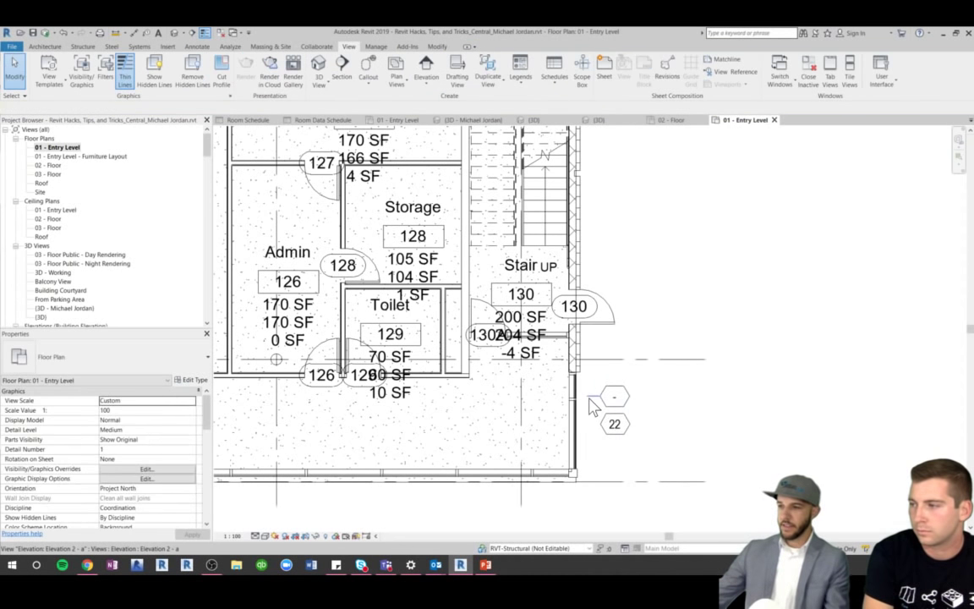
pyautogui.scroll(-6, 679, 476)
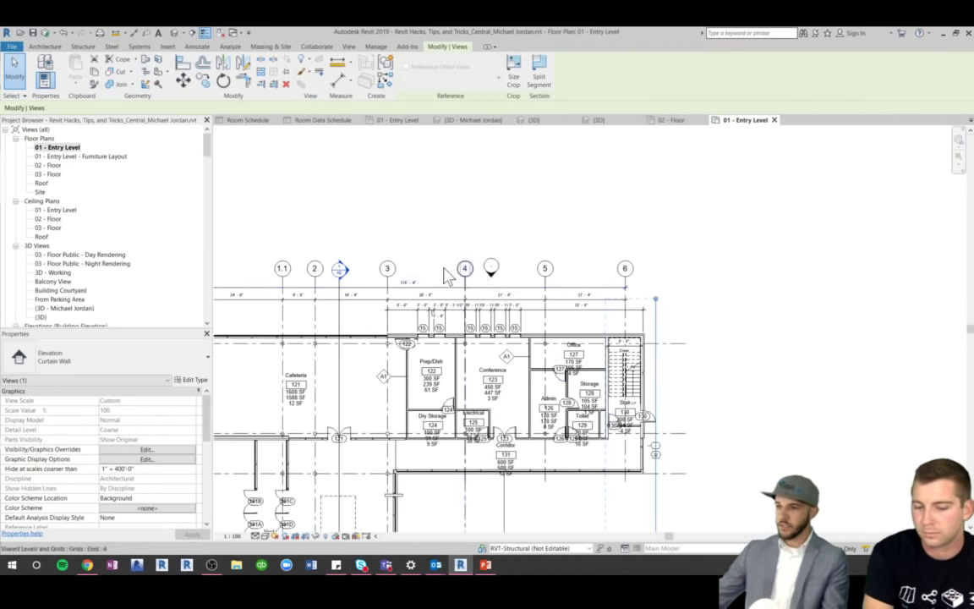
pyautogui.scroll(5, 453, 322)
pyautogui.scroll(-4, 455, 360)
pyautogui.scroll(4, 542, 372)
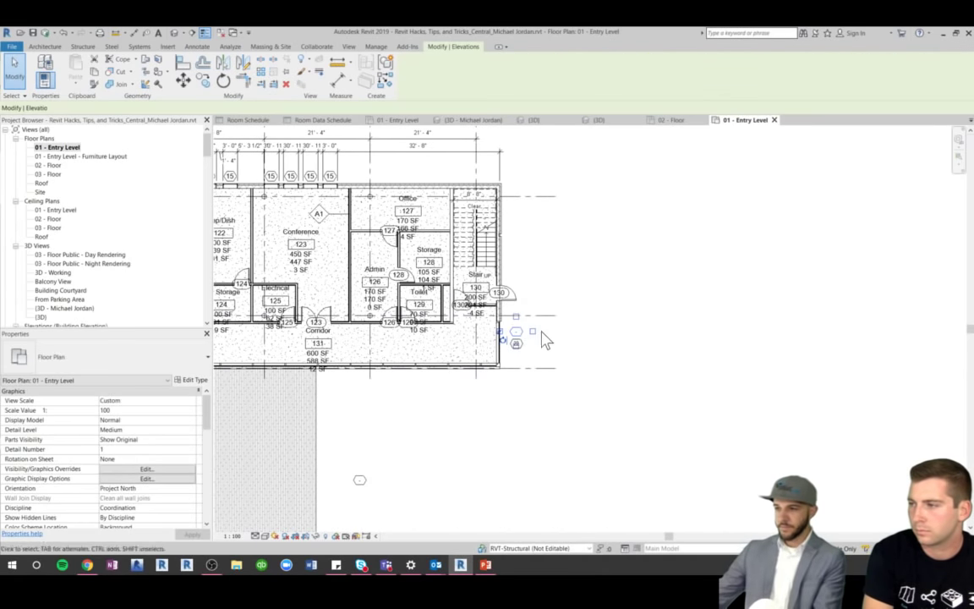
pyautogui.click(517, 342)
pyautogui.press('Delete')
pyautogui.click(524, 330)
pyautogui.scroll(4, 518, 341)
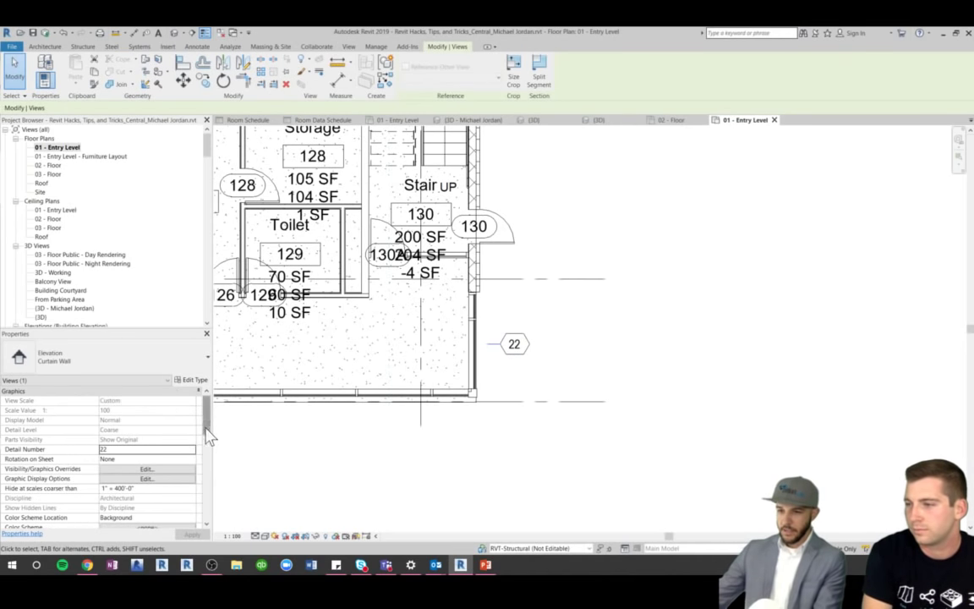
# Inspect the view template's visibility overrides, then cancel the Assign View Template dialog
pyautogui.moveTo(206, 406); pyautogui.dragTo(209, 477)
pyautogui.click(148, 469)
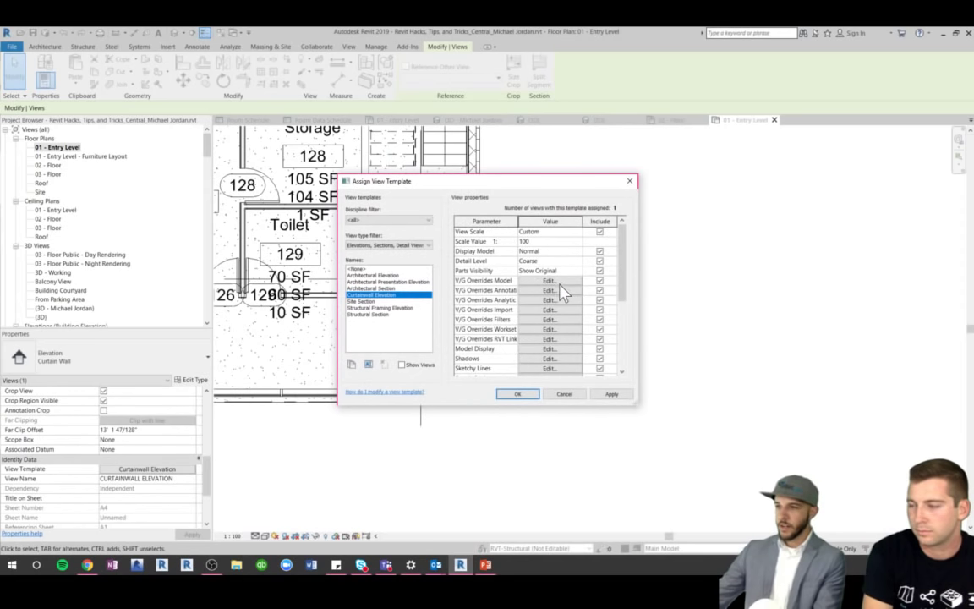
pyautogui.click(551, 282)
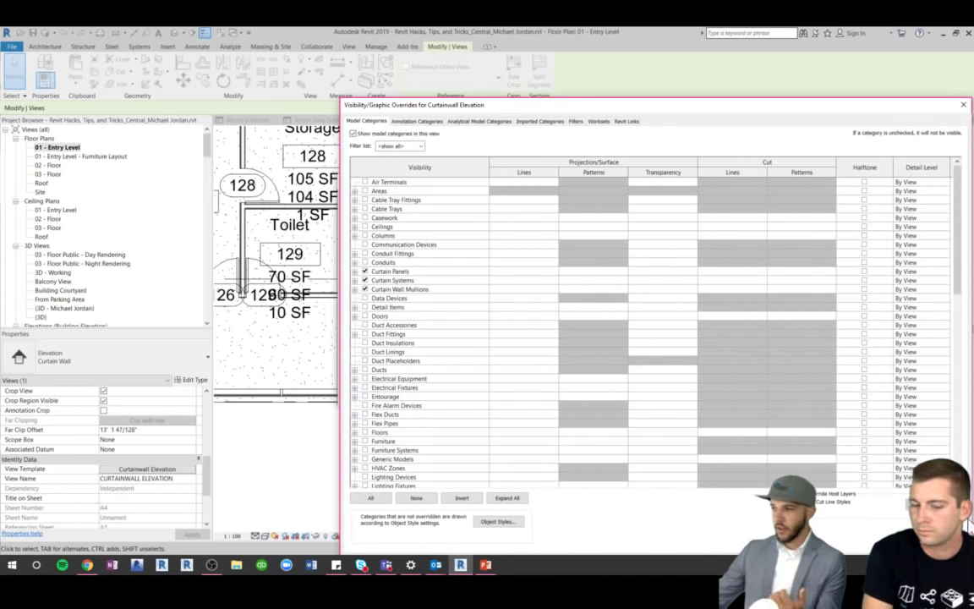
pyautogui.press('Escape')
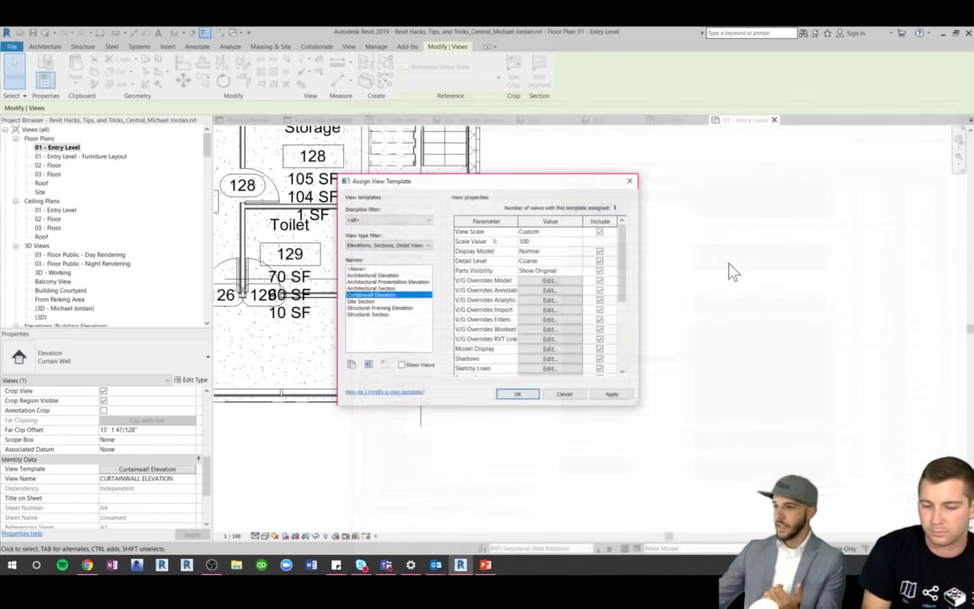
pyautogui.click(579, 394)
pyautogui.press('Escape')
# Open the CURTAINWALL ELEVATION view
pyautogui.doubleClick(492, 354)
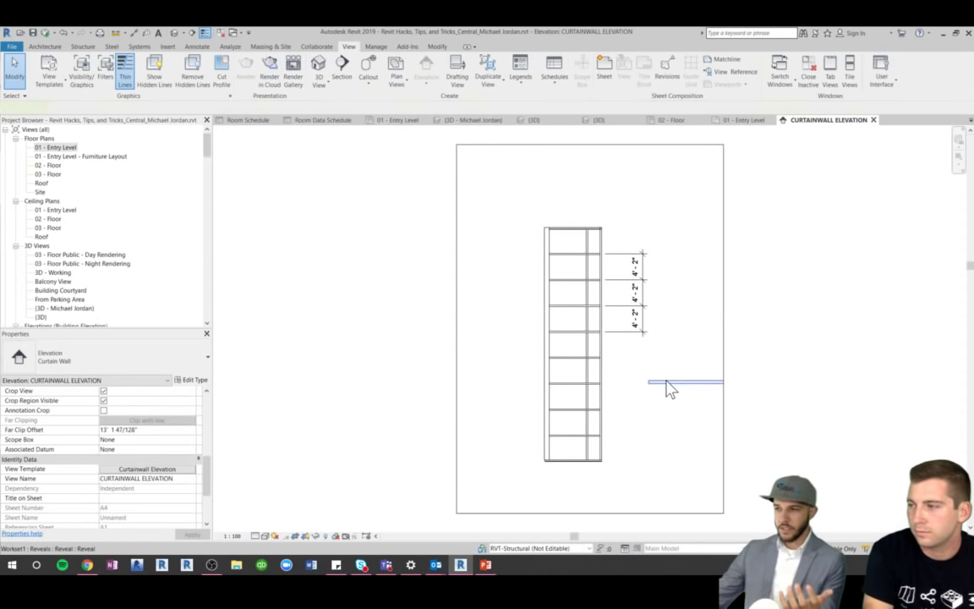
pyautogui.click(669, 384)
pyautogui.press('Escape')
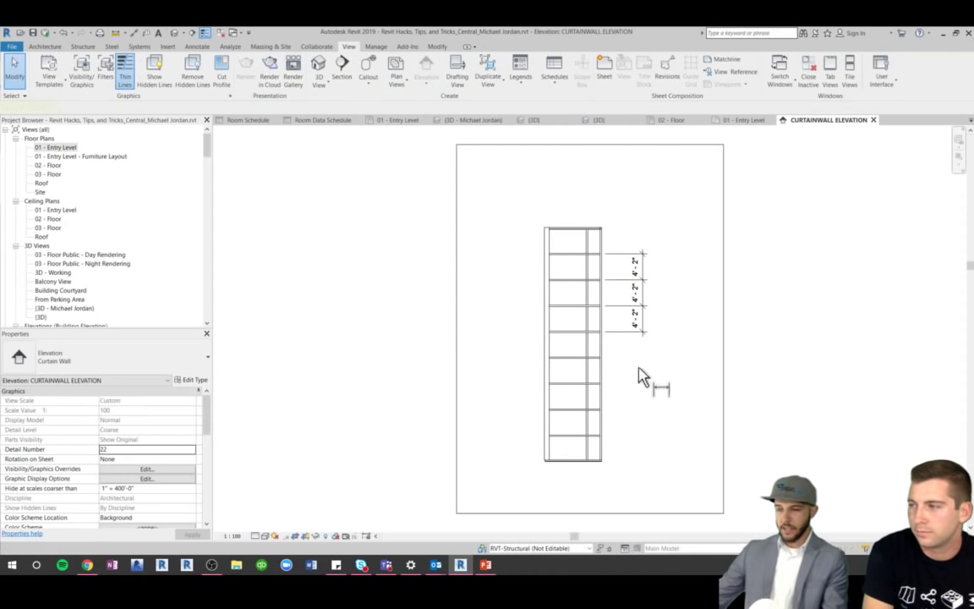
# Place an aligned dimension from the vertical mullion to the right edge above the curtain wall
pyautogui.press('d')
pyautogui.press('i')
pyautogui.scroll(3, 575, 246)
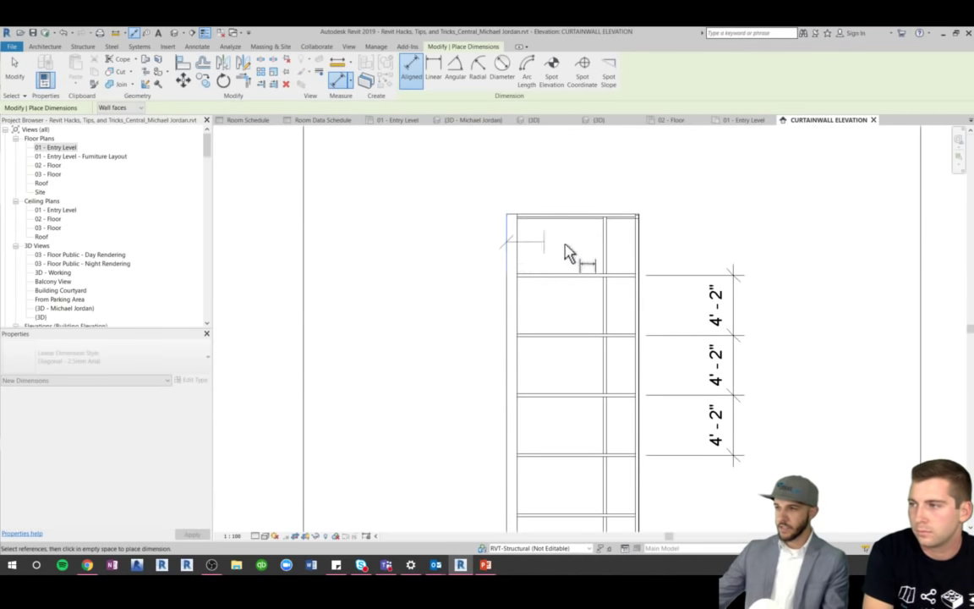
pyautogui.click(604, 253)
pyautogui.click(640, 262)
pyautogui.click(630, 178)
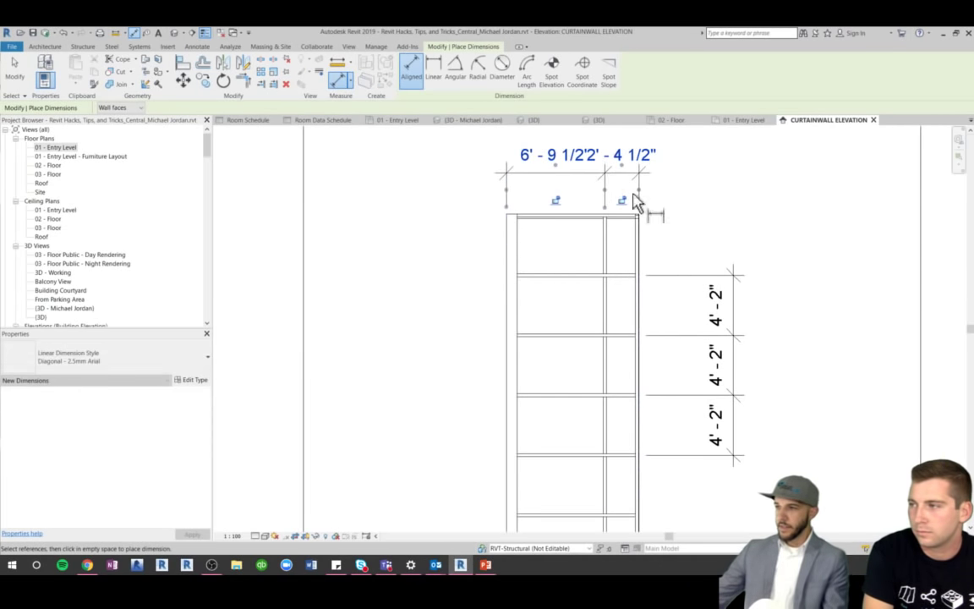
pyautogui.press('Escape')
pyautogui.press('Escape')
pyautogui.press('z')
pyautogui.press('f')
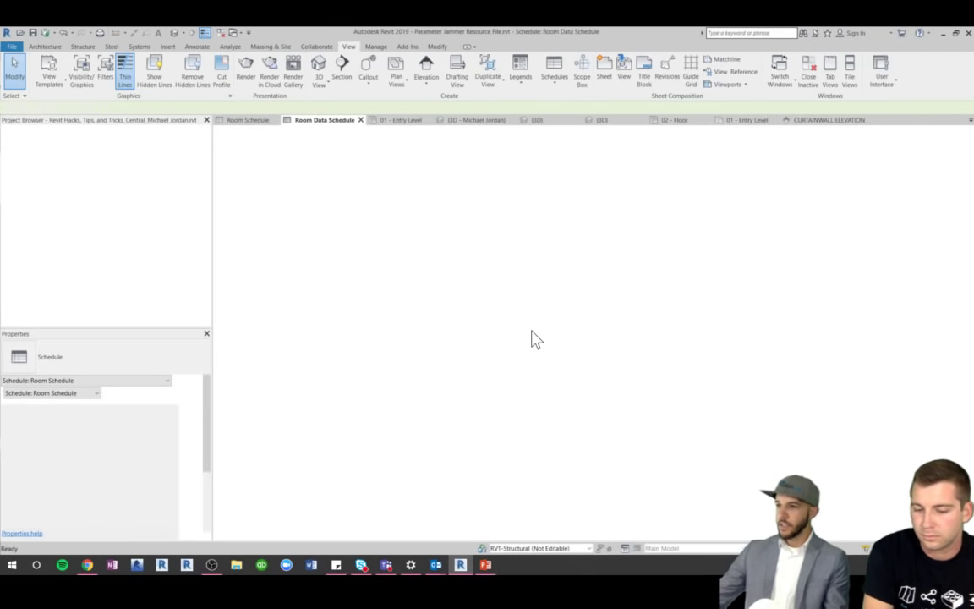
# Cycle through the open views with Ctrl+Tab to reach the 01 - Entry Level plan
pyautogui.hotkey('ctrl', 'Tab')
pyautogui.hotkey('ctrl', 'Tab')
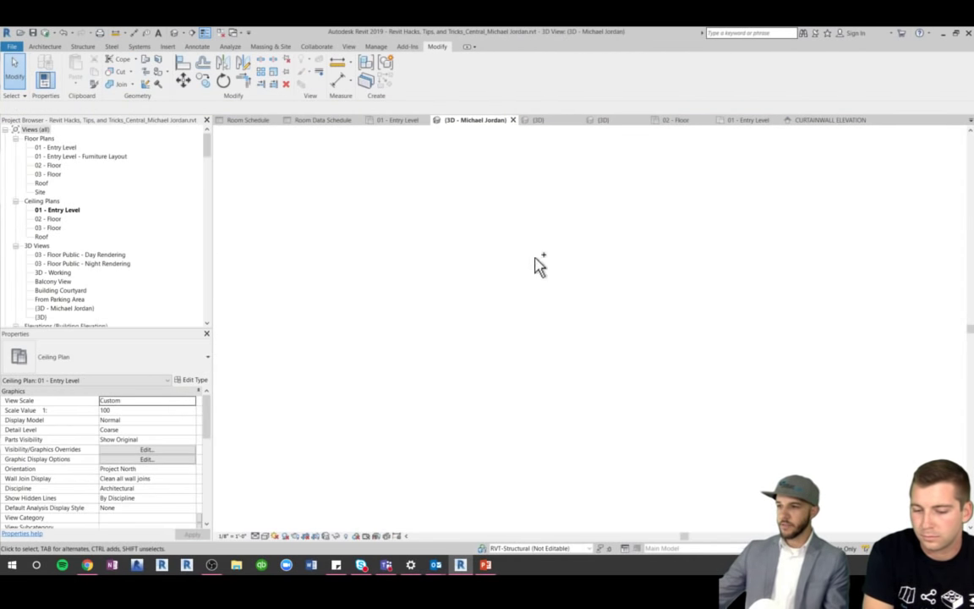
pyautogui.hotkey('ctrl', 'Tab')
pyautogui.hotkey('ctrl', 'Tab')
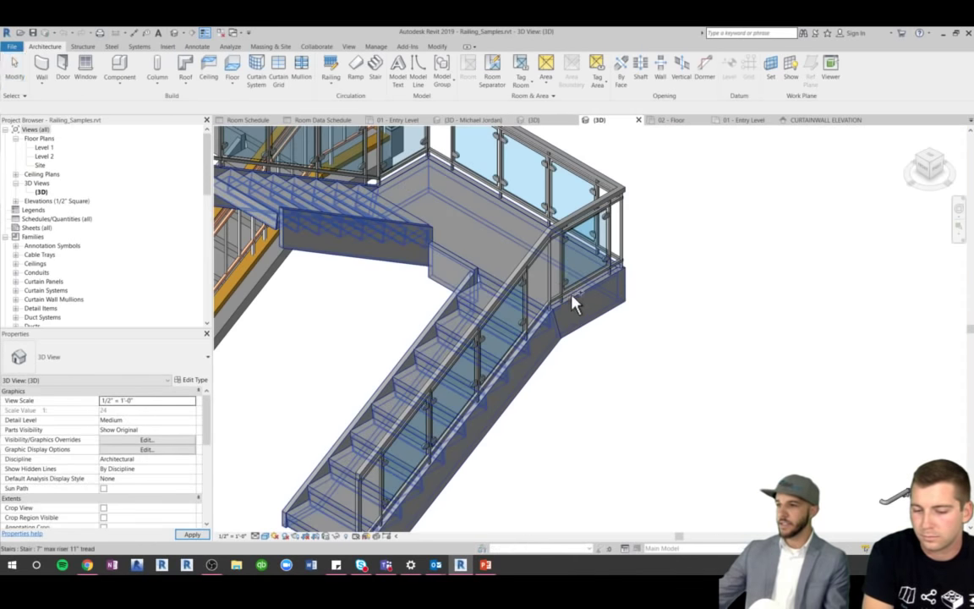
pyautogui.hotkey('ctrl', 'Tab')
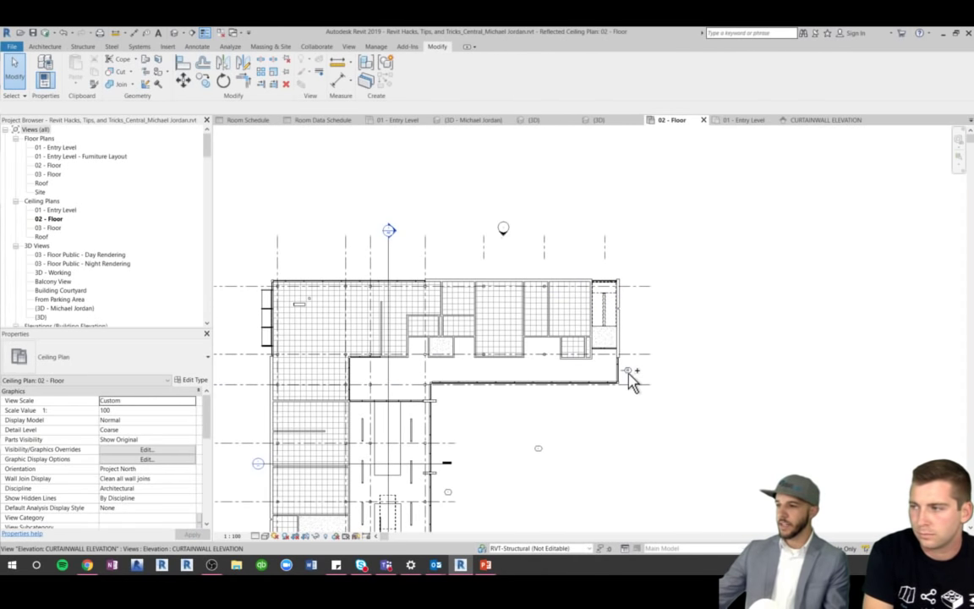
pyautogui.hotkey('ctrl', 'Tab')
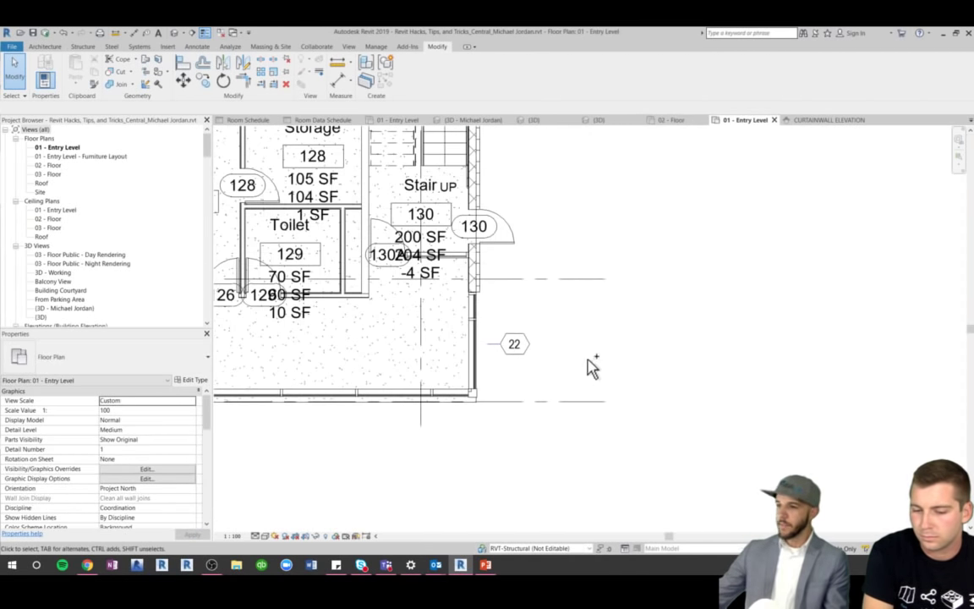
# Select curtain wall elevation marker 22 to inspect it, then deselect it
pyautogui.scroll(-3, 541, 355)
pyautogui.scroll(5, 539, 355)
pyautogui.click(544, 353)
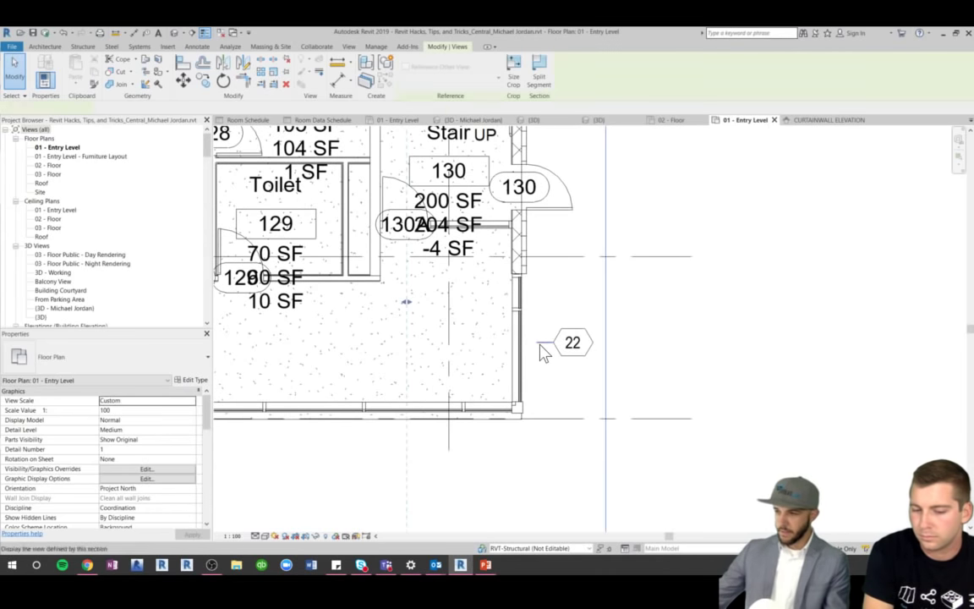
pyautogui.click(543, 345)
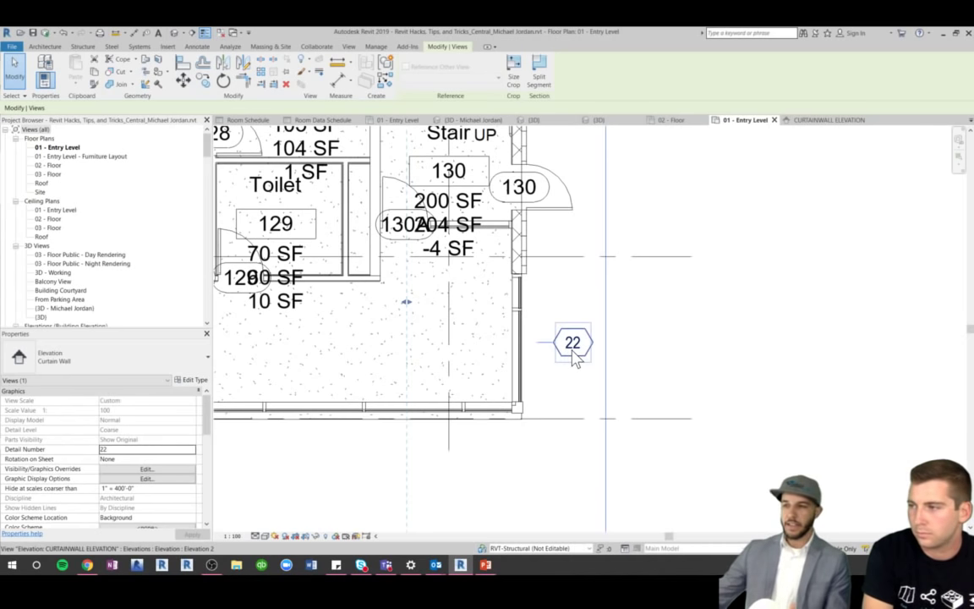
pyautogui.click(590, 390)
pyautogui.scroll(-2, 606, 412)
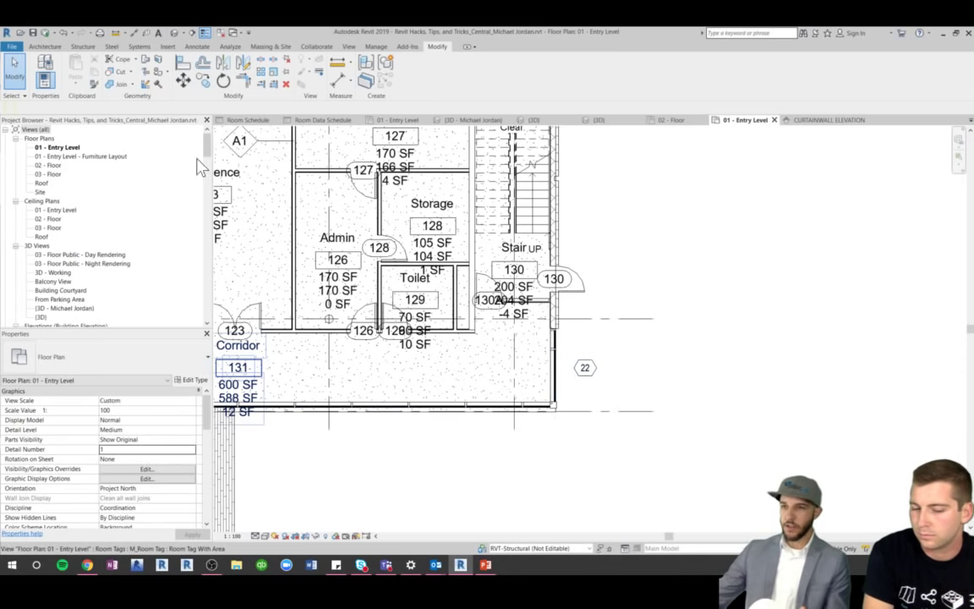
pyautogui.scroll(-15, 190, 169)
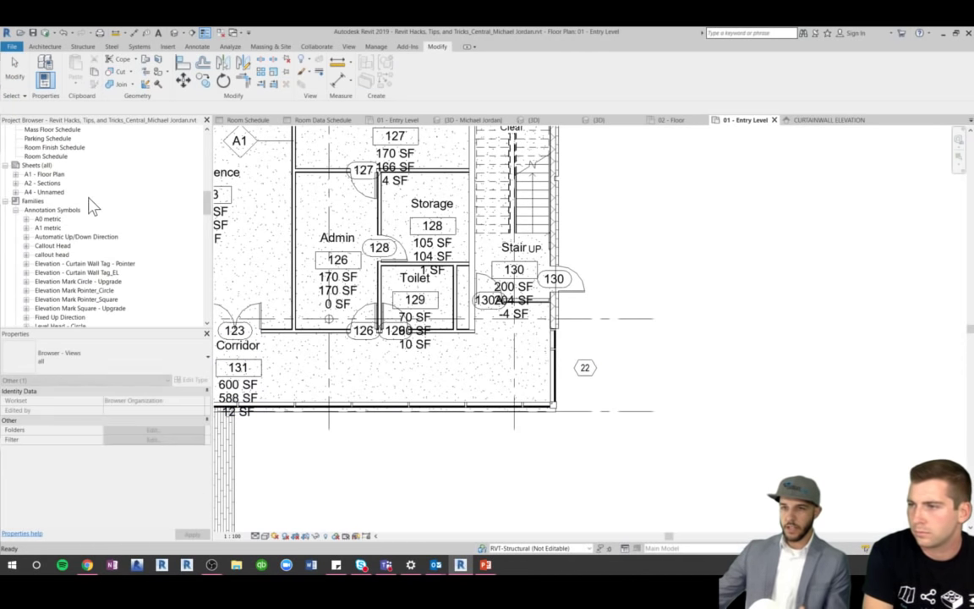
# On sheet A4 - Unnamed, change the curtain wall viewport's detail number from 22 to 20
pyautogui.doubleClick(46, 192)
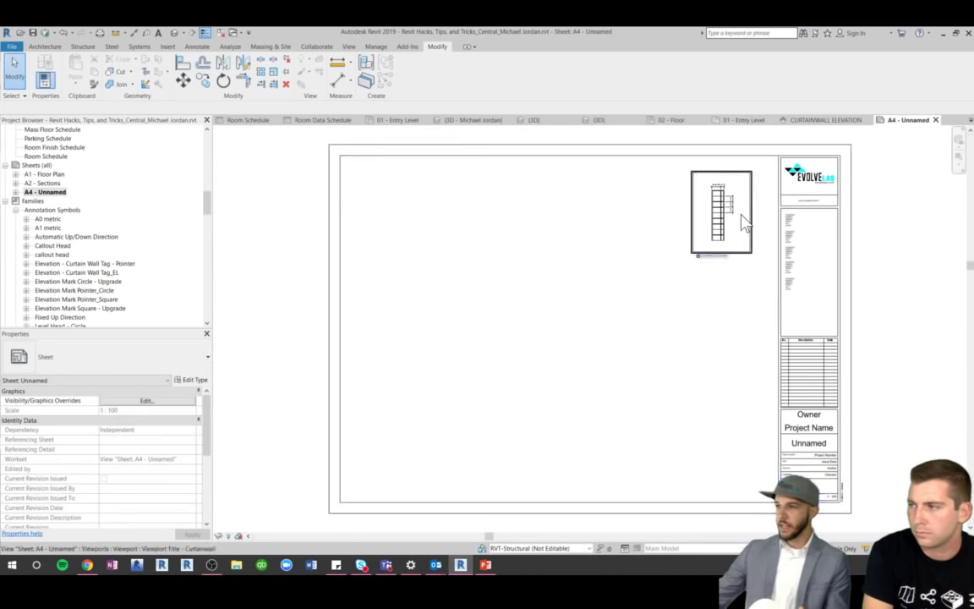
pyautogui.click(740, 221)
pyautogui.scroll(5, 723, 235)
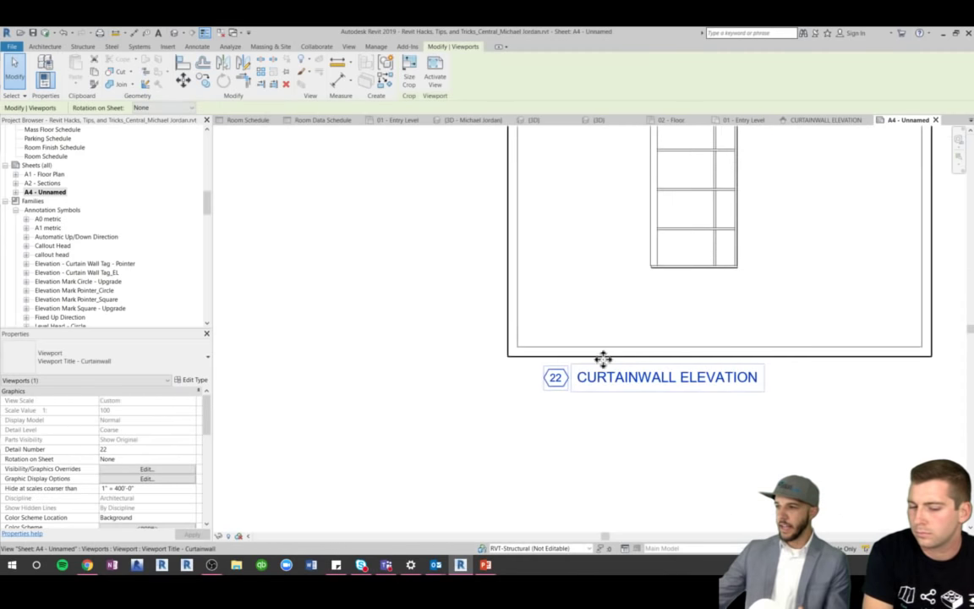
pyautogui.click(557, 381)
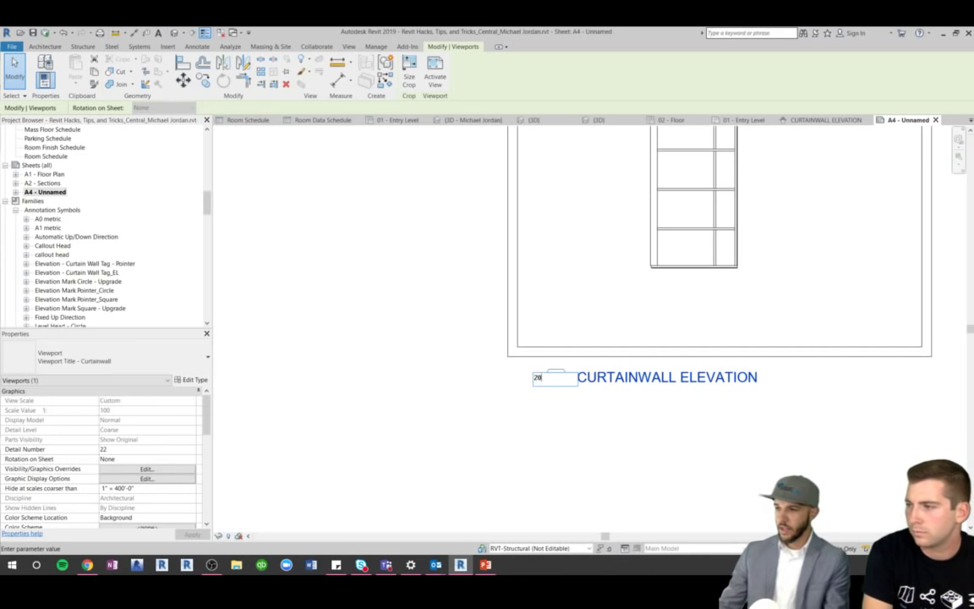
pyautogui.write('20')
pyautogui.press('Return')
pyautogui.click(446, 370)
pyautogui.scroll(2, 107, 214)
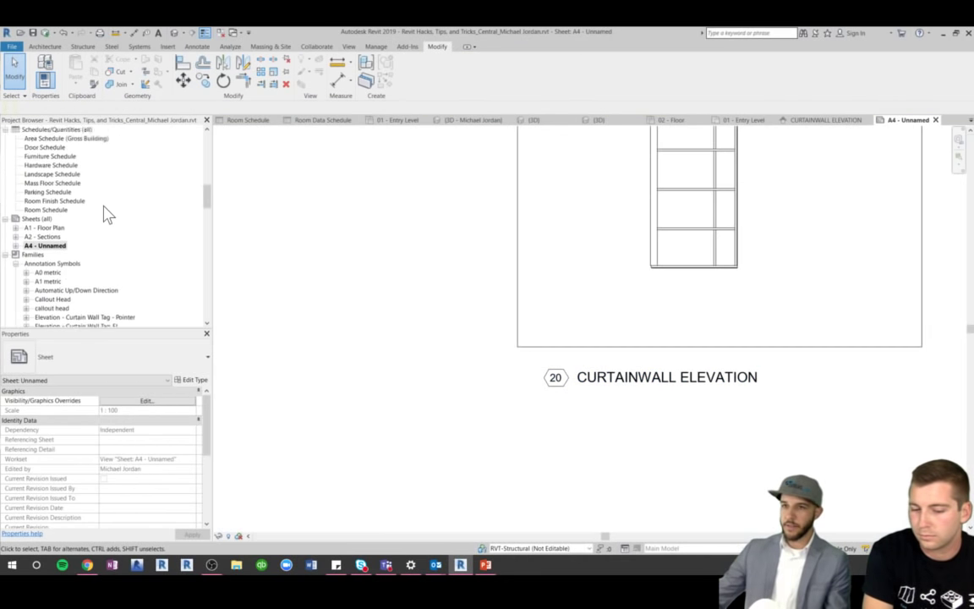
pyautogui.scroll(10, 108, 216)
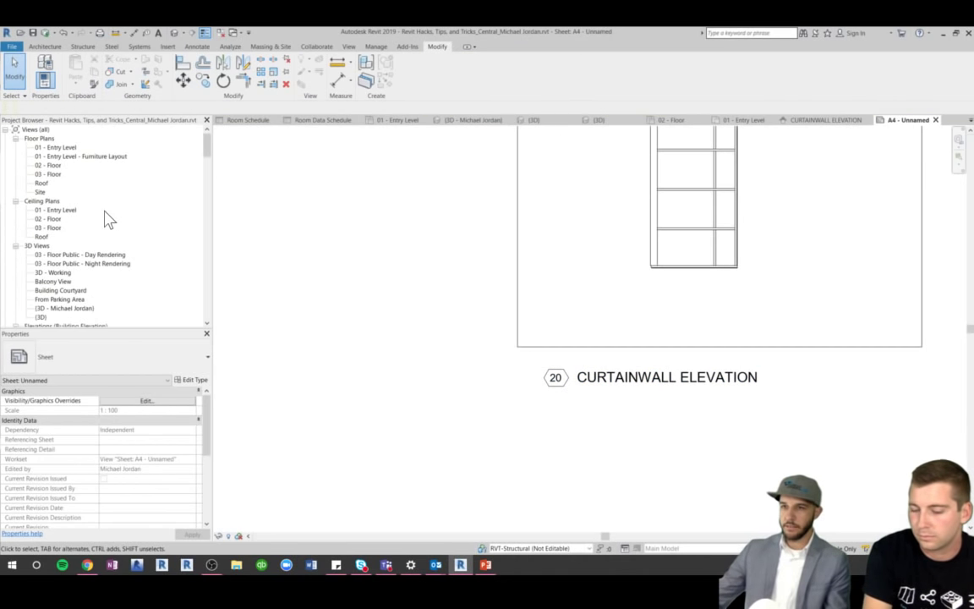
# Open 01 - Entry Level and confirm the elevation marker now reads 20
pyautogui.doubleClick(56, 148)
pyautogui.scroll(6, 591, 385)
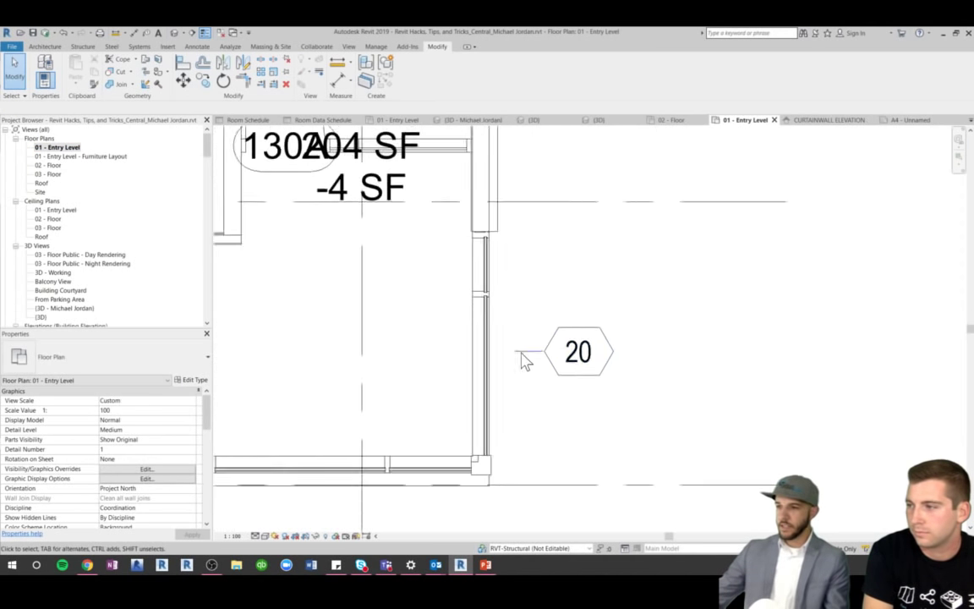
pyautogui.click(558, 386)
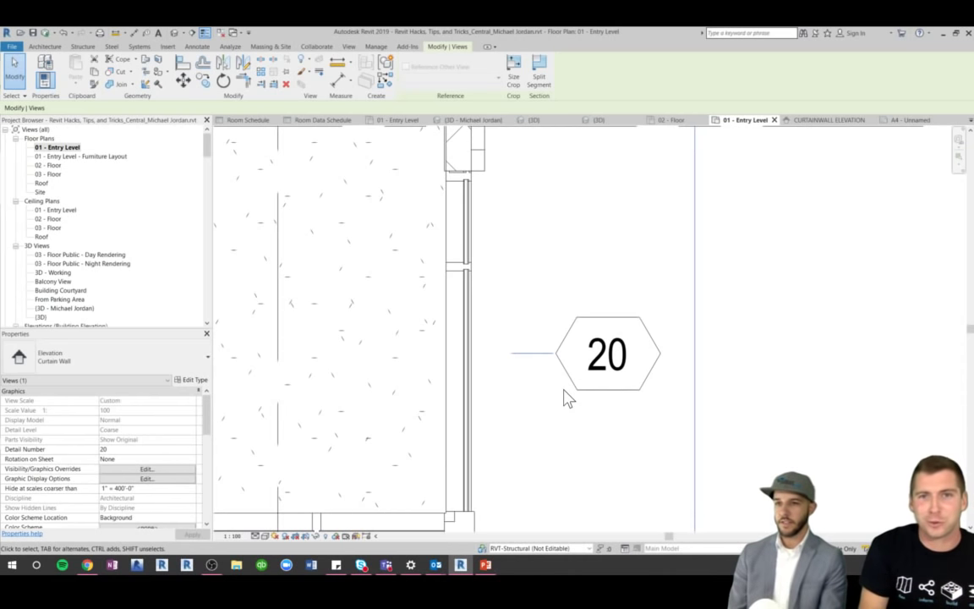
pyautogui.click(529, 309)
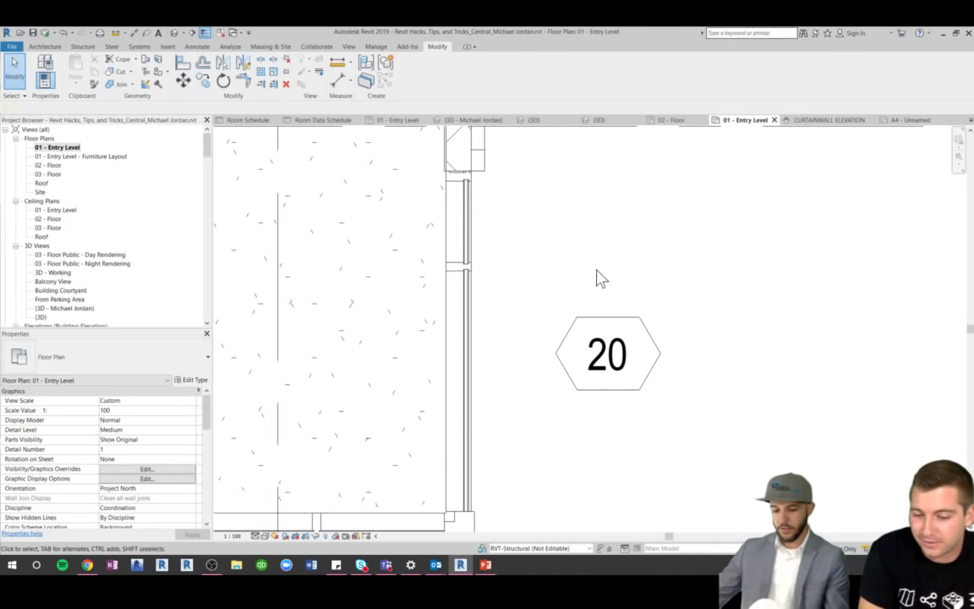
pyautogui.press('k')
pyautogui.press('s')
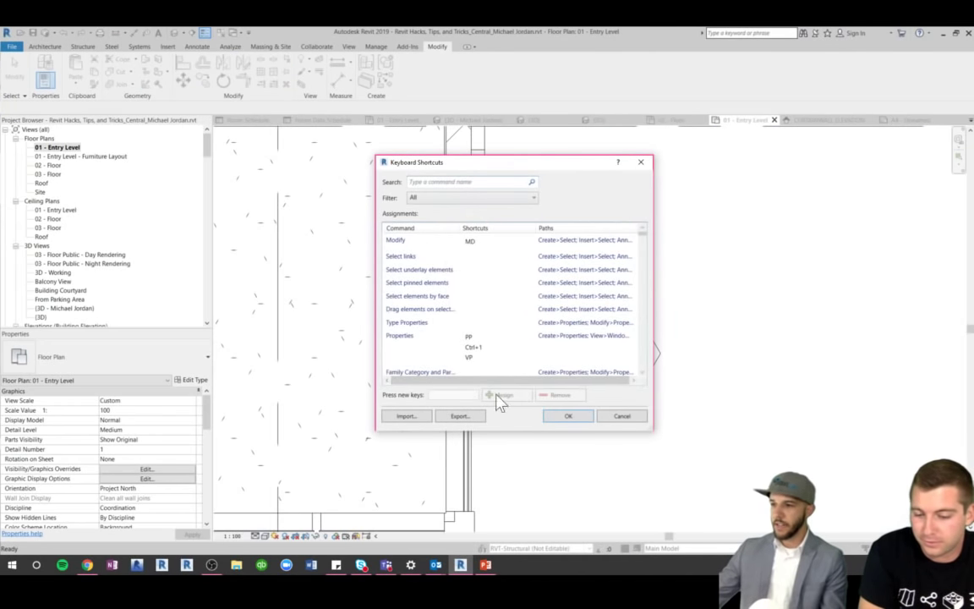
pyautogui.click(407, 416)
pyautogui.moveTo(640, 145); pyautogui.dragTo(472, 173)
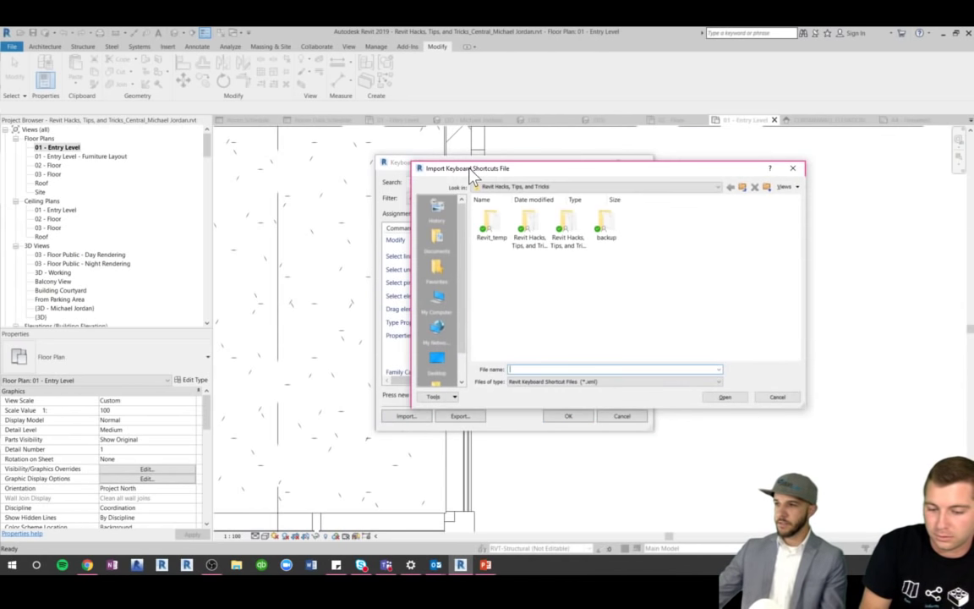
pyautogui.click(779, 398)
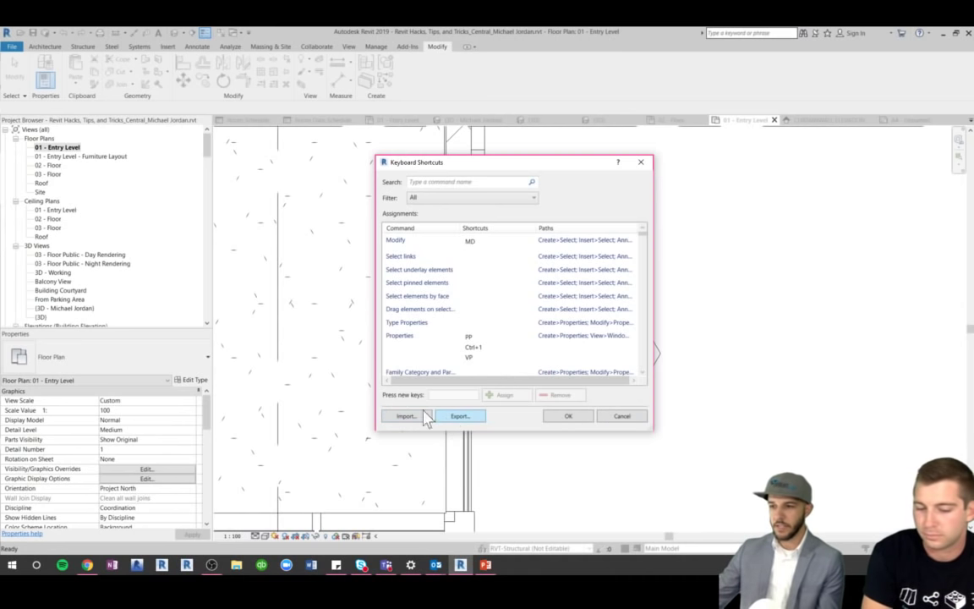
pyautogui.click(621, 417)
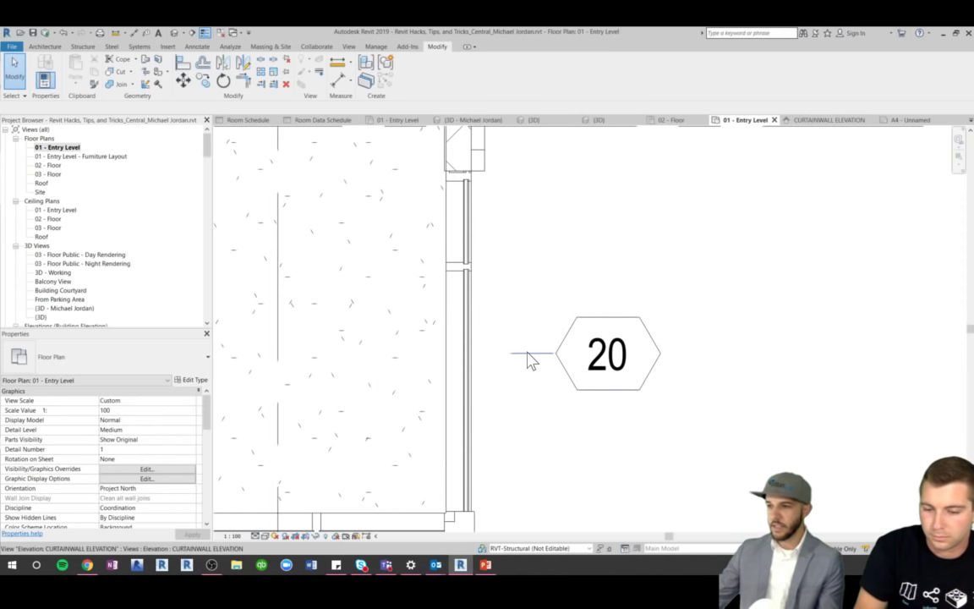
pyautogui.click(529, 356)
pyautogui.click(535, 401)
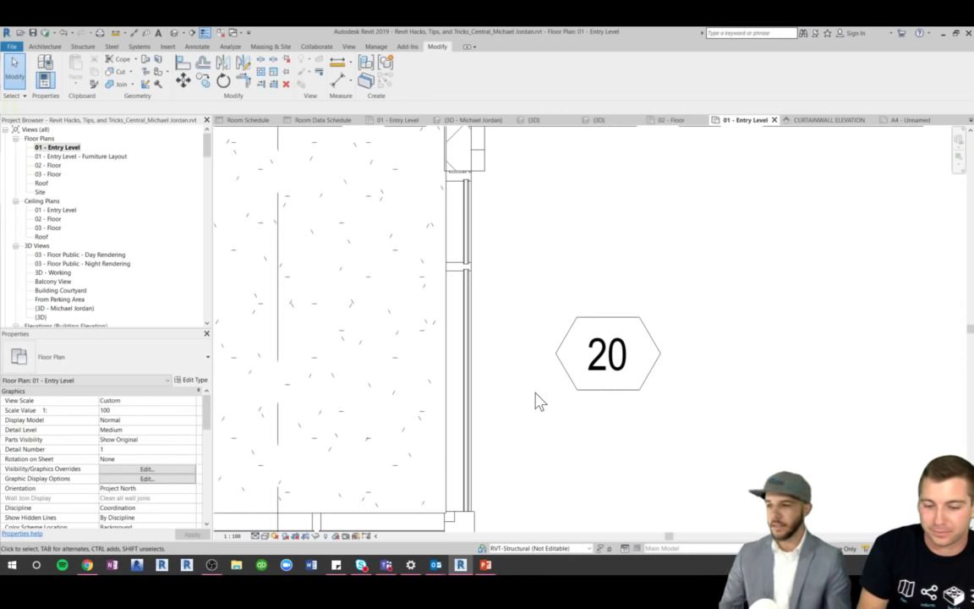
# Switch to the stair 3D view, select the stair and orbit around it
pyautogui.hotkey('ctrl', 'Tab')
pyautogui.hotkey('ctrl', 'Tab')
pyautogui.hotkey('ctrl', 'Tab')
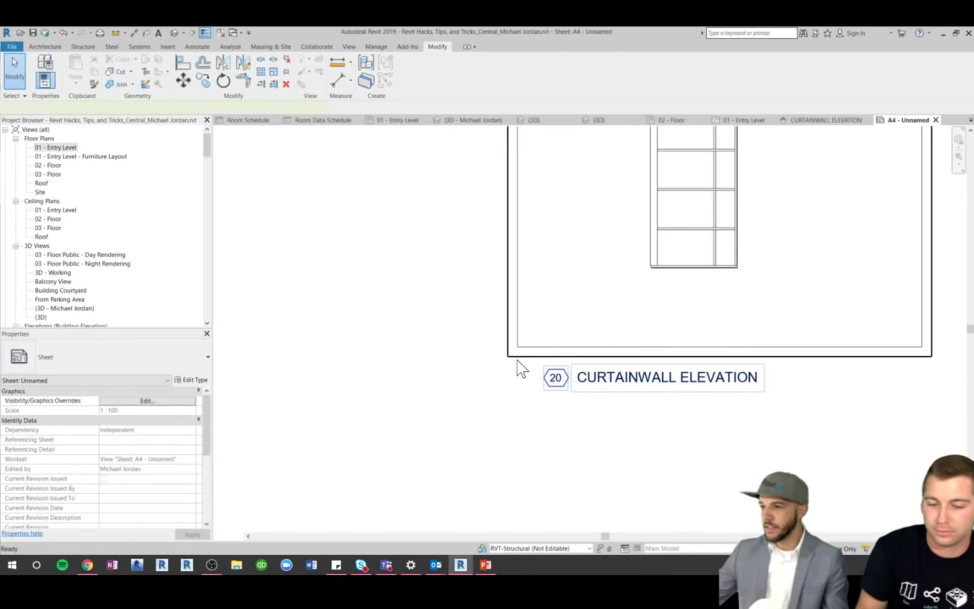
pyautogui.hotkey('ctrl', 'Tab')
pyautogui.hotkey('ctrl', 'Tab')
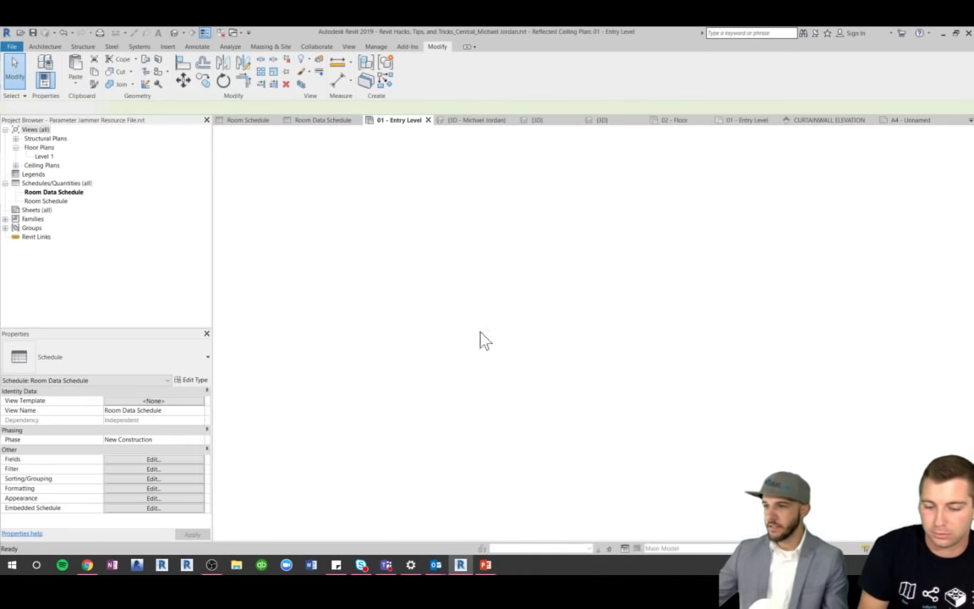
pyautogui.hotkey('ctrl', 'Tab')
pyautogui.hotkey('ctrl', 'Tab')
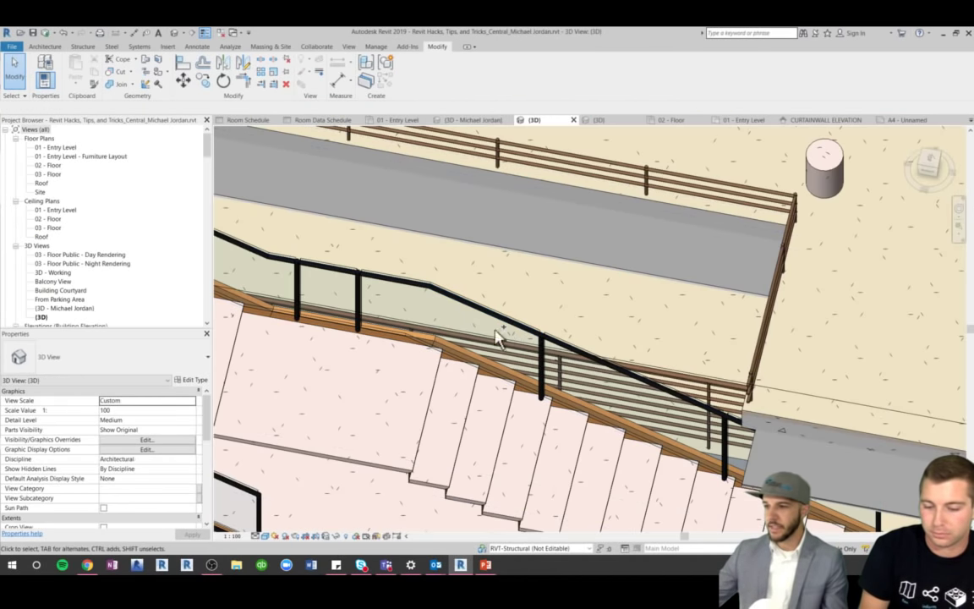
pyautogui.scroll(-3, 500, 339)
pyautogui.click(499, 343)
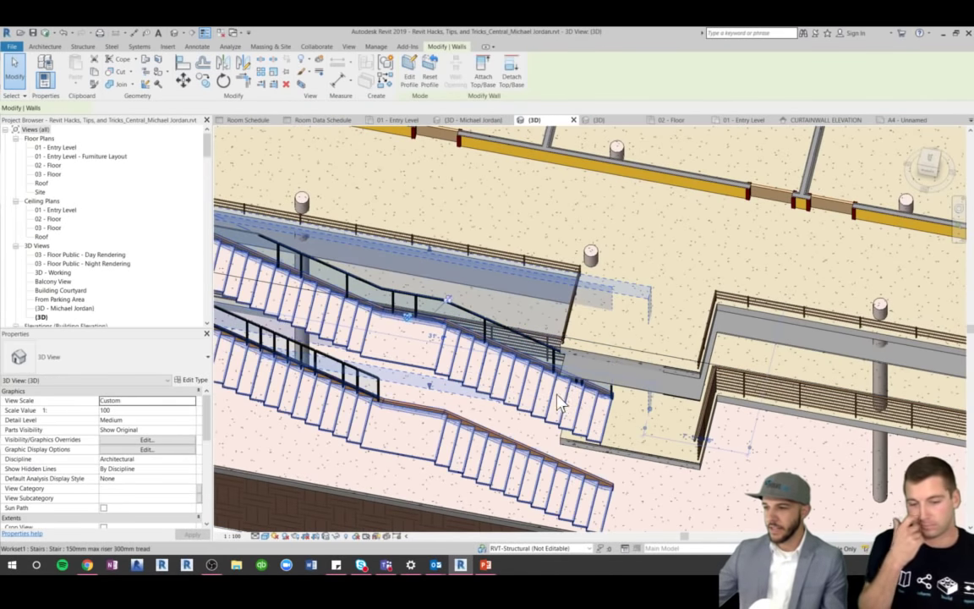
pyautogui.keyDown('shift'); pyautogui.moveTo(642, 436); pyautogui.dragTo(550, 402, button='middle'); pyautogui.keyUp('shift')
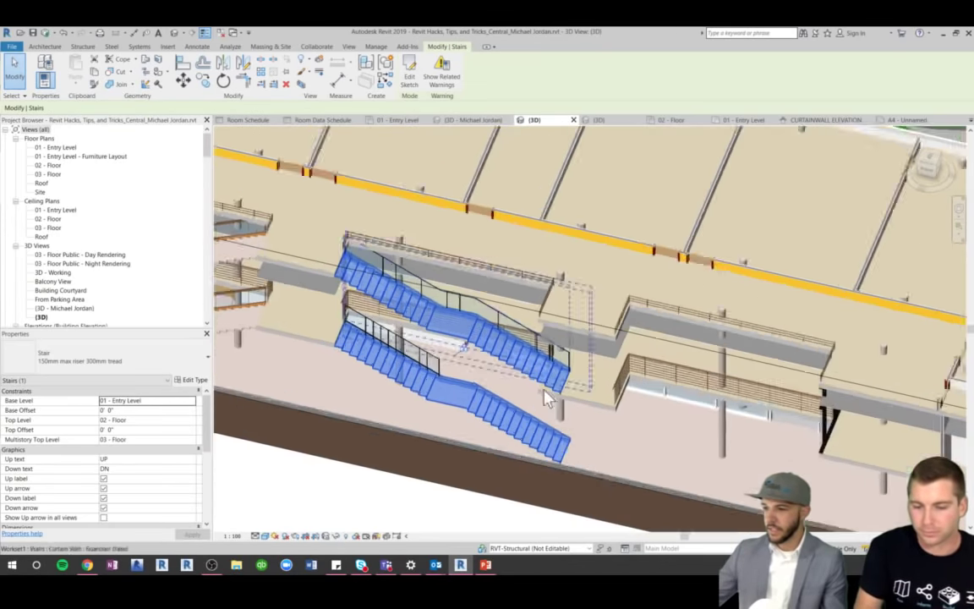
pyautogui.scroll(3, 548, 404)
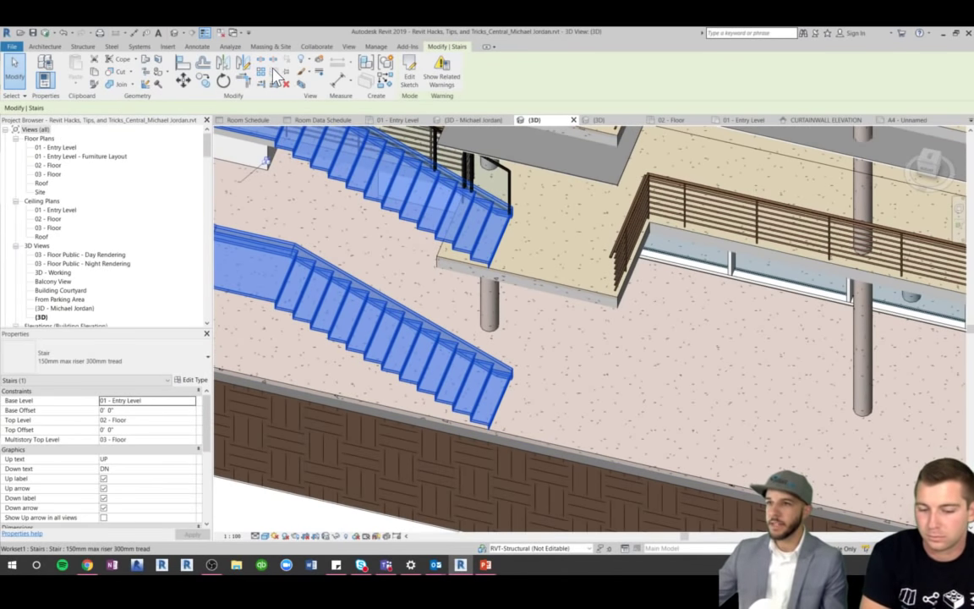
# Paint four end treads and a riser face with the Parking Stripe material
pyautogui.click(147, 74)
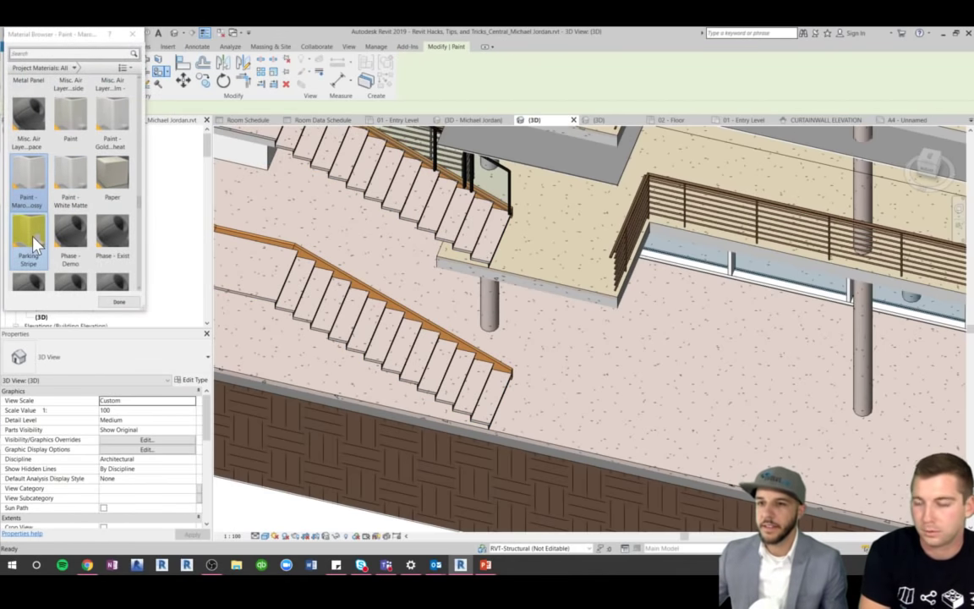
pyautogui.click(29, 218)
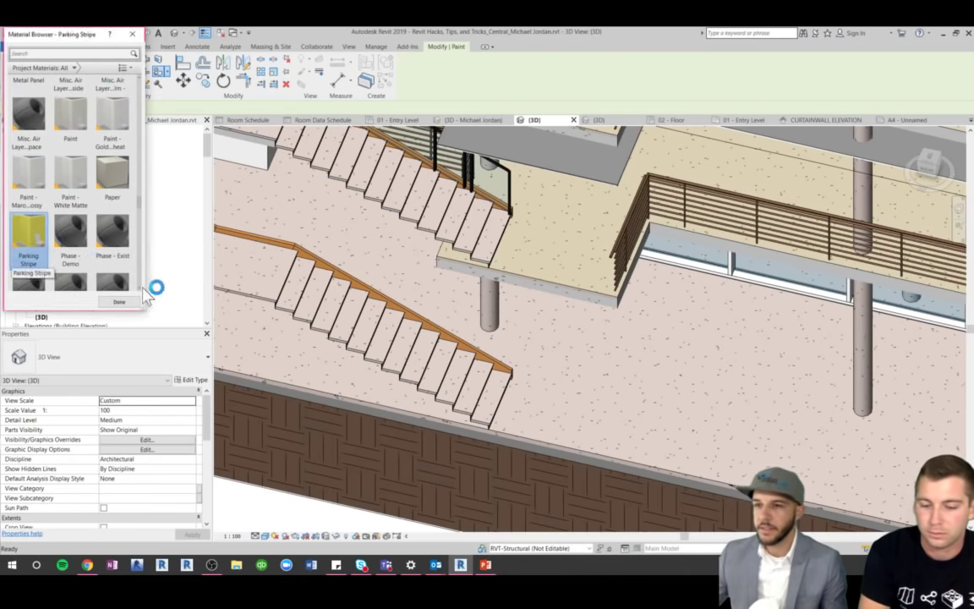
pyautogui.click(489, 411)
pyautogui.click(474, 392)
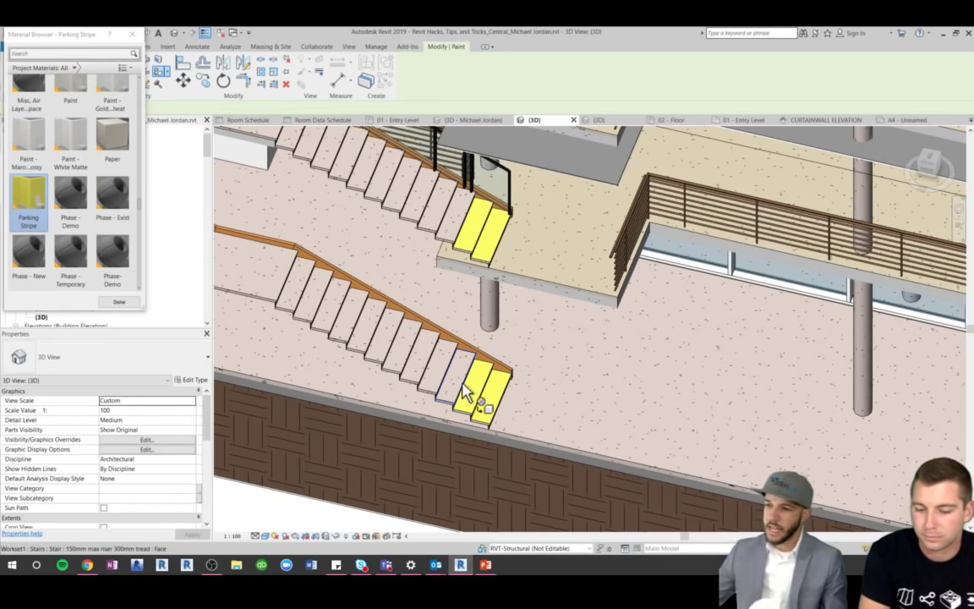
pyautogui.click(459, 389)
pyautogui.click(427, 368)
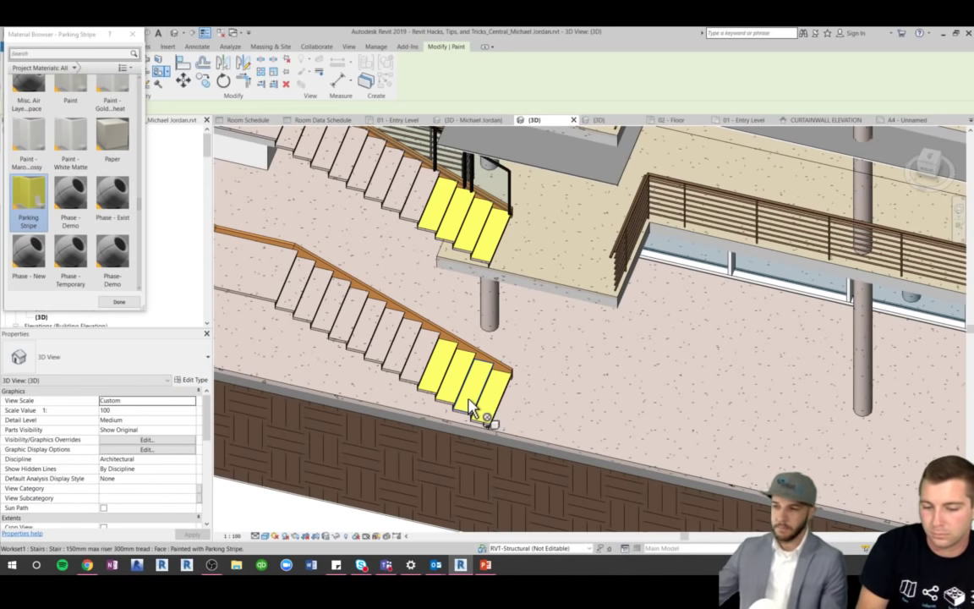
pyautogui.click(423, 379)
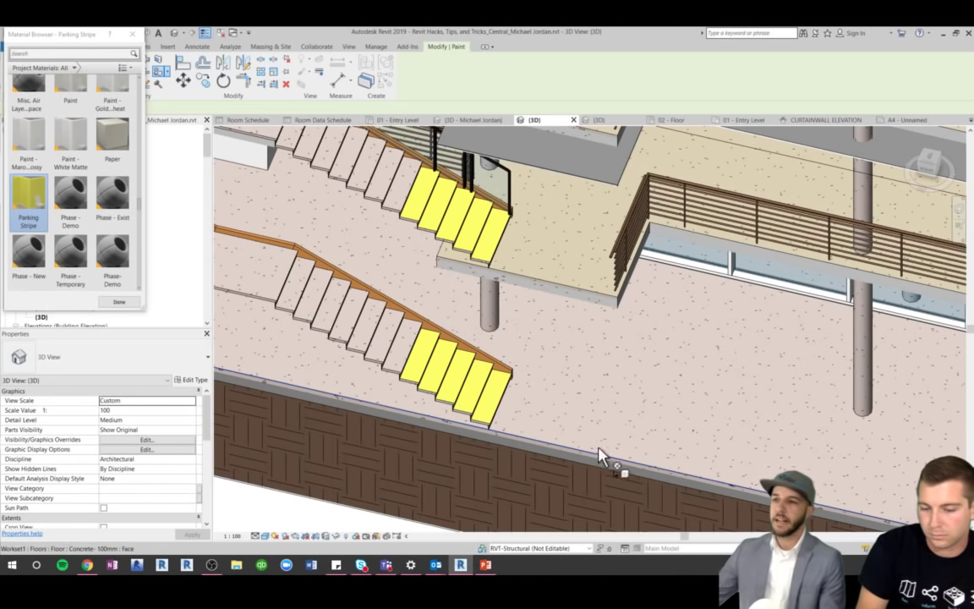
# Orbit out to review both stairs' yellow steps and clear the selection
pyautogui.scroll(-3, 505, 369)
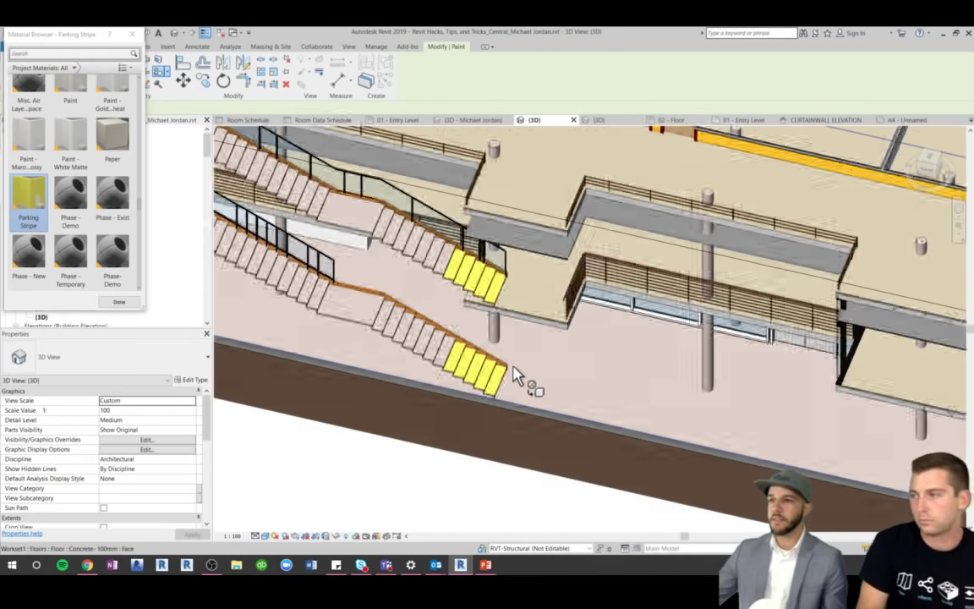
pyautogui.moveTo(521, 381)
pyautogui.keyDown('shift'); pyautogui.mouseDown(button='middle')
pyautogui.moveTo(522, 353)
pyautogui.moveTo(561, 392)
pyautogui.mouseUp(button='middle'); pyautogui.keyUp('shift')
pyautogui.press('Escape')
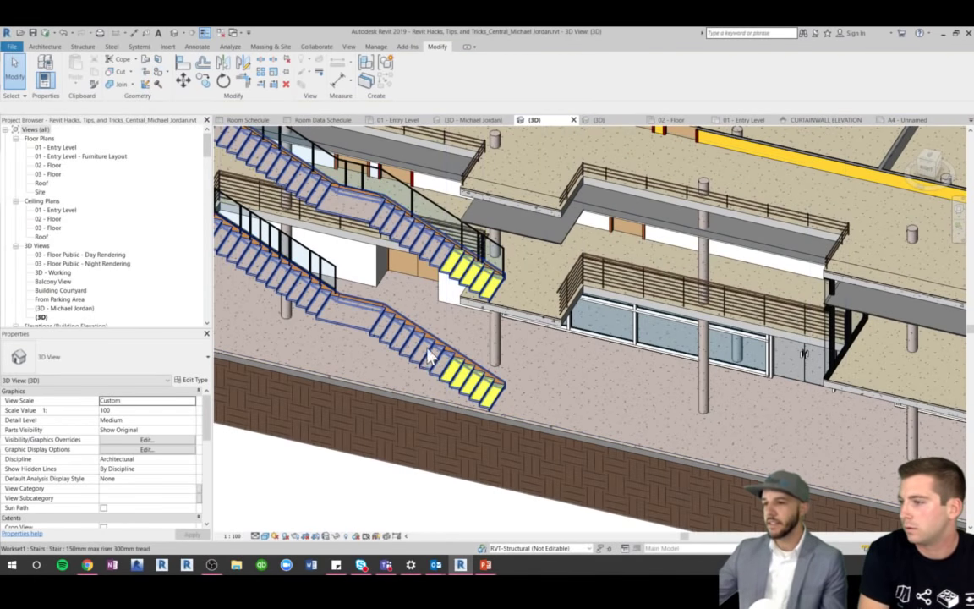
pyautogui.click(378, 316)
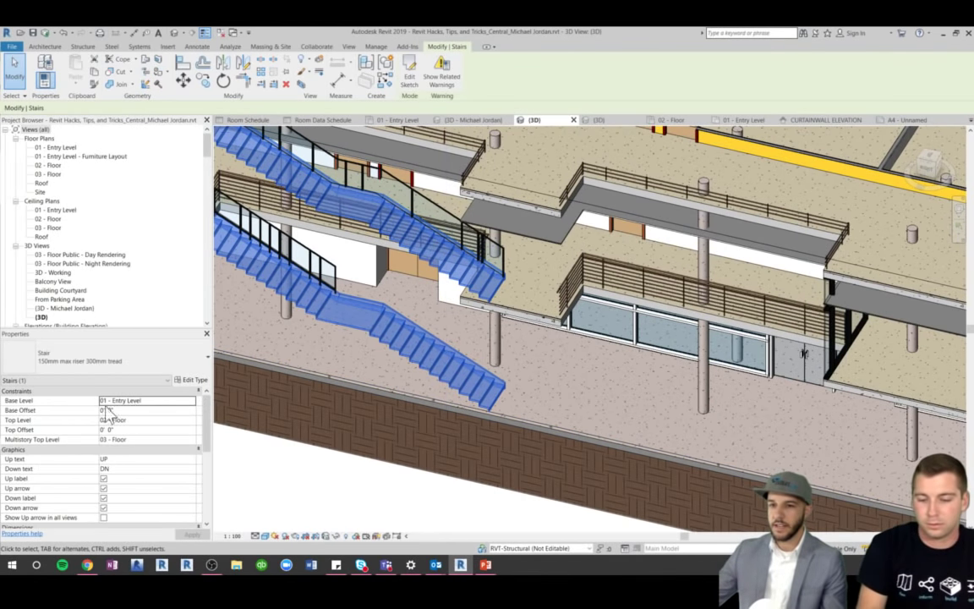
pyautogui.click(457, 483)
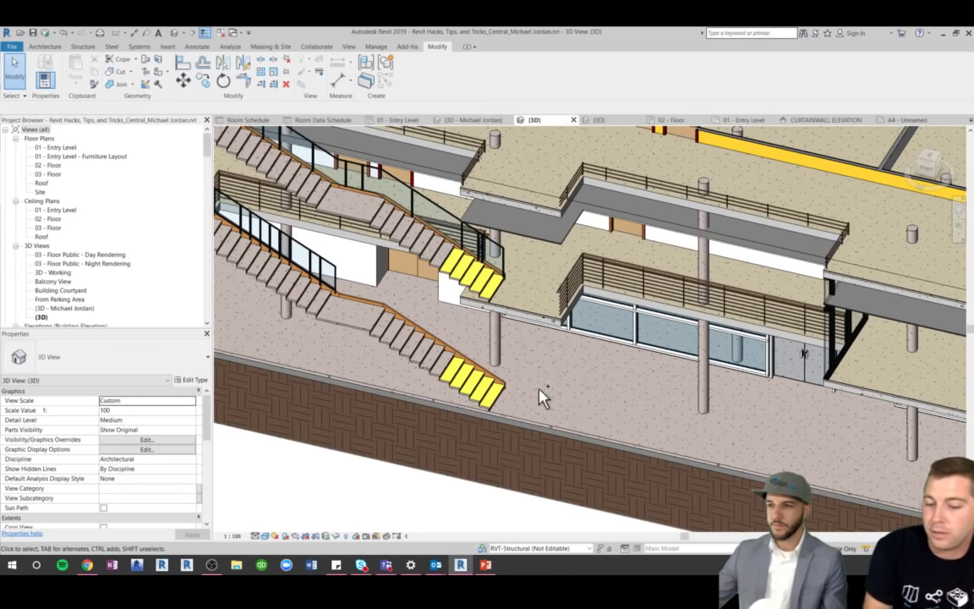
# Close the Railing_Samples {3D} view, return to 01 - Entry Level and select elevation marker 20
pyautogui.hotkey('ctrl', 'Tab')
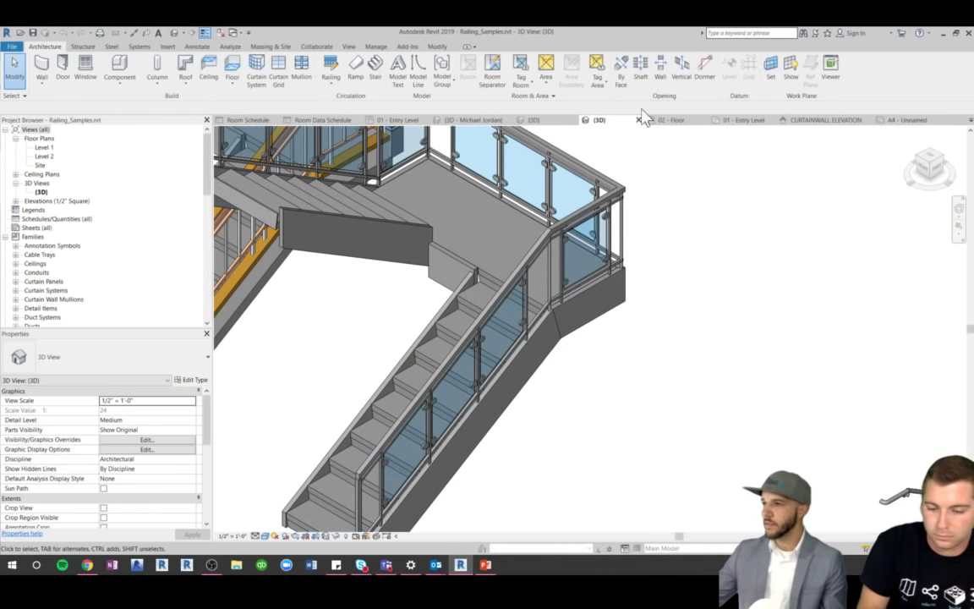
pyautogui.click(638, 120)
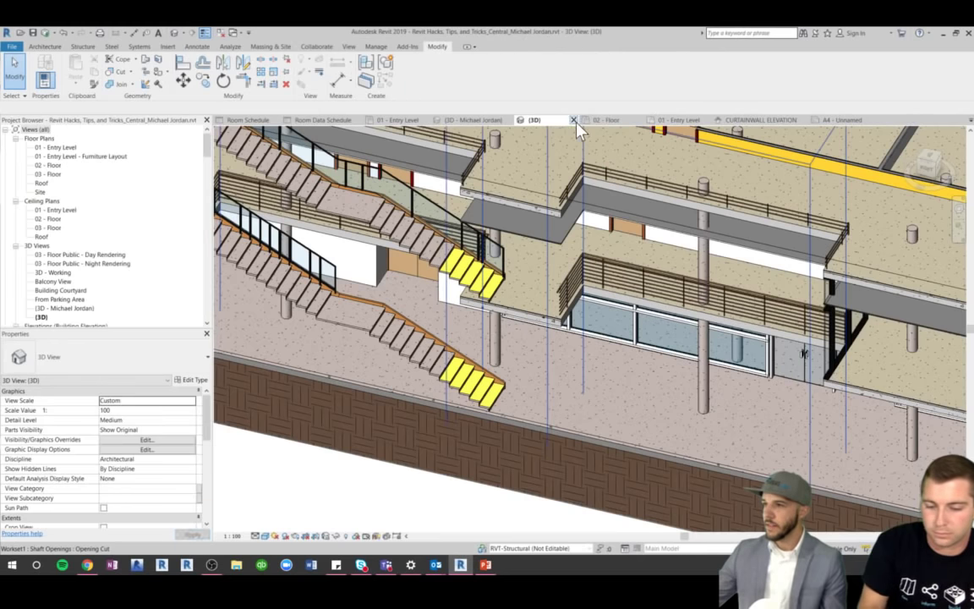
pyautogui.click(675, 120)
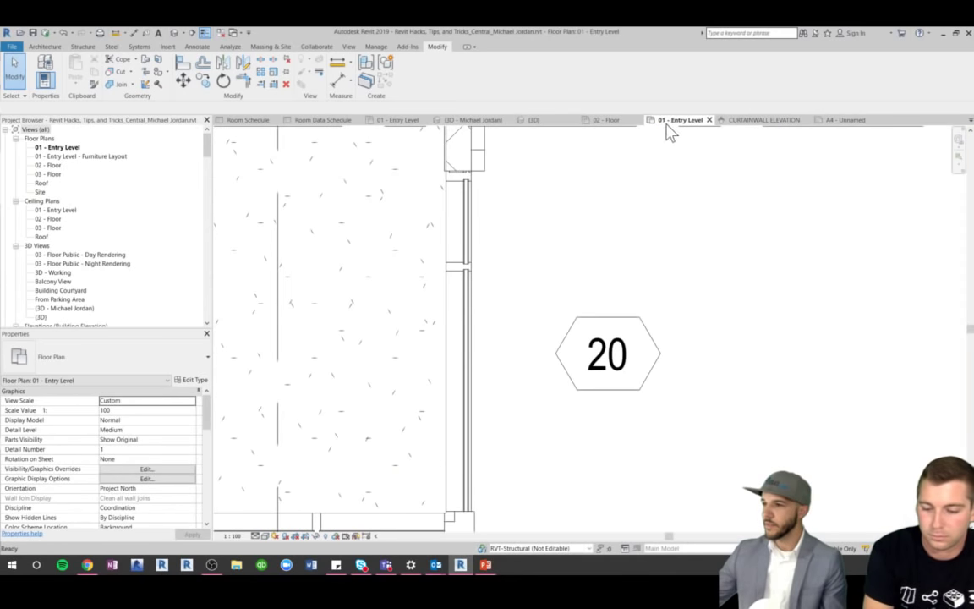
pyautogui.click(606, 361)
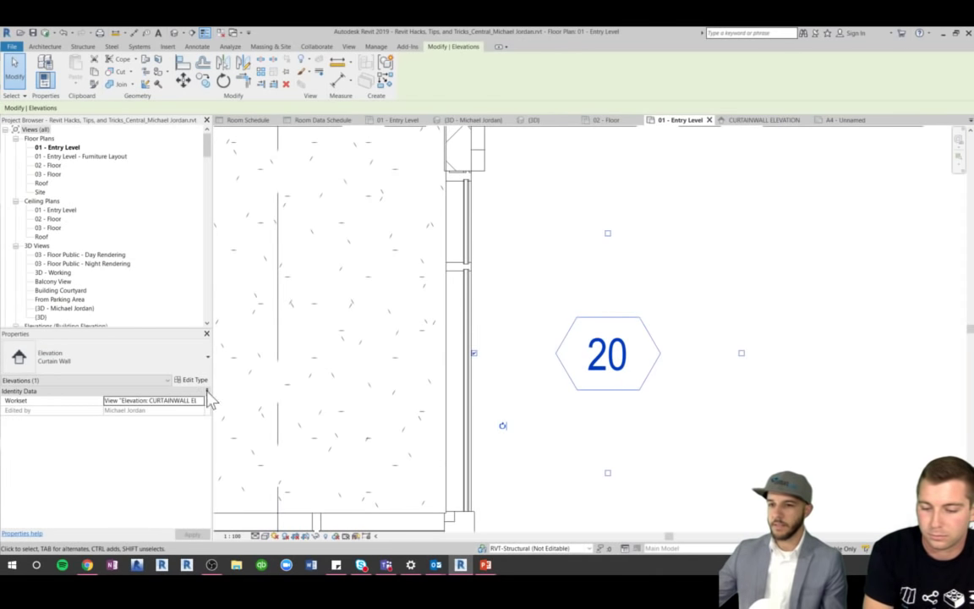
pyautogui.moveTo(209, 155); pyautogui.dragTo(211, 221)
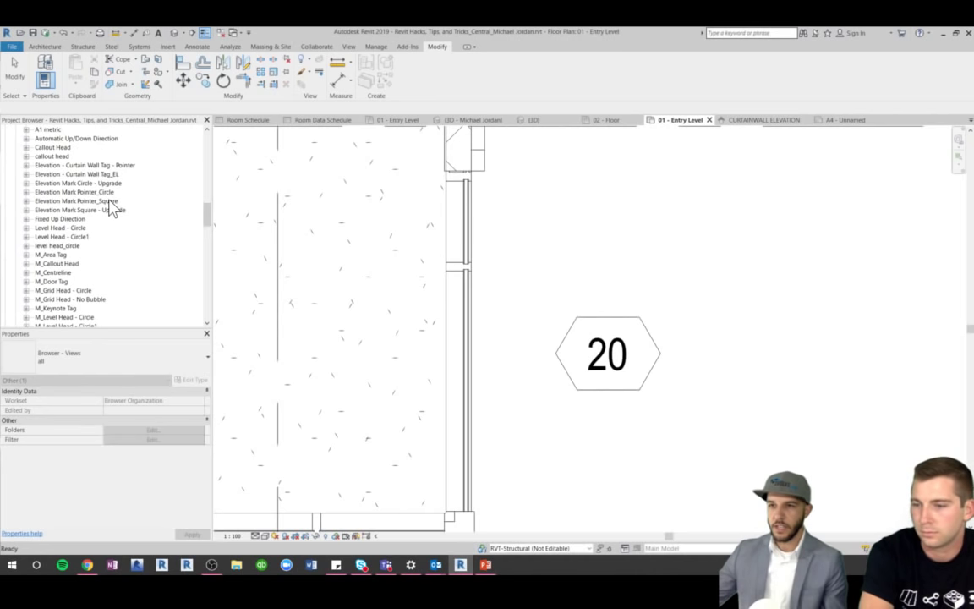
pyautogui.rightClick(88, 174)
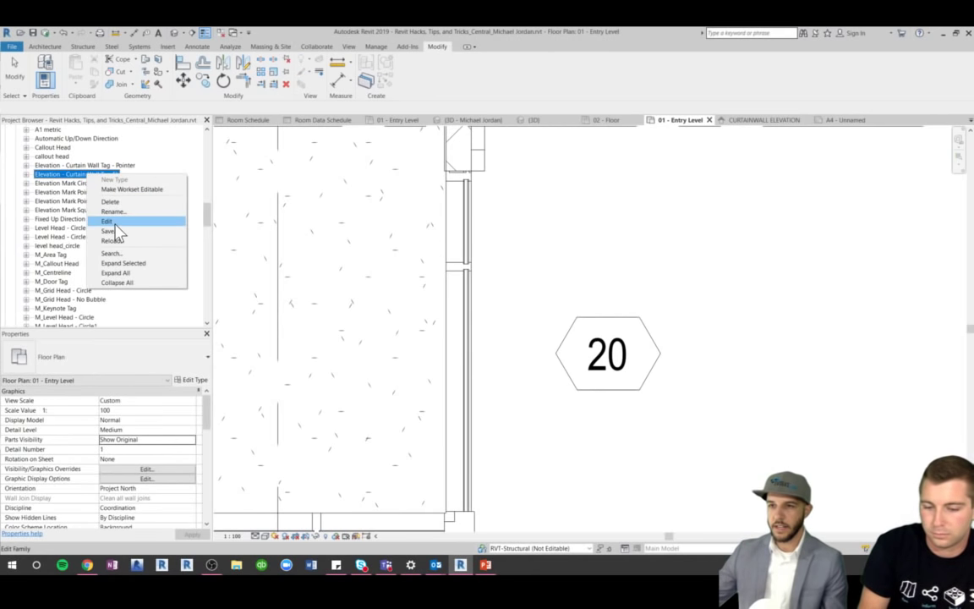
pyautogui.click(110, 215)
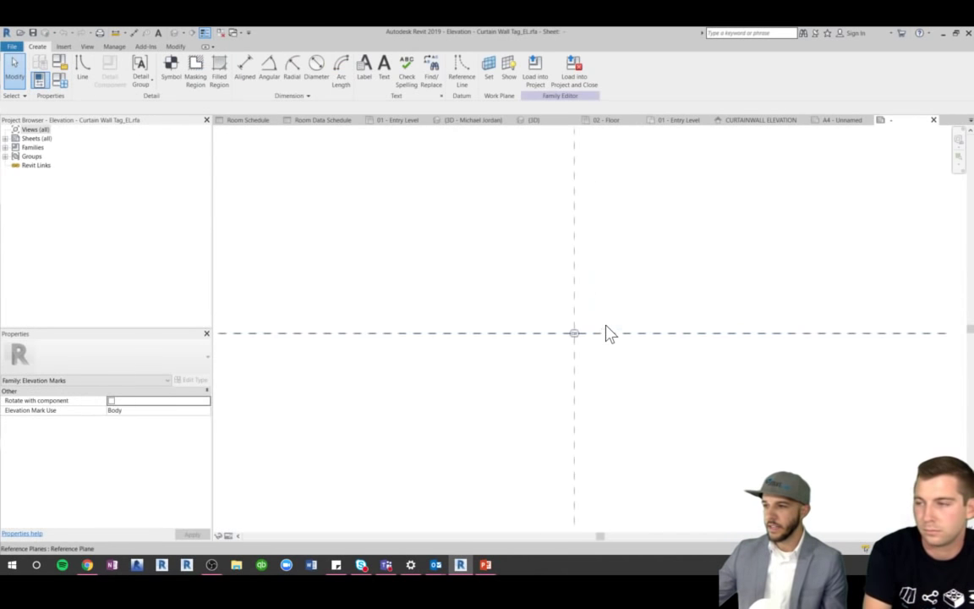
pyautogui.scroll(3, 568, 343)
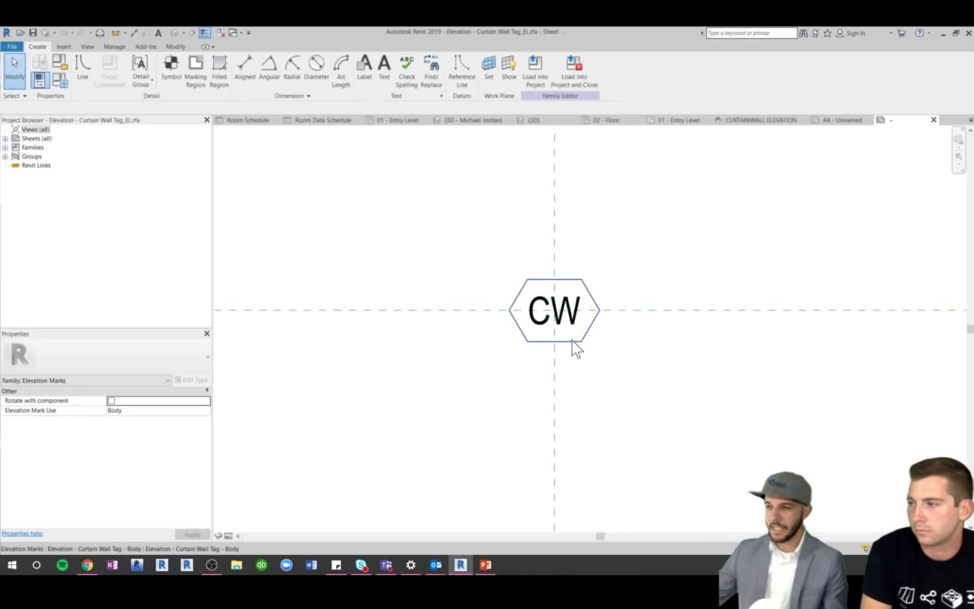
pyautogui.click(563, 328)
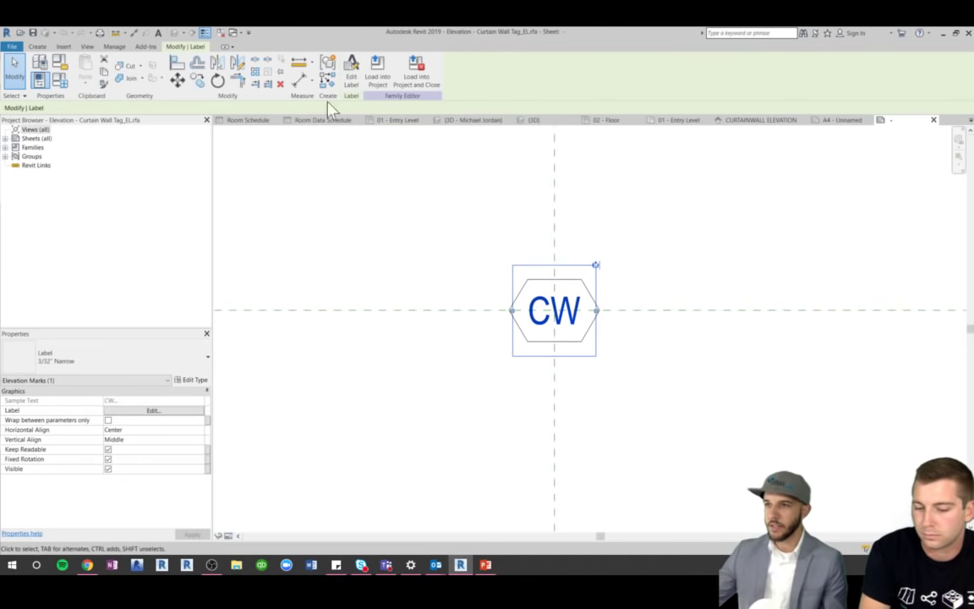
pyautogui.click(352, 74)
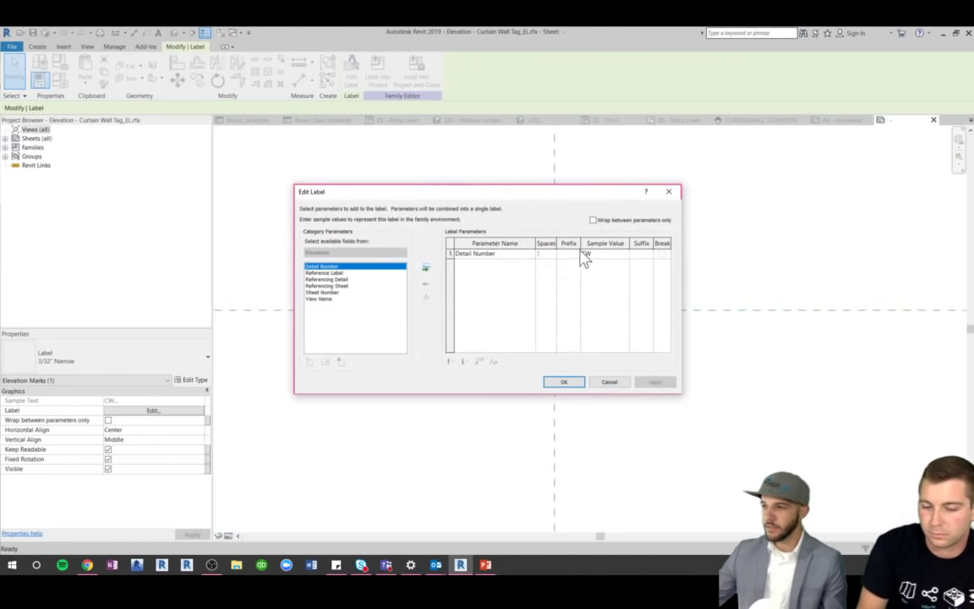
pyautogui.click(582, 382)
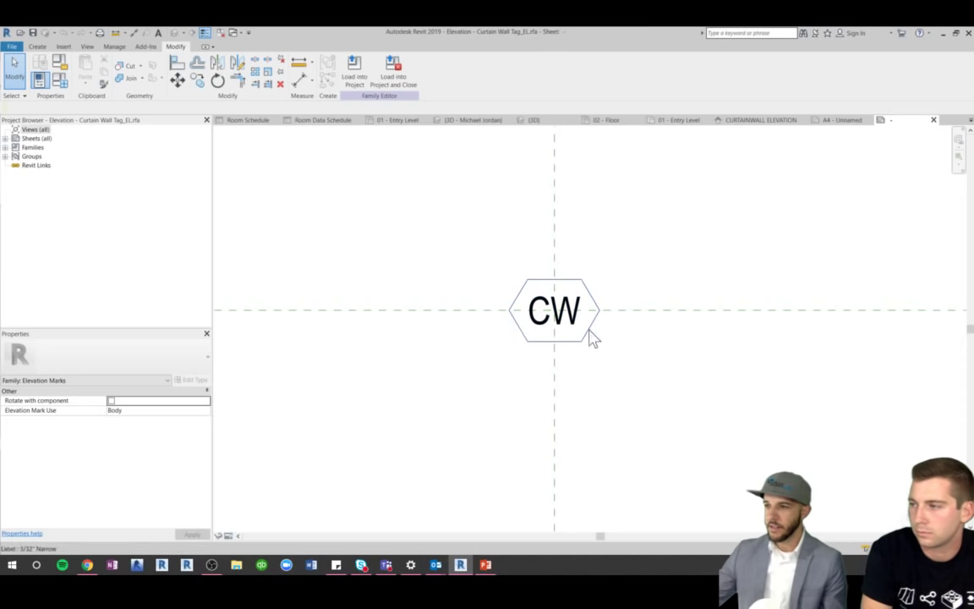
pyautogui.click(546, 321)
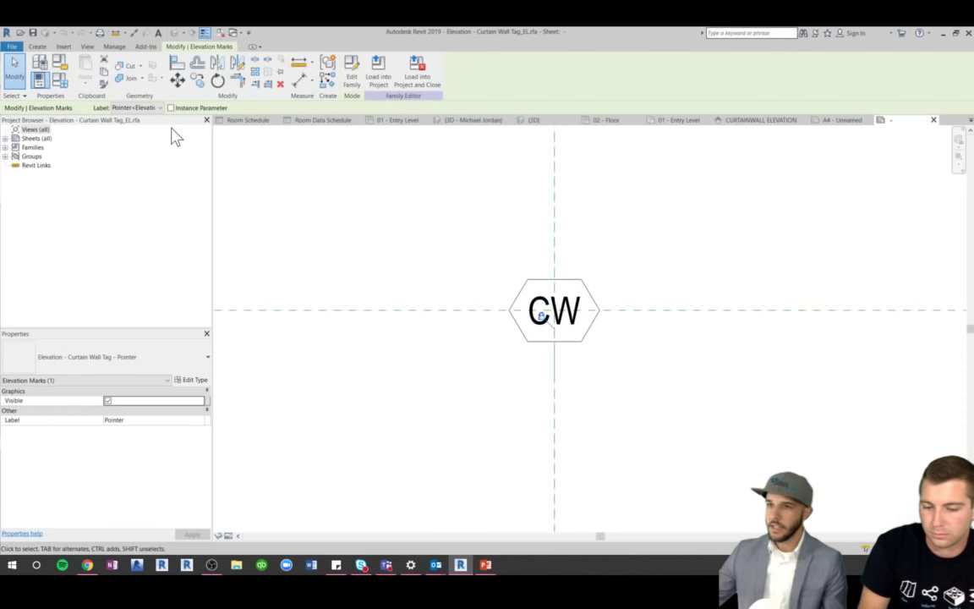
pyautogui.click(350, 78)
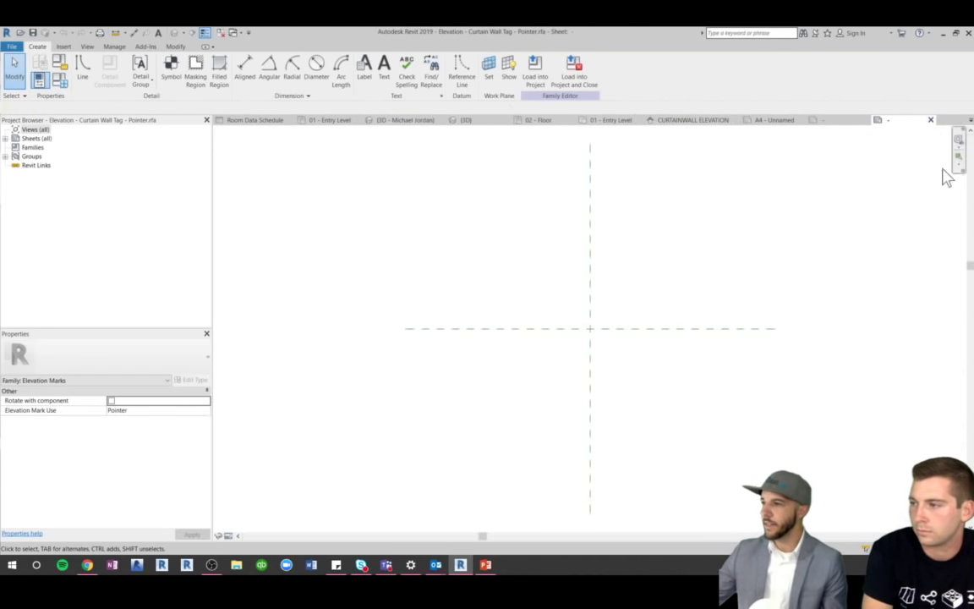
pyautogui.click(932, 120)
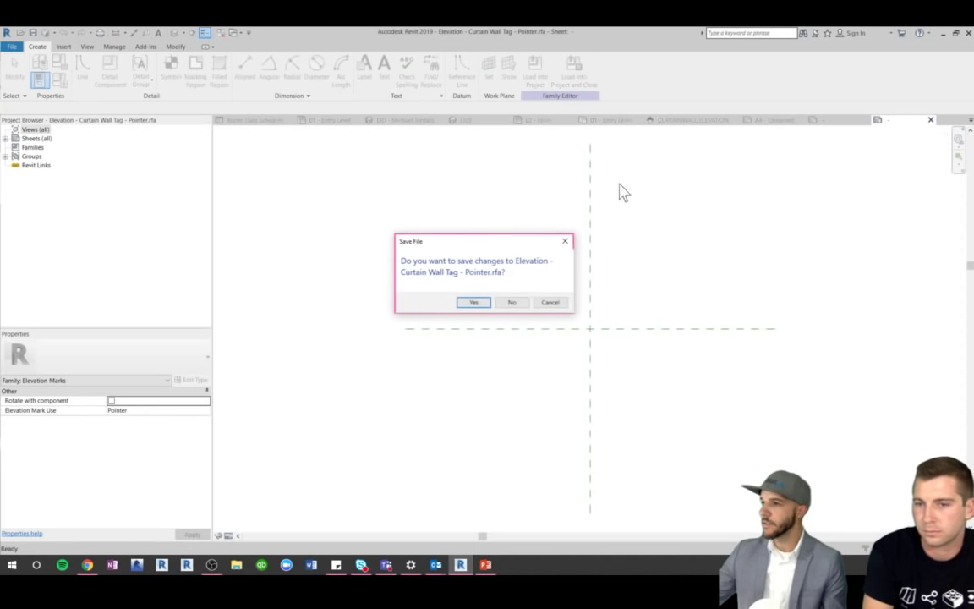
pyautogui.click(511, 303)
pyautogui.click(575, 349)
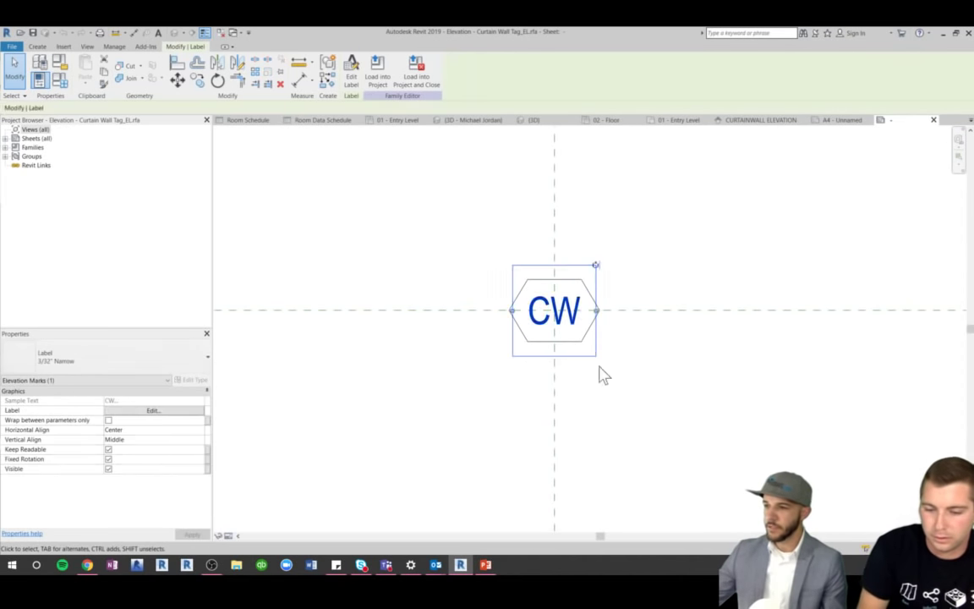
pyautogui.click(548, 373)
pyautogui.click(510, 326)
pyautogui.click(586, 325)
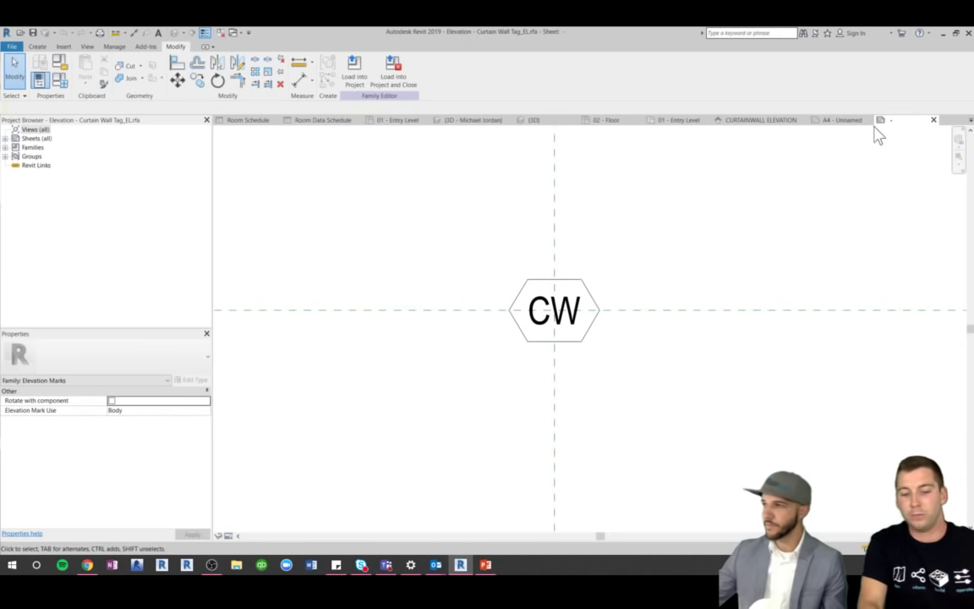
pyautogui.click(934, 120)
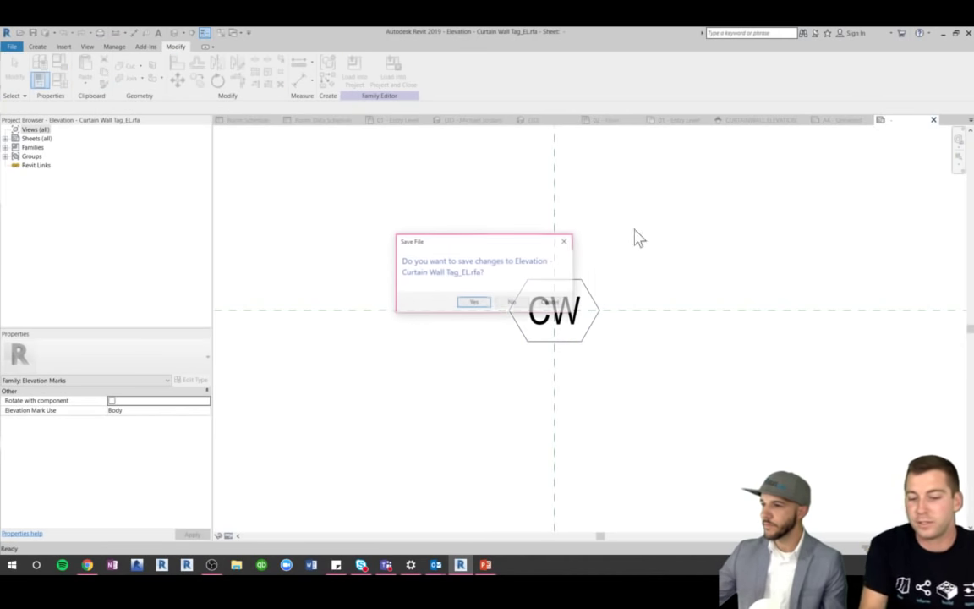
pyautogui.click(511, 302)
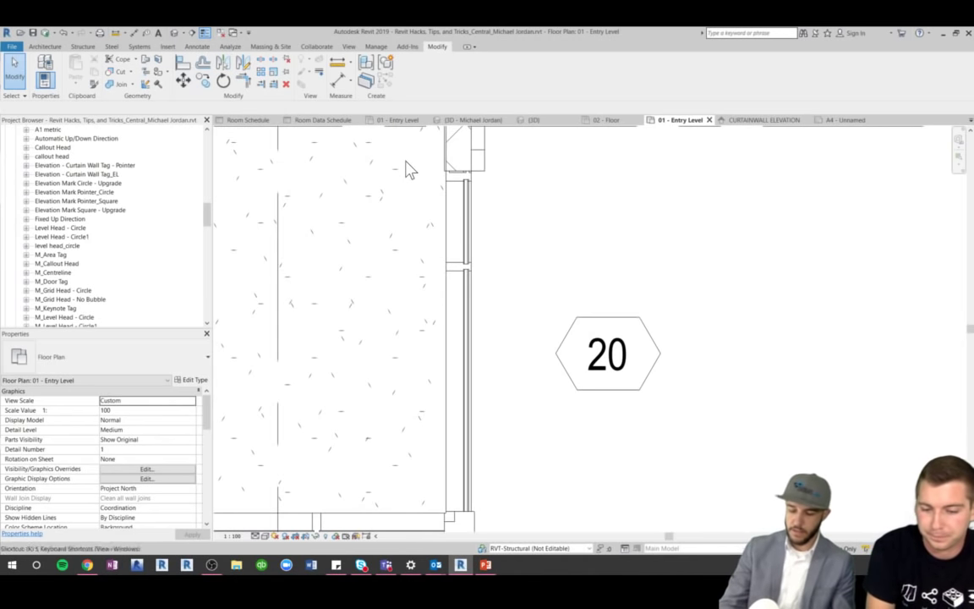
# Search the Keyboard Shortcuts list and select the Filled Region command
pyautogui.press('s')
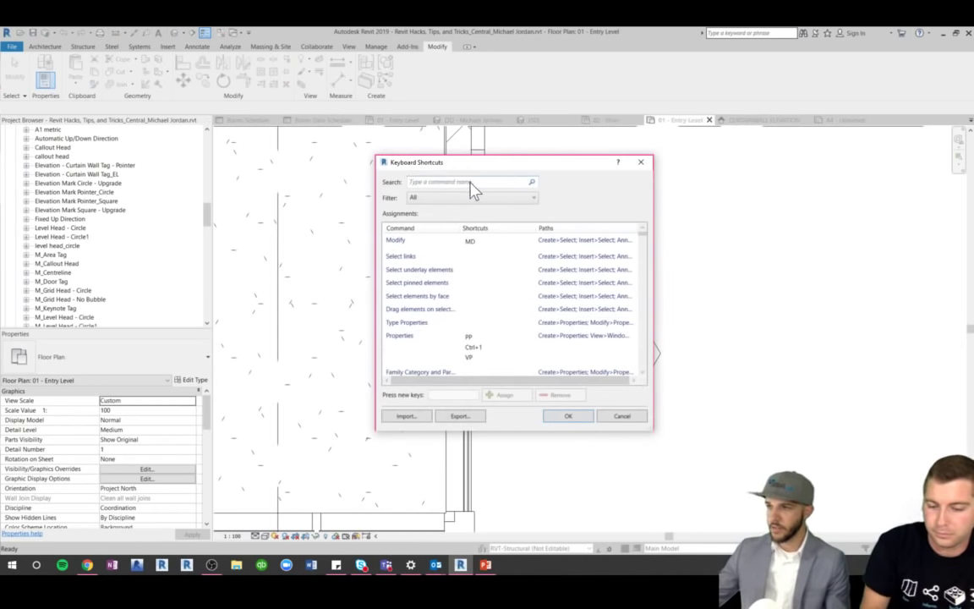
pyautogui.click(471, 182)
pyautogui.write('fille')
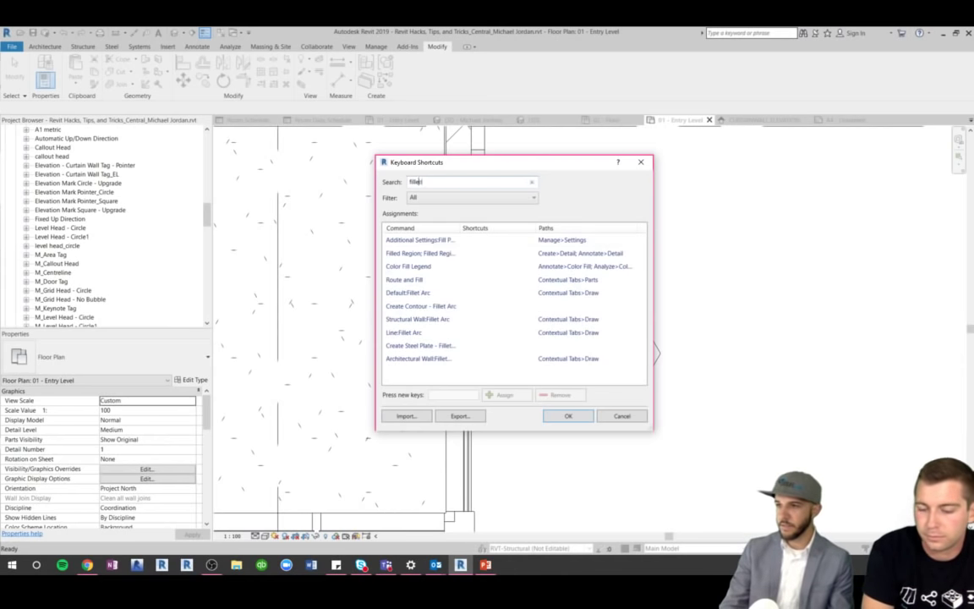
pyautogui.write('td')
pyautogui.click(430, 241)
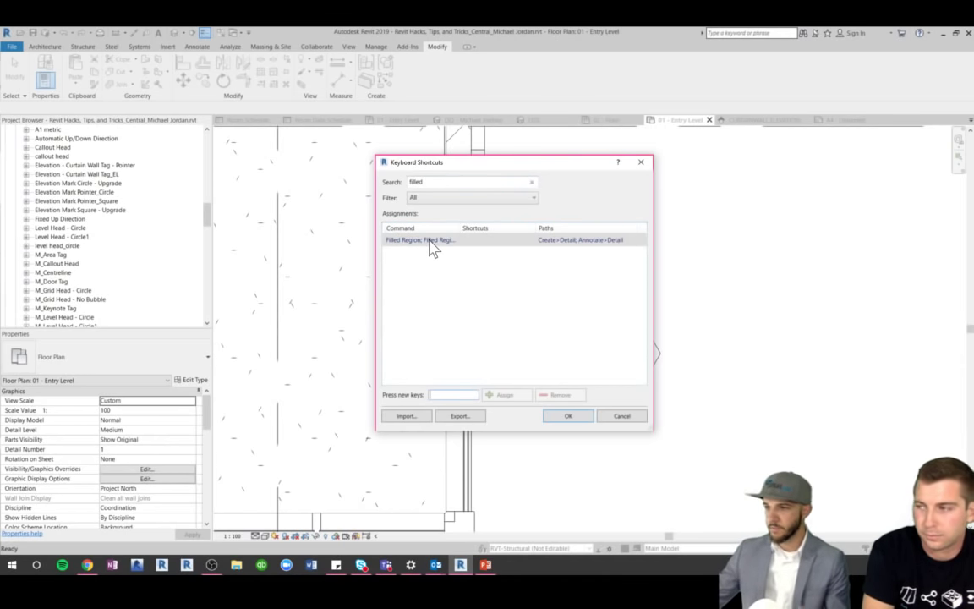
# Try FR and RR, both taken, then assign an unused shortcut to Filled Region
pyautogui.write('FR')
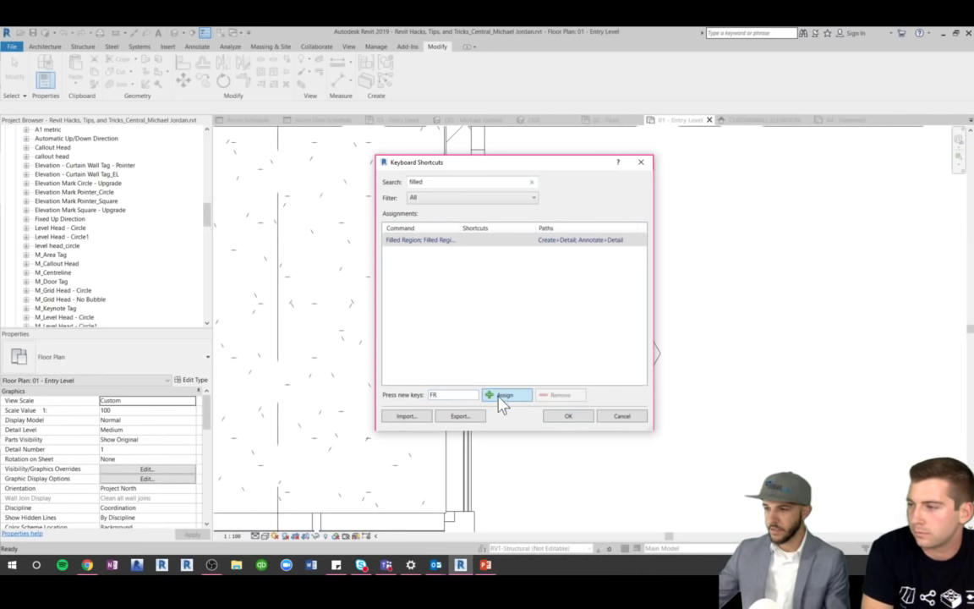
pyautogui.click(503, 398)
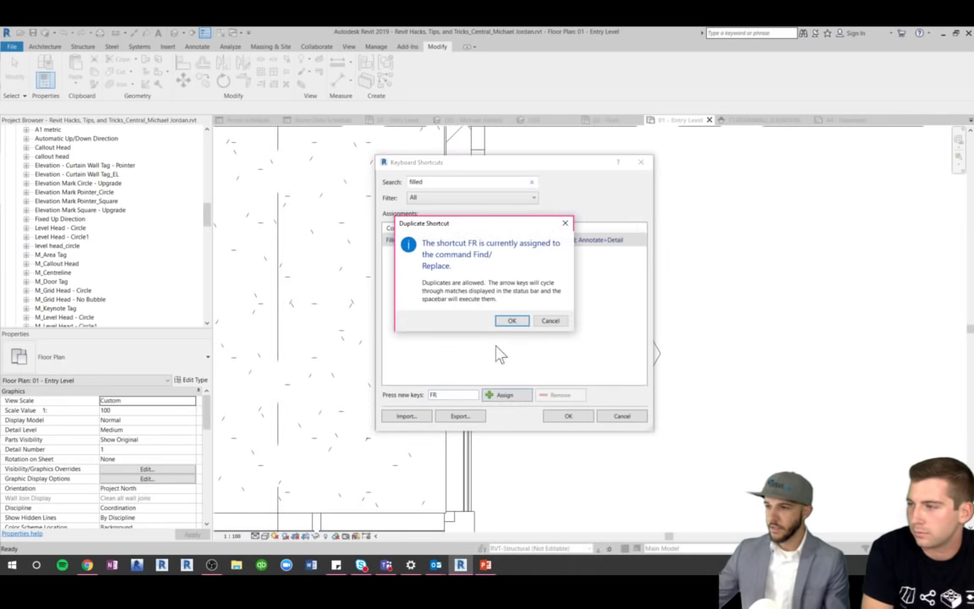
pyautogui.click(554, 321)
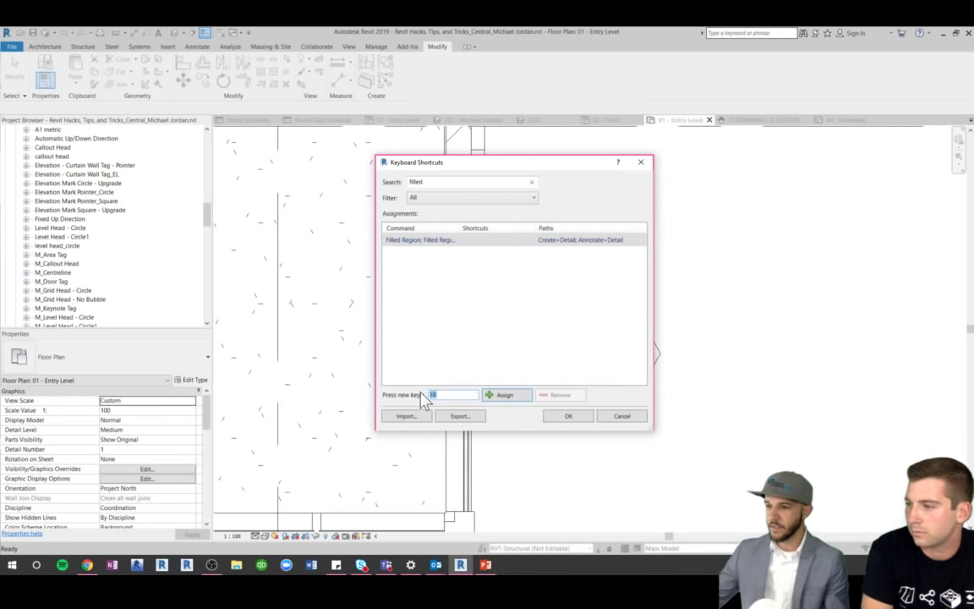
pyautogui.click(500, 395)
pyautogui.click(548, 315)
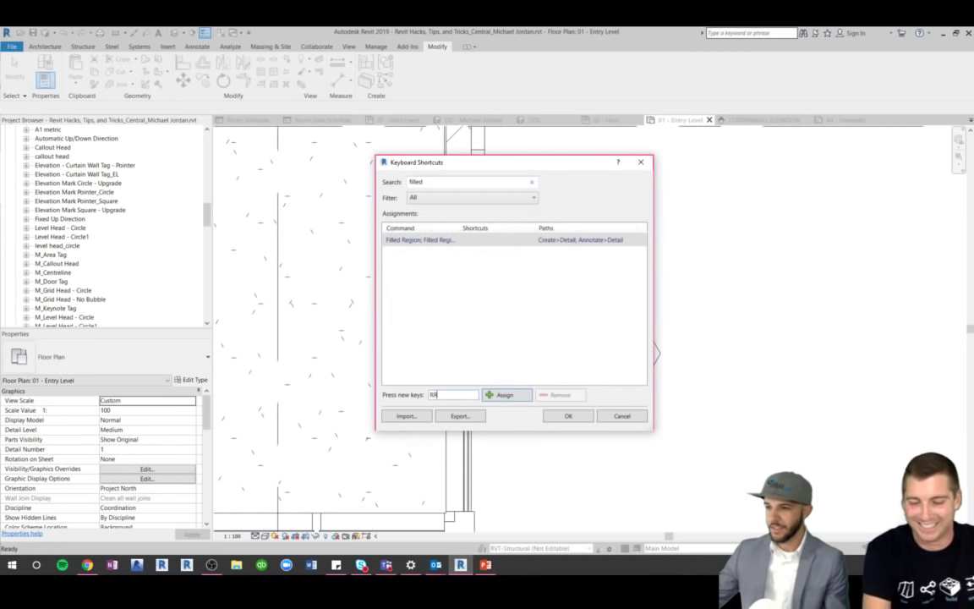
pyautogui.click(500, 395)
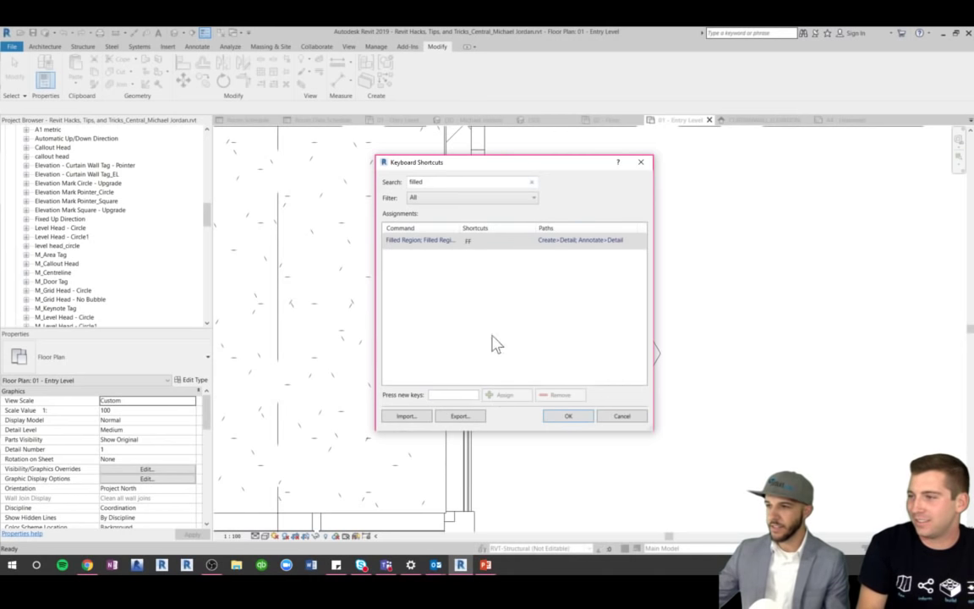
pyautogui.click(569, 416)
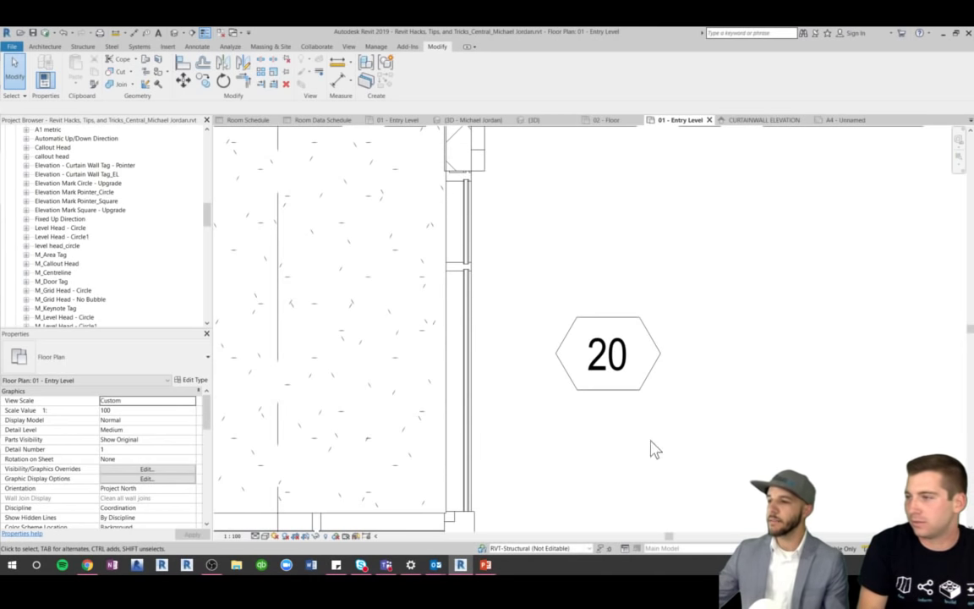
pyautogui.press('f')
pyautogui.press('f')
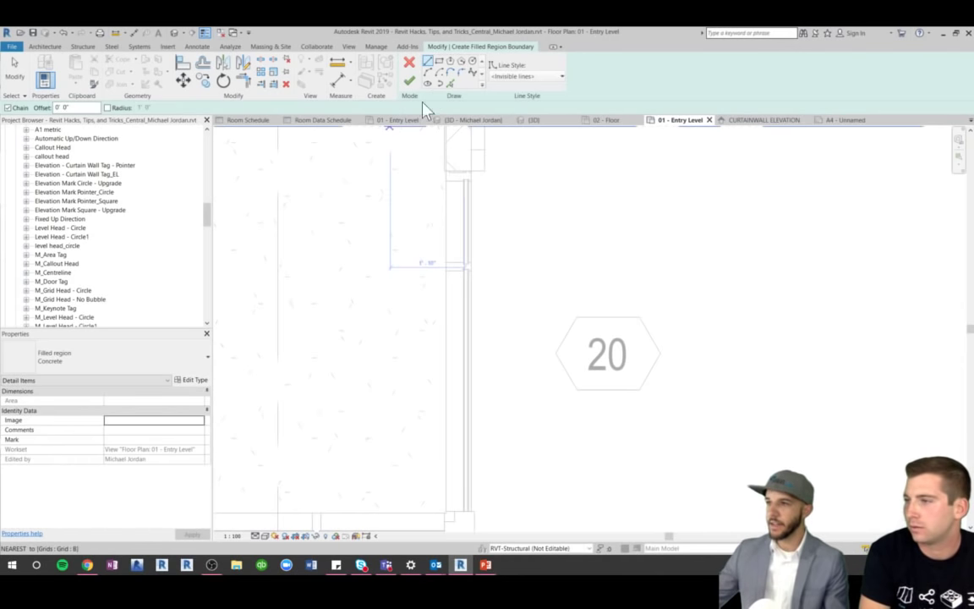
pyautogui.click(440, 63)
pyautogui.click(493, 199)
pyautogui.click(558, 256)
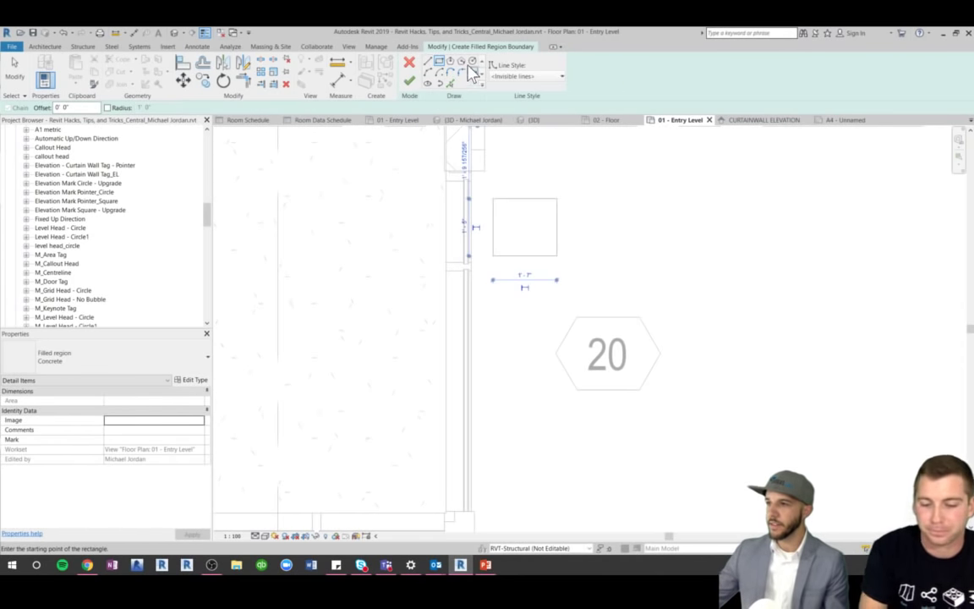
pyautogui.click(410, 80)
pyautogui.click(560, 298)
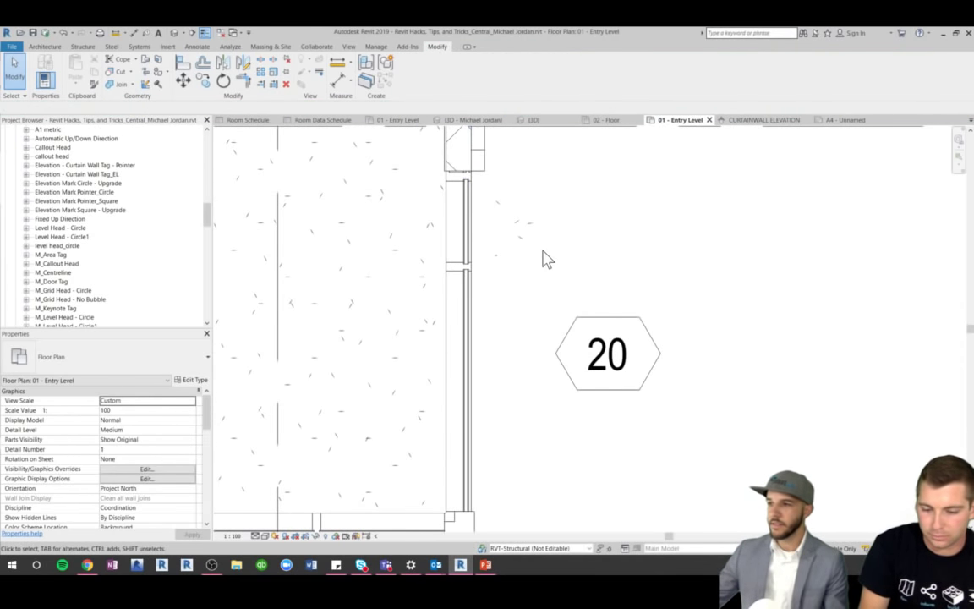
pyautogui.click(557, 258)
pyautogui.moveTo(558, 226); pyautogui.dragTo(651, 245)
pyautogui.moveTo(571, 255)
pyautogui.mouseDown()
pyautogui.moveTo(576, 337)
pyautogui.moveTo(587, 333)
pyautogui.moveTo(575, 330)
pyautogui.moveTo(574, 262)
pyautogui.mouseUp()
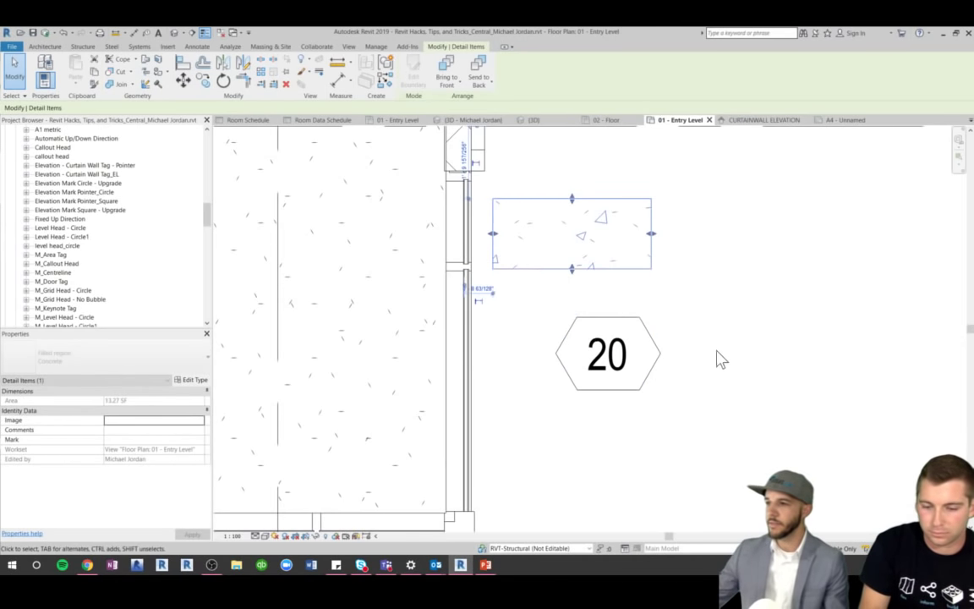
pyautogui.click(718, 358)
pyautogui.click(561, 197)
pyautogui.click(625, 292)
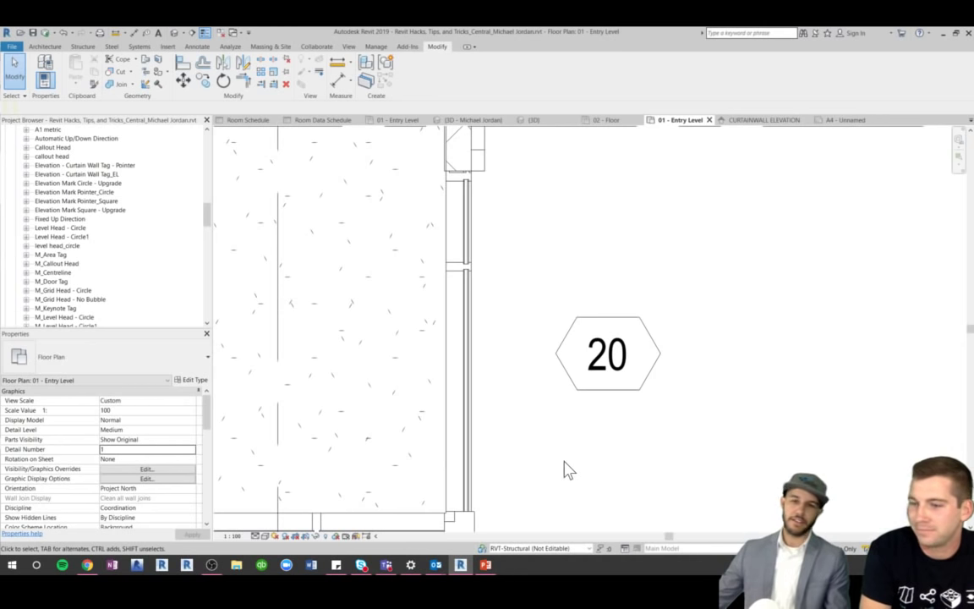
# Zoom out the floor plan and open the Detail 0 section view
pyautogui.scroll(-4, 524, 370)
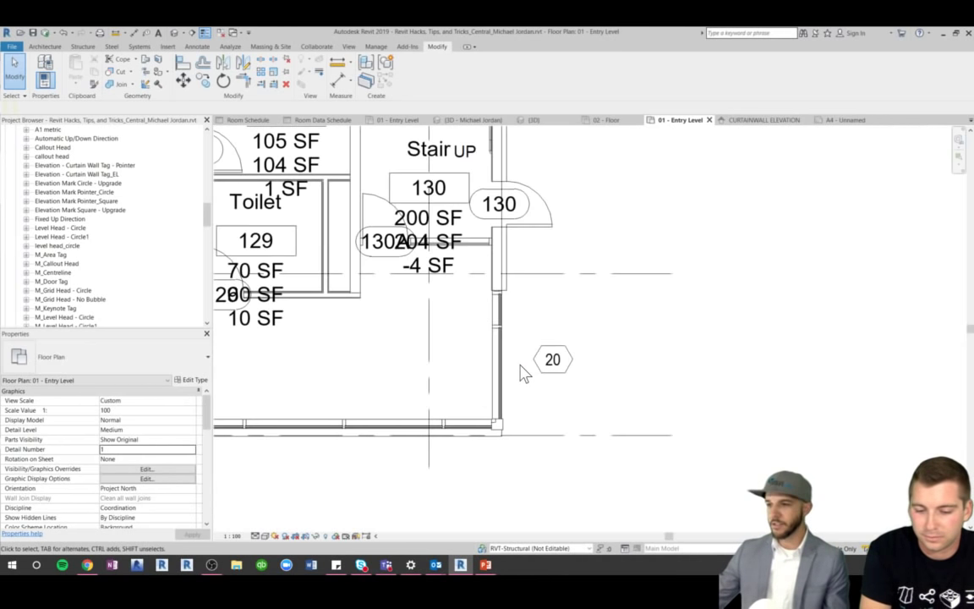
pyautogui.scroll(-3, 533, 385)
pyautogui.scroll(-5, 550, 434)
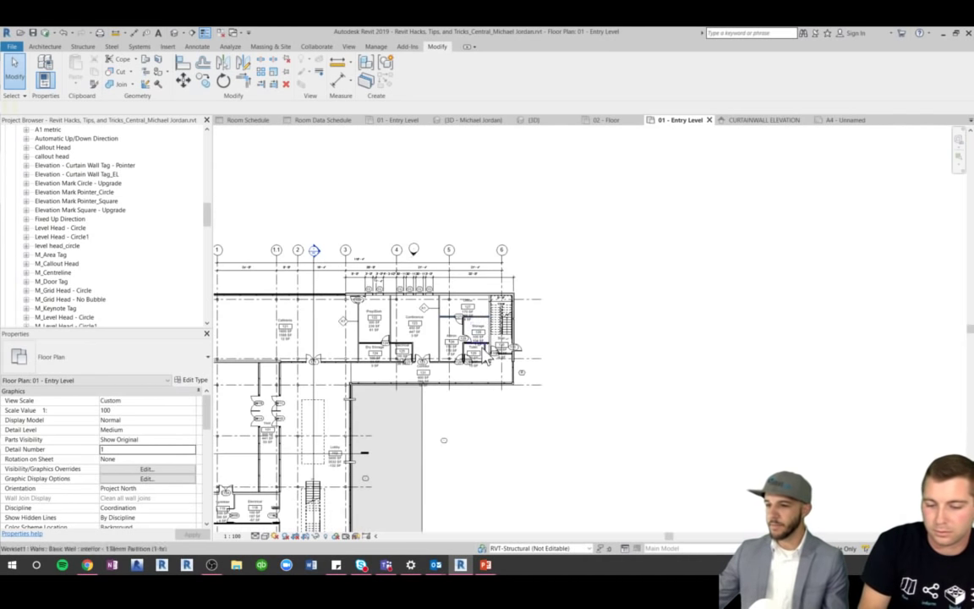
pyautogui.scroll(-2, 489, 434)
pyautogui.scroll(6, 330, 436)
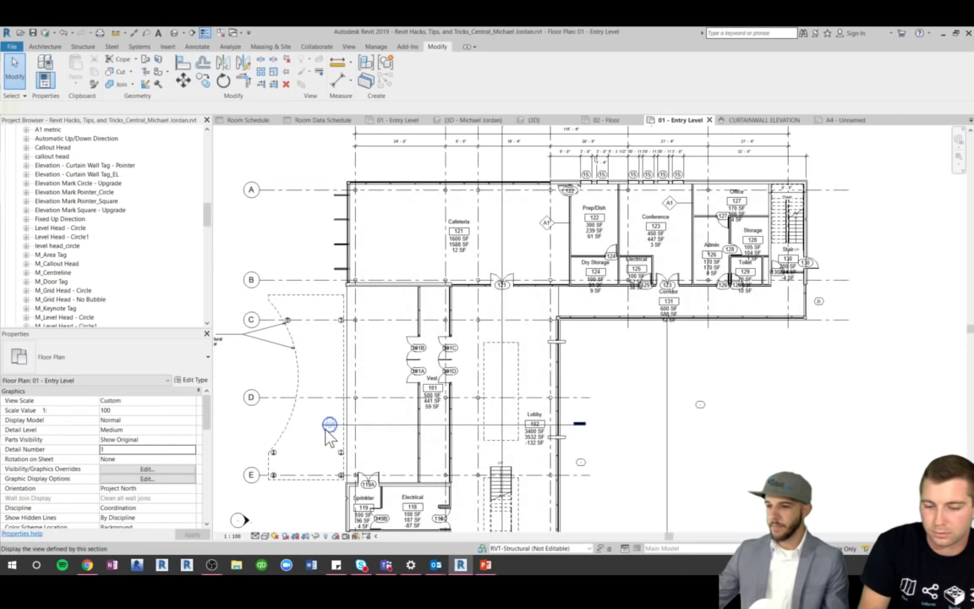
pyautogui.doubleClick(329, 425)
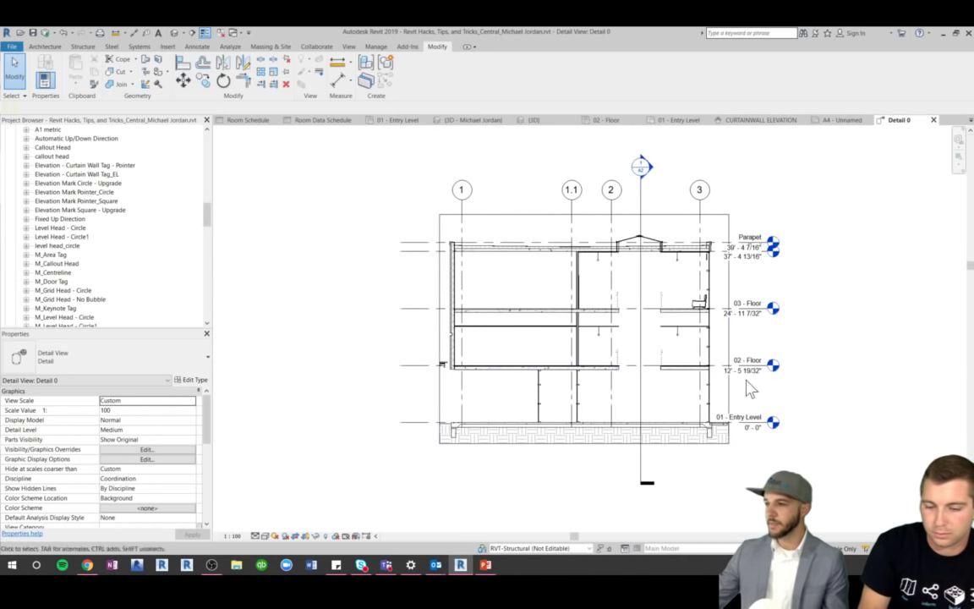
# Zoom to the curtain wall and select the curtain grid line between floors
pyautogui.scroll(4, 747, 388)
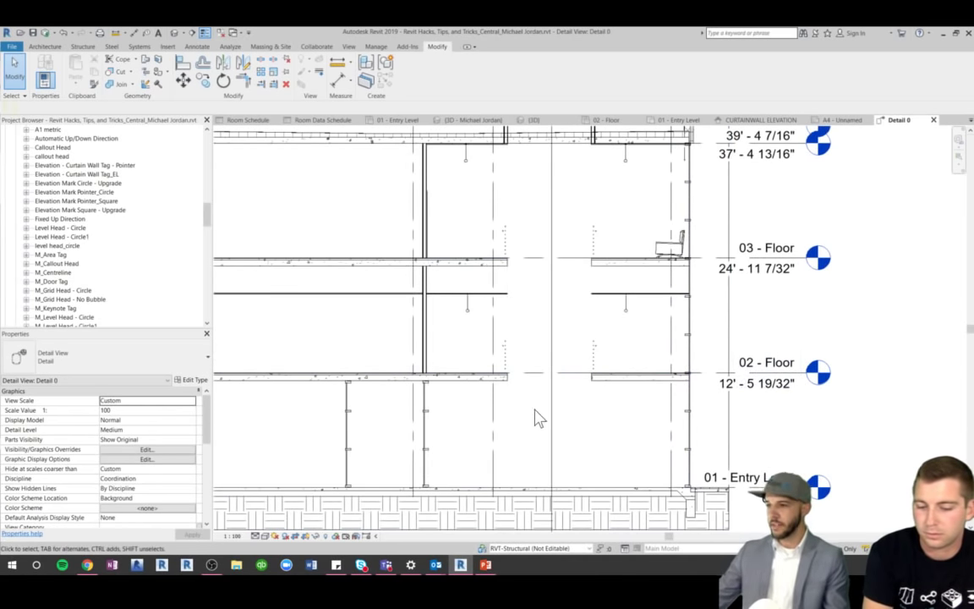
pyautogui.scroll(-3, 535, 418)
pyautogui.scroll(6, 646, 374)
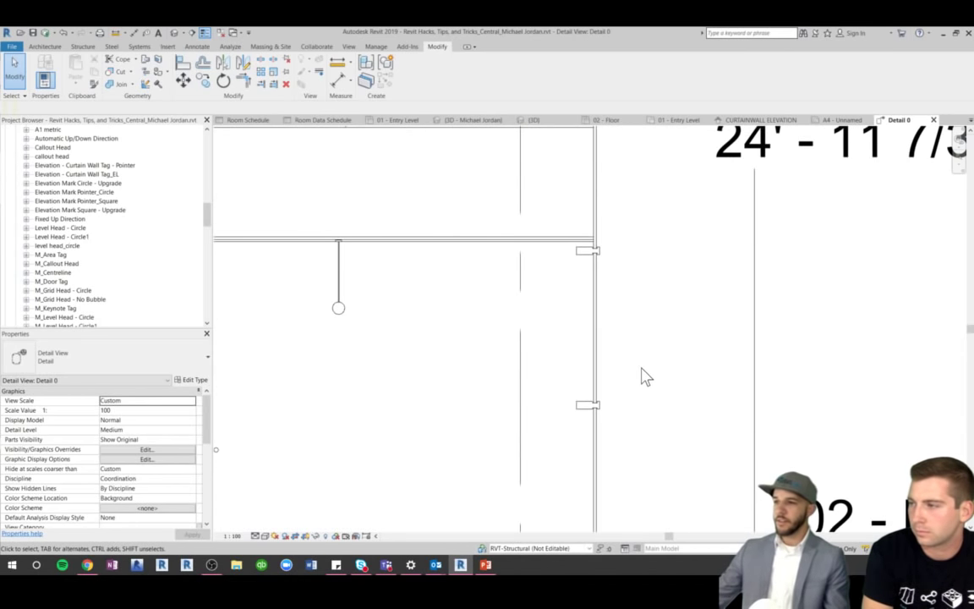
pyautogui.click(597, 359)
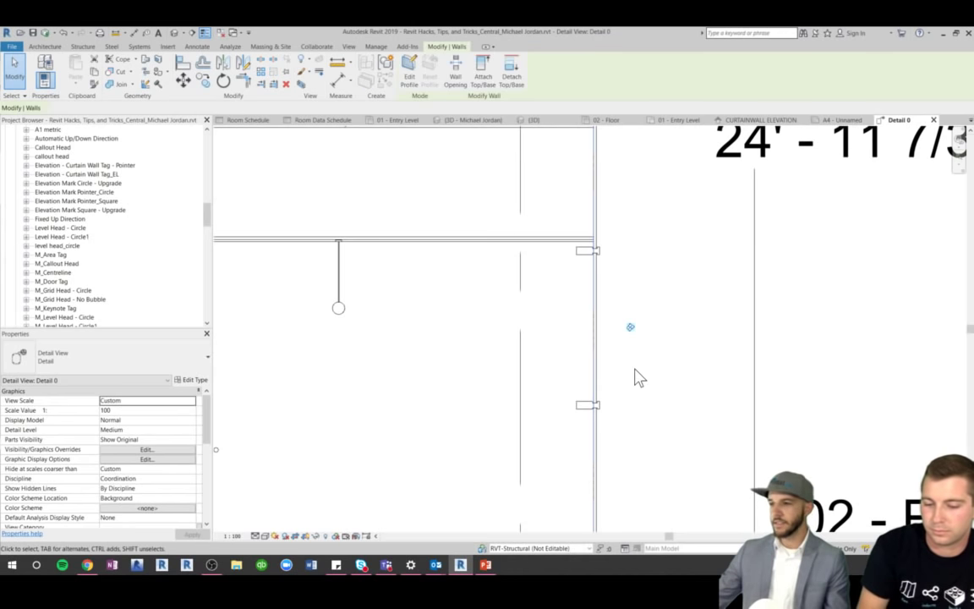
pyautogui.scroll(-2, 502, 382)
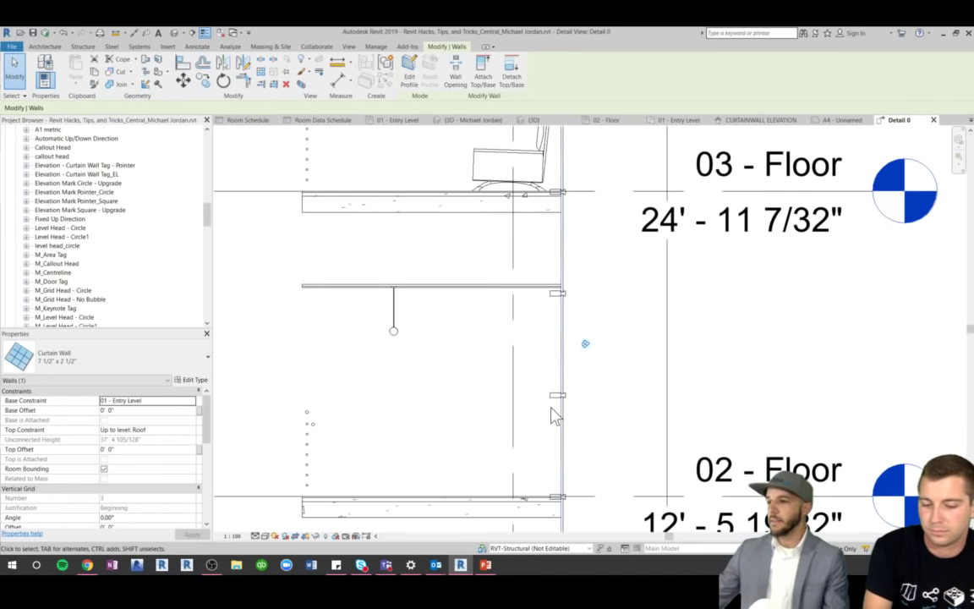
pyautogui.scroll(3, 579, 414)
pyautogui.click(561, 400)
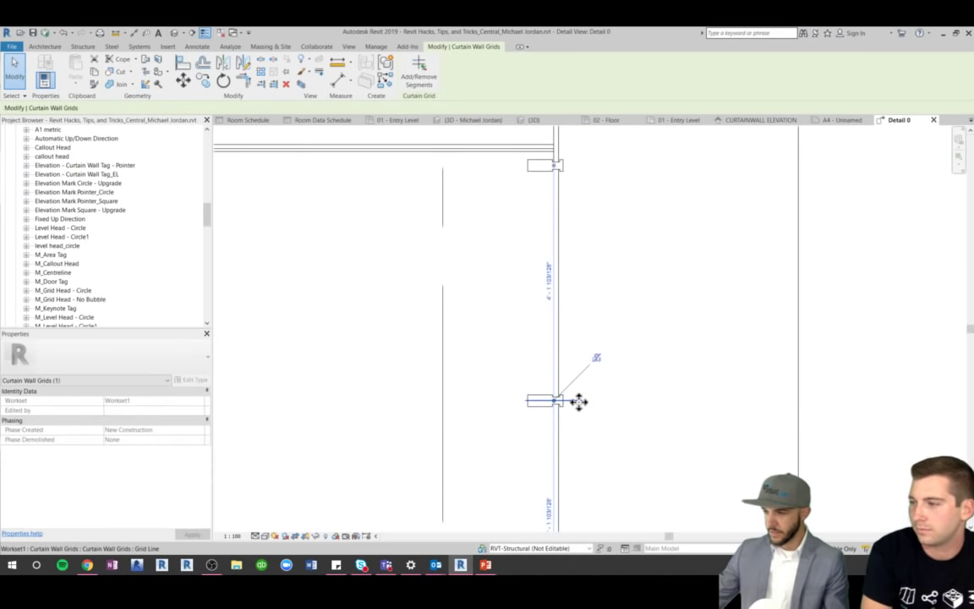
pyautogui.click(581, 403)
pyautogui.scroll(-2, 491, 353)
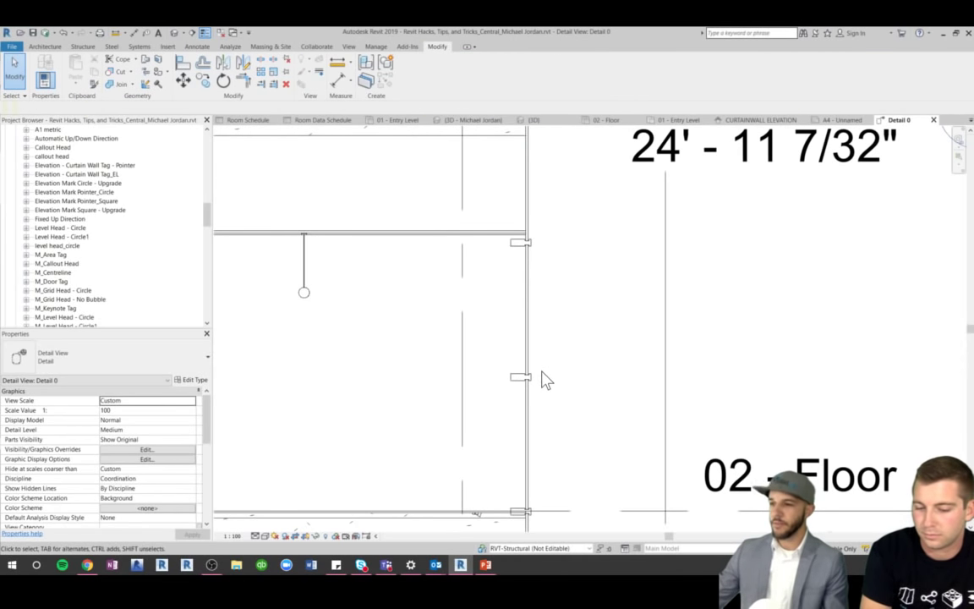
pyautogui.click(545, 377)
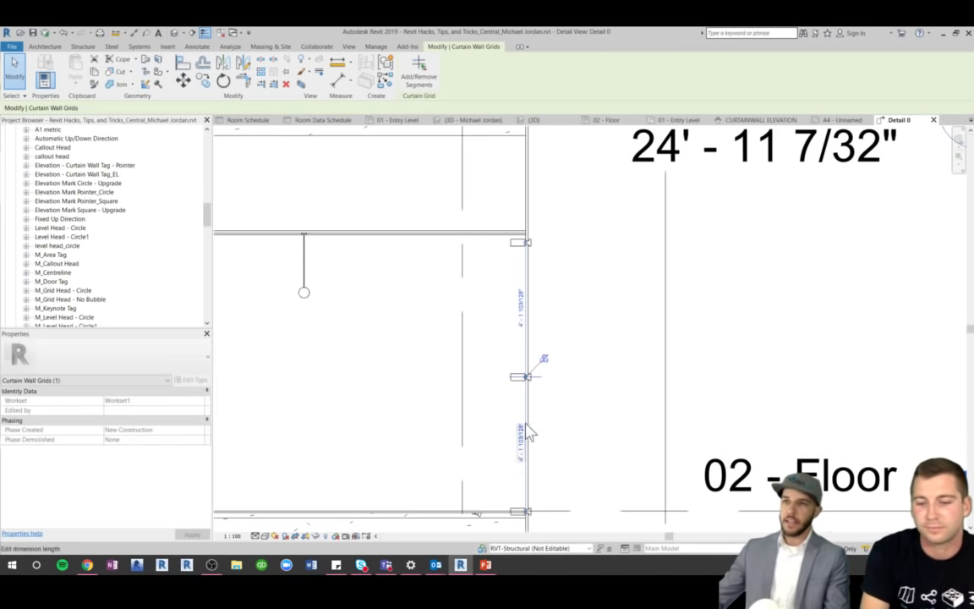
# Place a 203x133x30UB universal beam detail component at the curtain wall mullion
pyautogui.click(197, 46)
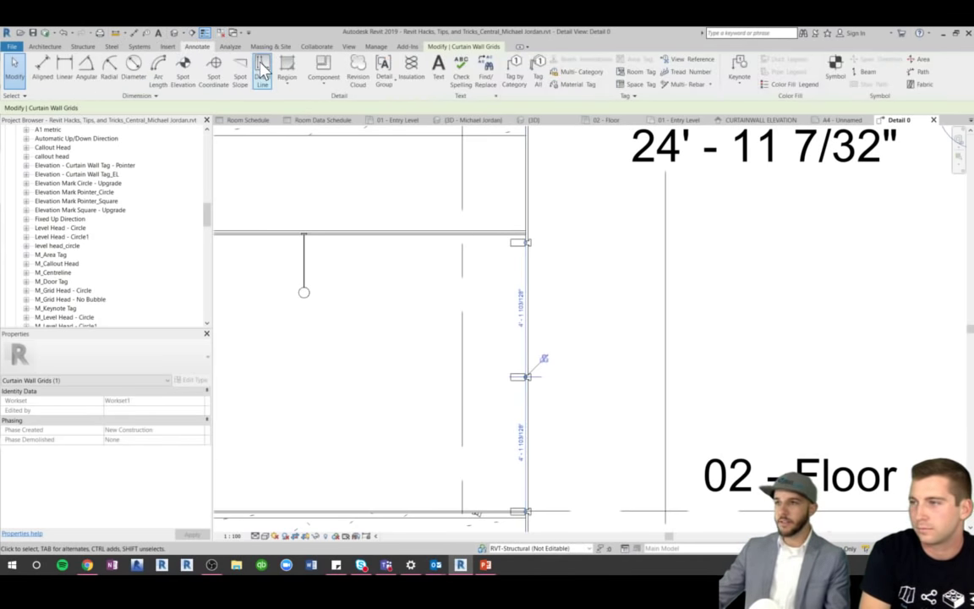
pyautogui.click(292, 63)
pyautogui.click(117, 364)
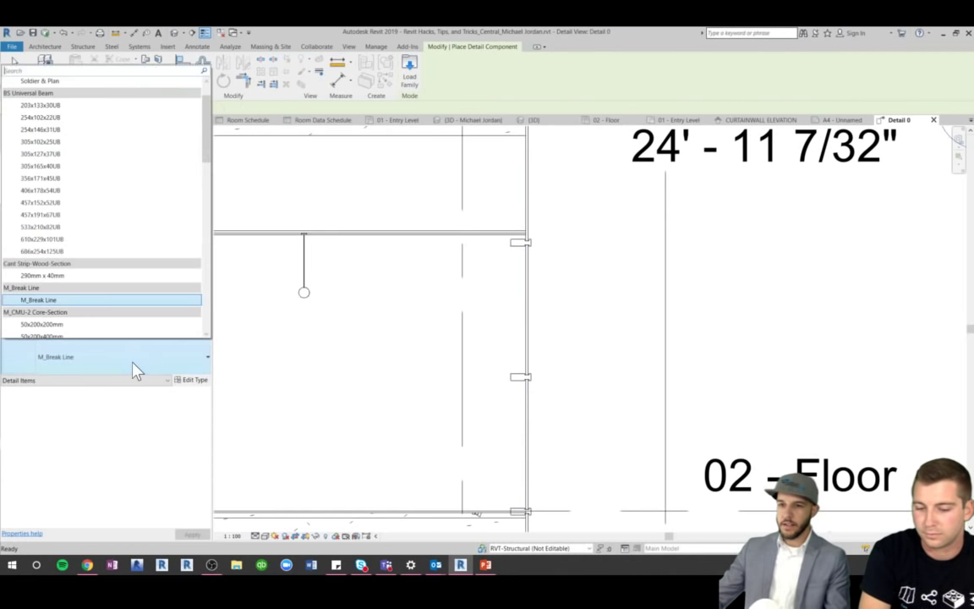
pyautogui.scroll(1, 61, 214)
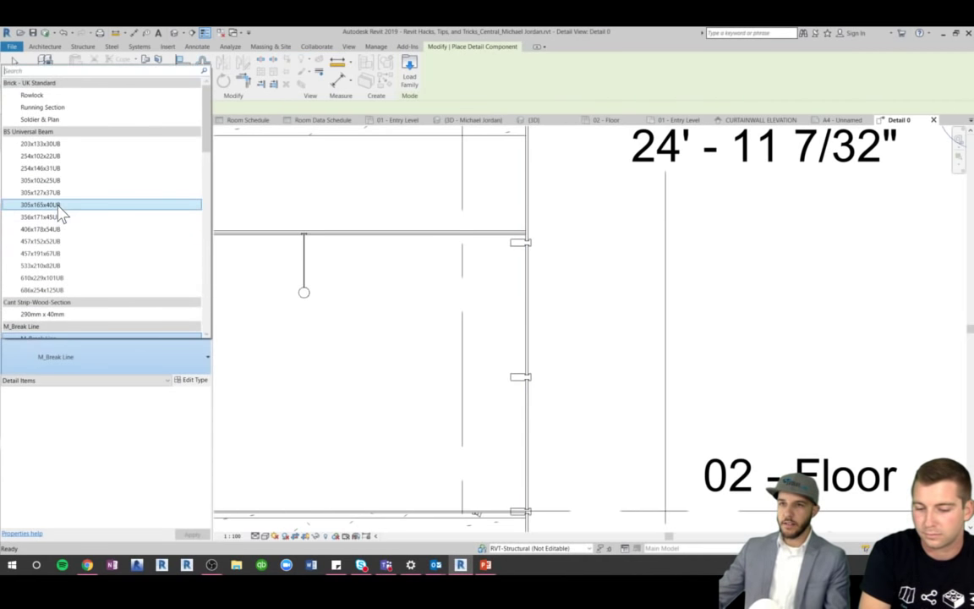
pyautogui.click(56, 144)
pyautogui.click(511, 264)
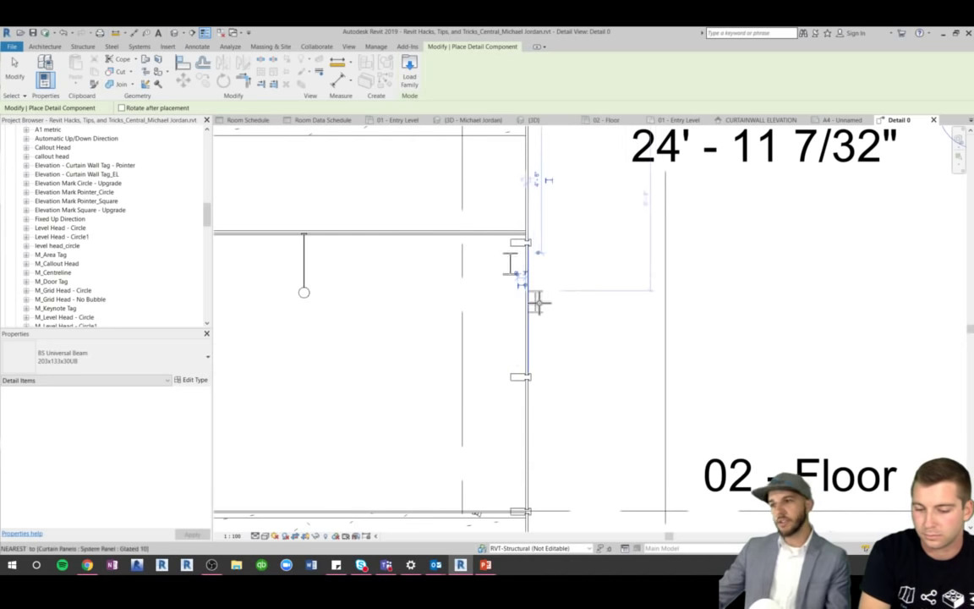
# Place a 290mm x 40mm wood cant strip section in the detail, then select the beam
pyautogui.click(85, 355)
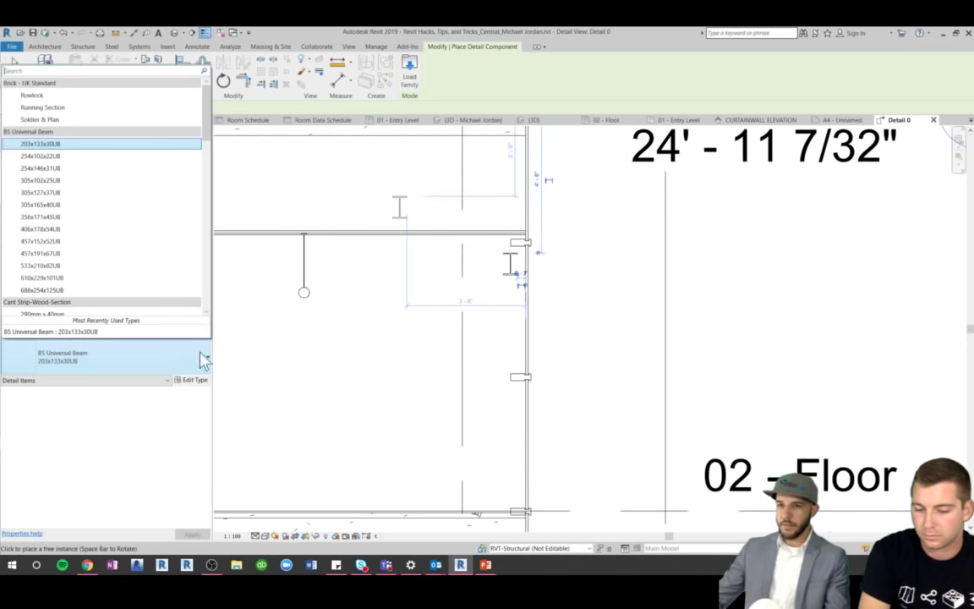
pyautogui.scroll(-2, 74, 245)
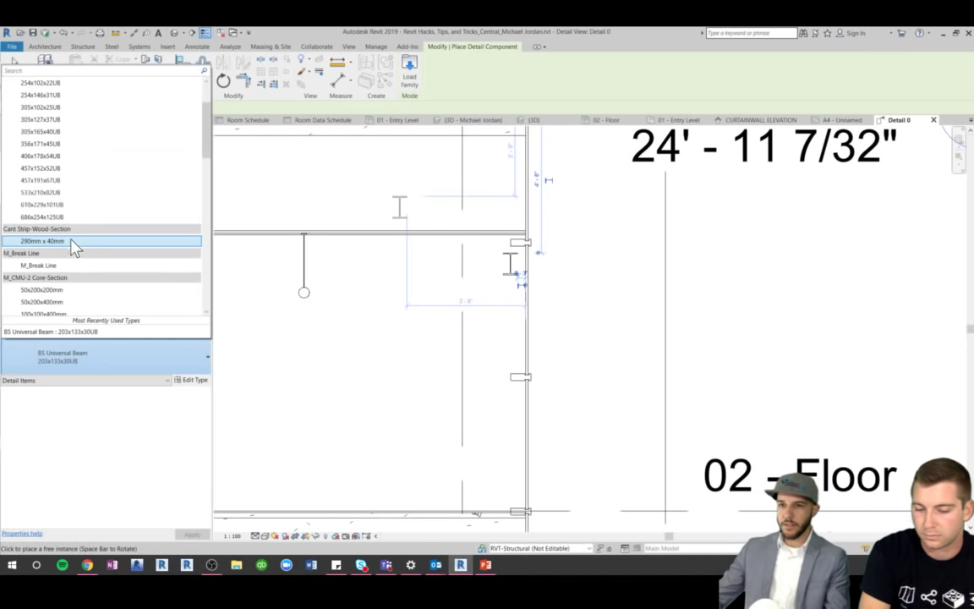
pyautogui.click(58, 243)
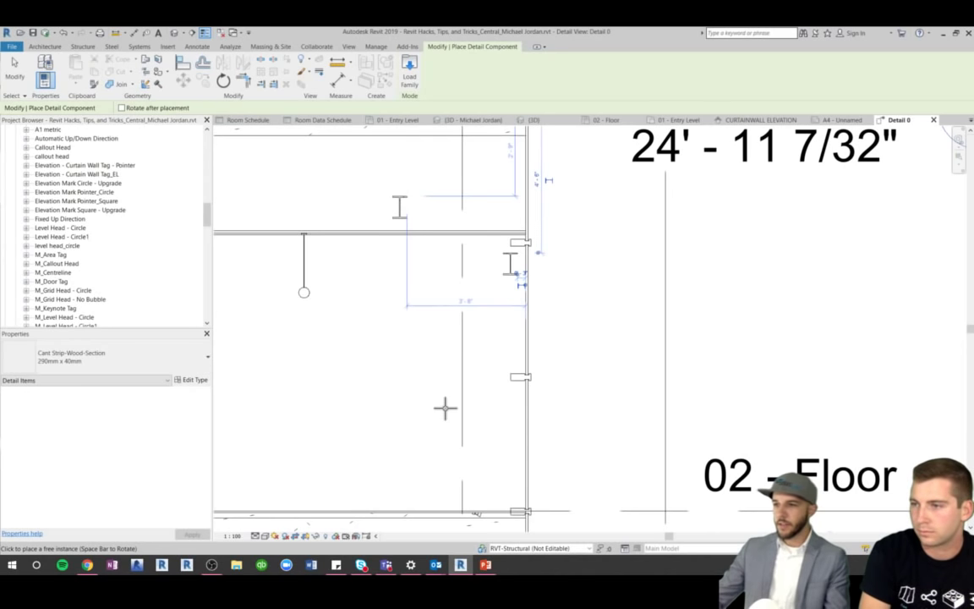
pyautogui.click(437, 406)
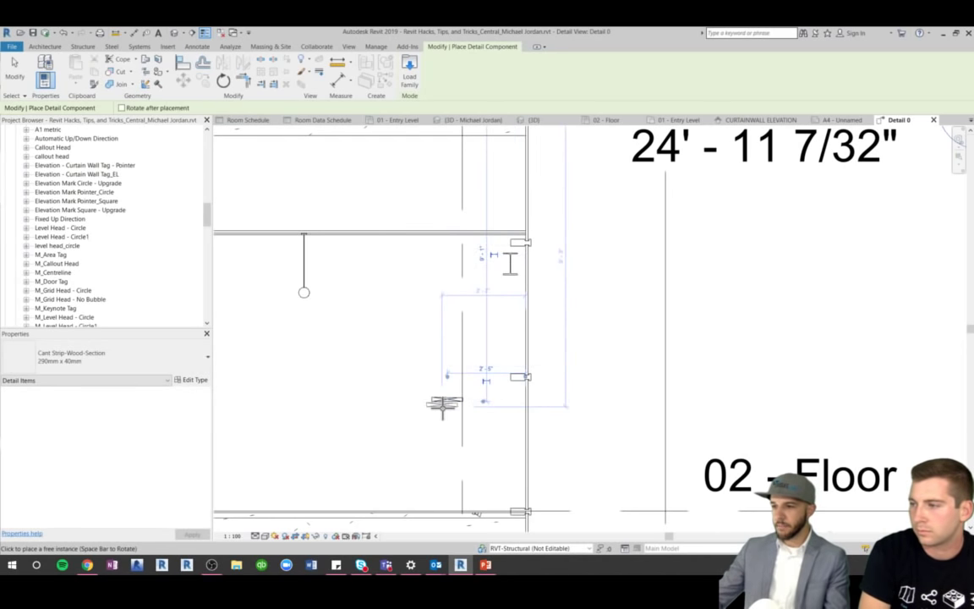
pyautogui.press('Escape')
pyautogui.press('Escape')
pyautogui.click(510, 266)
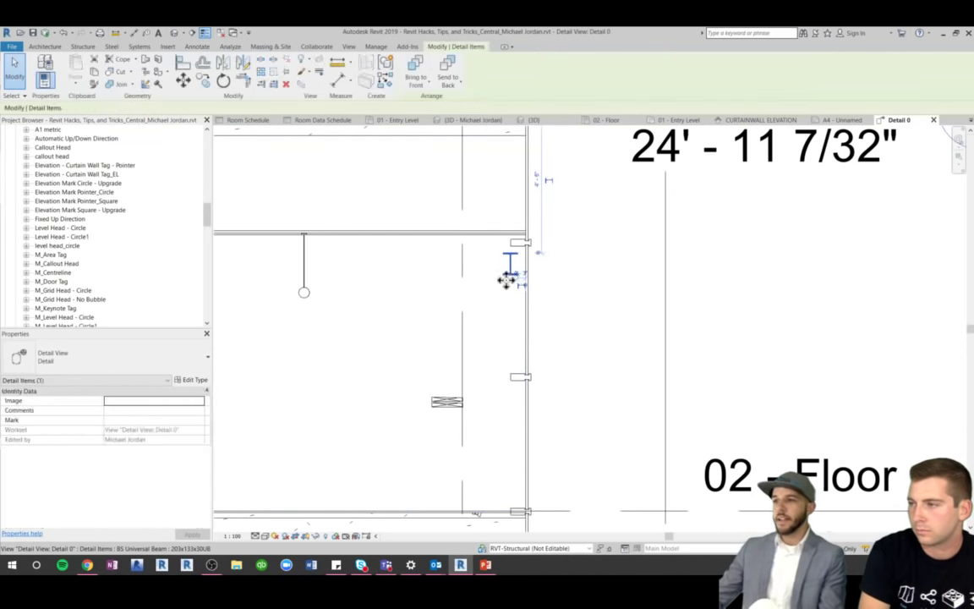
pyautogui.scroll(3, 507, 275)
# Move the horizontal curtain grid line up and bring the cant strip to the mullion
pyautogui.press('Escape')
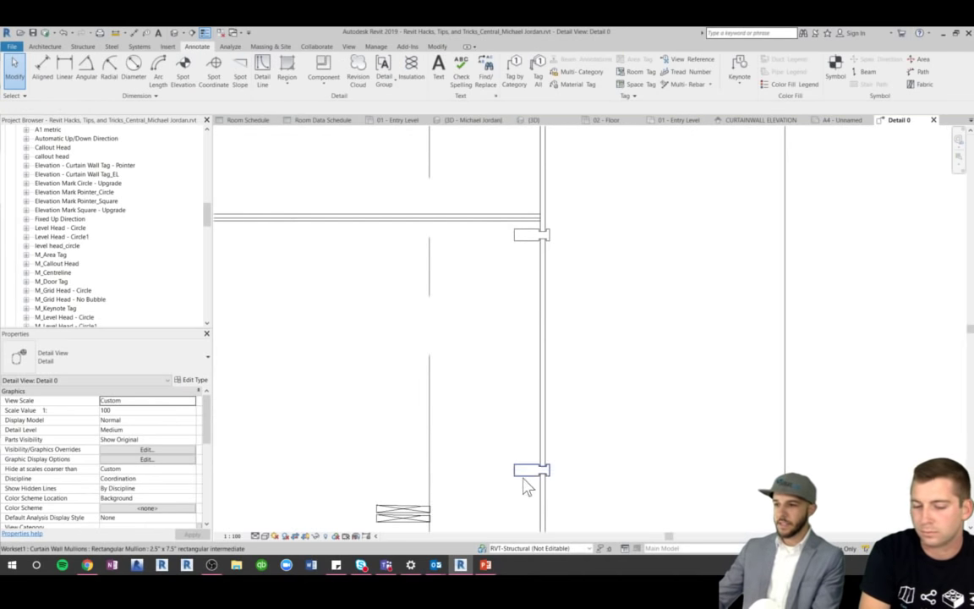
pyautogui.scroll(3, 514, 467)
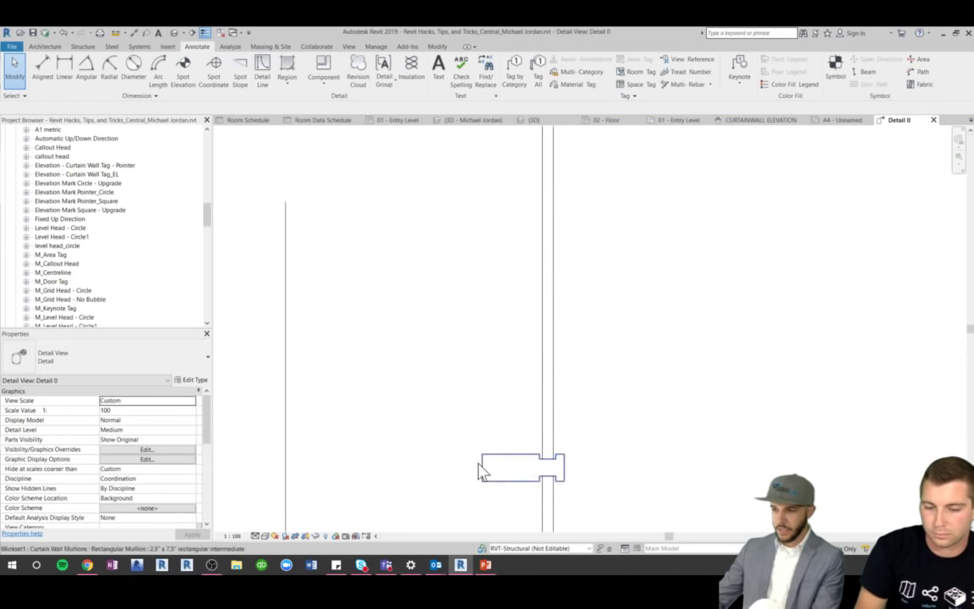
pyautogui.click(487, 466)
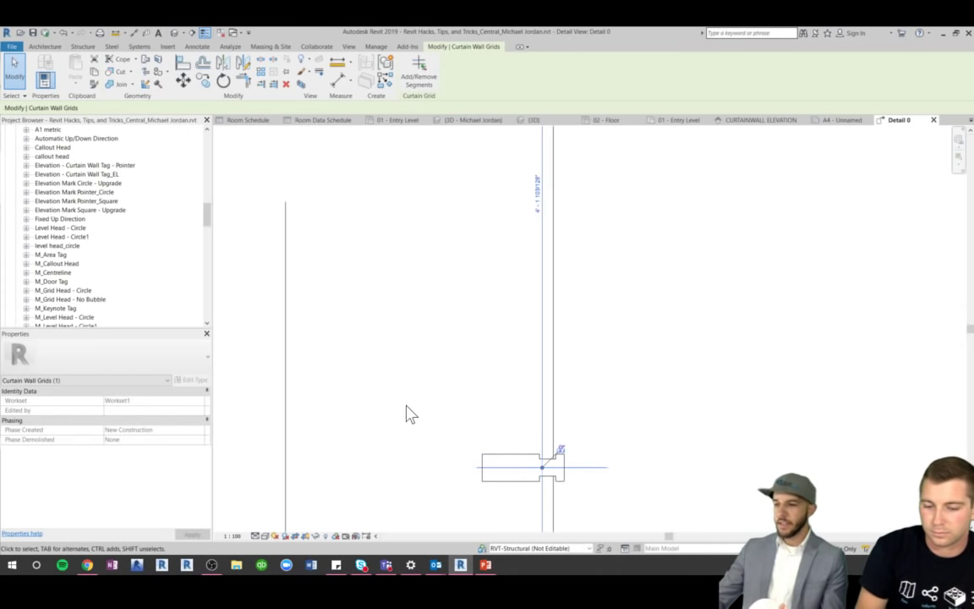
pyautogui.moveTo(491, 467); pyautogui.dragTo(498, 385)
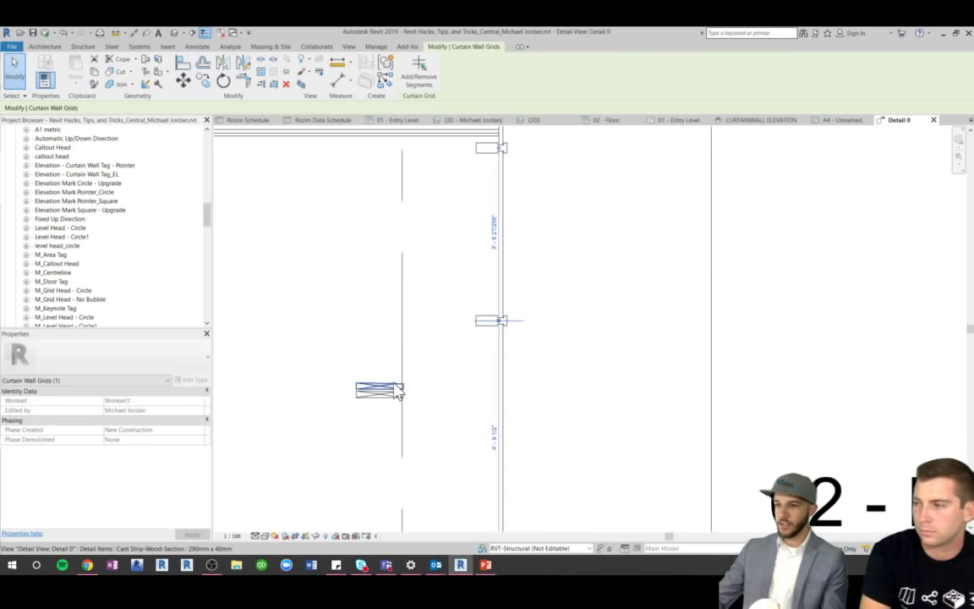
pyautogui.moveTo(379, 390)
pyautogui.mouseDown()
pyautogui.moveTo(435, 352)
pyautogui.moveTo(464, 355)
pyautogui.moveTo(481, 334)
pyautogui.mouseUp()
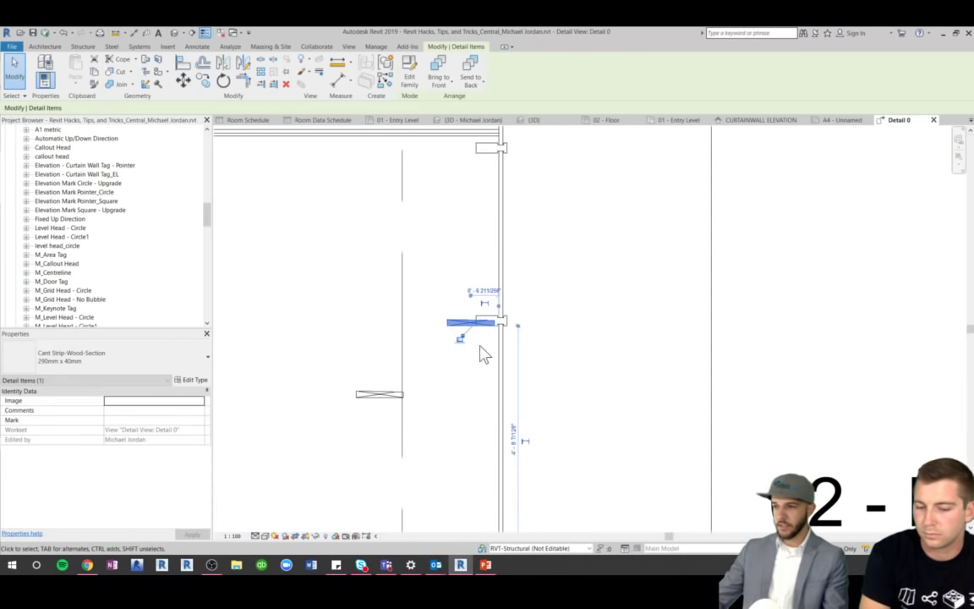
pyautogui.click(479, 384)
# Align (AL) the cant strip edge to the curtain grid line and lock it
pyautogui.press('a')
pyautogui.press('l')
pyautogui.scroll(3, 494, 334)
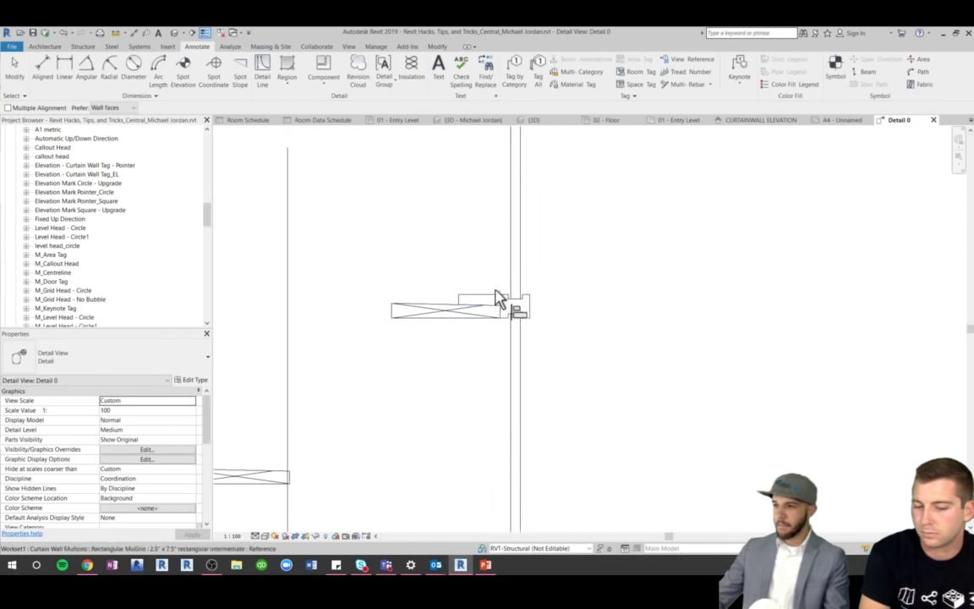
pyautogui.scroll(3, 478, 304)
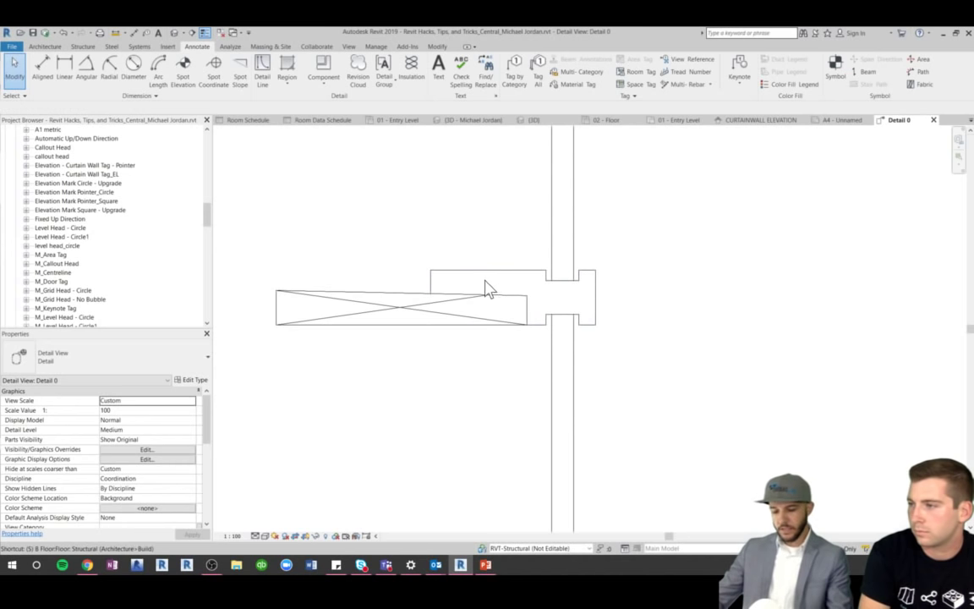
pyautogui.press('a')
pyautogui.press('l')
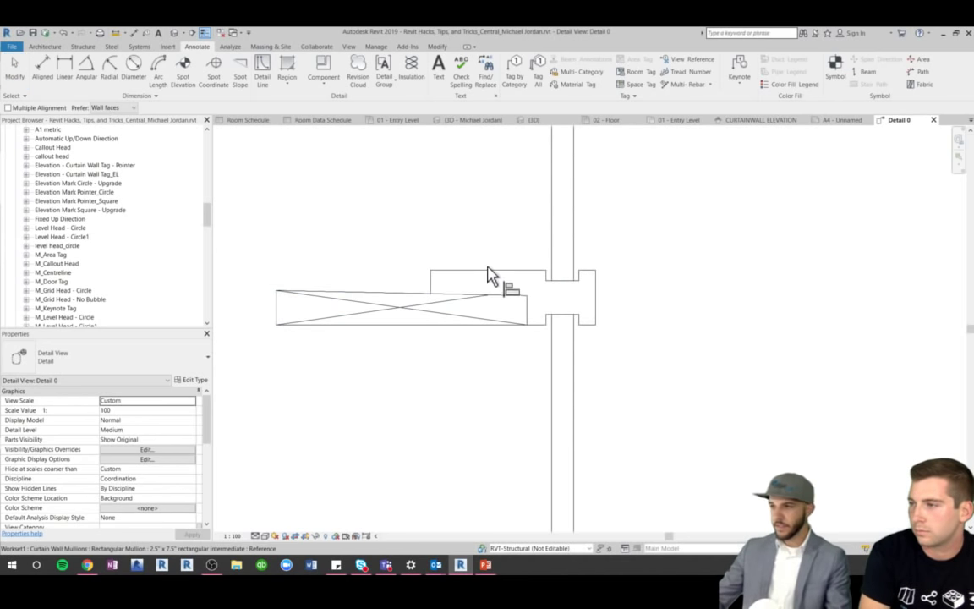
pyautogui.scroll(-2, 507, 325)
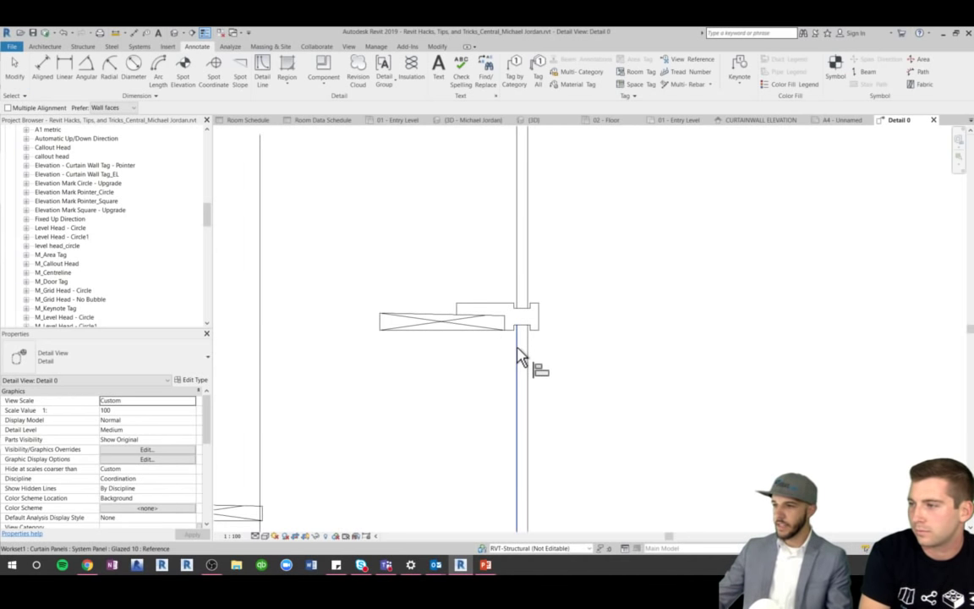
pyautogui.click(509, 323)
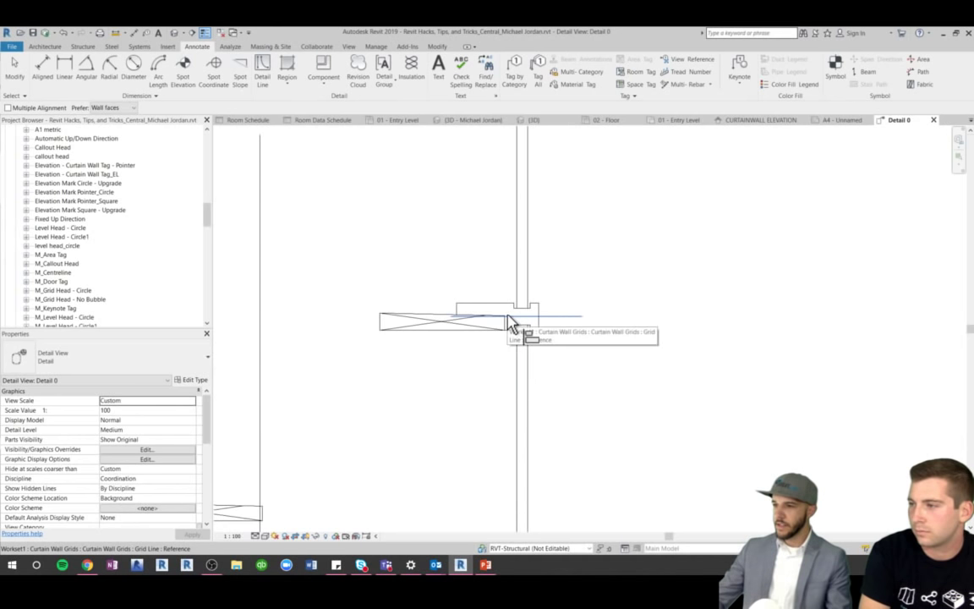
pyautogui.click(450, 332)
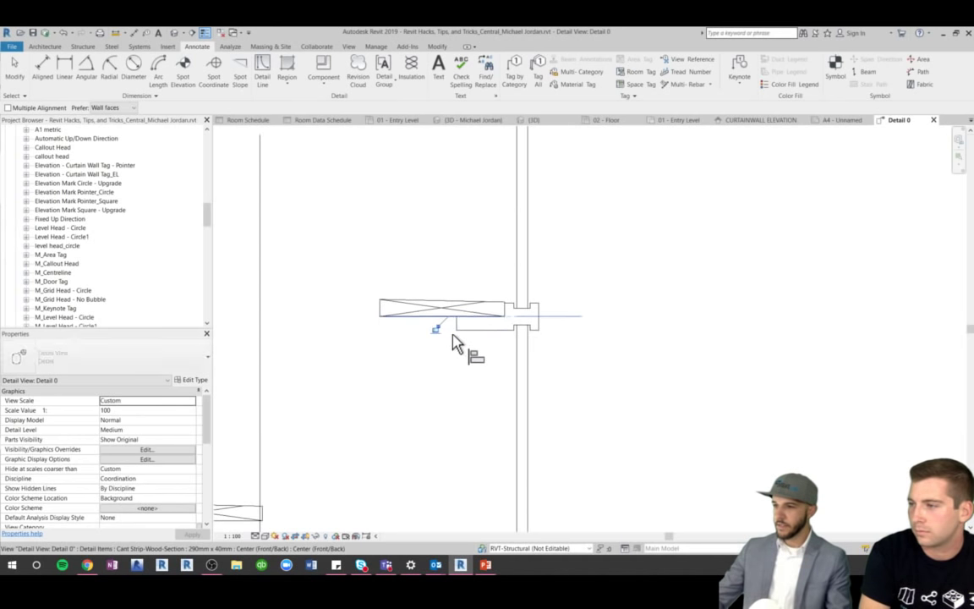
pyautogui.press('Escape')
pyautogui.press('Escape')
# Drag the grid line up to show the locked strip follows, then delete the strip
pyautogui.click(559, 318)
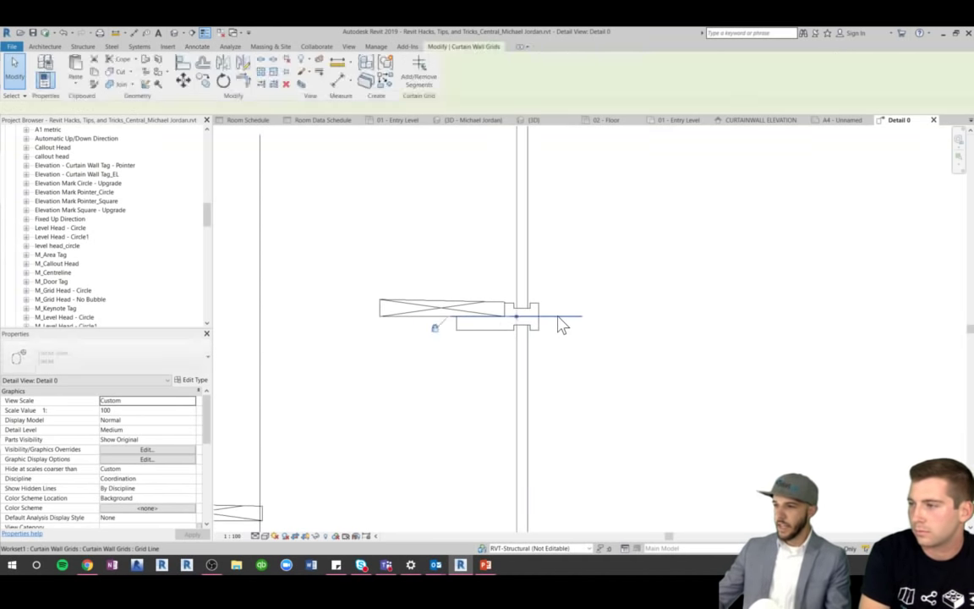
pyautogui.moveTo(559, 309); pyautogui.dragTo(563, 267)
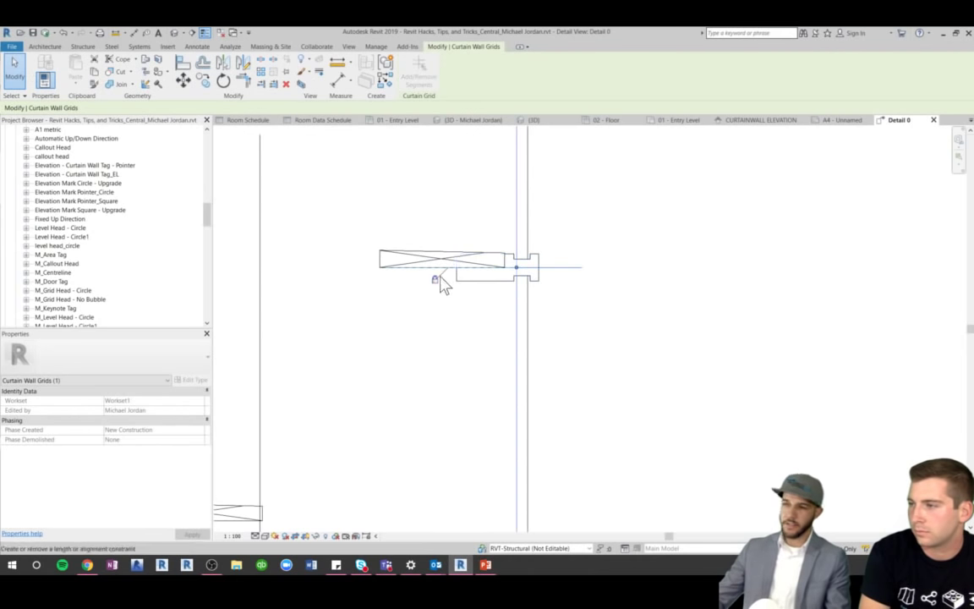
pyautogui.click(408, 264)
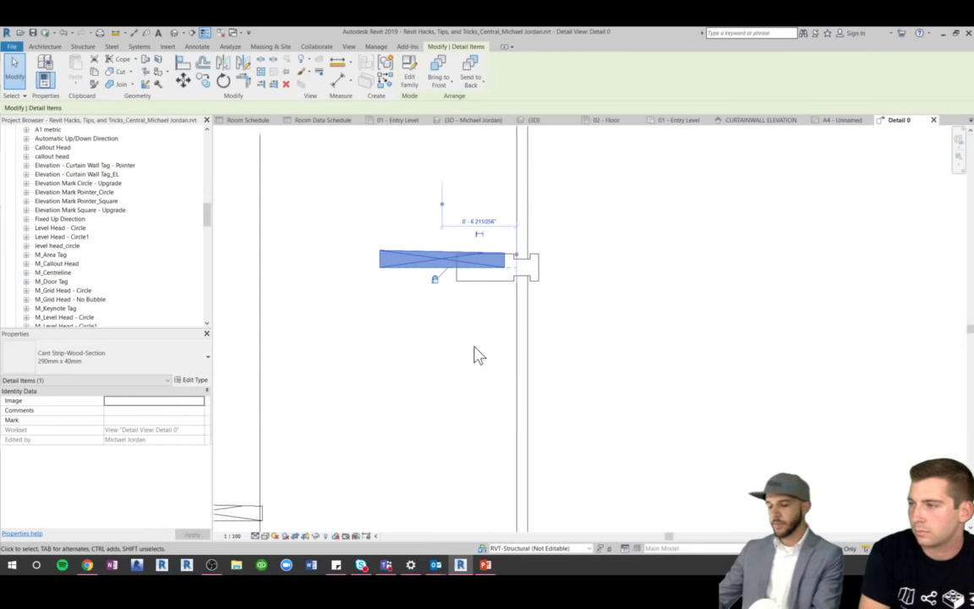
pyautogui.press('Delete')
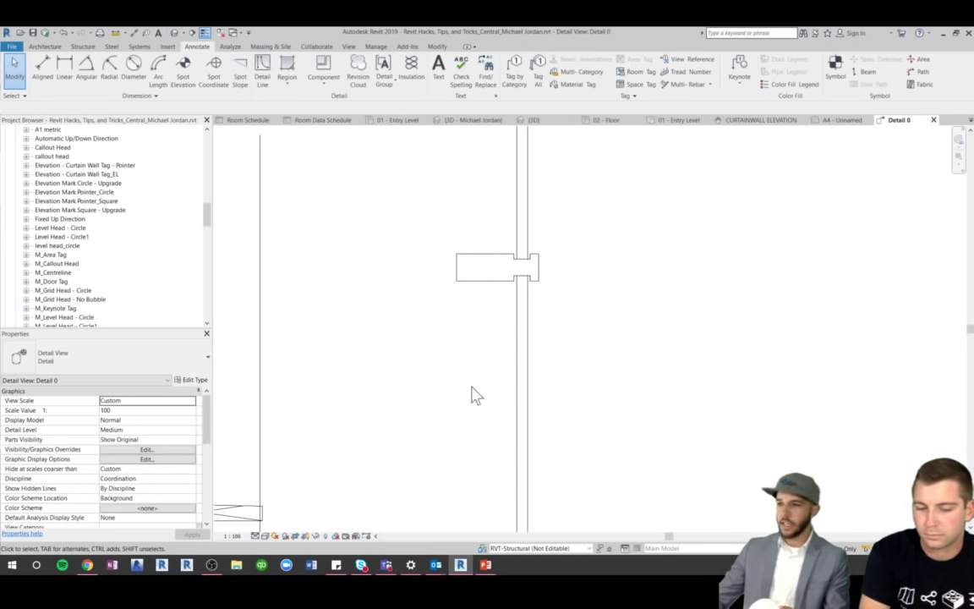
# Set the view's detail level to Fine to show the mullion profile
pyautogui.click(479, 280)
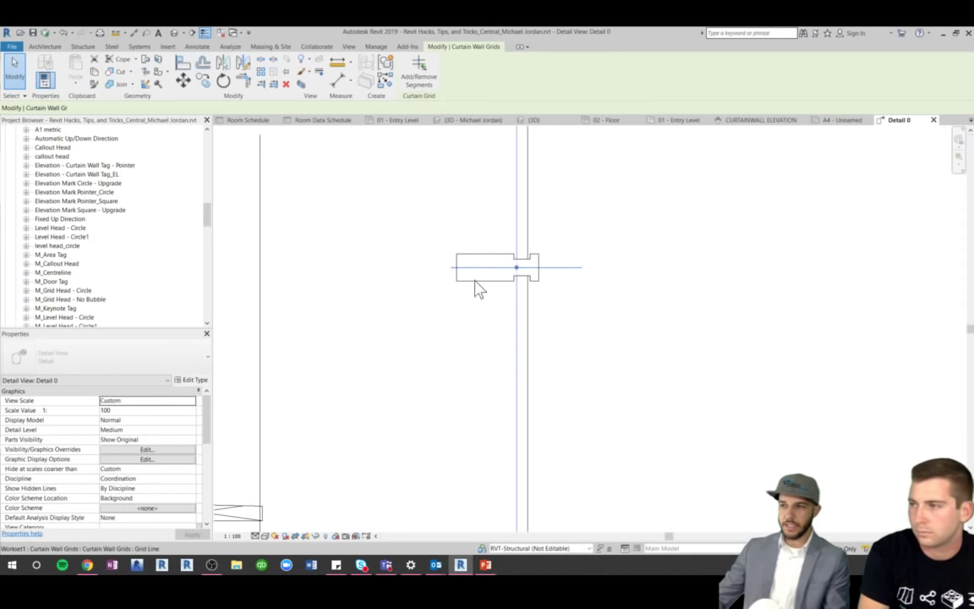
pyautogui.click(255, 536)
pyautogui.click(266, 525)
pyautogui.scroll(4, 471, 243)
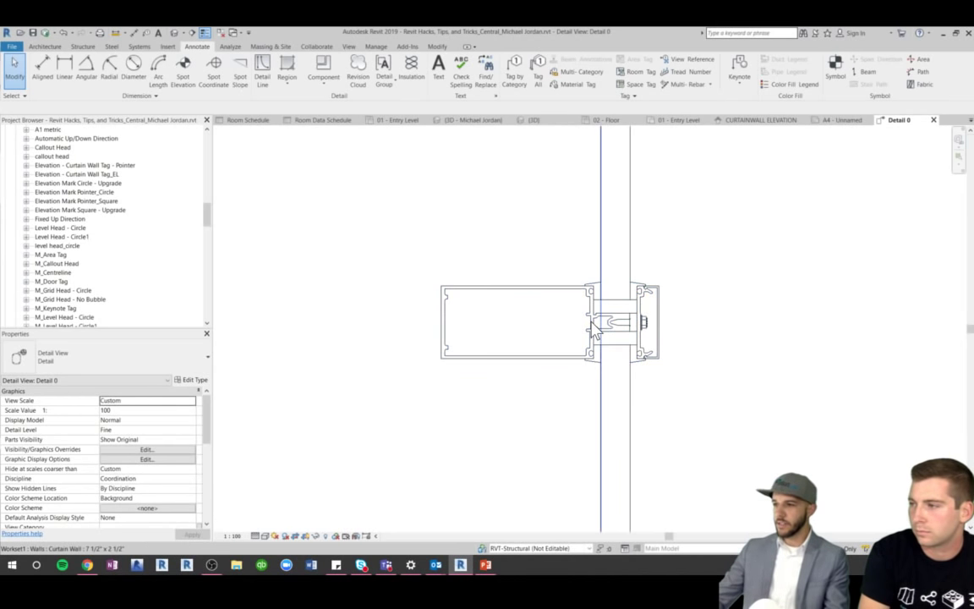
# Drag the horizontal curtain grid line down the wall
pyautogui.click(669, 327)
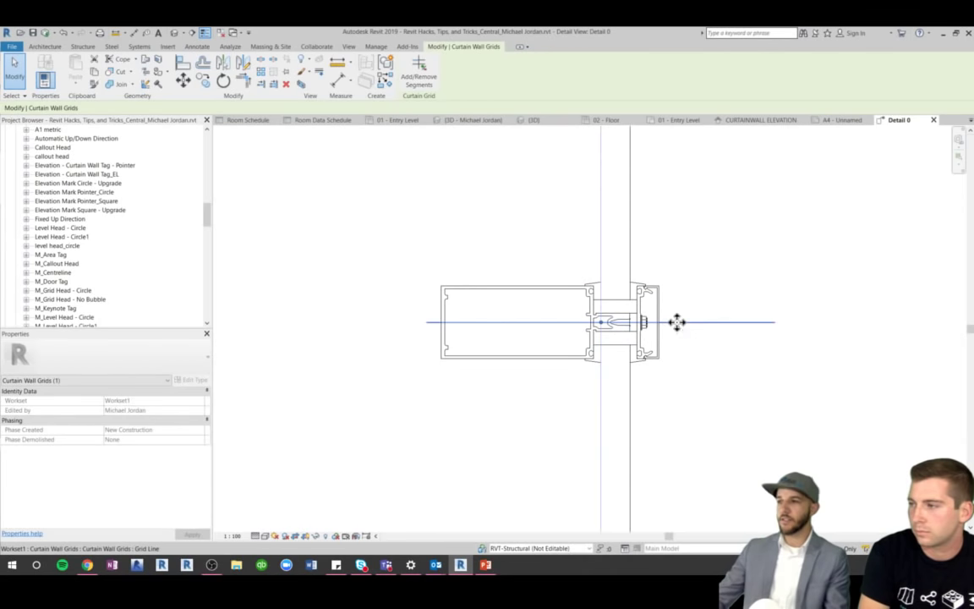
pyautogui.scroll(-4, 426, 320)
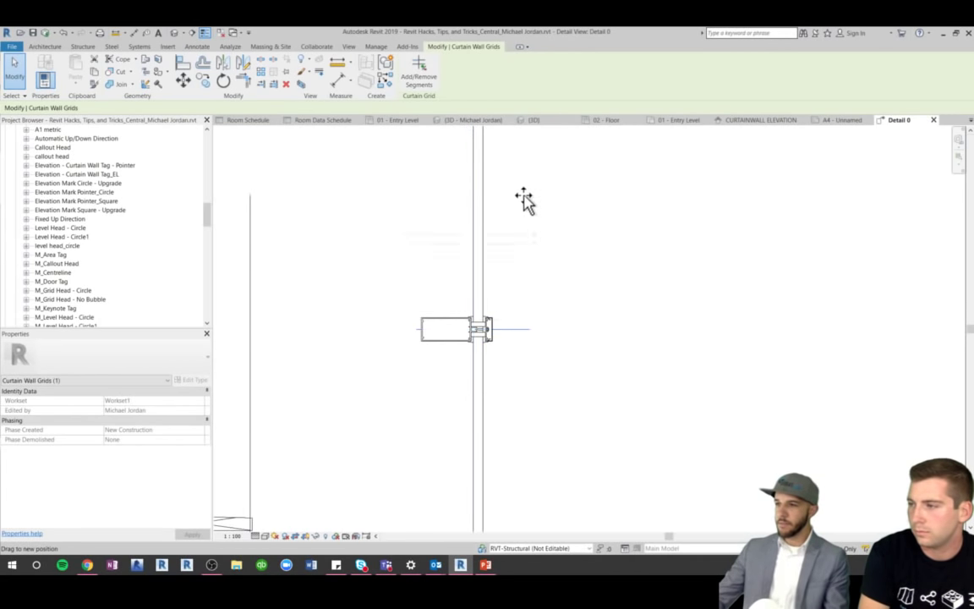
pyautogui.keyDown('ctrl'); pyautogui.scroll(-3, 537, 300); pyautogui.keyUp('ctrl')
pyautogui.scroll(-2, 525, 278)
pyautogui.scroll(1, 527, 257)
pyautogui.moveTo(527, 257); pyautogui.dragTo(532, 462)
pyautogui.scroll(-3, 464, 391)
pyautogui.scroll(3, 503, 403)
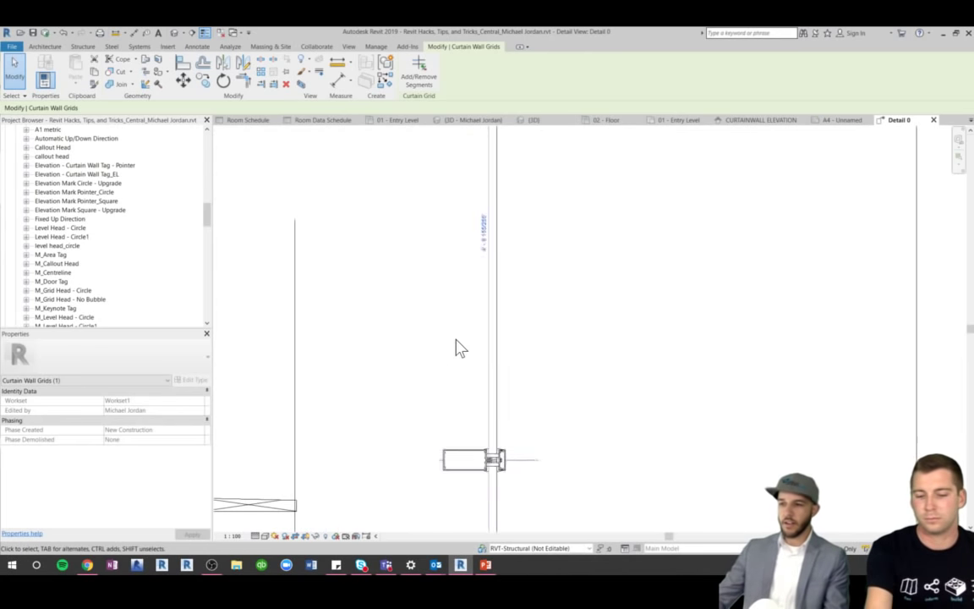
pyautogui.scroll(-2, 469, 397)
pyautogui.scroll(4, 461, 405)
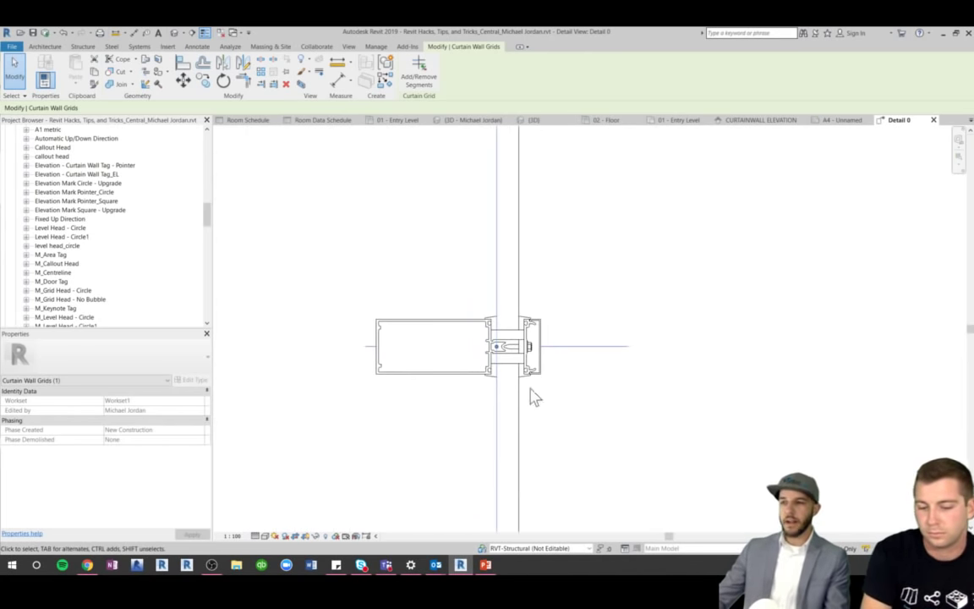
# Check the mullion selection and recentre the view on the mullion
pyautogui.click(576, 359)
pyautogui.click(550, 354)
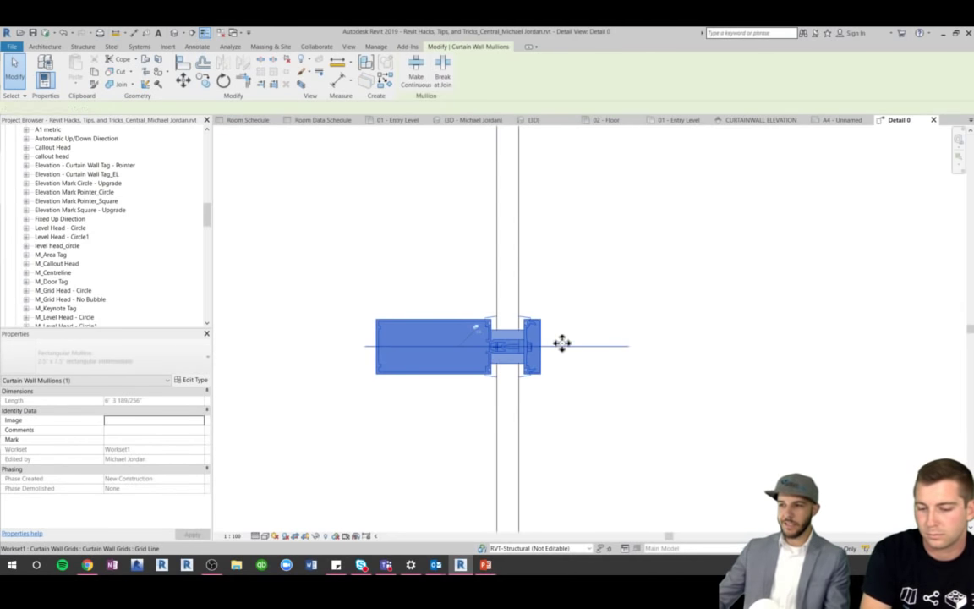
pyautogui.click(581, 270)
pyautogui.moveTo(579, 342); pyautogui.dragTo(579, 257, button='middle')
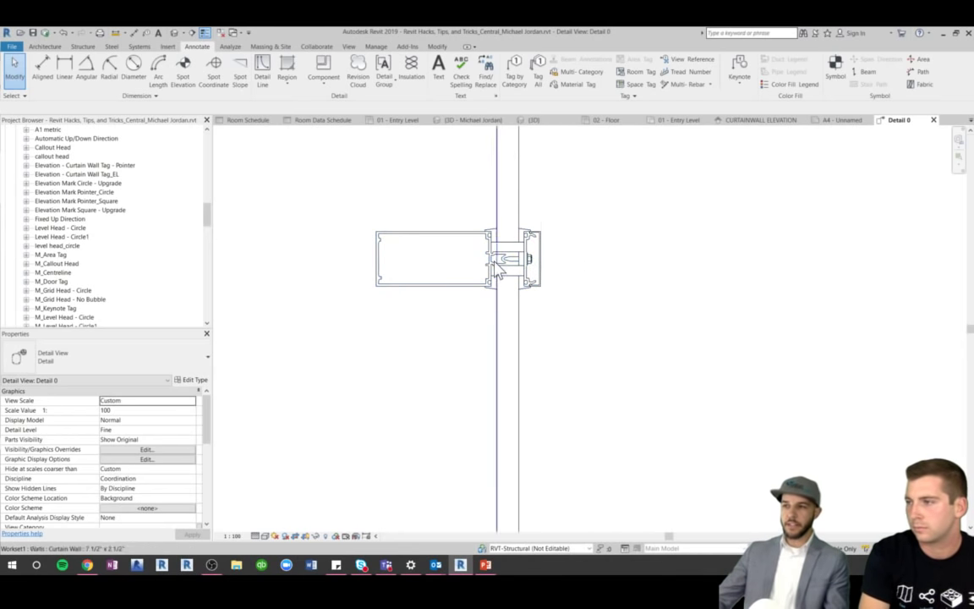
# Drag the curtain grid line and its mullion lower on the wall
pyautogui.click(583, 261)
pyautogui.moveTo(570, 259); pyautogui.dragTo(561, 329)
pyautogui.click(572, 293)
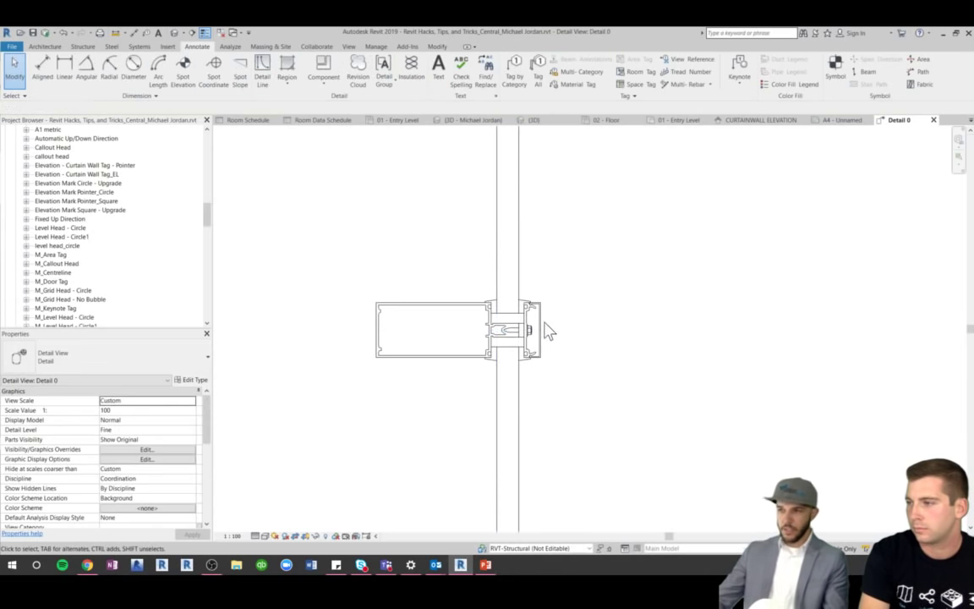
# Expand the Profiles family category in the Project Browser
pyautogui.click(446, 319)
pyautogui.click(352, 274)
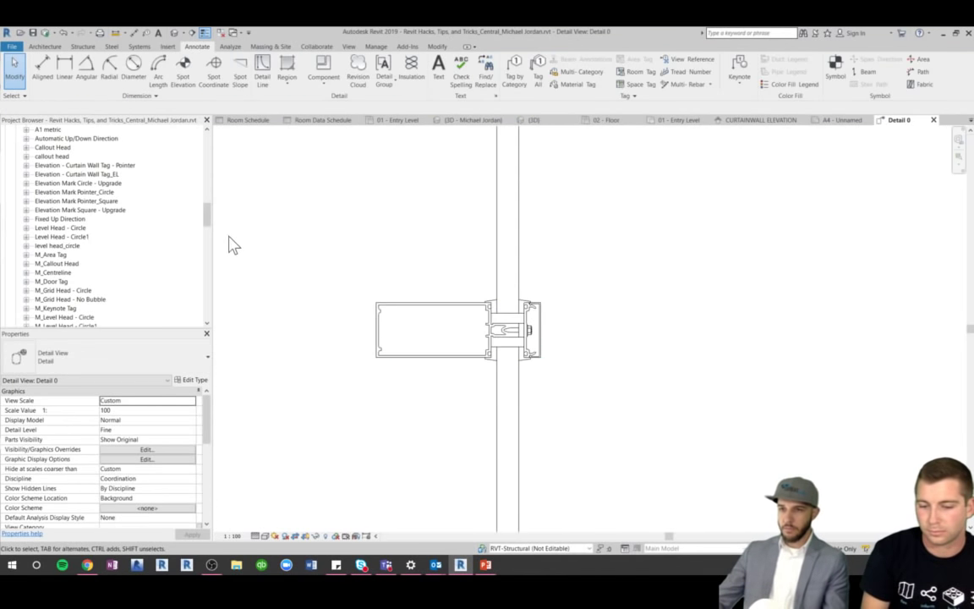
pyautogui.moveTo(210, 222)
pyautogui.mouseDown()
pyautogui.moveTo(211, 272)
pyautogui.moveTo(231, 309)
pyautogui.mouseUp()
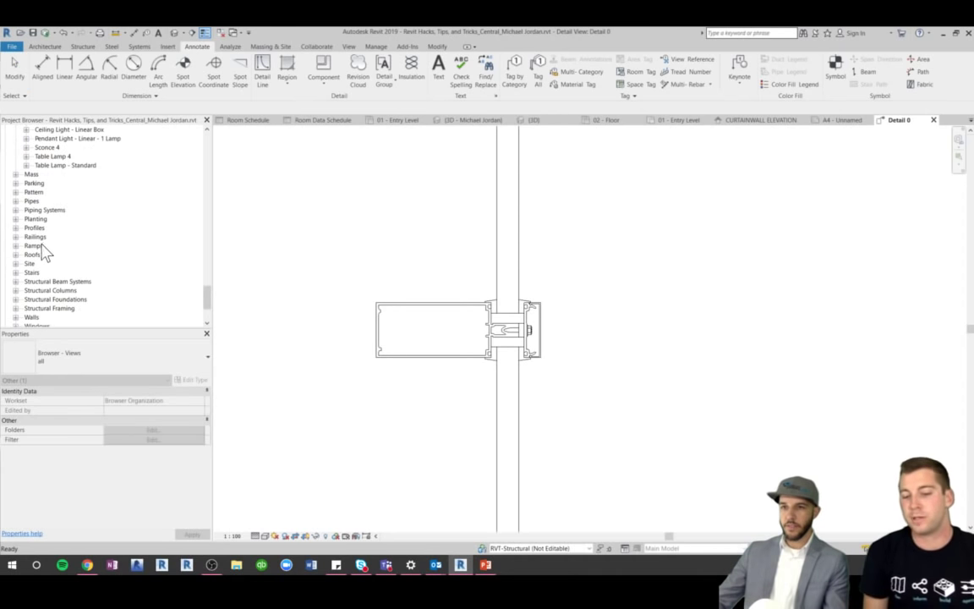
pyautogui.click(15, 227)
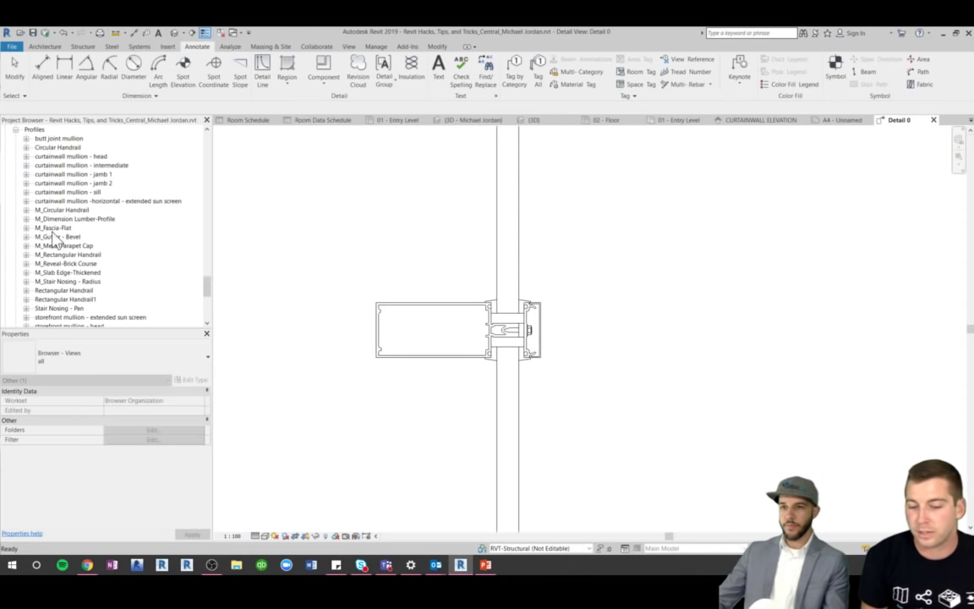
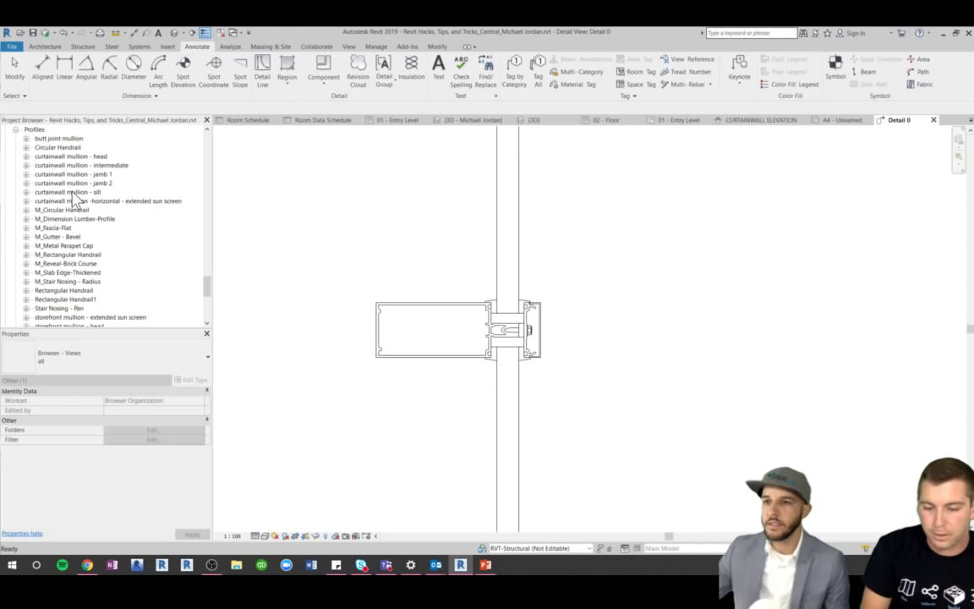
# Select curtainwall mullion - jamb 2 under Families > Profiles and open it in the family editor
pyautogui.click(82, 184)
pyautogui.rightClick(84, 189)
pyautogui.press('Escape')
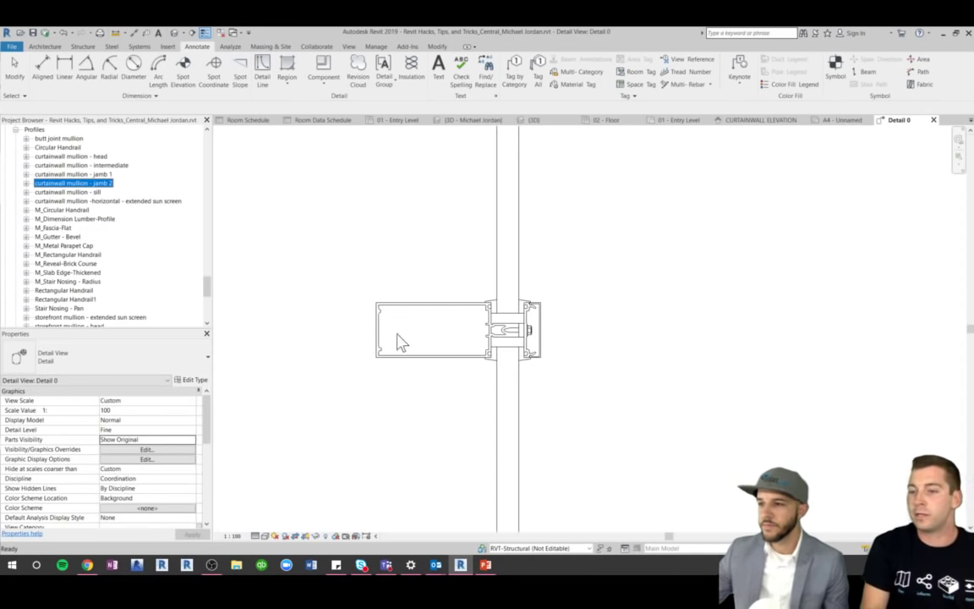
pyautogui.doubleClick(76, 183)
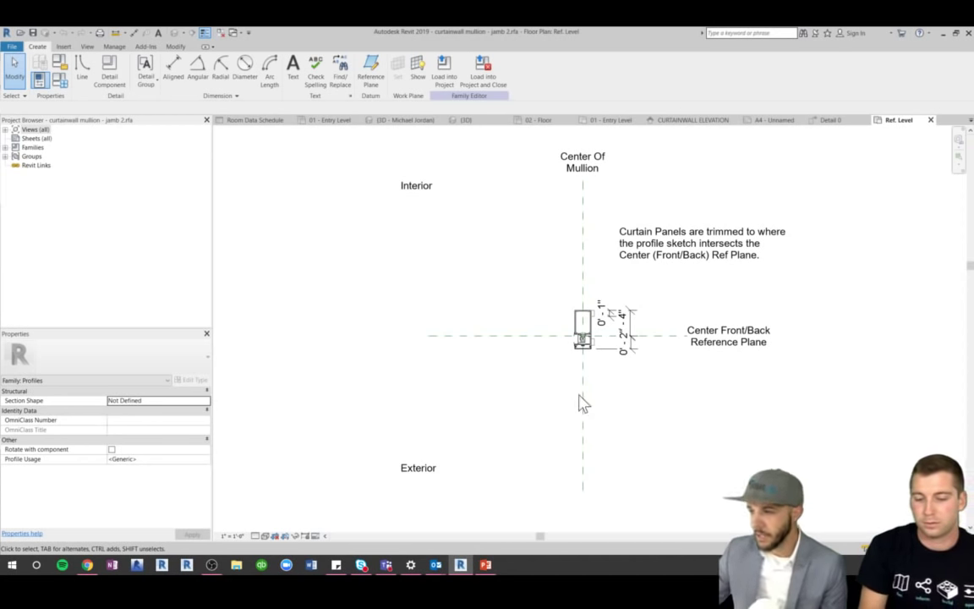
# Select the nested mullion detail and review Family Category and Parameters for the Profiles category
pyautogui.scroll(3, 583, 330)
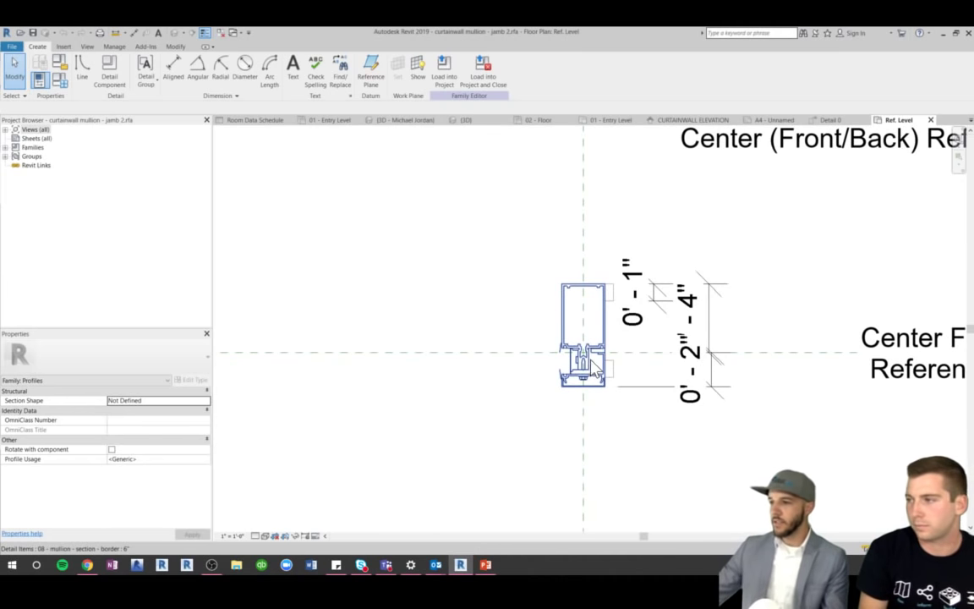
pyautogui.click(587, 356)
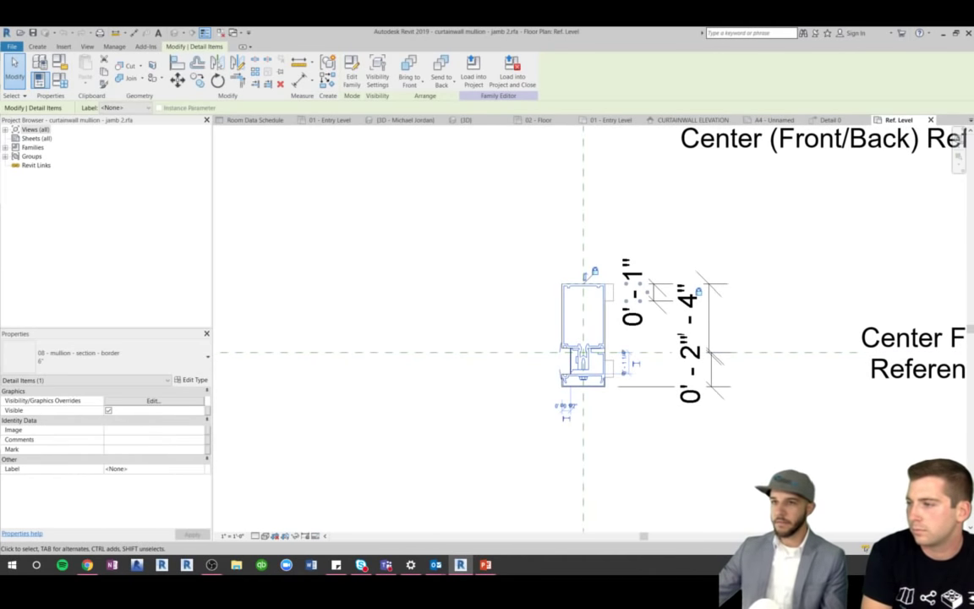
pyautogui.click(58, 62)
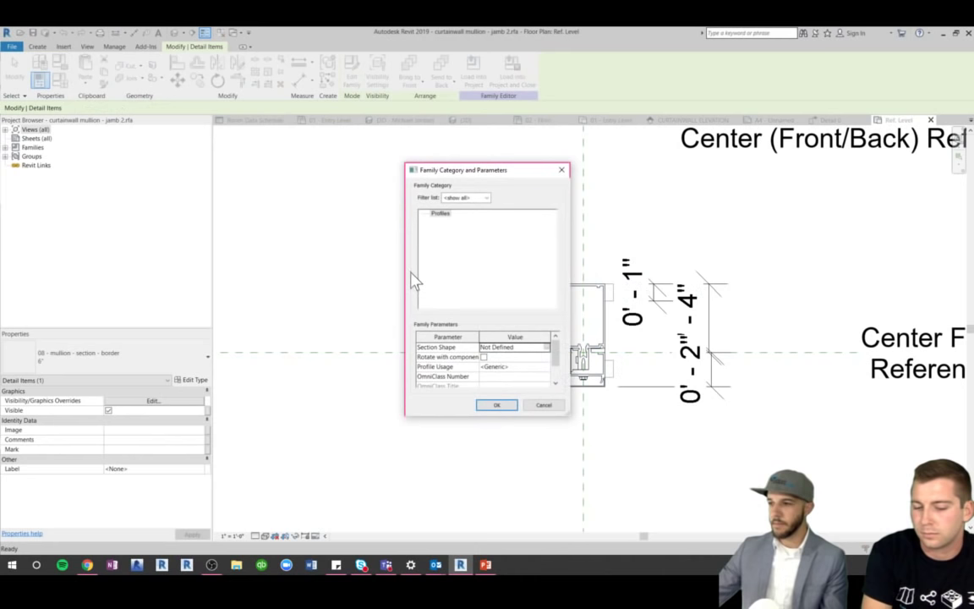
pyautogui.click(442, 215)
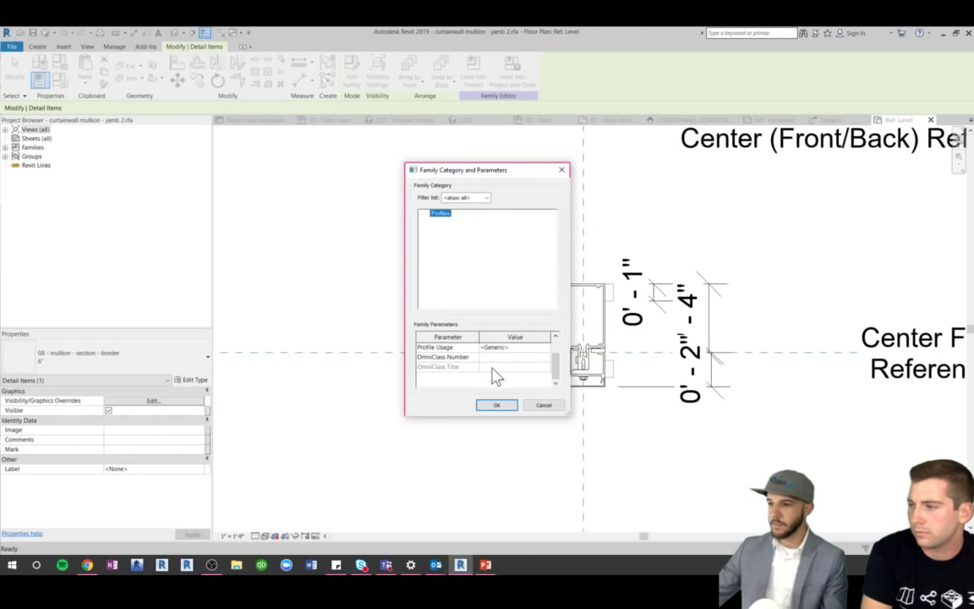
pyautogui.click(508, 407)
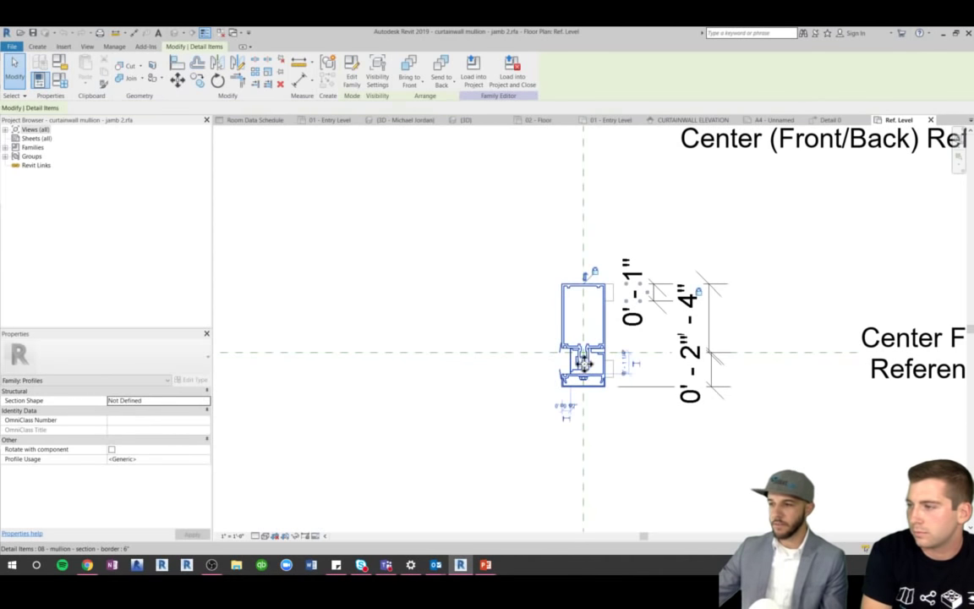
# Switch the nested mullion detail's type to 7 1/2", then to 10"
pyautogui.moveTo(567, 391); pyautogui.dragTo(546, 370)
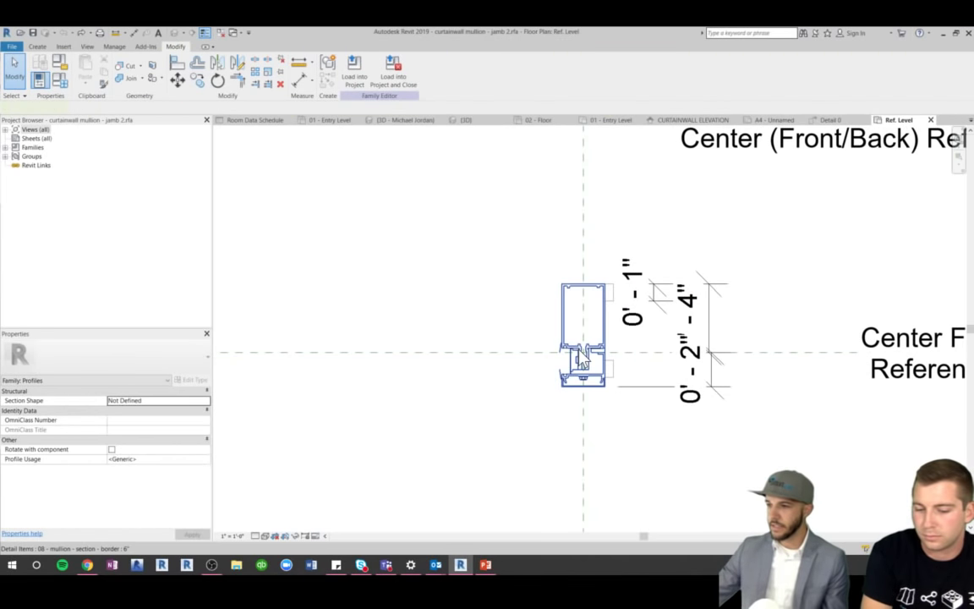
pyautogui.click(558, 365)
pyautogui.click(127, 355)
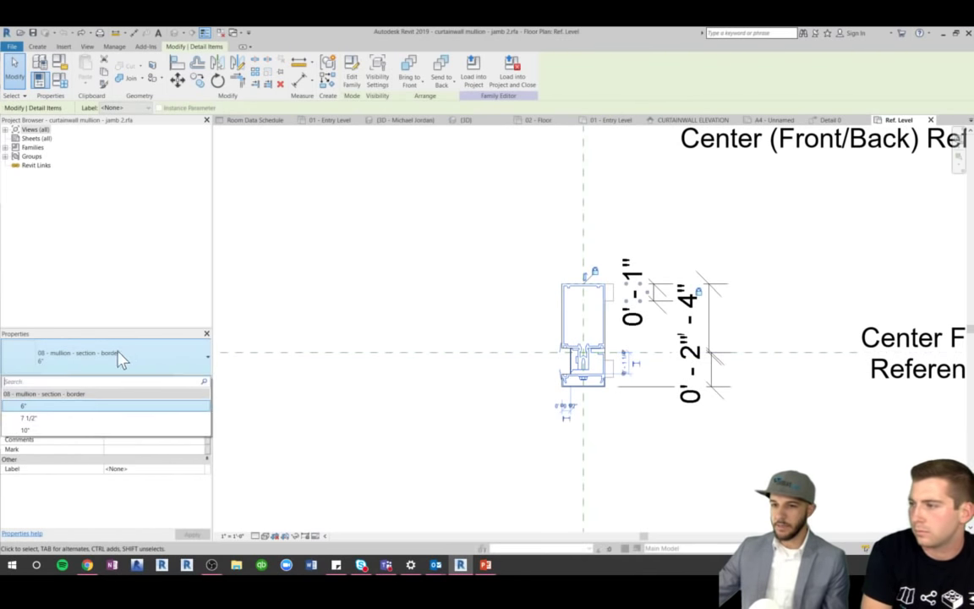
pyautogui.click(65, 423)
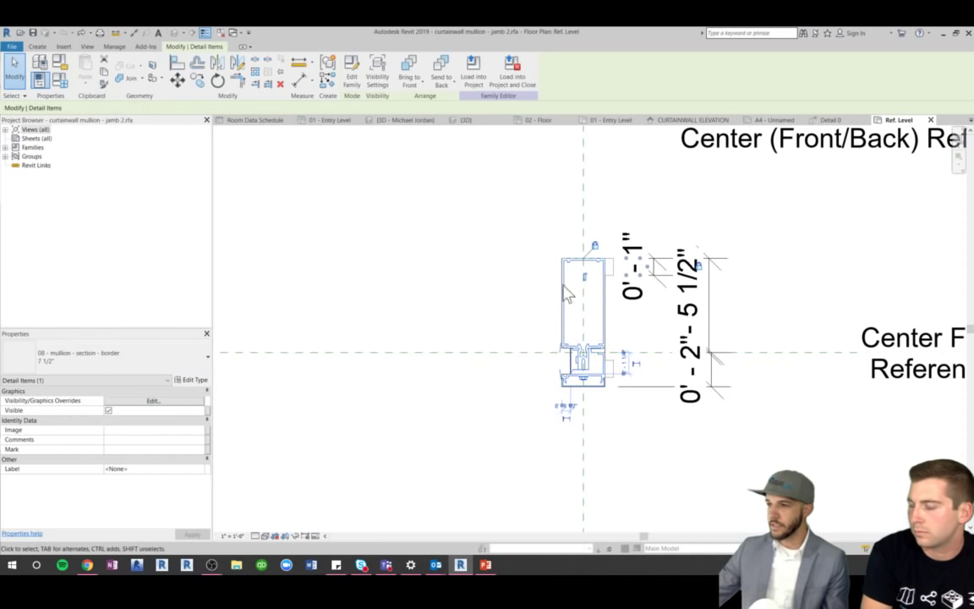
pyautogui.click(99, 355)
pyautogui.click(25, 429)
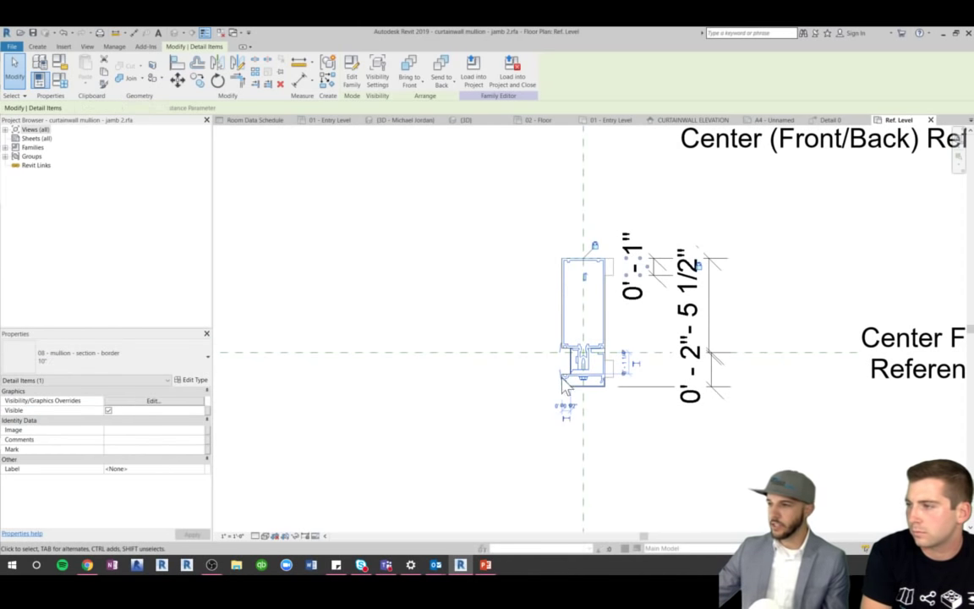
pyautogui.press('Escape')
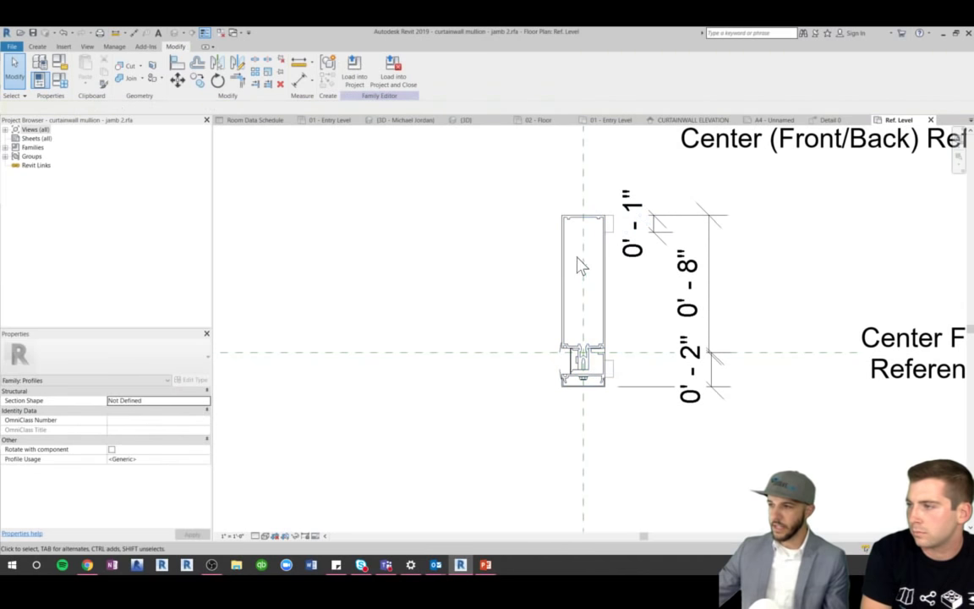
# Try moving the mullion detail left of the reference planes, then undo the move
pyautogui.click(583, 254)
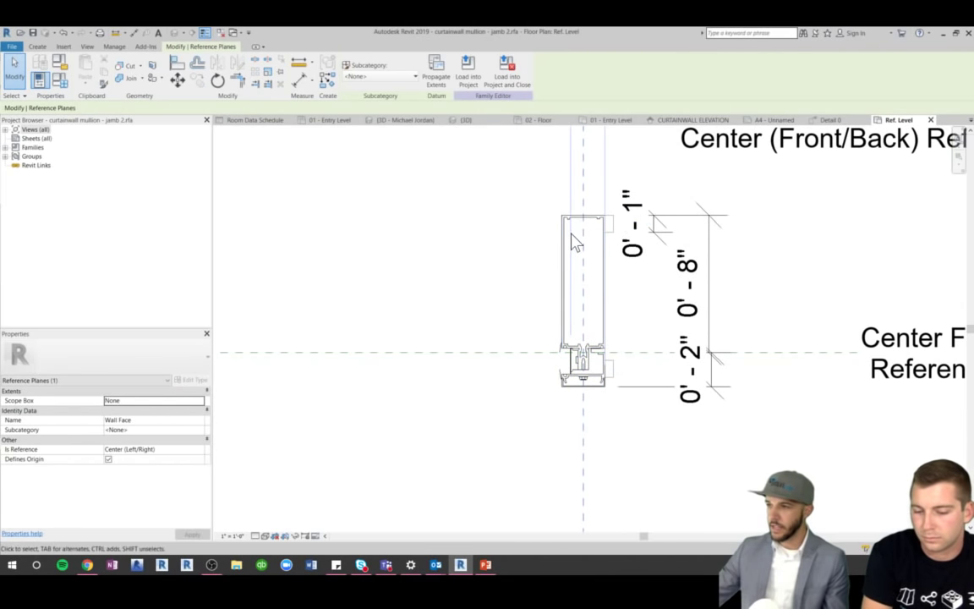
pyautogui.click(567, 237)
pyautogui.moveTo(567, 237); pyautogui.dragTo(423, 245)
pyautogui.click(656, 289)
pyautogui.scroll(3, 620, 387)
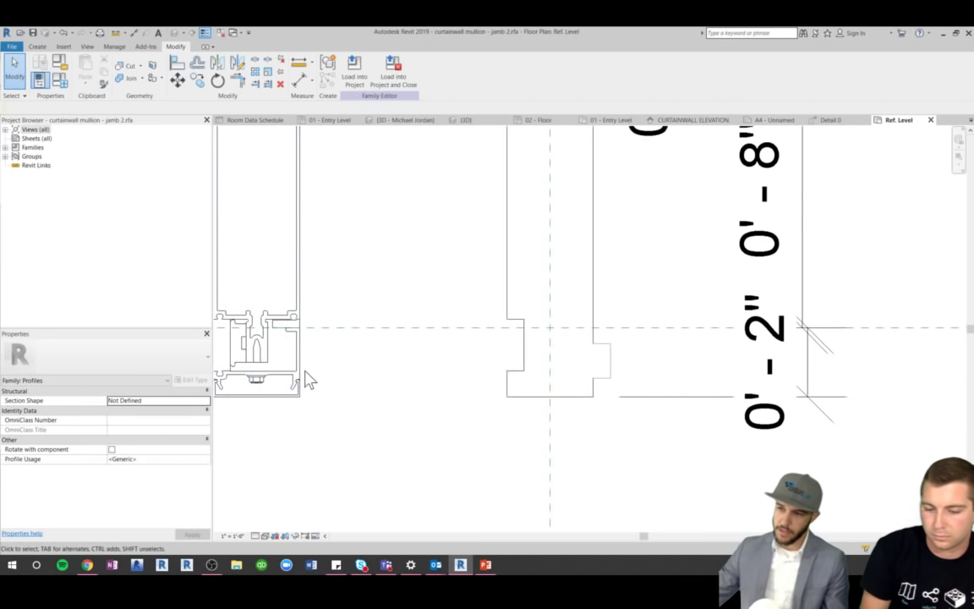
pyautogui.scroll(-2, 307, 374)
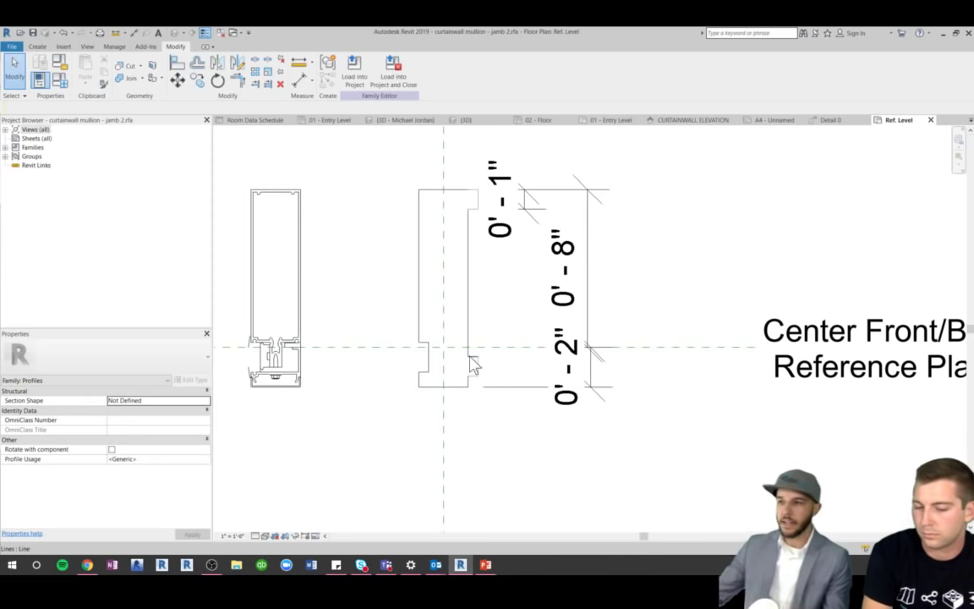
pyautogui.hotkey('ctrl', 'z')
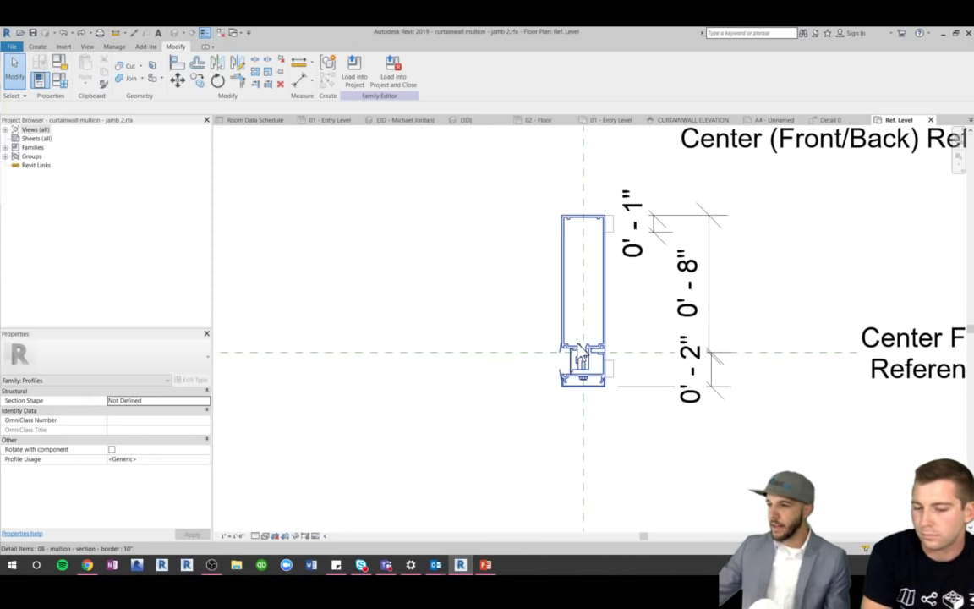
# Reselect the mullion detail and keep it at the 10" type
pyautogui.click(563, 279)
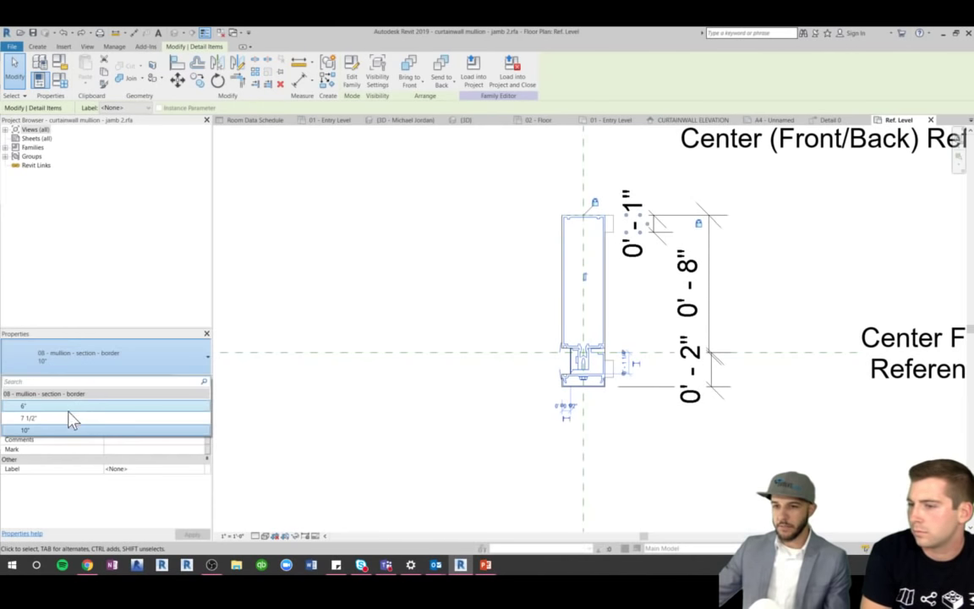
pyautogui.click(72, 418)
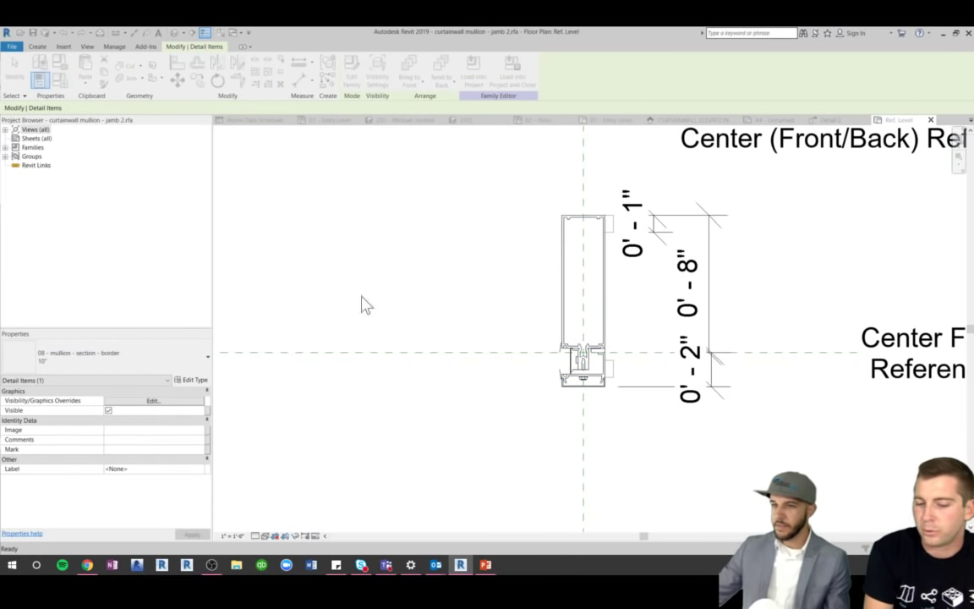
pyautogui.press('Escape')
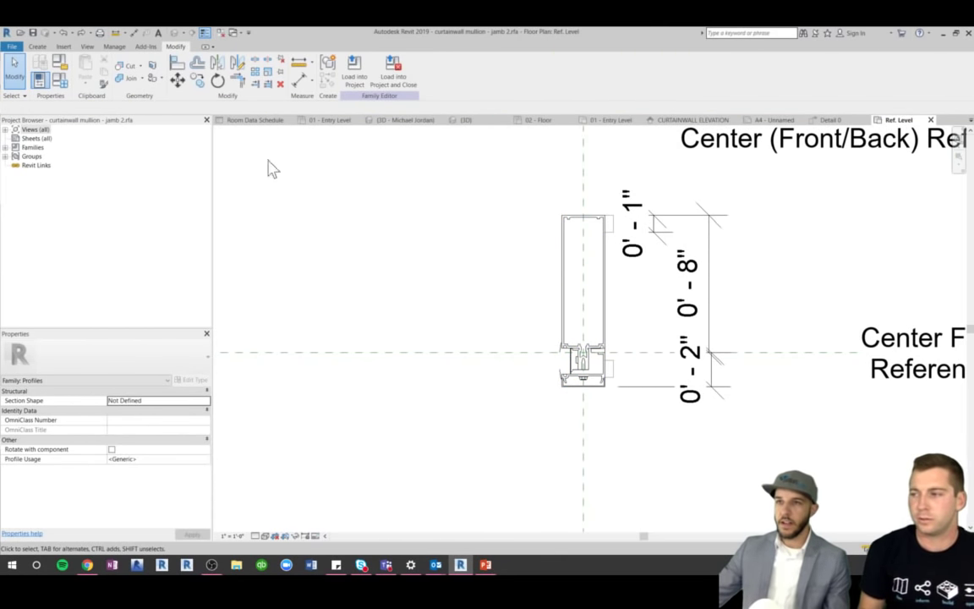
pyautogui.click(64, 48)
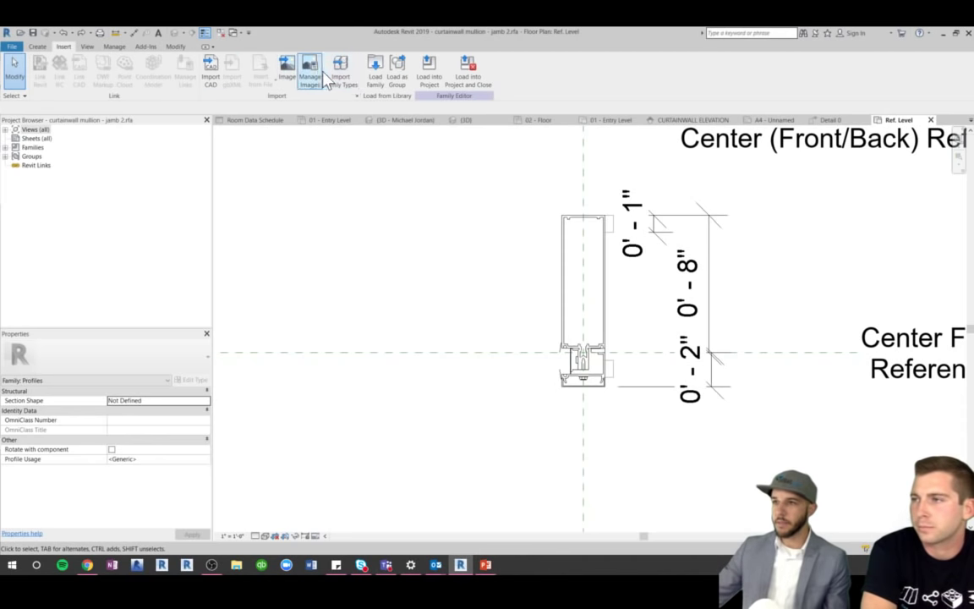
# Start Load Family, then cancel it without loading anything
pyautogui.click(378, 81)
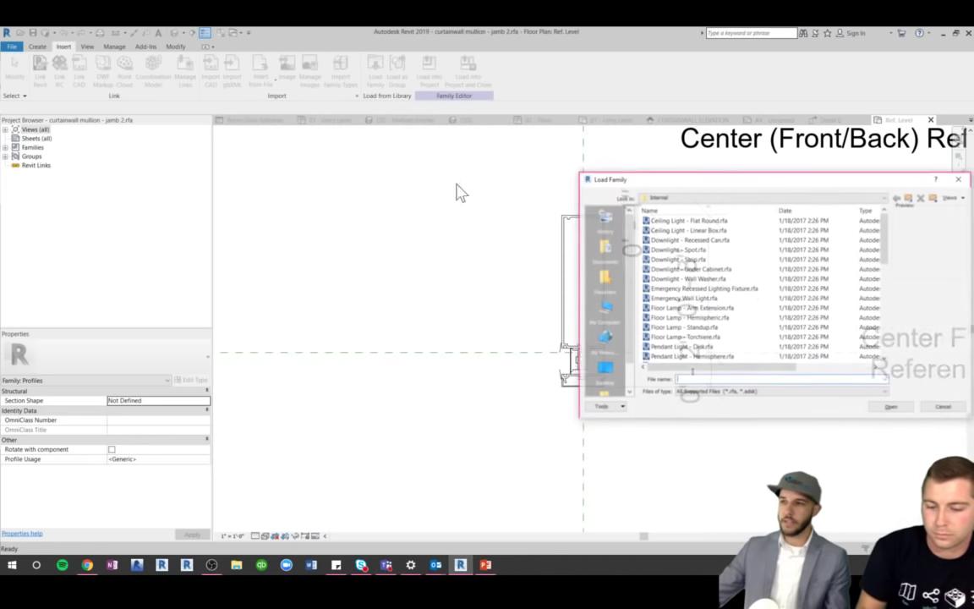
pyautogui.moveTo(740, 188); pyautogui.dragTo(402, 156)
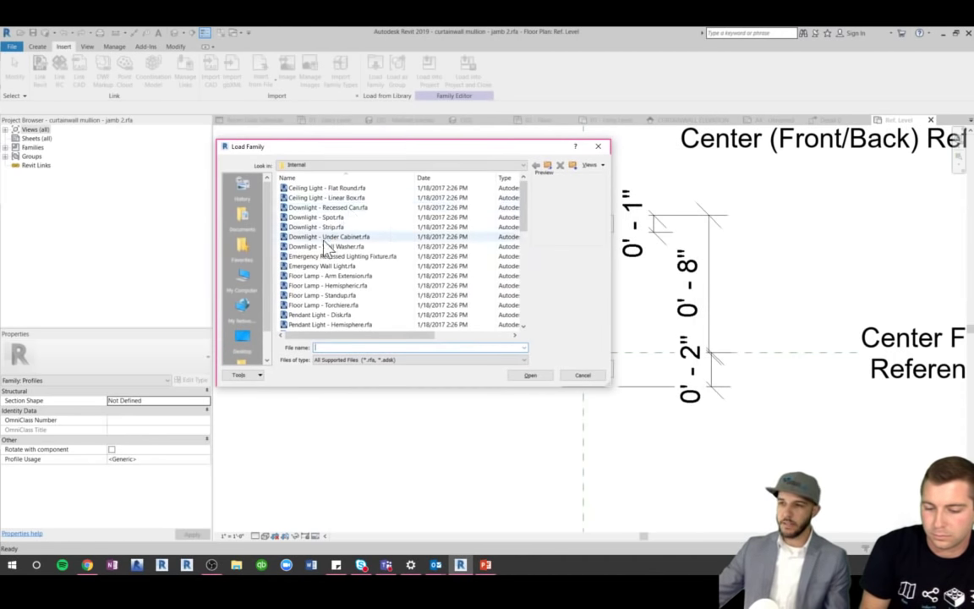
pyautogui.click(584, 379)
pyautogui.click(560, 345)
pyautogui.press('Escape')
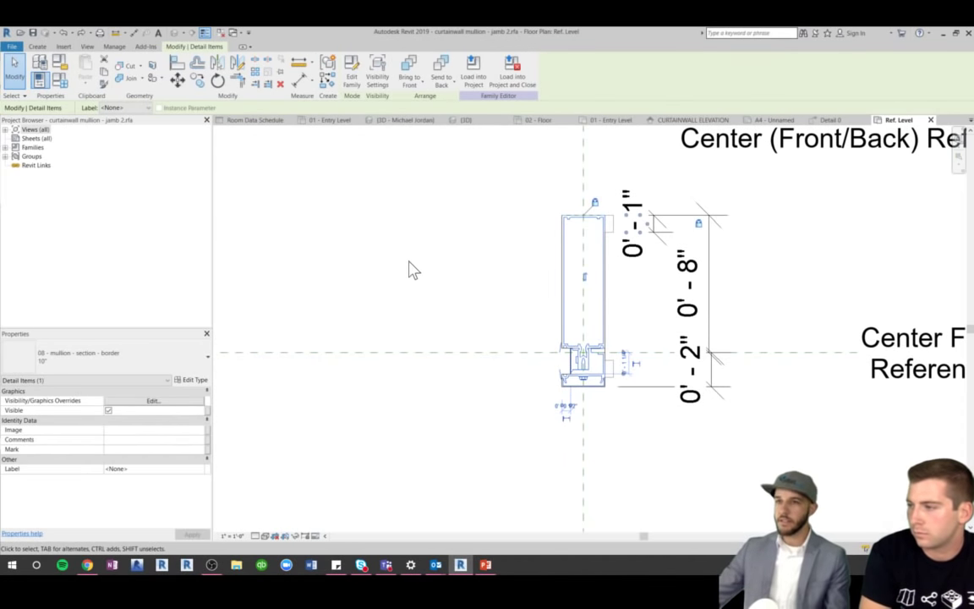
pyautogui.click(457, 302)
# Undo the mullion detail back to 7 1/2" and recheck Family Category and Parameters
pyautogui.hotkey('ctrl', 'z')
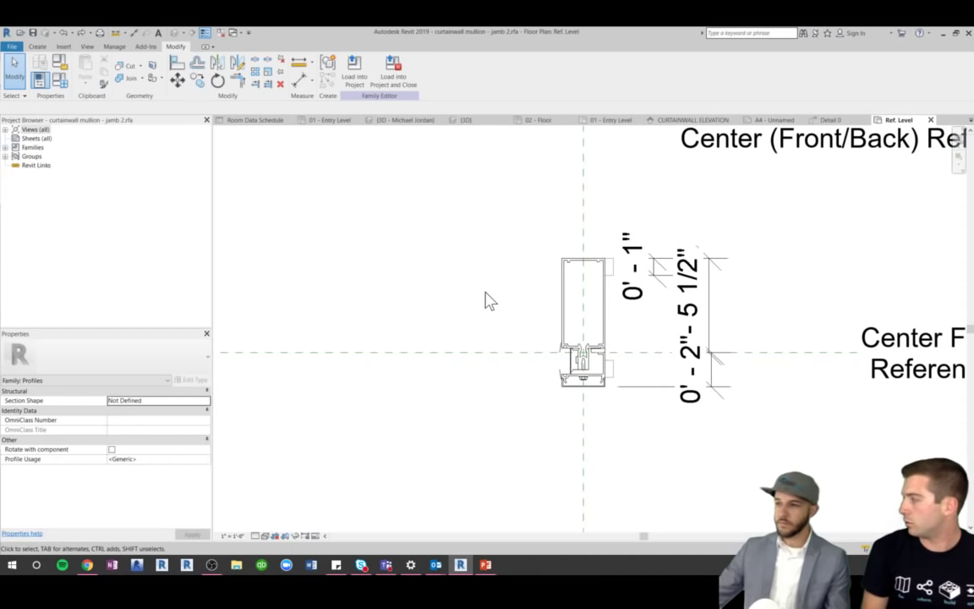
pyautogui.click(592, 359)
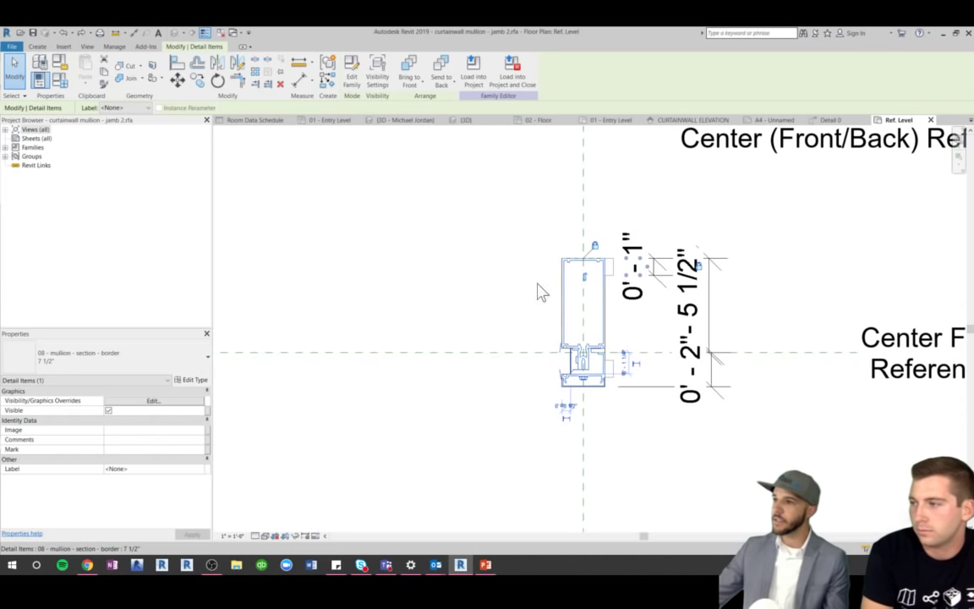
pyautogui.click(57, 59)
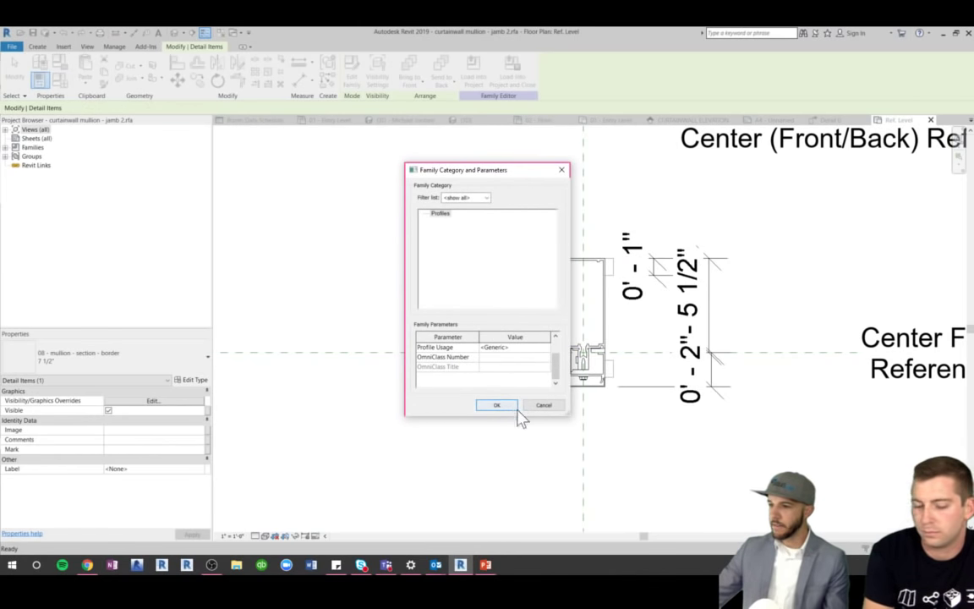
pyautogui.click(501, 406)
pyautogui.click(593, 365)
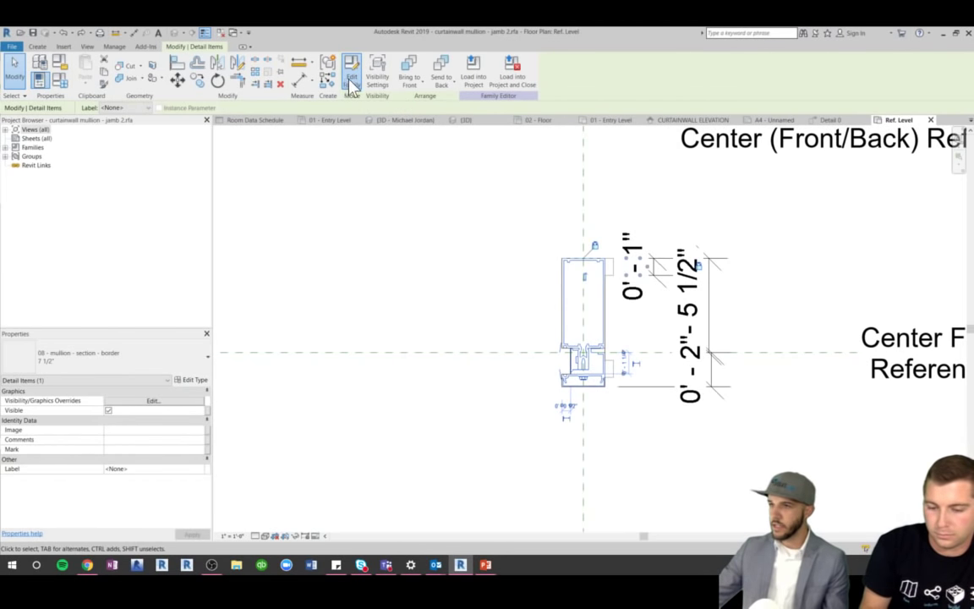
# Open the 08 - mullion - section - border family and mark it Shared
pyautogui.click(316, 69)
pyautogui.press('Escape')
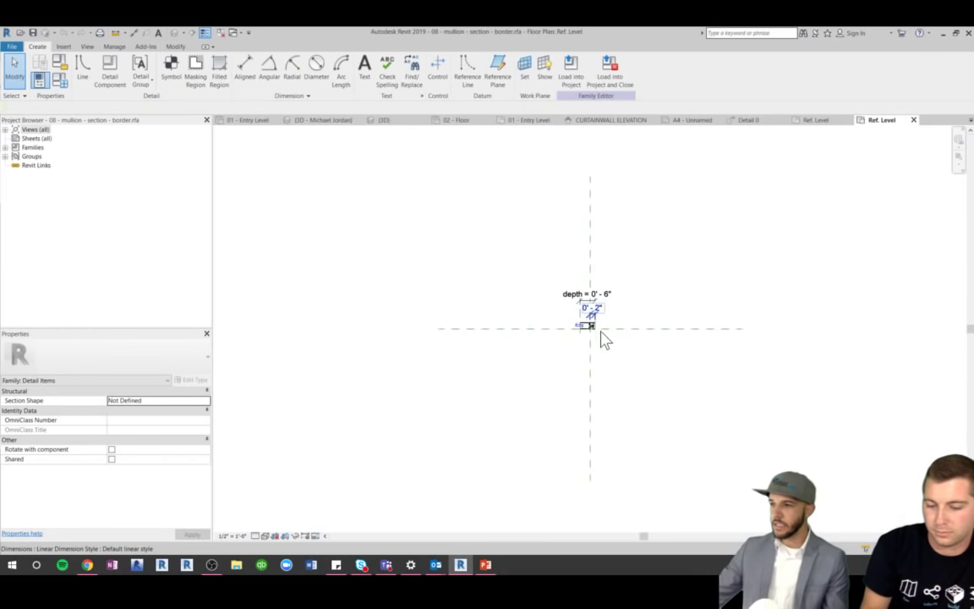
pyautogui.scroll(5, 602, 337)
pyautogui.scroll(2, 681, 313)
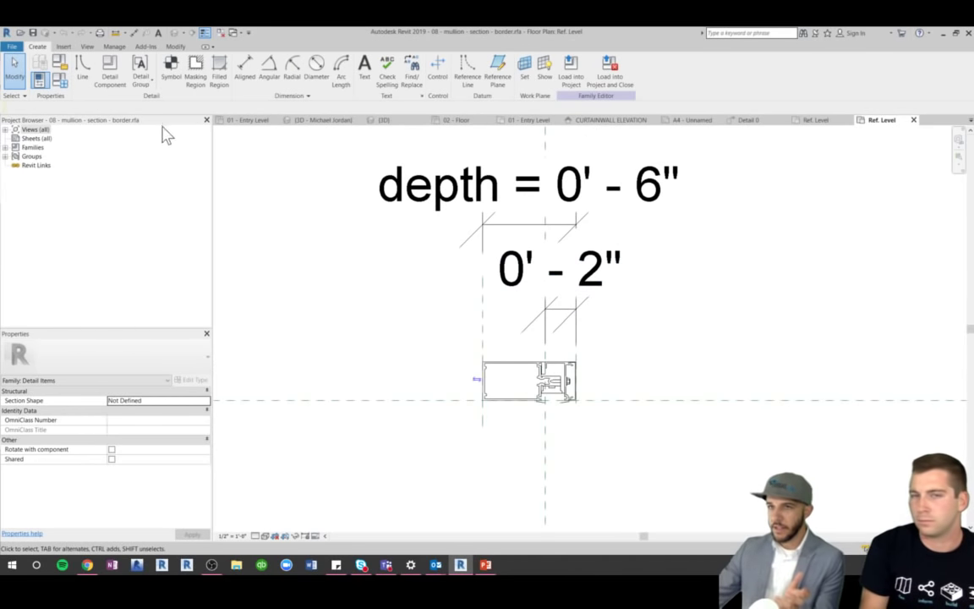
pyautogui.click(57, 61)
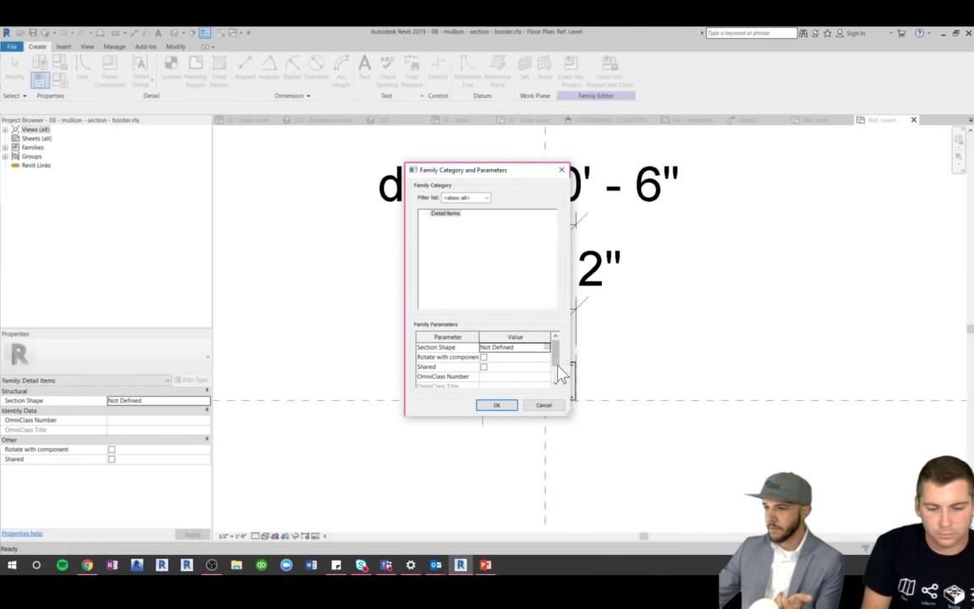
pyautogui.scroll(-1, 560, 365)
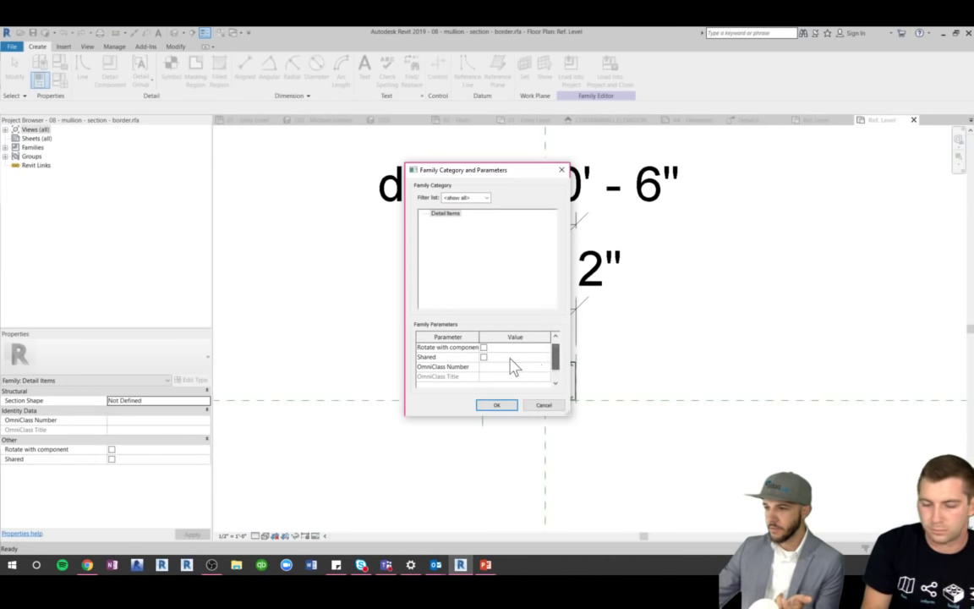
pyautogui.click(483, 357)
pyautogui.click(495, 406)
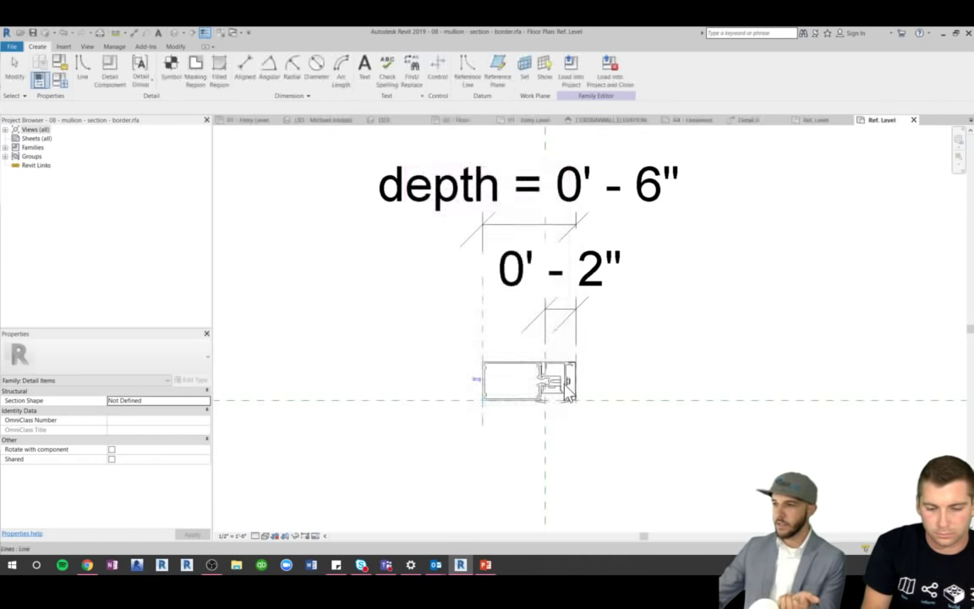
# Reload the border family into jamb 2, overwriting the old version, then start loading jamb 2 into the project
pyautogui.click(524, 66)
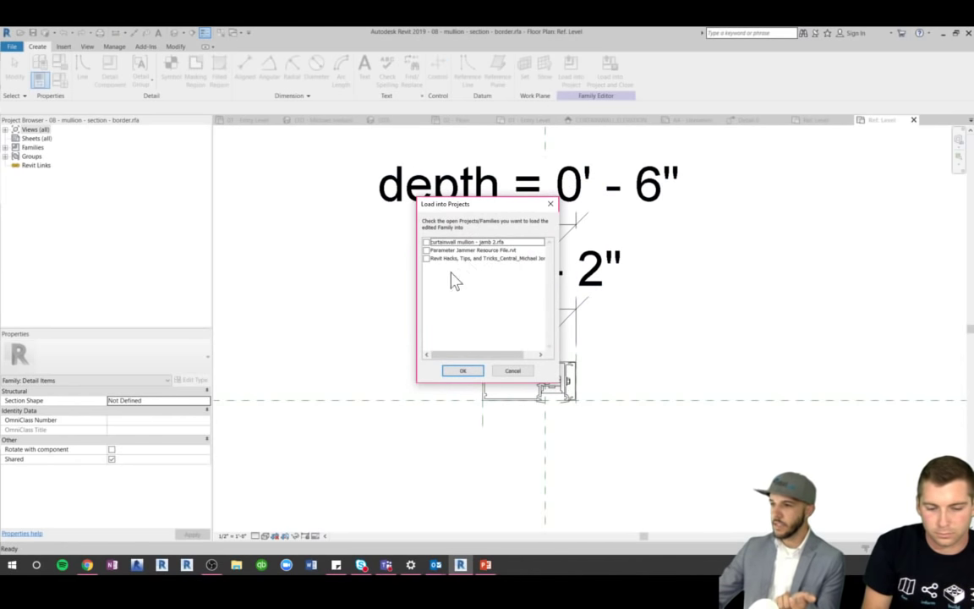
pyautogui.click(427, 243)
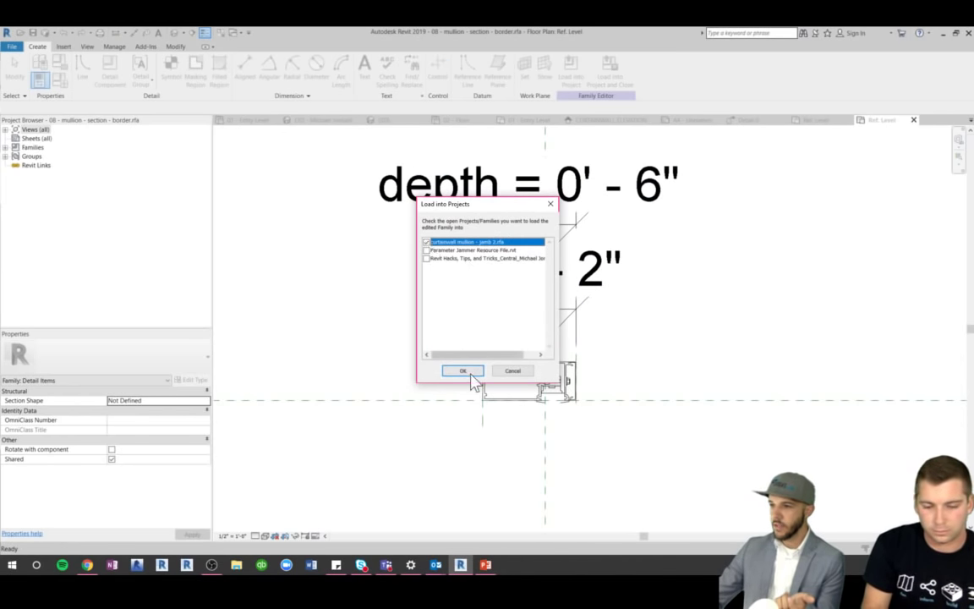
pyautogui.click(462, 371)
pyautogui.click(468, 272)
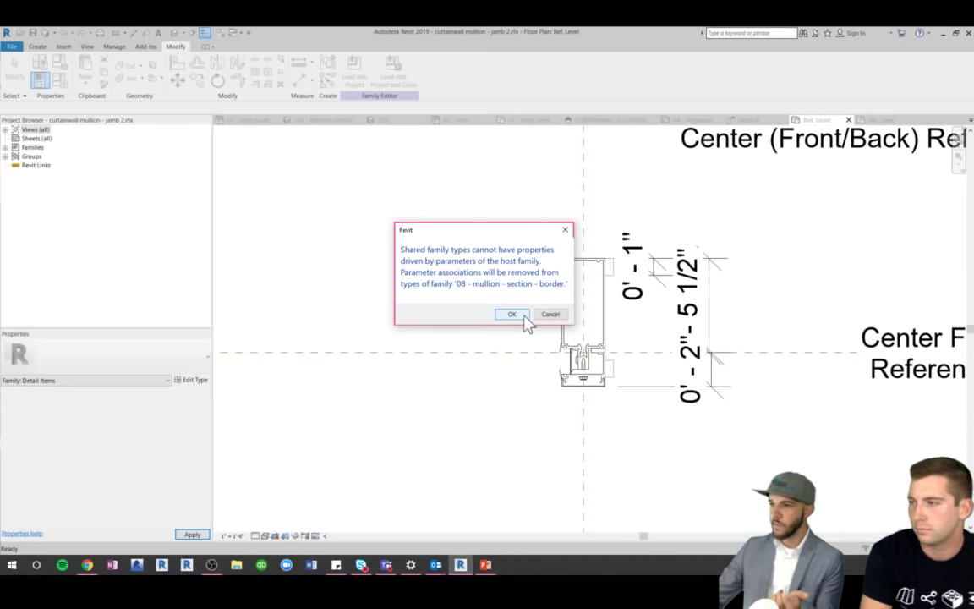
pyautogui.click(524, 313)
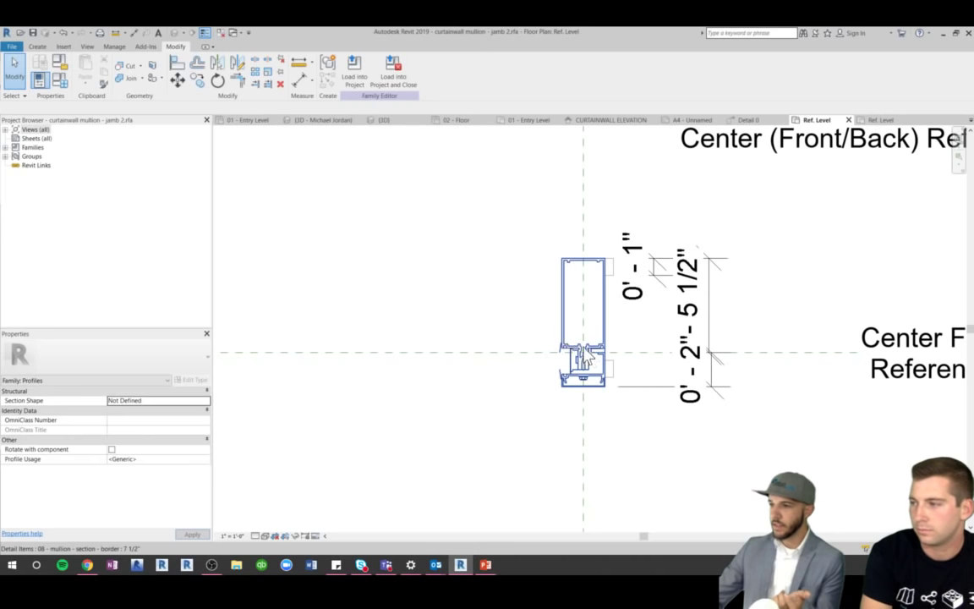
pyautogui.click(341, 78)
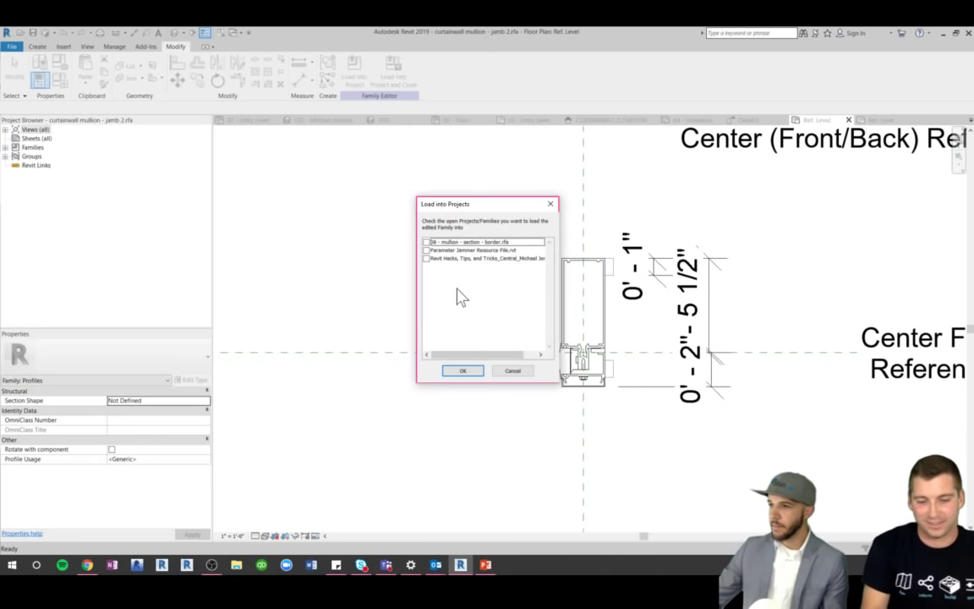
# Load jamb 2 into the central tips-and-tricks project, overwriting the existing version and parameter values
pyautogui.click(427, 258)
pyautogui.click(463, 370)
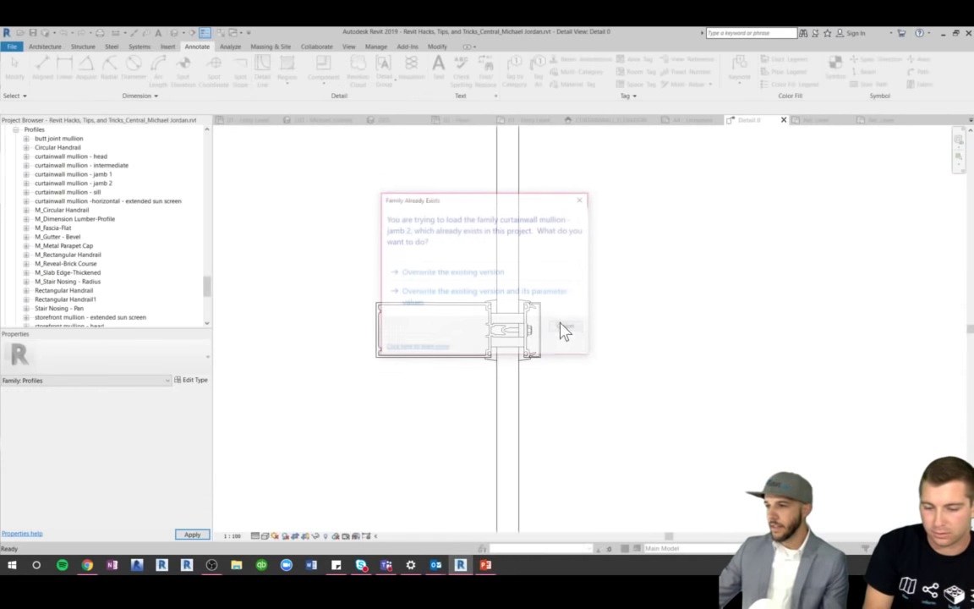
pyautogui.click(445, 292)
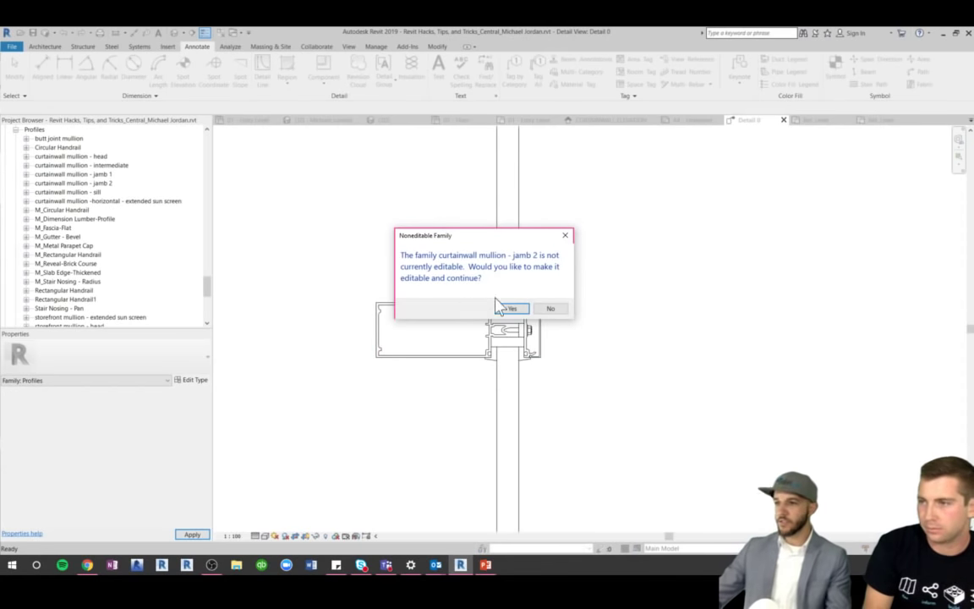
pyautogui.click(508, 307)
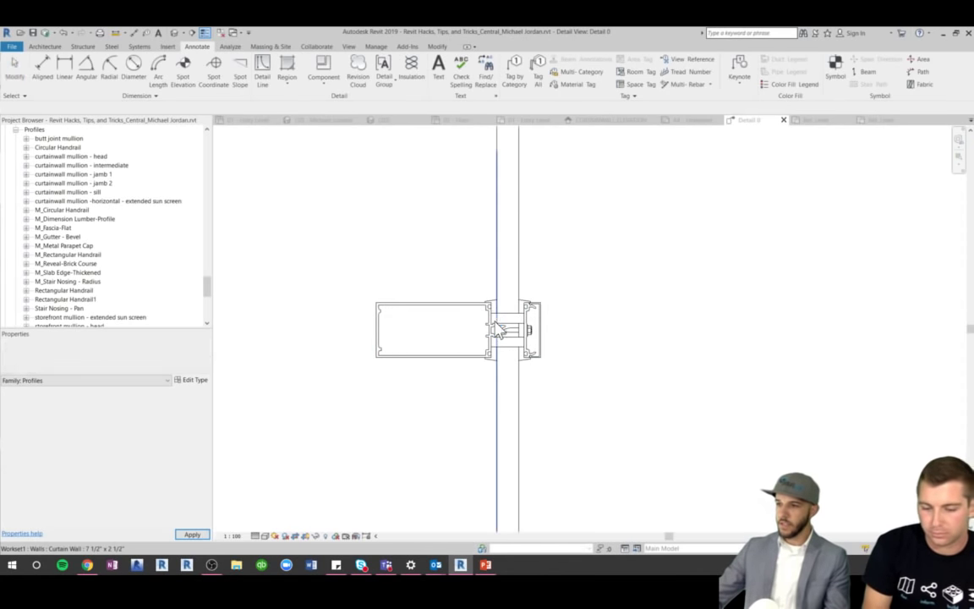
# Start the TG tag command, cancel it, and select the curtain wall mullion
pyautogui.press('t')
pyautogui.press('g')
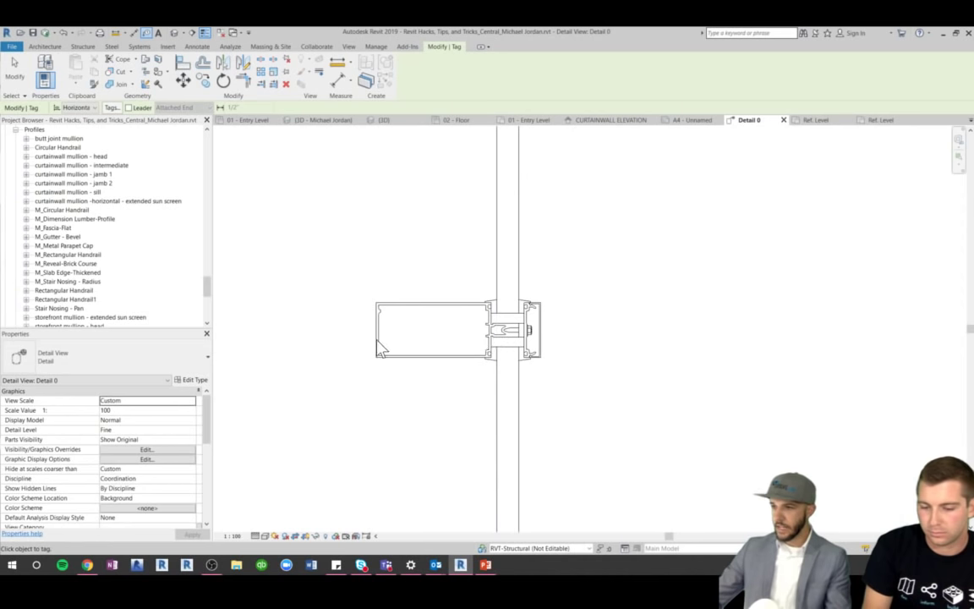
pyautogui.scroll(-3, 384, 351)
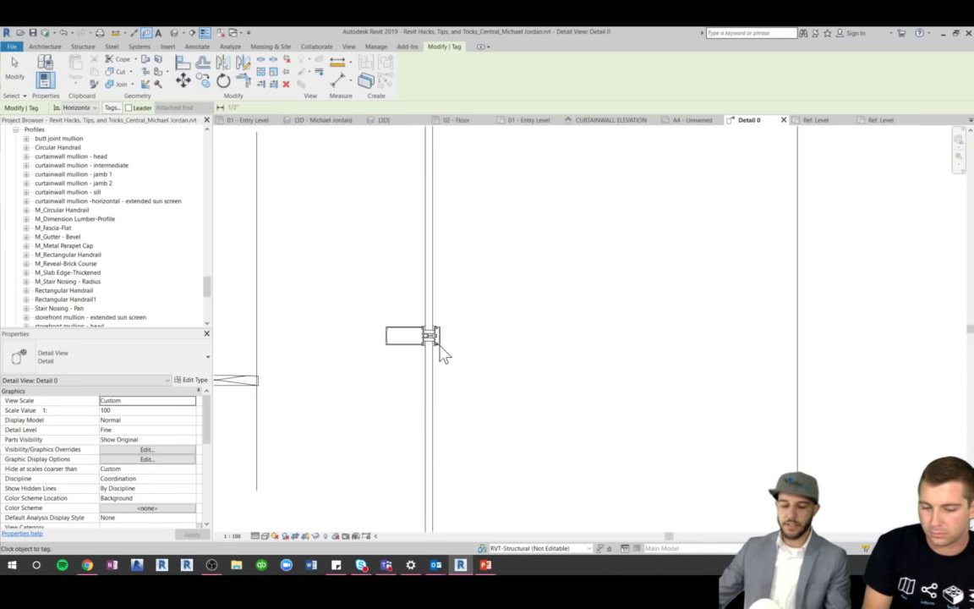
pyautogui.press('Escape')
pyautogui.click(435, 342)
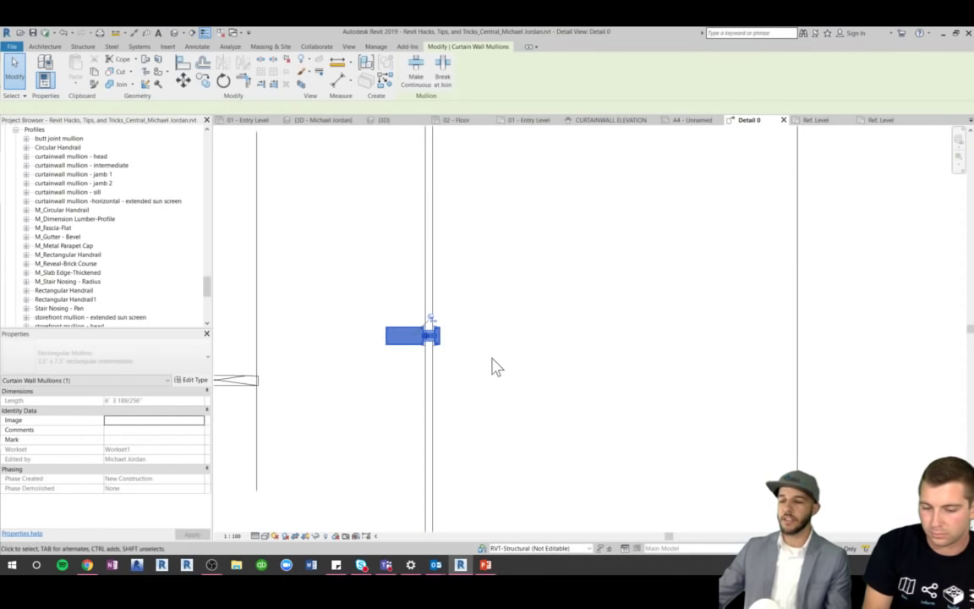
pyautogui.scroll(3, 393, 321)
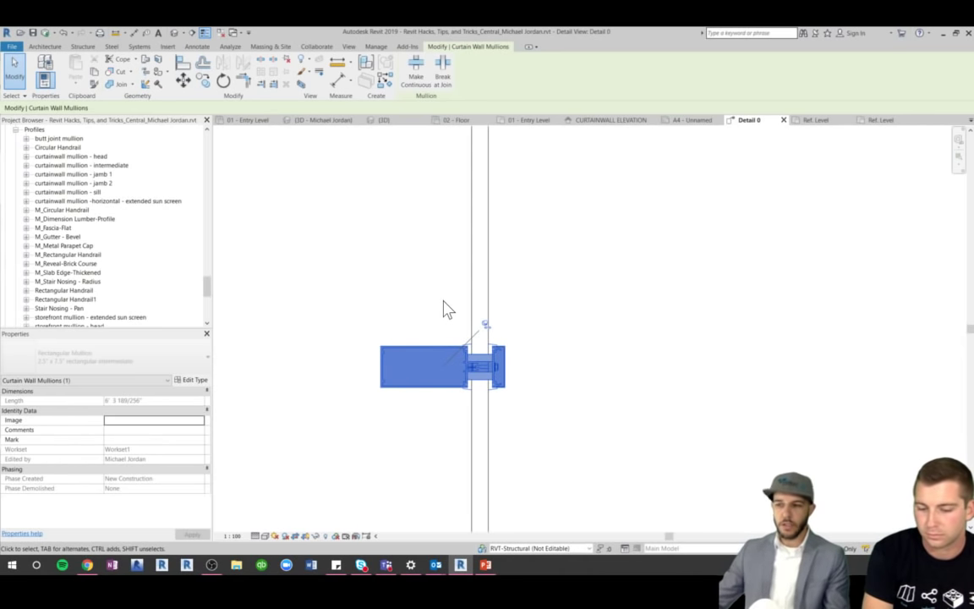
pyautogui.click(373, 280)
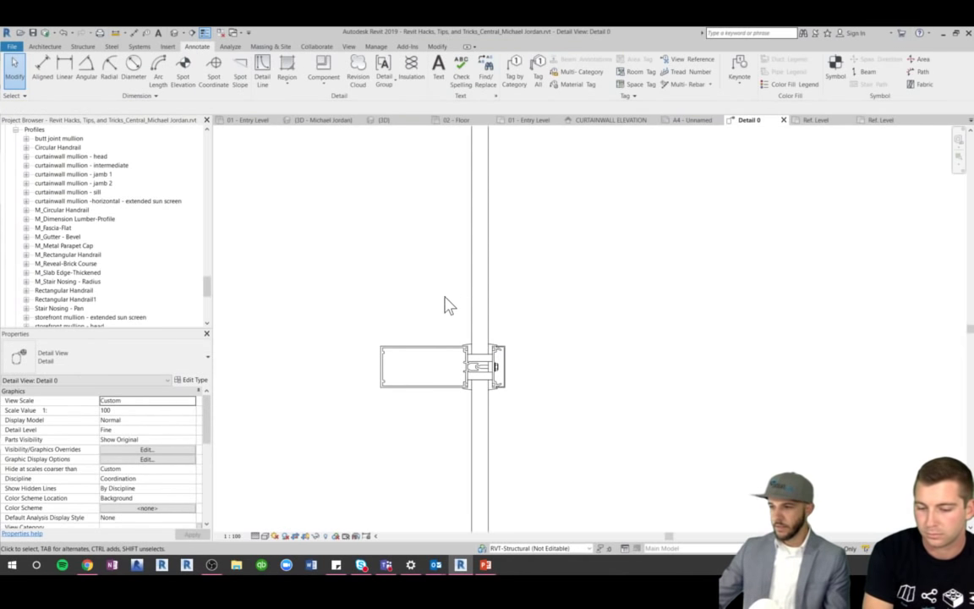
# Alternate selecting the curtain wall and its mullion in Detail 0, ending on the mullion
pyautogui.click(458, 365)
pyautogui.press('Escape')
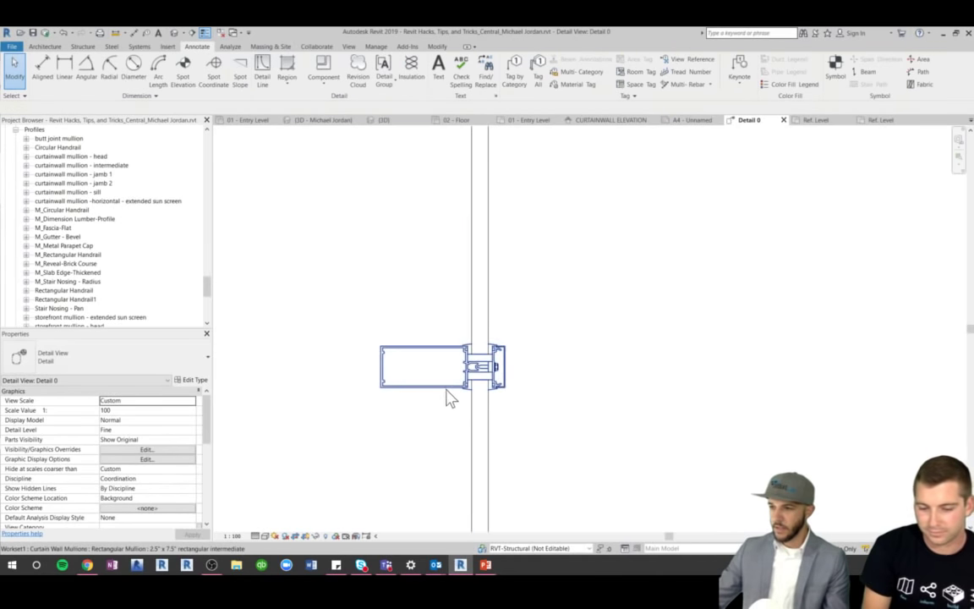
pyautogui.click(450, 399)
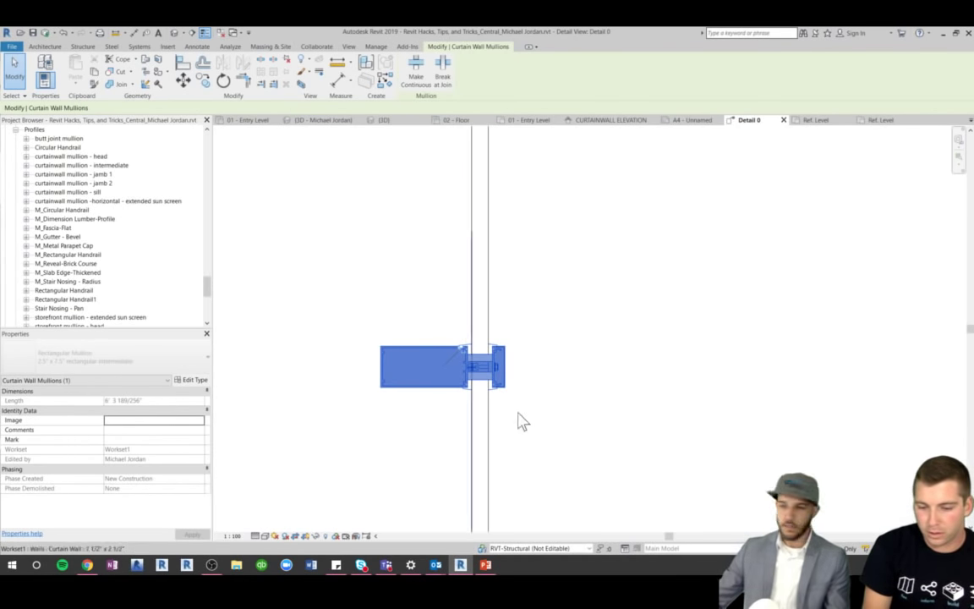
pyautogui.press('Escape')
pyautogui.click(501, 372)
pyautogui.click(540, 353)
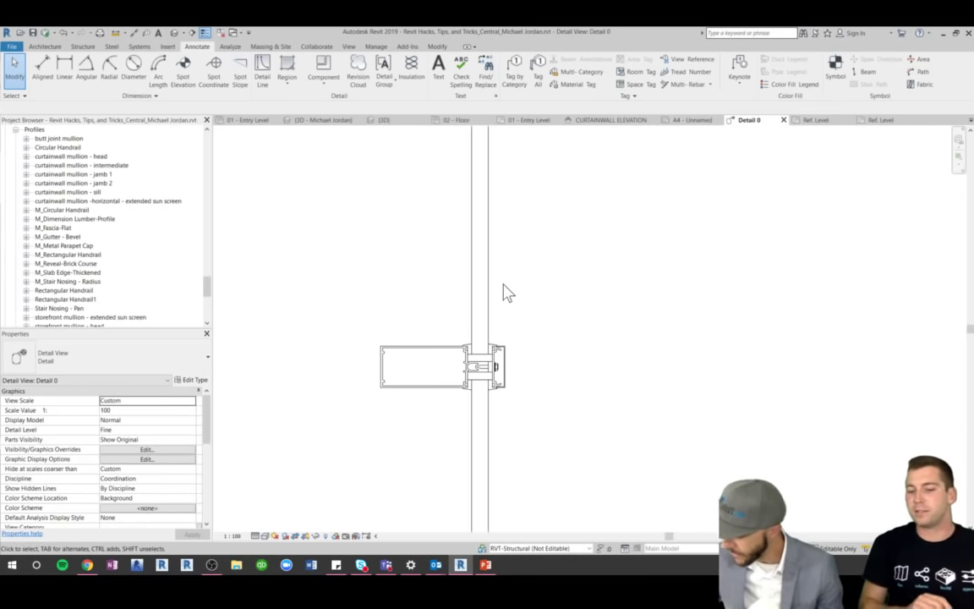
pyautogui.click(471, 373)
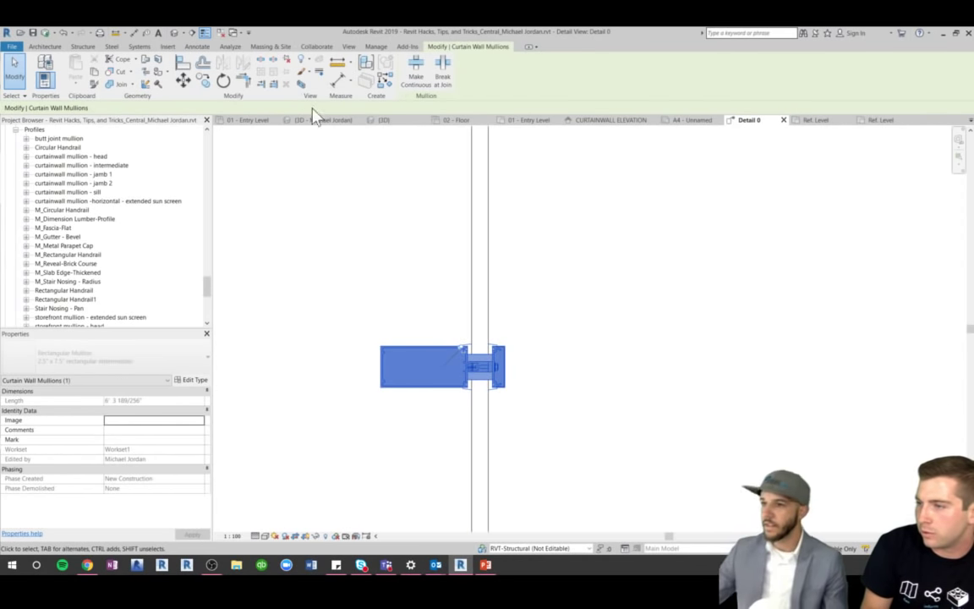
# Open the mullion's jamb 2 family, then its nested border detail family
pyautogui.doubleClick(457, 364)
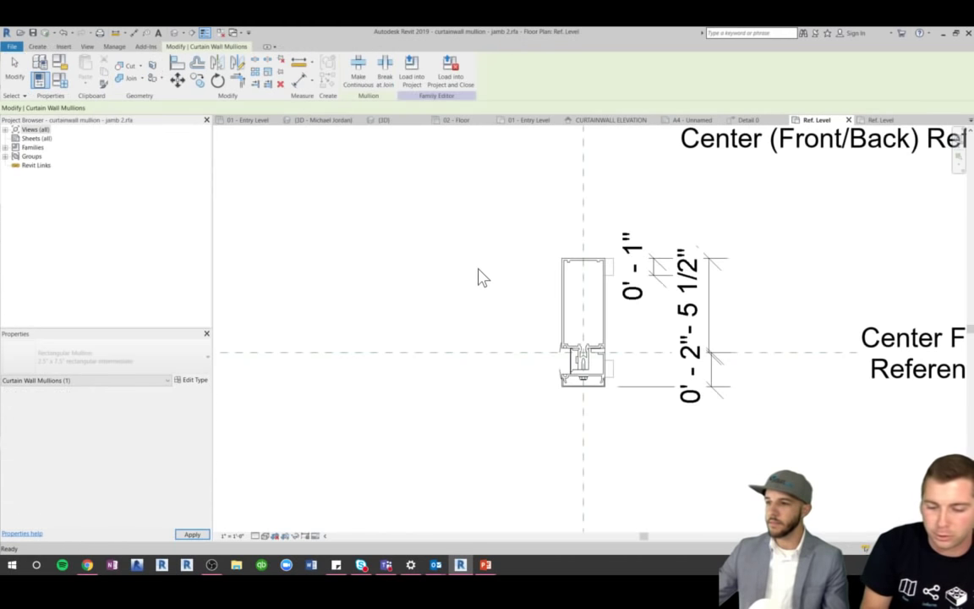
pyautogui.click(572, 337)
pyautogui.click(351, 81)
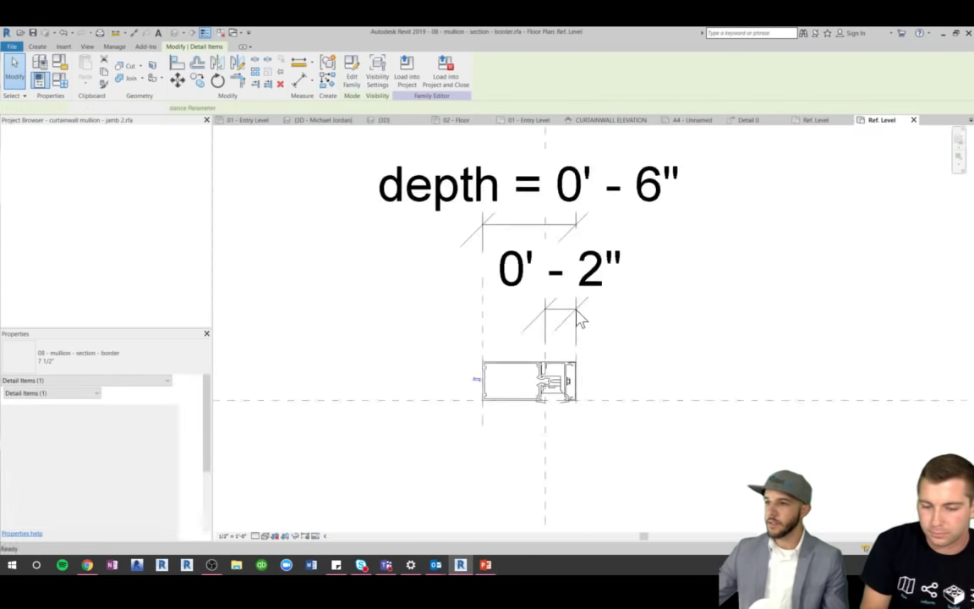
# Inspect the border family's depth dimension and vertical reference plane, then close its view
pyautogui.click(598, 190)
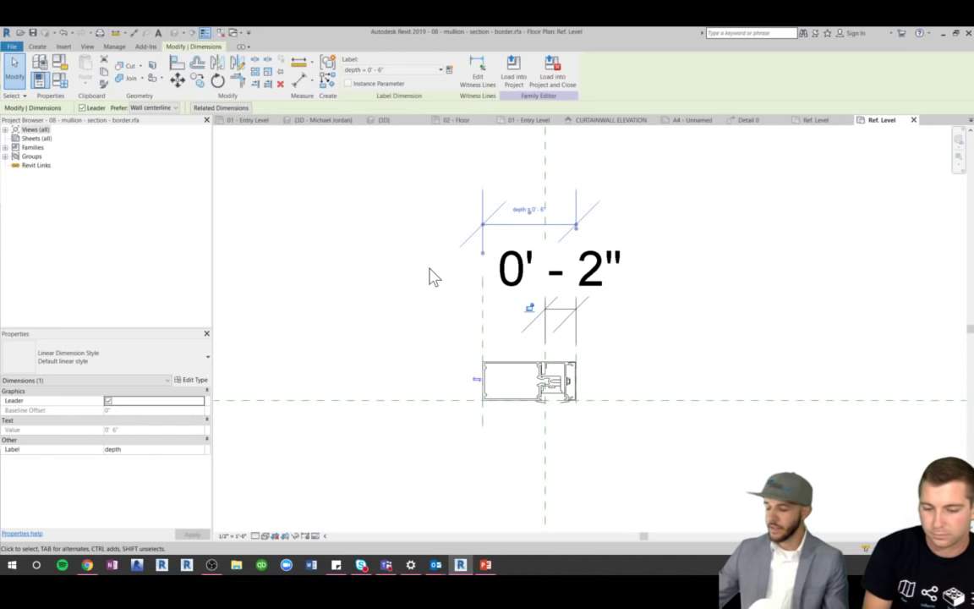
pyautogui.click(485, 332)
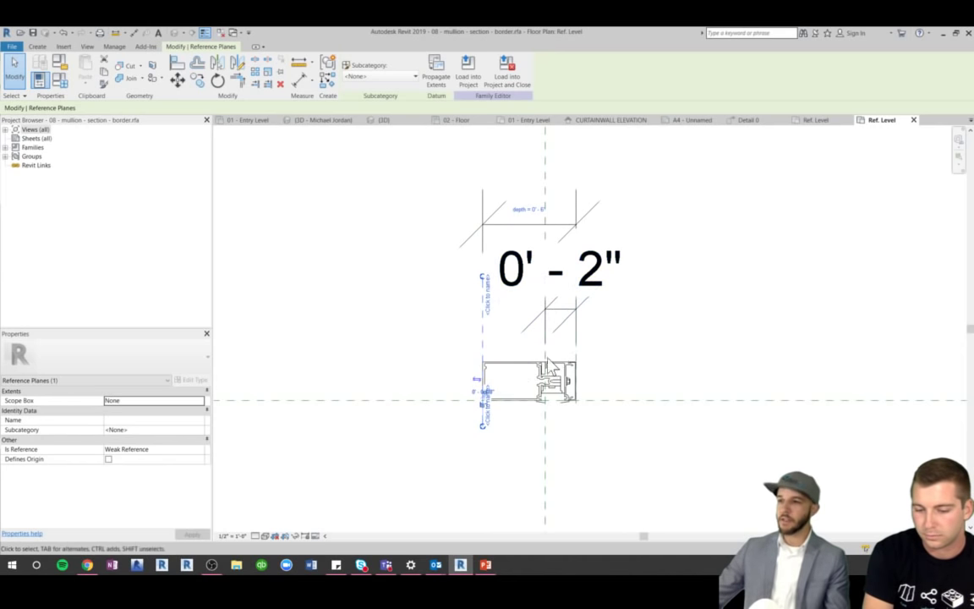
pyautogui.click(427, 332)
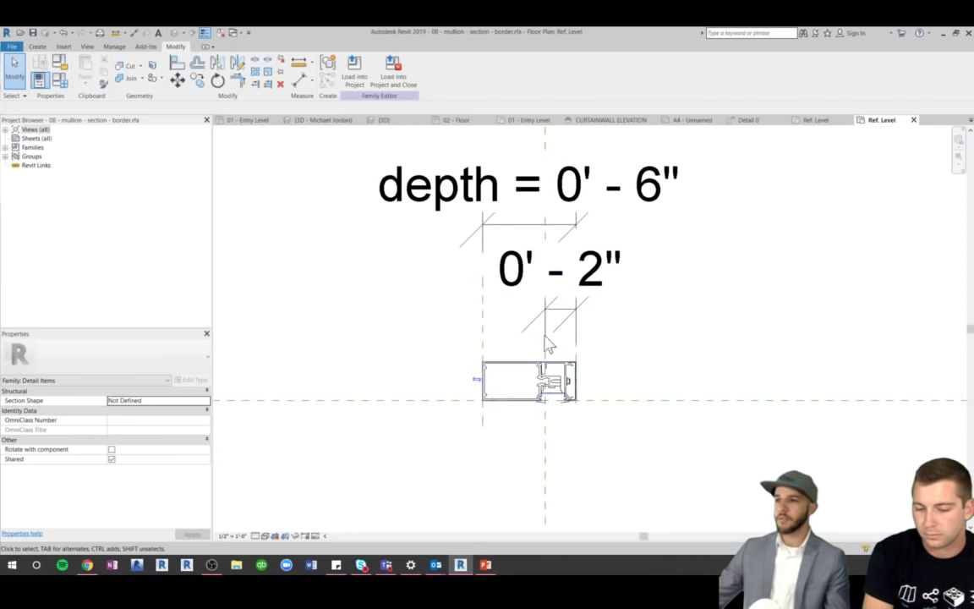
pyautogui.click(913, 120)
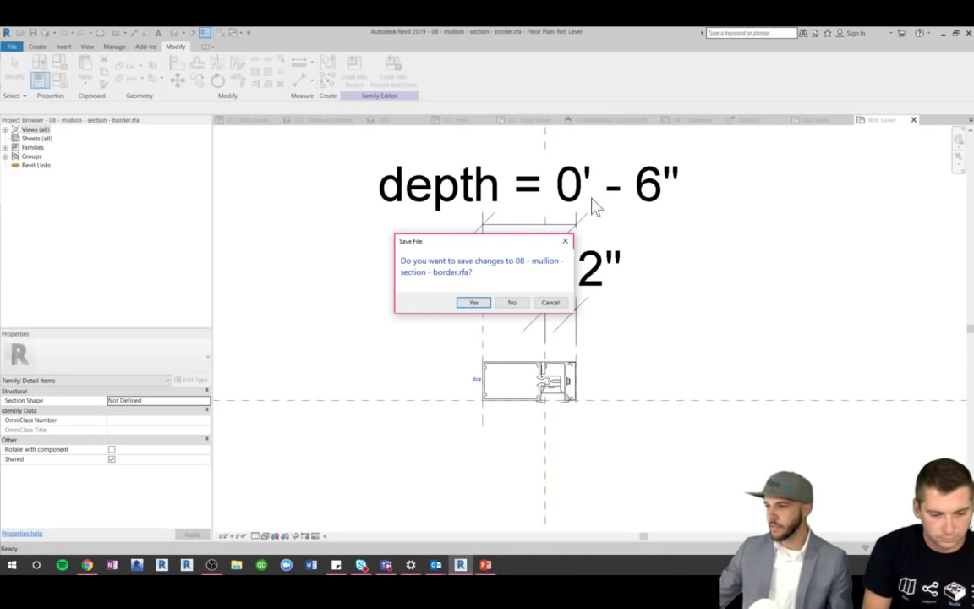
# Close the border and jamb 2 families, discarding their changes
pyautogui.click(551, 303)
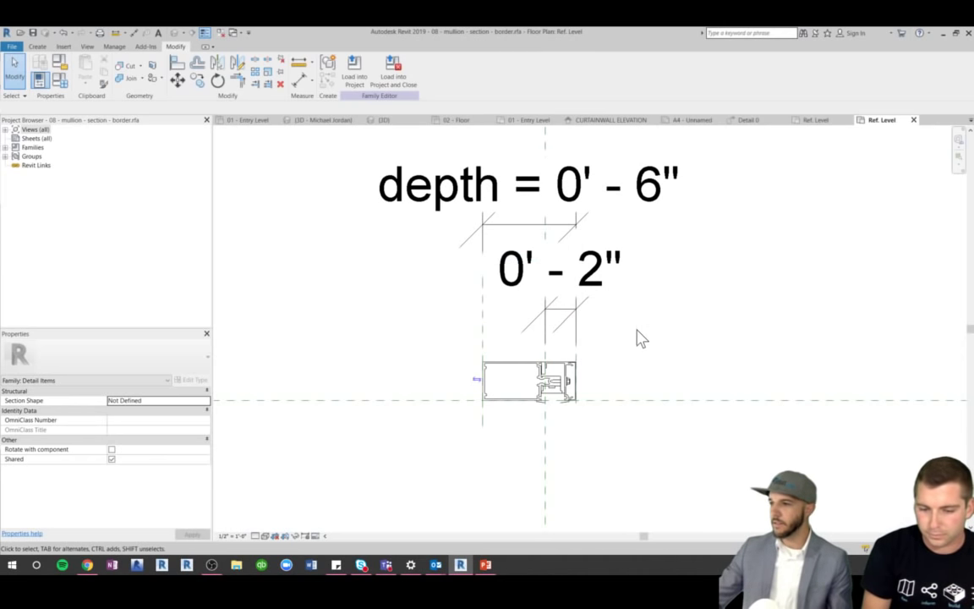
pyautogui.click(913, 120)
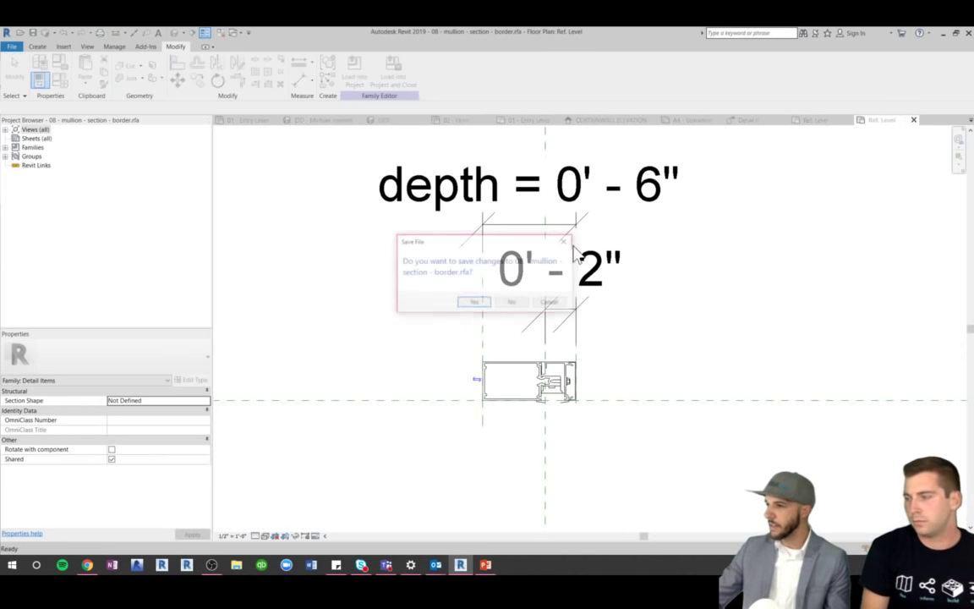
pyautogui.click(507, 304)
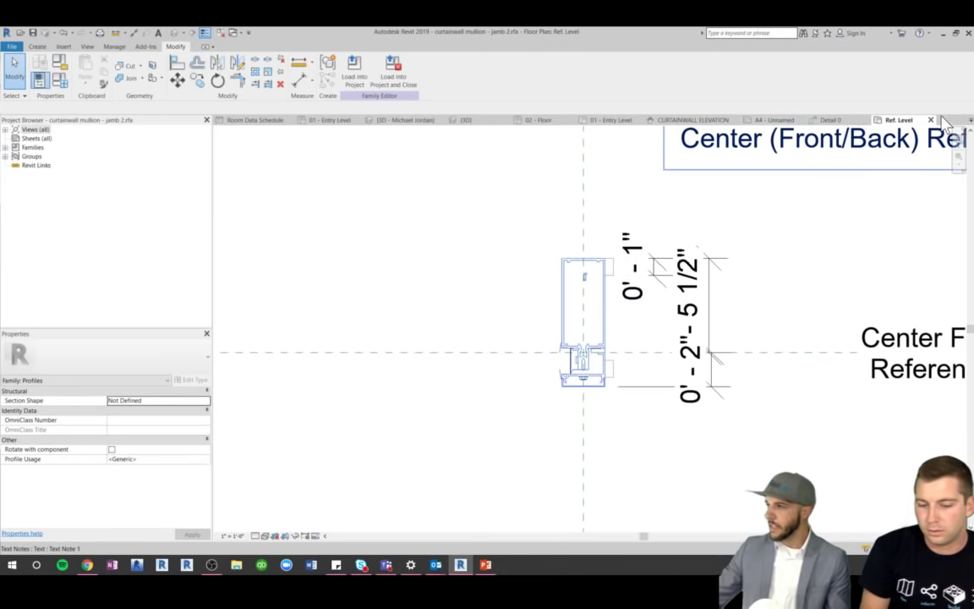
pyautogui.click(931, 120)
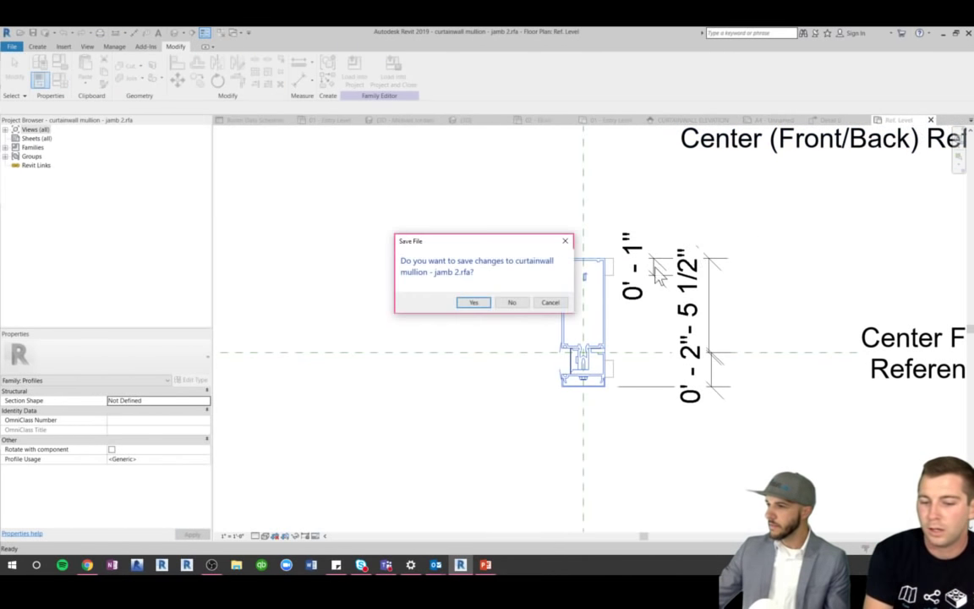
pyautogui.click(512, 304)
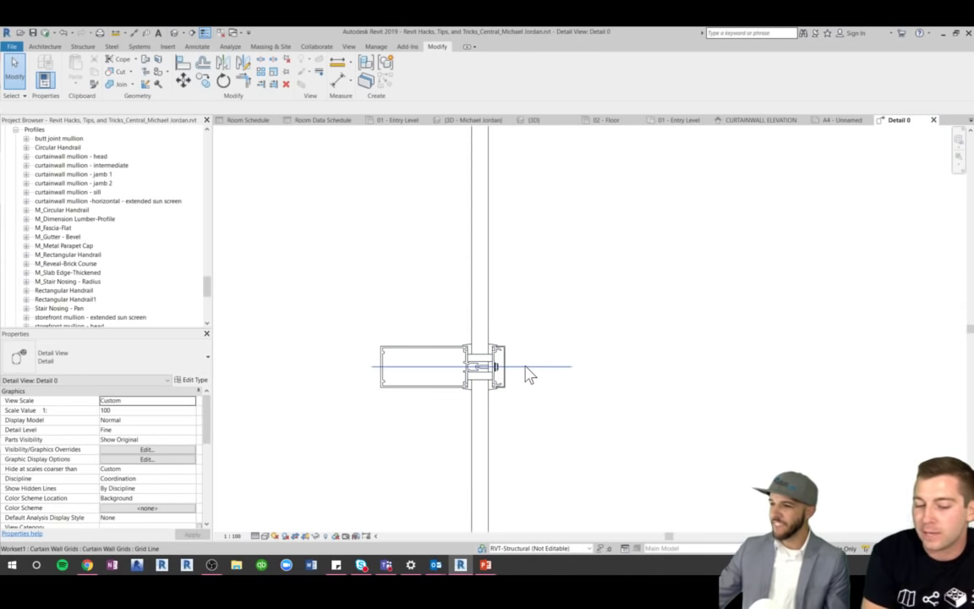
# Nudge the curtain grid line and mullion slightly upward
pyautogui.click(542, 366)
pyautogui.moveTo(533, 313); pyautogui.dragTo(535, 302)
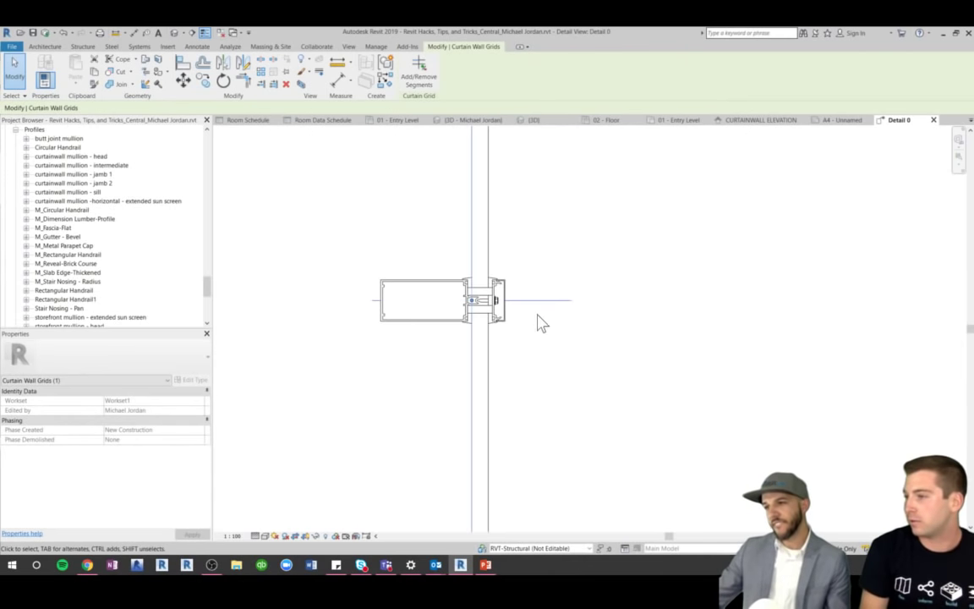
pyautogui.click(550, 353)
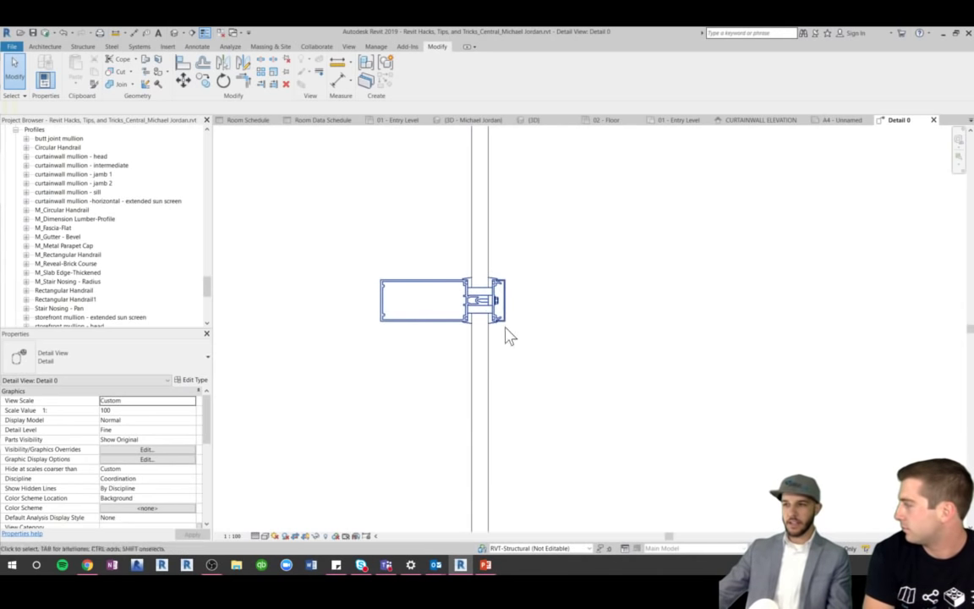
# Check the curtain wall's properties and select the curtainwall mullion - jamb 1 profile
pyautogui.click(471, 298)
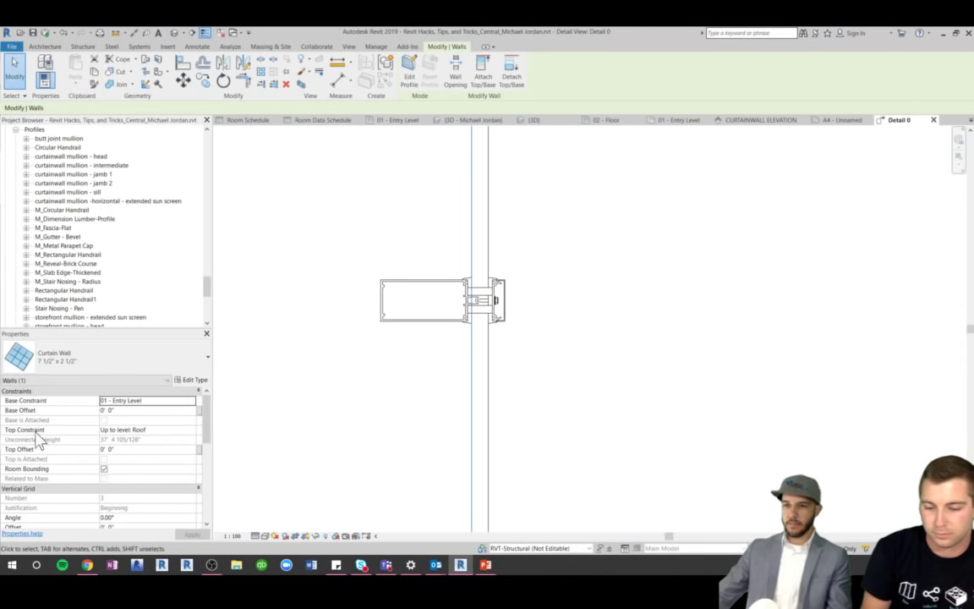
pyautogui.click(69, 174)
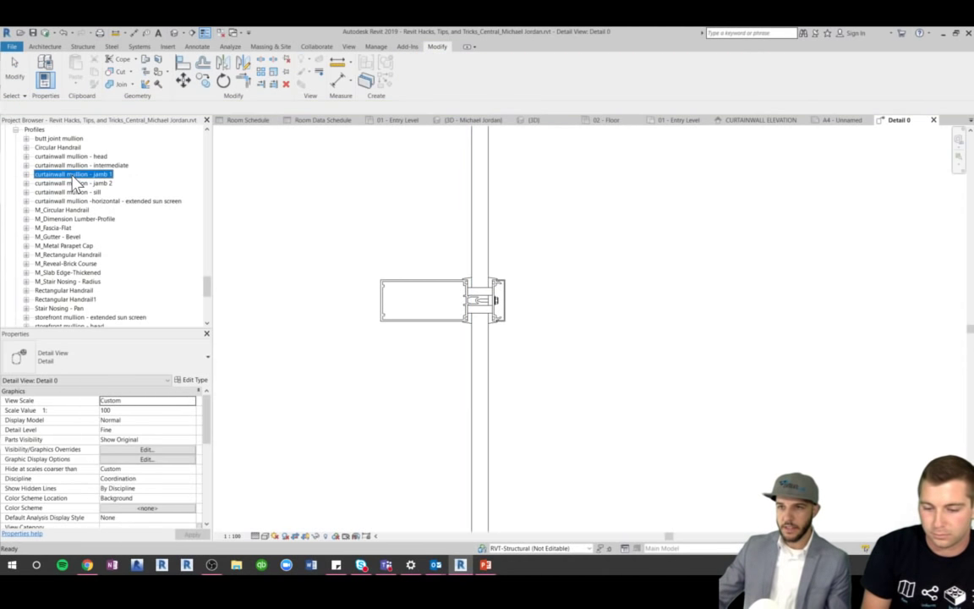
pyautogui.rightClick(69, 175)
# Open the curtainwall mullion - jamb 1 family for editing and select its mullion detail item
pyautogui.click(94, 217)
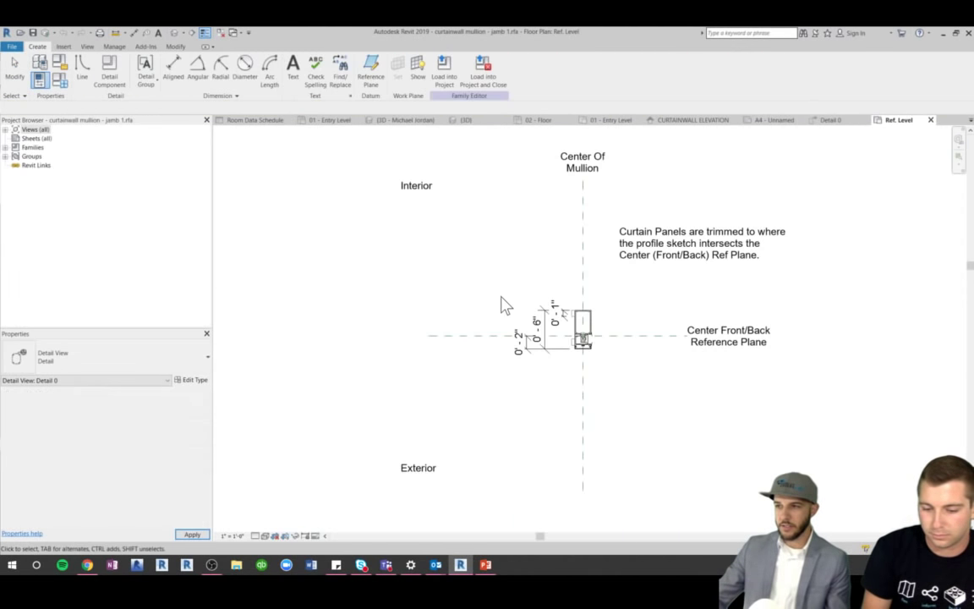
pyautogui.scroll(3, 582, 343)
pyautogui.click(582, 347)
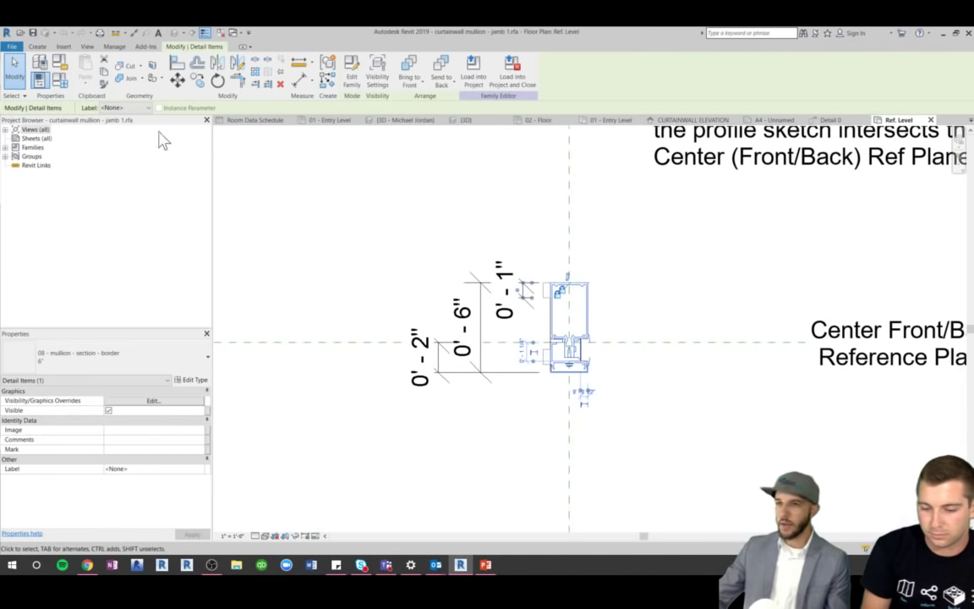
pyautogui.click(288, 212)
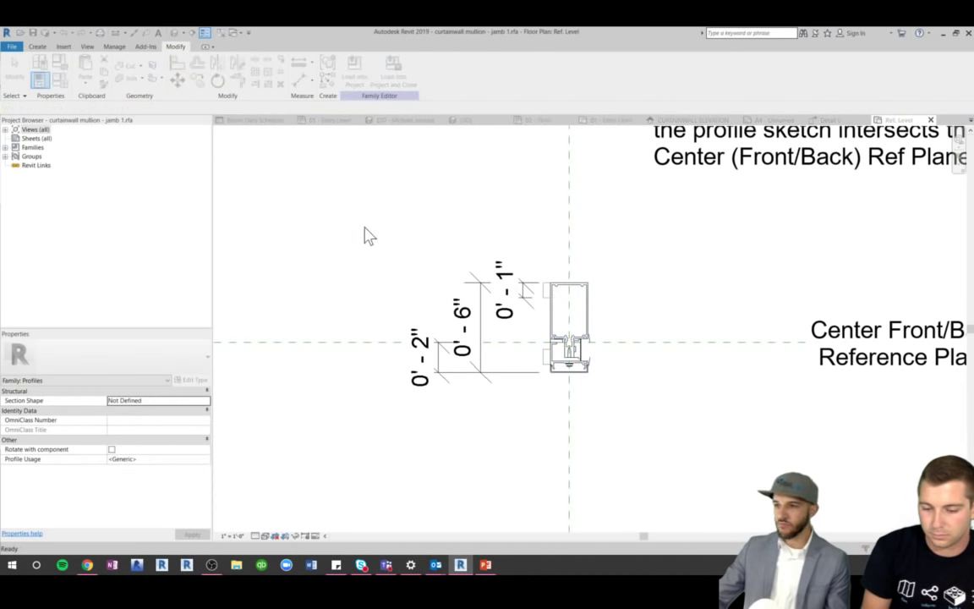
# Review Identity Data in Family Types and examine the jamb 1 mullion detail item
pyautogui.press('f')
pyautogui.press('t')
pyautogui.moveTo(228, 210); pyautogui.dragTo(615, 148)
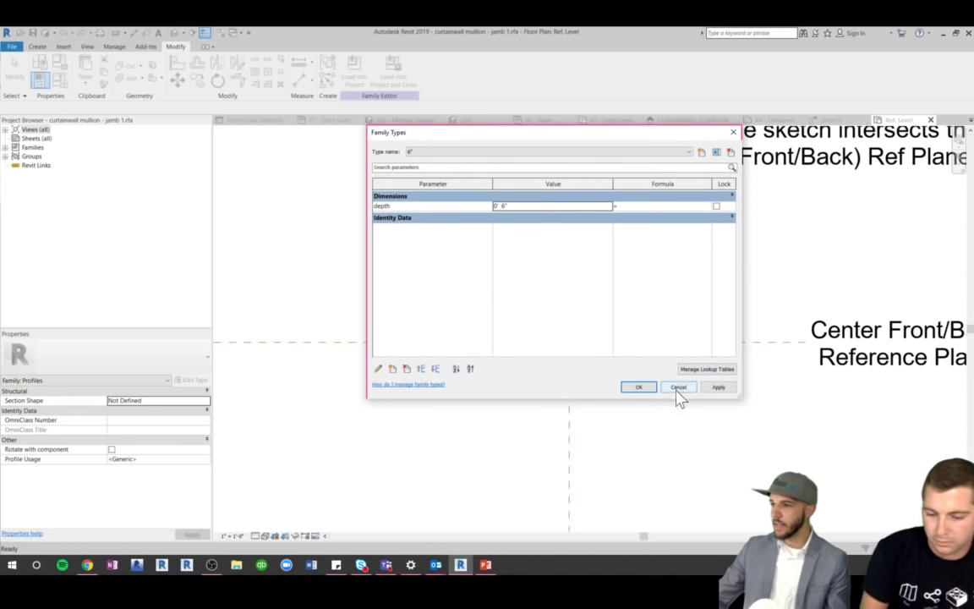
pyautogui.click(548, 218)
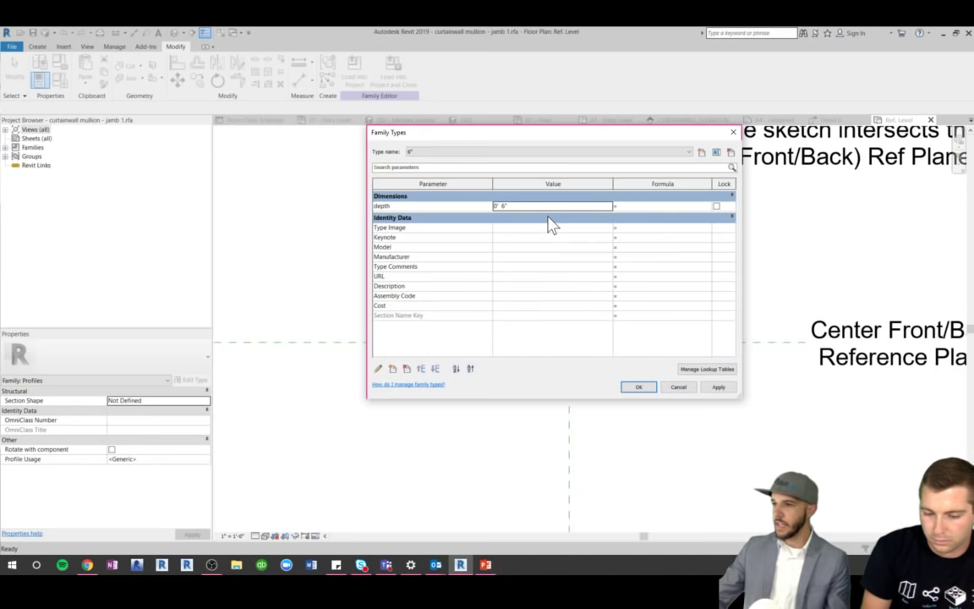
pyautogui.click(639, 388)
pyautogui.scroll(-2, 561, 354)
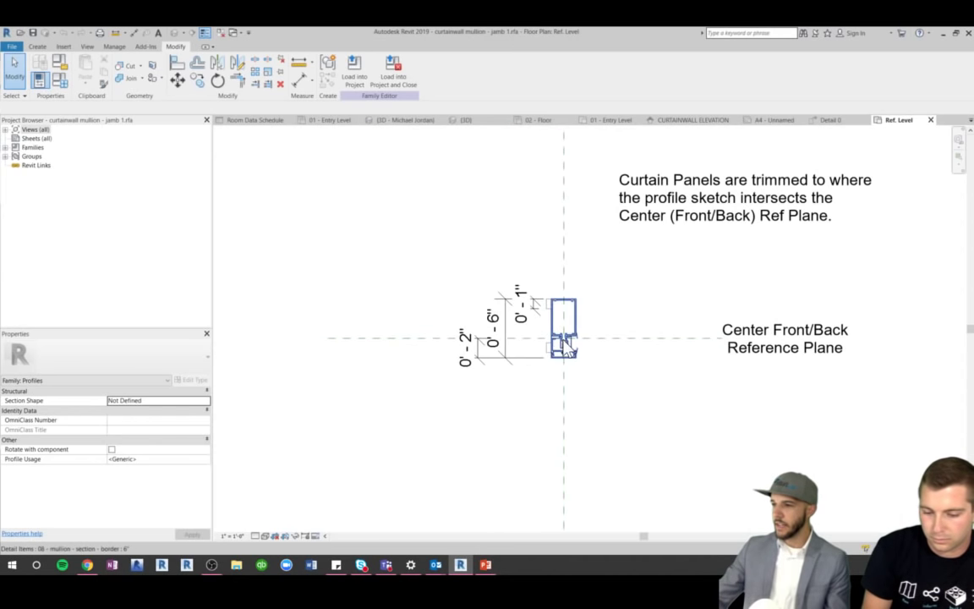
pyautogui.click(578, 338)
pyautogui.scroll(-1, 583, 339)
pyautogui.scroll(2, 608, 353)
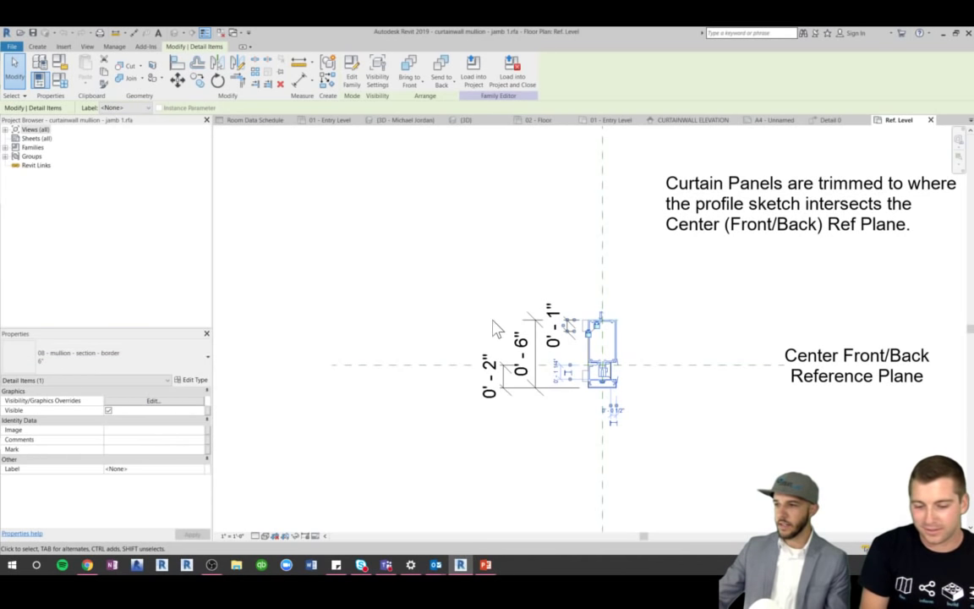
pyautogui.scroll(2, 583, 330)
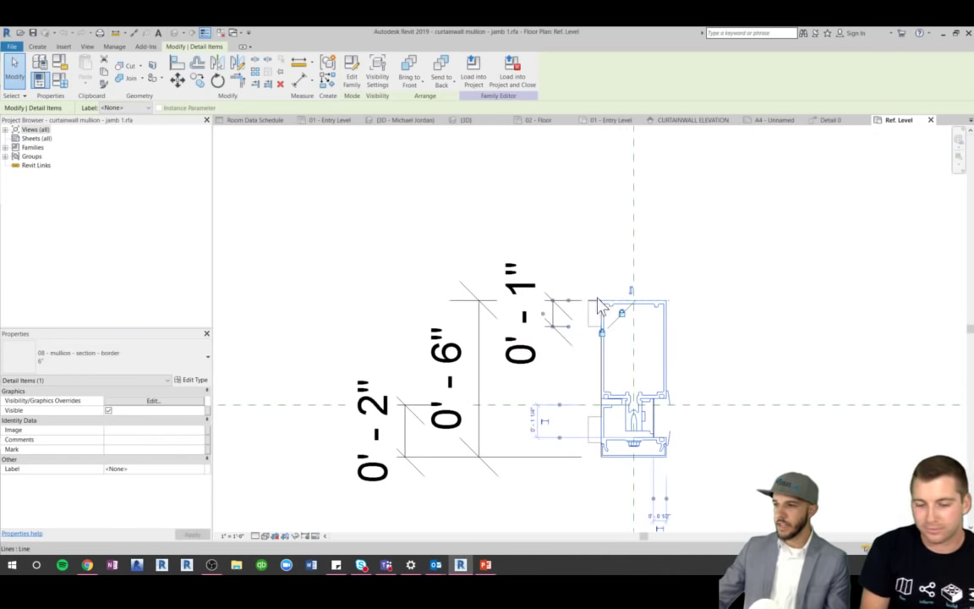
pyautogui.click(609, 276)
pyautogui.click(620, 364)
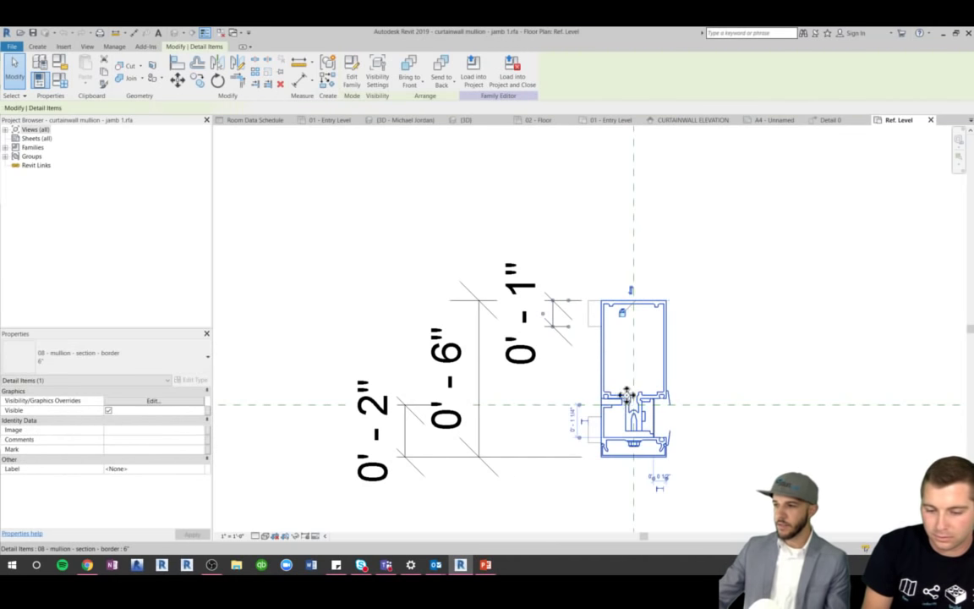
pyautogui.scroll(-2, 413, 322)
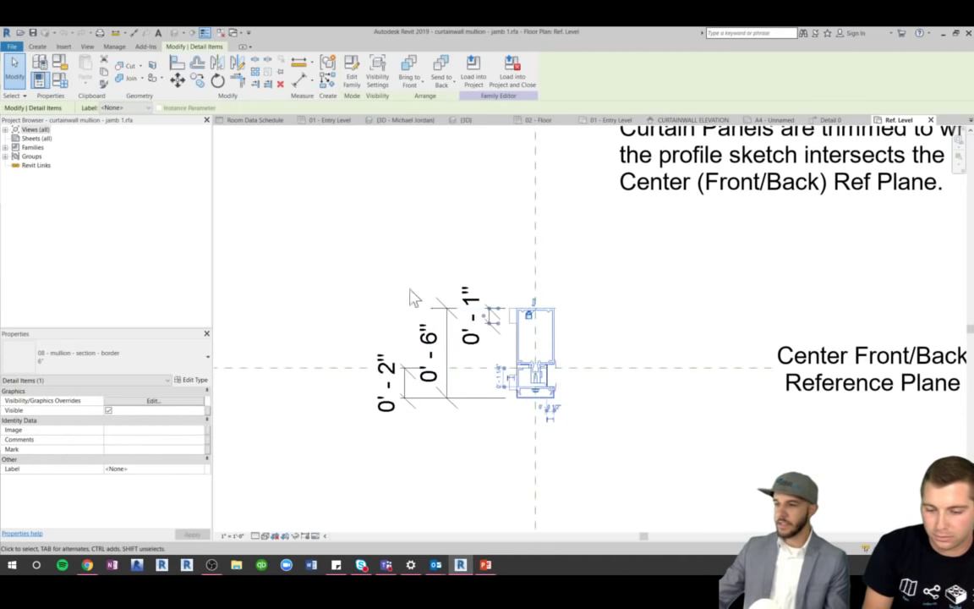
# Change the jamb 1 family type to 10 1/2" in Family Types
pyautogui.click(61, 82)
pyautogui.click(492, 153)
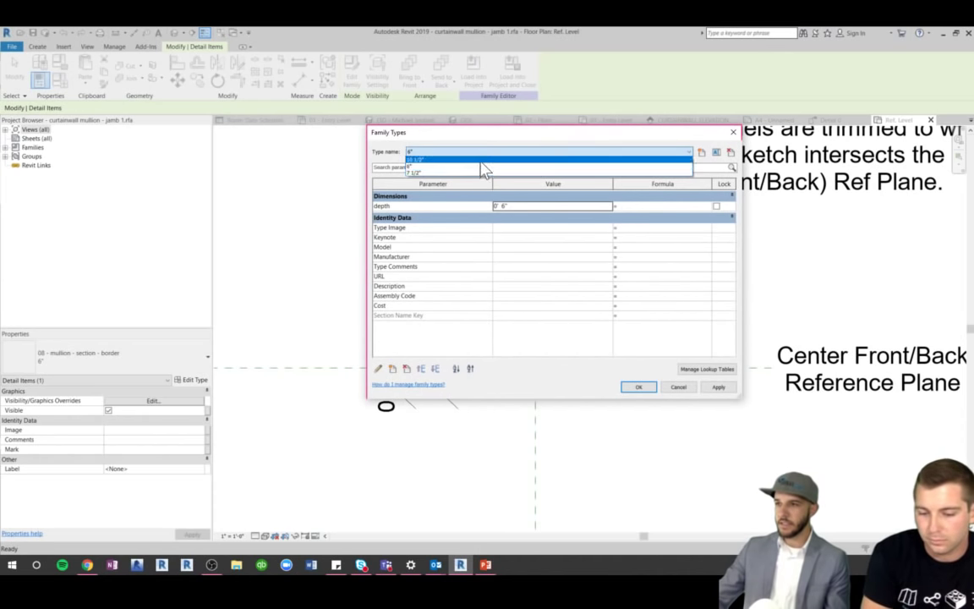
pyautogui.click(481, 165)
pyautogui.click(641, 388)
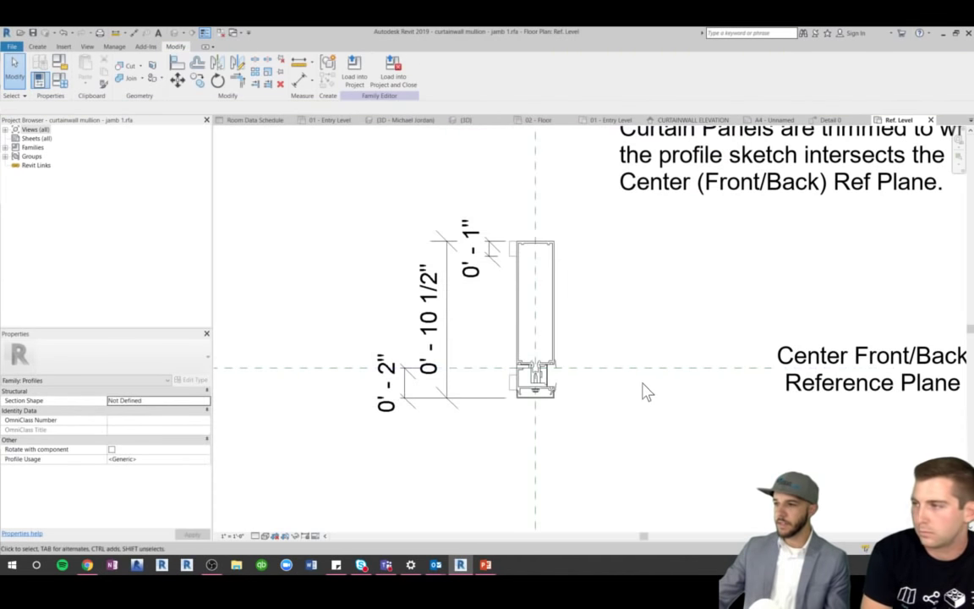
# Compare the mullion detail with the profile line chain, then close the jamb 1 family view
pyautogui.click(522, 258)
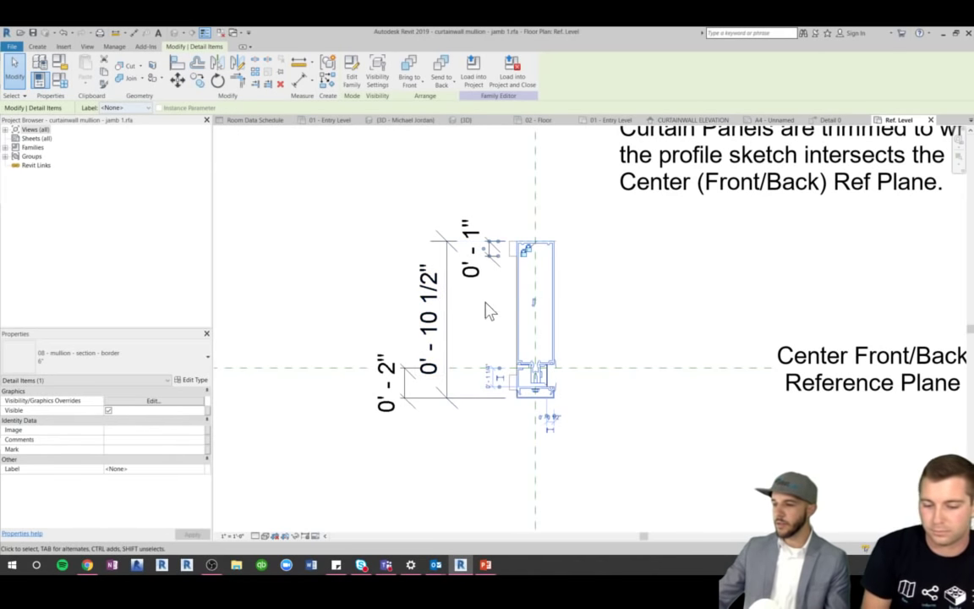
pyautogui.click(679, 304)
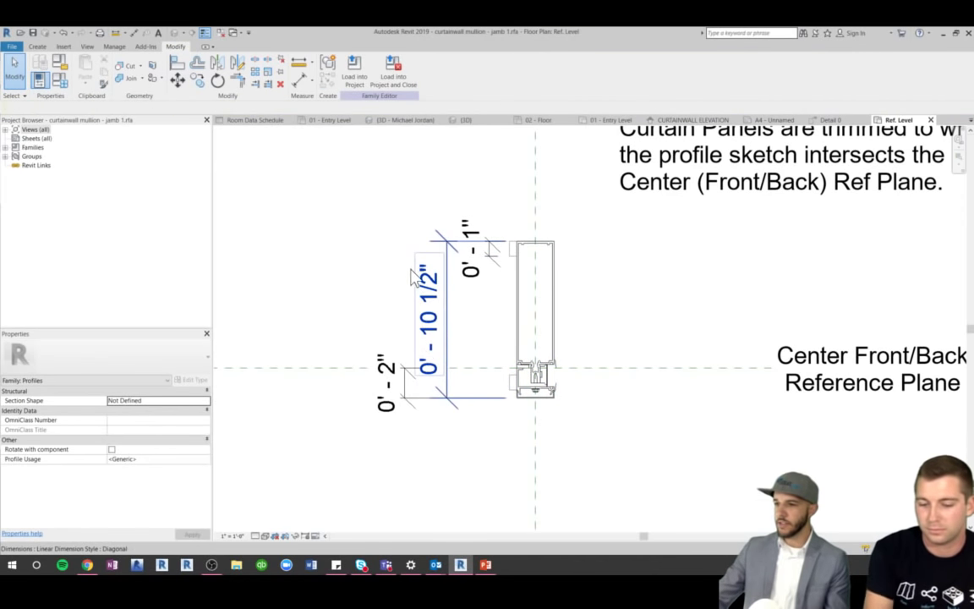
pyautogui.scroll(3, 505, 252)
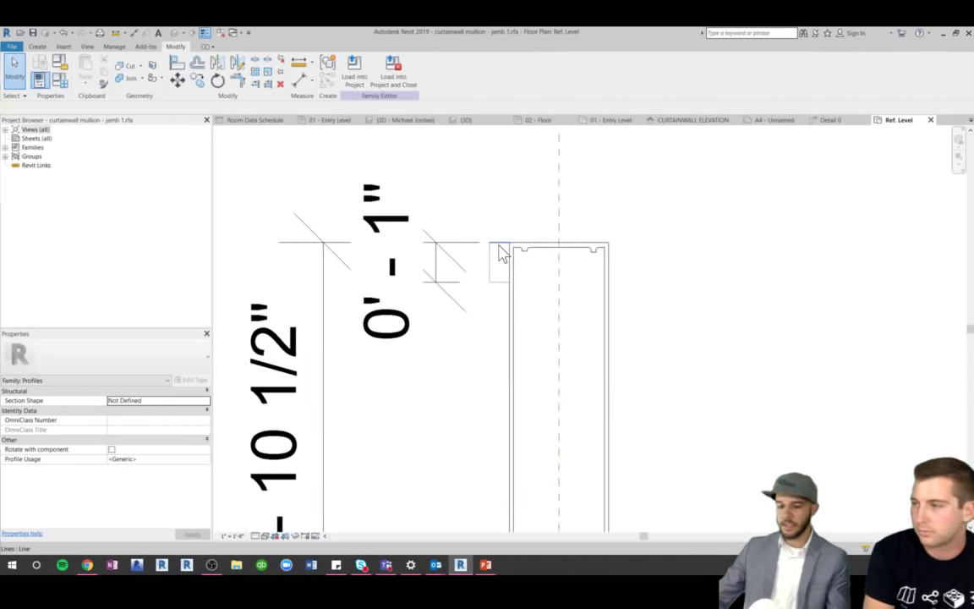
pyautogui.press('Tab')
pyautogui.click(502, 245)
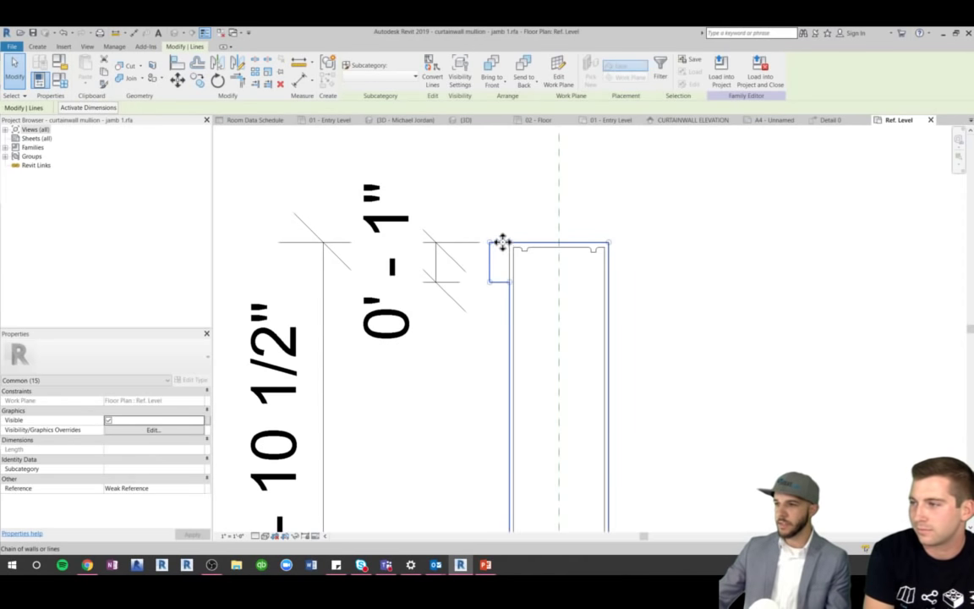
pyautogui.scroll(-3, 476, 221)
pyautogui.click(554, 298)
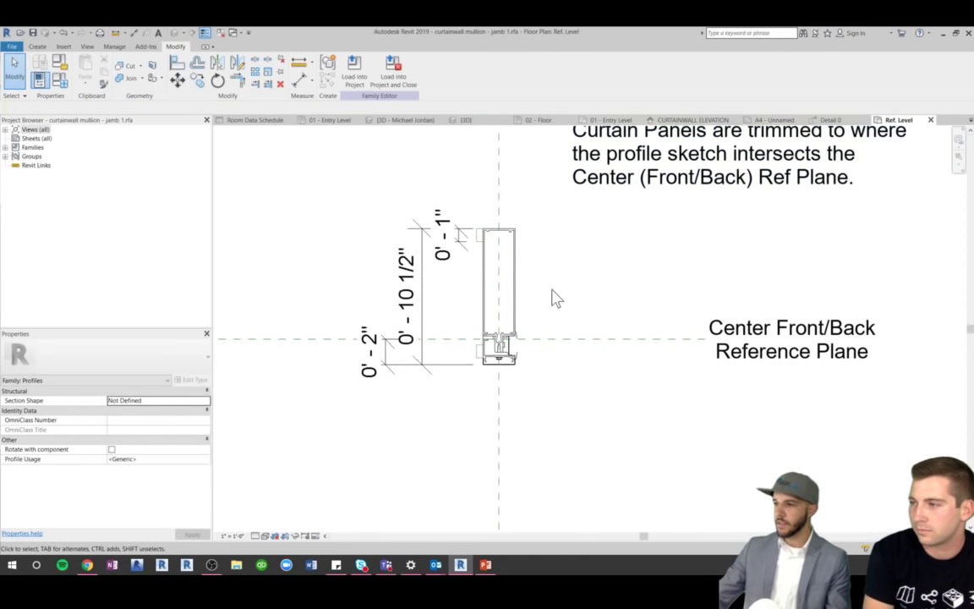
pyautogui.click(931, 120)
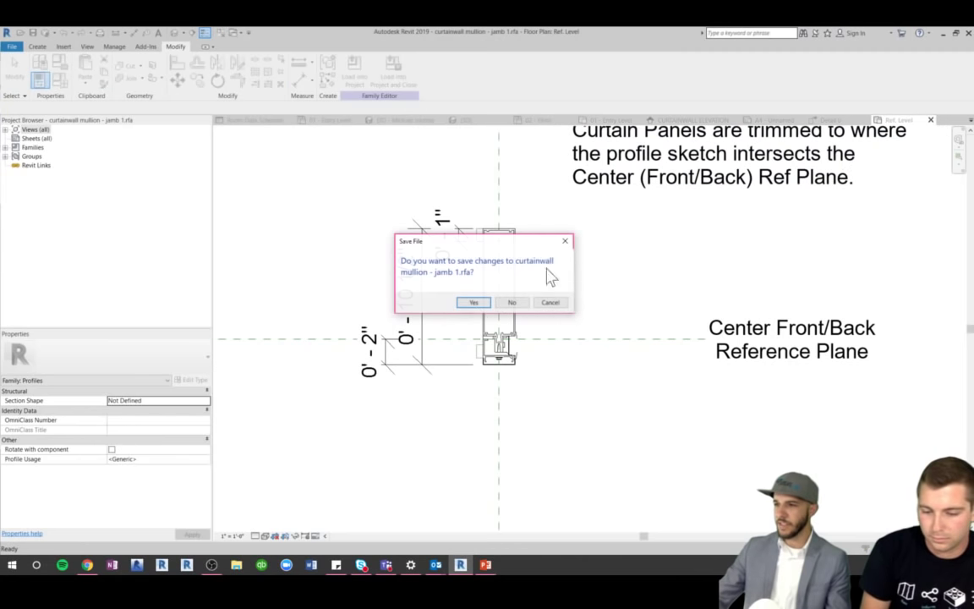
# Close jamb 1 without saving, close Detail 0, and activate the curtainwall viewport on the A4 sheet
pyautogui.click(513, 302)
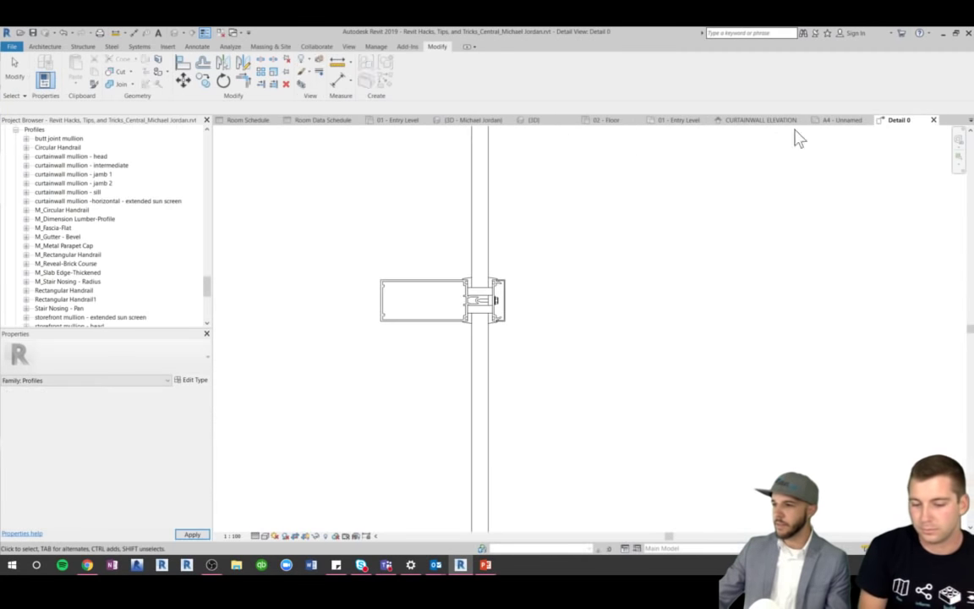
pyautogui.click(934, 120)
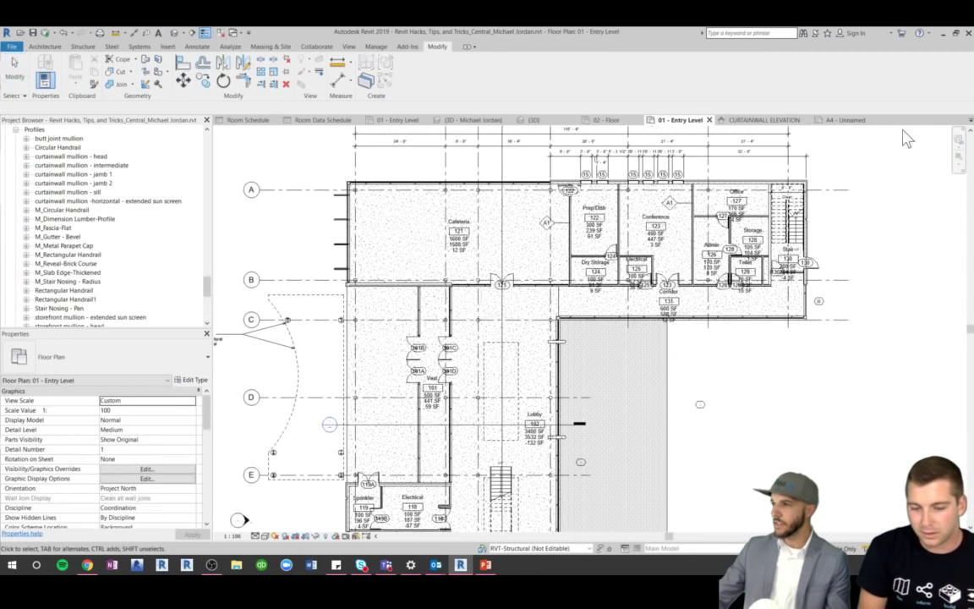
pyautogui.click(848, 121)
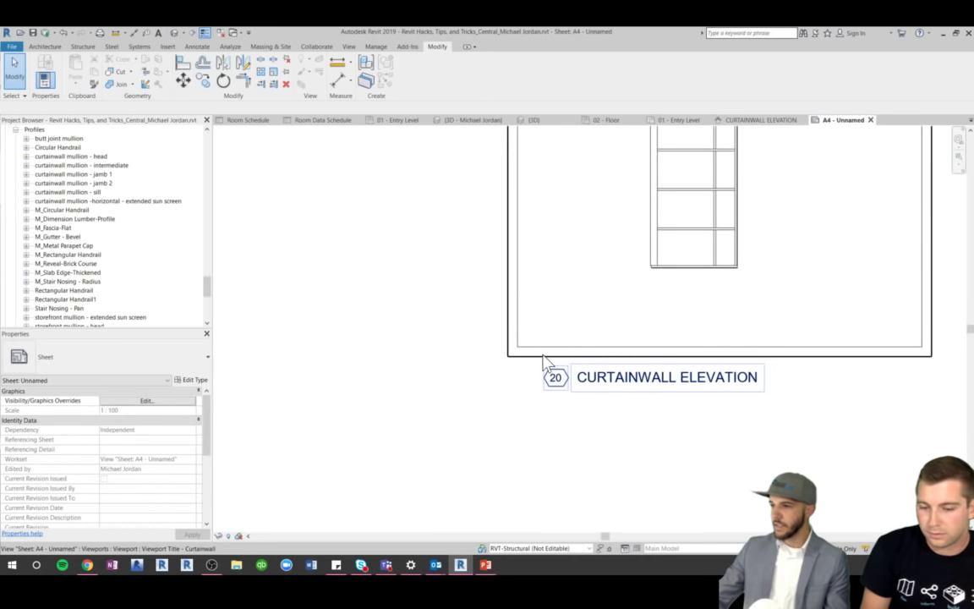
pyautogui.scroll(-3, 545, 359)
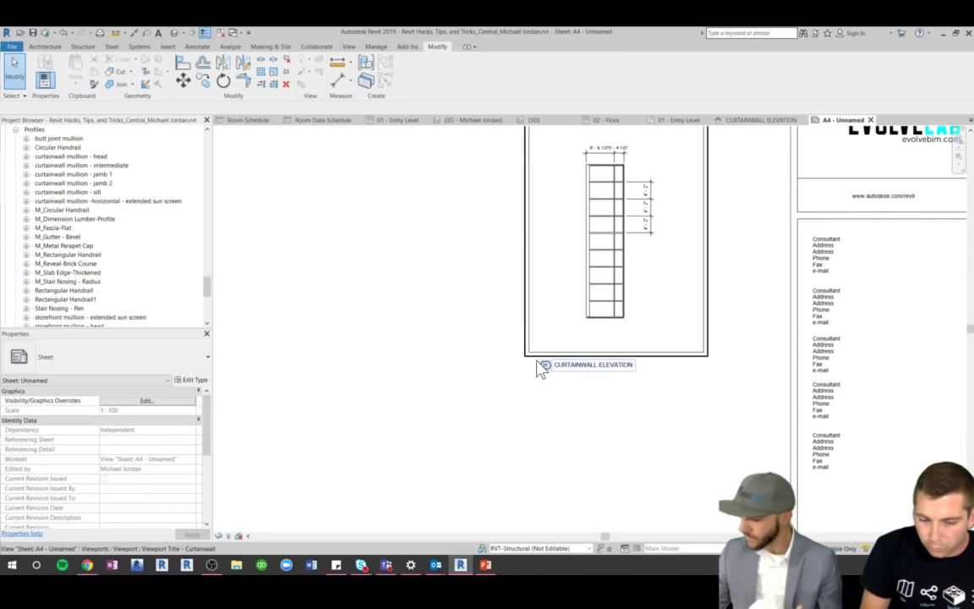
pyautogui.click(637, 356)
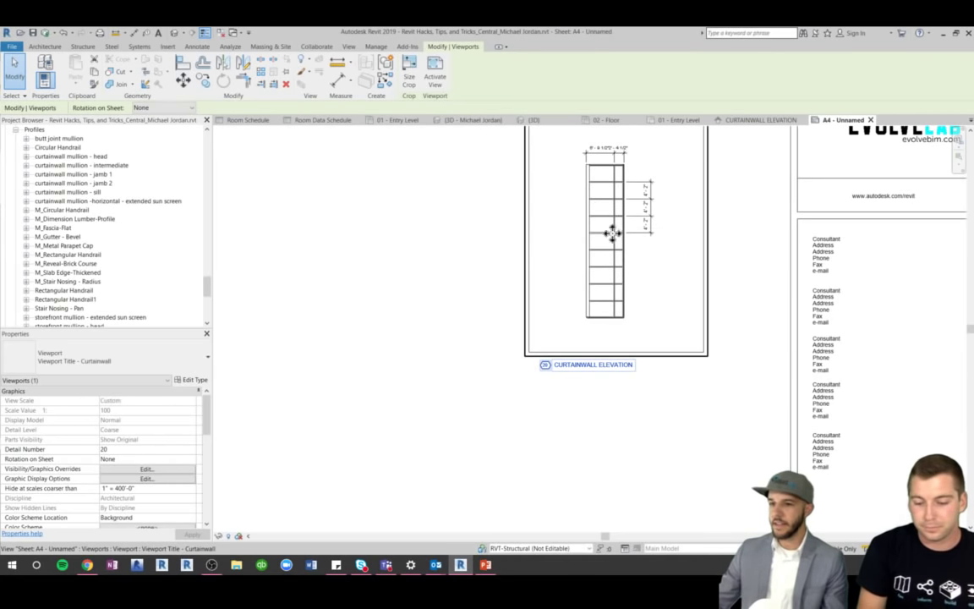
pyautogui.doubleClick(609, 265)
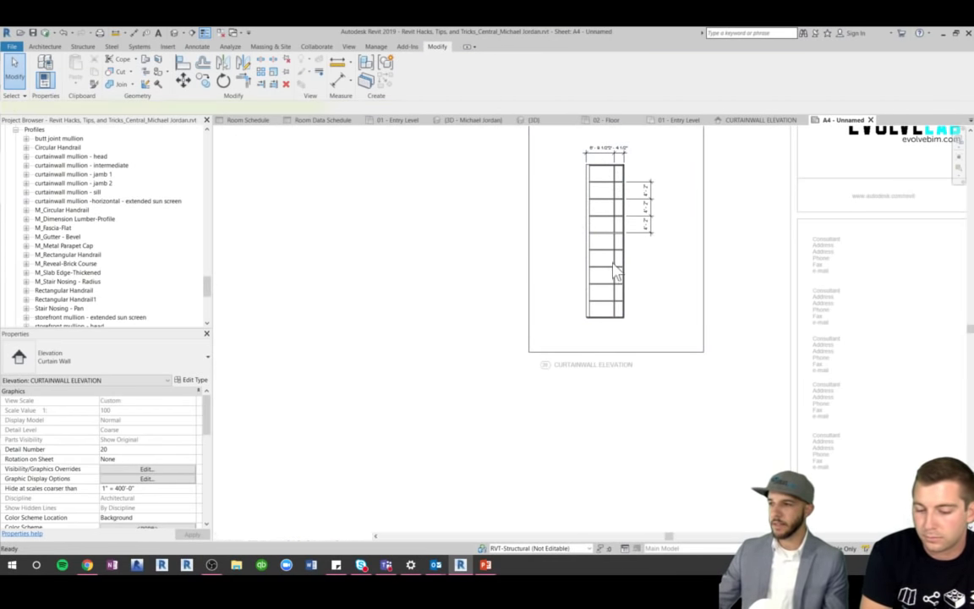
# Cycle through the open views and open Section Through Main Stair
pyautogui.hotkey('ctrl', 'Tab')
pyautogui.hotkey('ctrl', 'Tab')
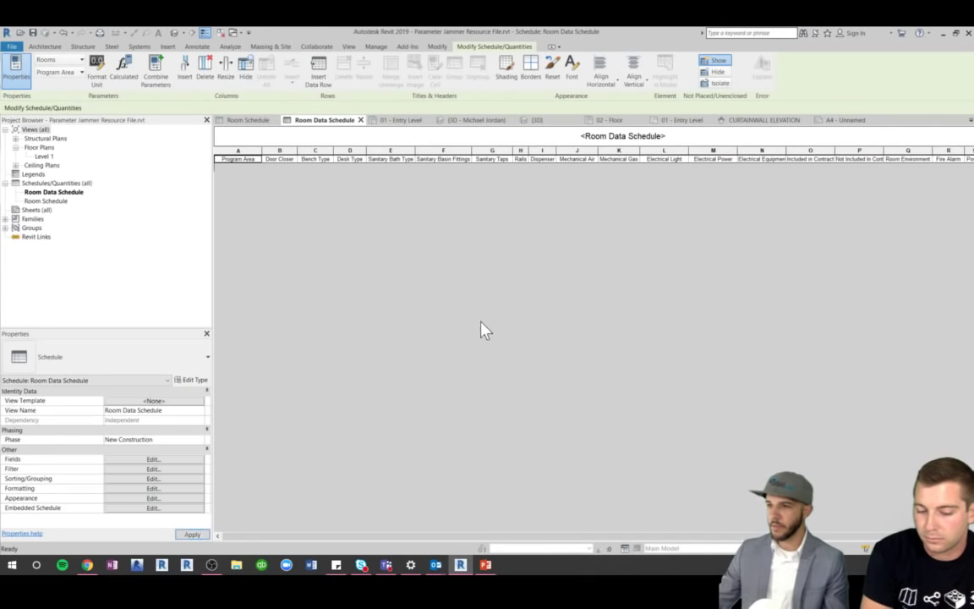
pyautogui.hotkey('ctrl', 'Tab')
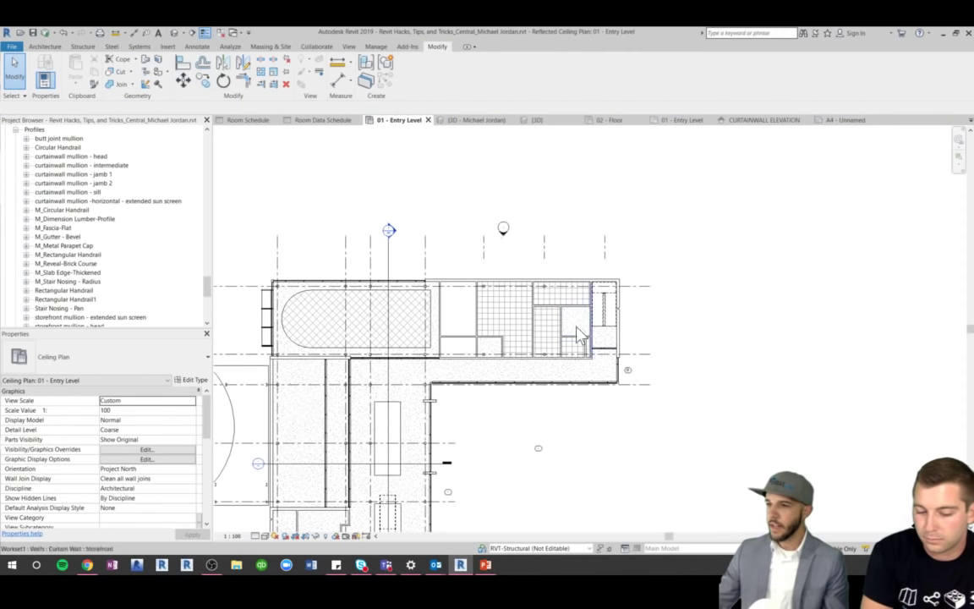
pyautogui.doubleClick(389, 231)
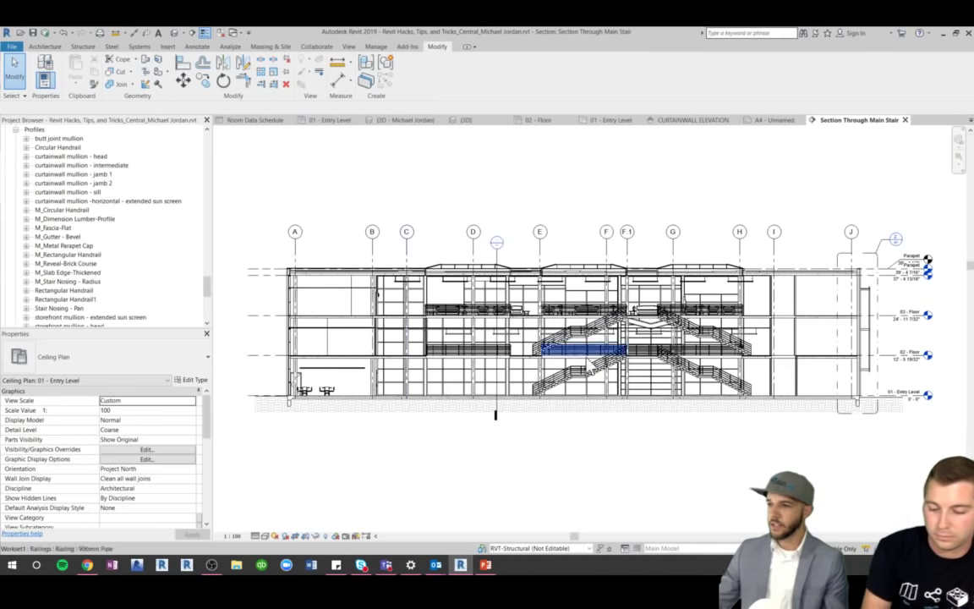
# Zoom and pan the stair section around the door and chairs, then move to the Room Schedule
pyautogui.scroll(4, 875, 378)
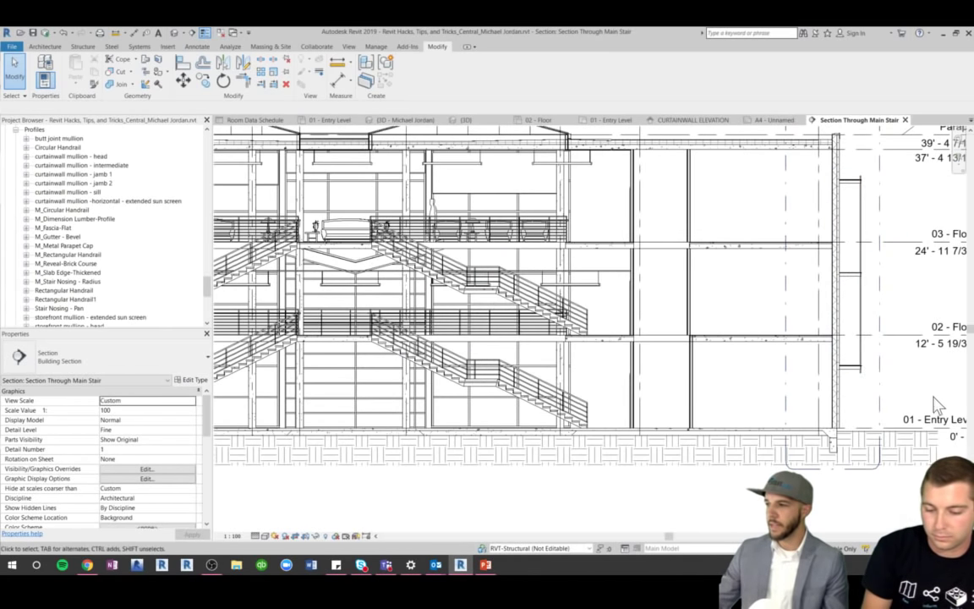
pyautogui.scroll(-4, 930, 397)
pyautogui.scroll(10, 315, 381)
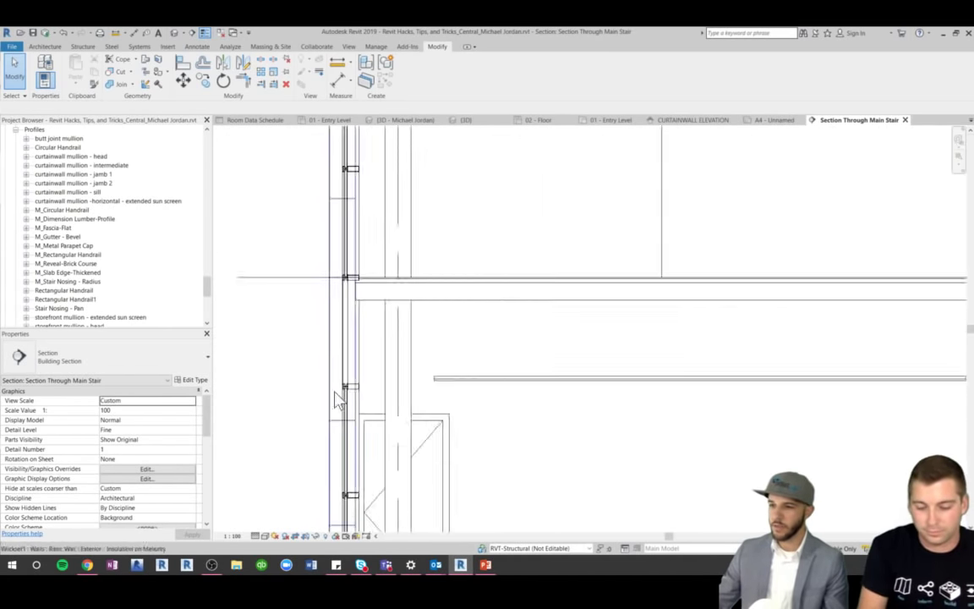
pyautogui.scroll(-5, 362, 344)
pyautogui.scroll(2, 378, 435)
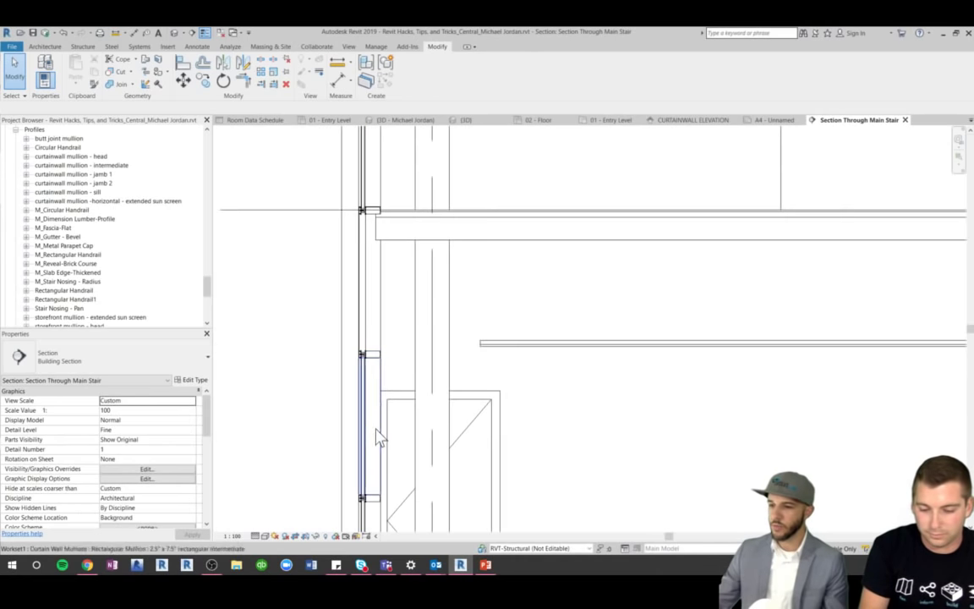
pyautogui.scroll(3, 359, 413)
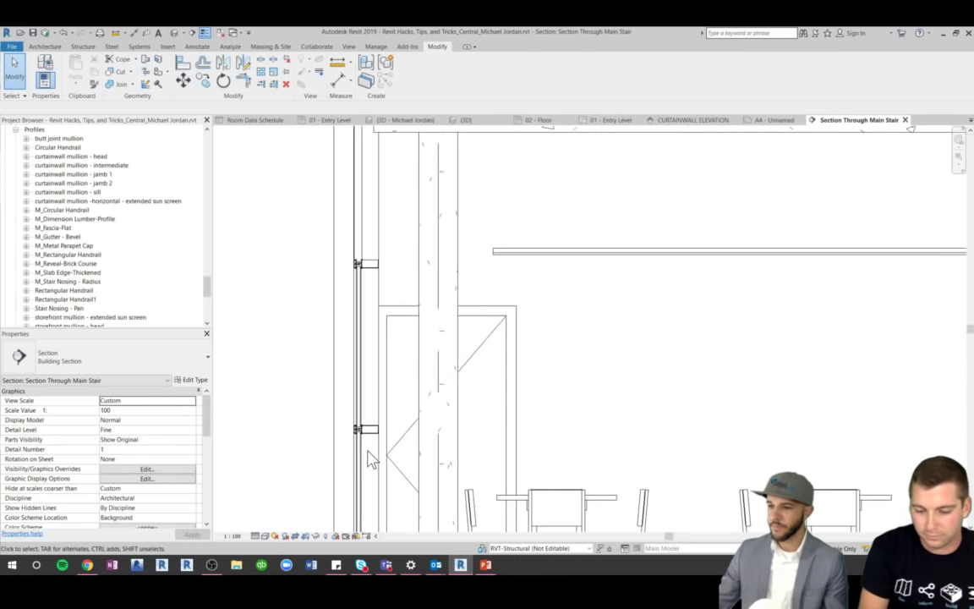
pyautogui.moveTo(369, 456); pyautogui.dragTo(369, 383, button='middle')
pyautogui.scroll(-2, 369, 383)
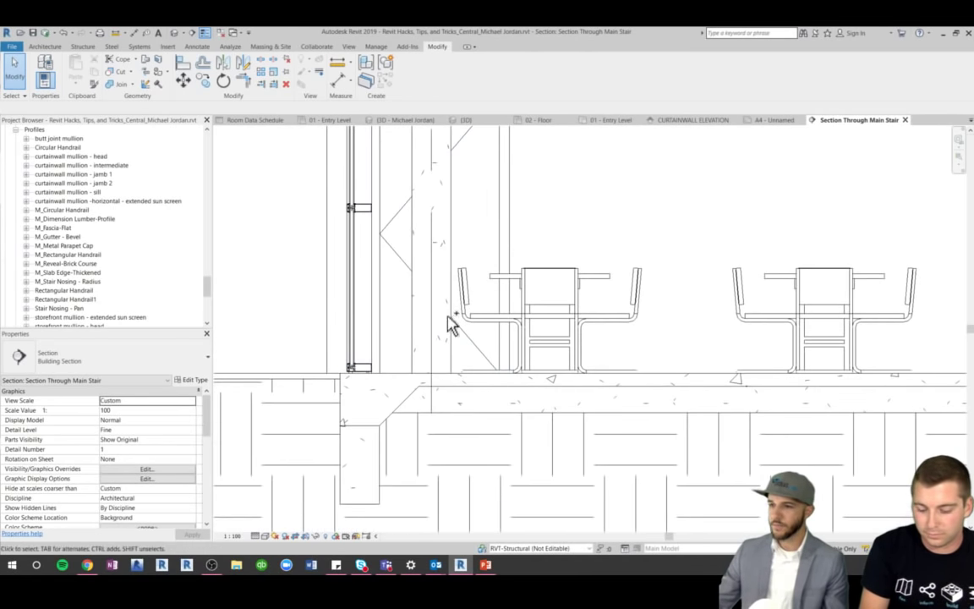
pyautogui.hotkey('ctrl', 'Tab')
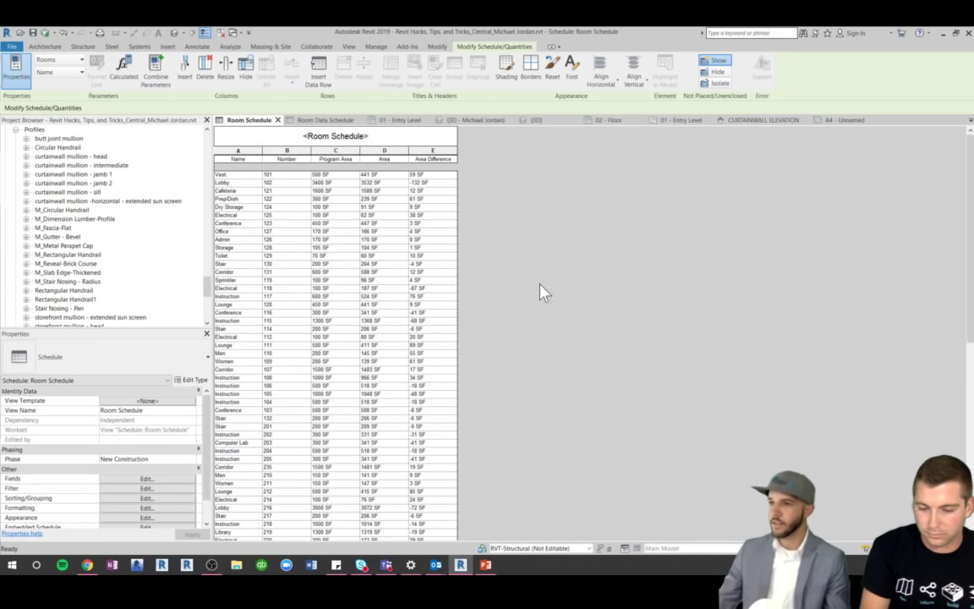
# Move through the 02 - Floor, CURTAINWALL ELEVATION and Room Schedule tabs, ending on Room Data Schedule
pyautogui.click(610, 121)
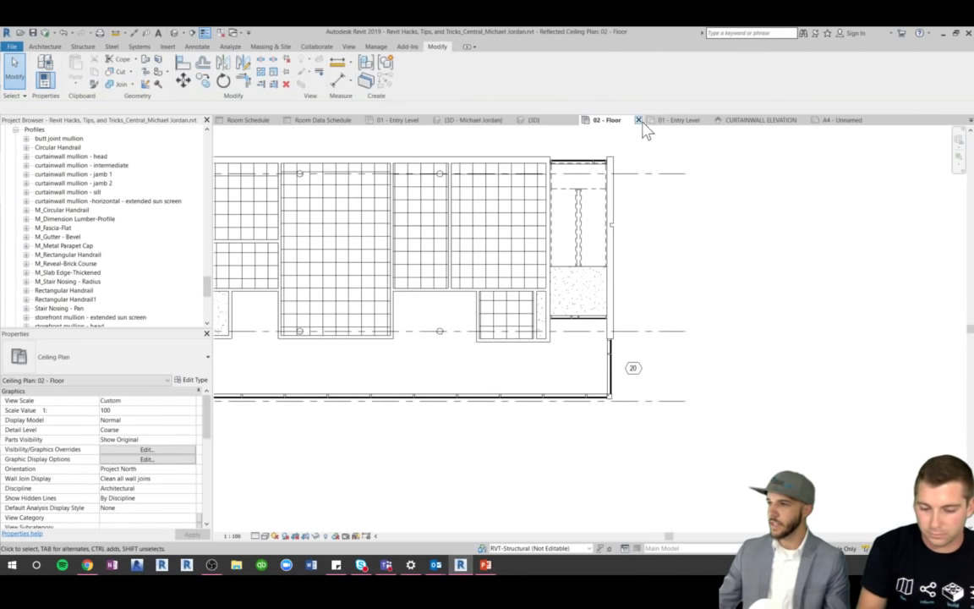
pyautogui.click(681, 120)
pyautogui.click(761, 120)
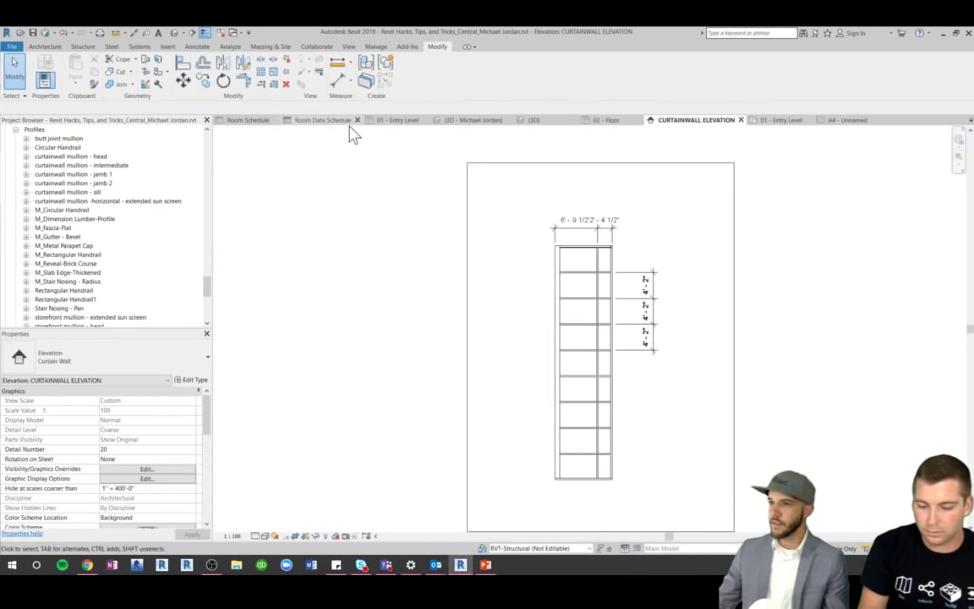
pyautogui.click(248, 121)
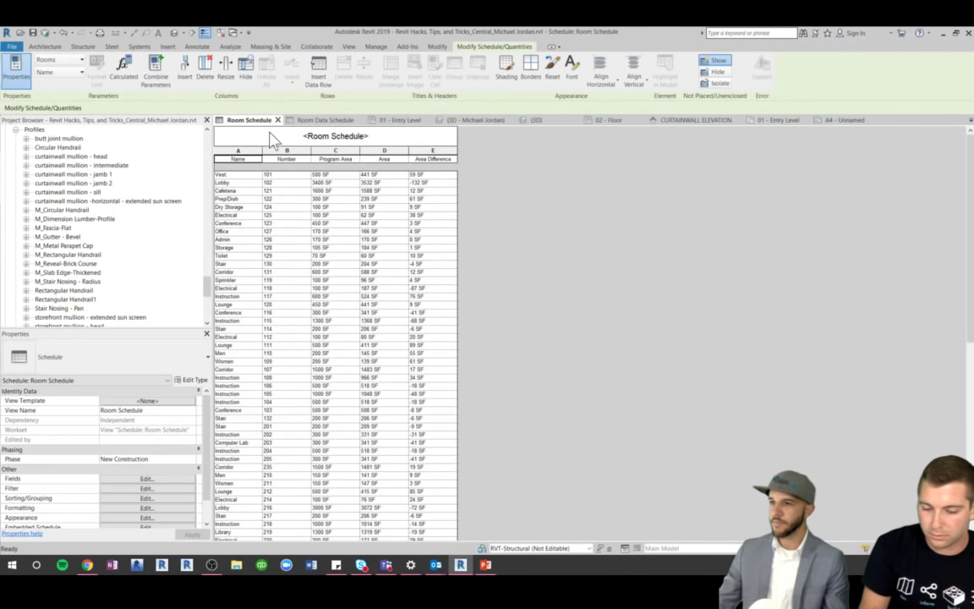
pyautogui.click(347, 124)
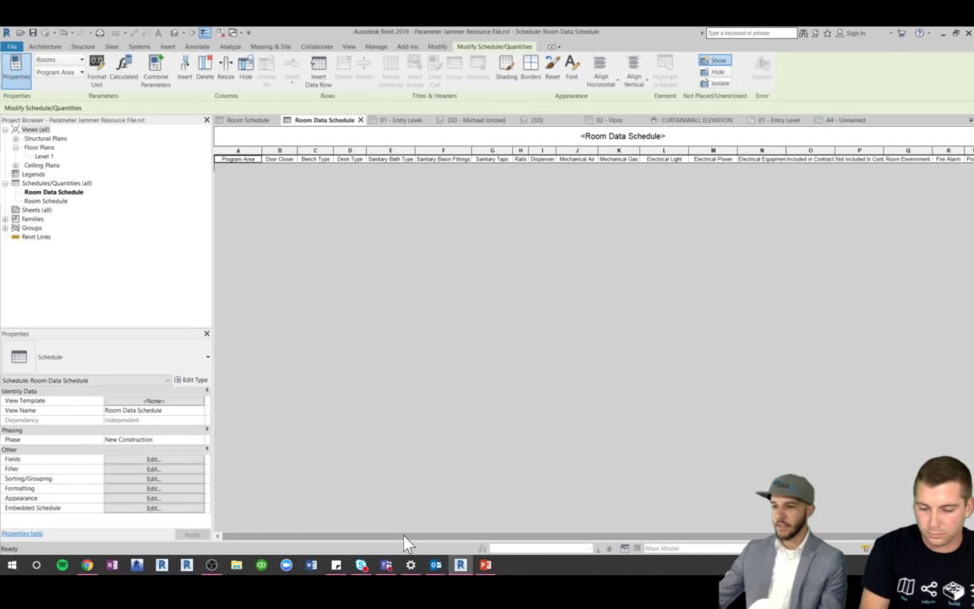
# Scroll across the Room Data Schedule, then return to the main project's 01 - Entry Level ceiling plan
pyautogui.moveTo(404, 536); pyautogui.dragTo(321, 522)
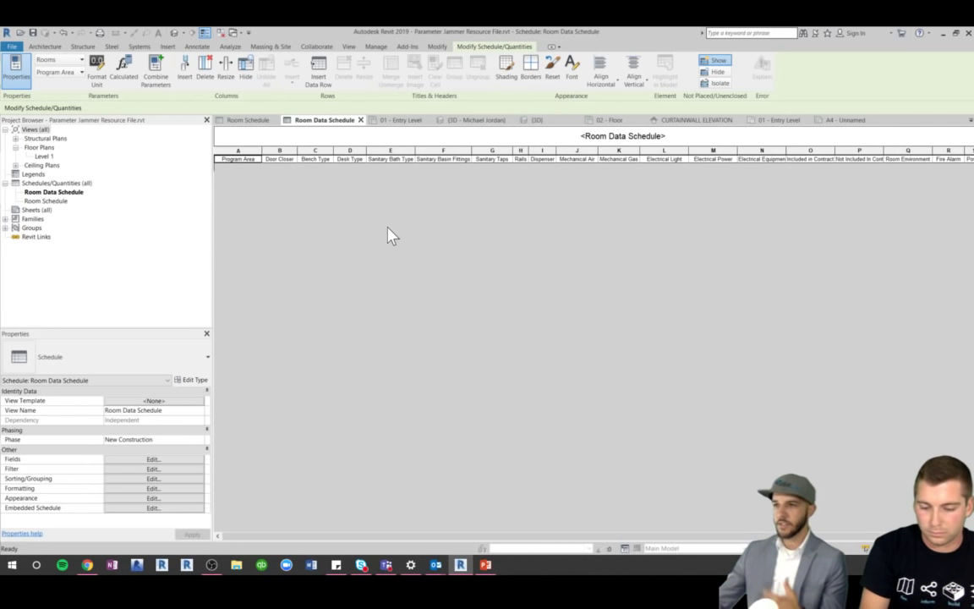
pyautogui.click(76, 193)
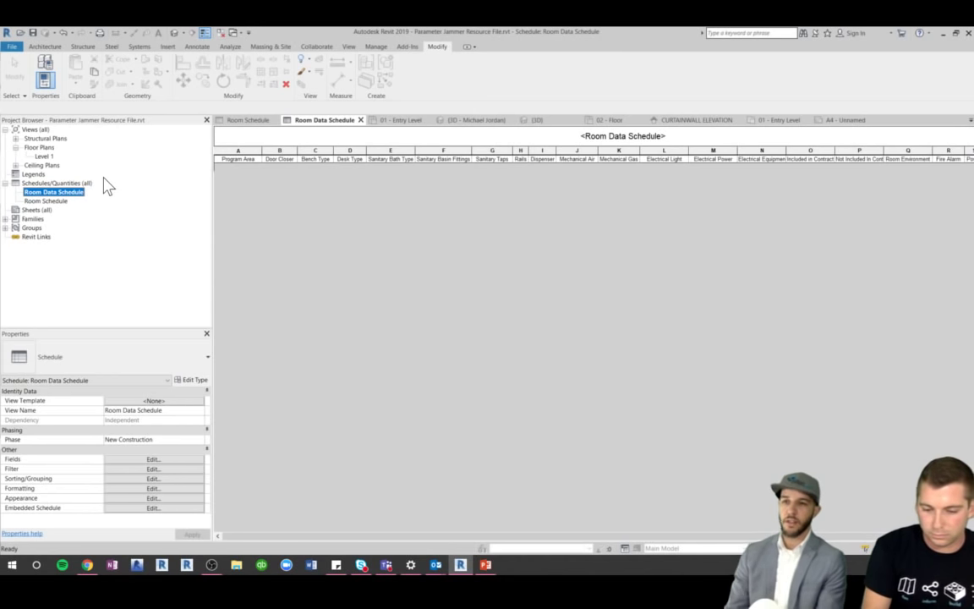
pyautogui.click(51, 201)
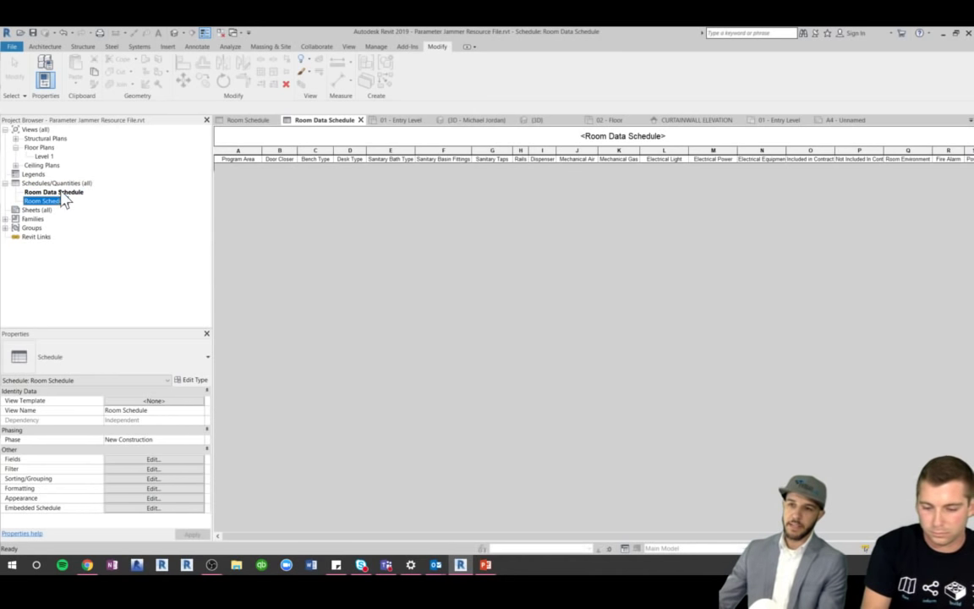
pyautogui.click(61, 193)
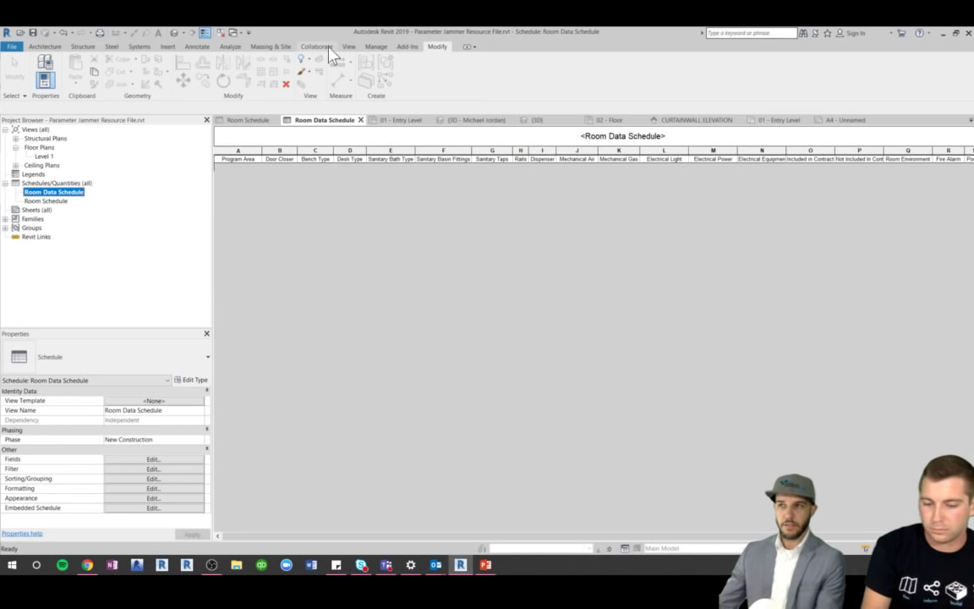
pyautogui.click(377, 48)
pyautogui.click(374, 230)
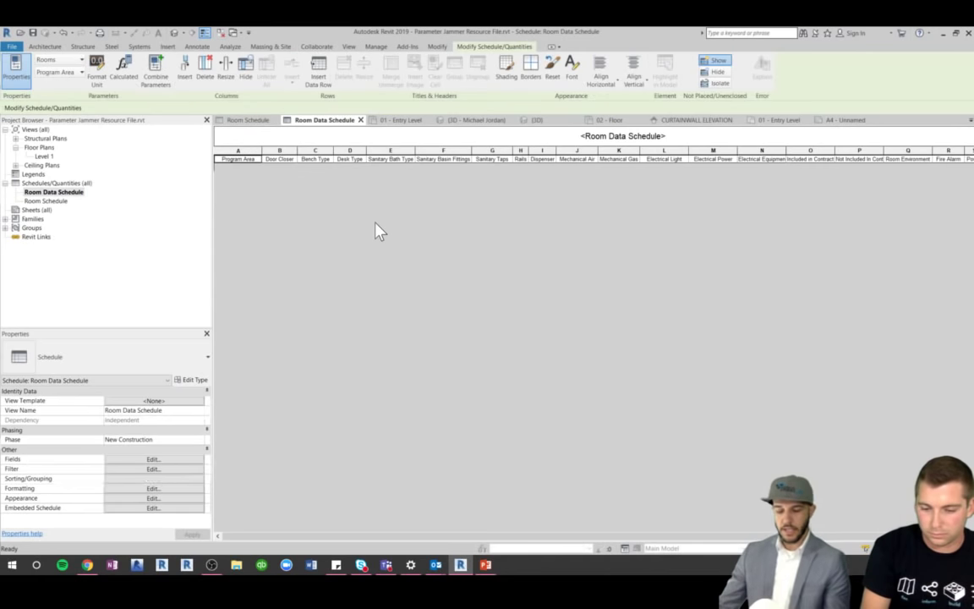
pyautogui.hotkey('ctrl', 'Tab')
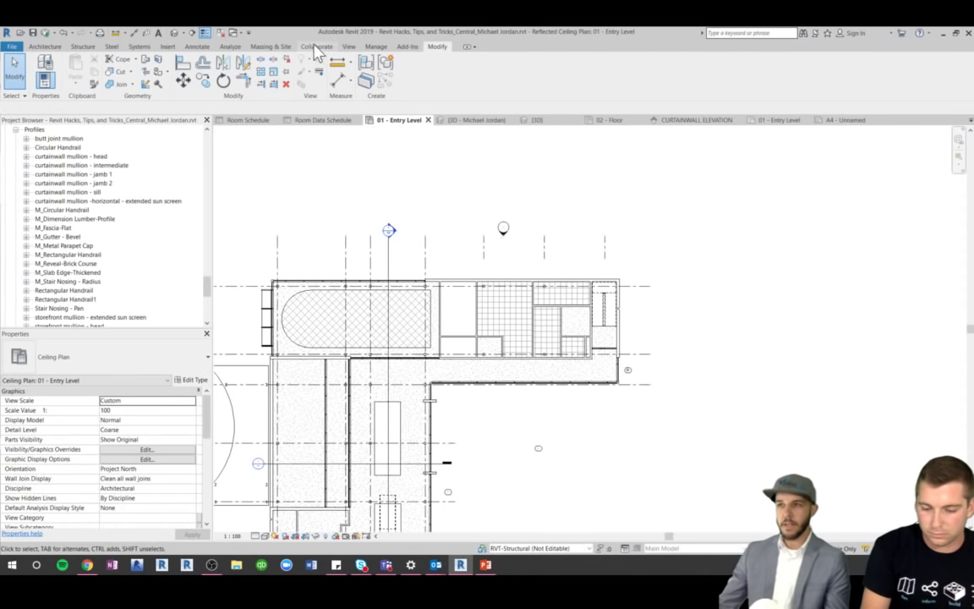
pyautogui.click(377, 47)
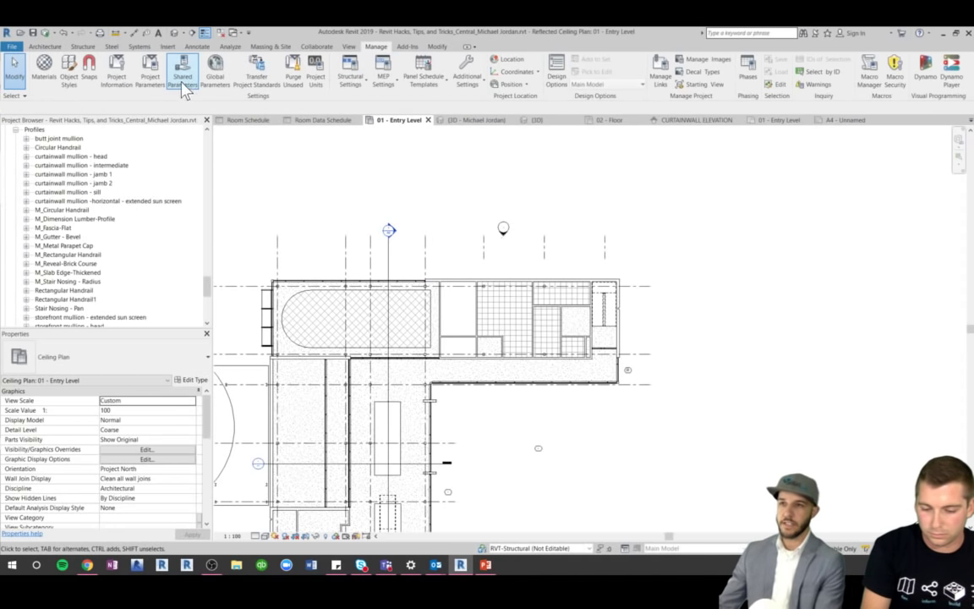
pyautogui.click(141, 91)
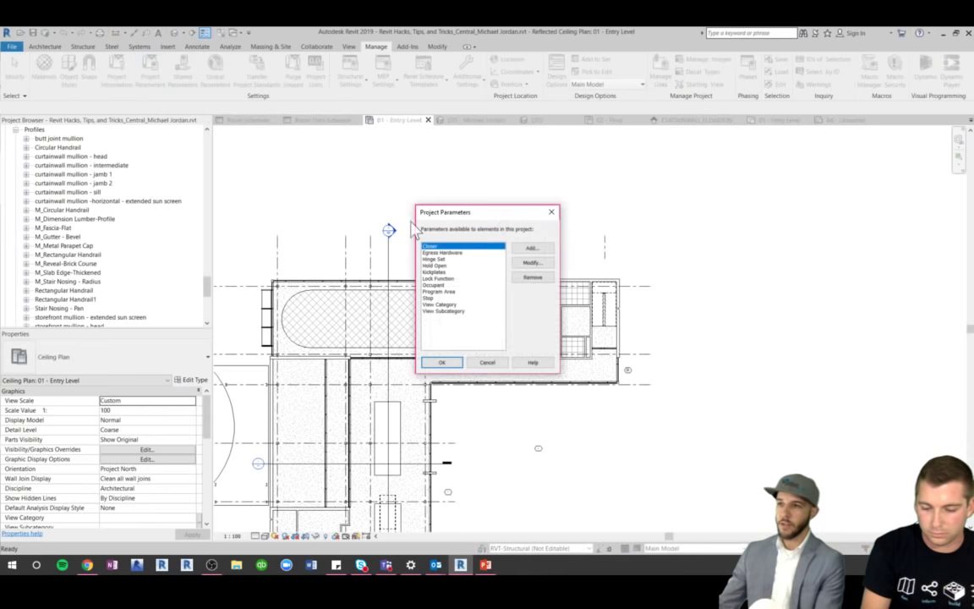
pyautogui.click(531, 248)
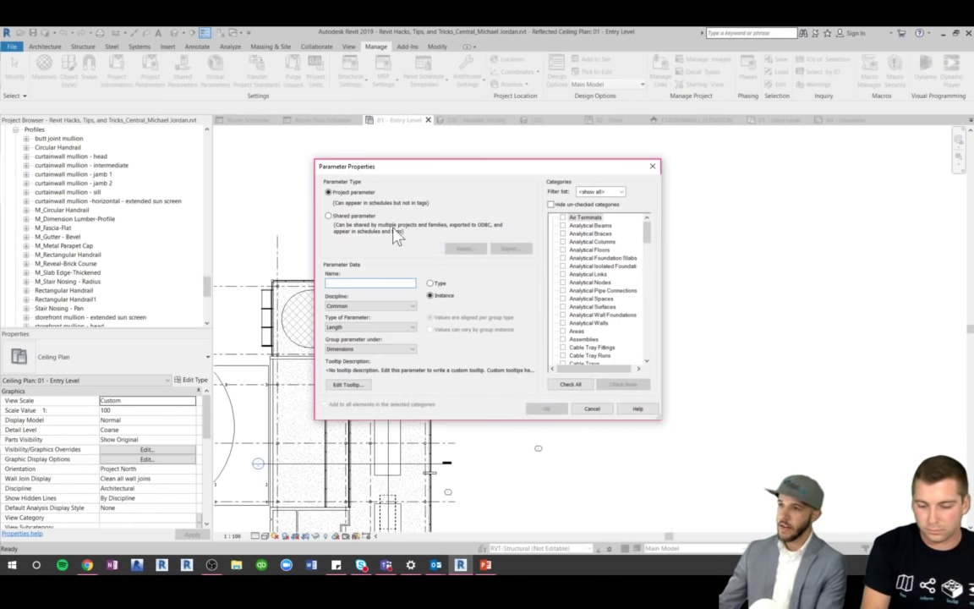
pyautogui.click(329, 217)
pyautogui.click(465, 248)
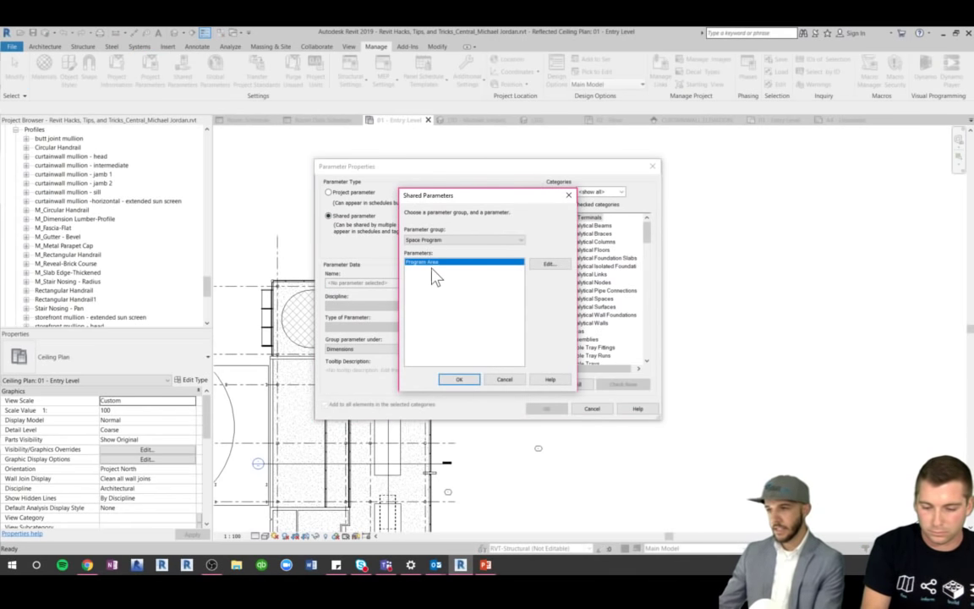
pyautogui.click(461, 379)
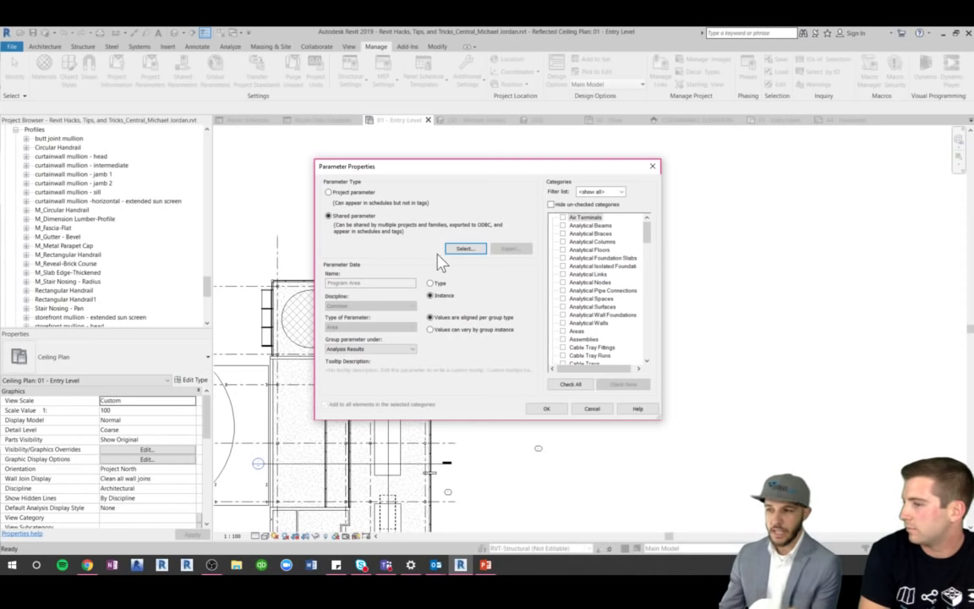
pyautogui.click(593, 409)
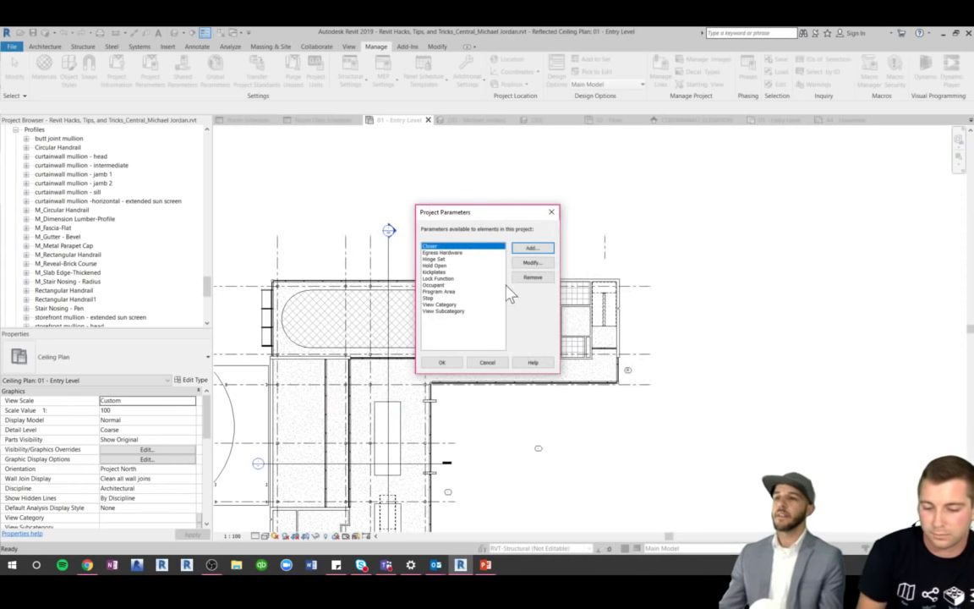
pyautogui.click(489, 363)
pyautogui.click(432, 247)
pyautogui.press('Escape')
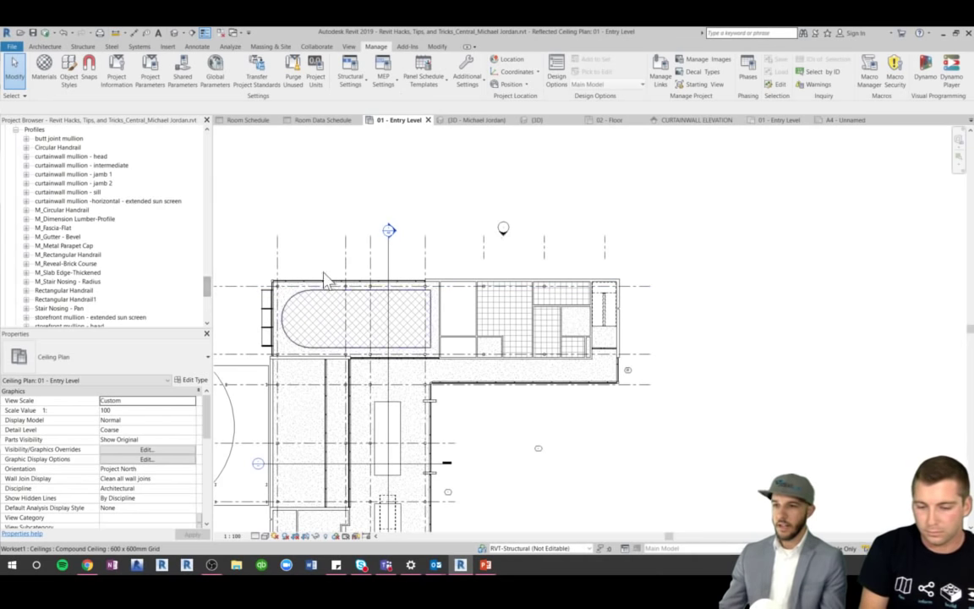
# Close the ceiling plan, check Cafeteria's 1600 SF Program Area, and dock Properties beside the browser
pyautogui.click(428, 120)
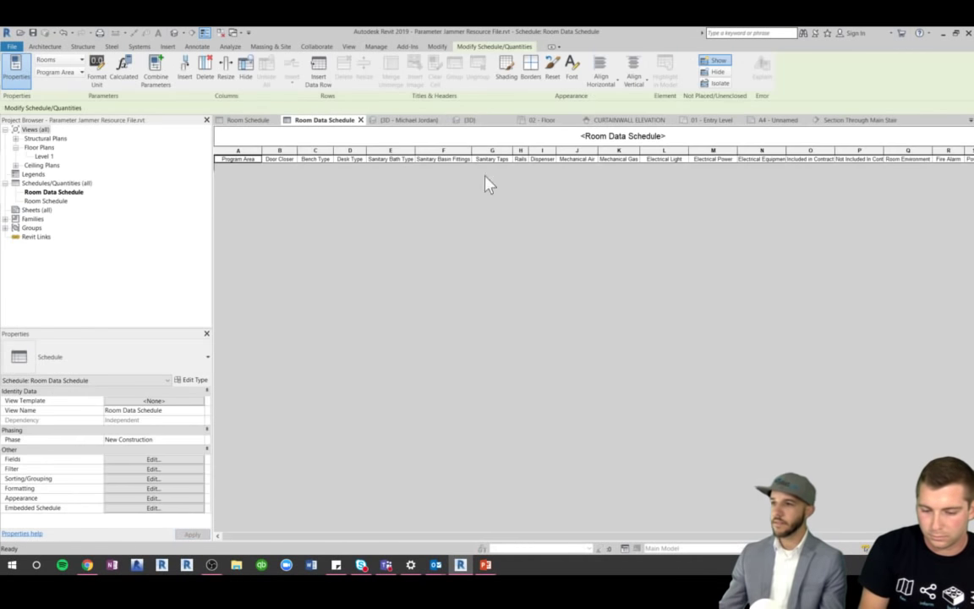
pyautogui.click(253, 121)
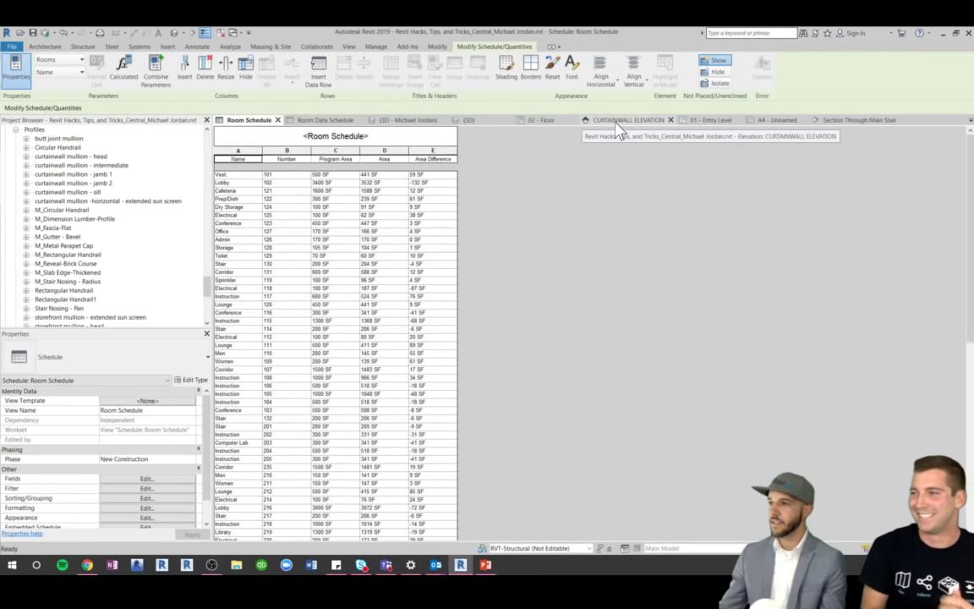
pyautogui.click(701, 125)
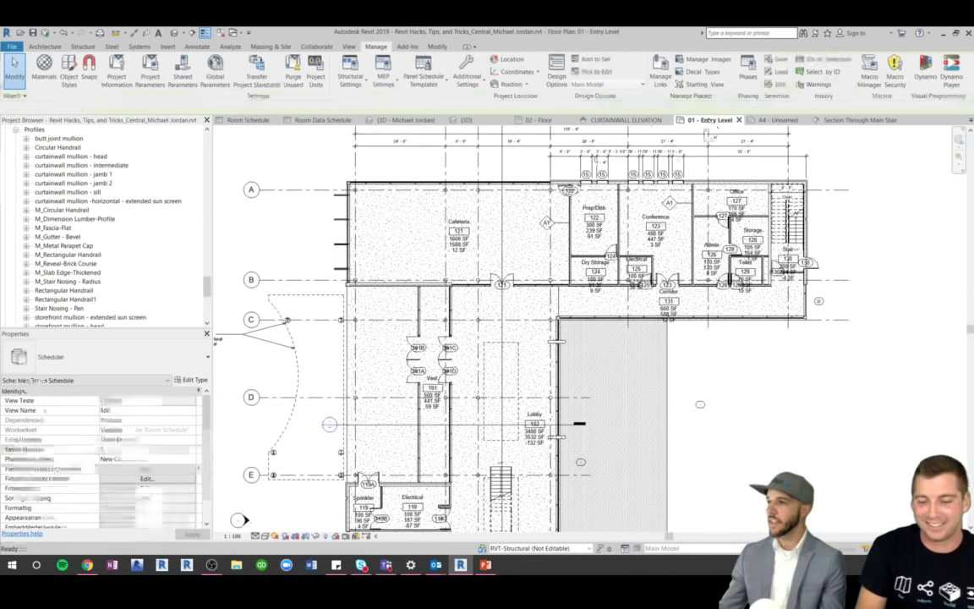
pyautogui.click(464, 247)
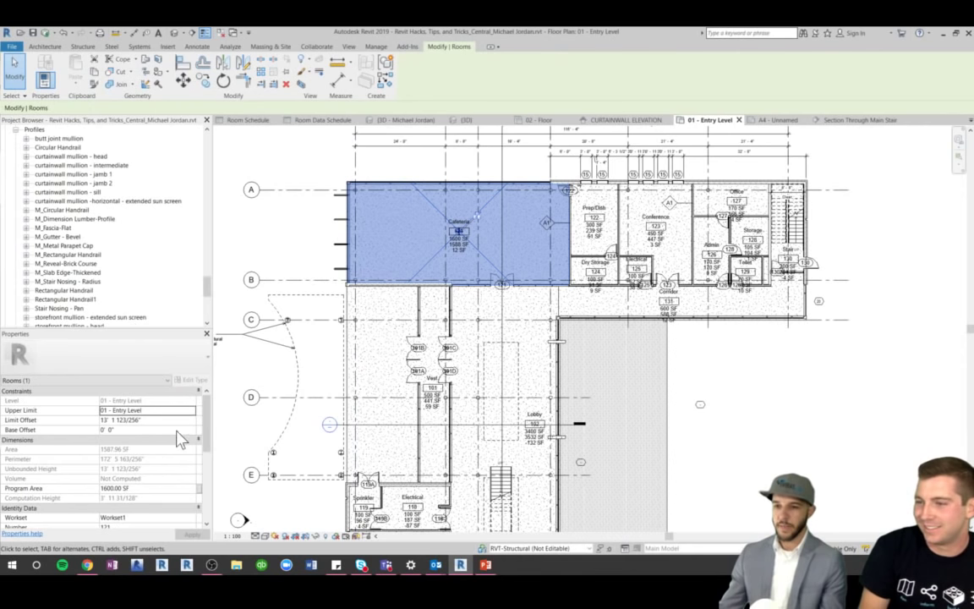
pyautogui.scroll(-5, 210, 508)
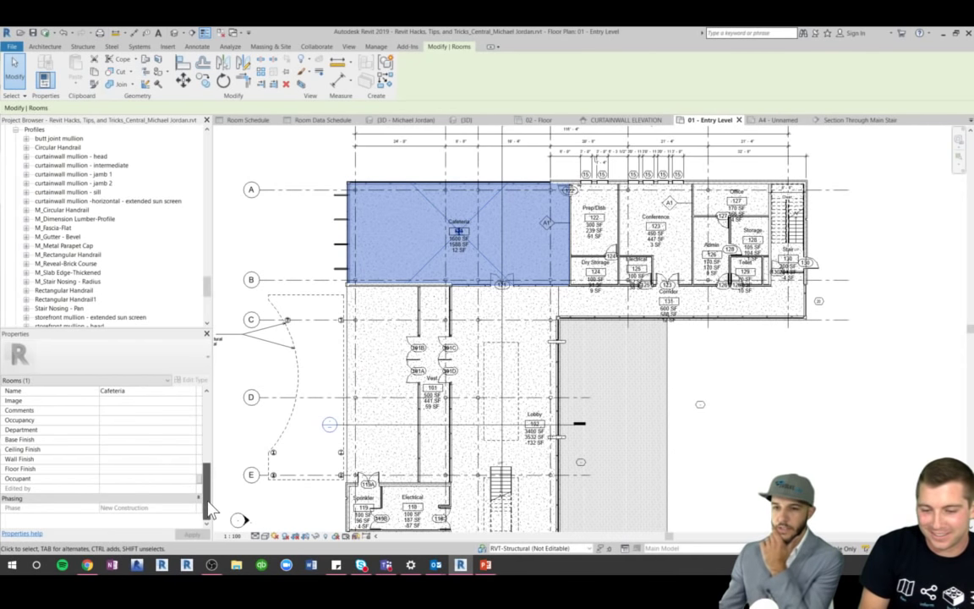
pyautogui.scroll(1, 209, 507)
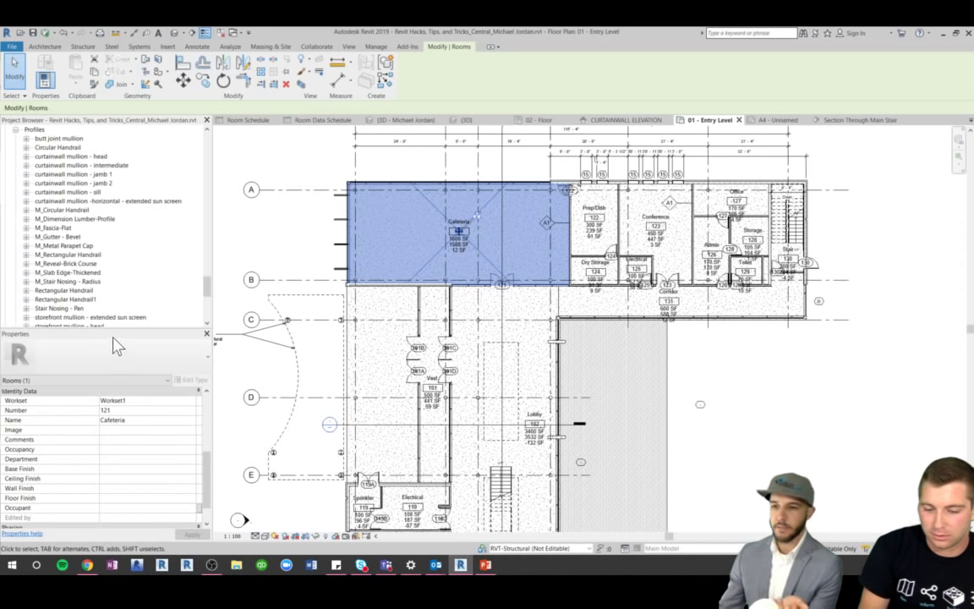
pyautogui.moveTo(187, 337); pyautogui.dragTo(212, 272)
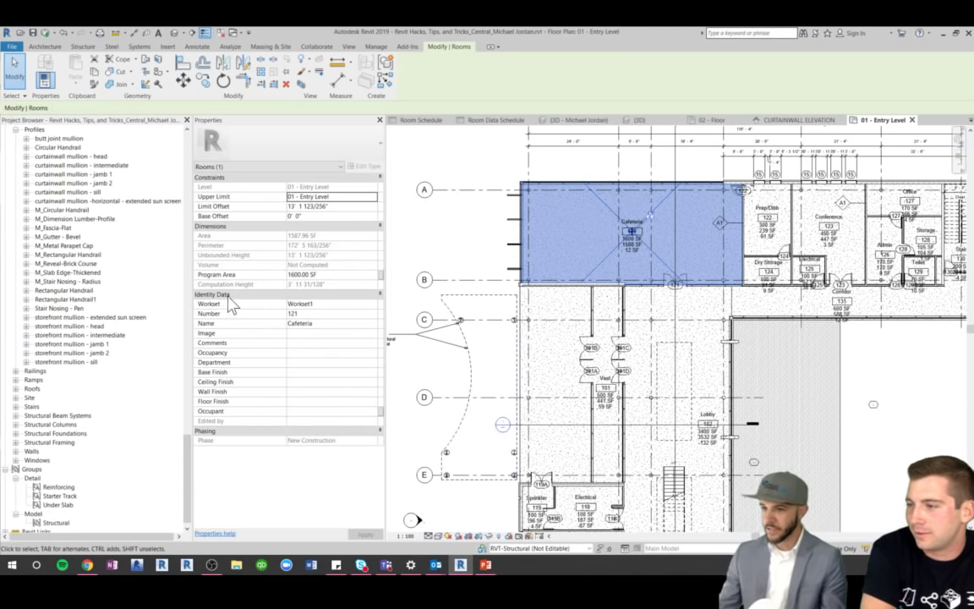
# Copy the Room Data Schedule from the resource file and switch to the Revit Hacks project
pyautogui.click(478, 247)
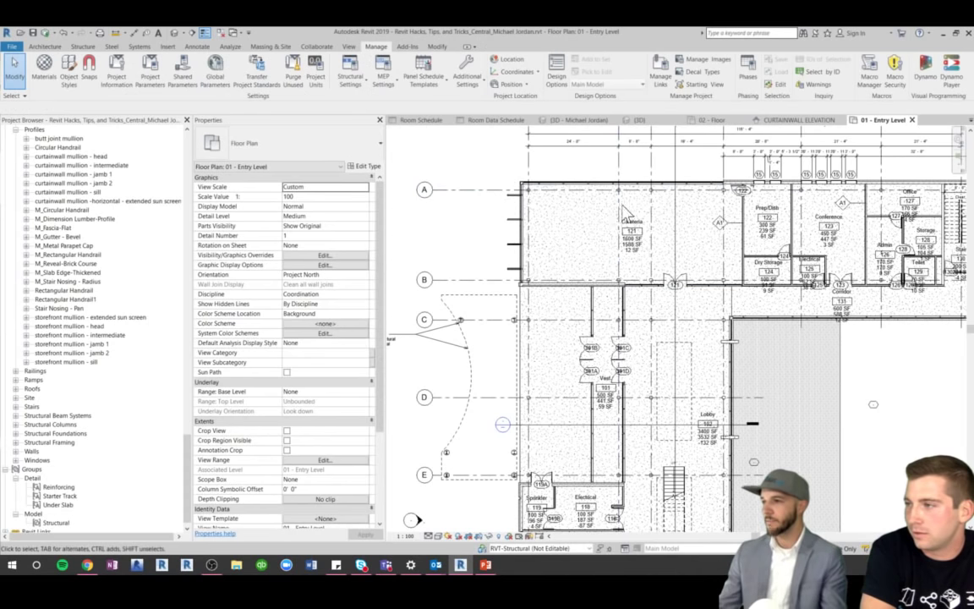
pyautogui.click(549, 187)
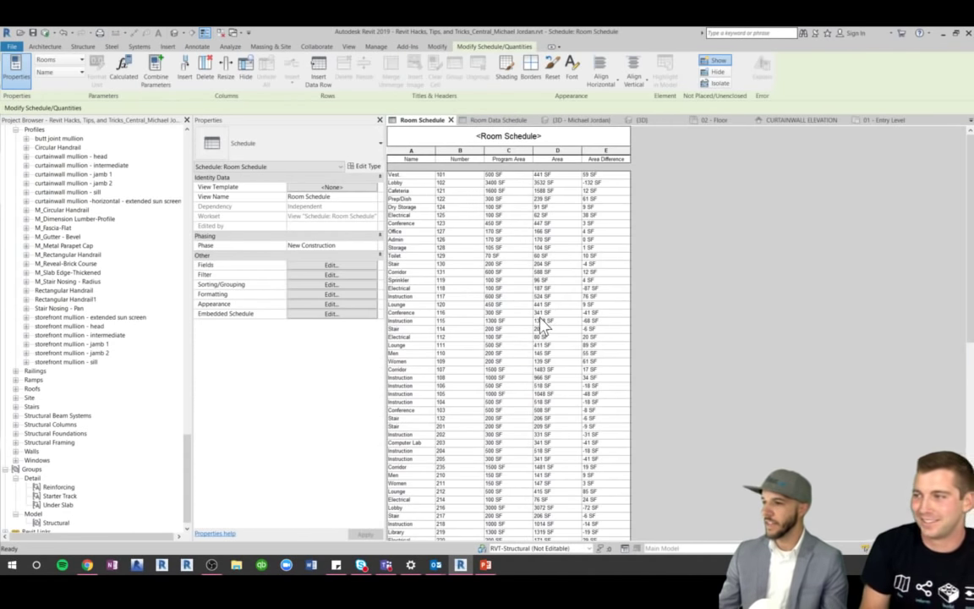
pyautogui.hotkey('ctrl', 'Tab')
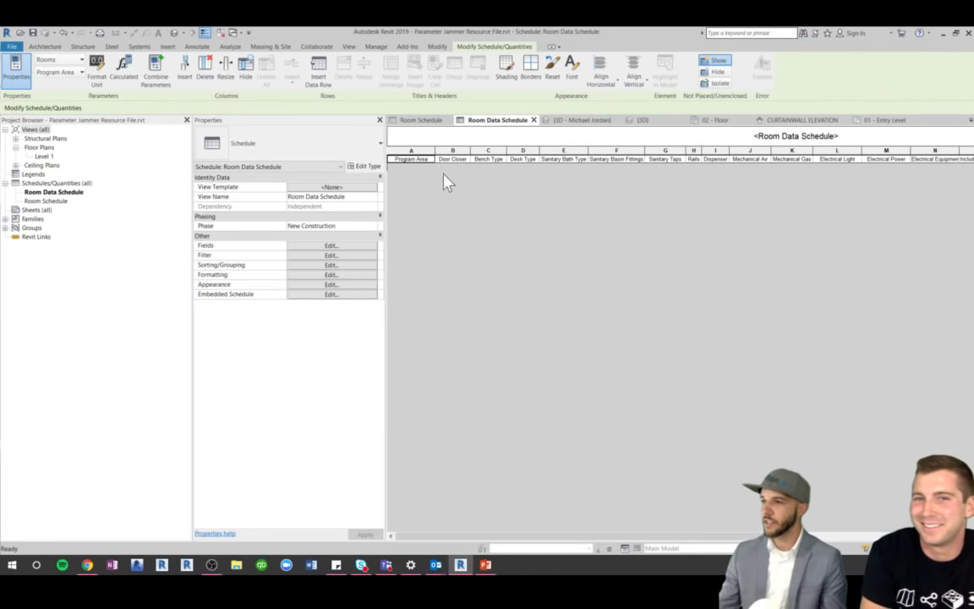
pyautogui.click(49, 192)
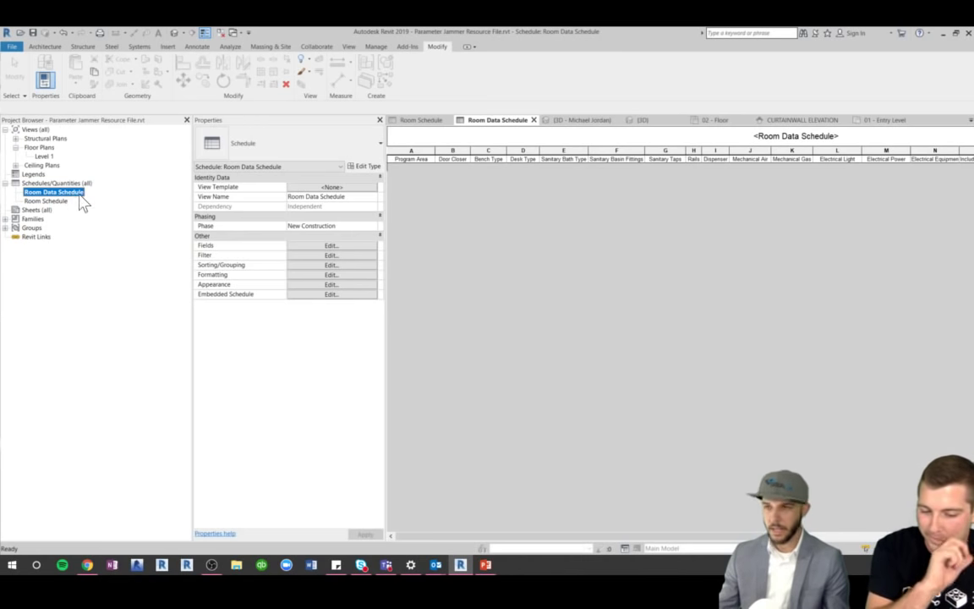
pyautogui.hotkey('ctrl', 'Tab')
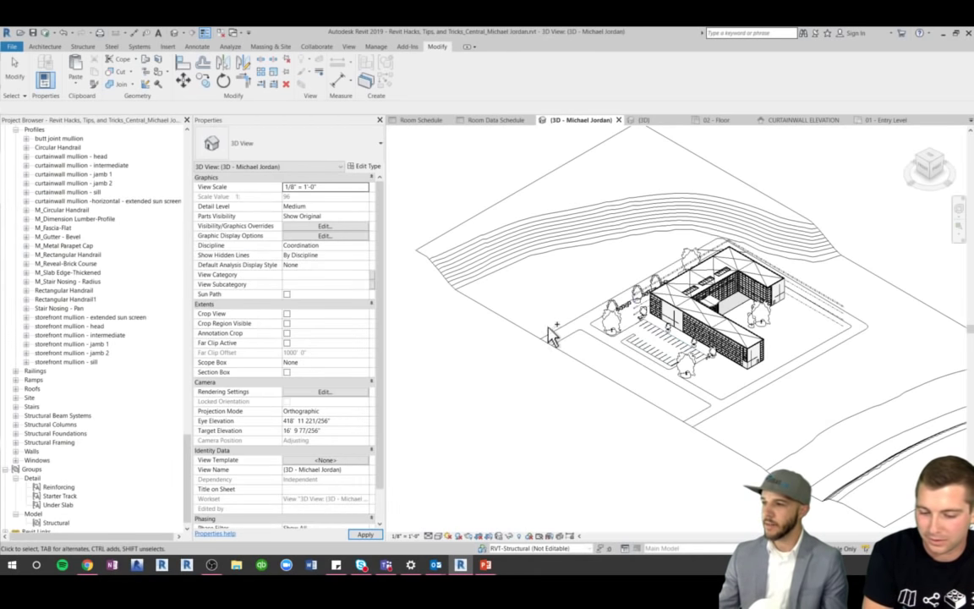
# Paste the Room Data Schedule into the 3D view, accept the Expanded Types warning, and open it
pyautogui.scroll(10, 167, 417)
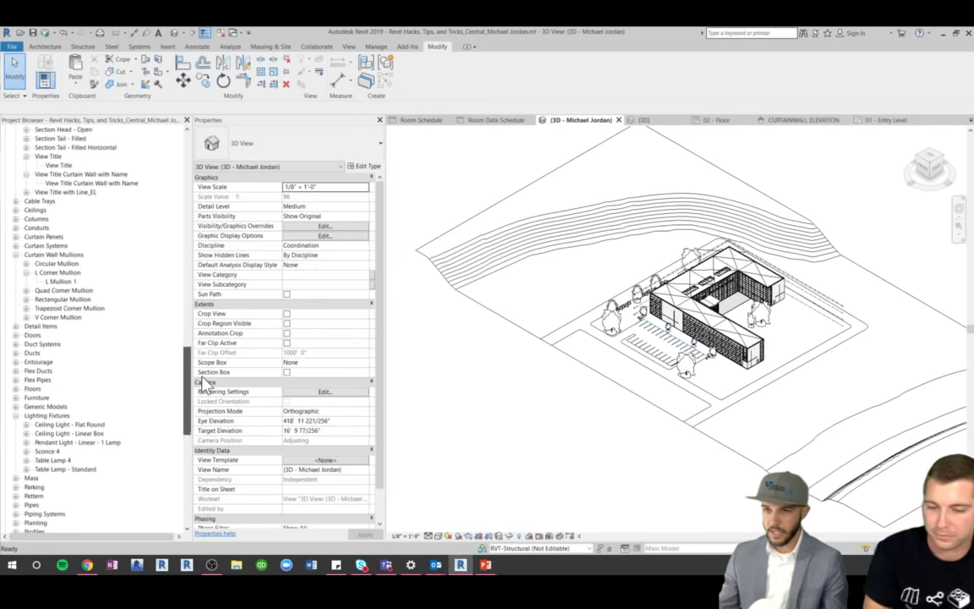
pyautogui.scroll(15, 169, 339)
pyautogui.click(169, 270)
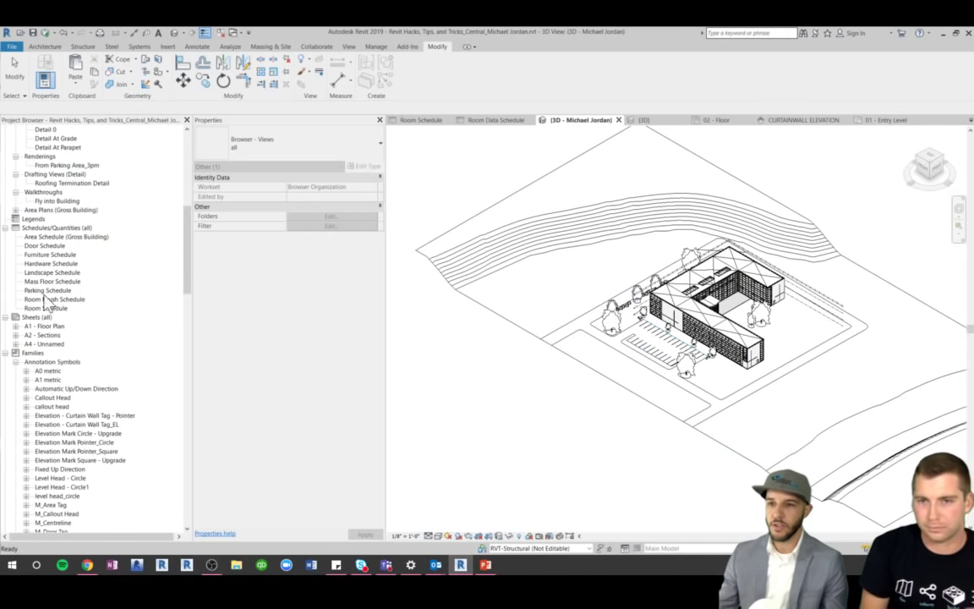
pyautogui.click(420, 324)
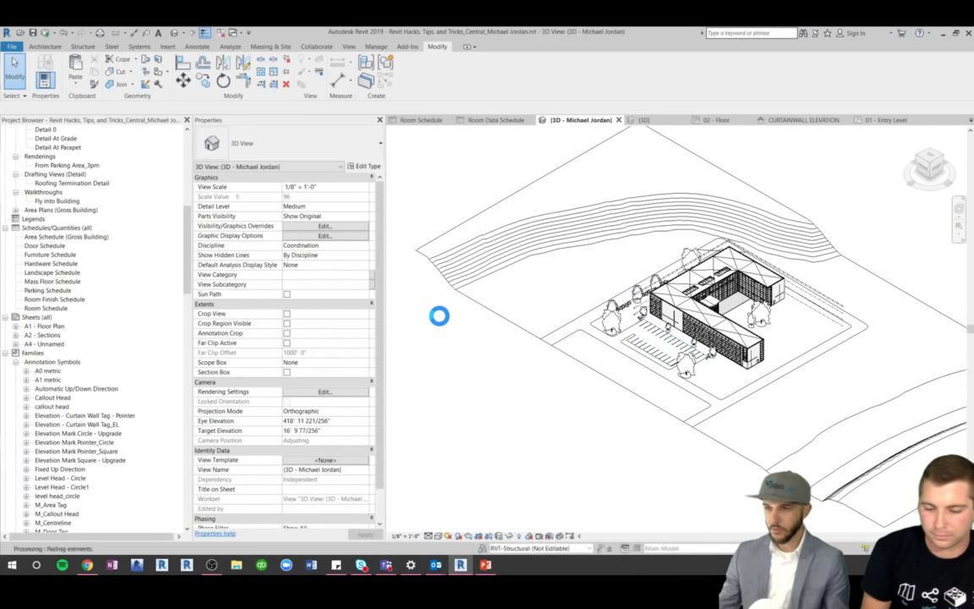
pyautogui.click(461, 310)
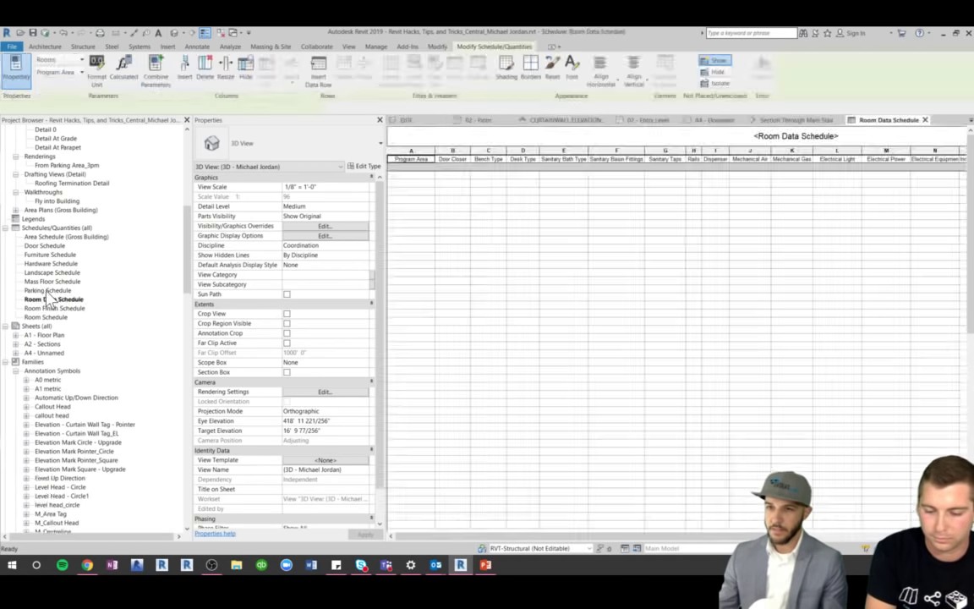
pyautogui.click(52, 300)
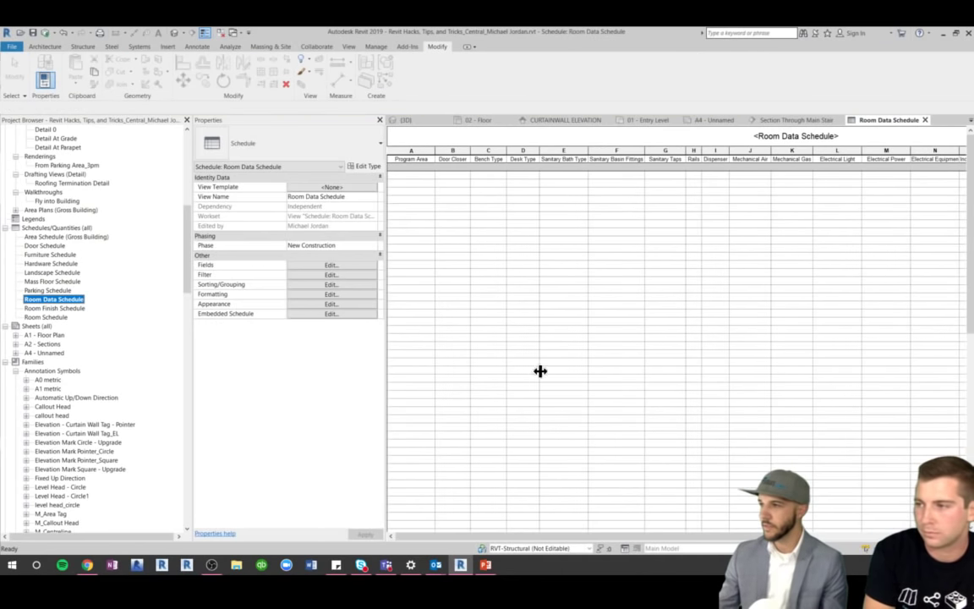
pyautogui.moveTo(643, 535); pyautogui.dragTo(526, 526)
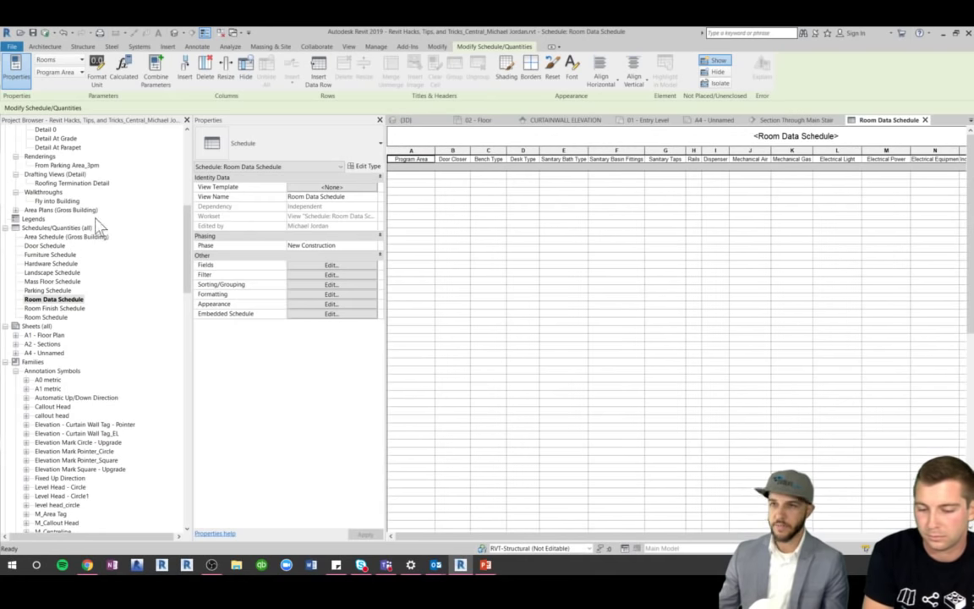
pyautogui.scroll(7, 93, 220)
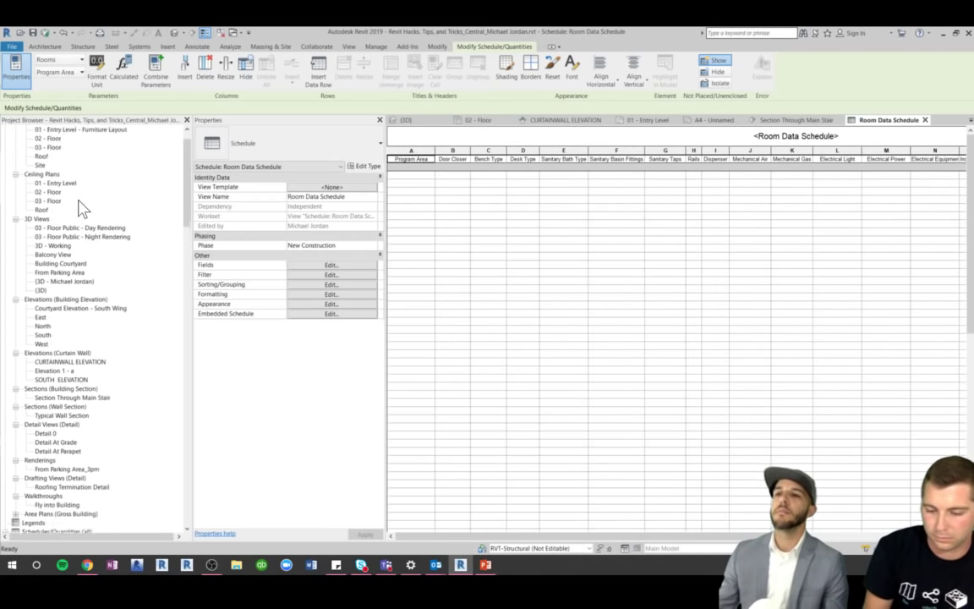
pyautogui.scroll(1, 80, 209)
# Open 01 - Entry Level and set Cafeteria's Electrical Light to 'My awesome parameter value'
pyautogui.click(56, 148)
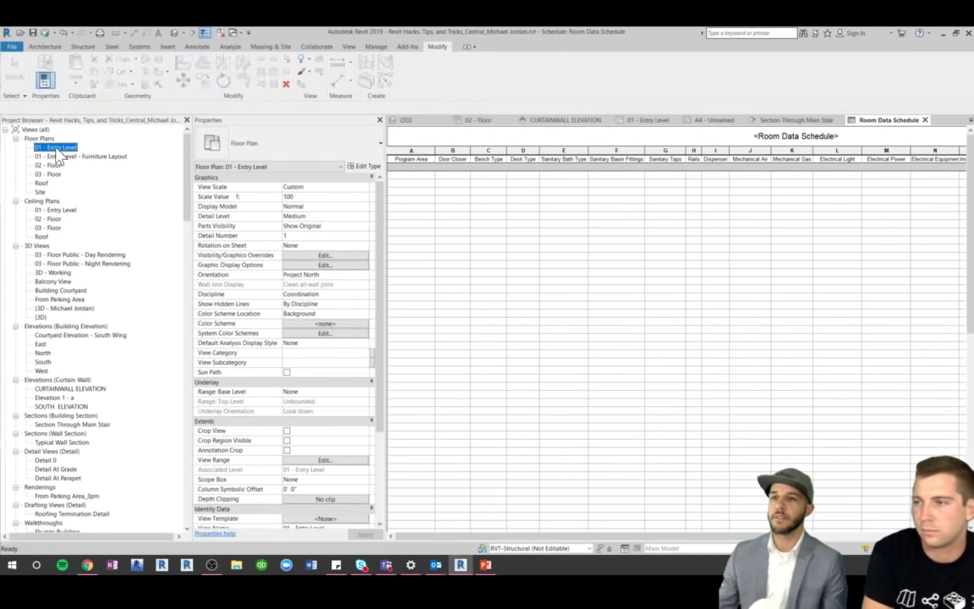
pyautogui.doubleClick(57, 150)
pyautogui.click(630, 224)
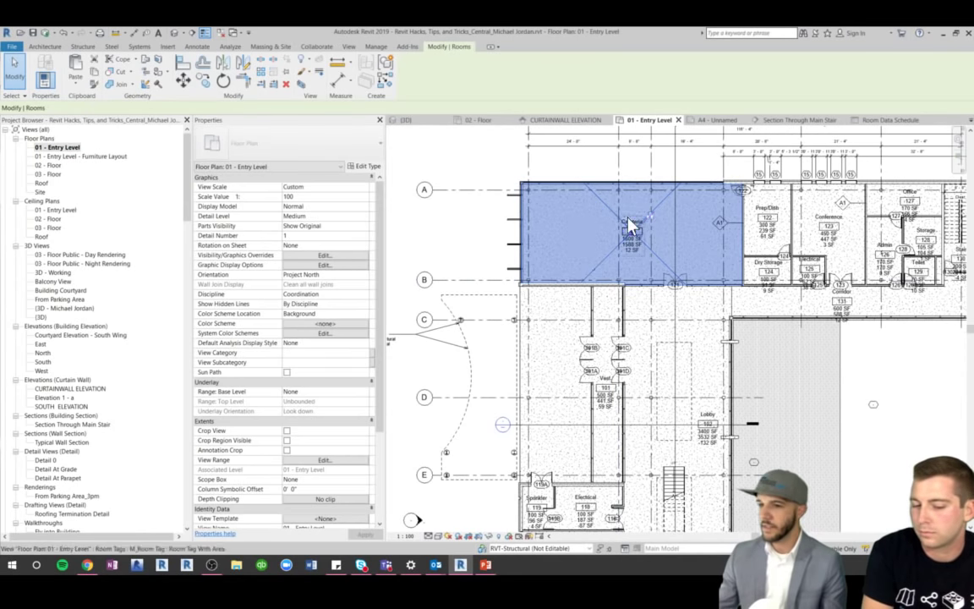
pyautogui.scroll(-4, 311, 393)
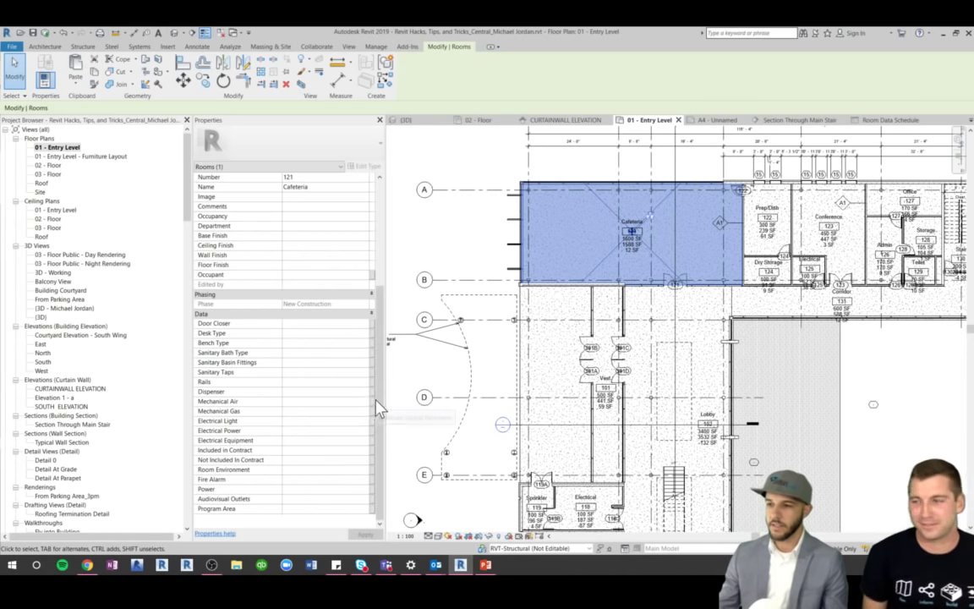
pyautogui.click(326, 421)
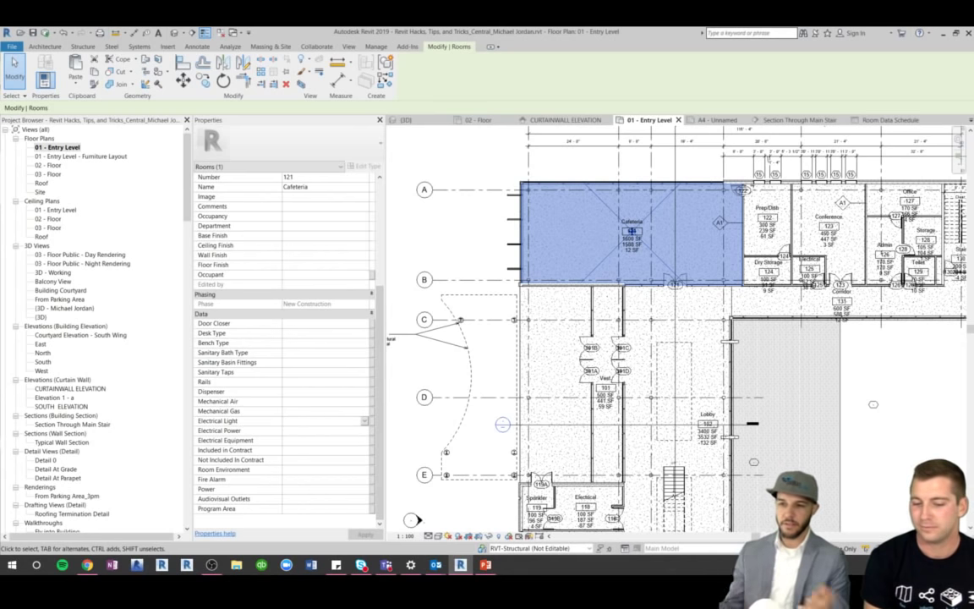
pyautogui.write('mi')
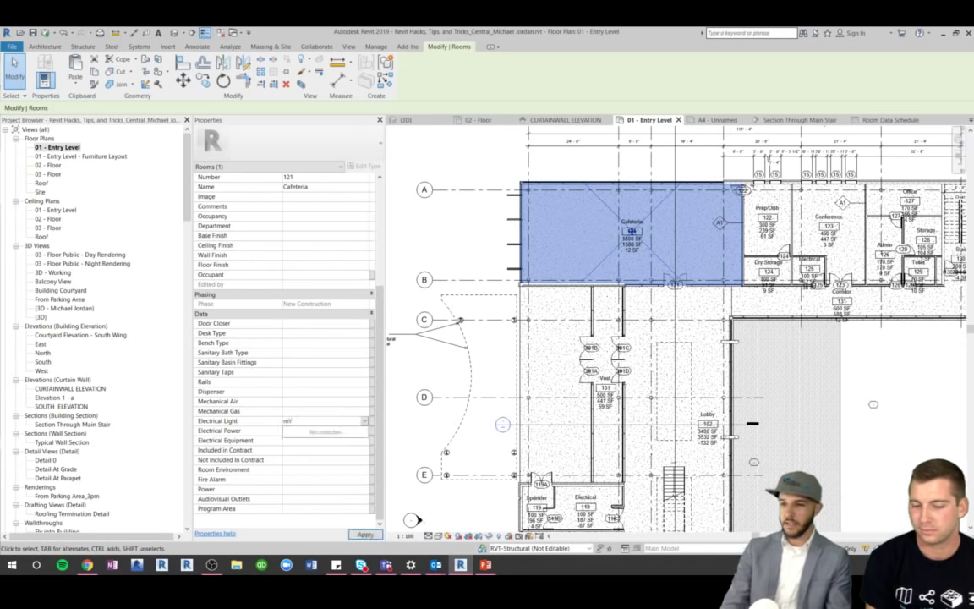
pyautogui.press('BackSpace')
pyautogui.press('BackSpace')
pyautogui.write('M')
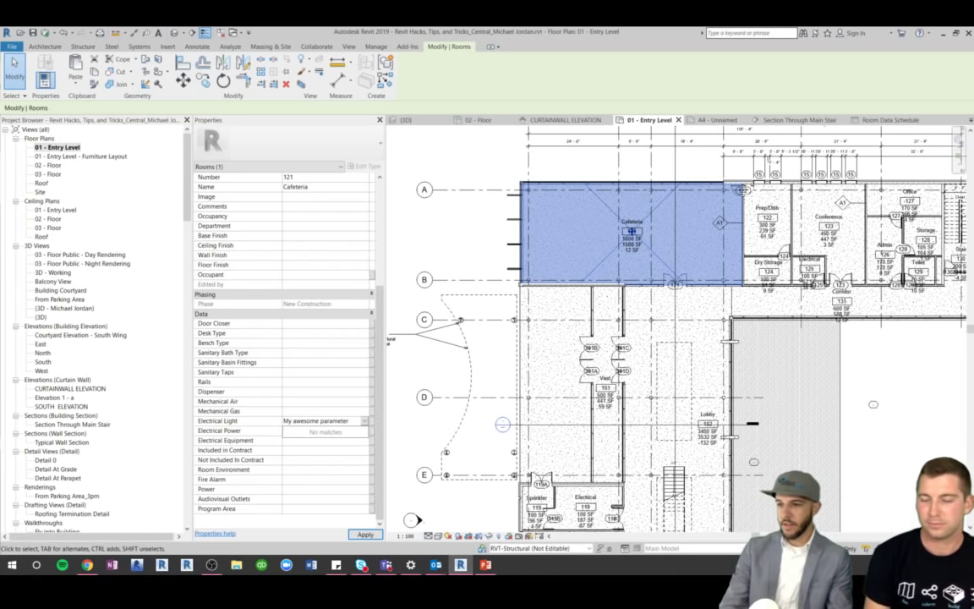
pyautogui.click(298, 432)
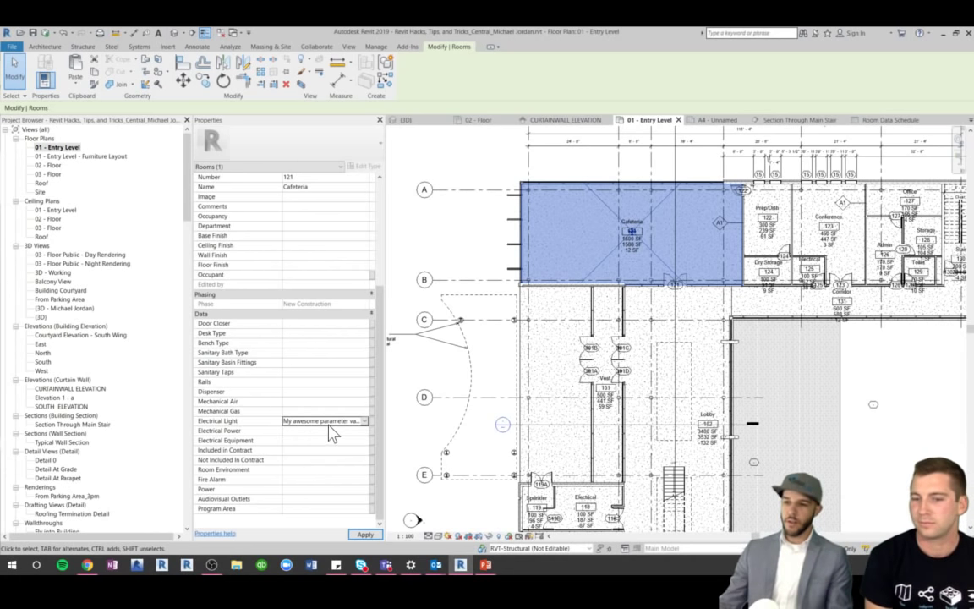
pyautogui.click(304, 411)
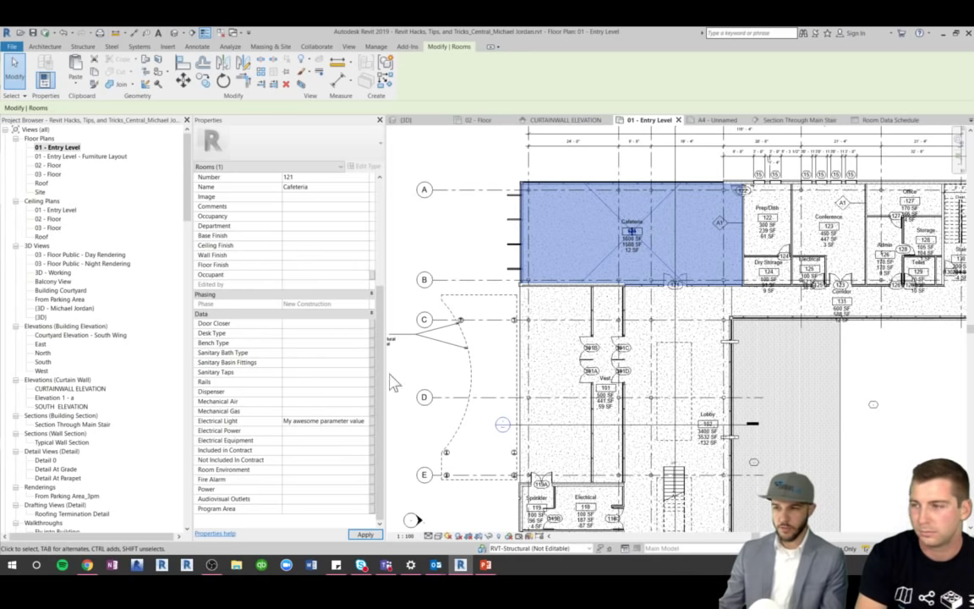
pyautogui.press('Escape')
pyautogui.hotkey('ctrl', 'Tab')
# Cycle through the open views toward the Room Data Schedule to check the Electrical Light column
pyautogui.hotkey('ctrl', 'Tab')
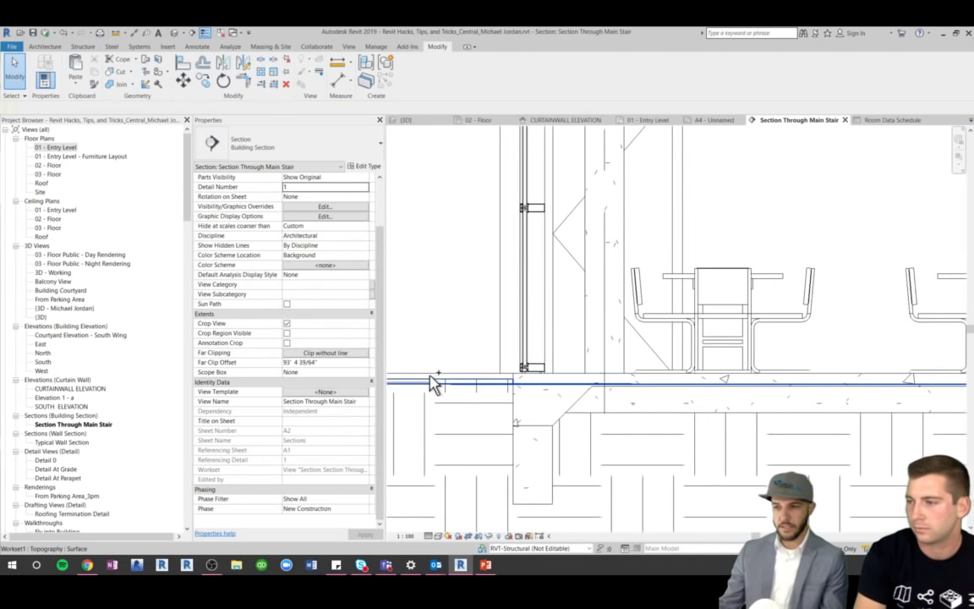
pyautogui.hotkey('ctrl', 'Tab')
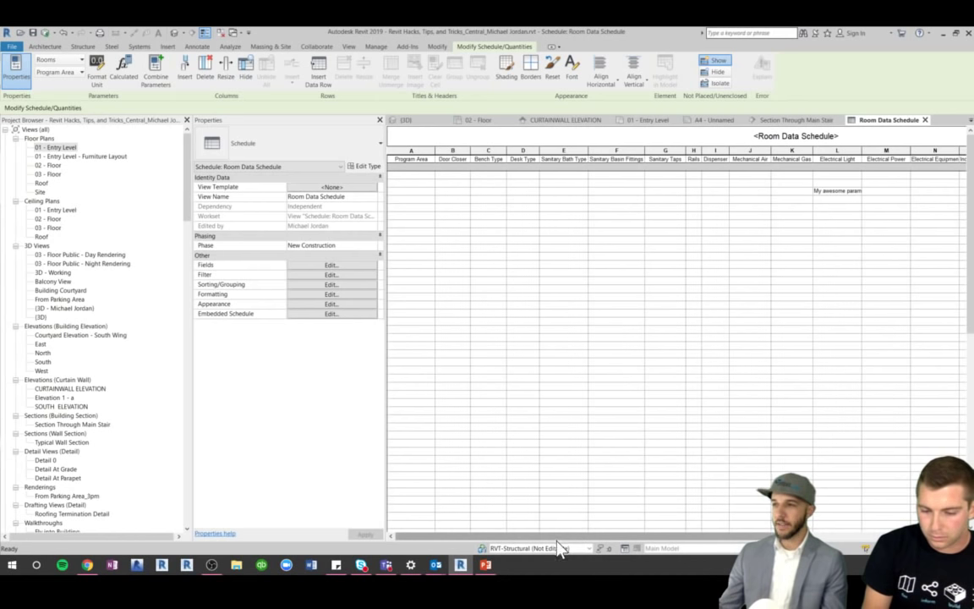
# Close the Room Data Schedule and Section Through Main Stair views, then show the A4 - Unnamed sheet
pyautogui.click(850, 223)
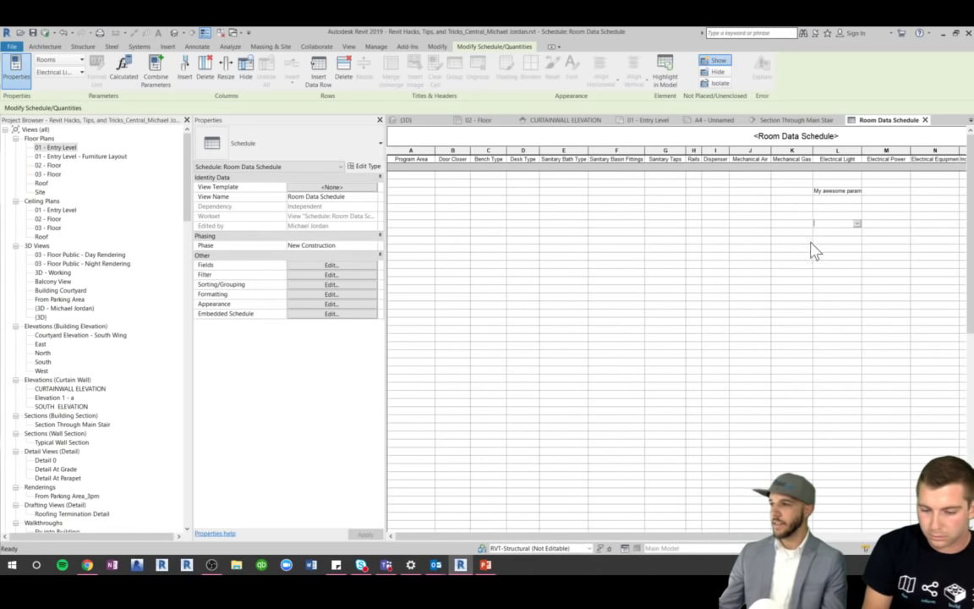
pyautogui.click(746, 256)
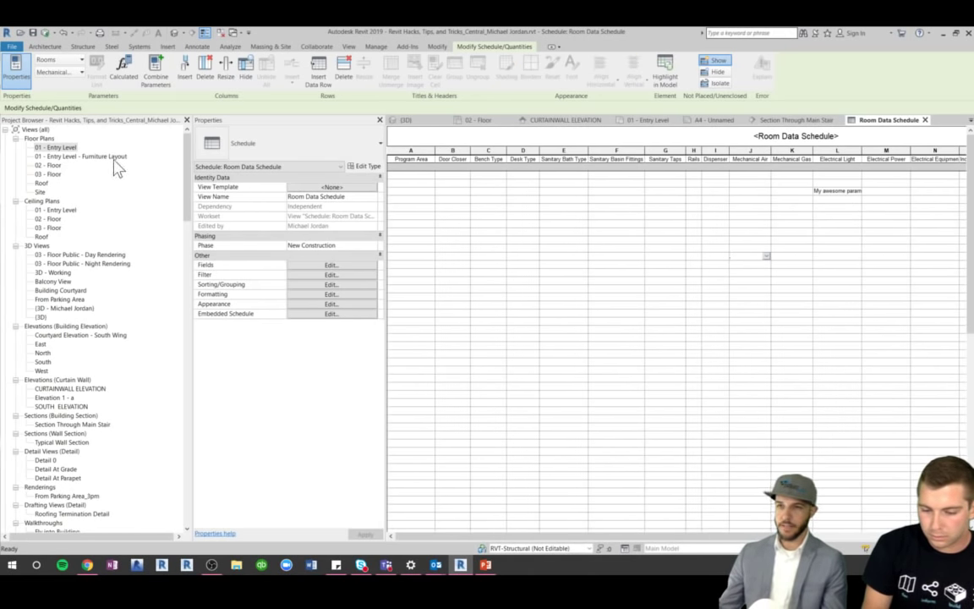
pyautogui.click(926, 120)
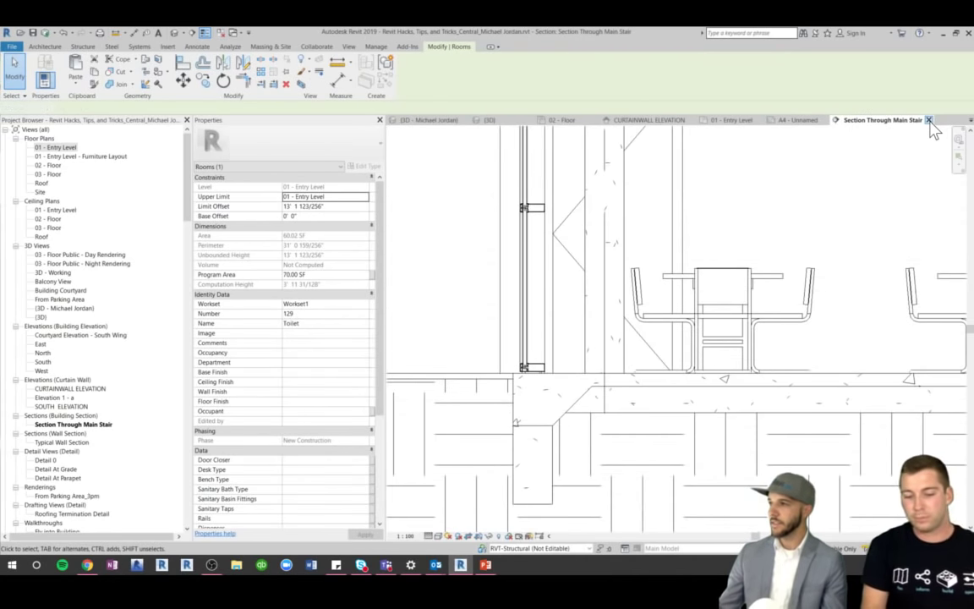
pyautogui.click(929, 120)
pyautogui.click(891, 126)
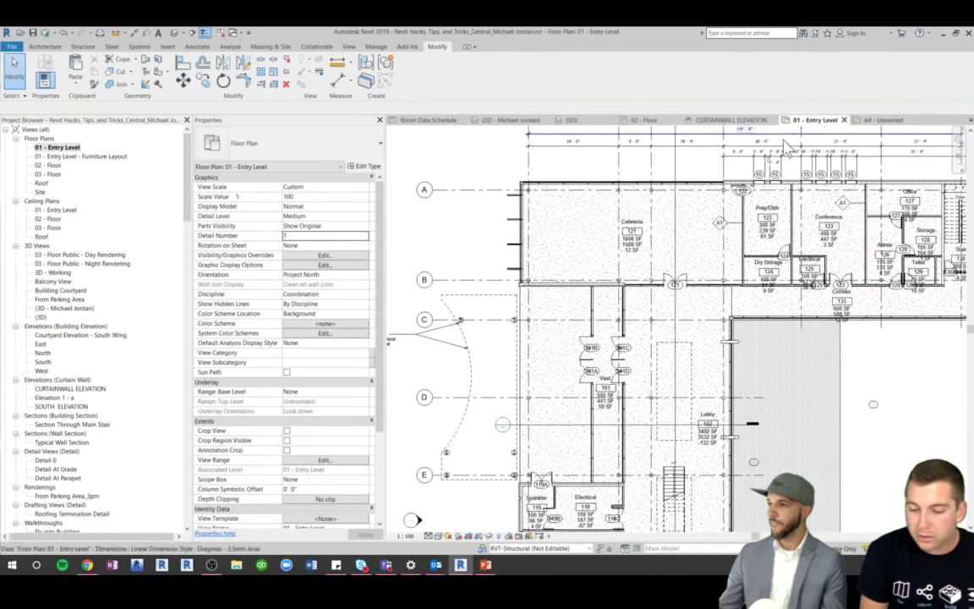
pyautogui.click(888, 121)
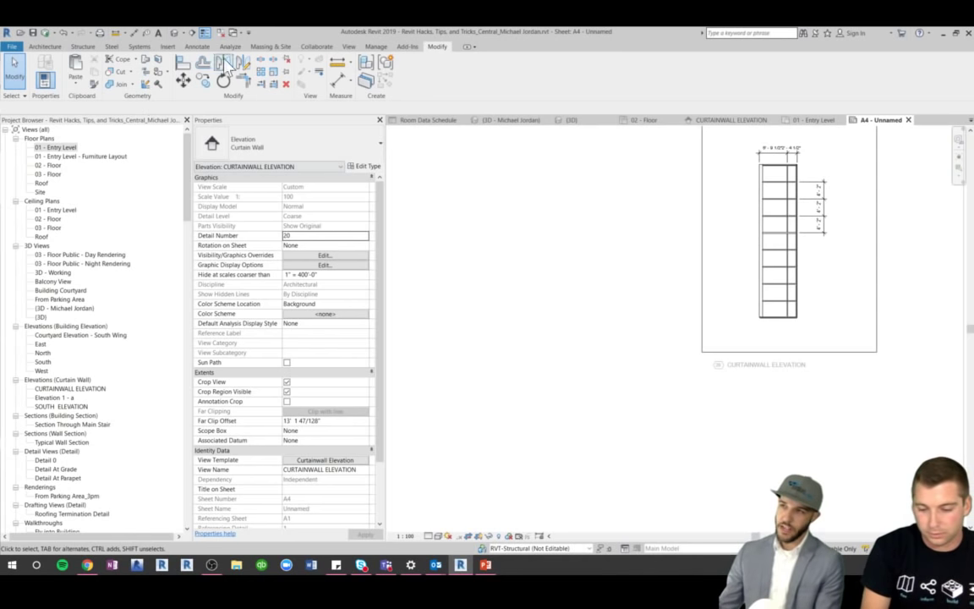
pyautogui.click(379, 45)
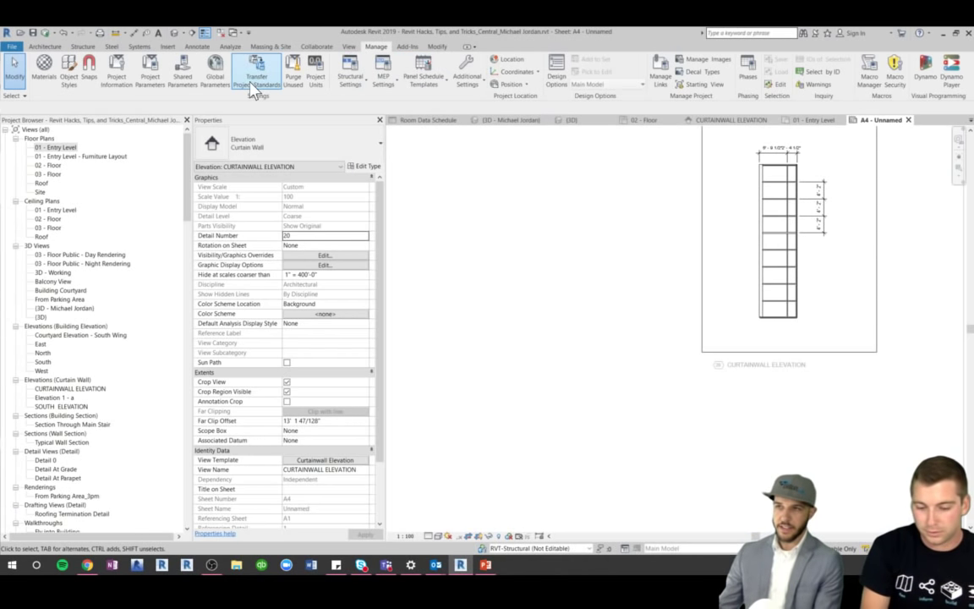
# Start adding Program Area as a shared project parameter, then cancel out of Project Parameters
pyautogui.click(155, 90)
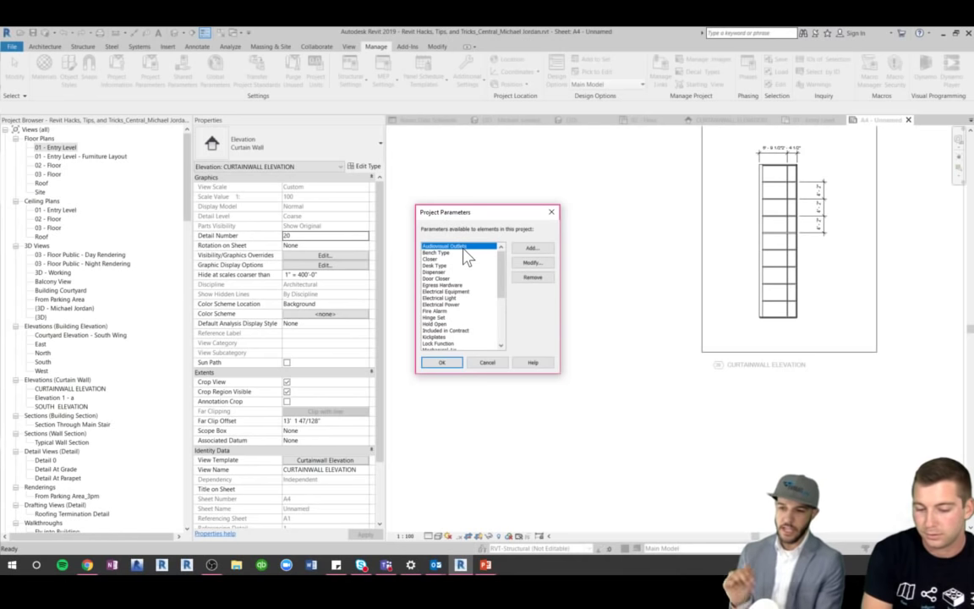
pyautogui.click(543, 250)
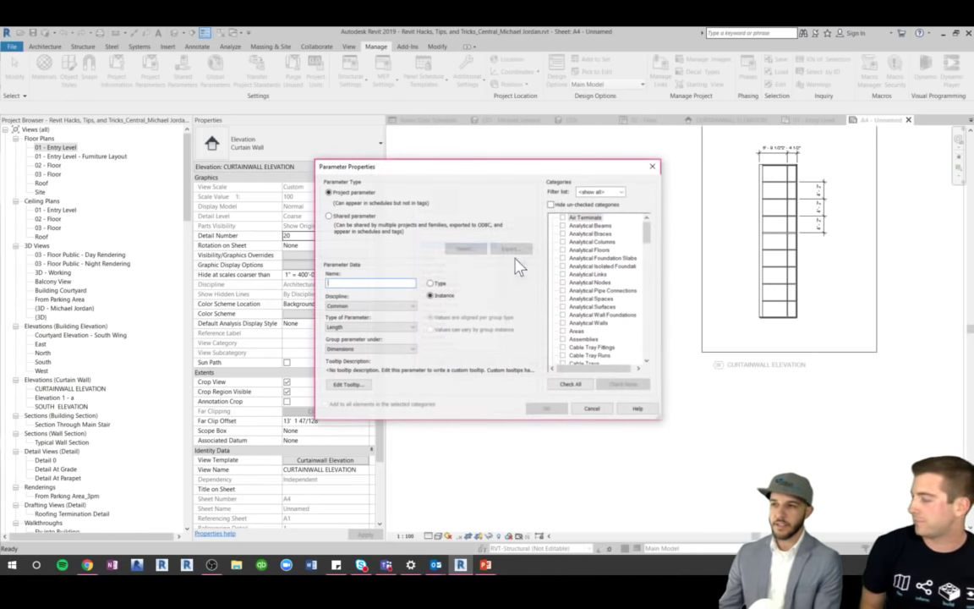
pyautogui.click(375, 230)
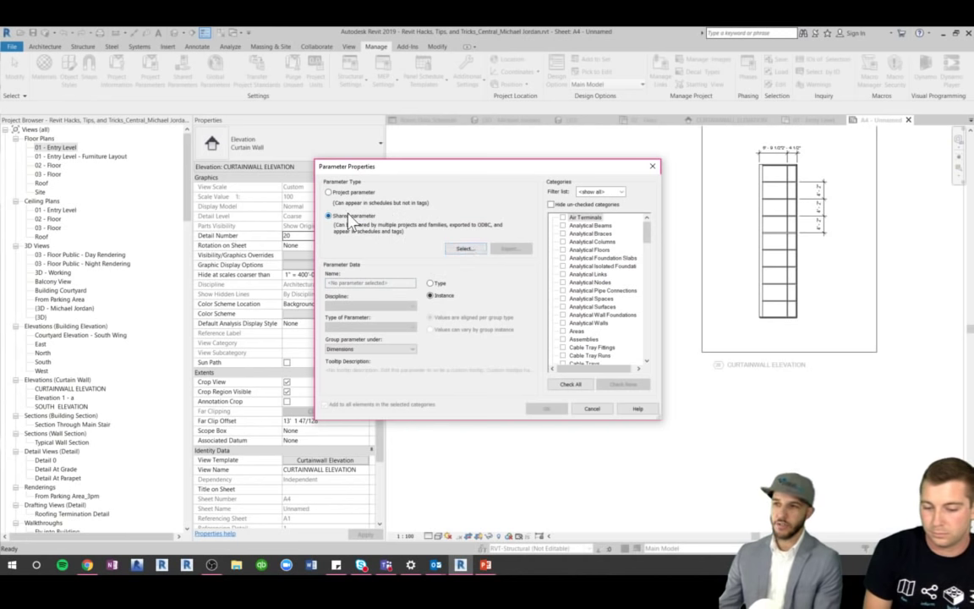
pyautogui.click(465, 248)
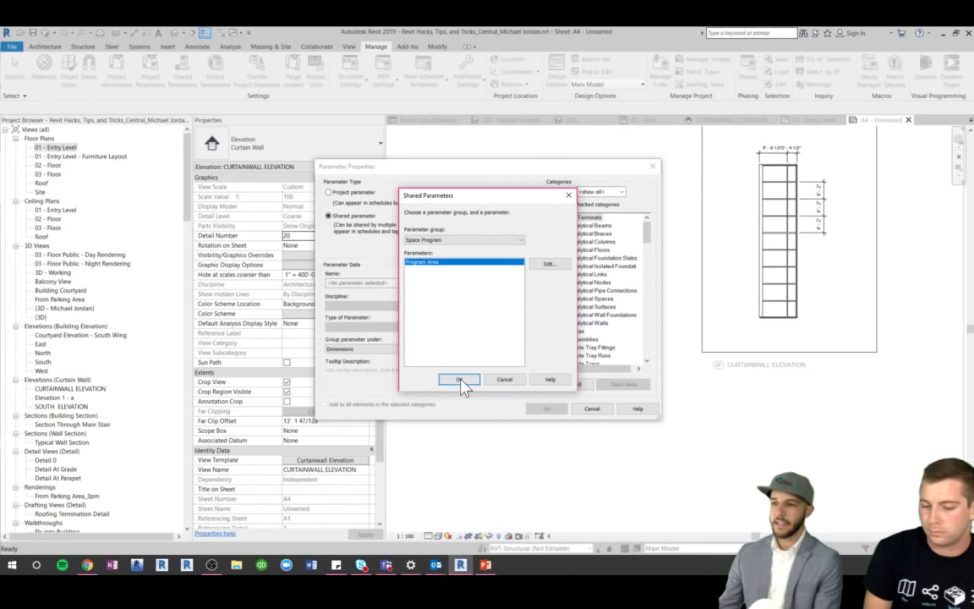
pyautogui.click(459, 380)
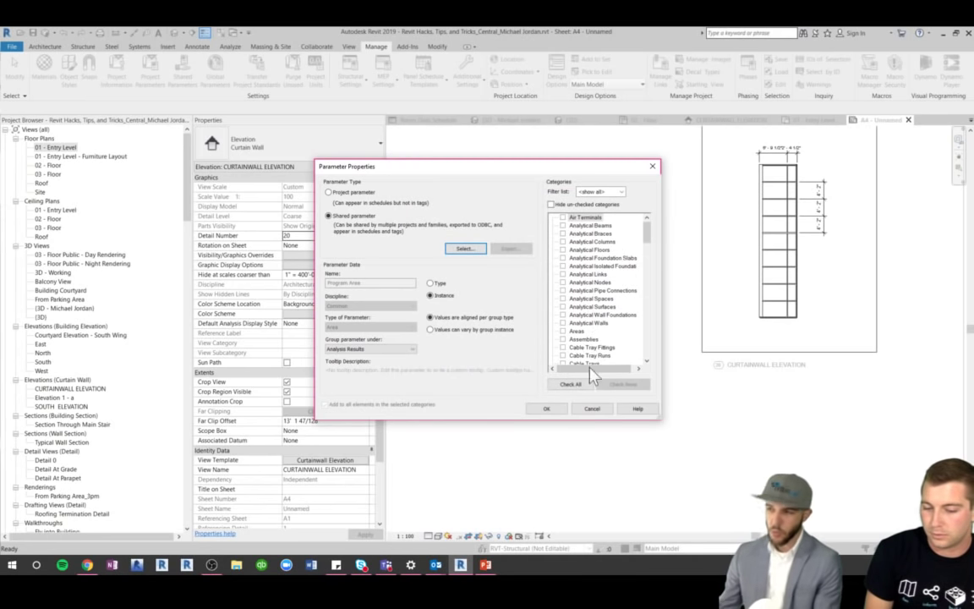
pyautogui.click(561, 407)
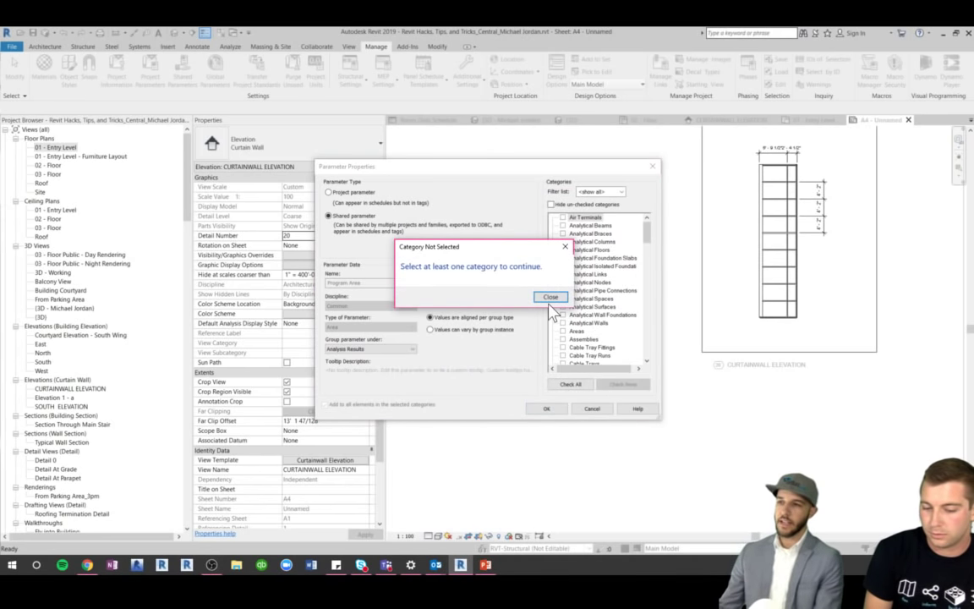
pyautogui.click(551, 297)
pyautogui.click(592, 409)
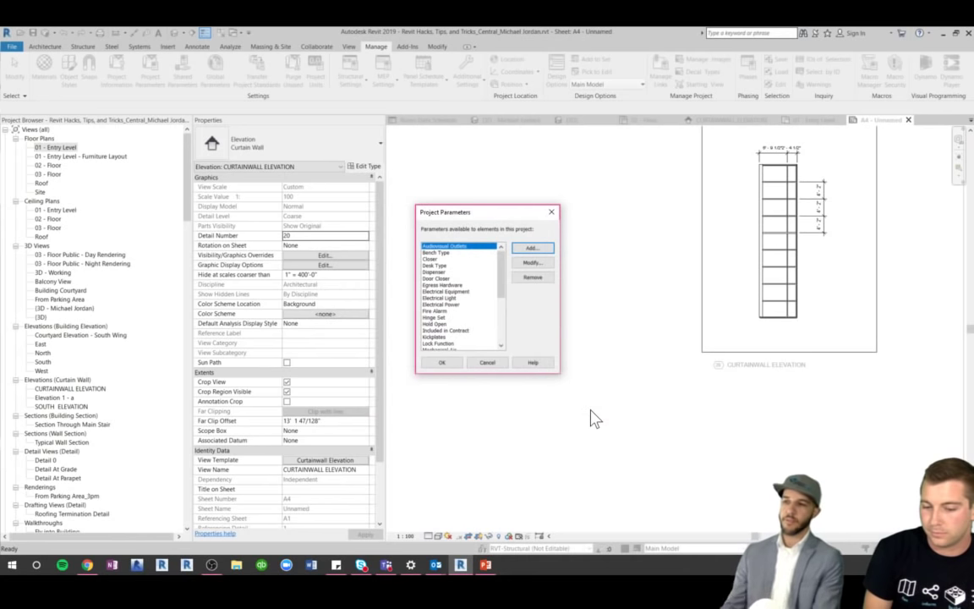
pyautogui.click(487, 362)
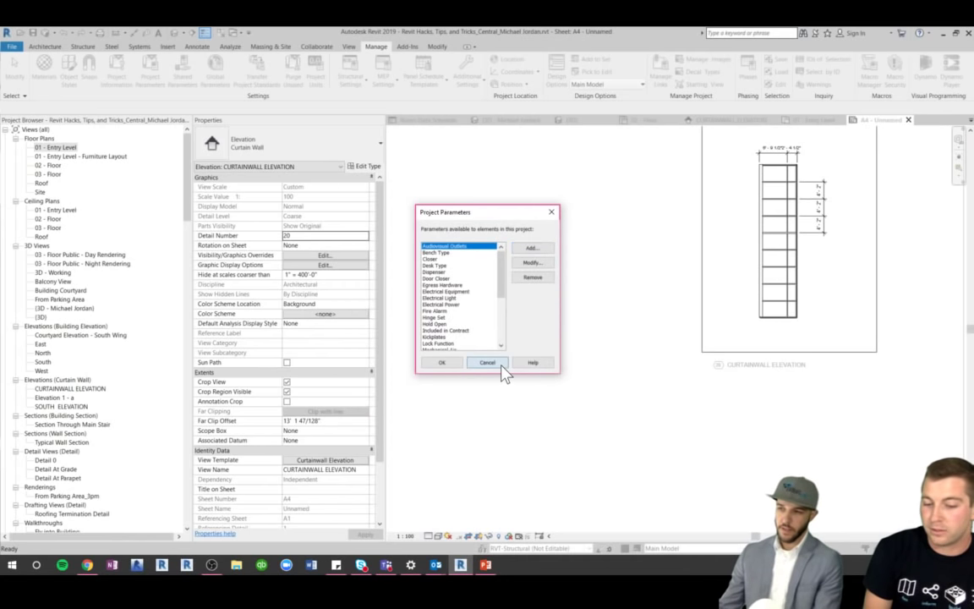
pyautogui.click(711, 319)
# Clear the viewport selection and switch to the Room Schedule view
pyautogui.press('Escape')
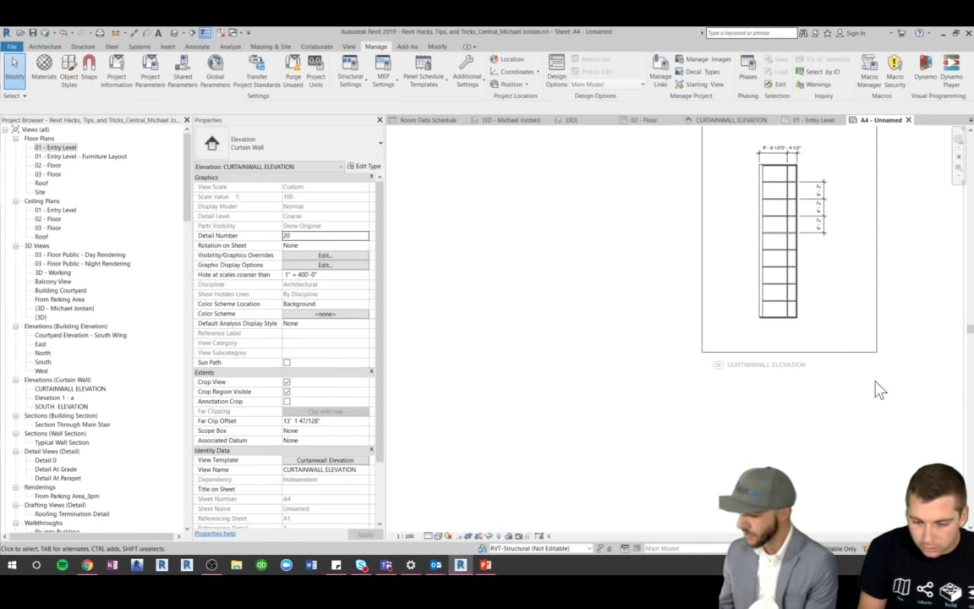
pyautogui.click(760, 298)
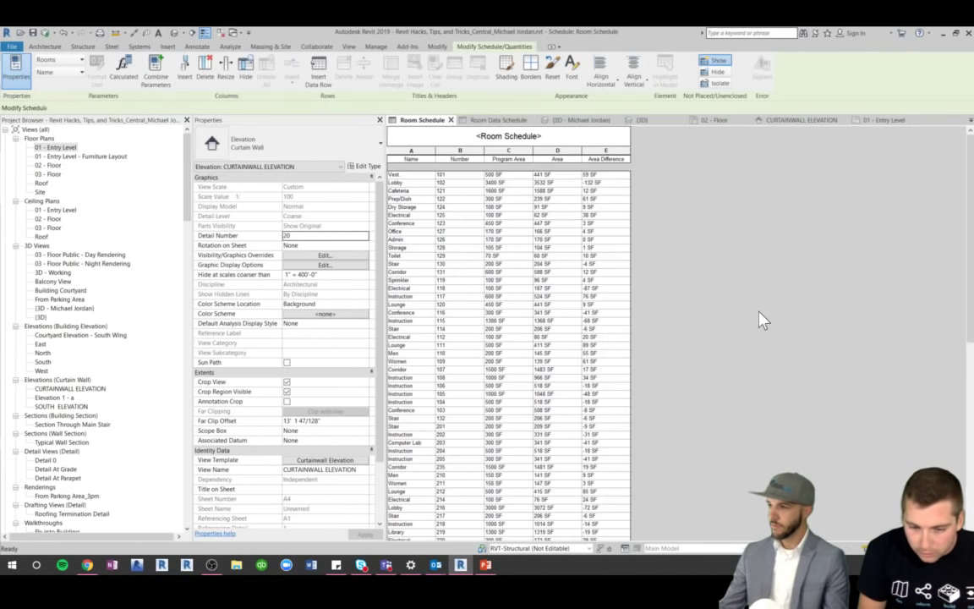
# Open 01 - Entry Level and zoom in on the Cafeteria tag reading 1600, 1588 and 12 SF
pyautogui.hotkey('ctrl', 'Tab')
pyautogui.hotkey('ctrl', 'Tab')
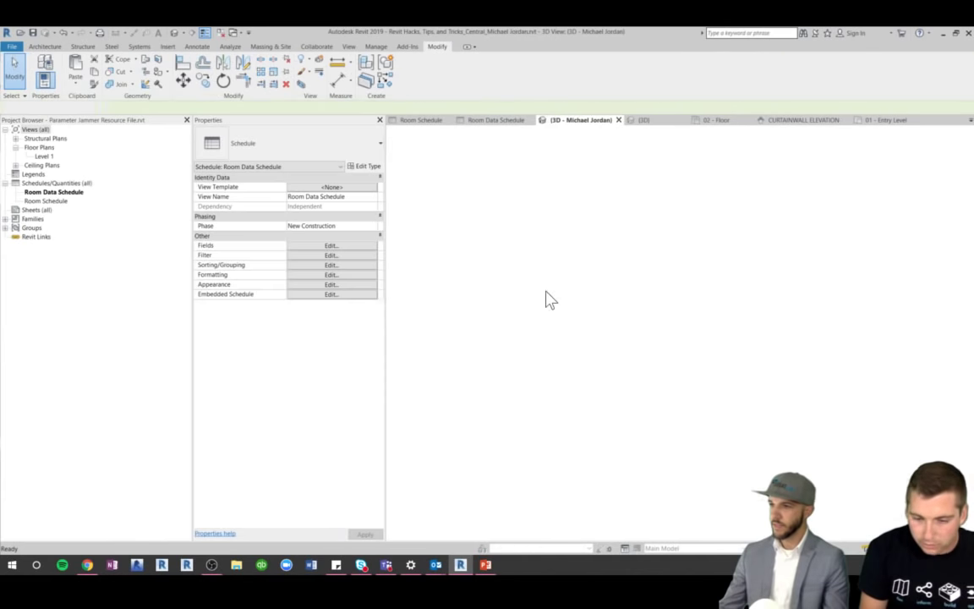
pyautogui.hotkey('ctrl', 'Tab')
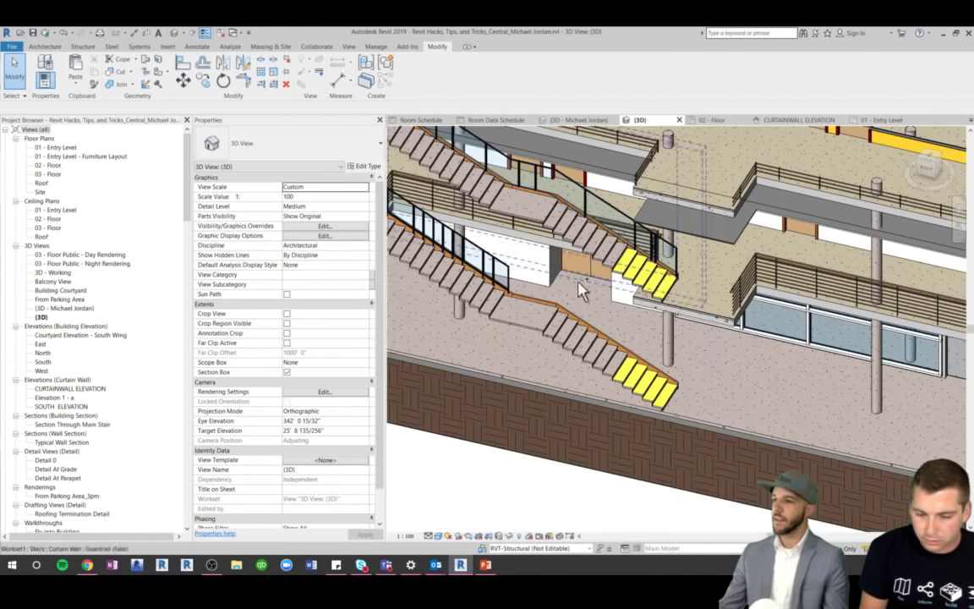
pyautogui.doubleClick(63, 149)
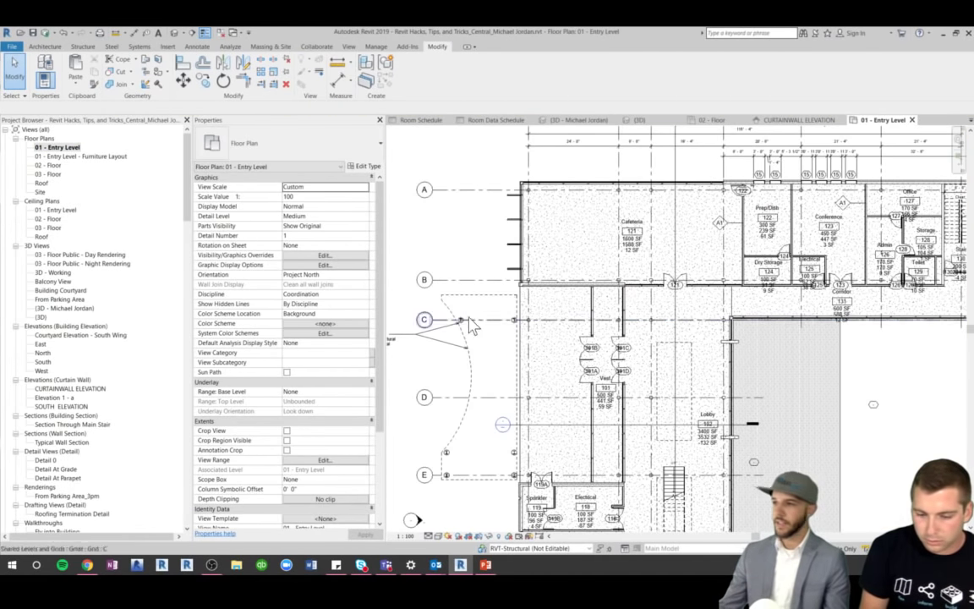
pyautogui.click(631, 240)
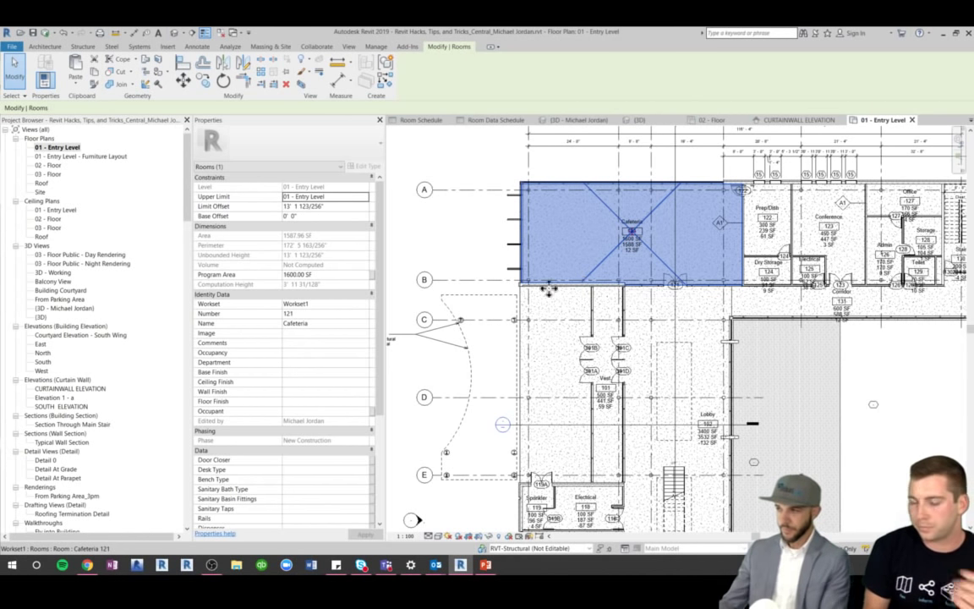
pyautogui.scroll(3, 636, 198)
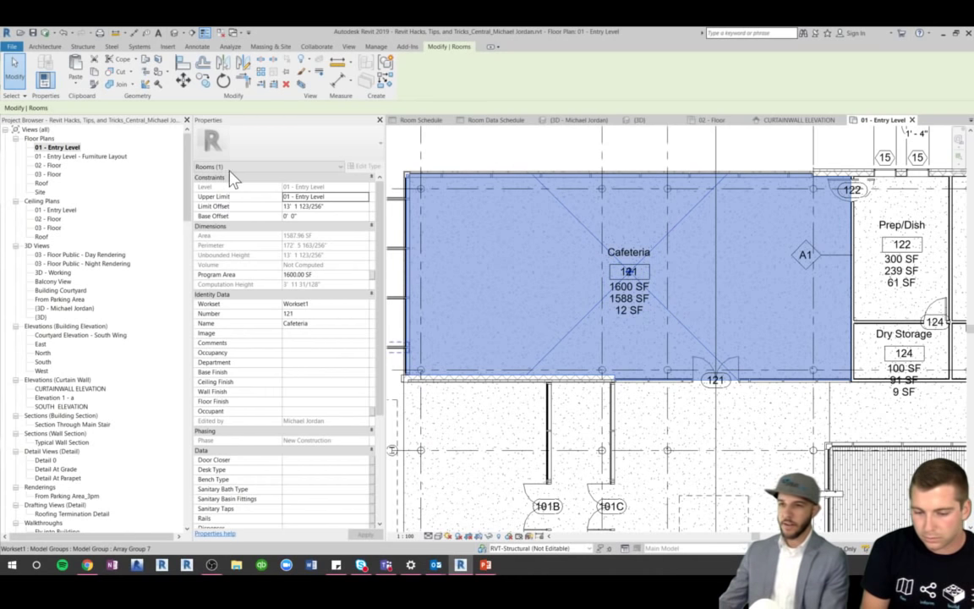
pyautogui.moveTo(187, 200); pyautogui.dragTo(187, 266)
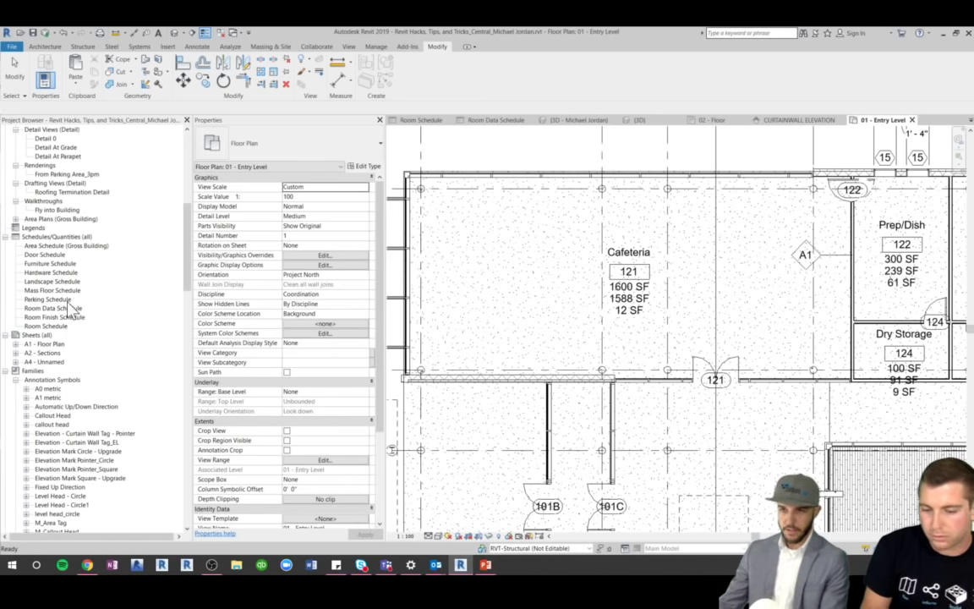
# Open the Room Schedule and check the row's Program Area, Area and Area Difference (1600, 1588, 12 SF)
pyautogui.doubleClick(55, 326)
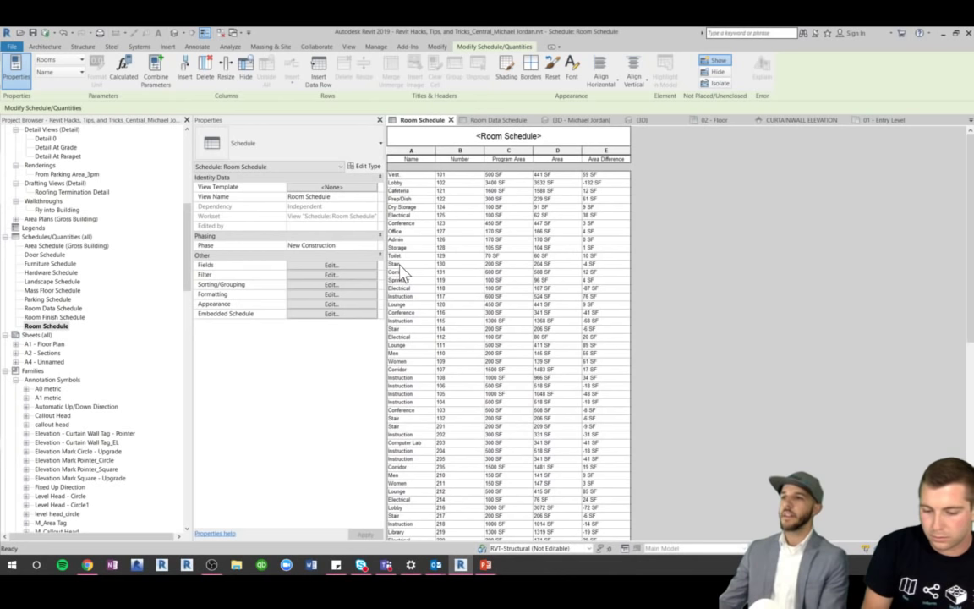
pyautogui.click(501, 175)
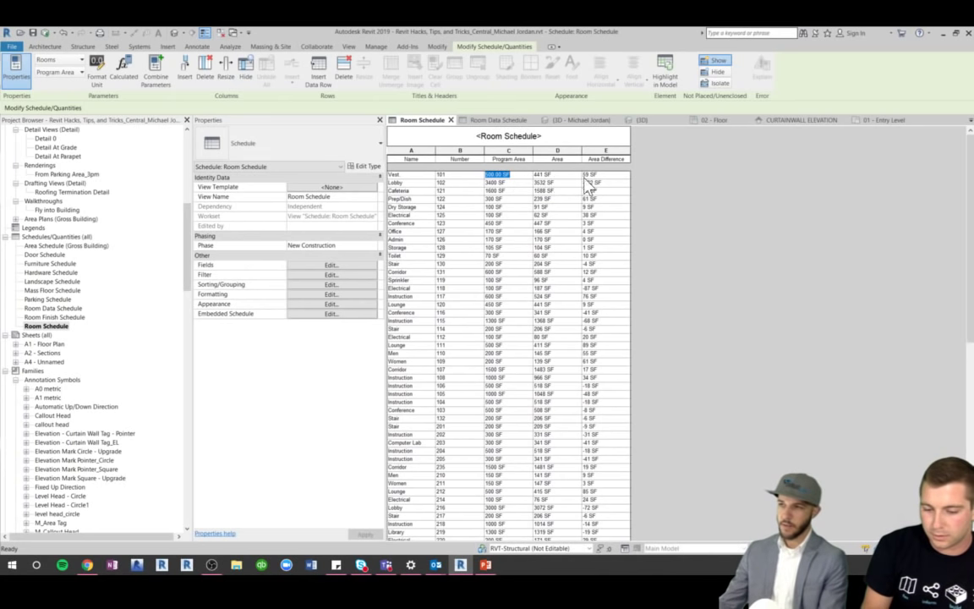
pyautogui.press('Tab')
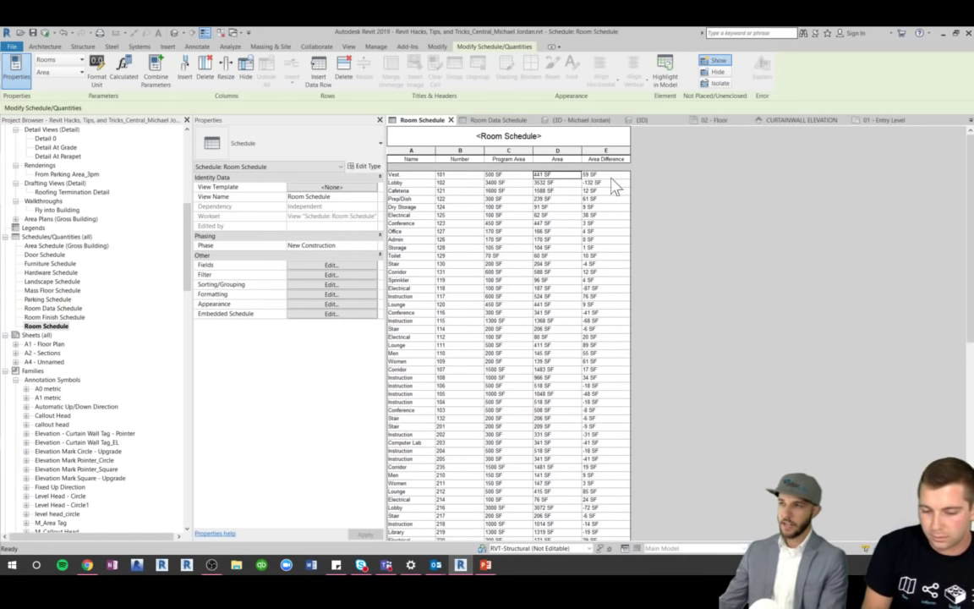
pyautogui.press('Tab')
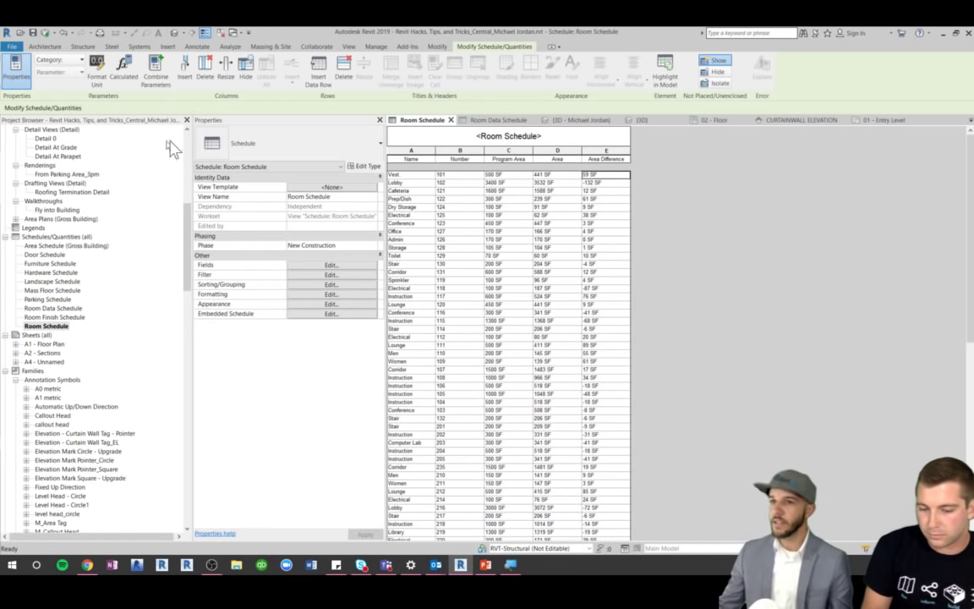
pyautogui.press('super+equal')
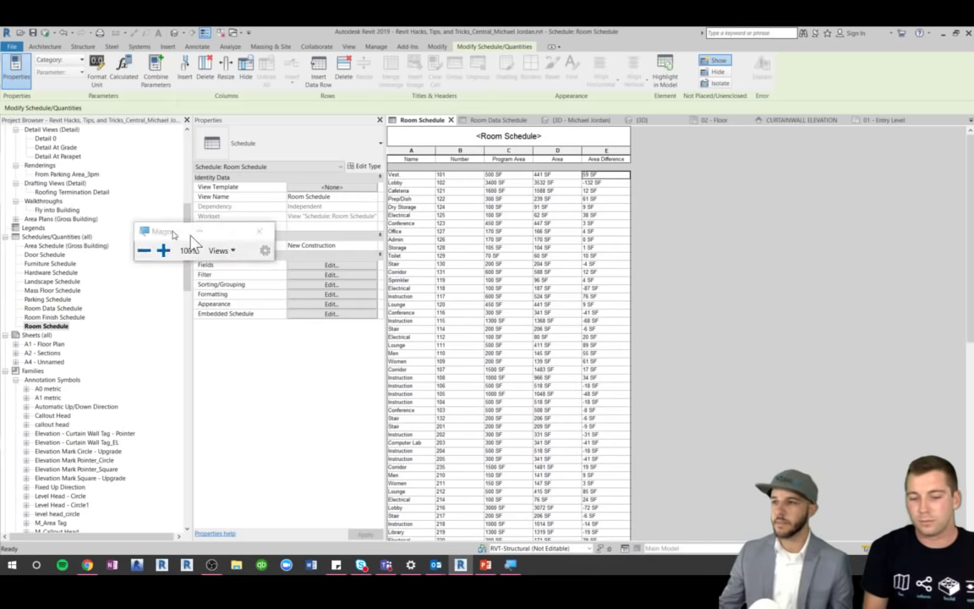
pyautogui.press('super+equal')
pyautogui.hotkey('ctrl', 'alt', 'space')
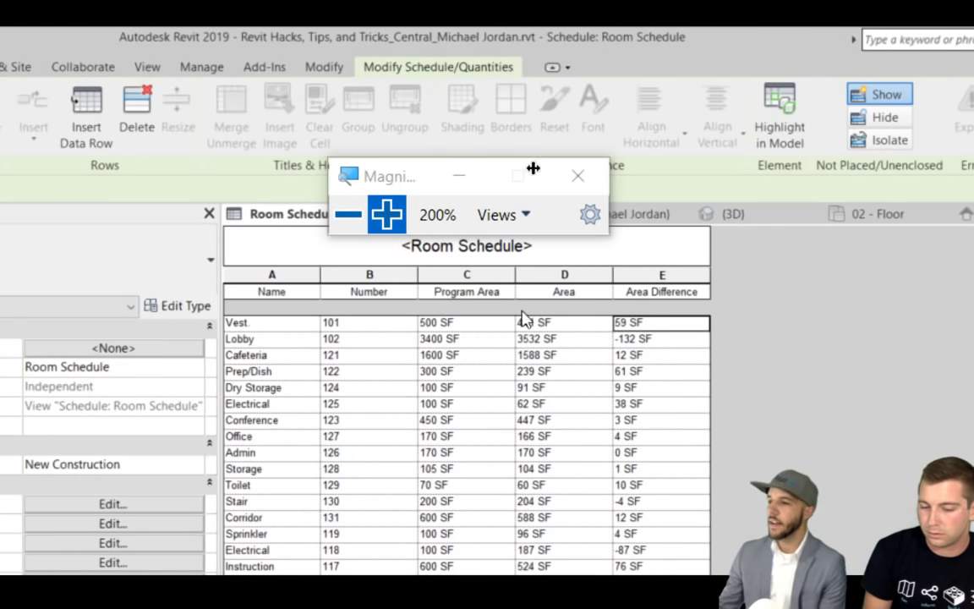
pyautogui.click(169, 508)
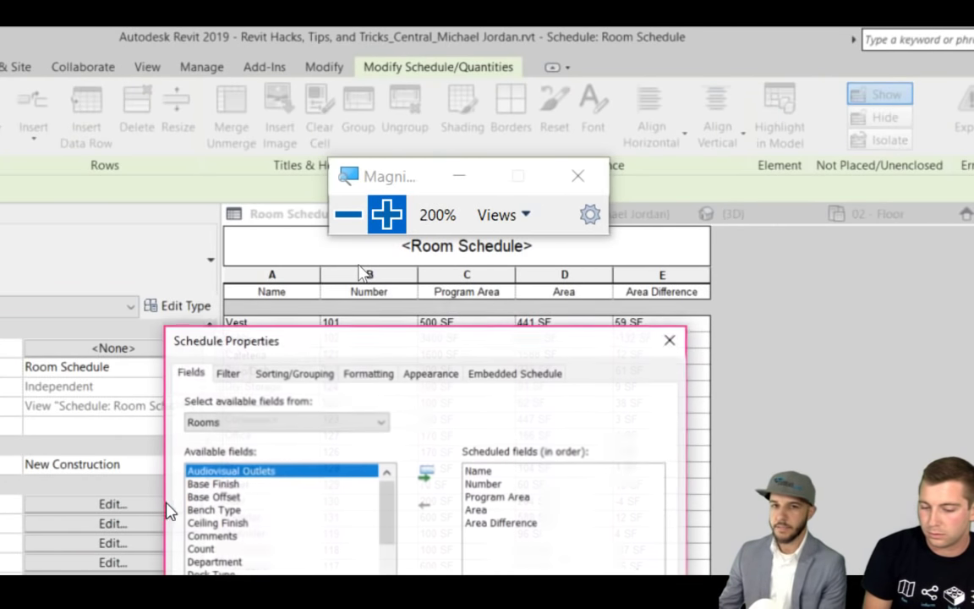
pyautogui.moveTo(381, 345); pyautogui.dragTo(364, 173)
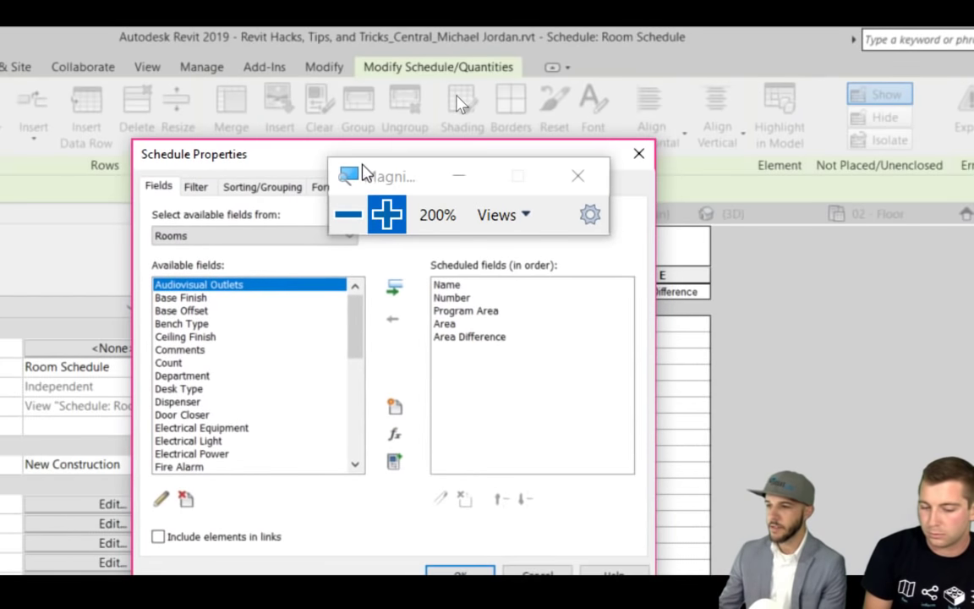
pyautogui.click(465, 324)
pyautogui.click(467, 337)
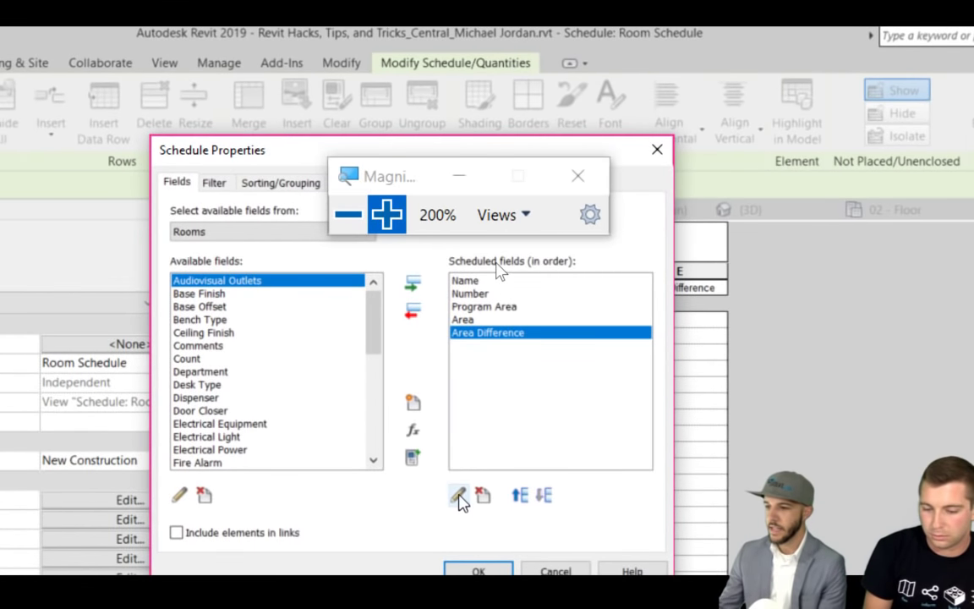
pyautogui.click(458, 496)
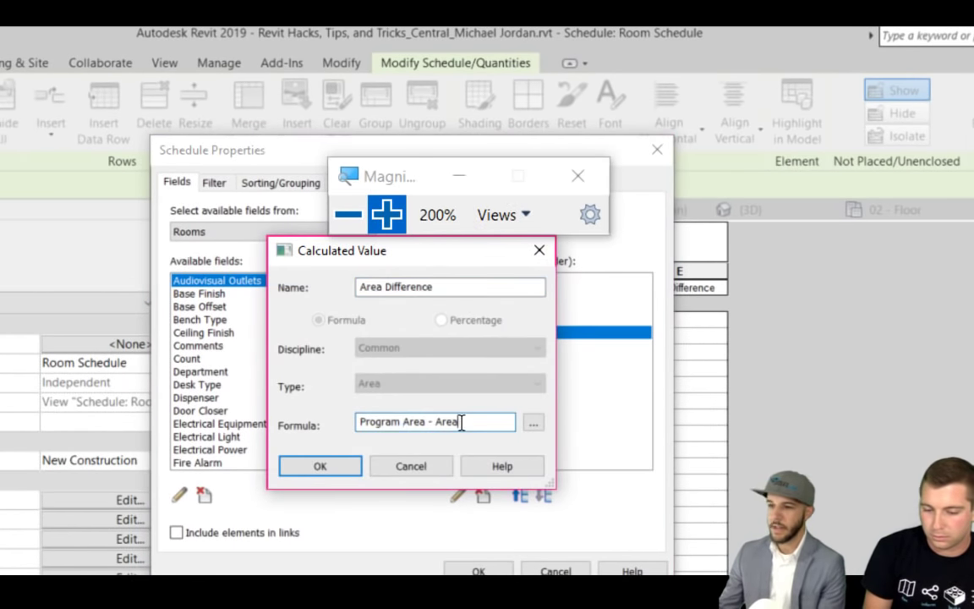
pyautogui.click(411, 470)
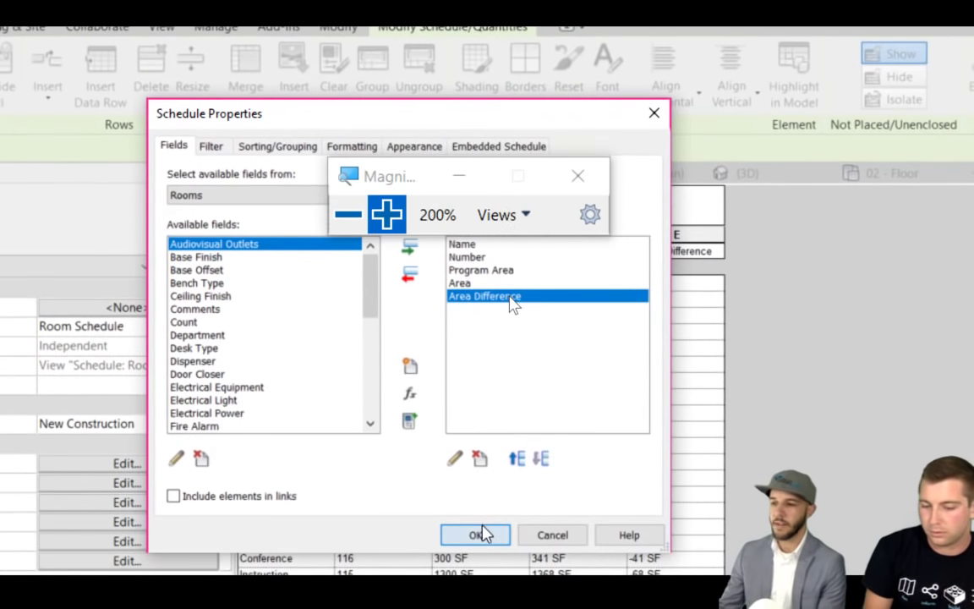
pyautogui.click(478, 534)
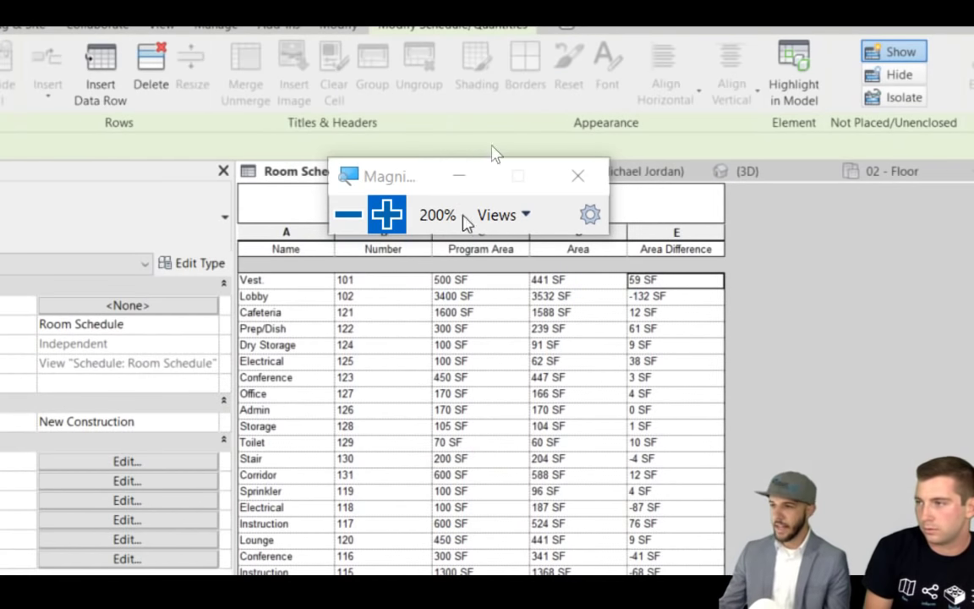
pyautogui.click(347, 214)
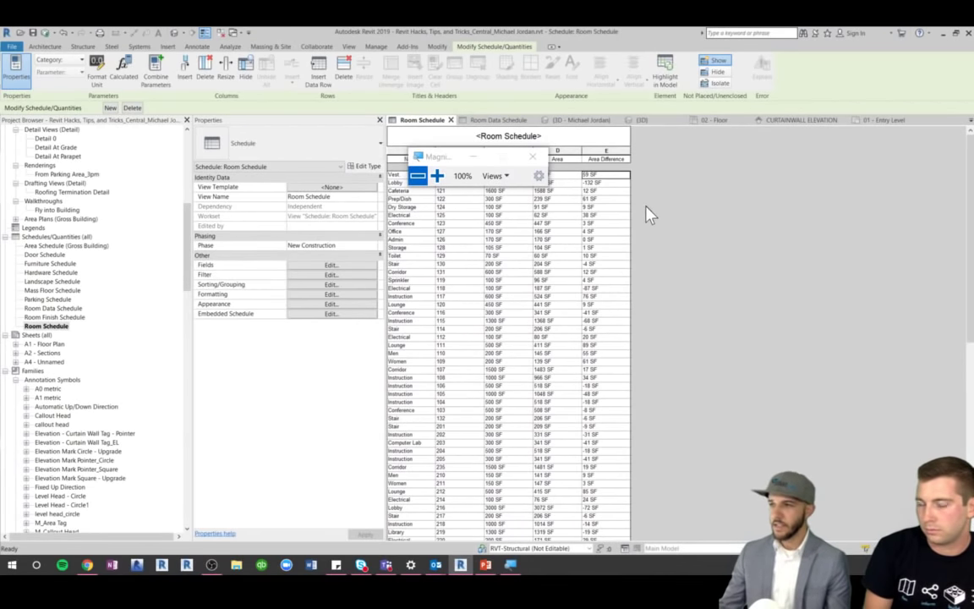
# Cycle through the open views and close the {3D} view
pyautogui.hotkey('ctrl', 'Tab')
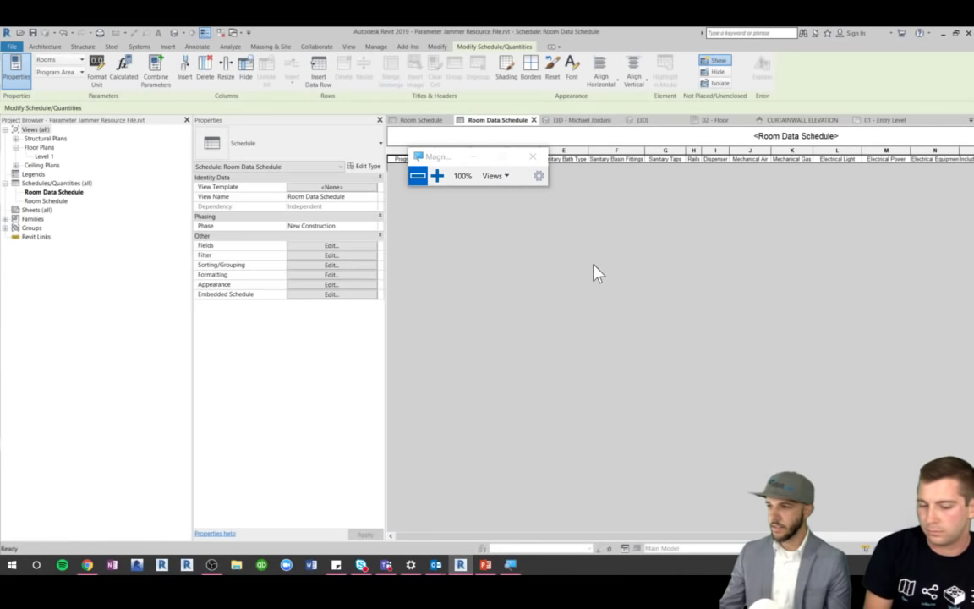
pyautogui.hotkey('ctrl', 'Tab')
pyautogui.hotkey('ctrl', 'Tab')
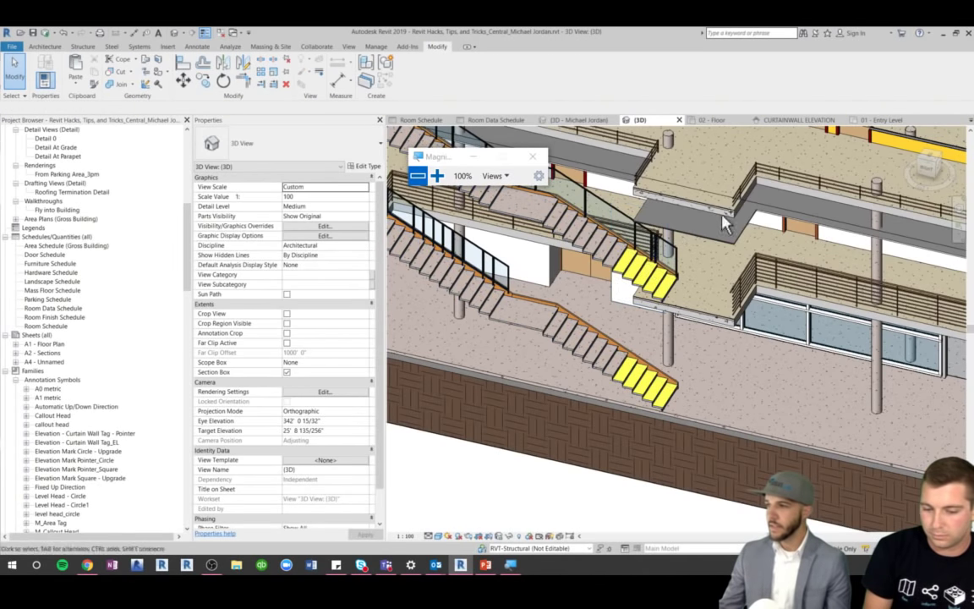
pyautogui.click(674, 120)
# Move across the Room Data Schedule, Room Schedule and 02 - Floor view tabs
pyautogui.click(488, 122)
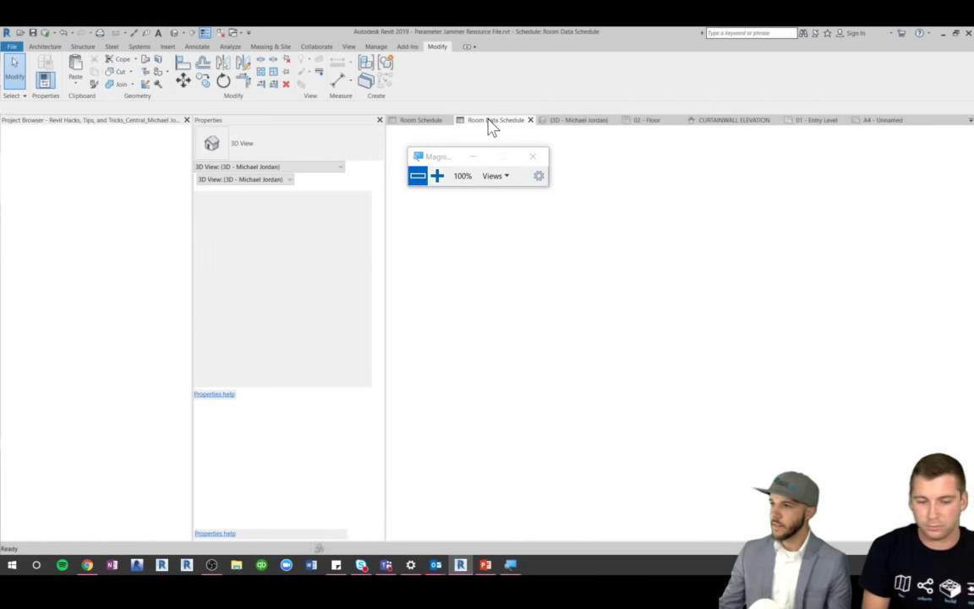
pyautogui.click(424, 123)
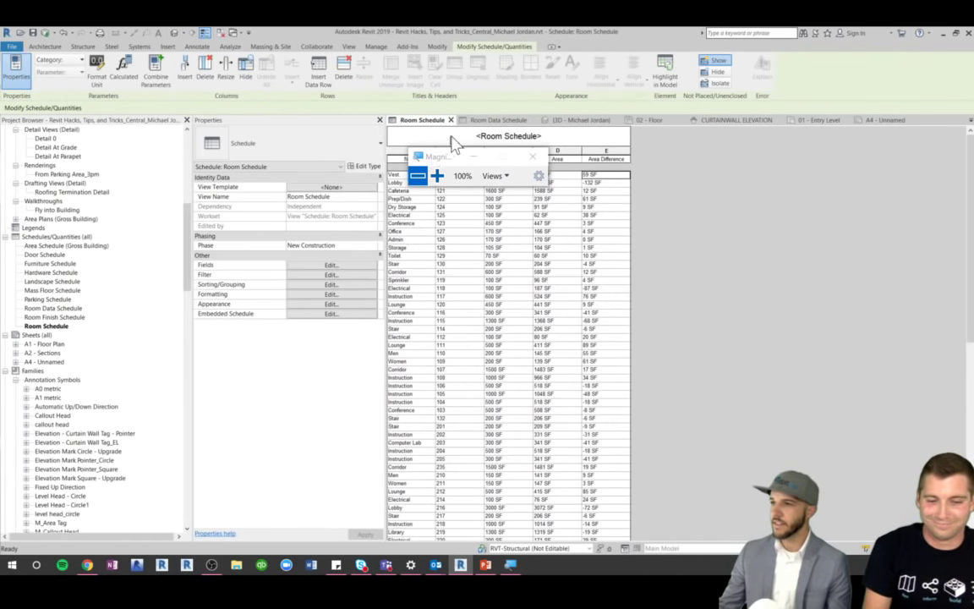
pyautogui.click(498, 123)
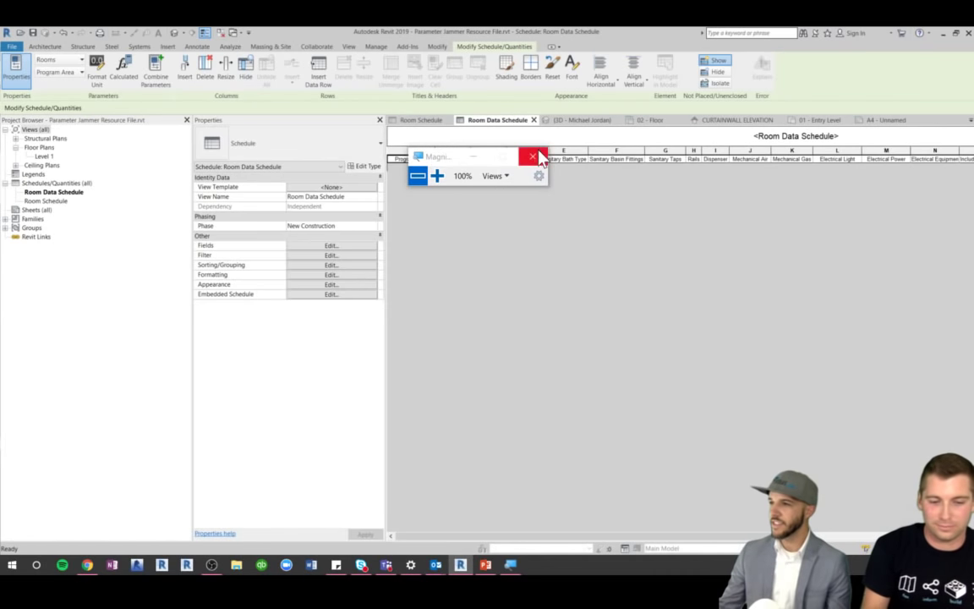
pyautogui.click(652, 123)
# On the 01 - Entry Level plan, open the Cafeteria room tag's M_Room Tag family for editing
pyautogui.click(736, 123)
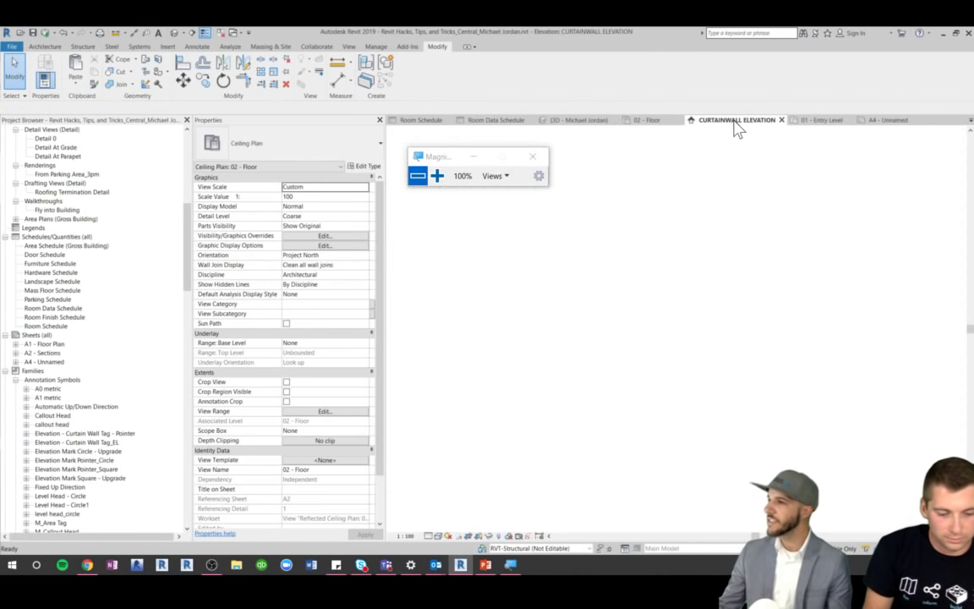
pyautogui.click(819, 120)
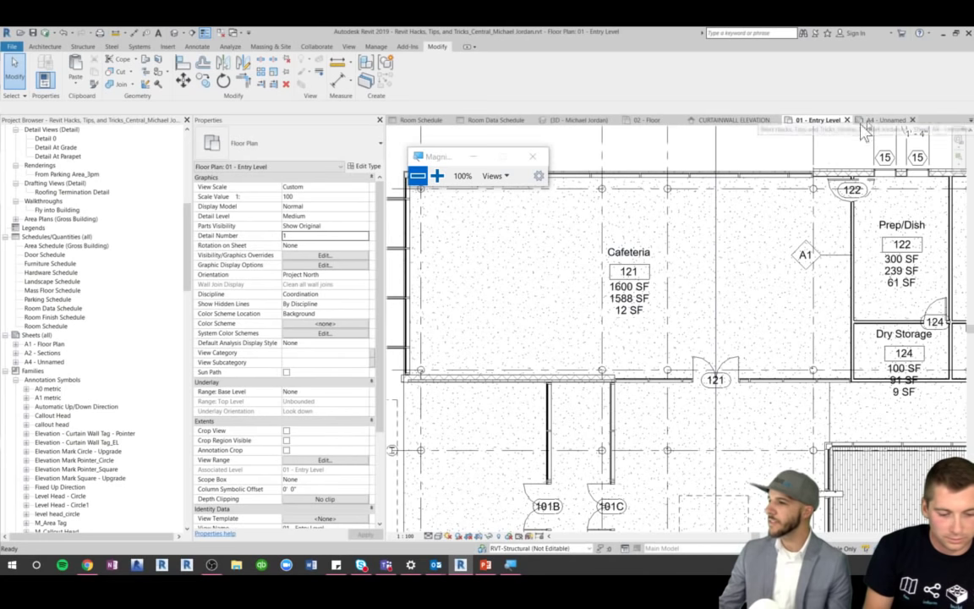
pyautogui.click(613, 269)
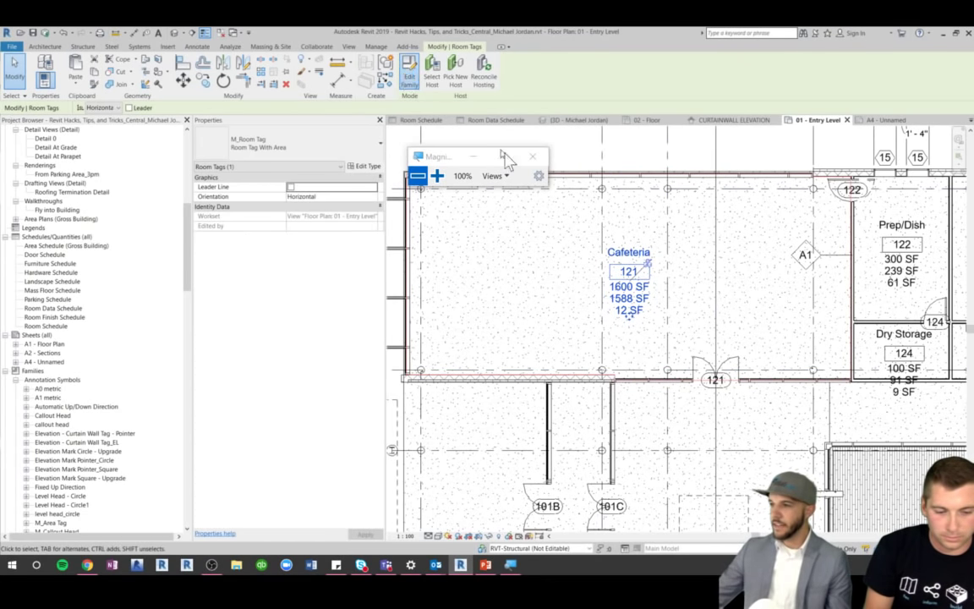
pyautogui.doubleClick(646, 324)
# Inspect the tag's Area Difference formula (Program Area - Area), cancel without changes, and return to the Room Schedule
pyautogui.click(679, 440)
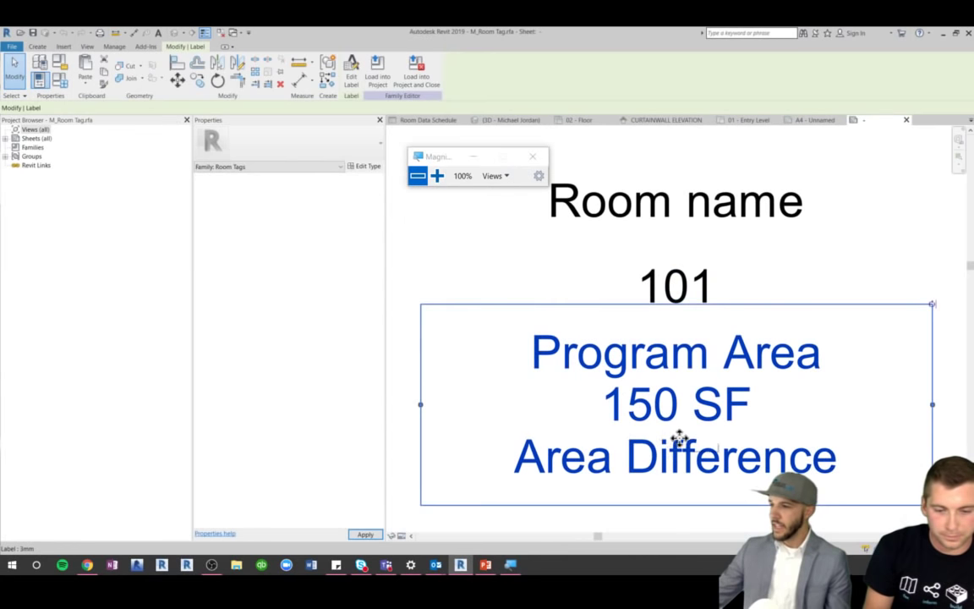
pyautogui.doubleClick(679, 439)
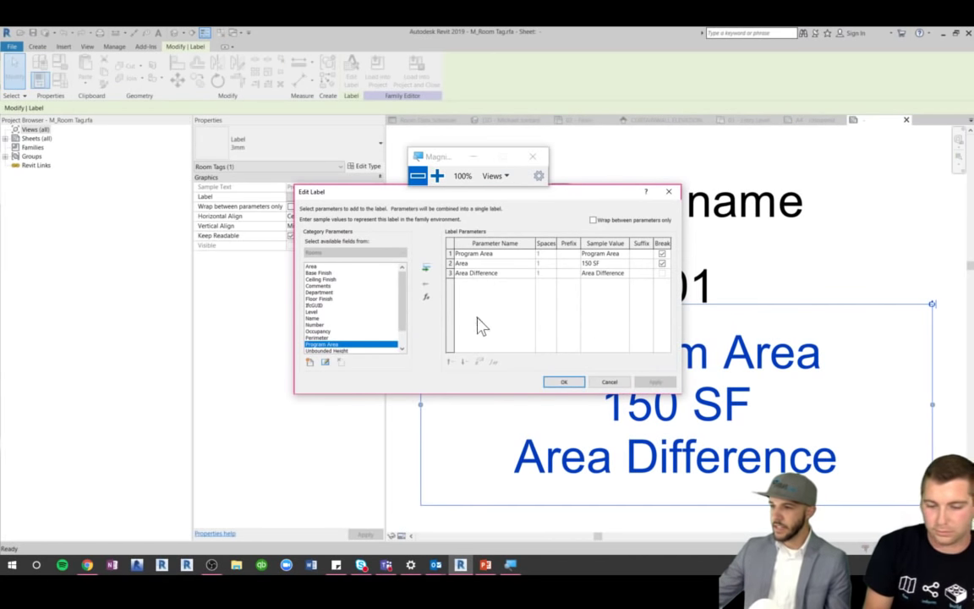
pyautogui.click(450, 272)
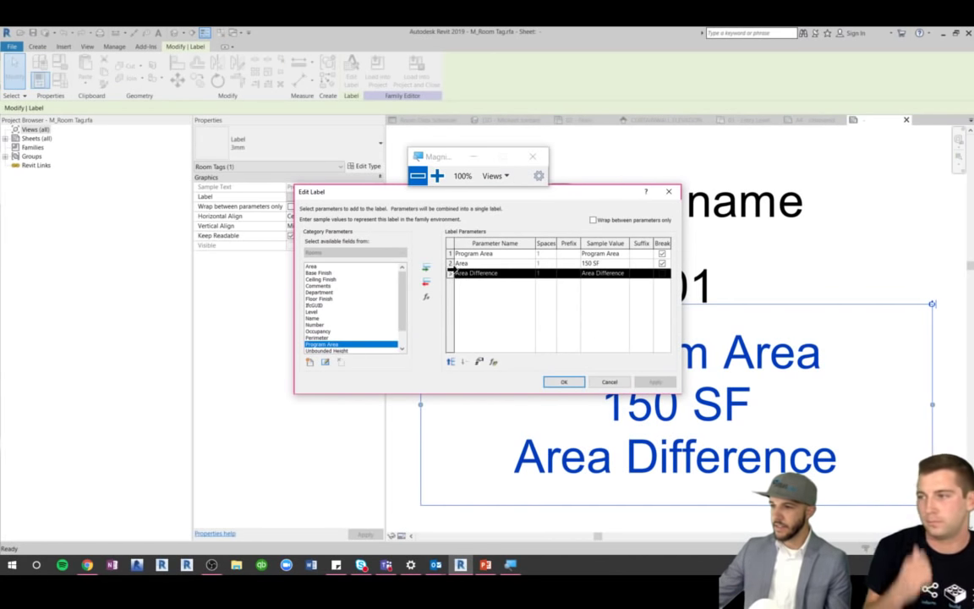
pyautogui.click(494, 362)
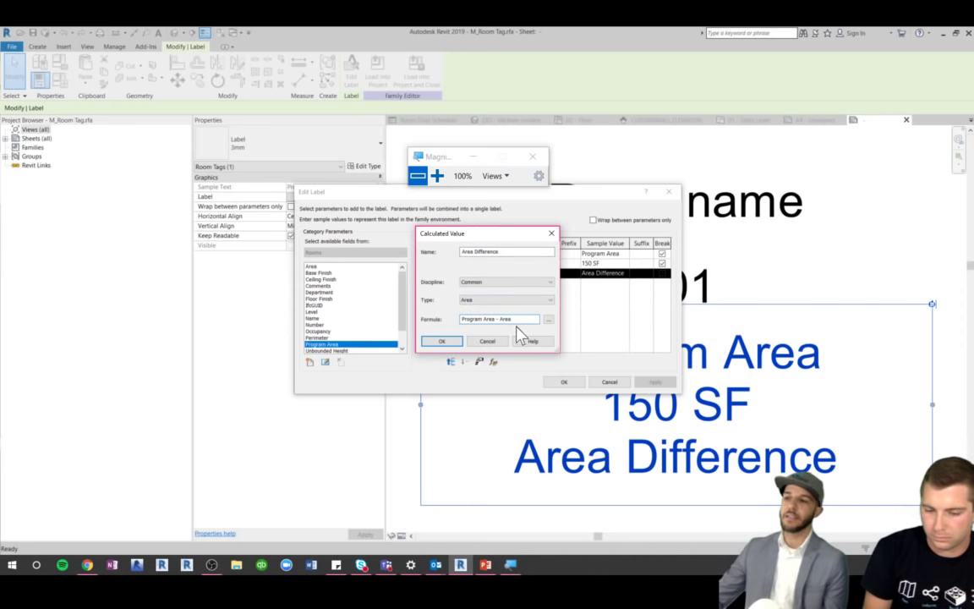
pyautogui.click(488, 341)
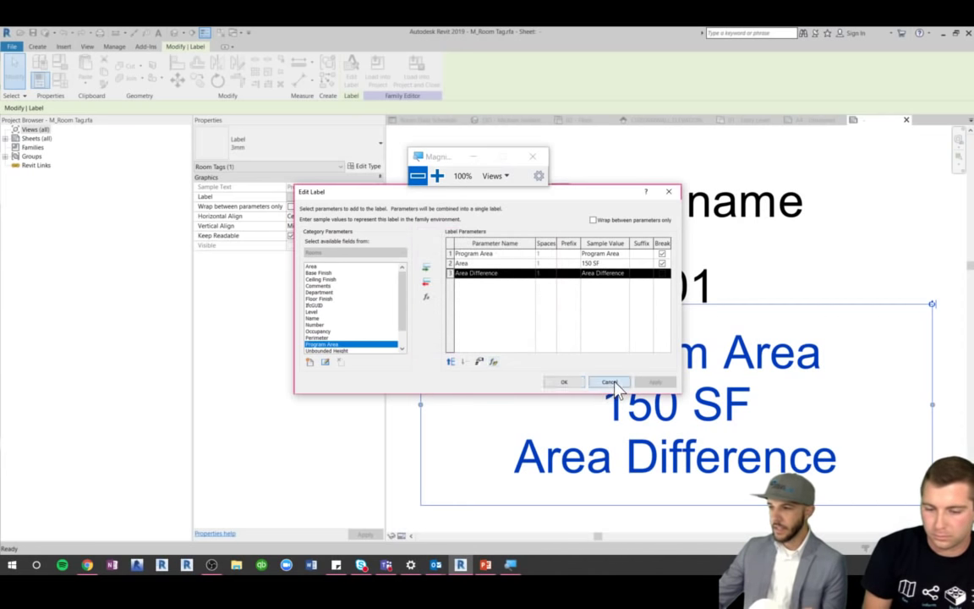
pyautogui.click(610, 382)
pyautogui.click(524, 274)
pyautogui.hotkey('ctrl', 'Tab')
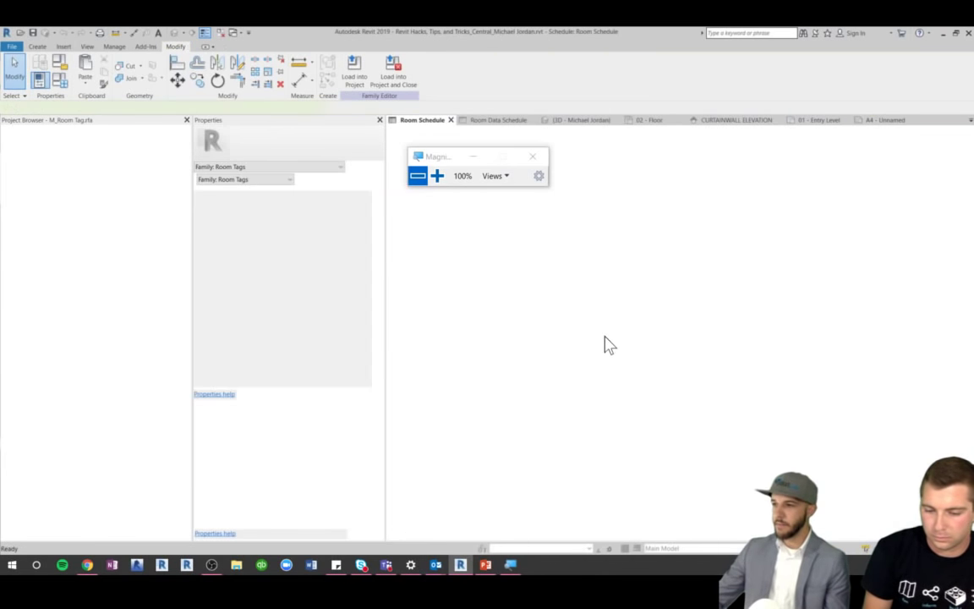
# Cycle through the open views and close the 3D view
pyautogui.hotkey('ctrl', 'Tab')
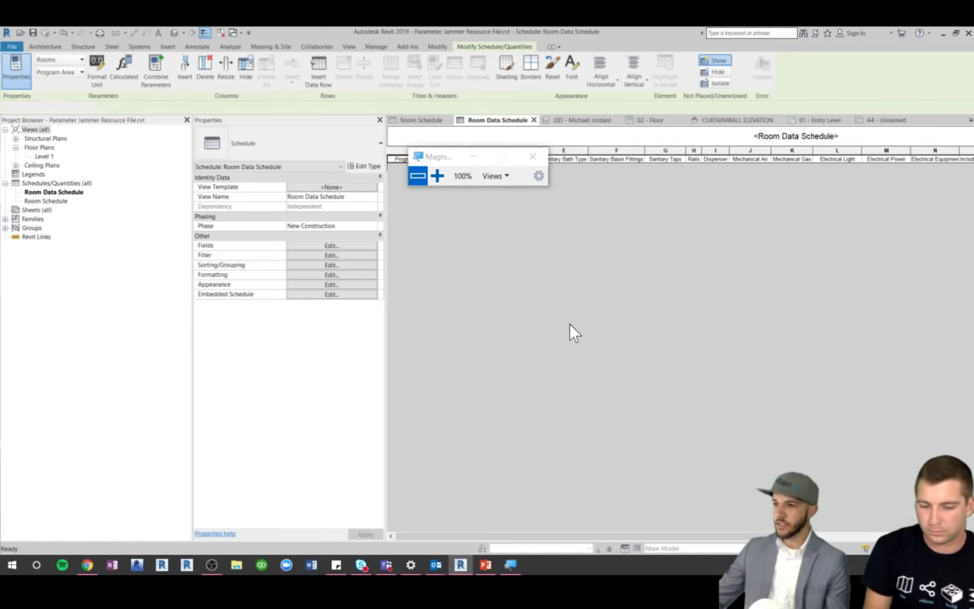
pyautogui.hotkey('ctrl', 'Tab')
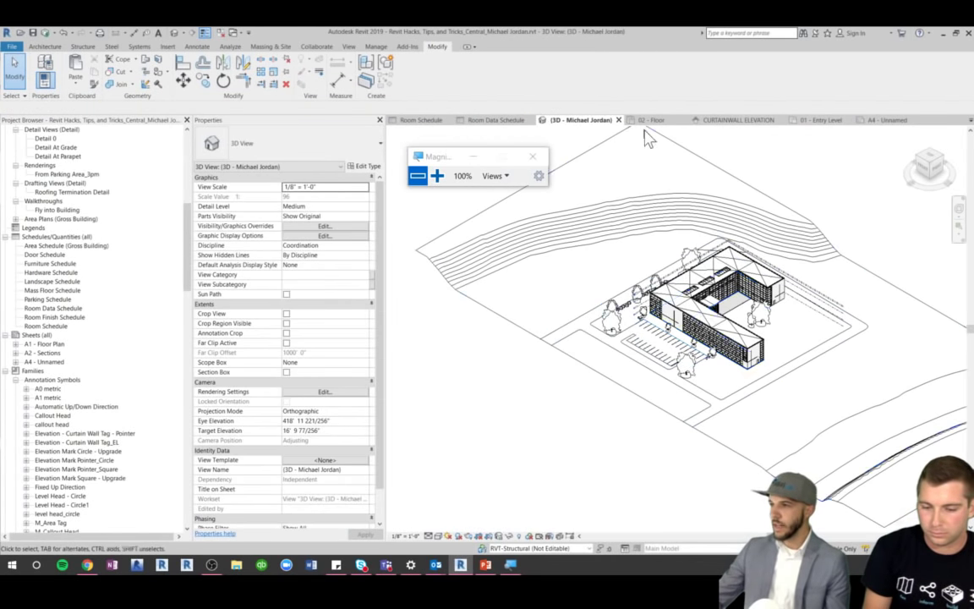
pyautogui.click(619, 119)
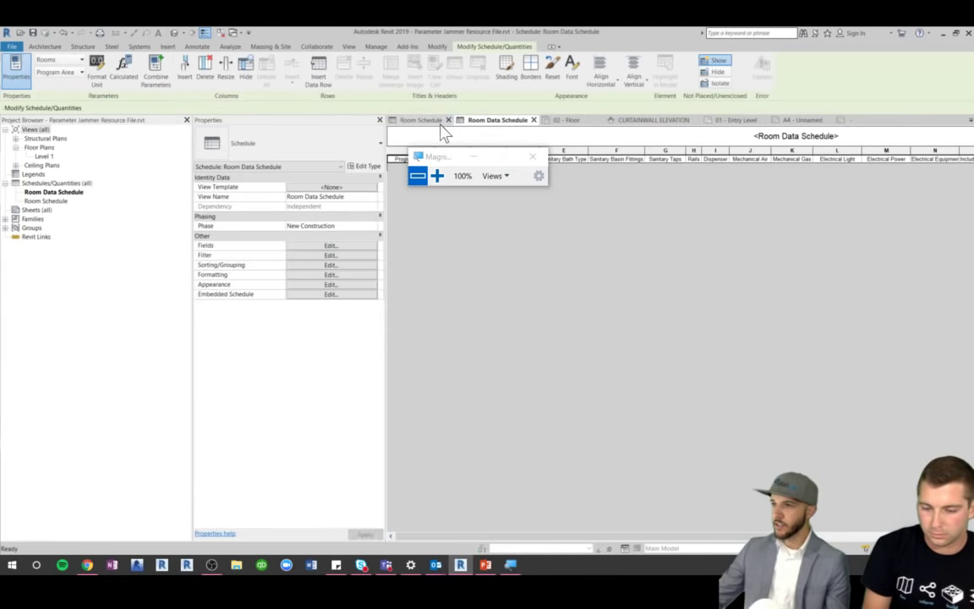
# Close the Parameter Jammer Resource File's schedule without saving, then show the 02 - Floor view
pyautogui.click(440, 125)
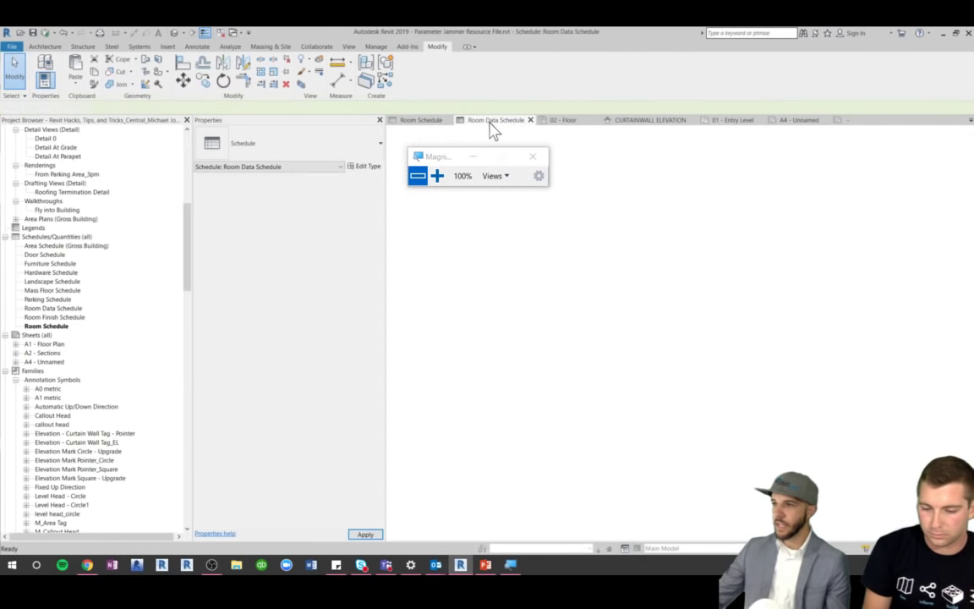
pyautogui.click(507, 121)
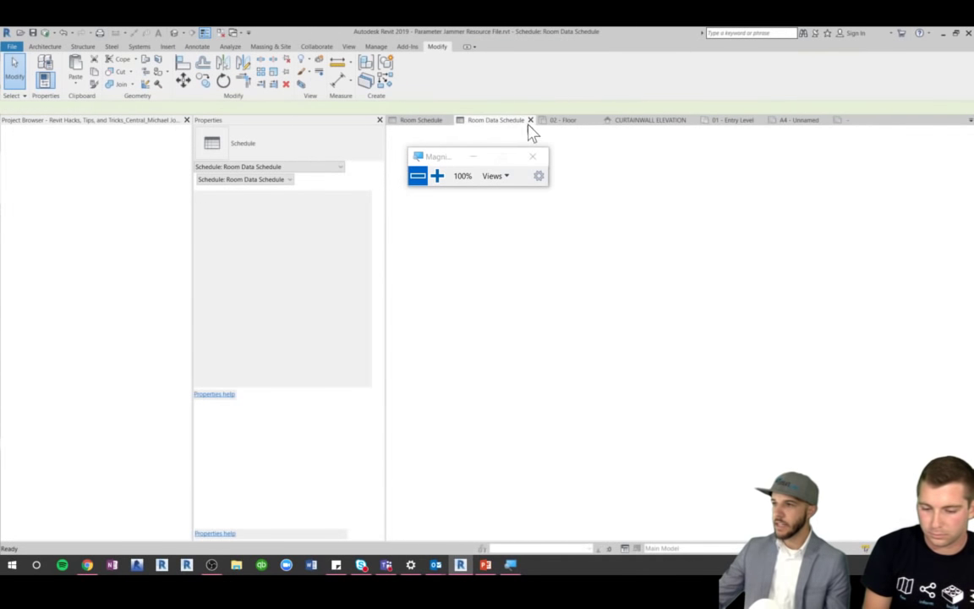
pyautogui.click(534, 120)
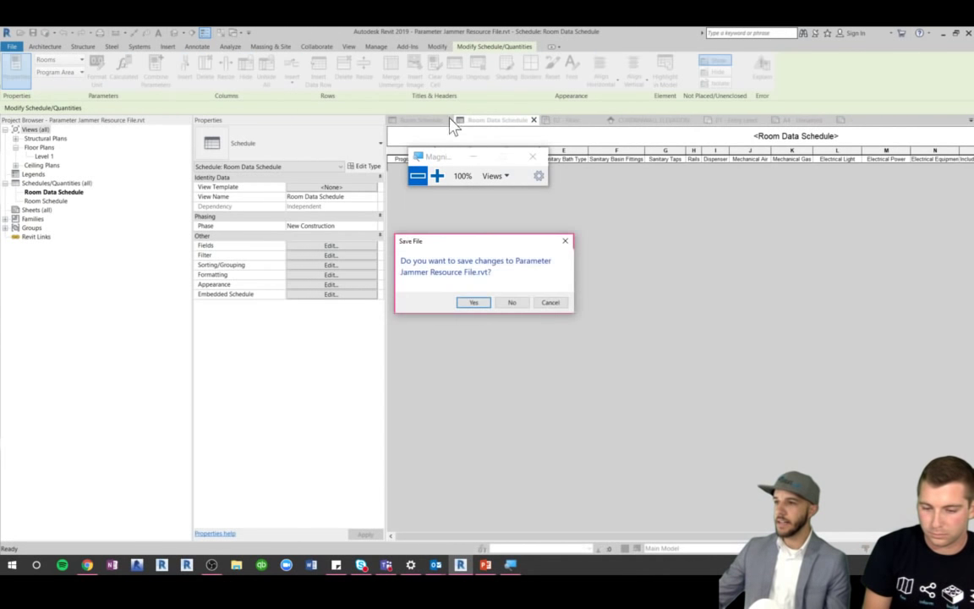
pyautogui.click(517, 305)
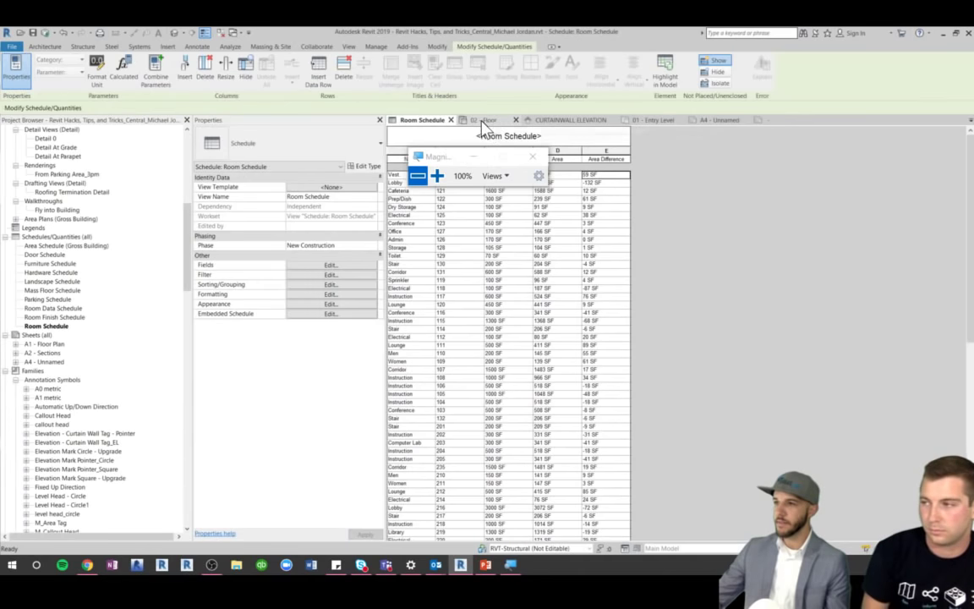
pyautogui.click(481, 121)
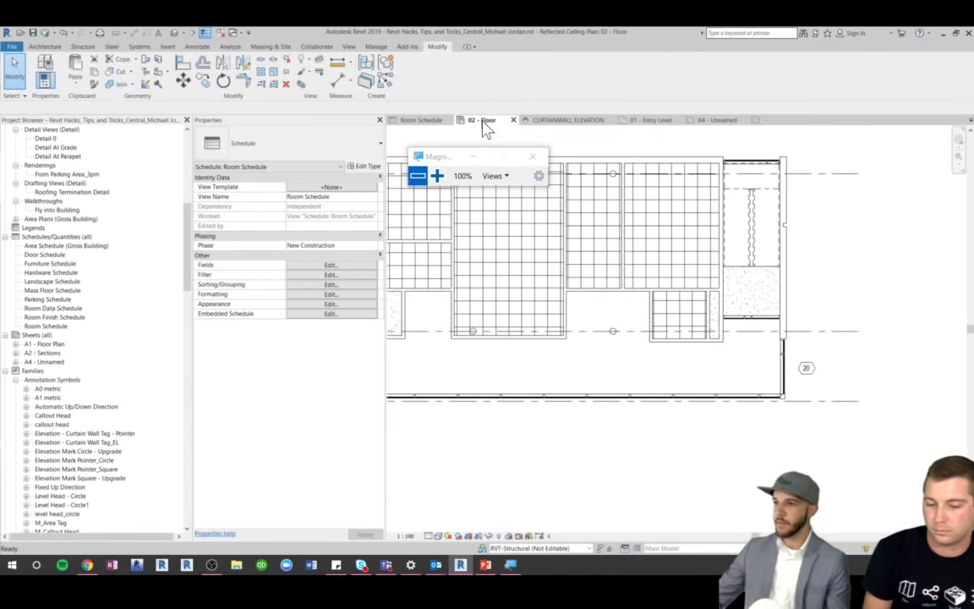
# Close the 02 - Floor and curtain wall elevation views, leaving 01 - Entry Level active
pyautogui.click(512, 120)
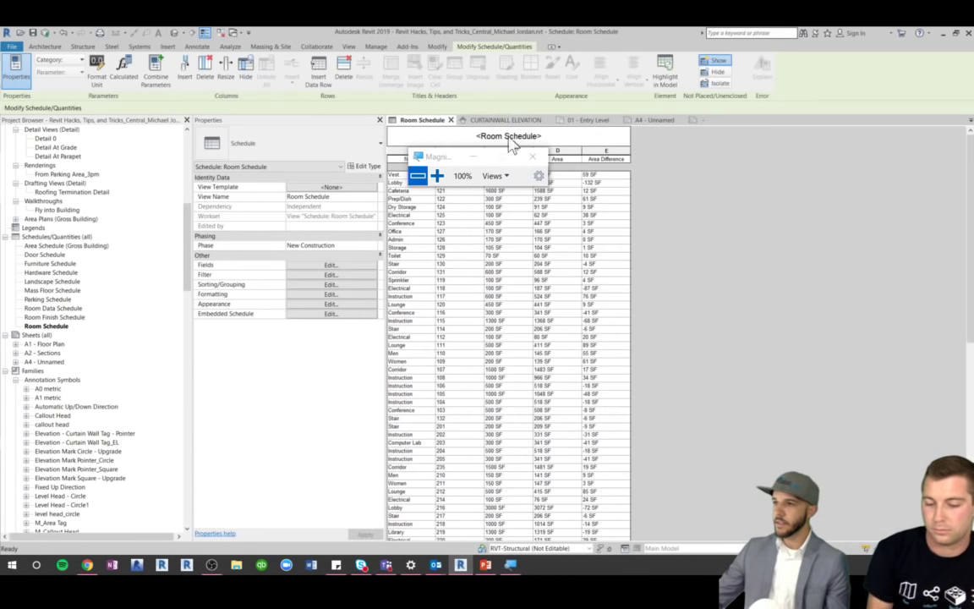
pyautogui.click(506, 120)
pyautogui.click(550, 121)
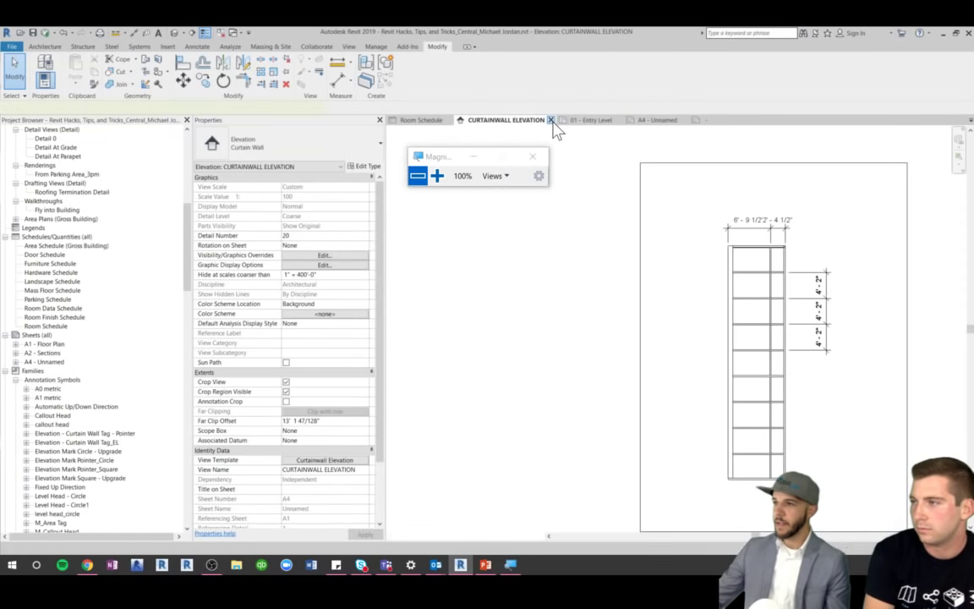
pyautogui.click(515, 121)
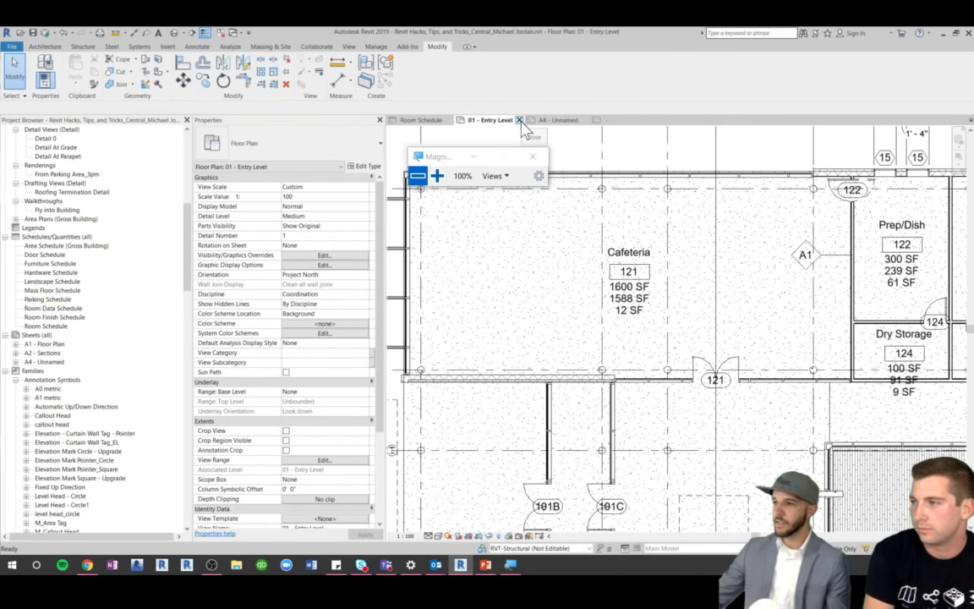
# Select the Cafeteria room tag, clear the selection, then select a wall near Prep/Dish
pyautogui.click(631, 292)
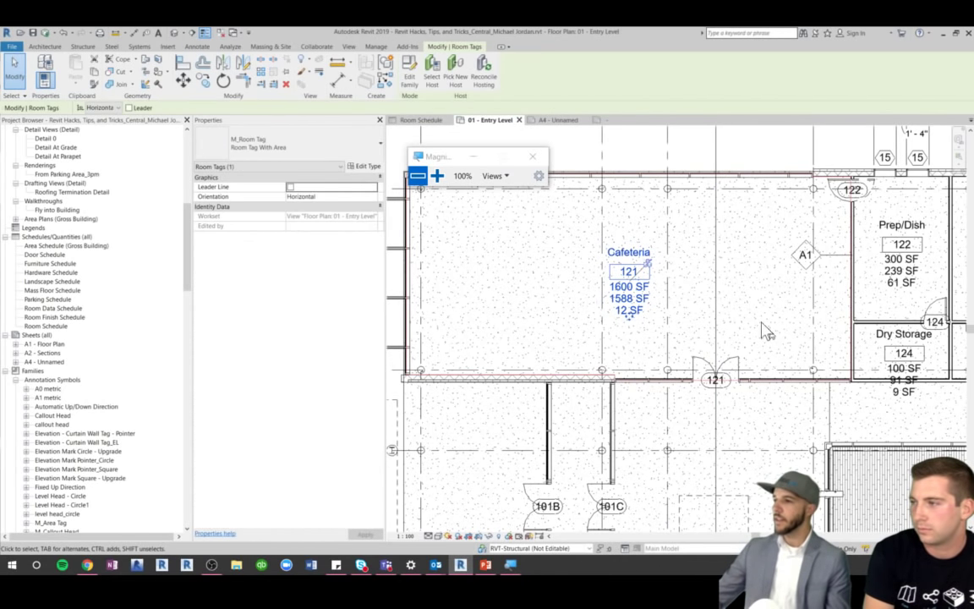
pyautogui.press('Escape')
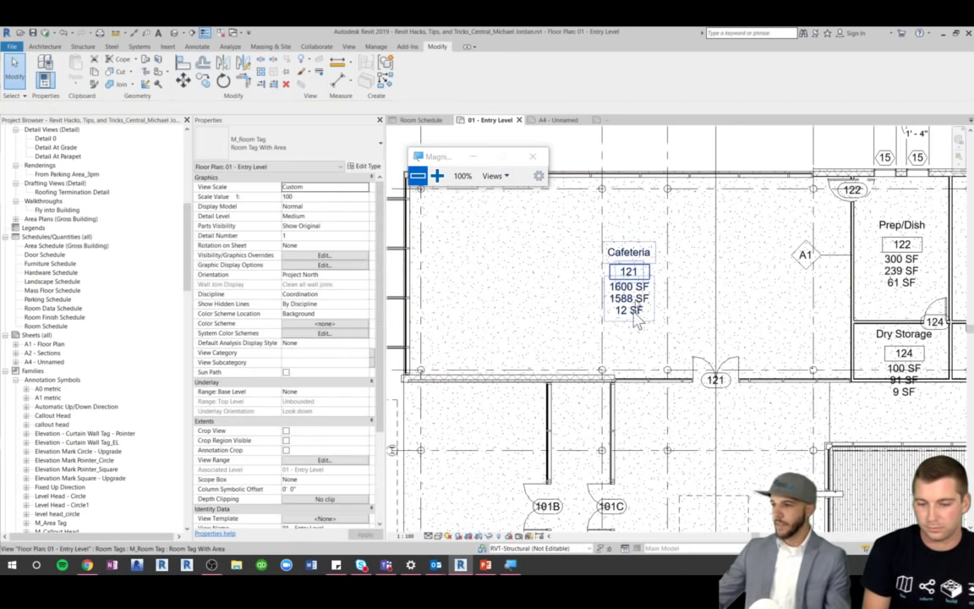
pyautogui.click(856, 292)
# Drag the wall below Prep/Dish upward so its tag reads 217 SF area and 83 SF difference
pyautogui.scroll(-2, 664, 287)
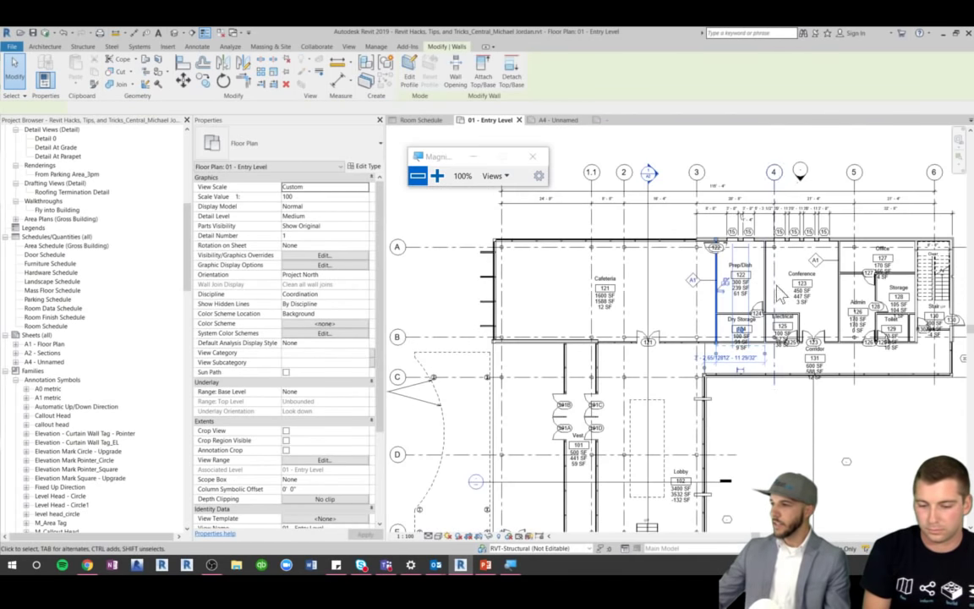
pyautogui.scroll(5, 664, 288)
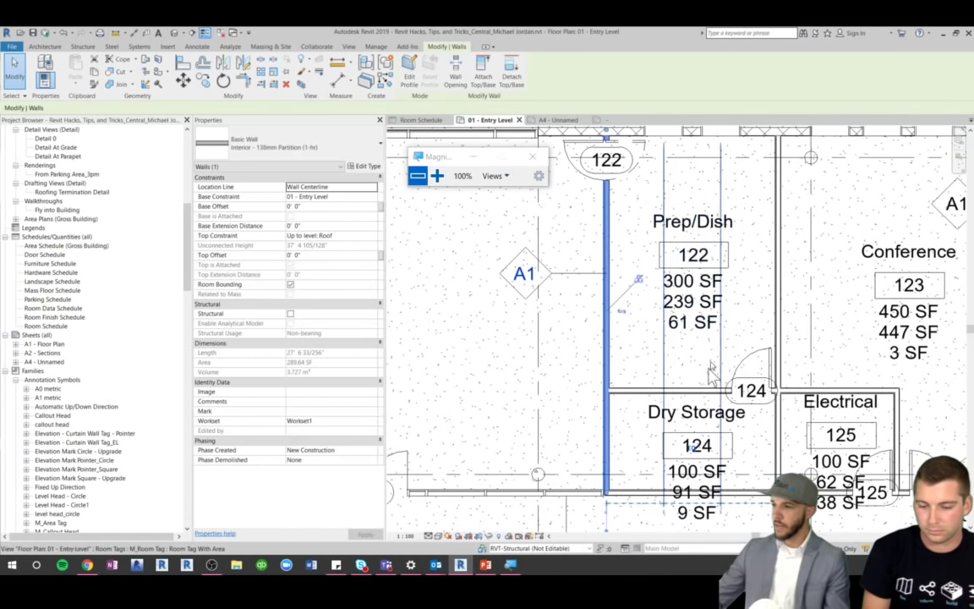
pyautogui.click(639, 390)
pyautogui.moveTo(638, 387); pyautogui.dragTo(660, 321)
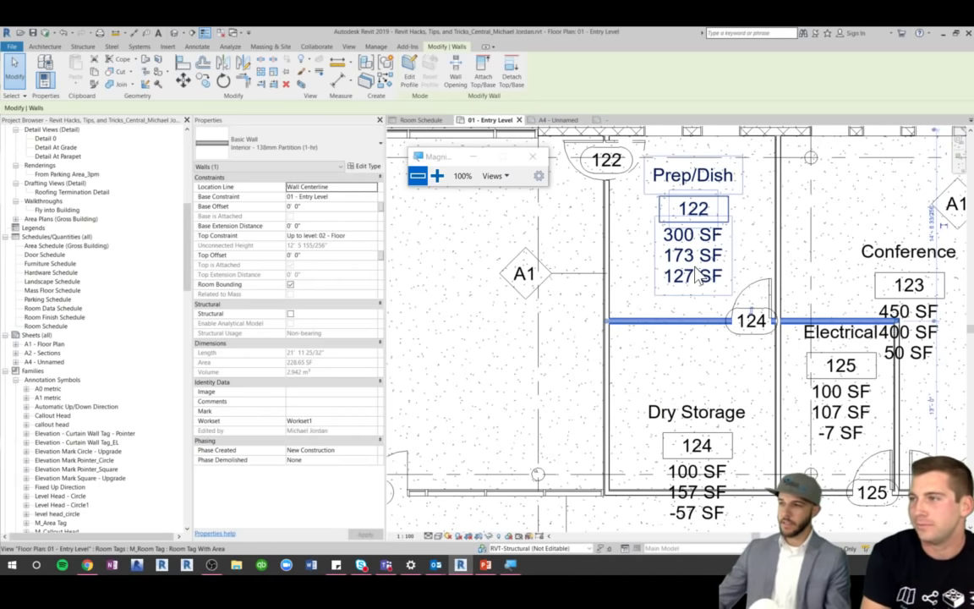
pyautogui.moveTo(698, 368); pyautogui.dragTo(696, 370)
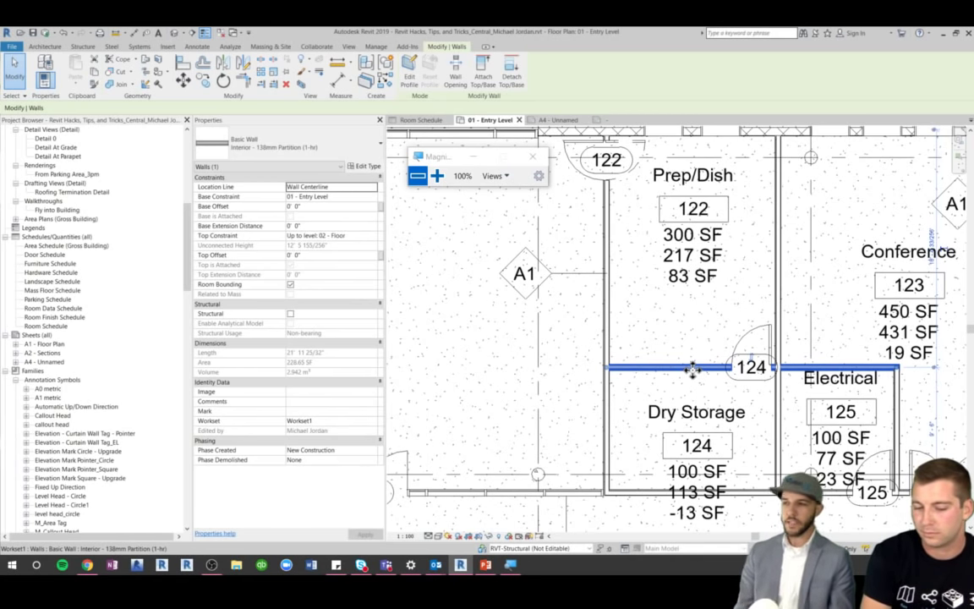
pyautogui.click(349, 47)
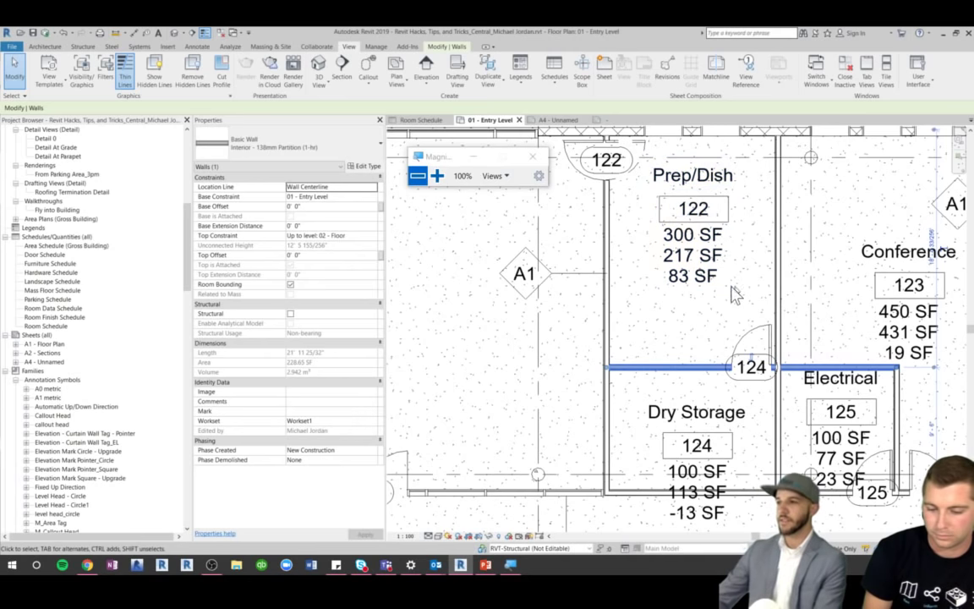
pyautogui.click(709, 272)
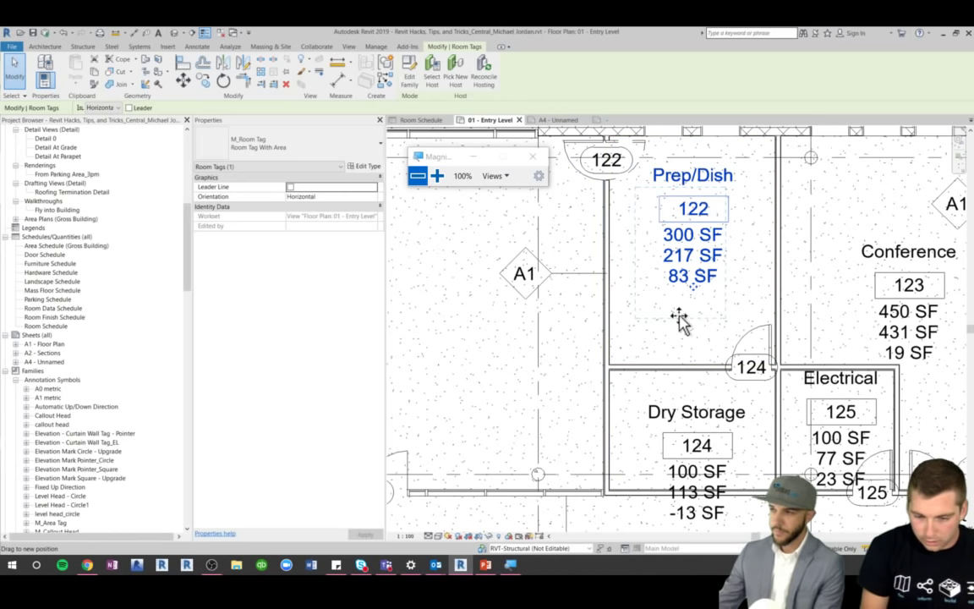
# Nudge the Prep/Dish tag slightly lower, then open the Room Data Schedule
pyautogui.moveTo(678, 320); pyautogui.dragTo(683, 326)
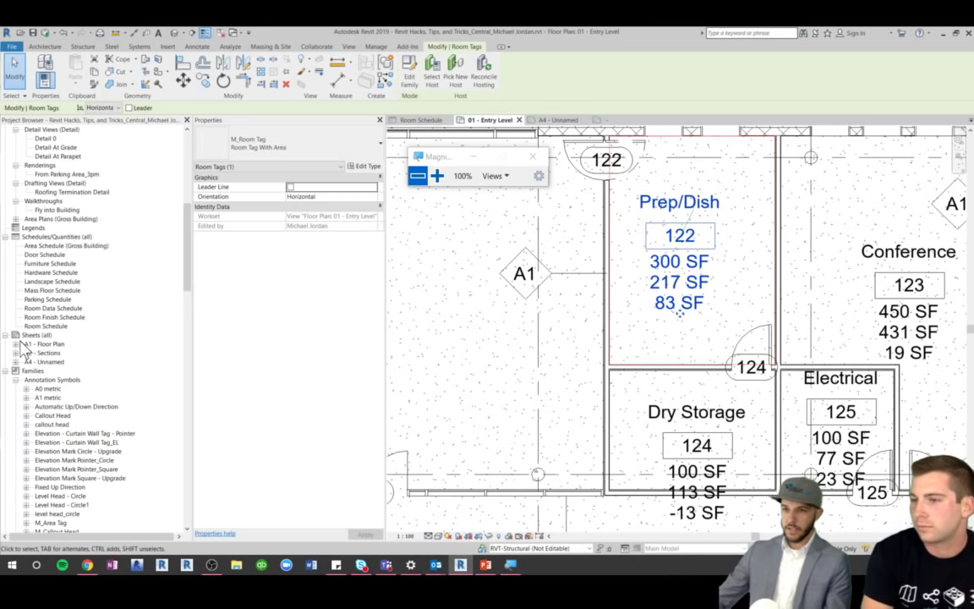
pyautogui.doubleClick(38, 309)
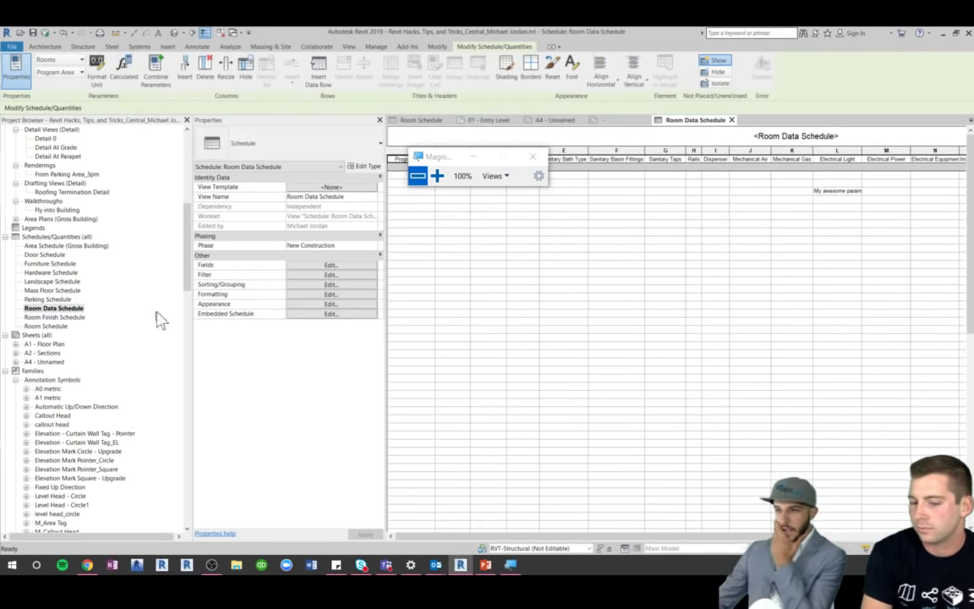
# Open the Room Schedule's properties and review its Formatting, Appearance, Sorting/Grouping, Filter and Fields settings
pyautogui.doubleClick(46, 327)
pyautogui.click(332, 266)
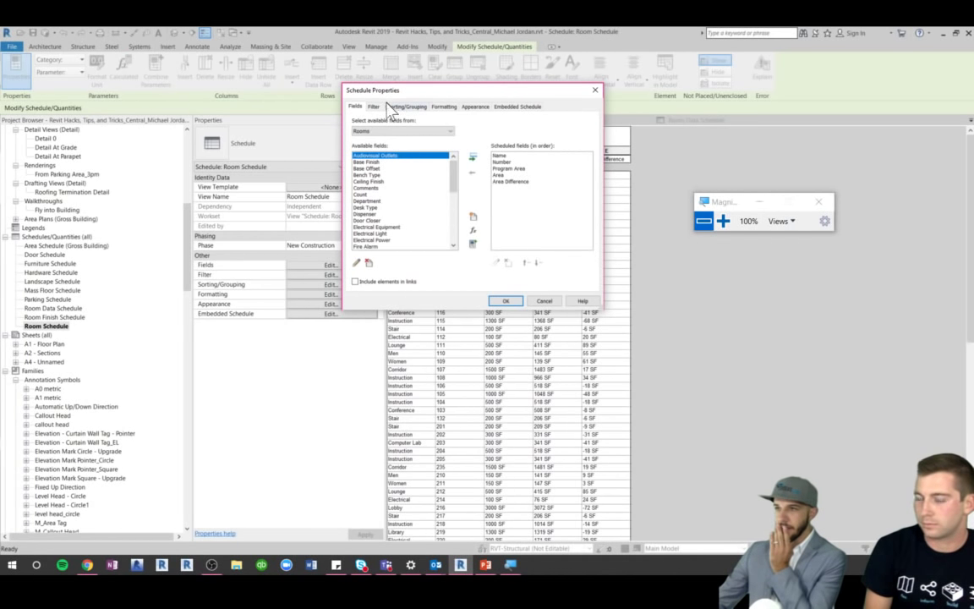
pyautogui.click(444, 107)
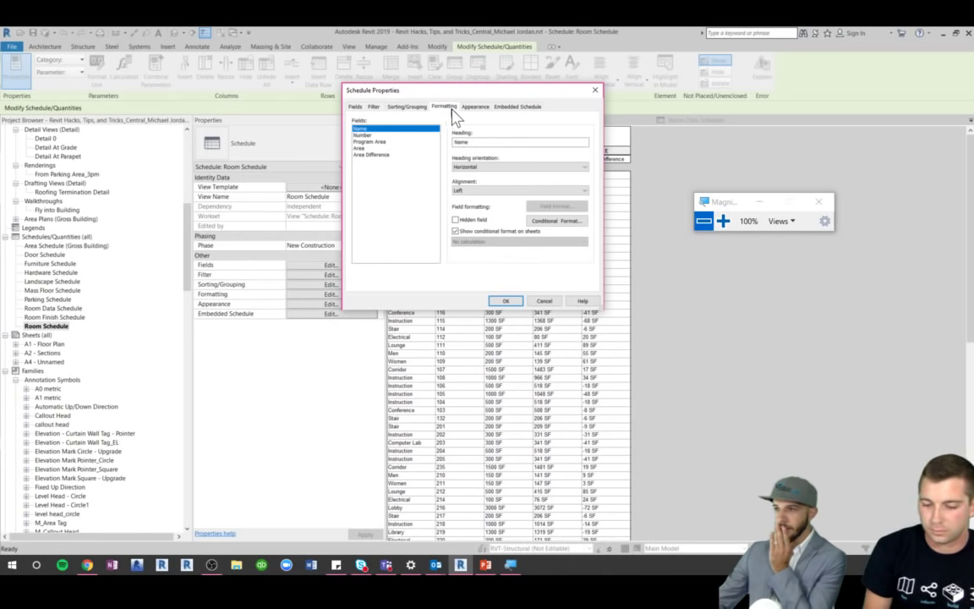
pyautogui.click(474, 108)
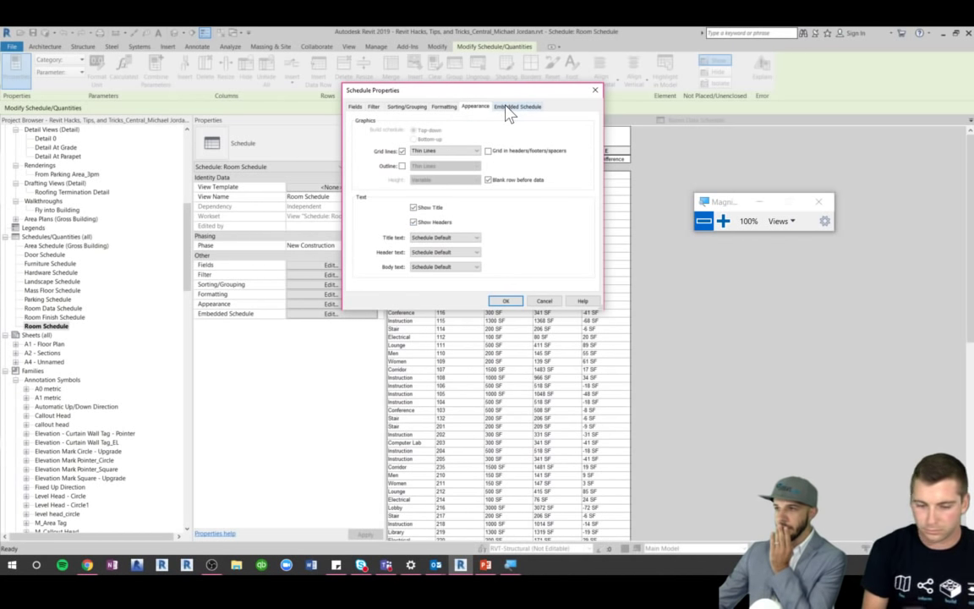
pyautogui.click(445, 107)
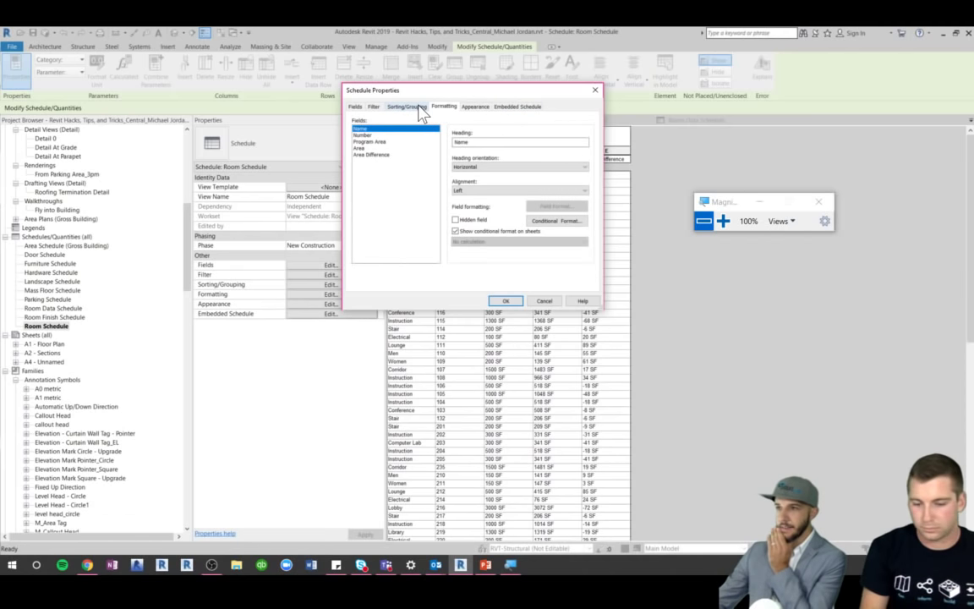
pyautogui.click(417, 110)
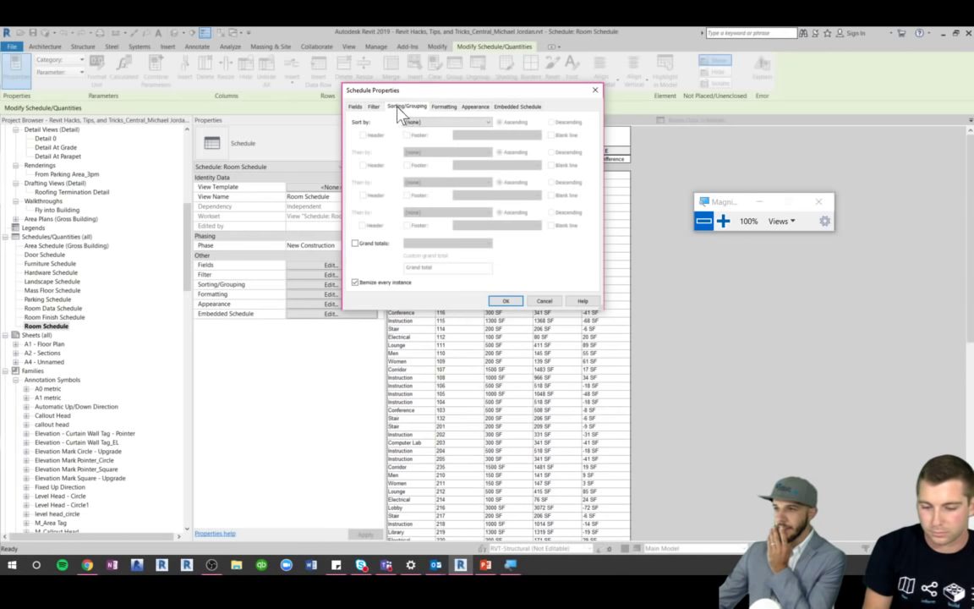
pyautogui.click(373, 108)
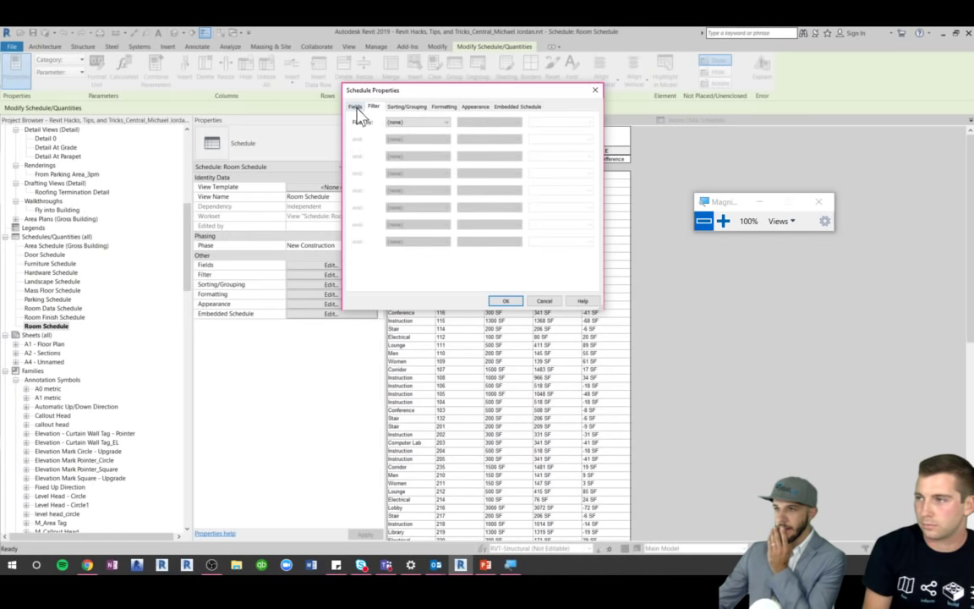
pyautogui.click(355, 107)
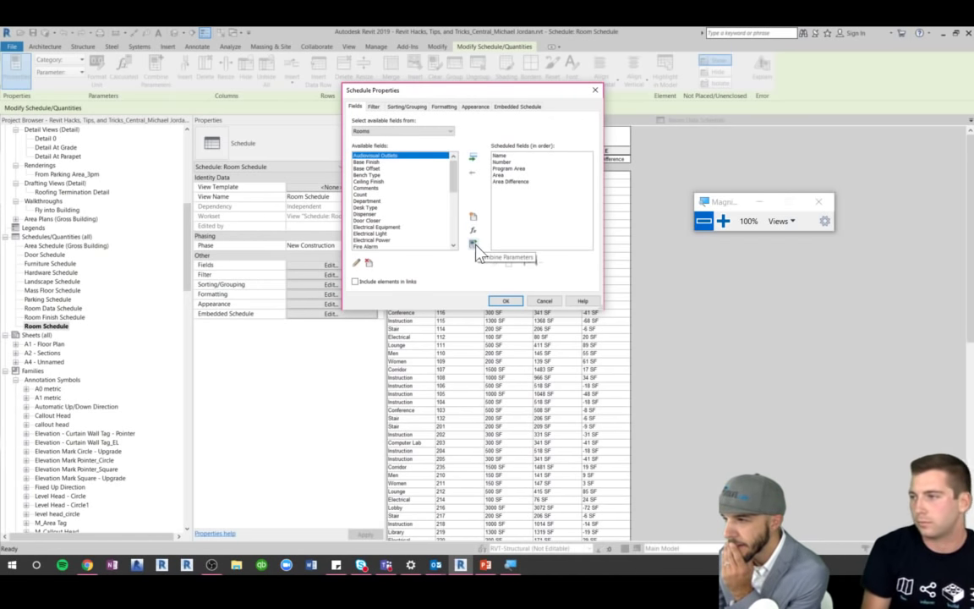
# Try Combine Parameters with Count, then cancel both dialogs without changing the fields
pyautogui.click(479, 250)
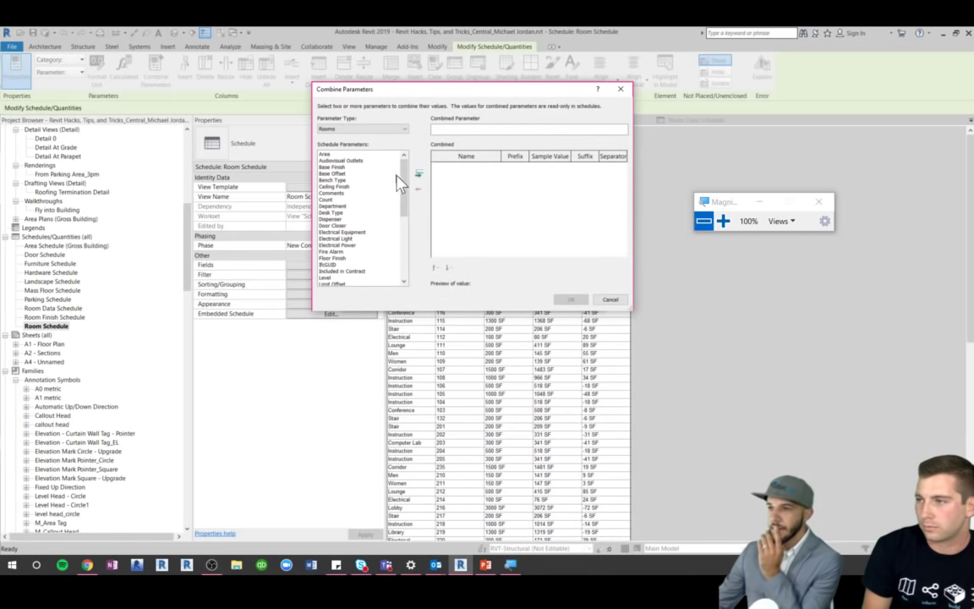
pyautogui.moveTo(403, 170); pyautogui.dragTo(402, 194)
pyautogui.scroll(1, 405, 174)
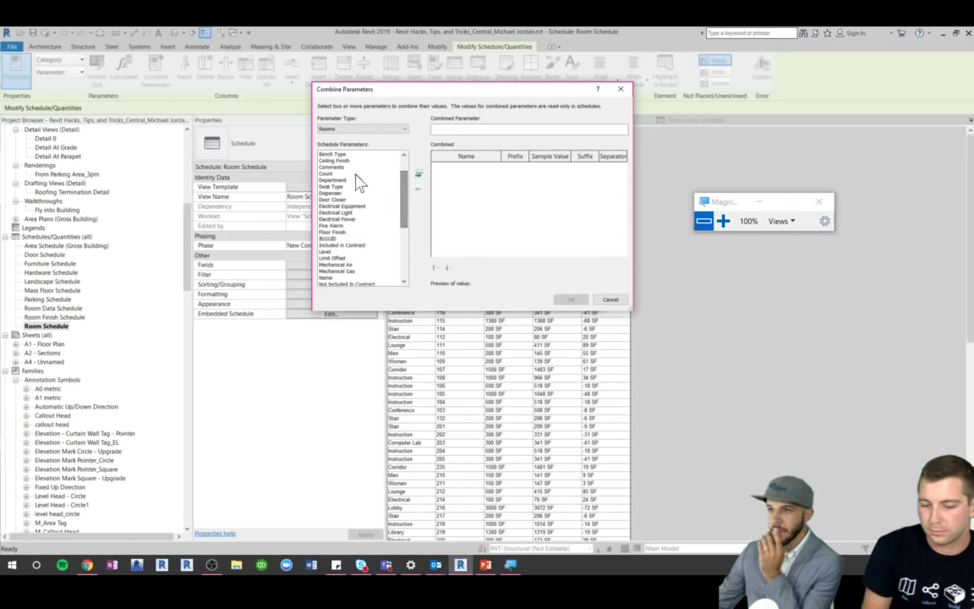
pyautogui.click(342, 175)
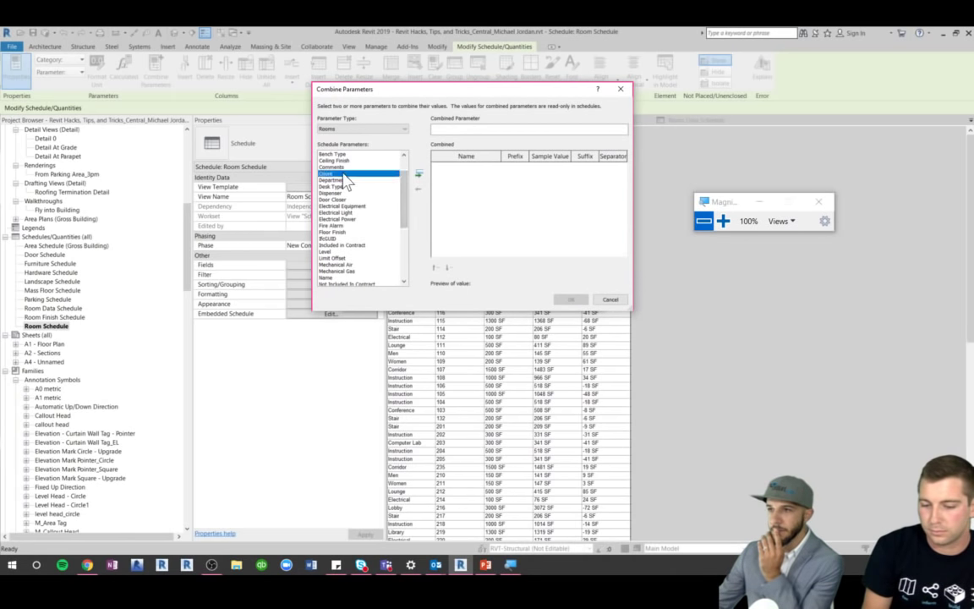
pyautogui.click(611, 300)
pyautogui.click(499, 279)
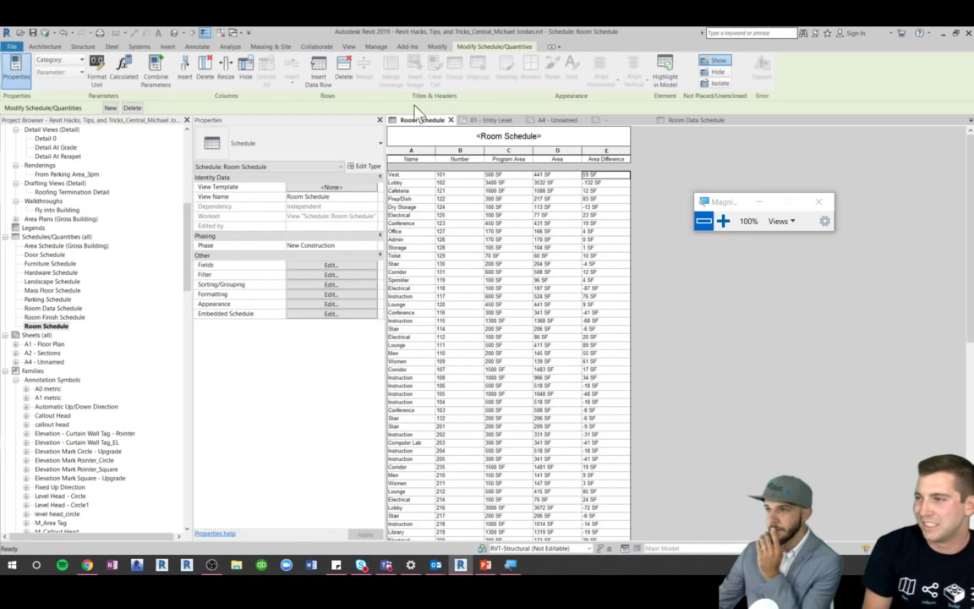
# Close the Room Data Schedule view and switch to the A4 - Unnamed sheet with the curtain wall elevation
pyautogui.click(707, 122)
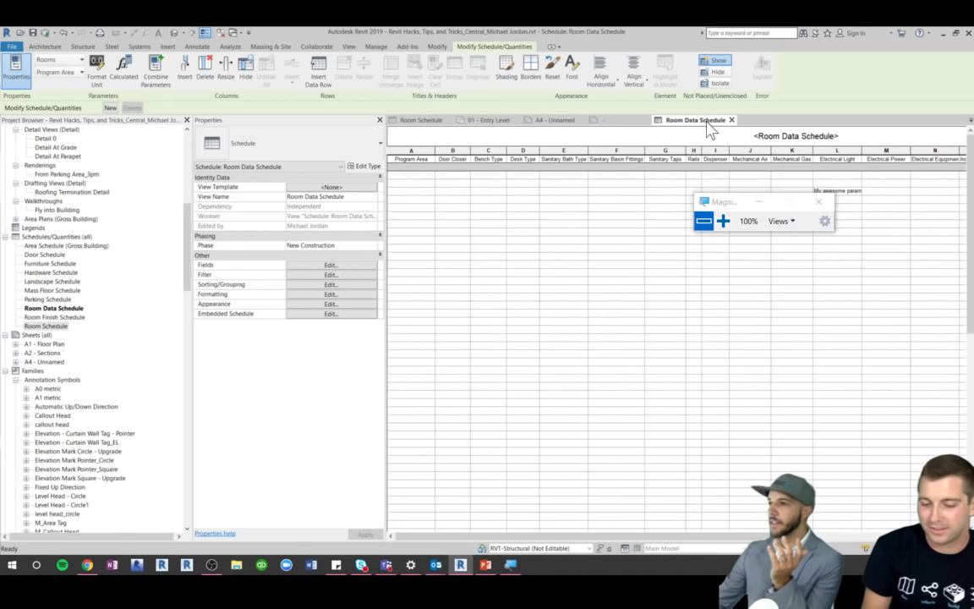
pyautogui.scroll(2, 61, 285)
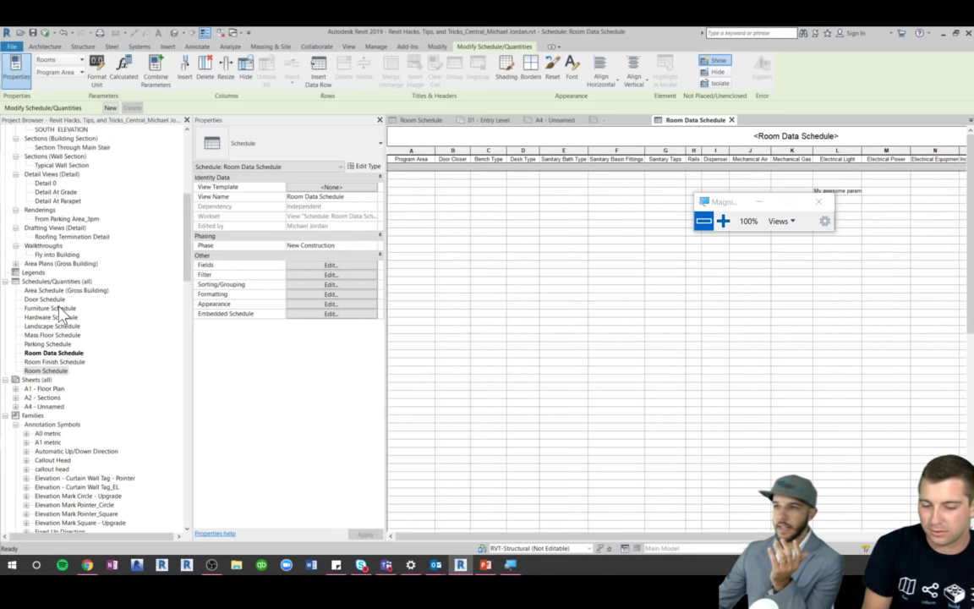
pyautogui.click(732, 120)
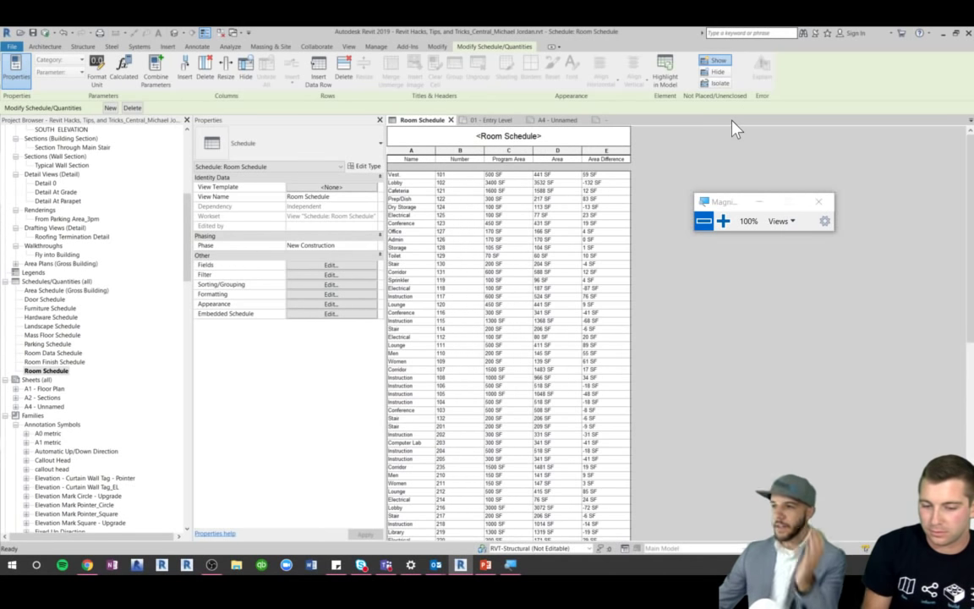
pyautogui.click(549, 121)
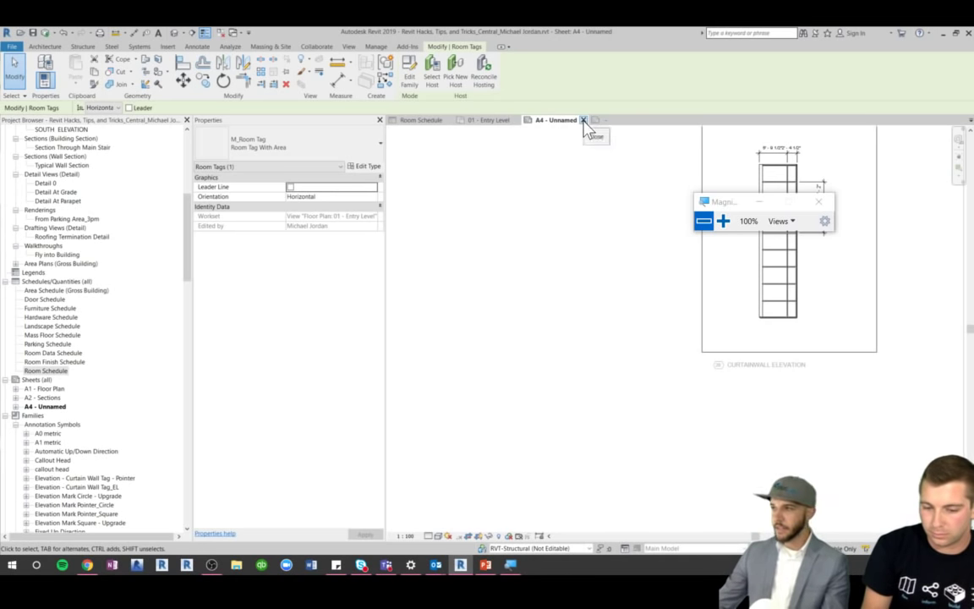
# Close the A4 - Unnamed sheet, check room 122's tag area on 01 - Entry Level, then return to the Room Schedule
pyautogui.click(583, 121)
pyautogui.click(487, 120)
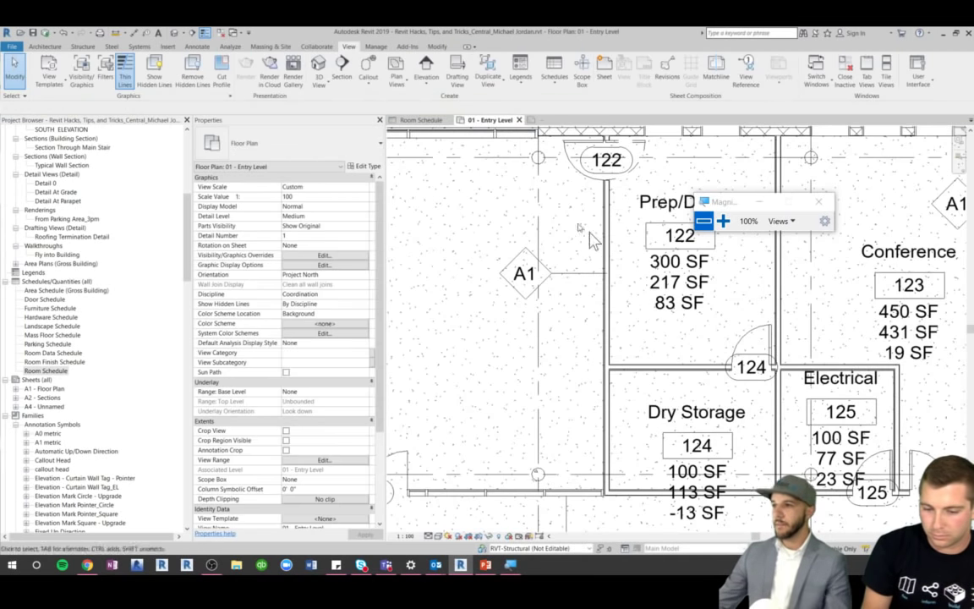
pyautogui.click(676, 239)
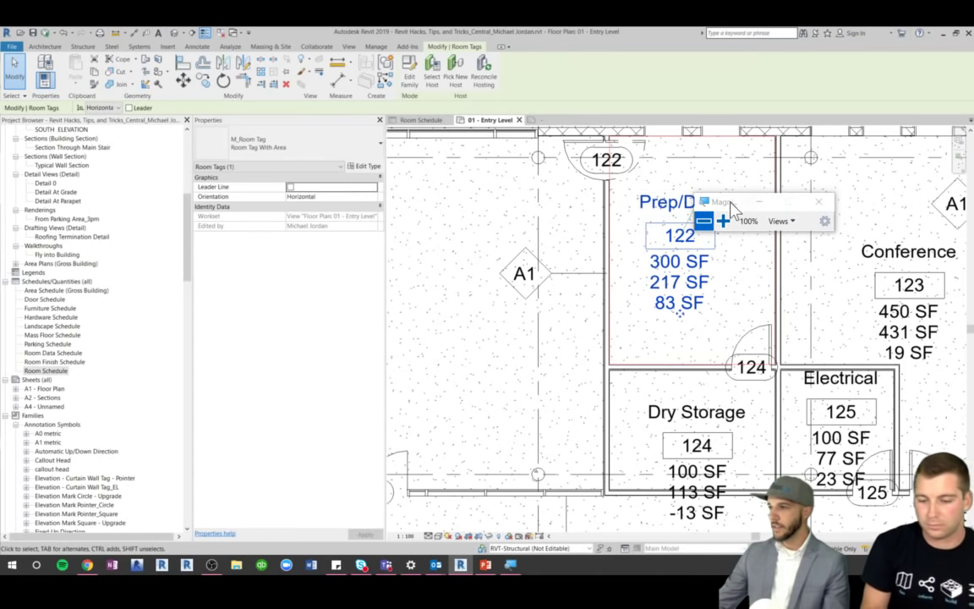
pyautogui.moveTo(733, 205); pyautogui.dragTo(824, 195)
pyautogui.click(420, 120)
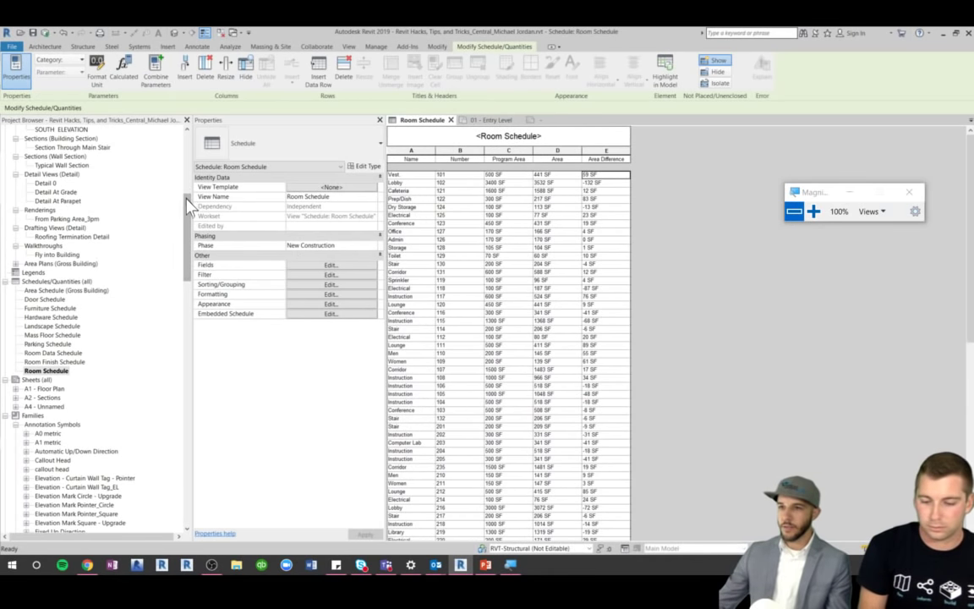
# Open the Door Schedule and confirm its Sorting/Grouping settings so every door is listed
pyautogui.scroll(9, 172, 154)
pyautogui.scroll(2, 172, 155)
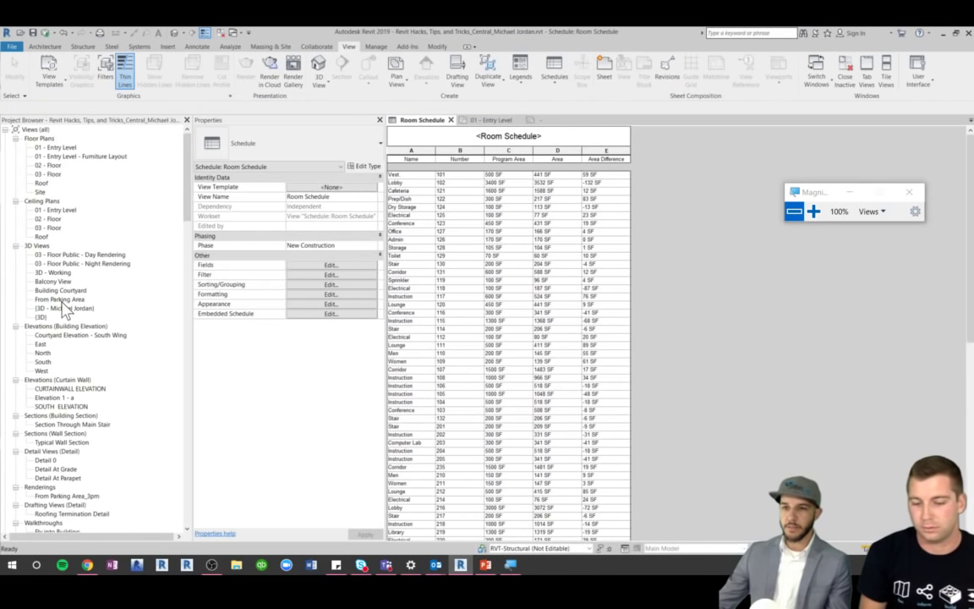
pyautogui.scroll(-8, 68, 381)
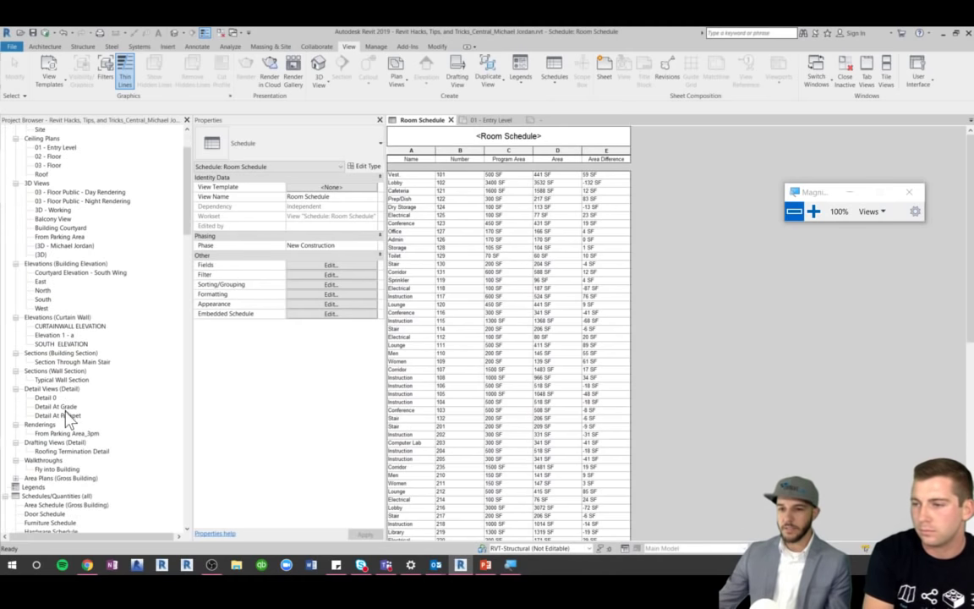
pyautogui.click(29, 371)
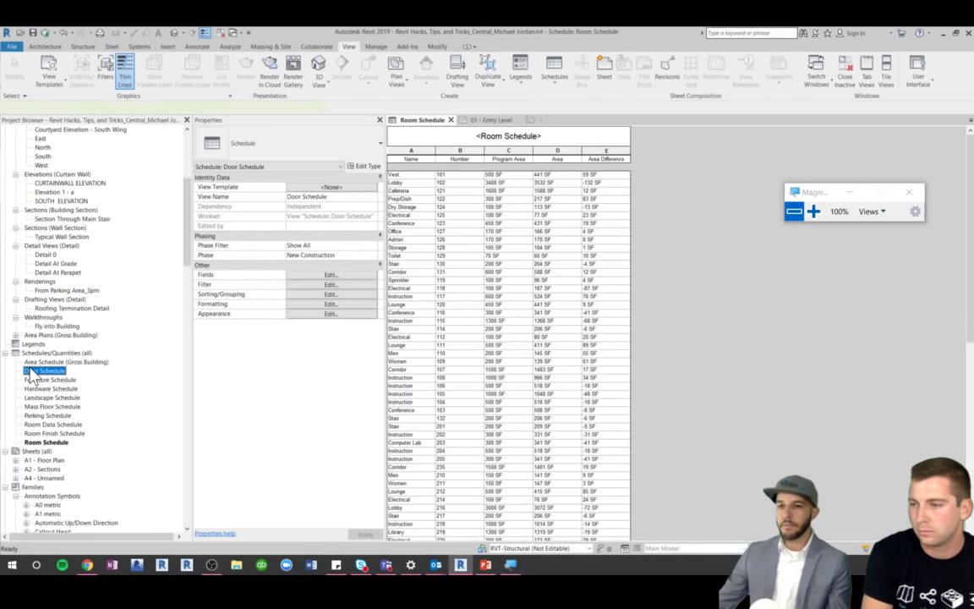
pyautogui.doubleClick(31, 373)
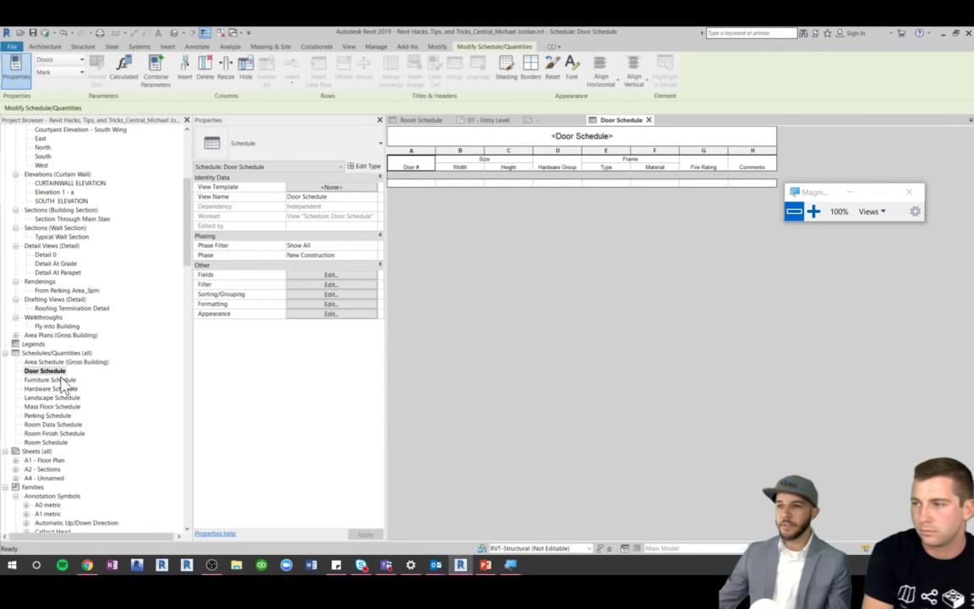
pyautogui.click(320, 295)
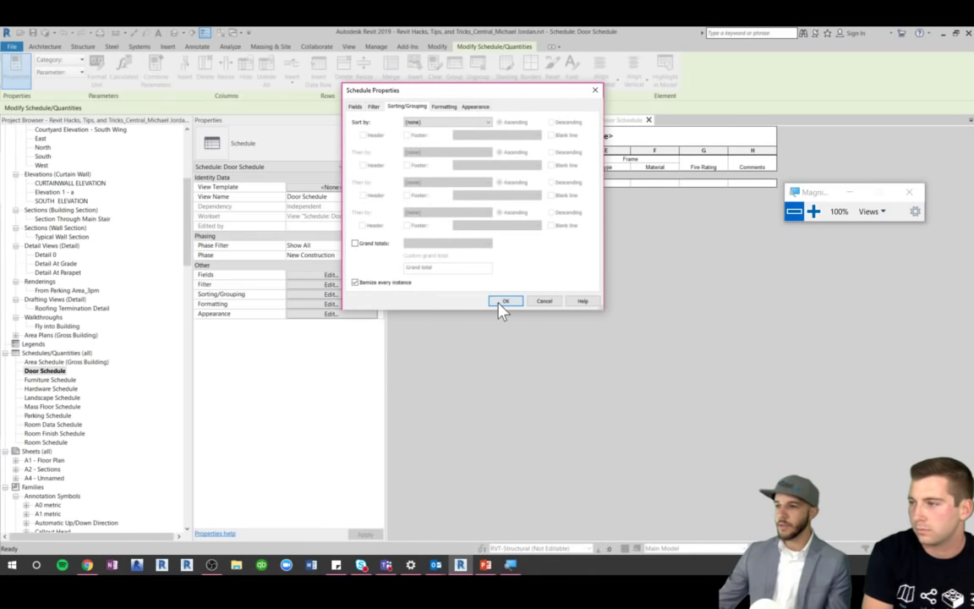
pyautogui.click(505, 302)
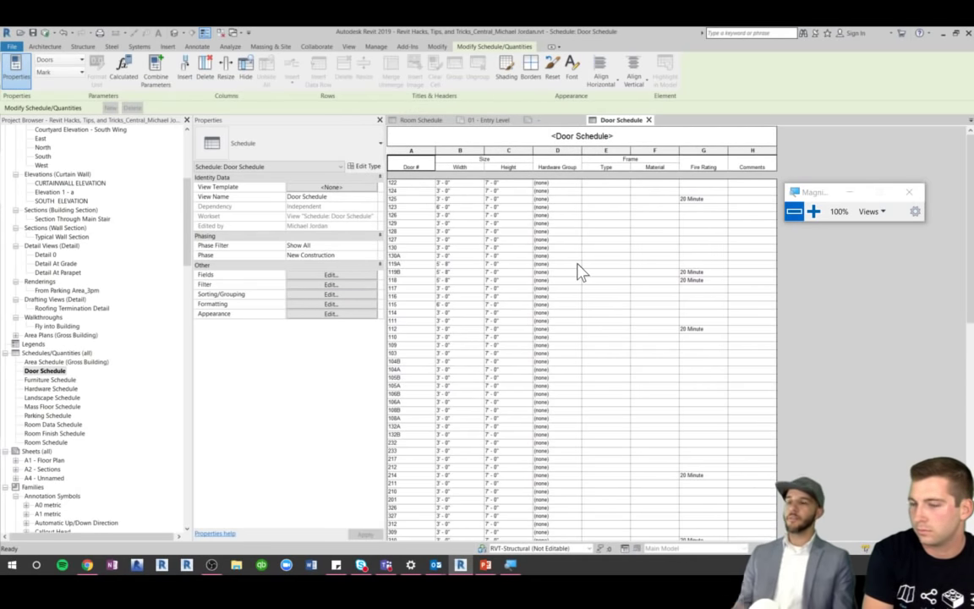
# Duplicate the Door Schedule view, creating Door Schedule Copy 1
pyautogui.rightClick(52, 372)
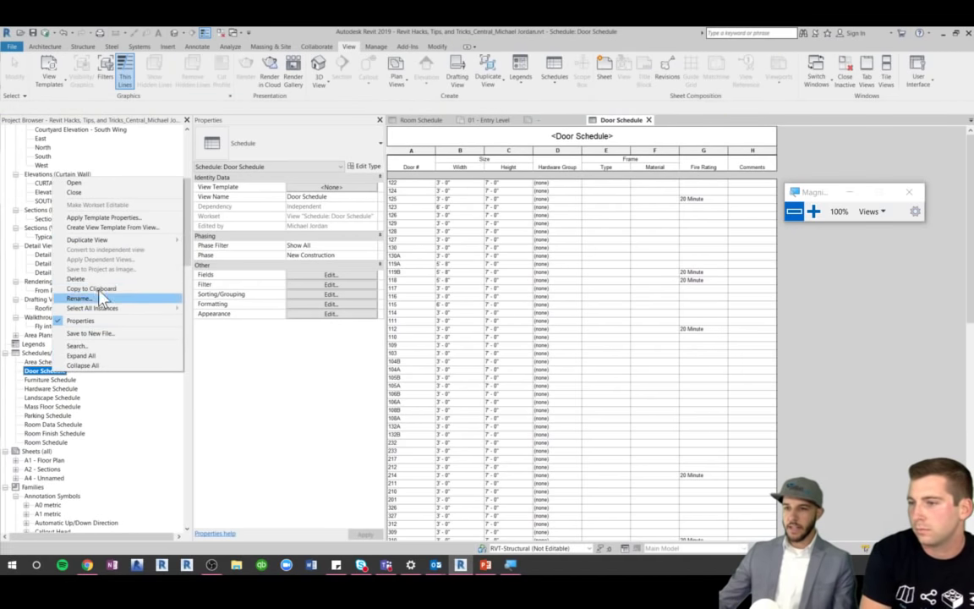
pyautogui.moveTo(93, 239)
pyautogui.click(209, 240)
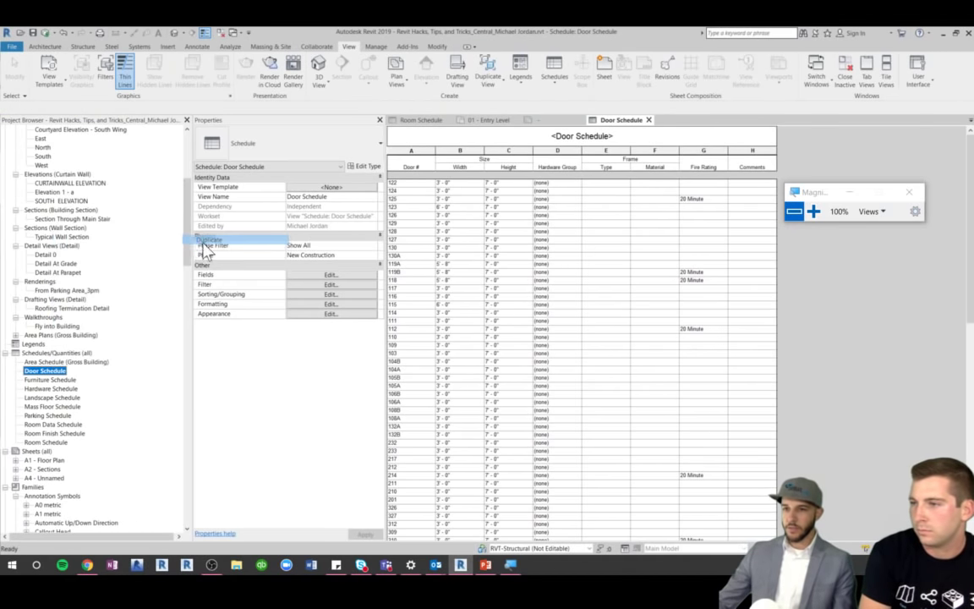
# Rename Door Schedule Copy 1 to Door Schedule_Working
pyautogui.click(74, 382)
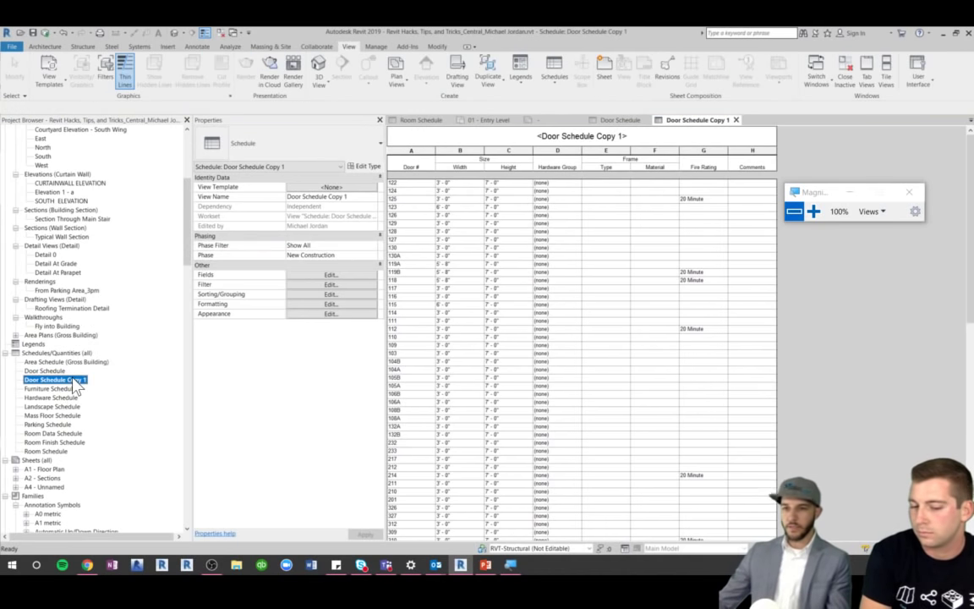
pyautogui.rightClick(75, 384)
pyautogui.click(126, 322)
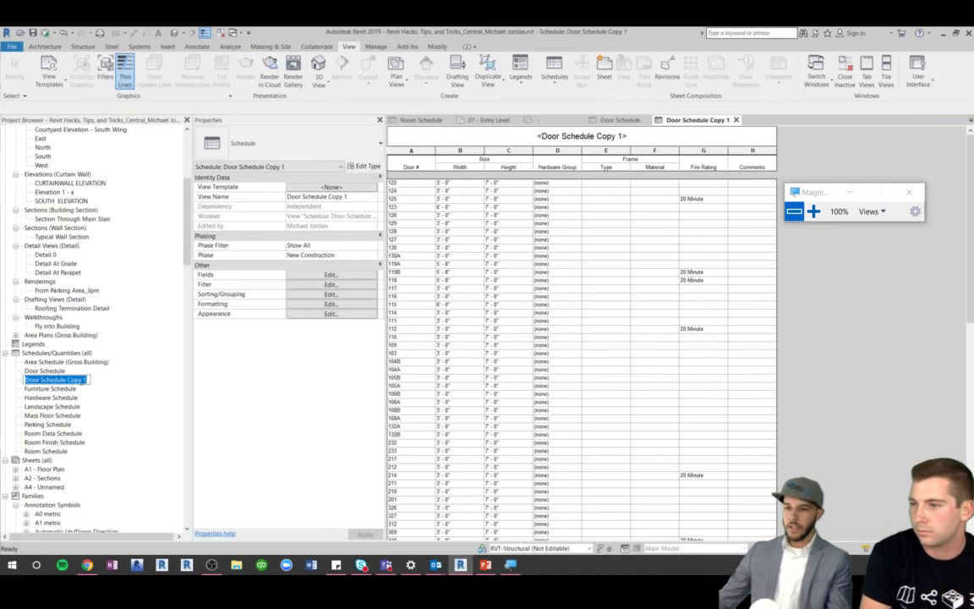
pyautogui.click(86, 379)
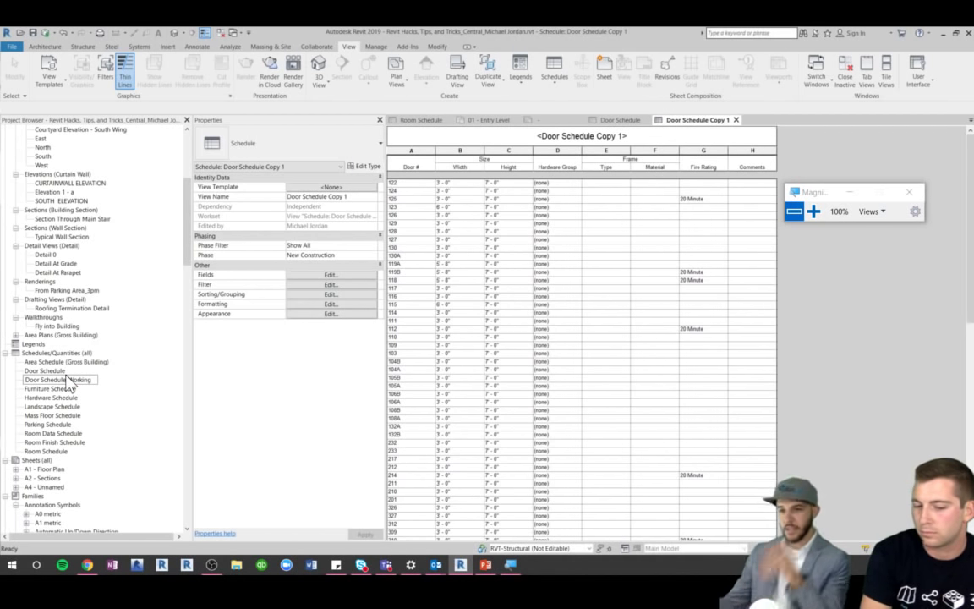
pyautogui.press('Return')
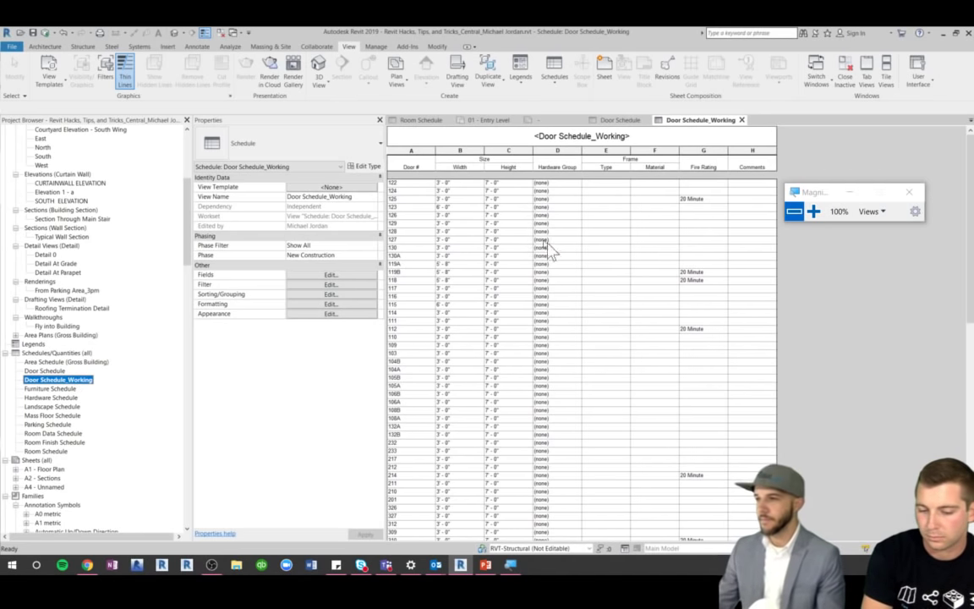
# Set Hardware Group 1 for doors 122 and 124, leaving door 126 at (none)
pyautogui.click(564, 216)
pyautogui.click(578, 217)
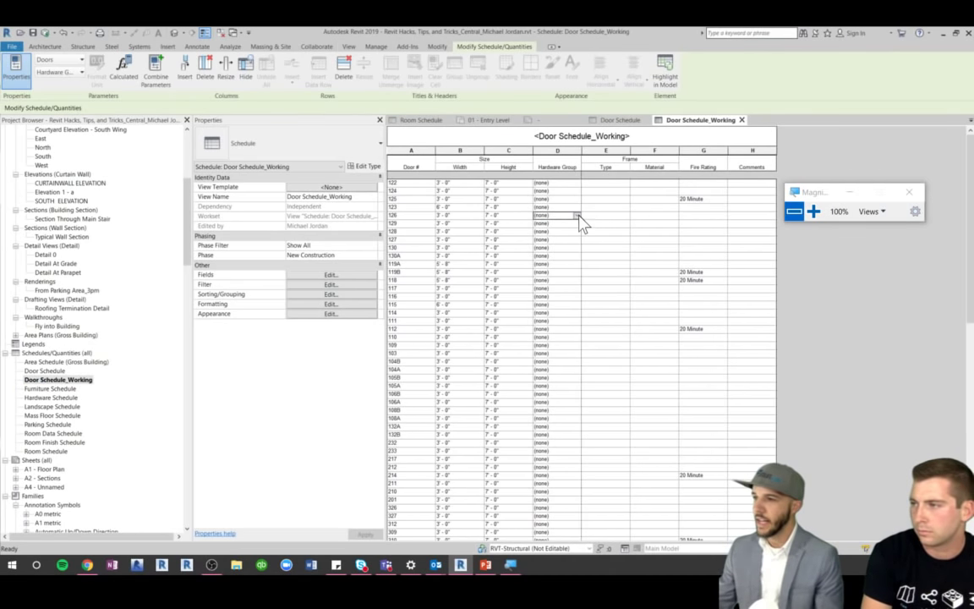
pyautogui.click(635, 233)
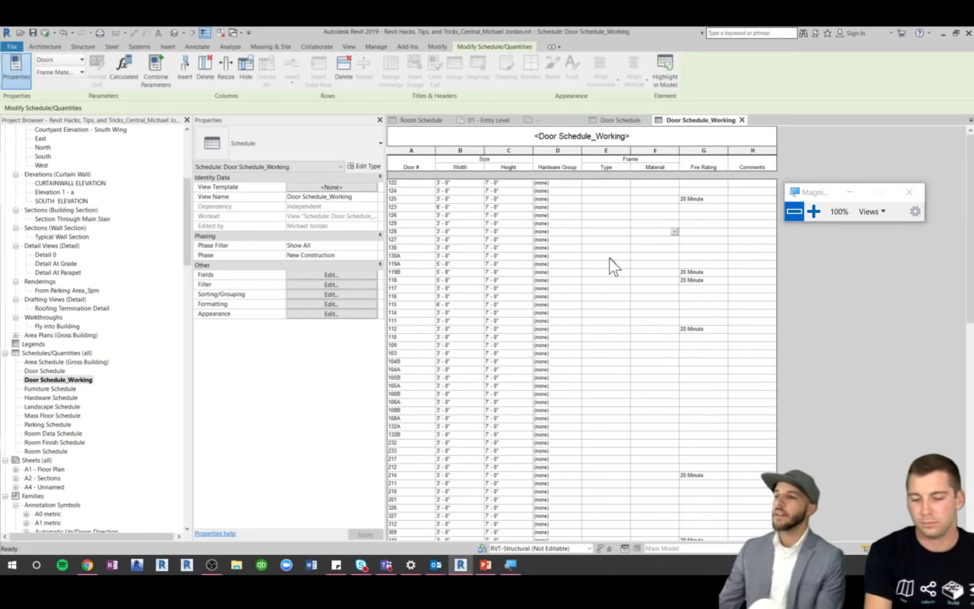
pyautogui.click(565, 184)
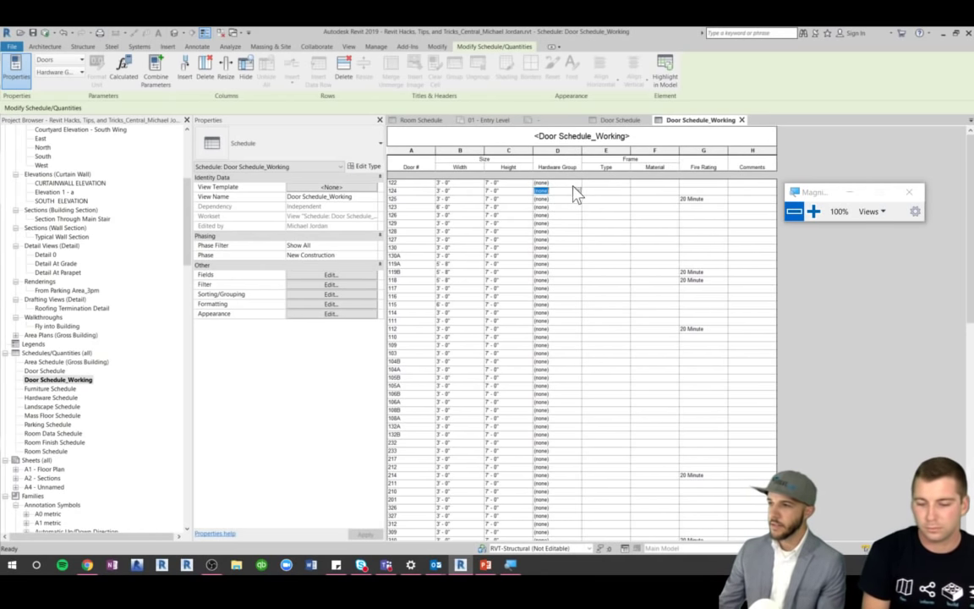
pyautogui.click(577, 184)
pyautogui.click(555, 197)
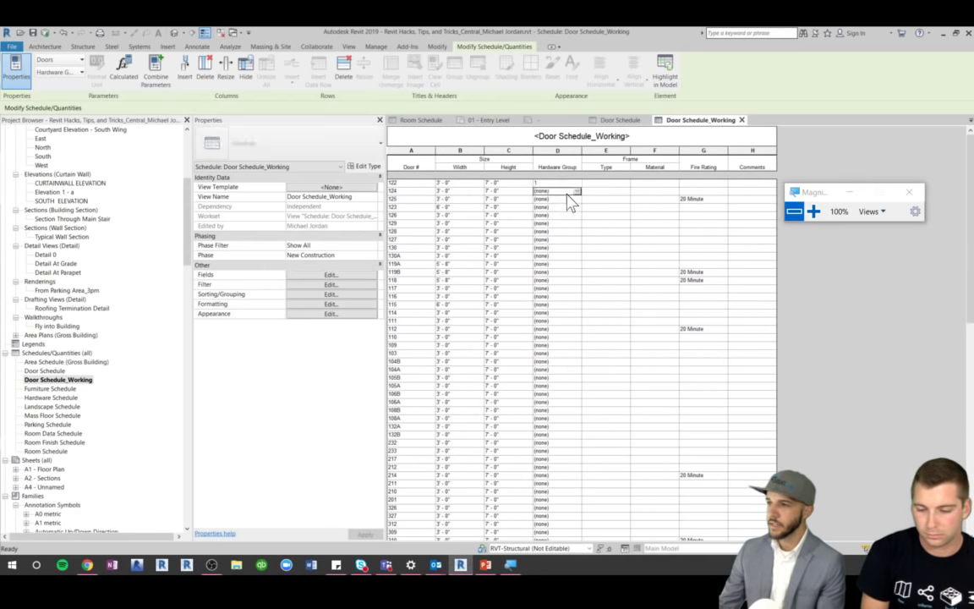
pyautogui.click(576, 191)
pyautogui.click(576, 191)
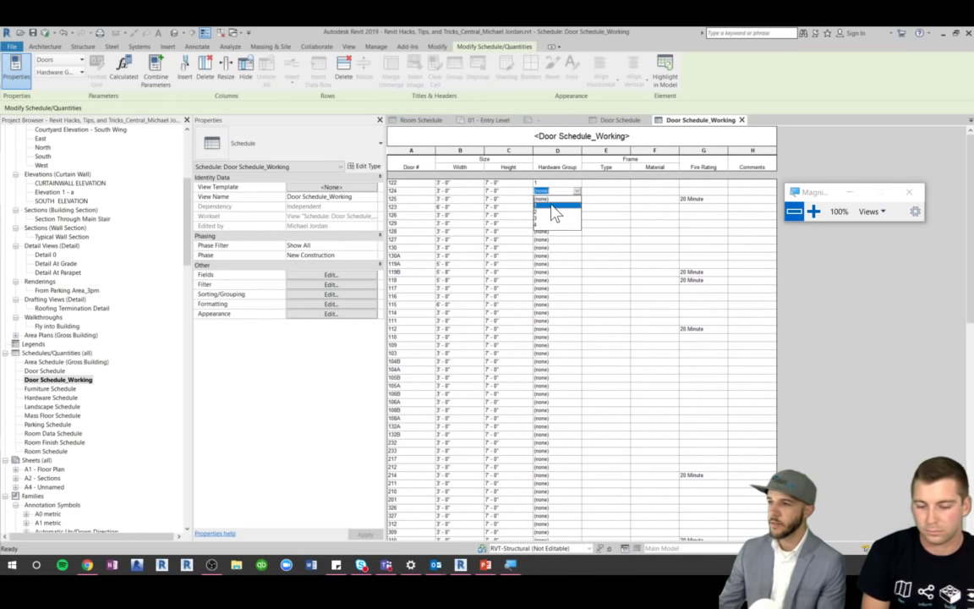
pyautogui.click(548, 205)
# Assign Hardware Group 1 to doors 124, 125, 126 and 129, and 2 to door 123
pyautogui.click(569, 200)
pyautogui.click(576, 199)
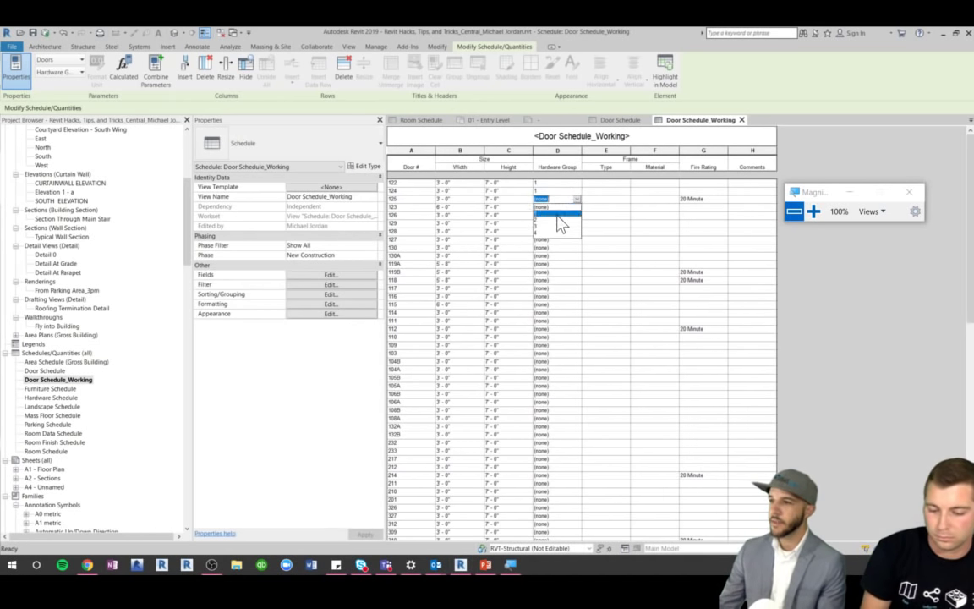
pyautogui.click(577, 209)
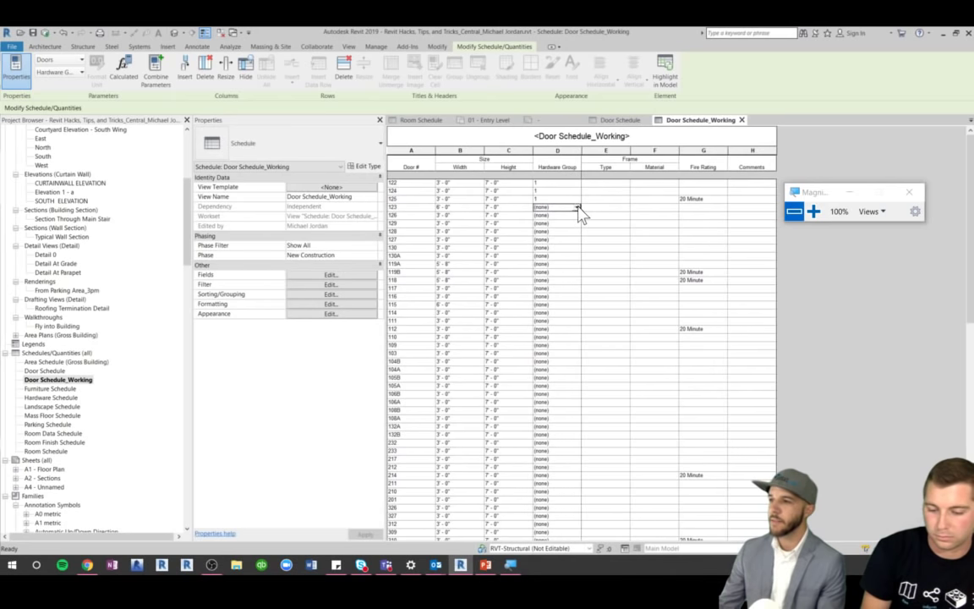
pyautogui.click(577, 207)
pyautogui.click(558, 230)
pyautogui.click(563, 215)
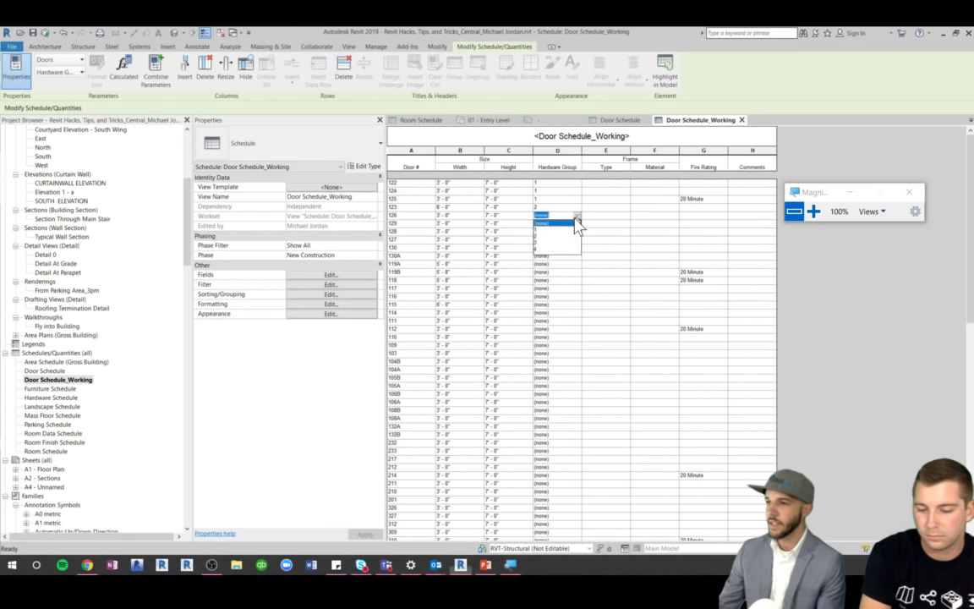
pyautogui.click(558, 230)
pyautogui.click(550, 223)
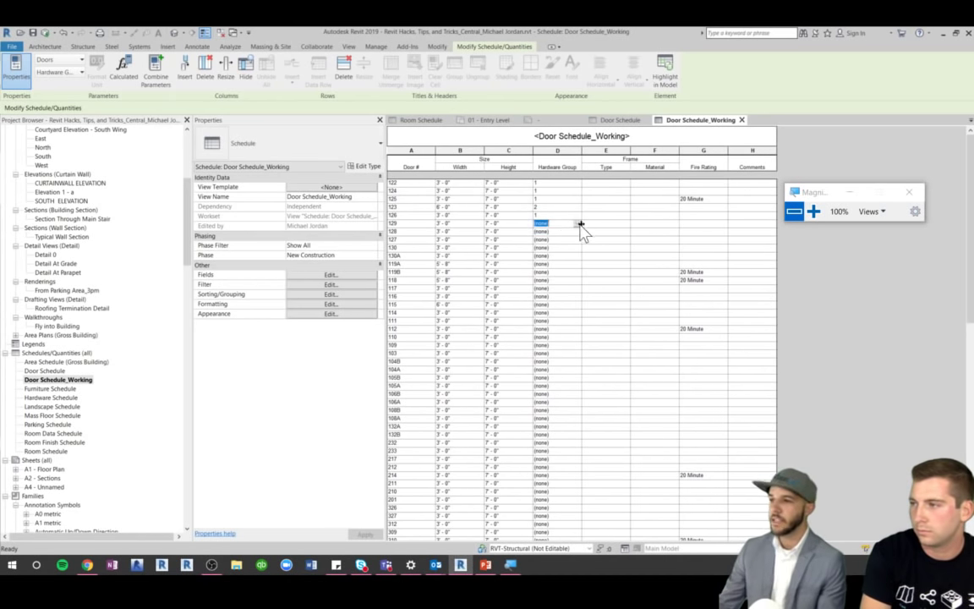
pyautogui.click(577, 224)
pyautogui.click(552, 237)
pyautogui.click(558, 254)
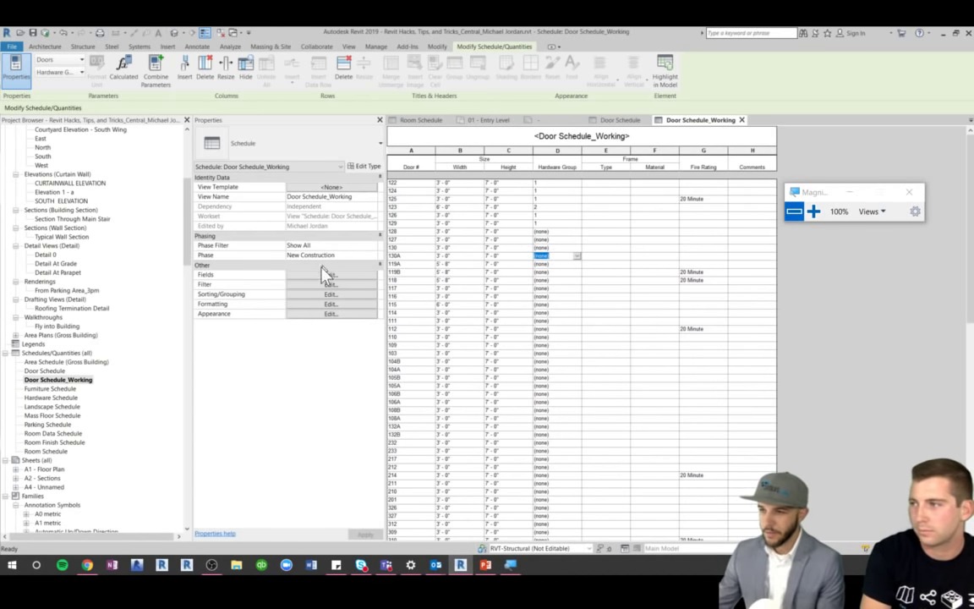
# Turn off Itemize every instance in the schedule's Sorting/Grouping settings
pyautogui.click(322, 295)
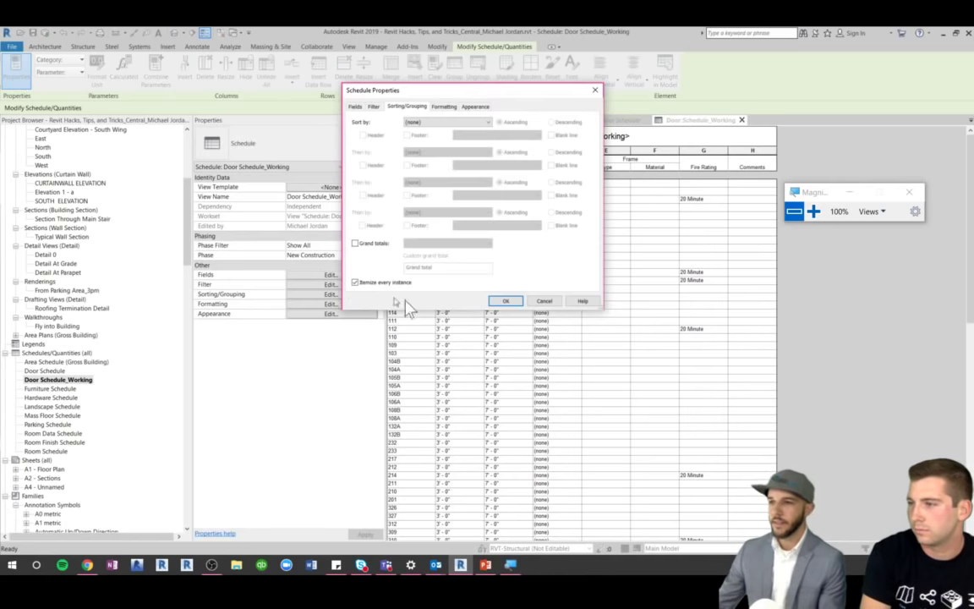
pyautogui.click(502, 301)
pyautogui.click(814, 211)
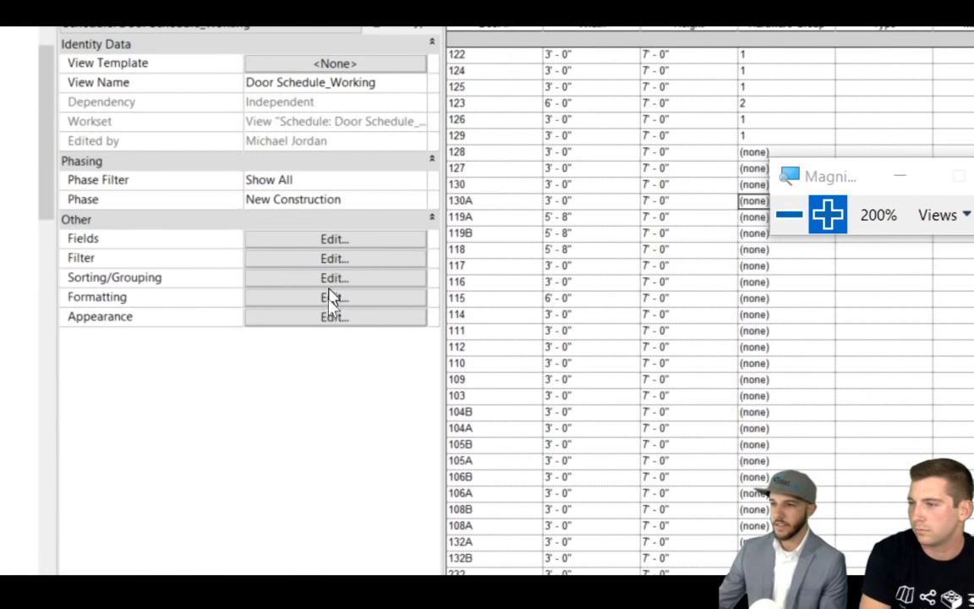
pyautogui.click(330, 281)
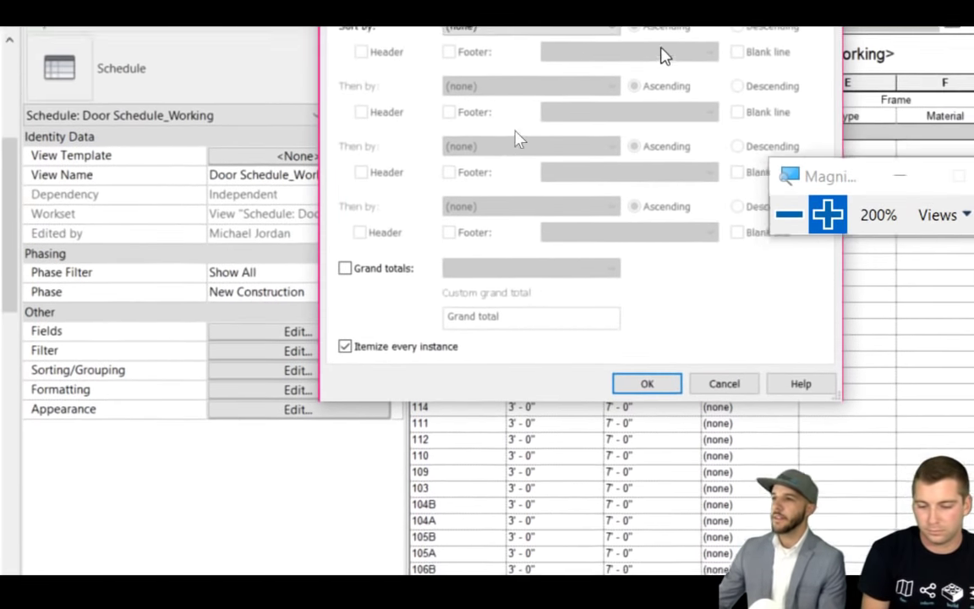
pyautogui.click(288, 430)
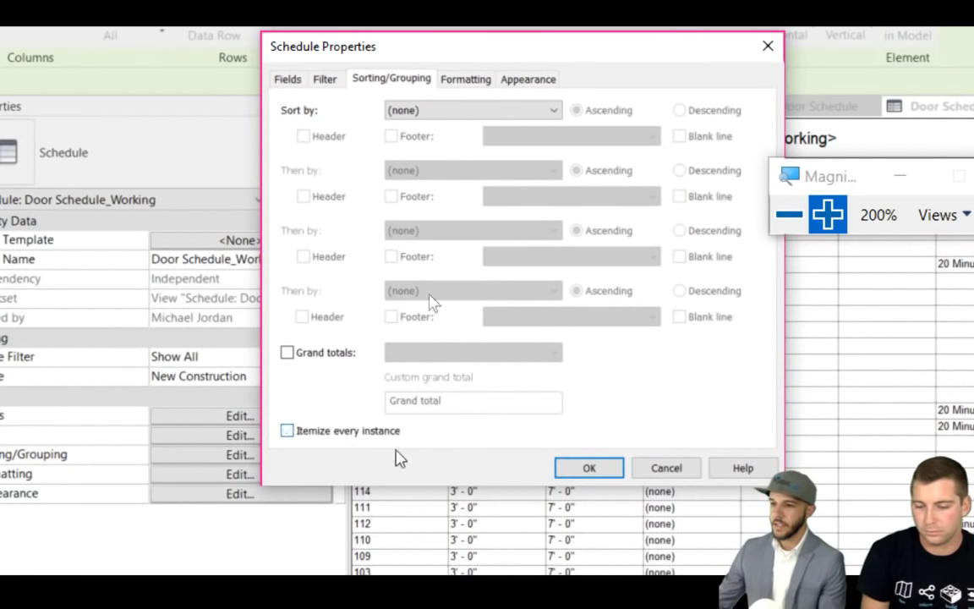
pyautogui.click(590, 468)
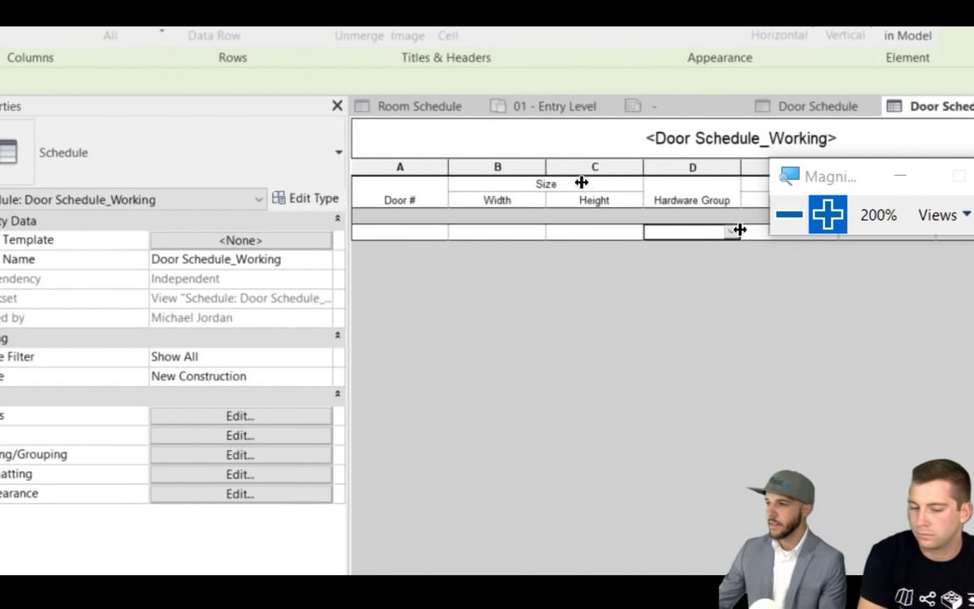
# Enter 1 in the combined Hardware Group cell so every door gets group 1
pyautogui.click(699, 231)
pyautogui.write('2')
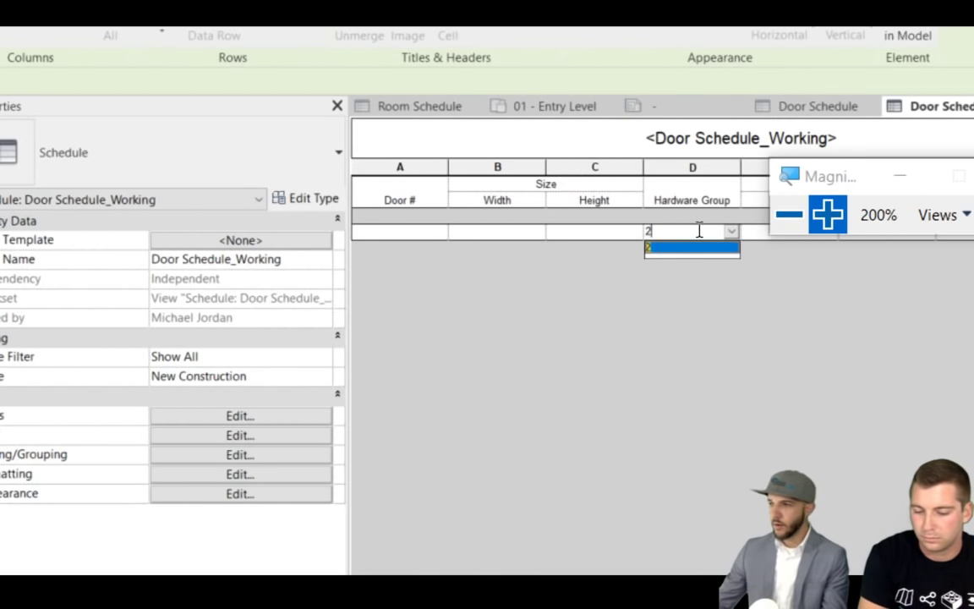
pyautogui.doubleClick(649, 231)
pyautogui.write('1')
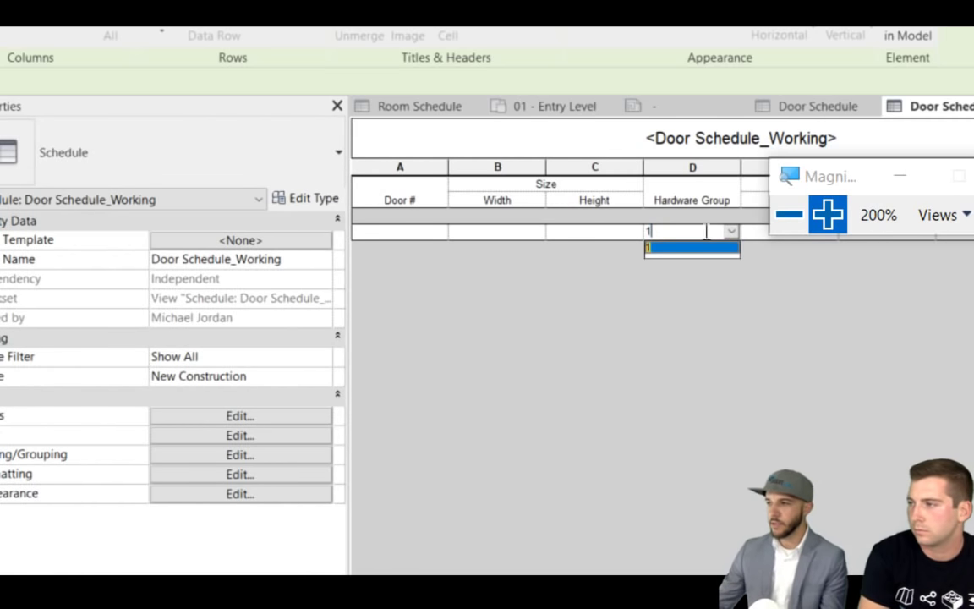
pyautogui.click(722, 242)
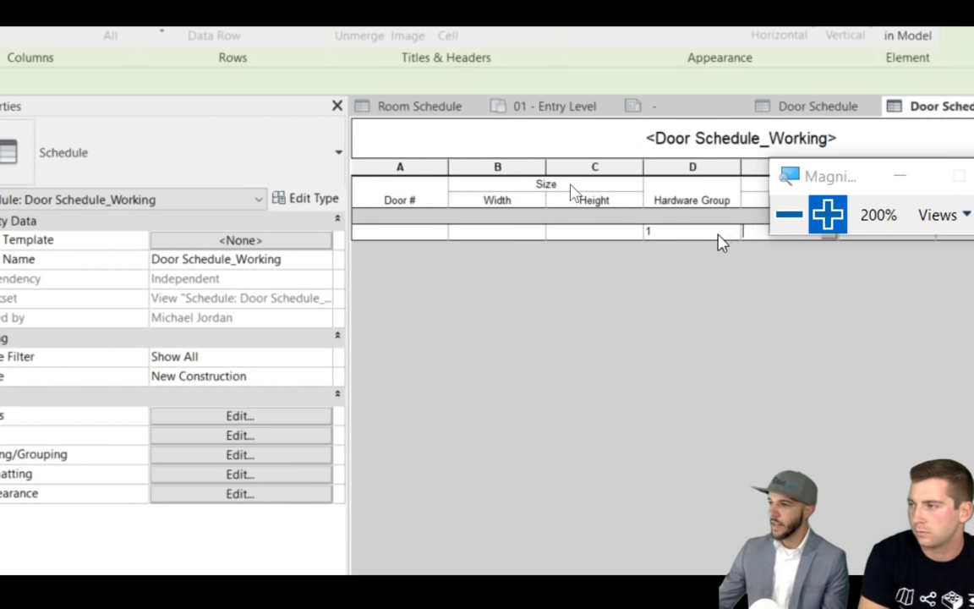
pyautogui.click(258, 457)
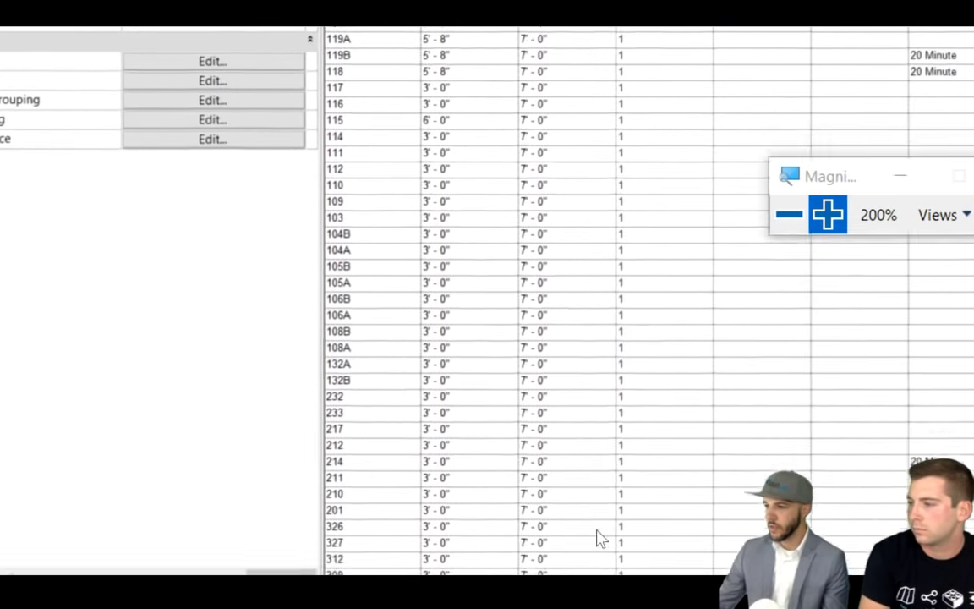
# Enter Hardware Group value 2 in the cells for doors 105A, 106A and 108A
pyautogui.click(611, 556)
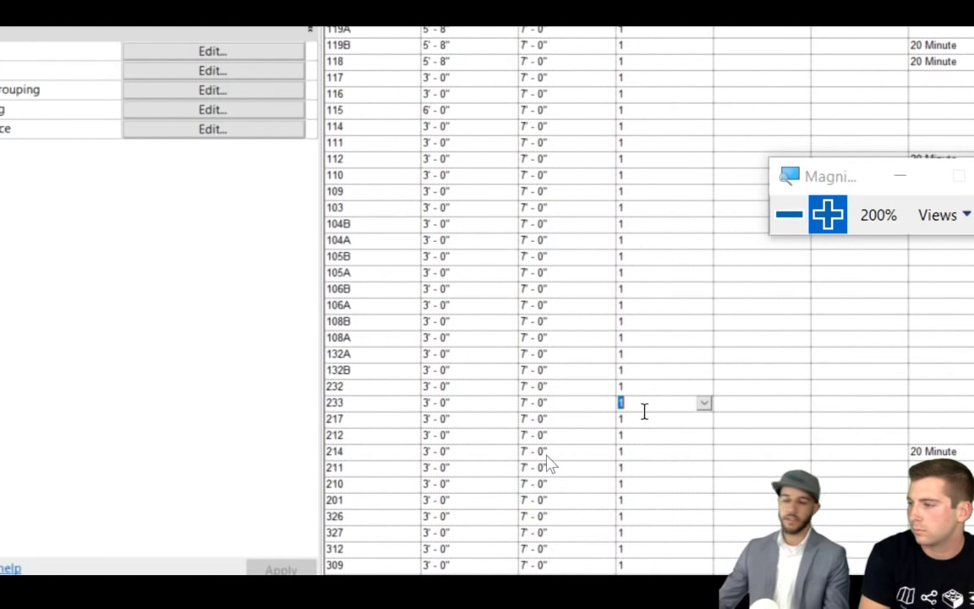
pyautogui.click(661, 274)
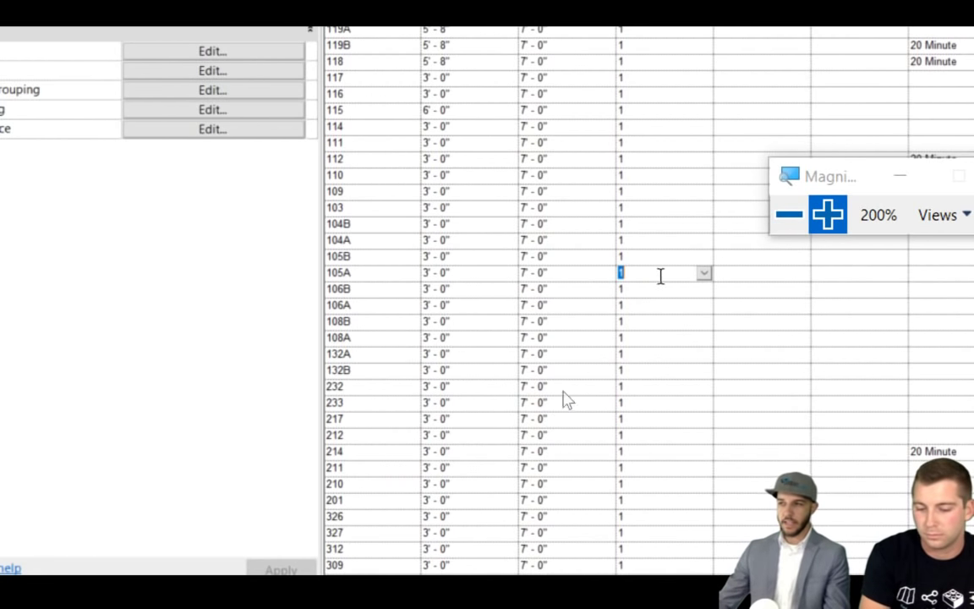
pyautogui.write('2')
pyautogui.press('Return')
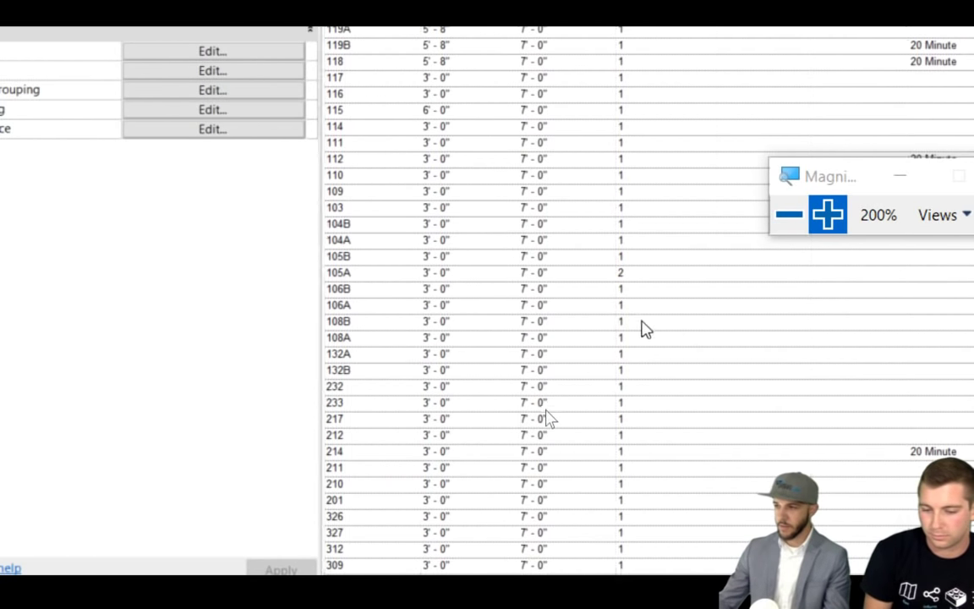
pyautogui.click(647, 289)
pyautogui.click(649, 309)
pyautogui.write('2')
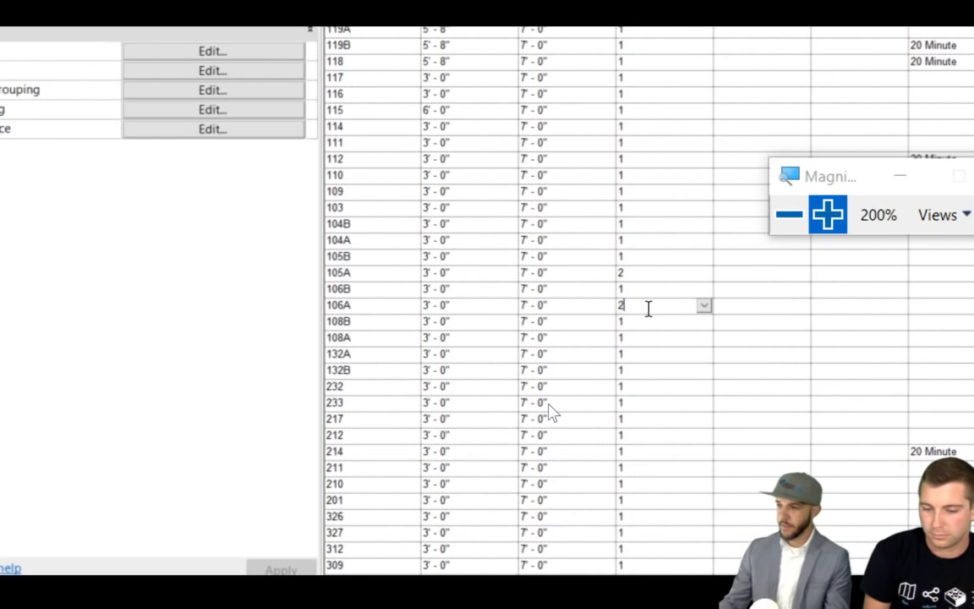
pyautogui.click(628, 338)
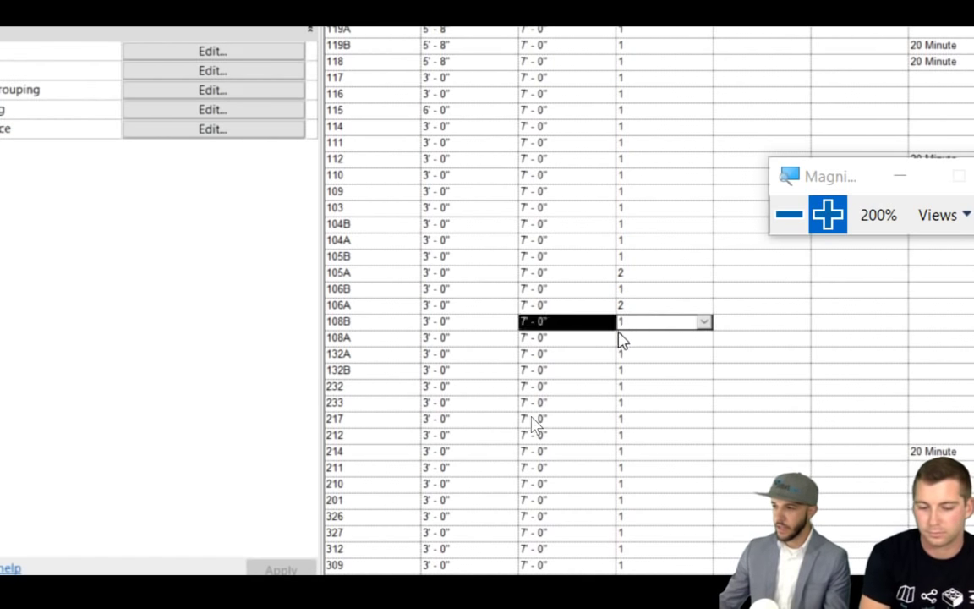
pyautogui.click(645, 338)
pyautogui.write('2')
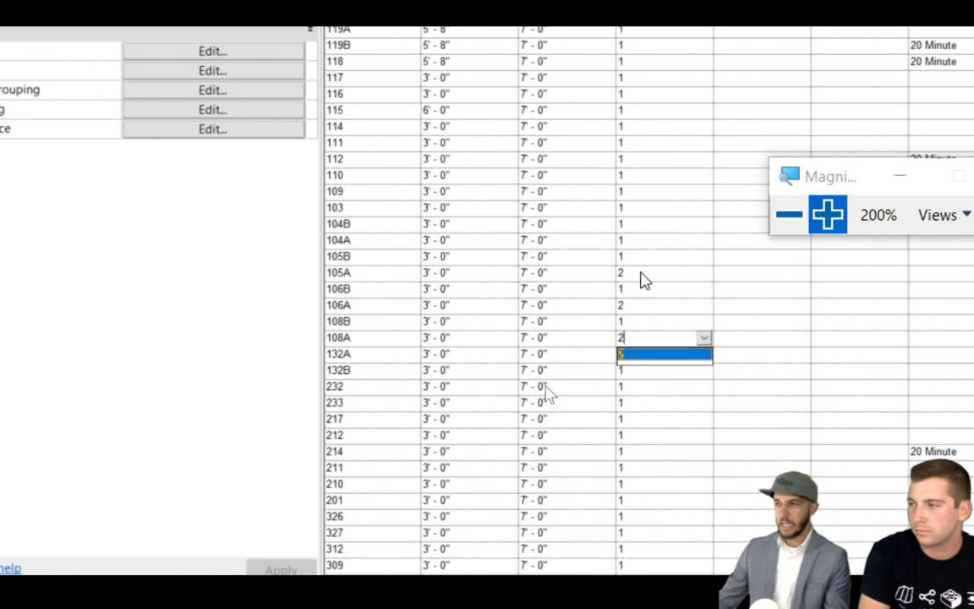
pyautogui.click(668, 241)
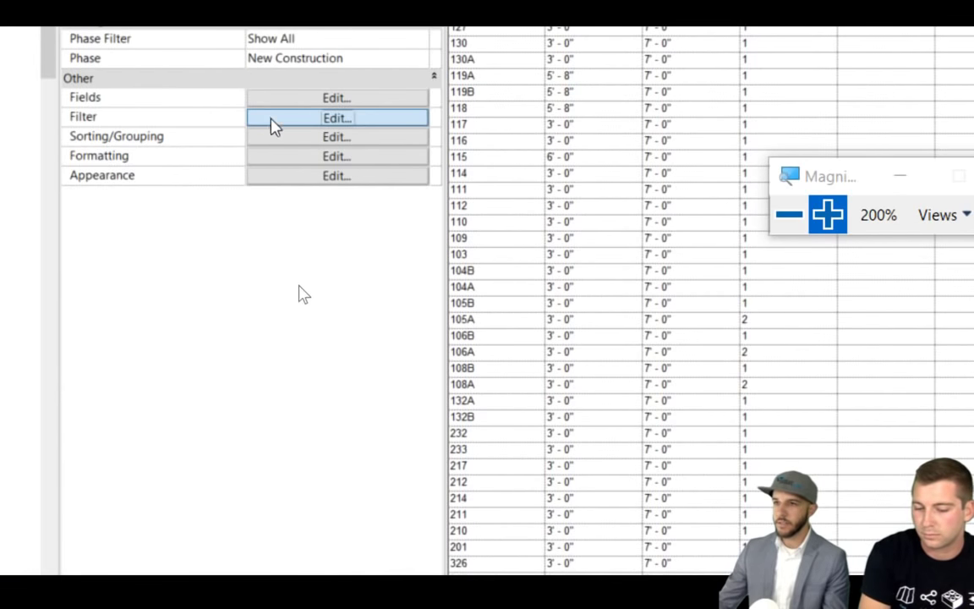
pyautogui.click(144, 72)
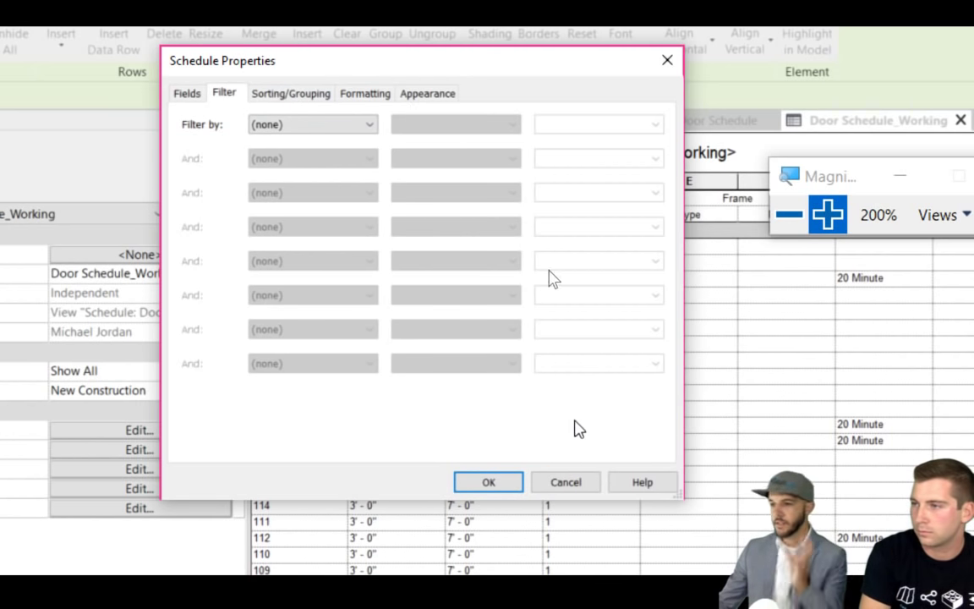
pyautogui.click(489, 481)
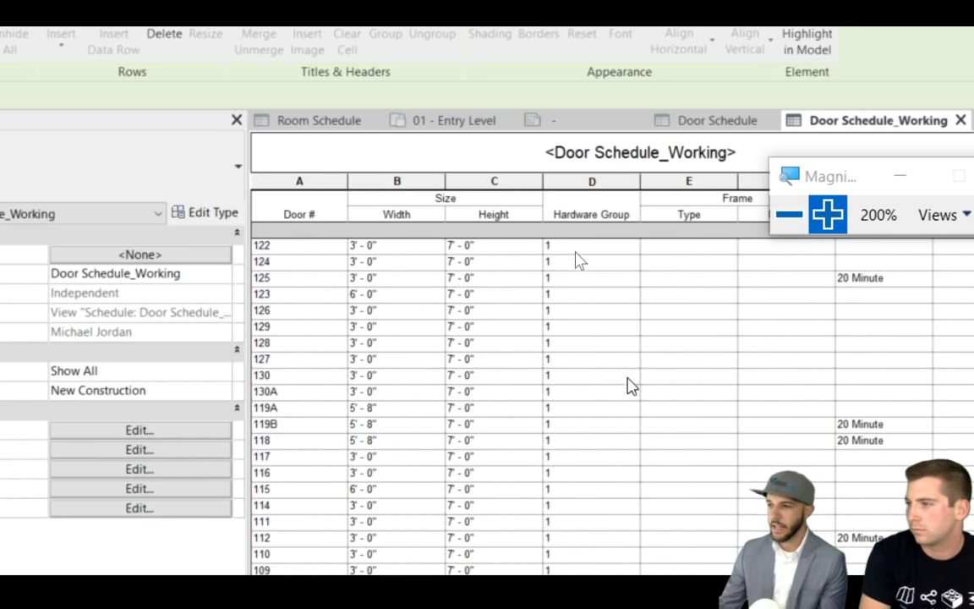
pyautogui.scroll(-3, 592, 309)
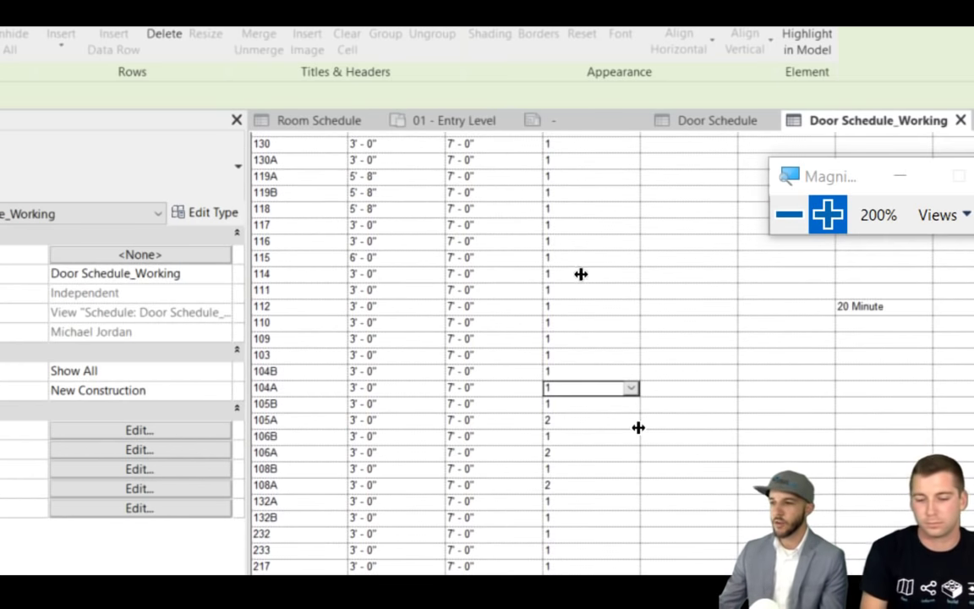
pyautogui.click(789, 214)
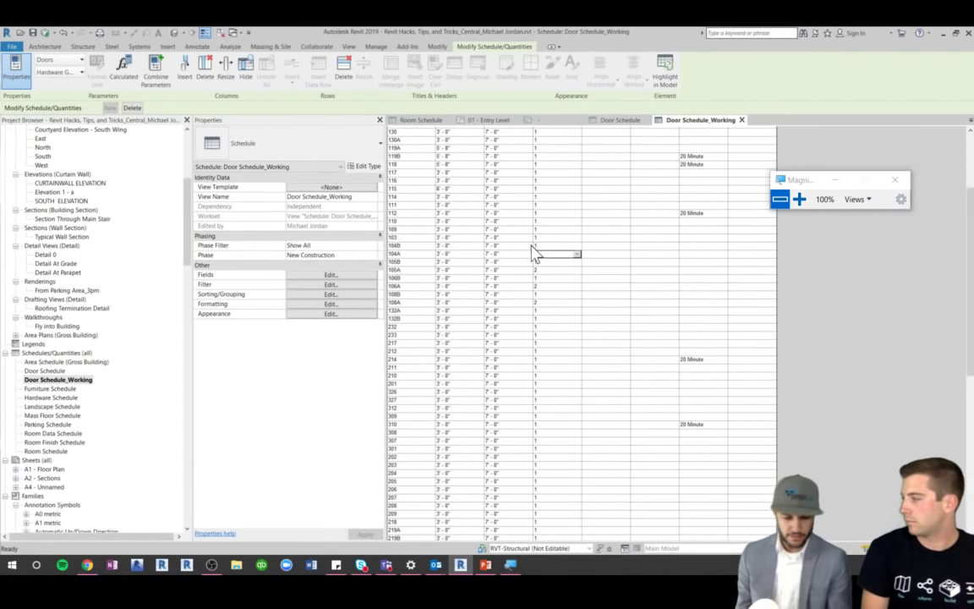
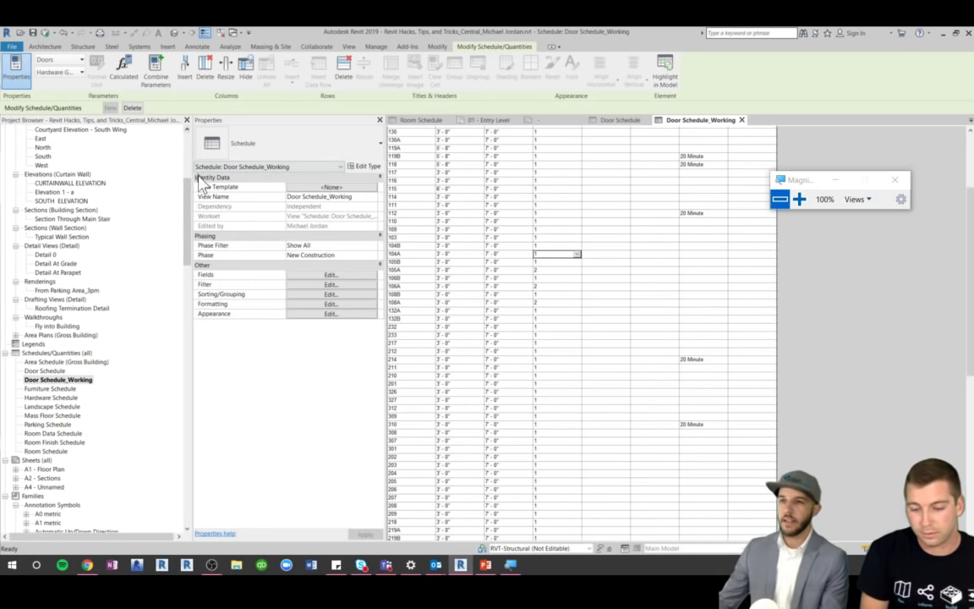
# Open the 01 - Entry Level floor plan and dismiss the save reminder
pyautogui.moveTo(187, 223); pyautogui.dragTo(186, 169)
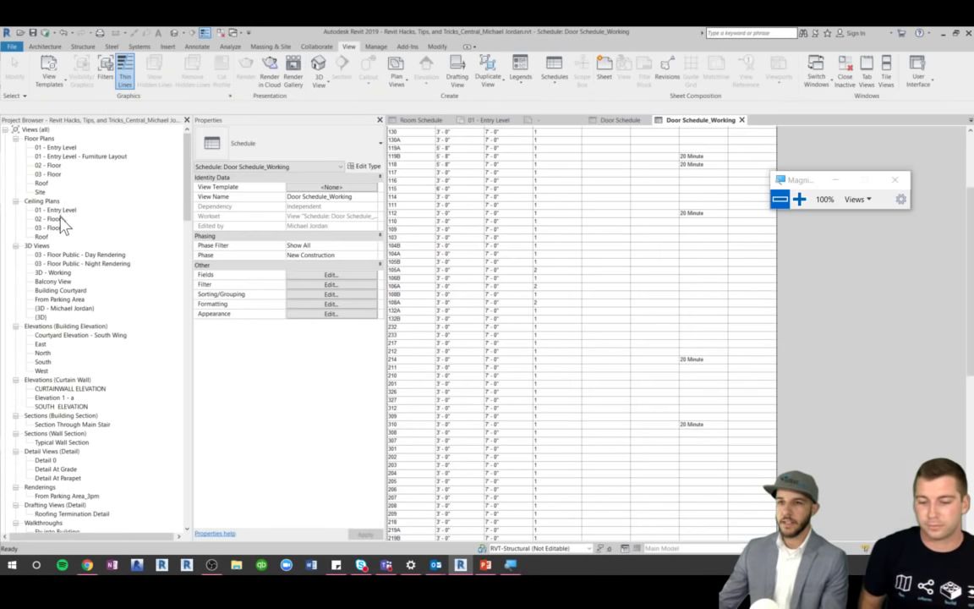
pyautogui.doubleClick(54, 148)
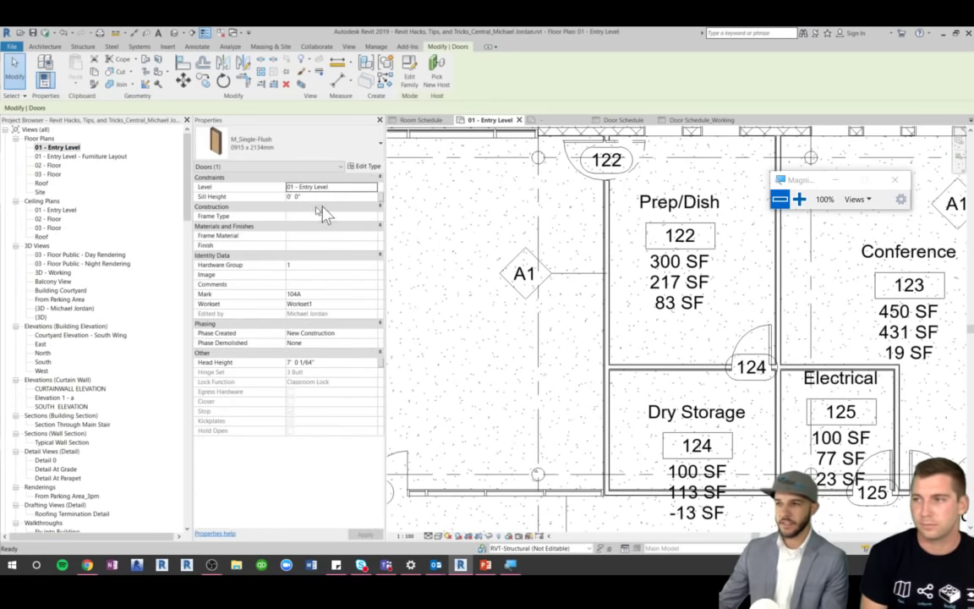
pyautogui.scroll(-3, 445, 293)
pyautogui.scroll(-5, 741, 404)
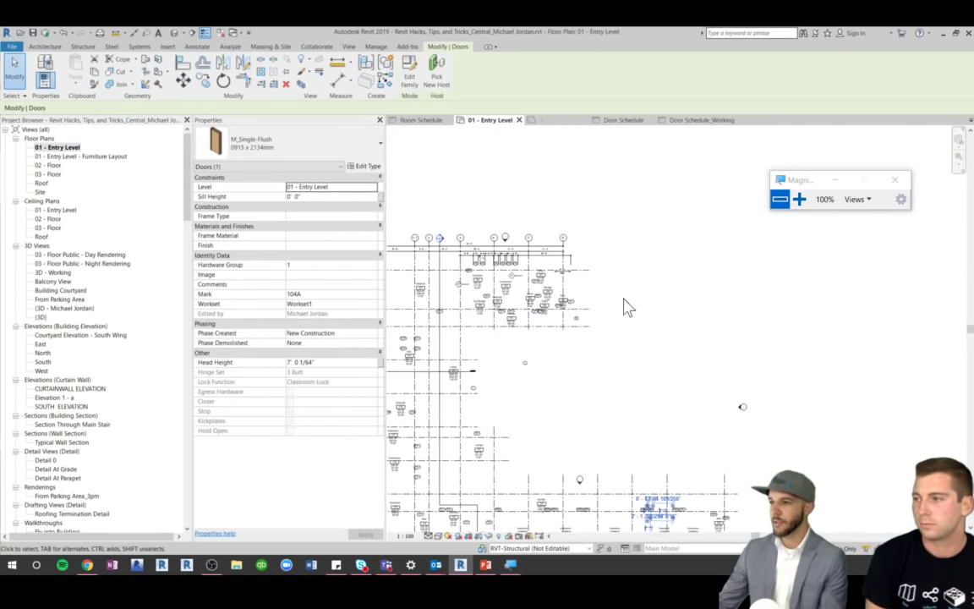
pyautogui.scroll(4, 628, 306)
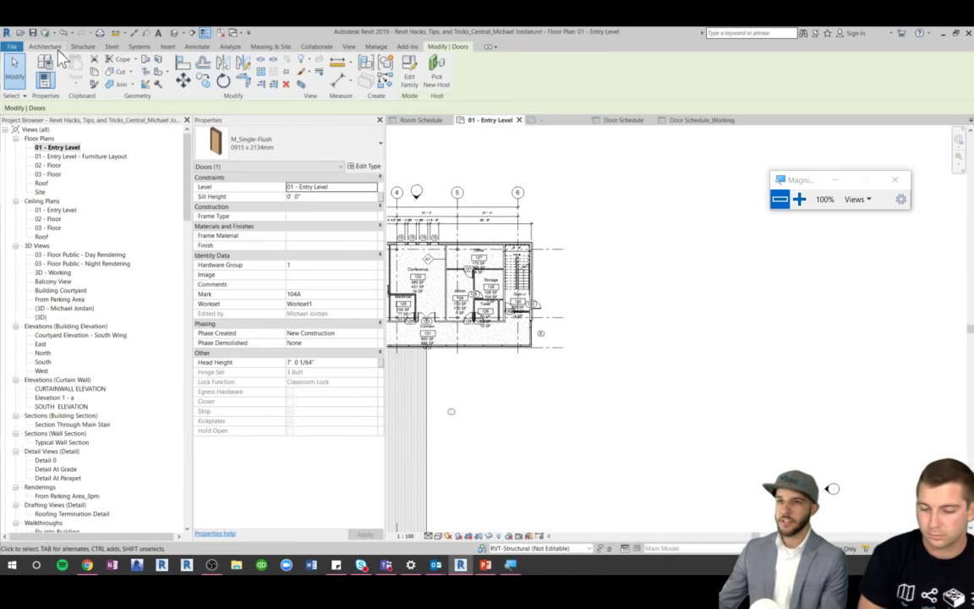
pyautogui.click(49, 46)
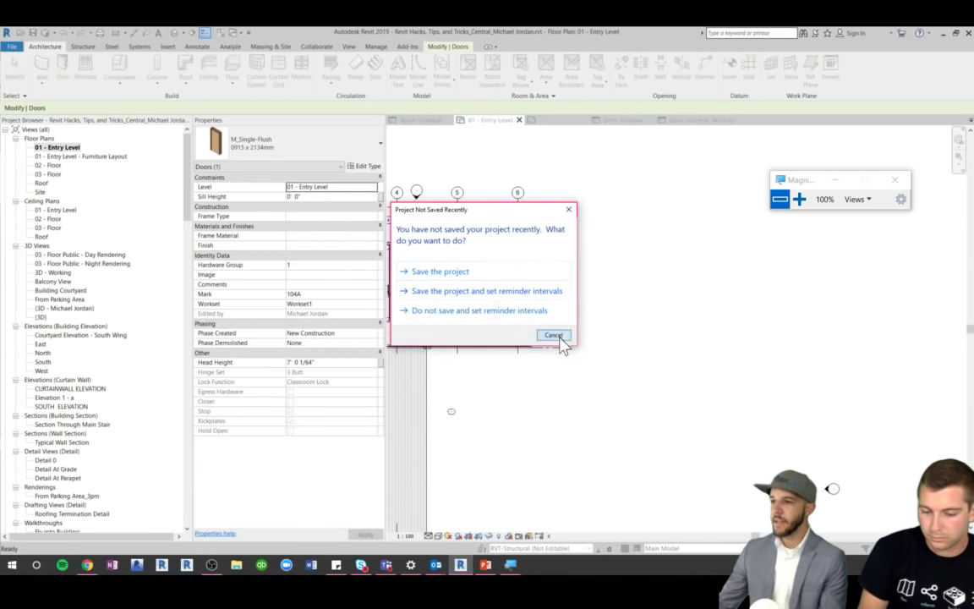
pyautogui.click(556, 338)
# Sketch a rectangle of walls below the building with the WA wall command
pyautogui.press('w')
pyautogui.press('a')
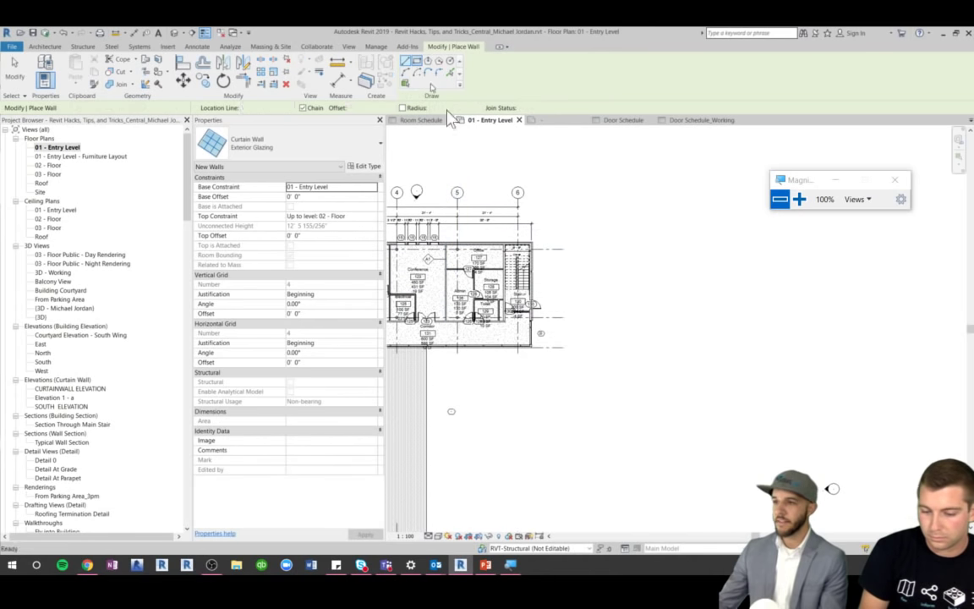
pyautogui.click(474, 403)
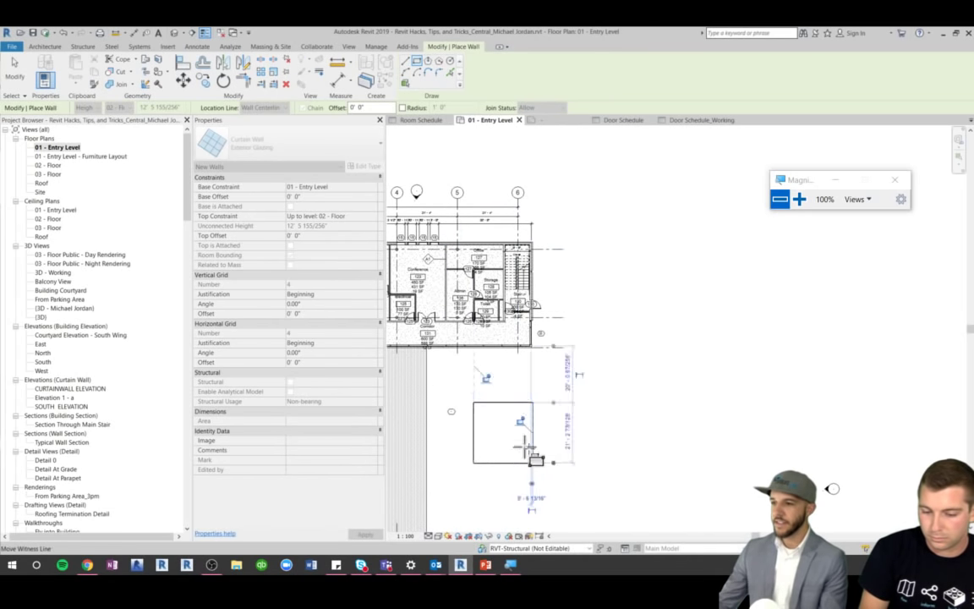
pyautogui.click(525, 446)
pyautogui.scroll(3, 504, 449)
pyautogui.press('Escape')
pyautogui.press('Escape')
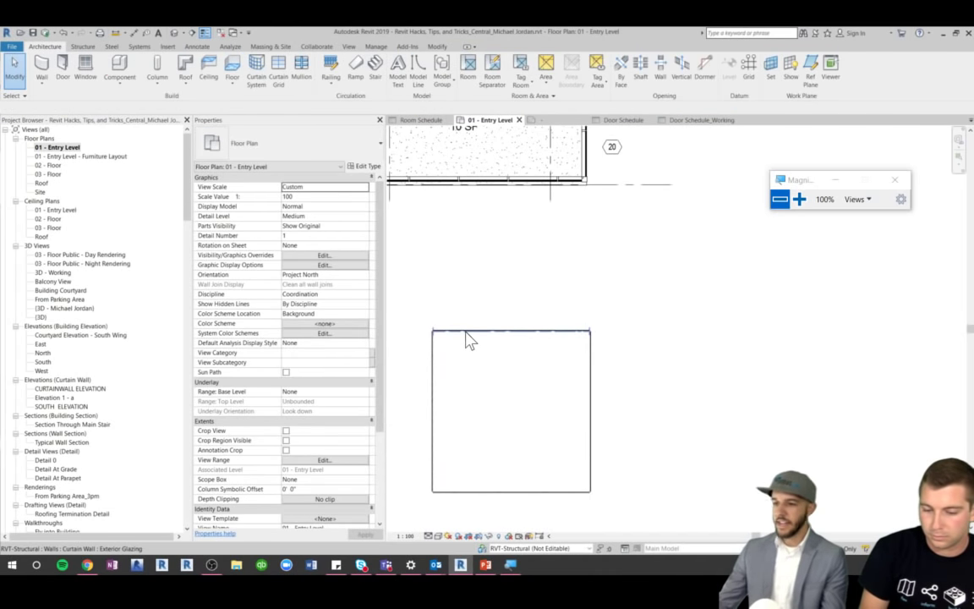
pyautogui.press('Tab')
# Change the rectangle's four walls to the Typ. Partition Wall type
pyautogui.click(468, 333)
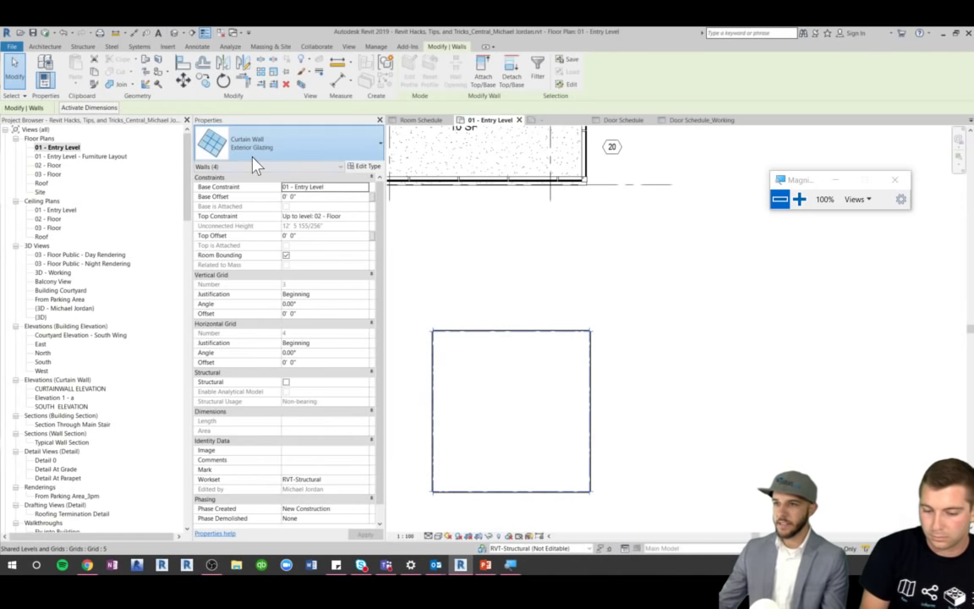
pyautogui.click(253, 163)
pyautogui.click(254, 369)
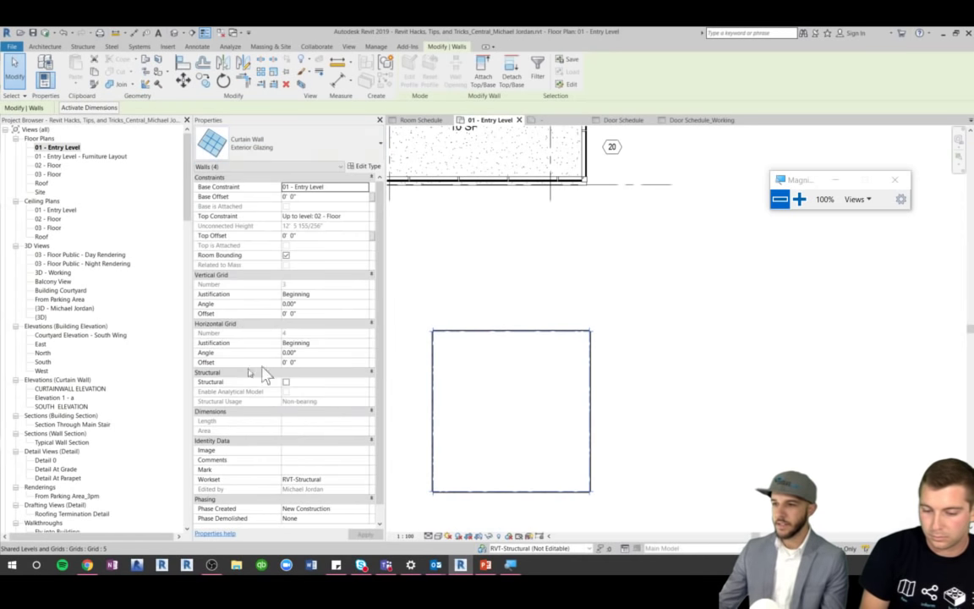
pyautogui.click(256, 148)
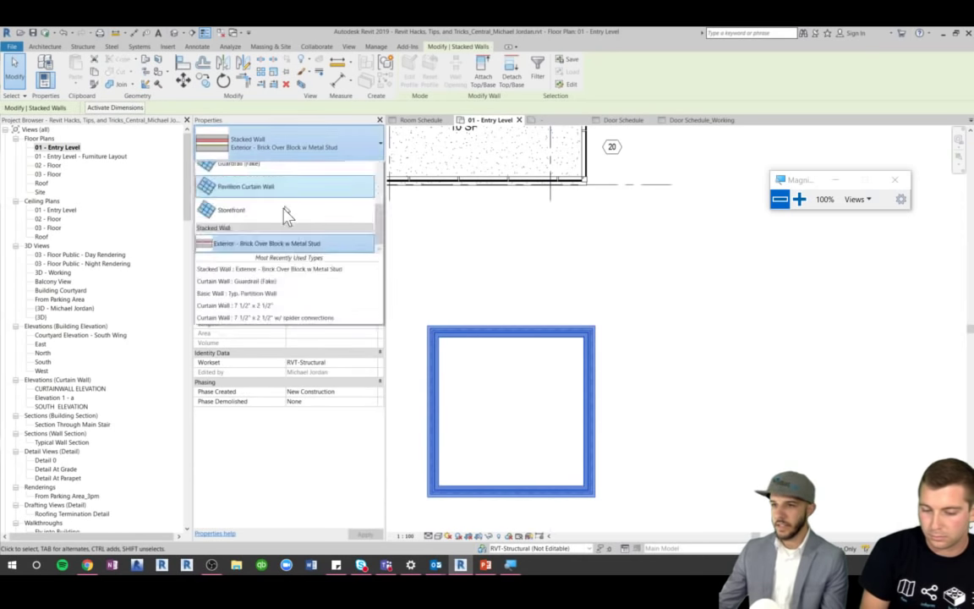
pyautogui.scroll(5, 272, 254)
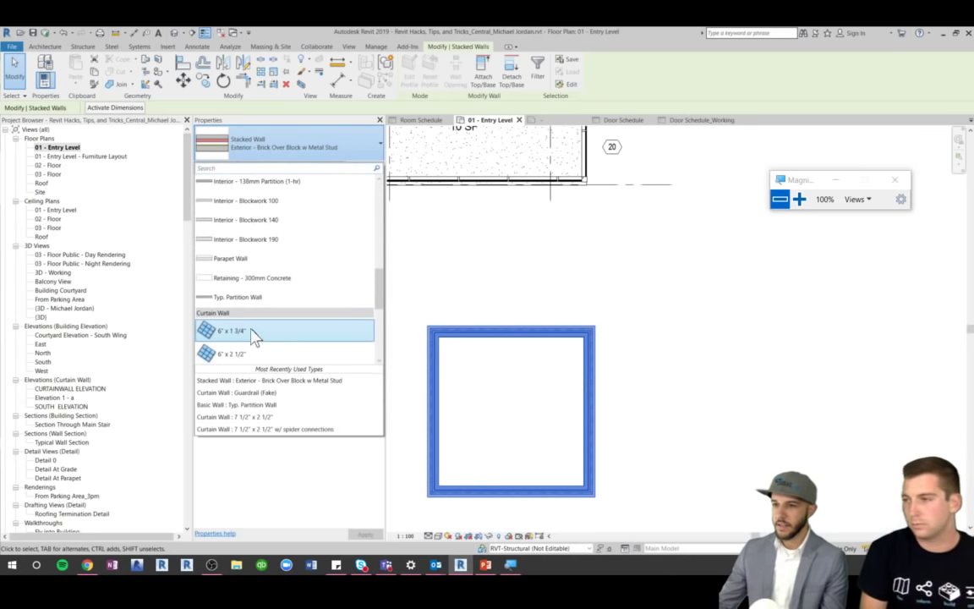
pyautogui.click(239, 300)
pyautogui.click(629, 412)
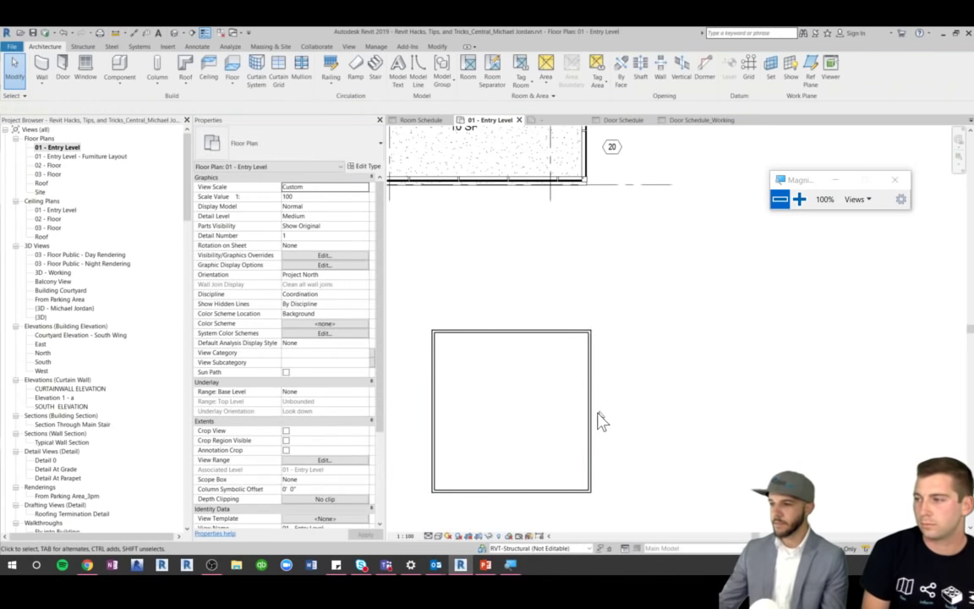
# Drag the rectangle's right wall outward to widen the enclosure
pyautogui.moveTo(589, 396); pyautogui.dragTo(687, 401)
pyautogui.click(778, 397)
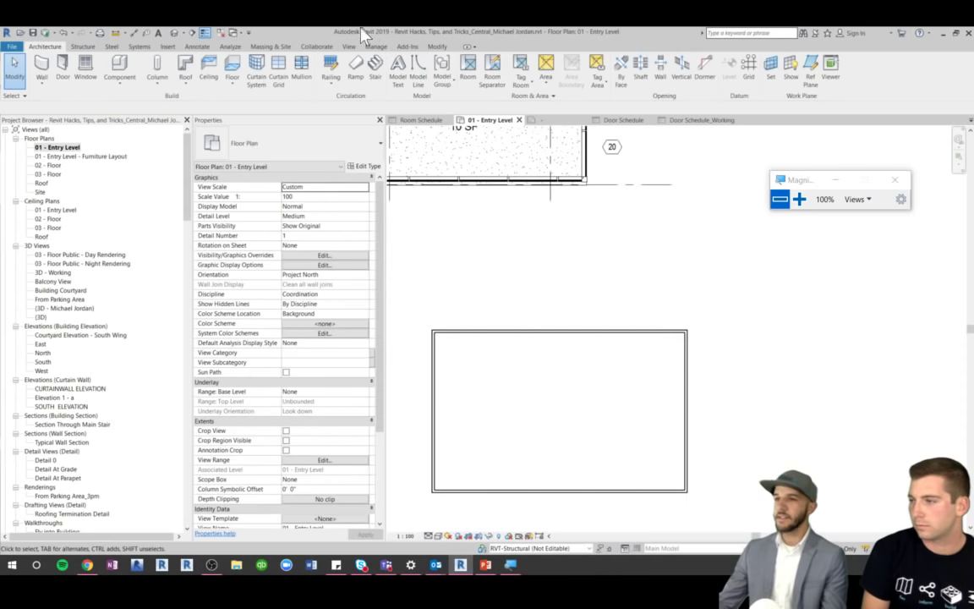
pyautogui.scroll(-4, 550, 300)
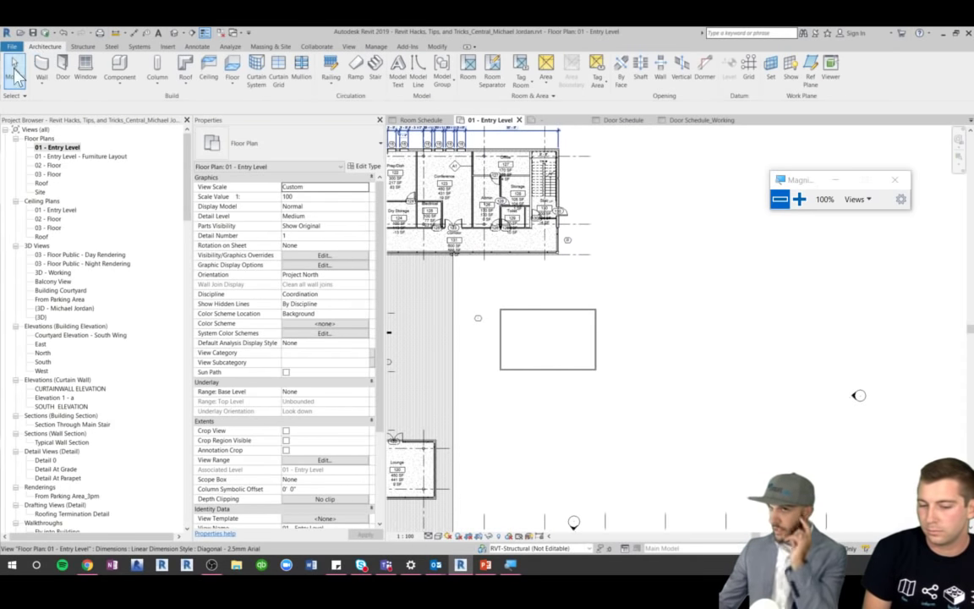
pyautogui.click(42, 68)
# Draw a vertical wall through the middle of the rectangle and make it Typ. Partition Wall
pyautogui.click(549, 310)
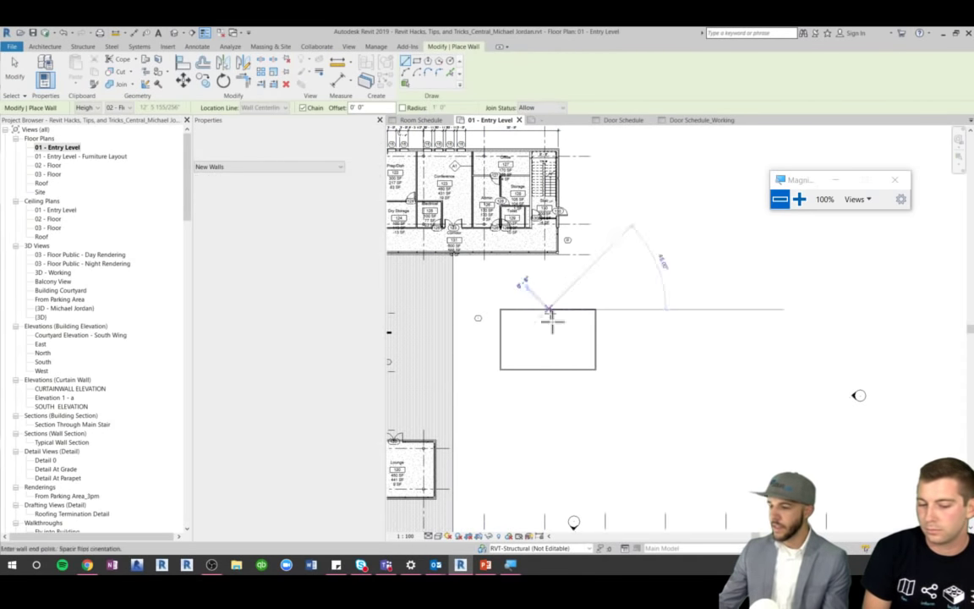
pyautogui.click(550, 369)
pyautogui.press('Escape')
pyautogui.press('Escape')
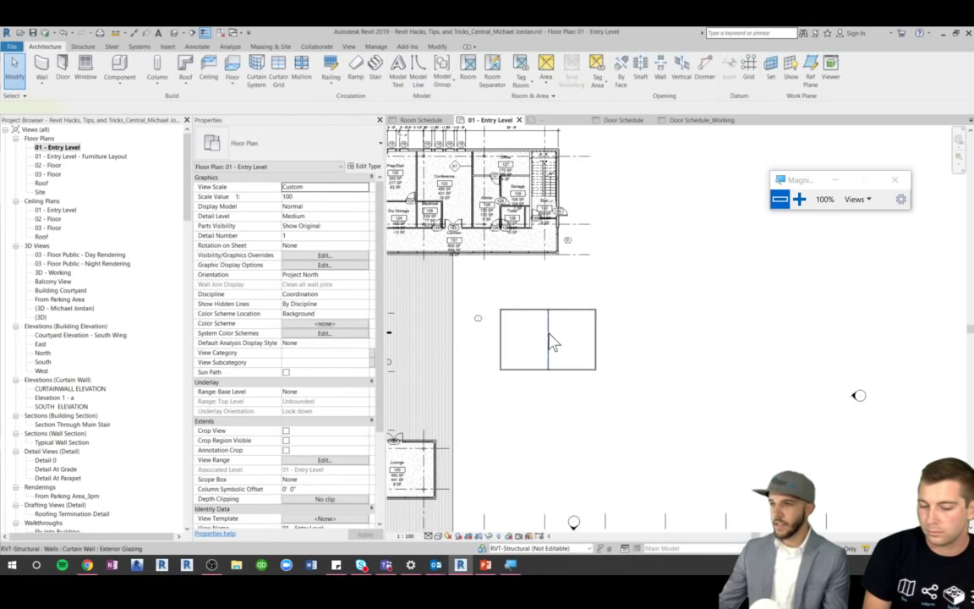
pyautogui.click(550, 341)
pyautogui.click(261, 152)
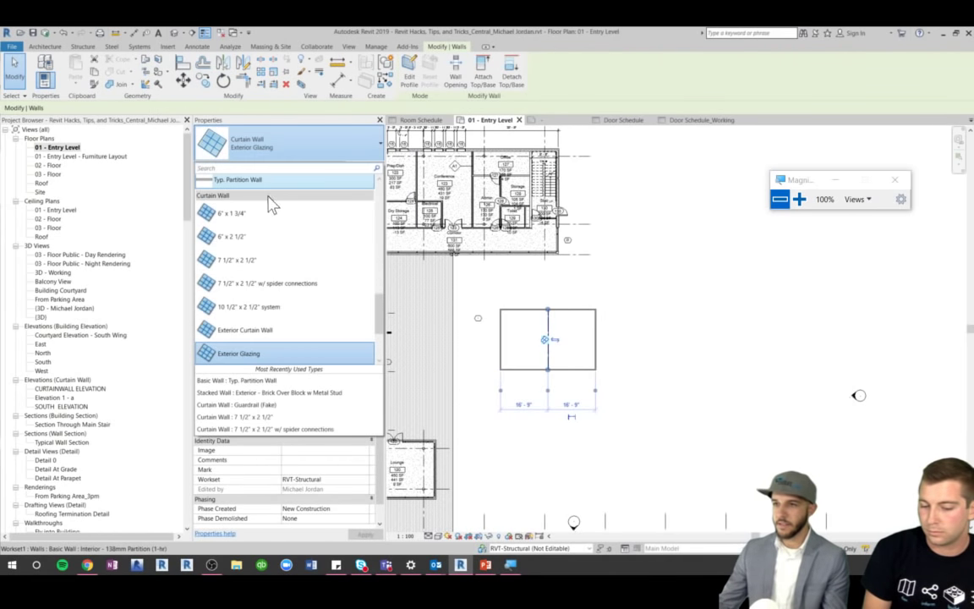
pyautogui.click(237, 180)
pyautogui.scroll(3, 567, 351)
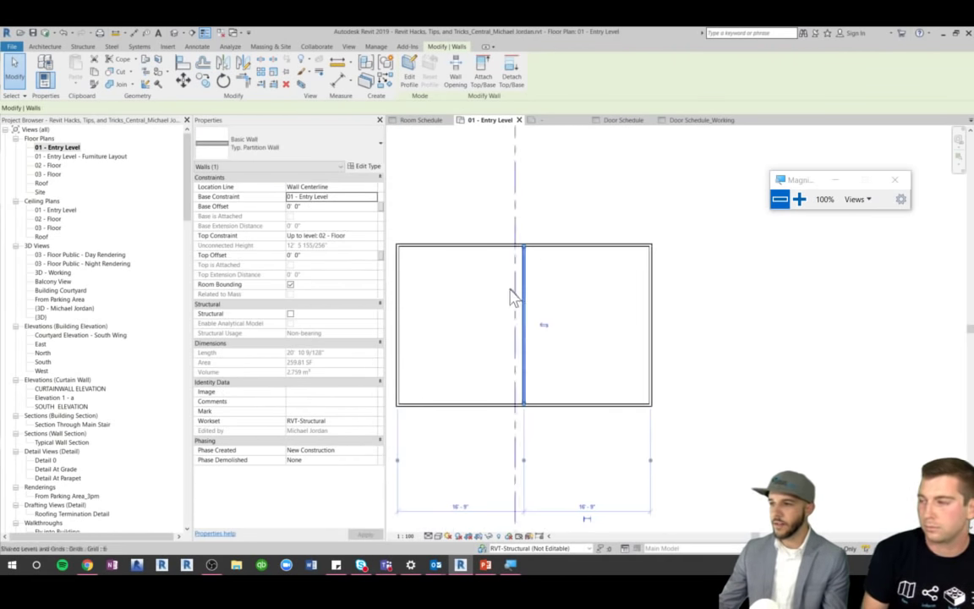
# Draw a horizontal Typ. Partition Wall from the left wall to the middle wall
pyautogui.moveTo(511, 296); pyautogui.dragTo(546, 312, button='middle')
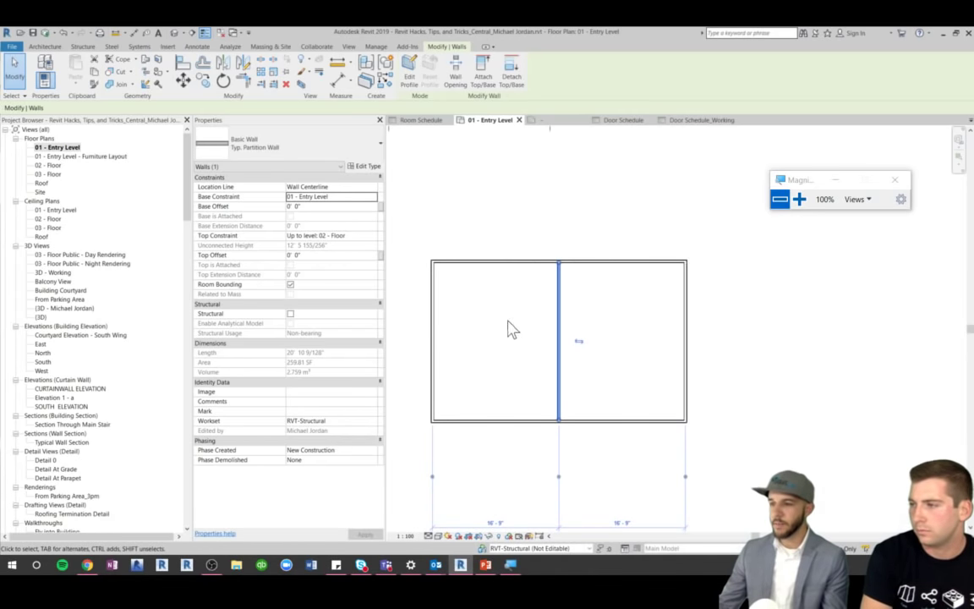
pyautogui.scroll(2, 501, 315)
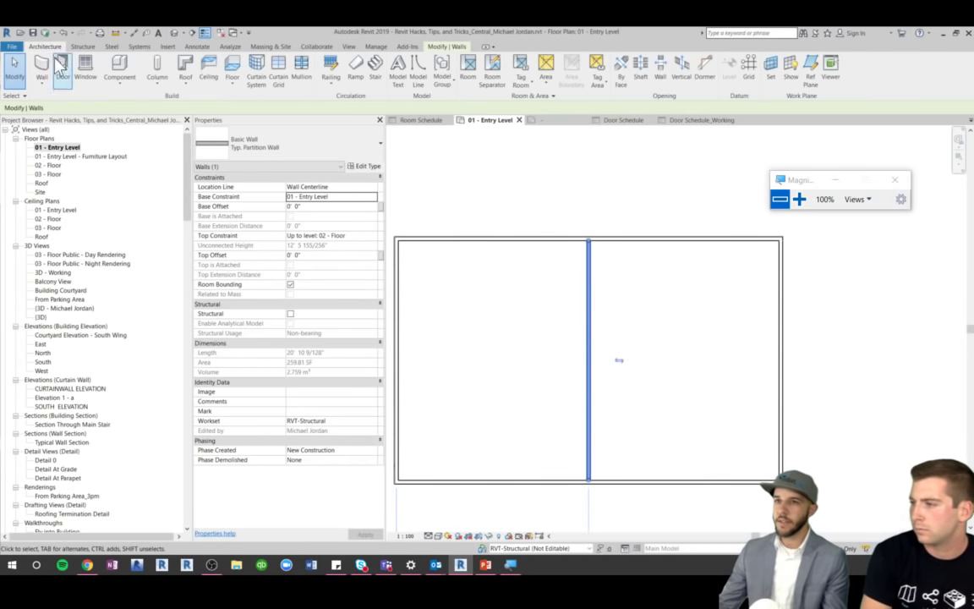
pyautogui.press('w')
pyautogui.press('a')
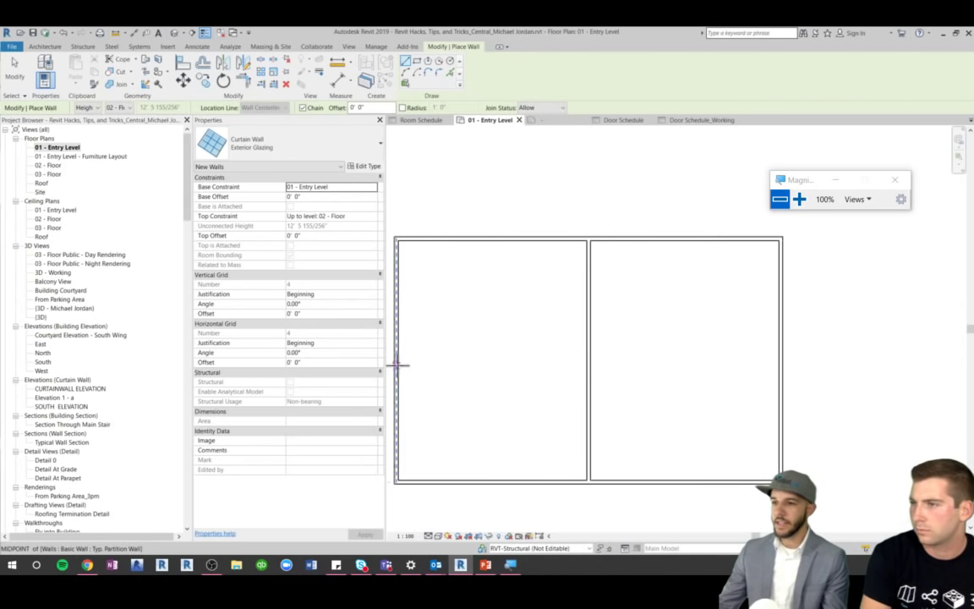
pyautogui.click(399, 359)
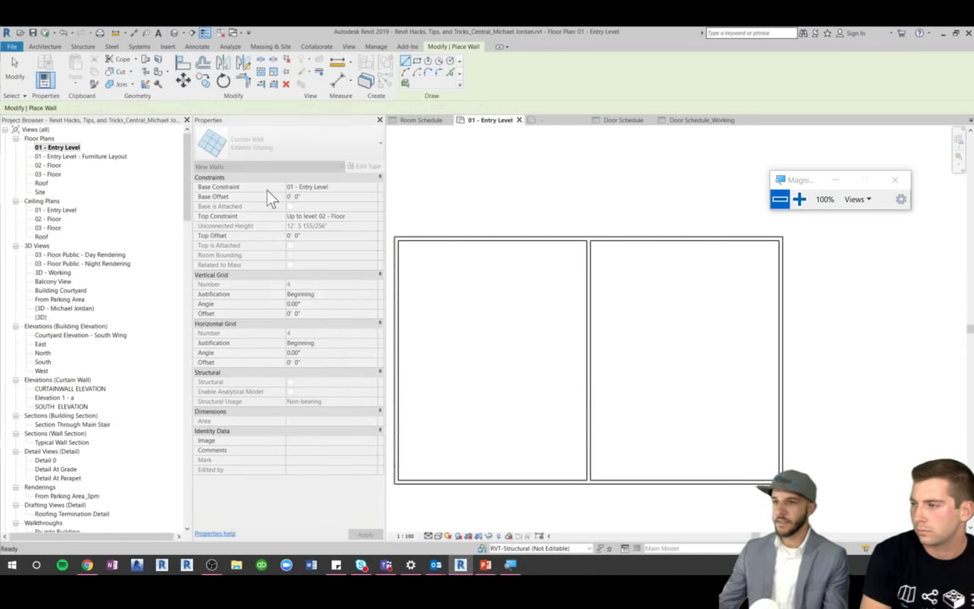
pyautogui.click(241, 144)
pyautogui.click(236, 180)
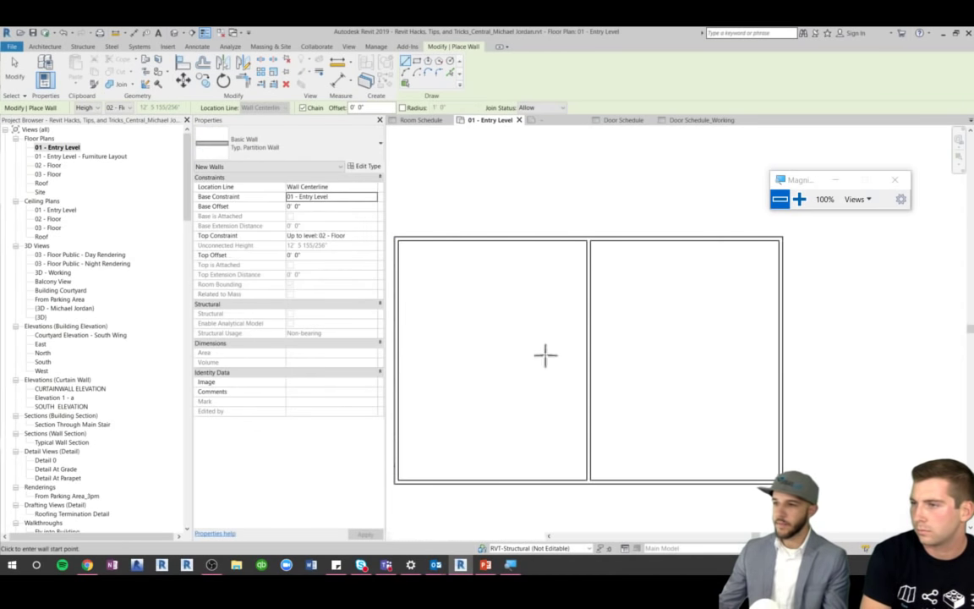
pyautogui.click(592, 359)
pyautogui.press('Escape')
pyautogui.press('Escape')
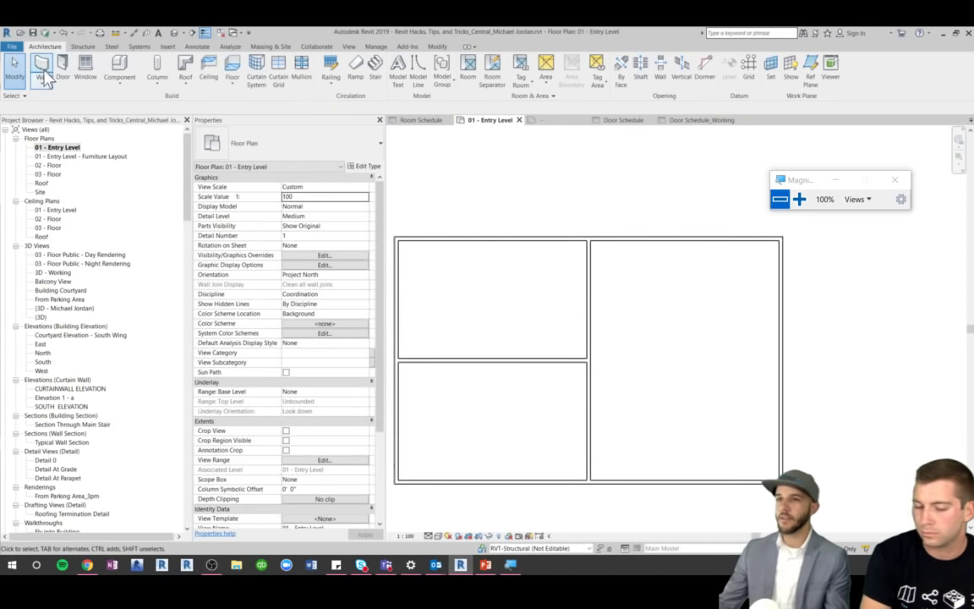
# Place rooms in the top-left, lower-left and right spaces
pyautogui.click(470, 74)
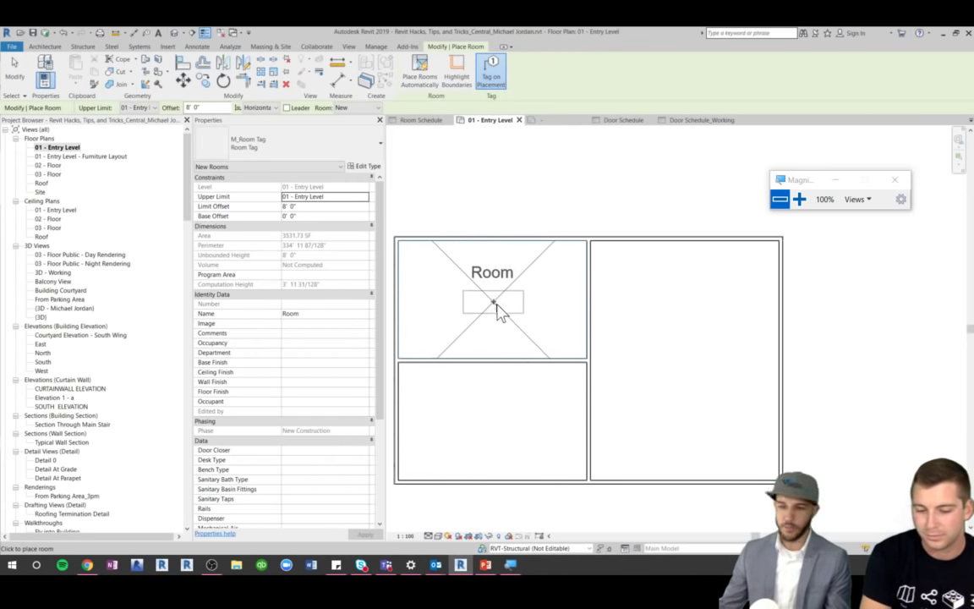
pyautogui.click(486, 303)
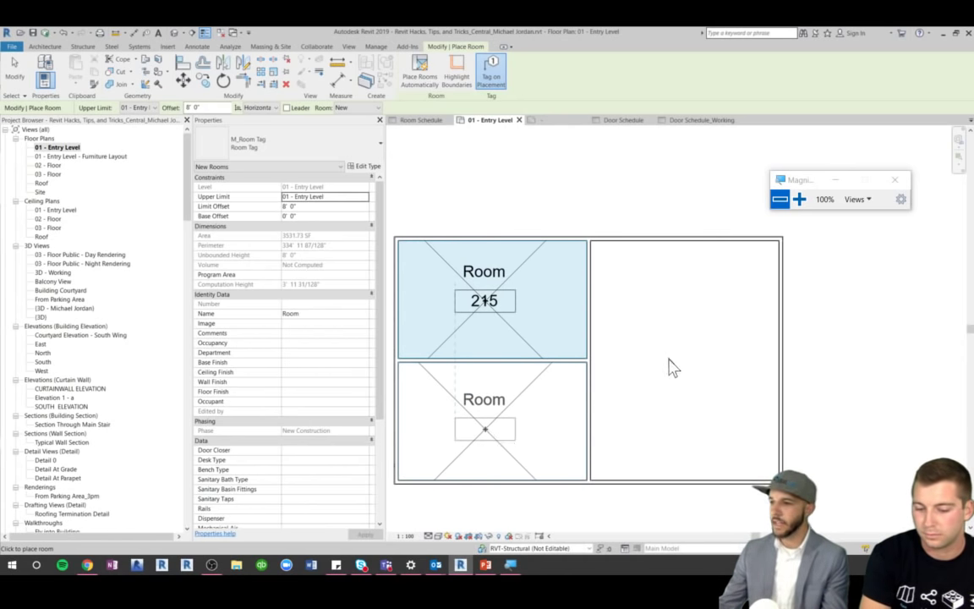
pyautogui.click(493, 413)
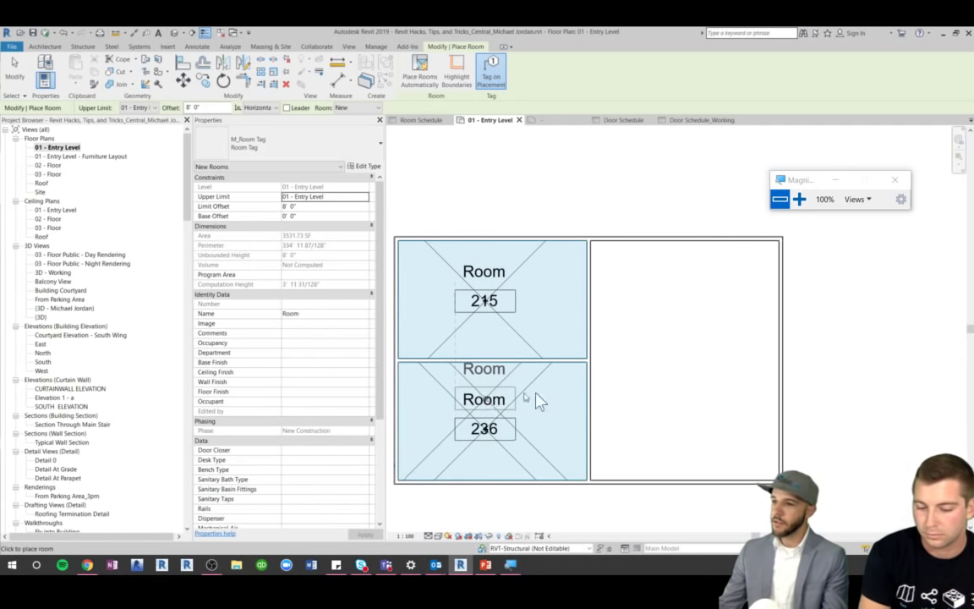
pyautogui.click(691, 364)
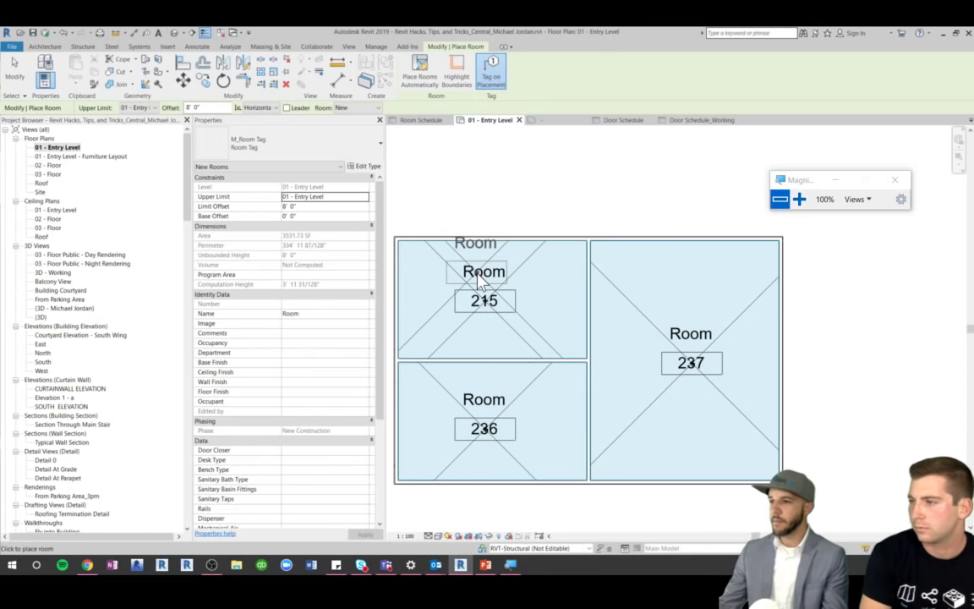
pyautogui.click(24, 80)
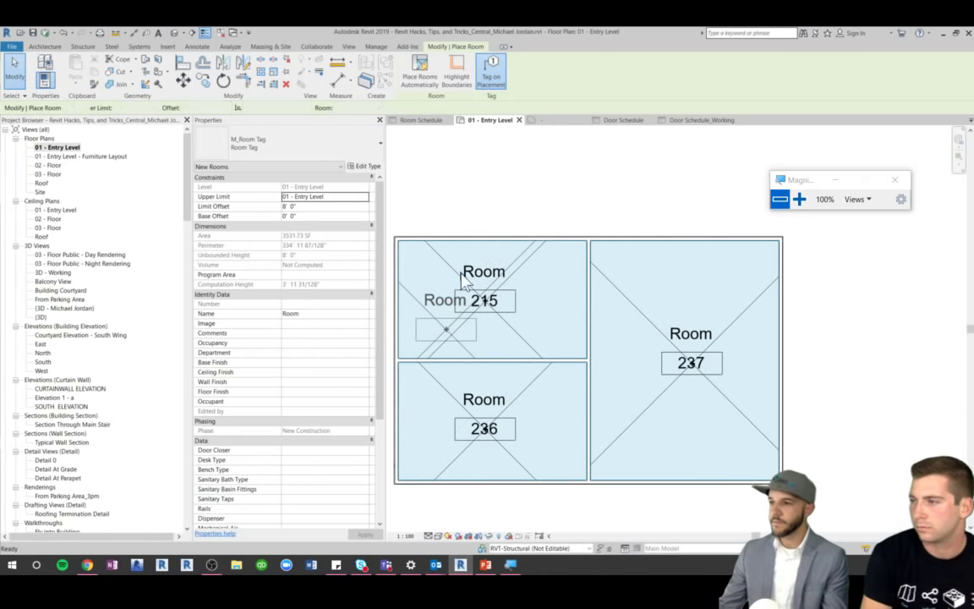
pyautogui.click(486, 276)
# Rename the tags of rooms 215, 236 and 237 to Office, Break Room and Conference Room
pyautogui.click(484, 273)
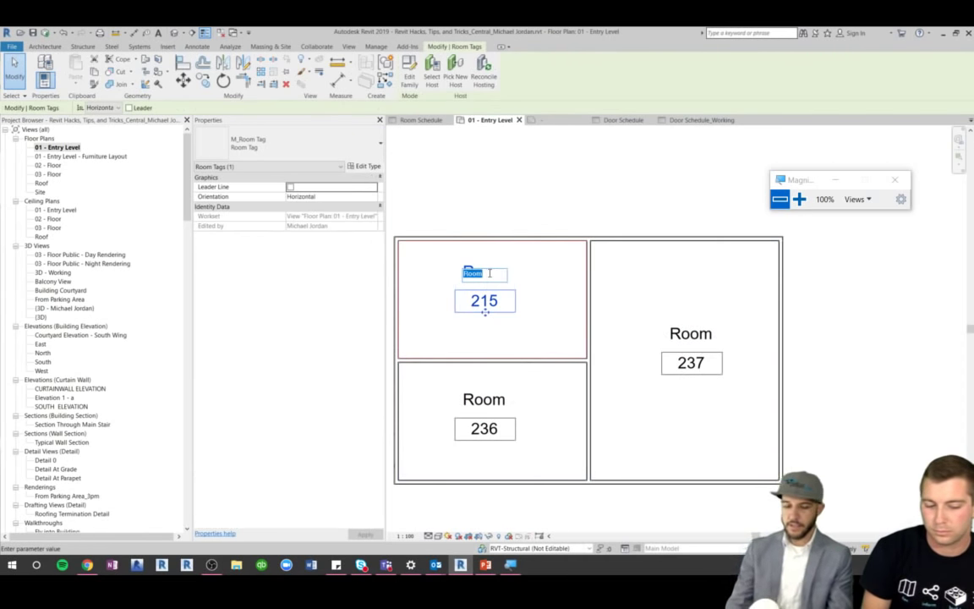
pyautogui.write('Office')
pyautogui.press('Return')
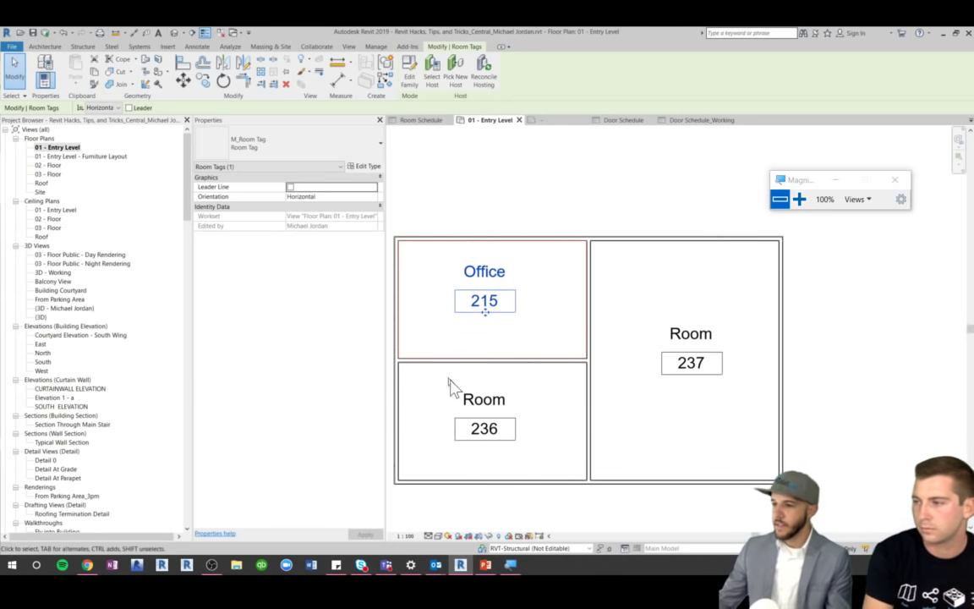
pyautogui.click(511, 419)
pyautogui.click(505, 406)
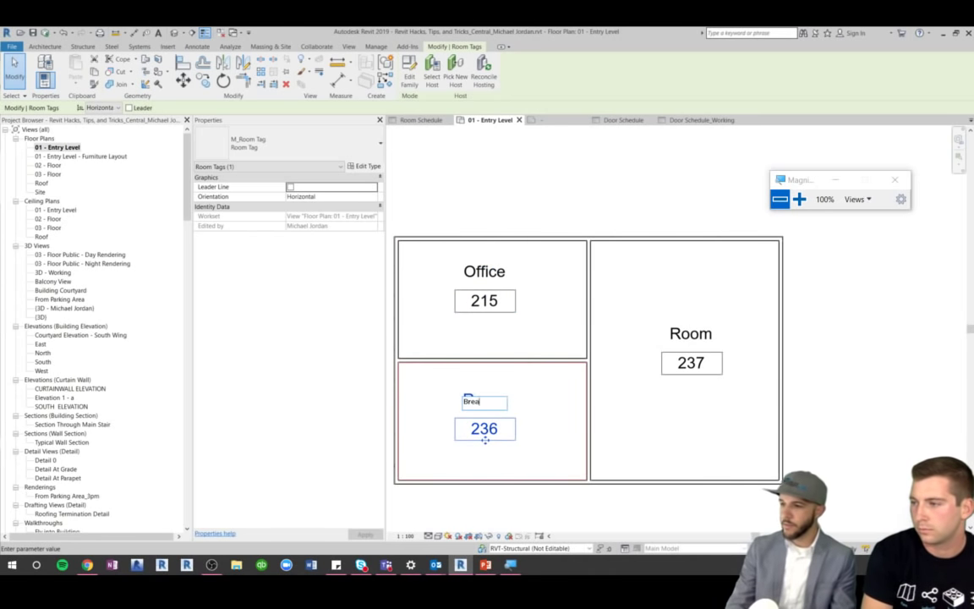
pyautogui.click(718, 370)
pyautogui.click(692, 333)
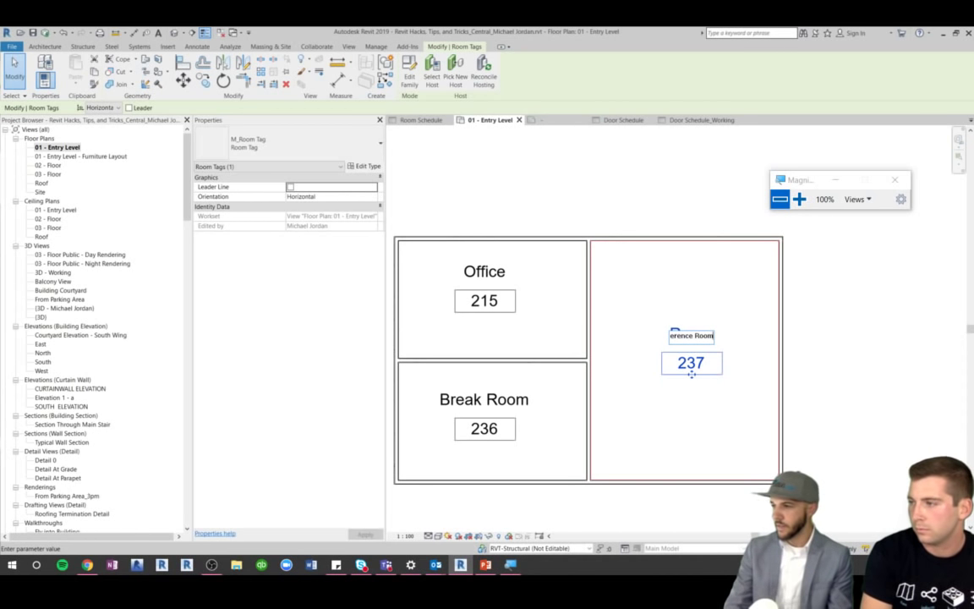
pyautogui.press('Return')
pyautogui.click(804, 342)
# Check which scheduled rooms the Room tool's Room list offers for placement
pyautogui.scroll(-2, 799, 340)
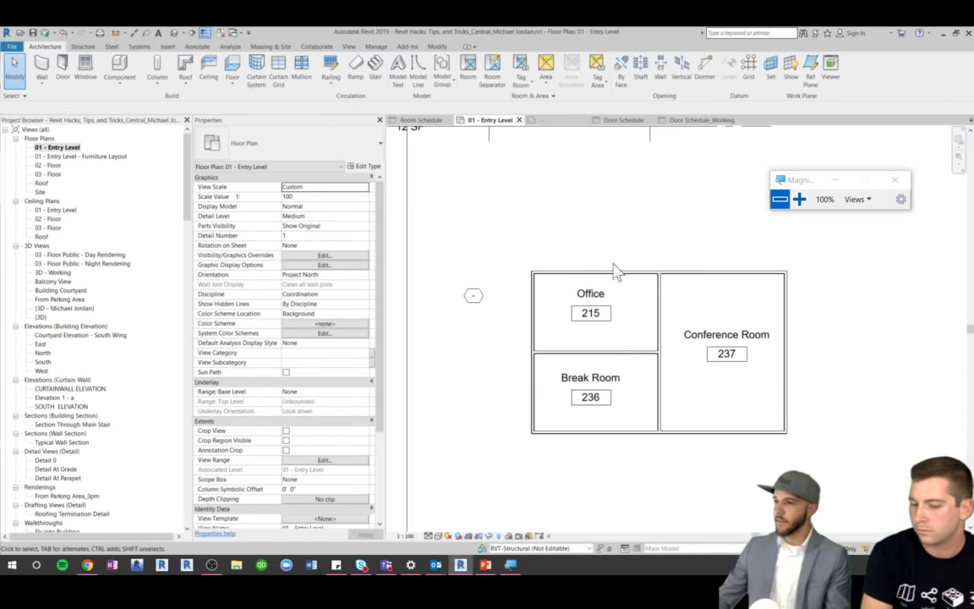
pyautogui.click(471, 73)
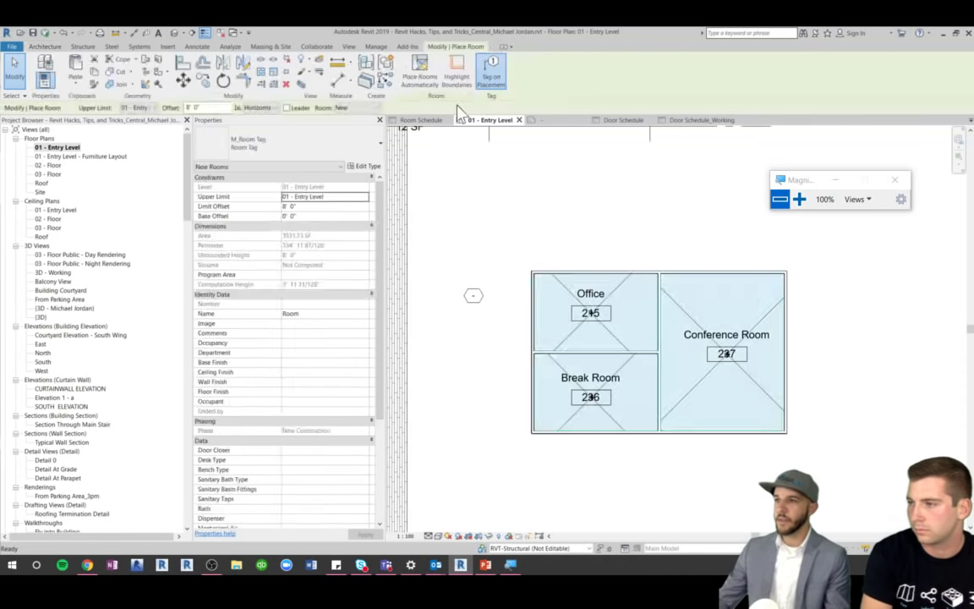
pyautogui.click(356, 110)
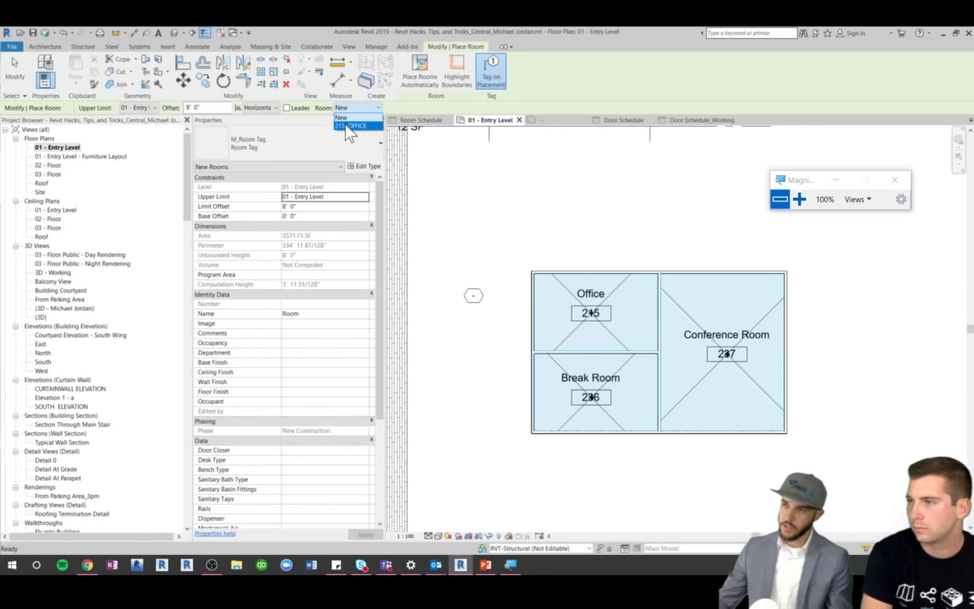
pyautogui.click(344, 119)
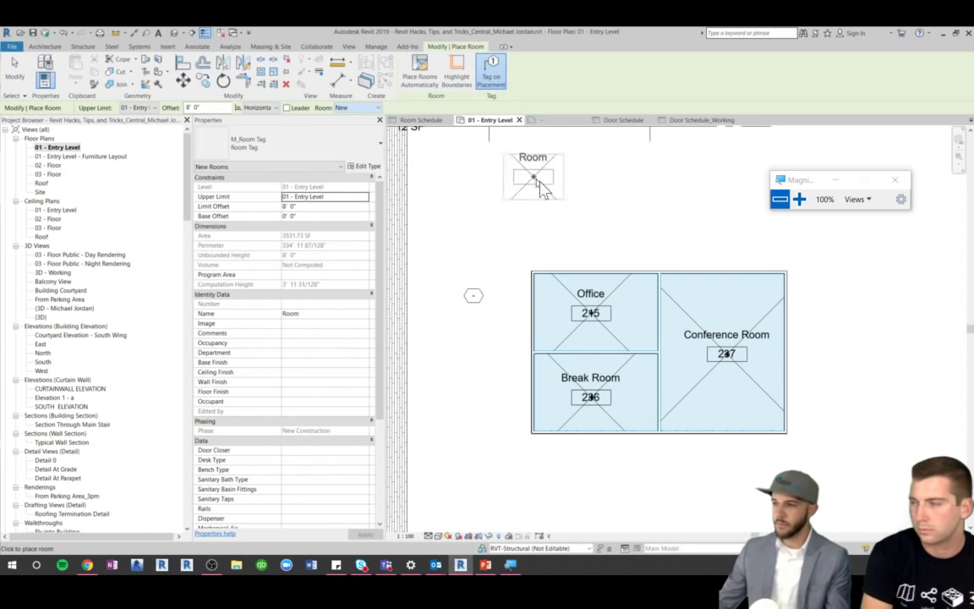
pyautogui.click(14, 68)
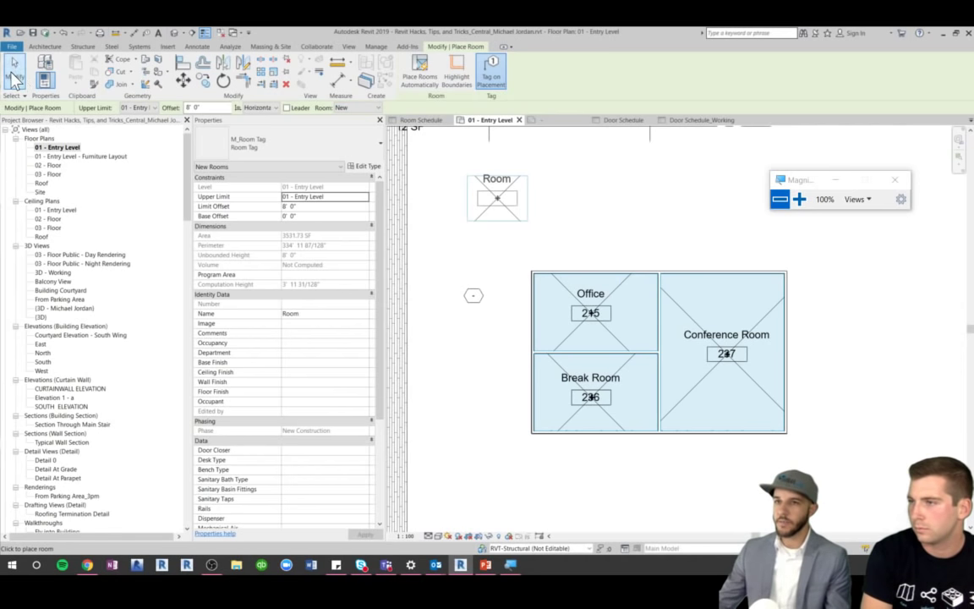
# Delete the existing Office, Break Room and Conference Room rooms
pyautogui.click(617, 304)
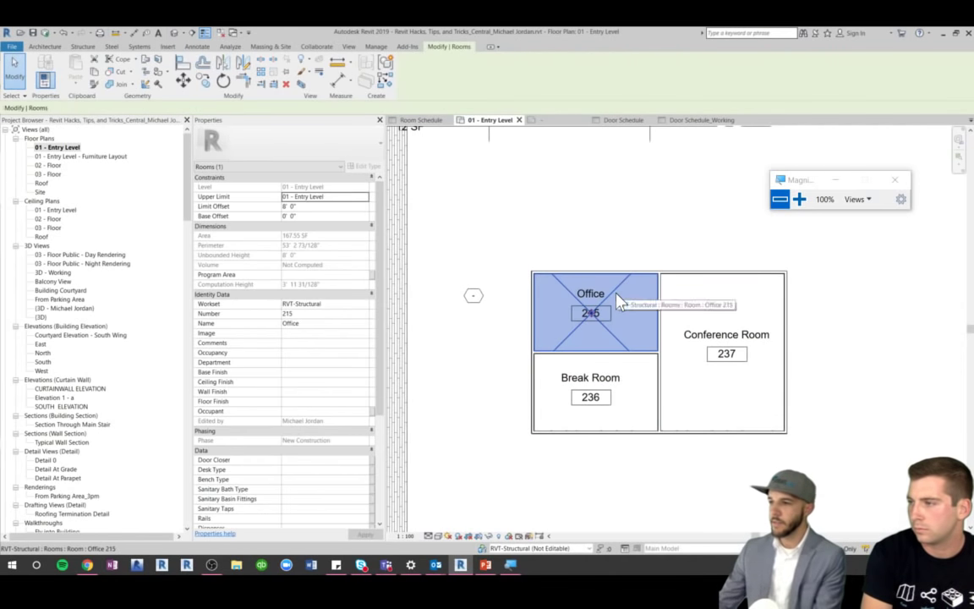
pyautogui.press('Delete')
pyautogui.click(631, 372)
pyautogui.press('Delete')
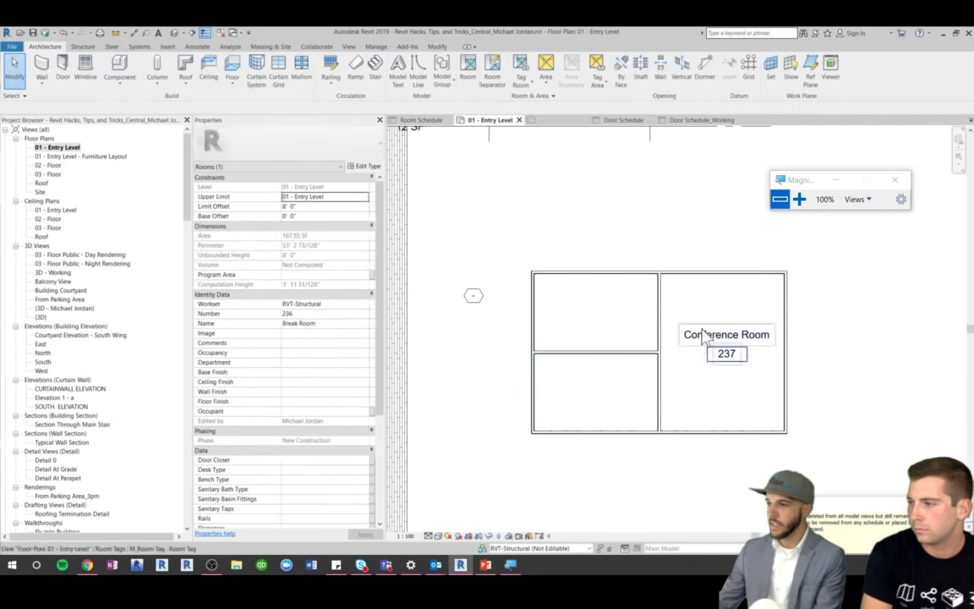
pyautogui.click(685, 311)
pyautogui.press('Delete')
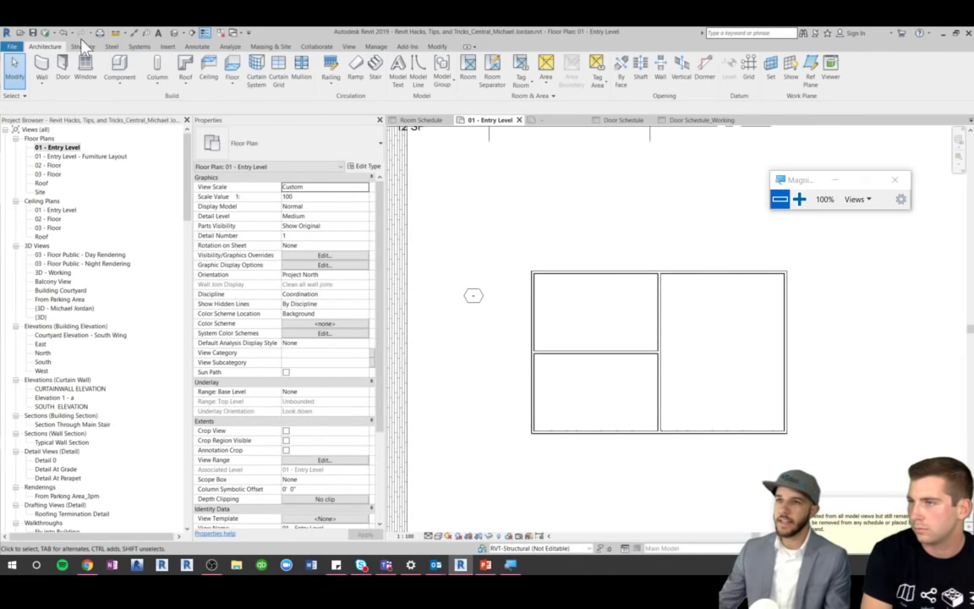
# Place a new room in the right-hand space, then undo it
pyautogui.click(467, 68)
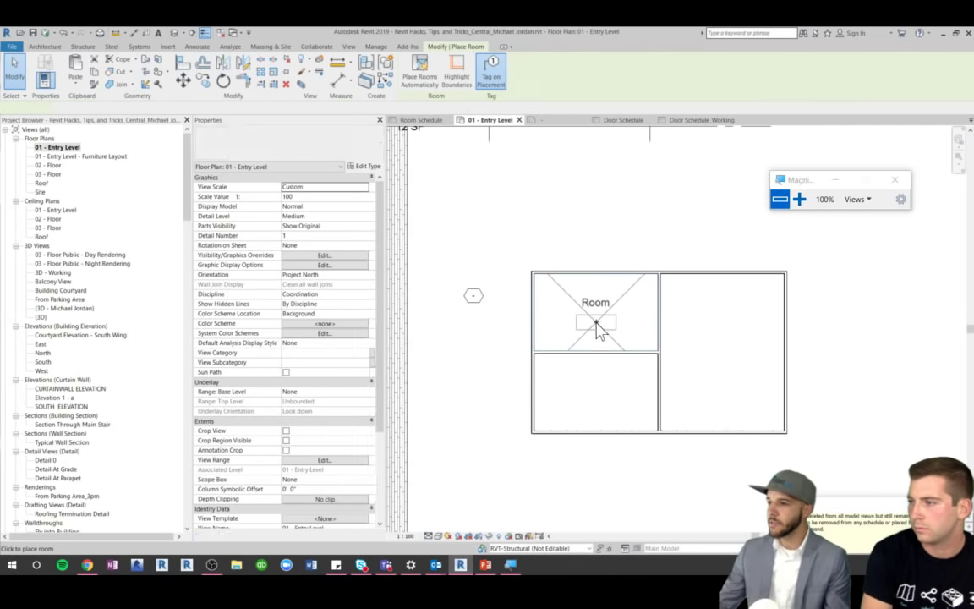
pyautogui.click(603, 406)
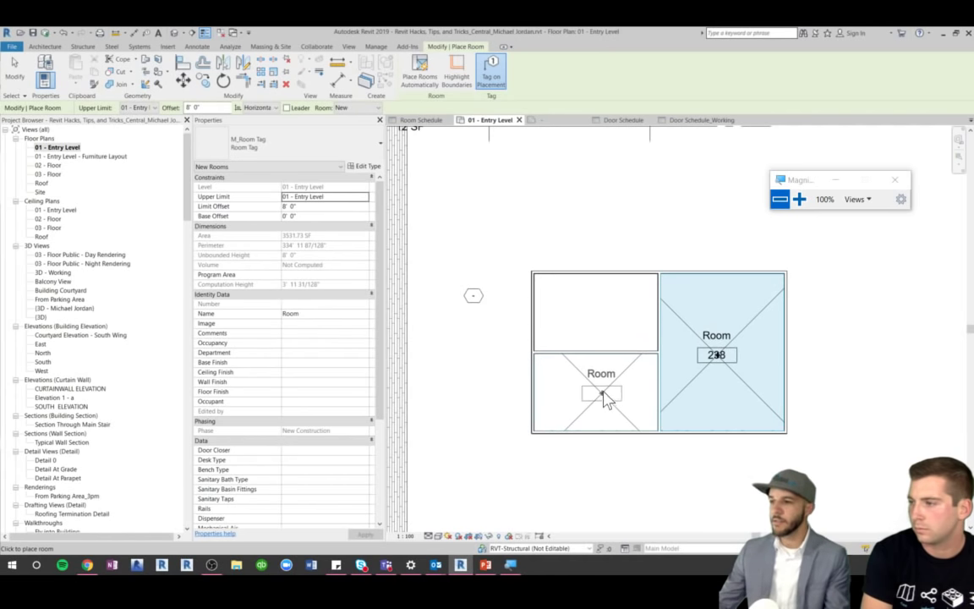
pyautogui.press('Escape')
pyautogui.hotkey('ctrl', 'z')
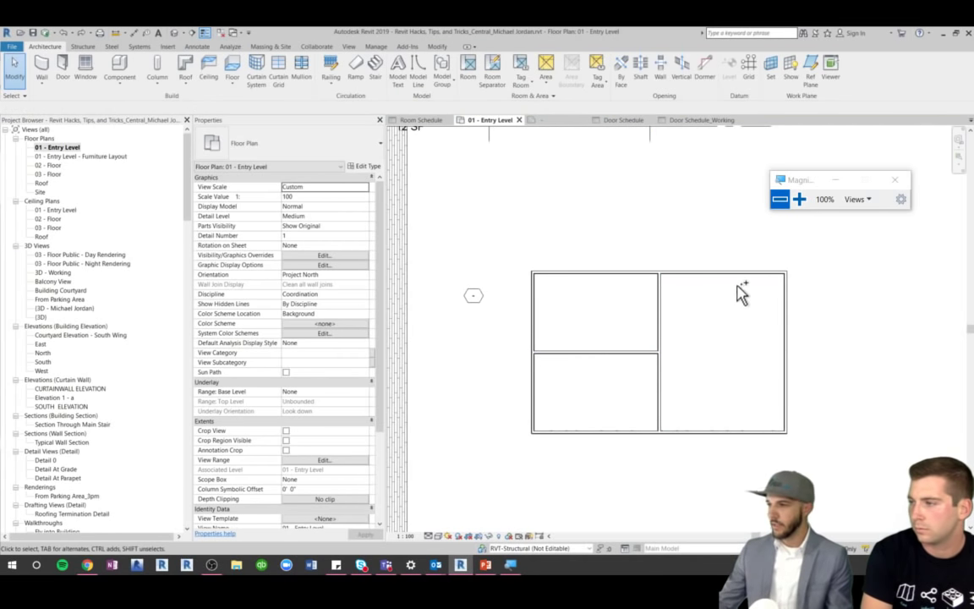
# Place scheduled rooms 215 Office, 236 Break Room and 237 Conference Room in their spaces
pyautogui.click(467, 69)
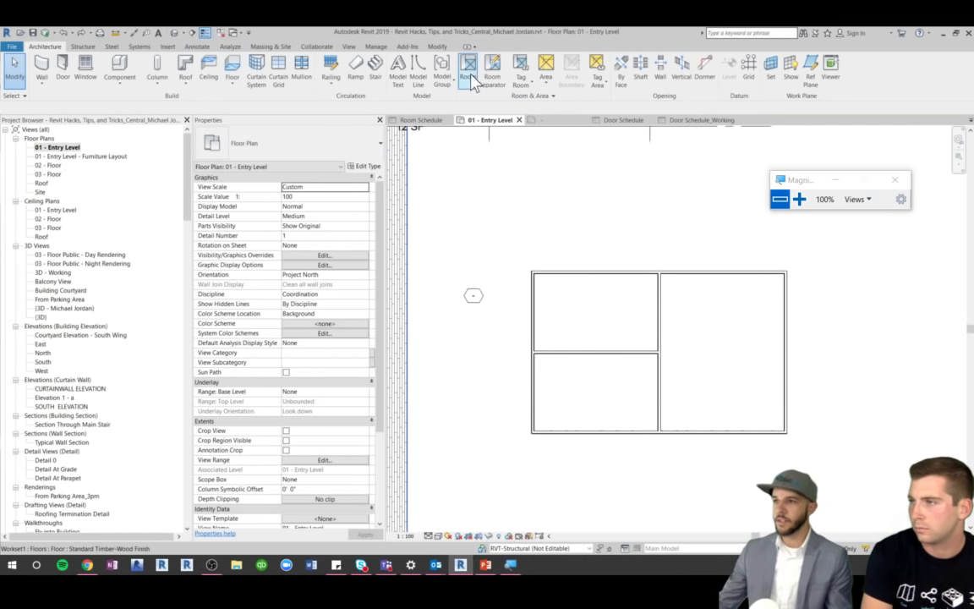
pyautogui.click(357, 108)
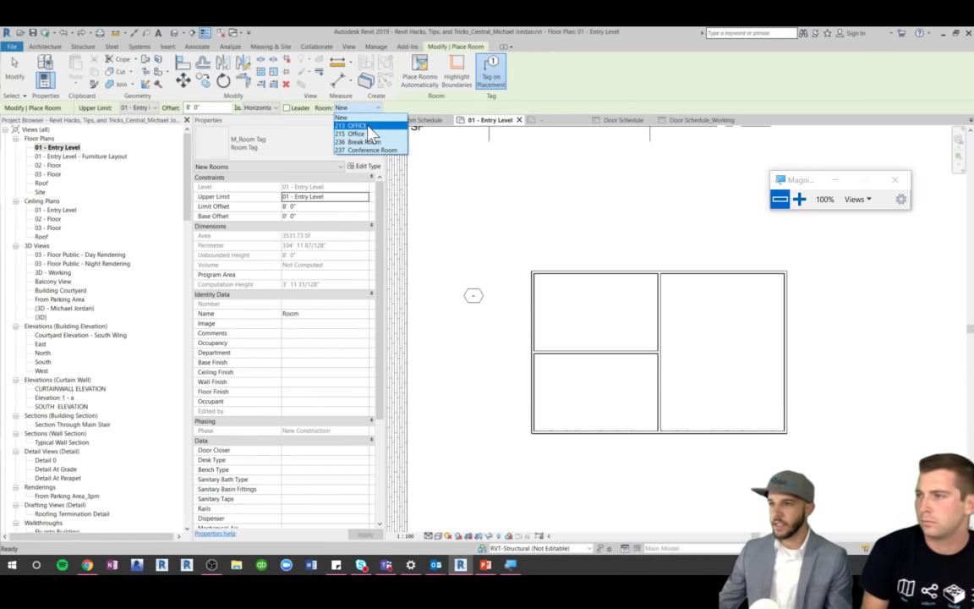
pyautogui.click(370, 136)
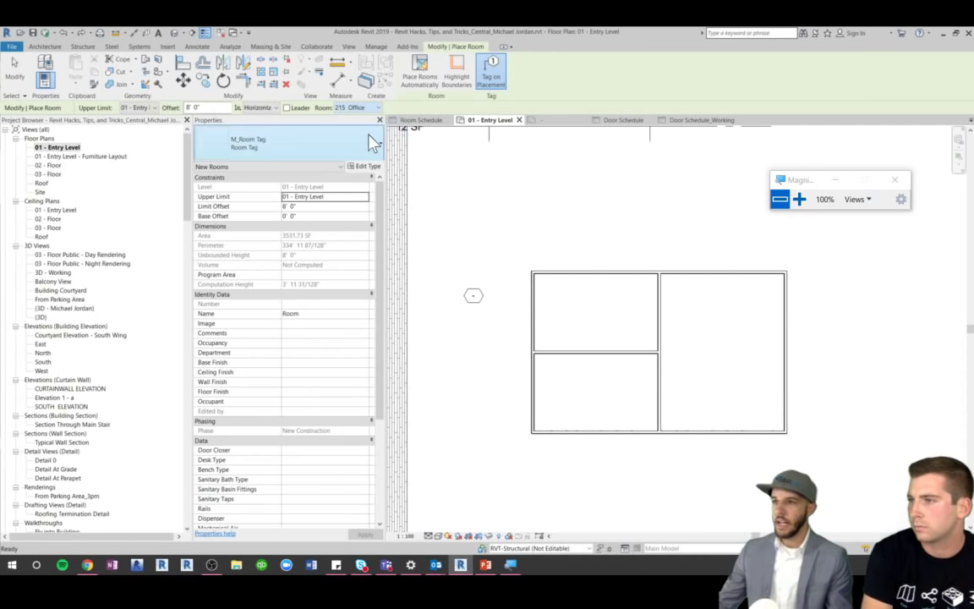
pyautogui.click(597, 320)
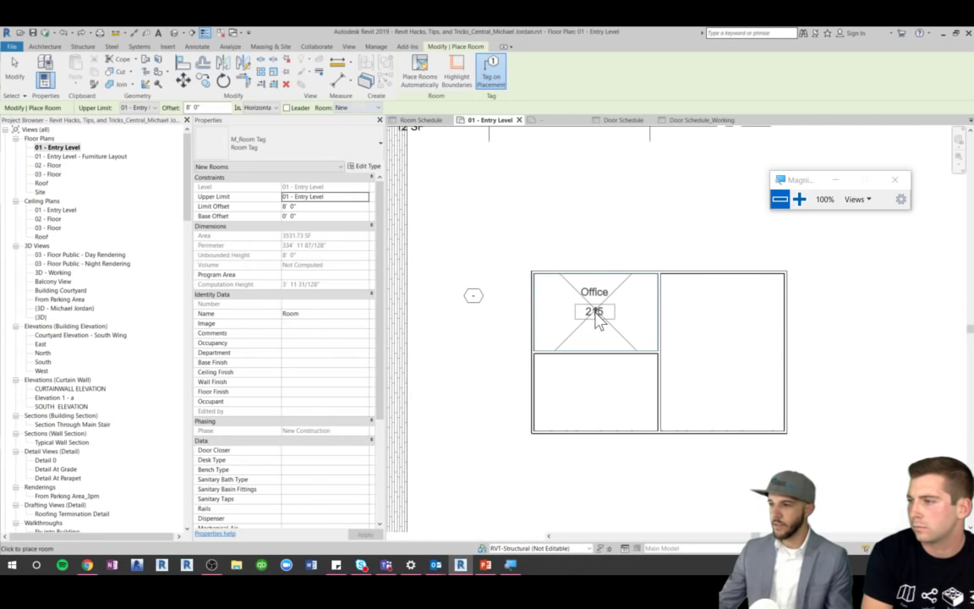
pyautogui.click(362, 108)
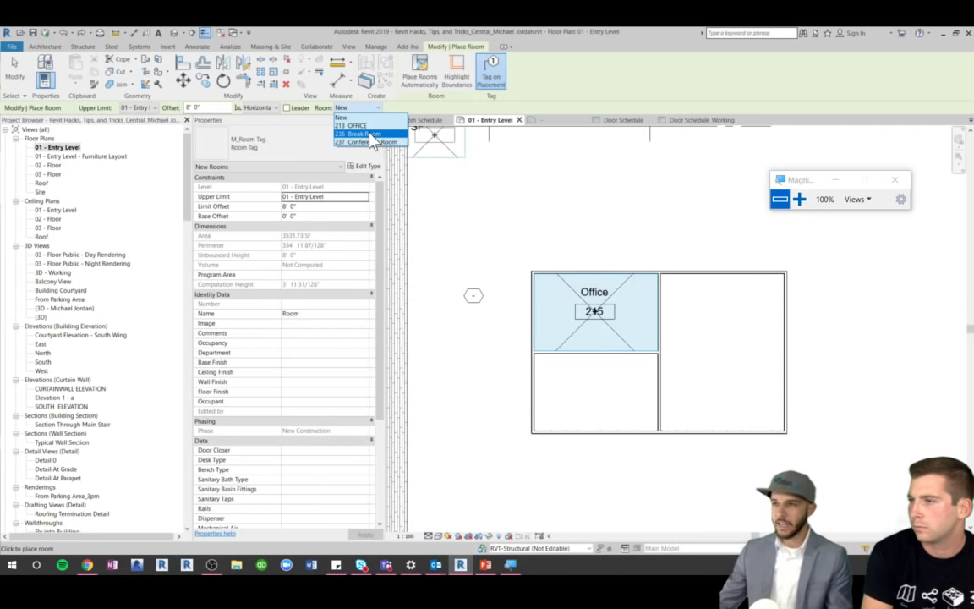
pyautogui.click(370, 133)
pyautogui.click(604, 393)
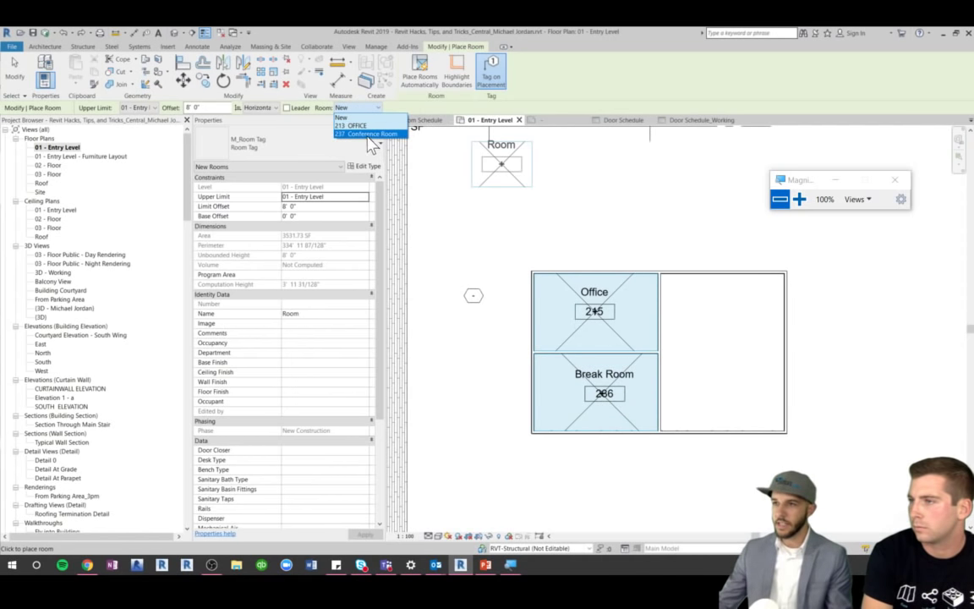
pyautogui.click(369, 133)
pyautogui.click(727, 362)
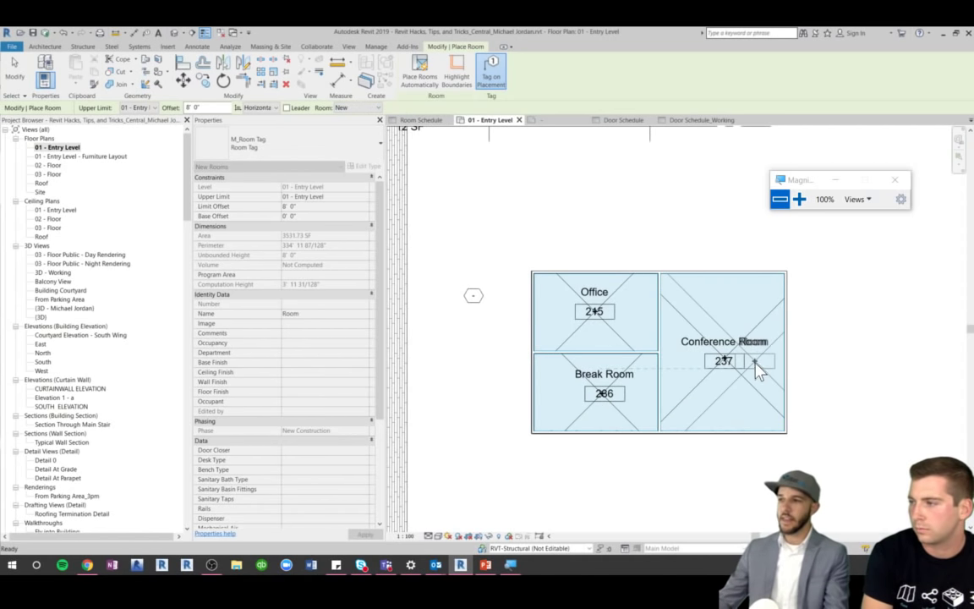
pyautogui.press('Escape')
pyautogui.press('Escape')
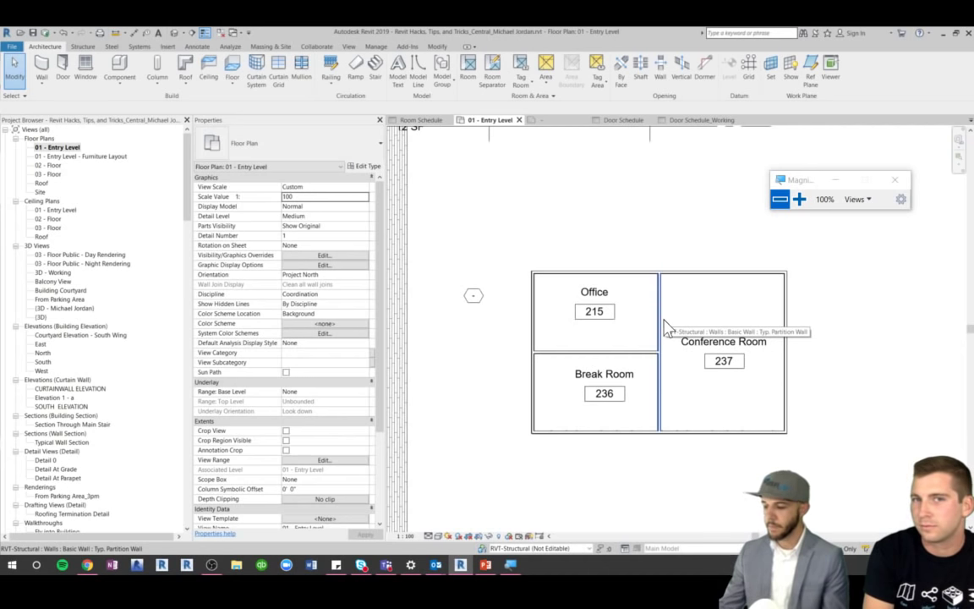
# Delete the Office room and re-place scheduled room 215 Office in the top-left space
pyautogui.press('Tab')
pyautogui.click(619, 288)
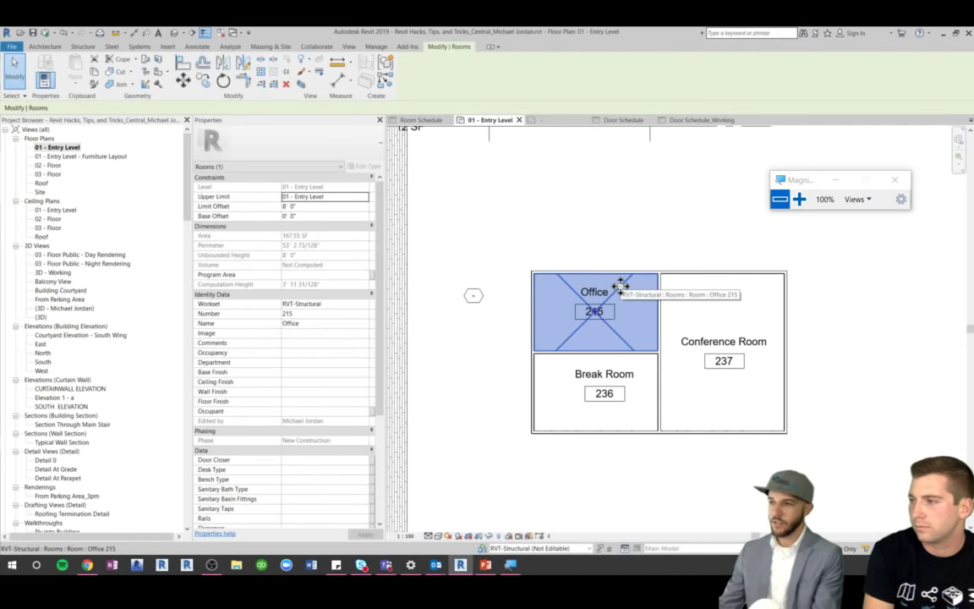
pyautogui.press('Delete')
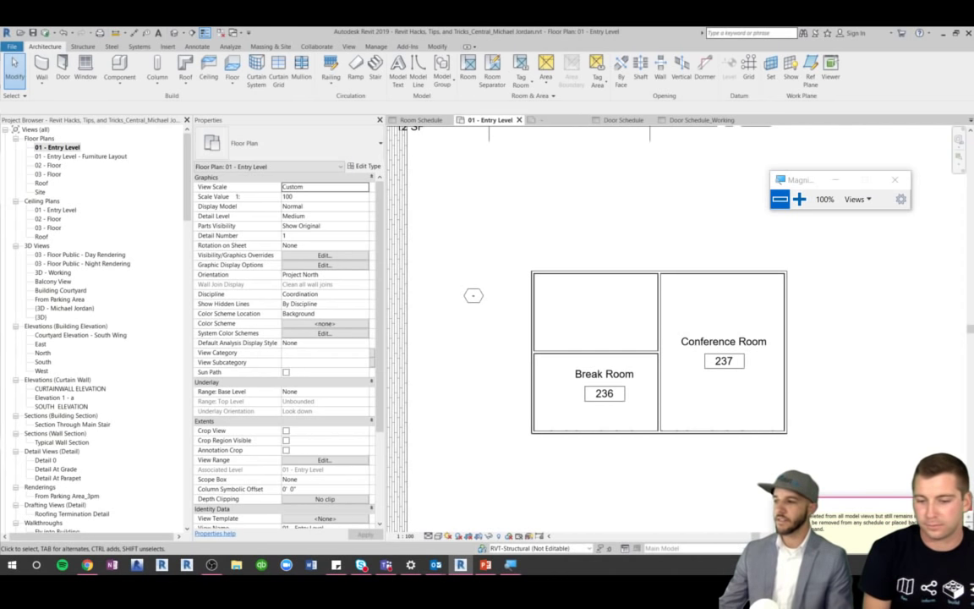
pyautogui.click(468, 68)
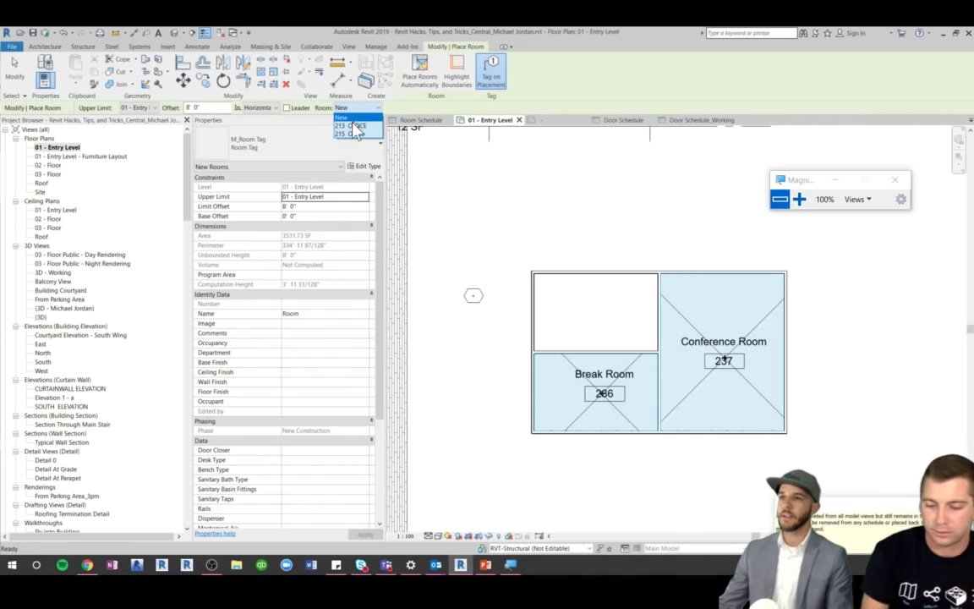
pyautogui.click(347, 133)
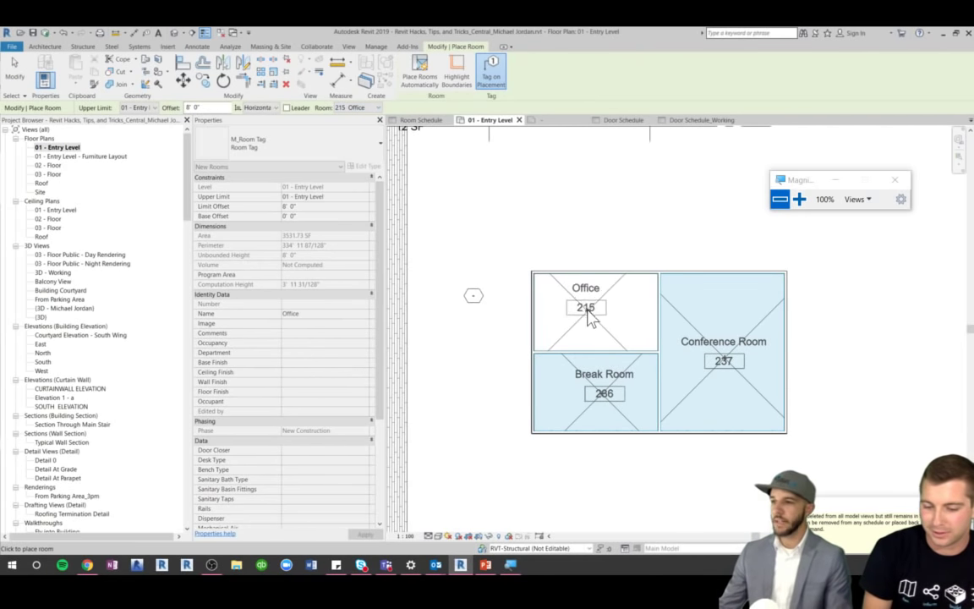
pyautogui.click(589, 315)
pyautogui.press('Escape')
pyautogui.press('Escape')
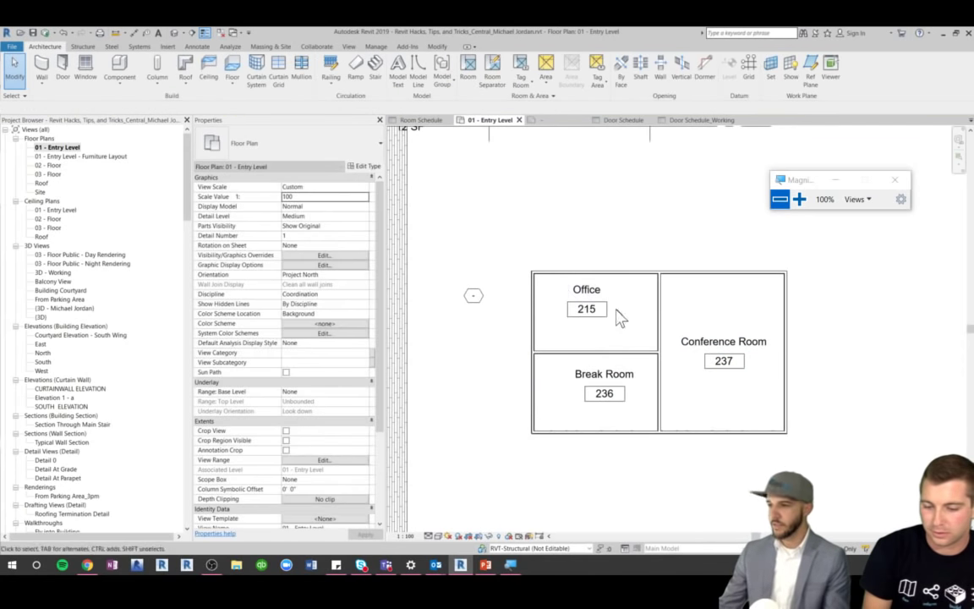
# Window-select all three rooms and delete them
pyautogui.click(583, 317)
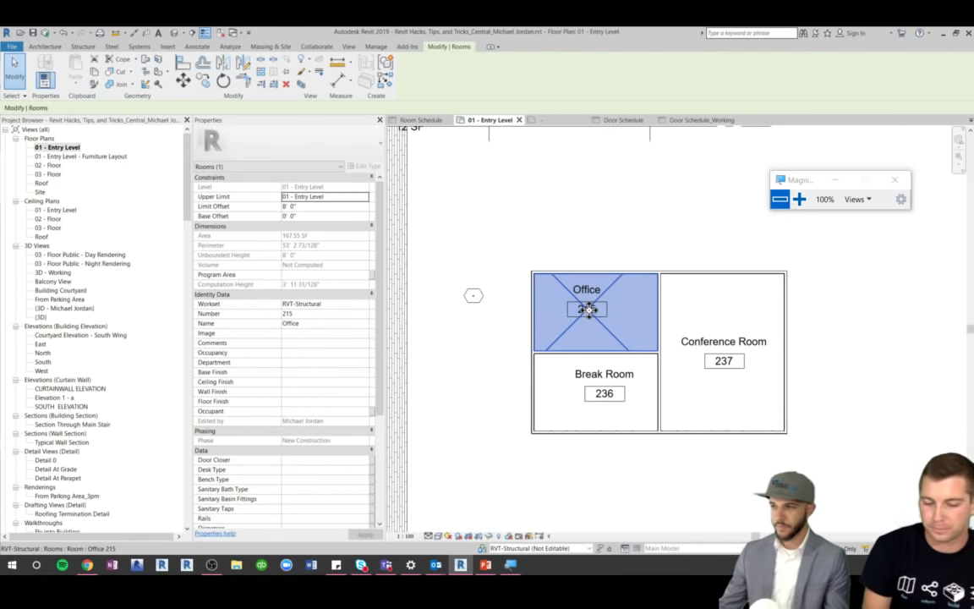
pyautogui.click(578, 220)
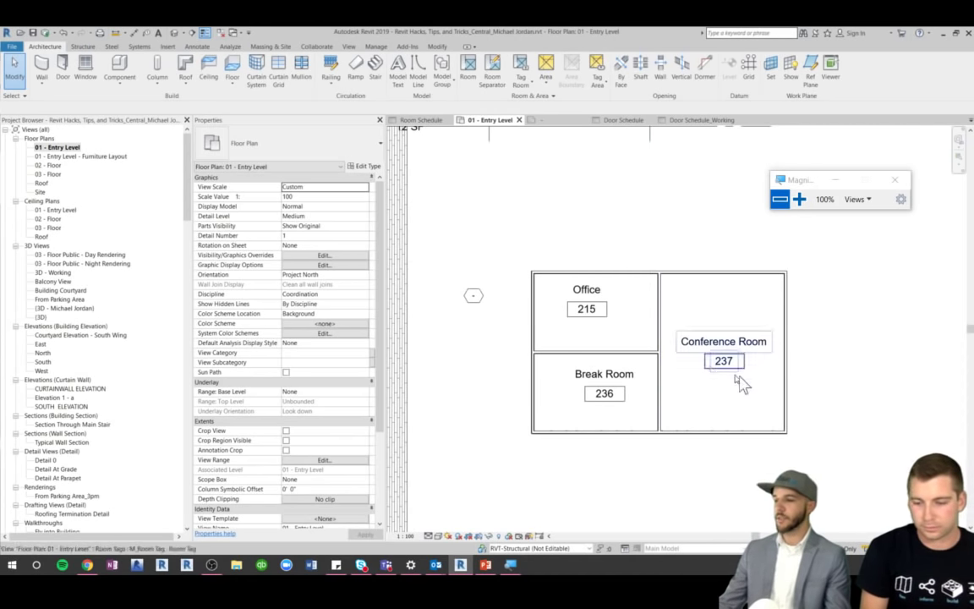
pyautogui.moveTo(501, 242); pyautogui.dragTo(804, 463)
pyautogui.press('Delete')
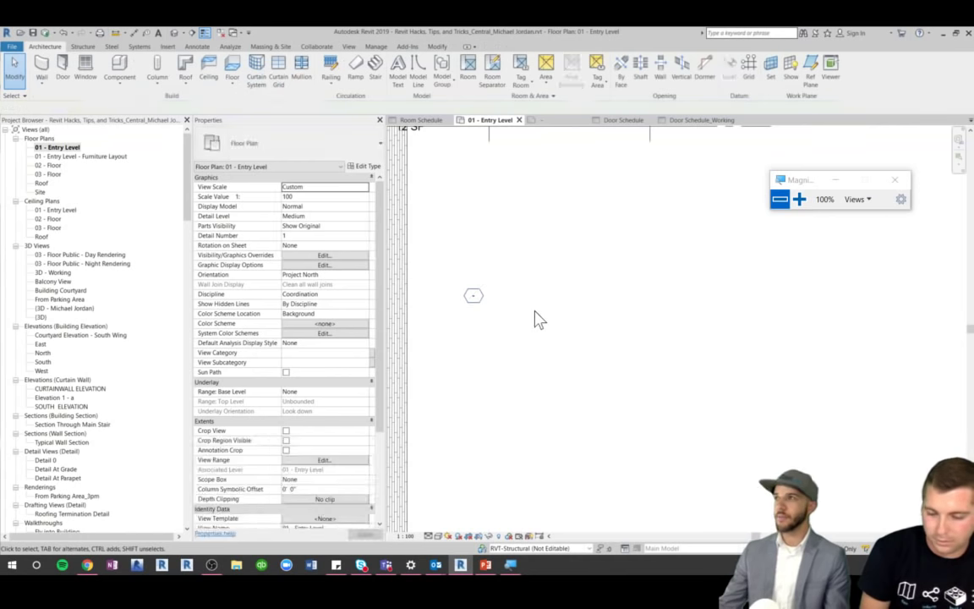
pyautogui.scroll(-4, 644, 391)
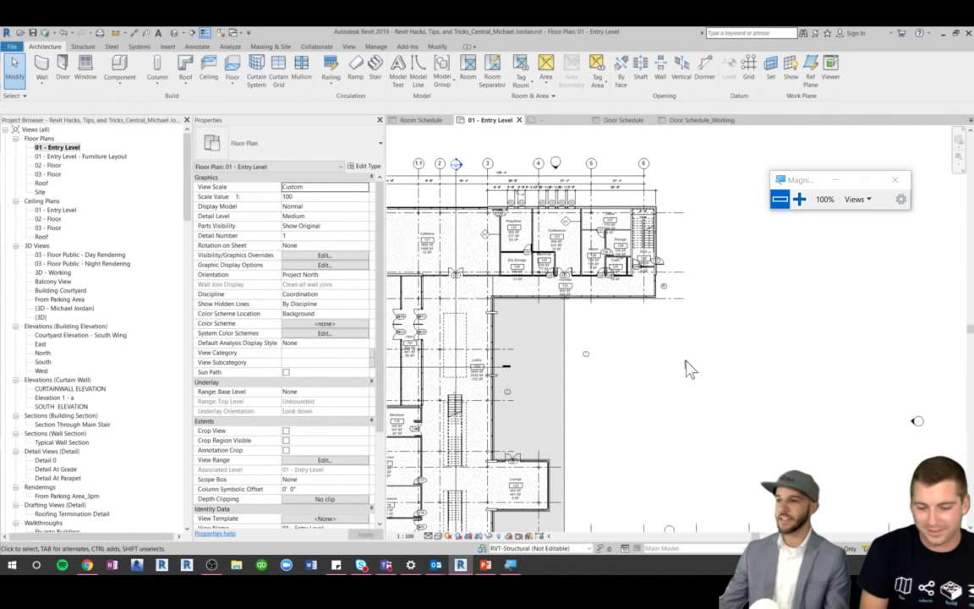
pyautogui.click(349, 47)
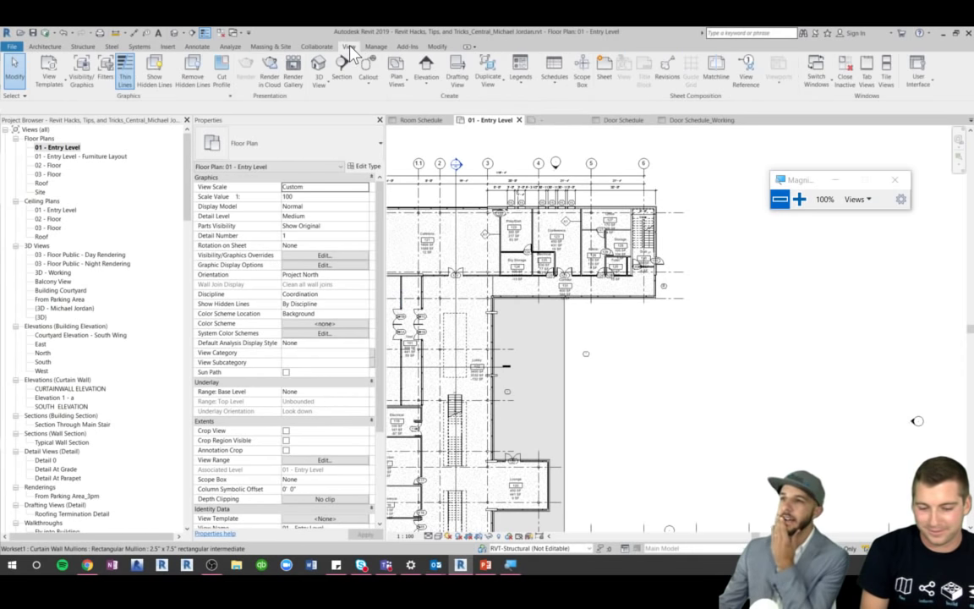
pyautogui.click(559, 87)
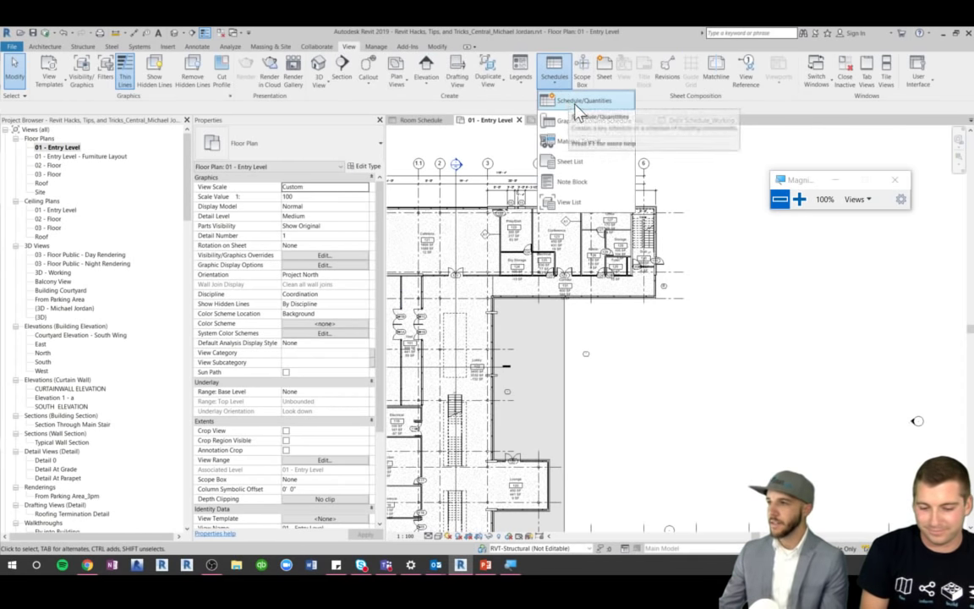
pyautogui.click(578, 105)
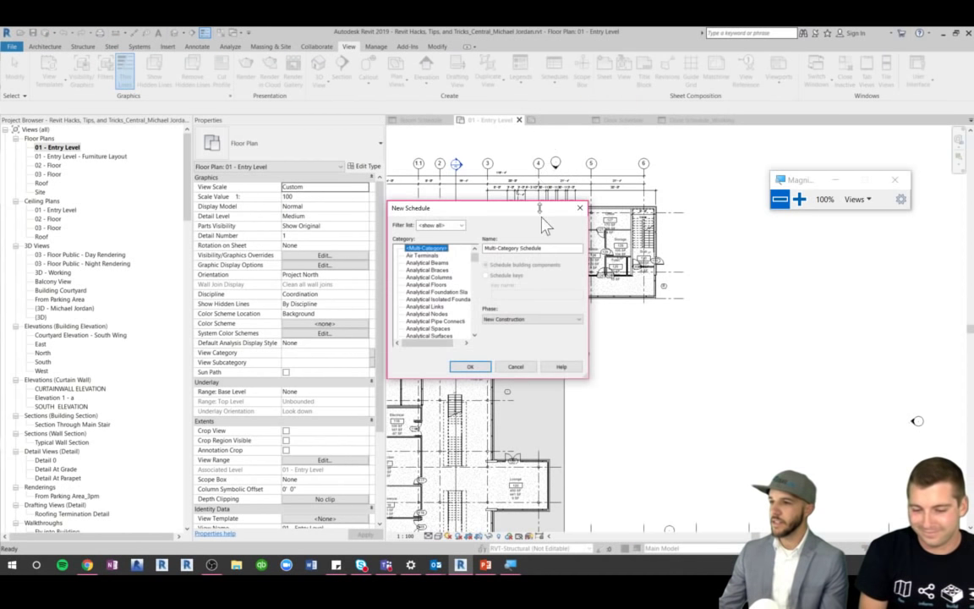
pyautogui.click(524, 369)
pyautogui.scroll(-6, 148, 320)
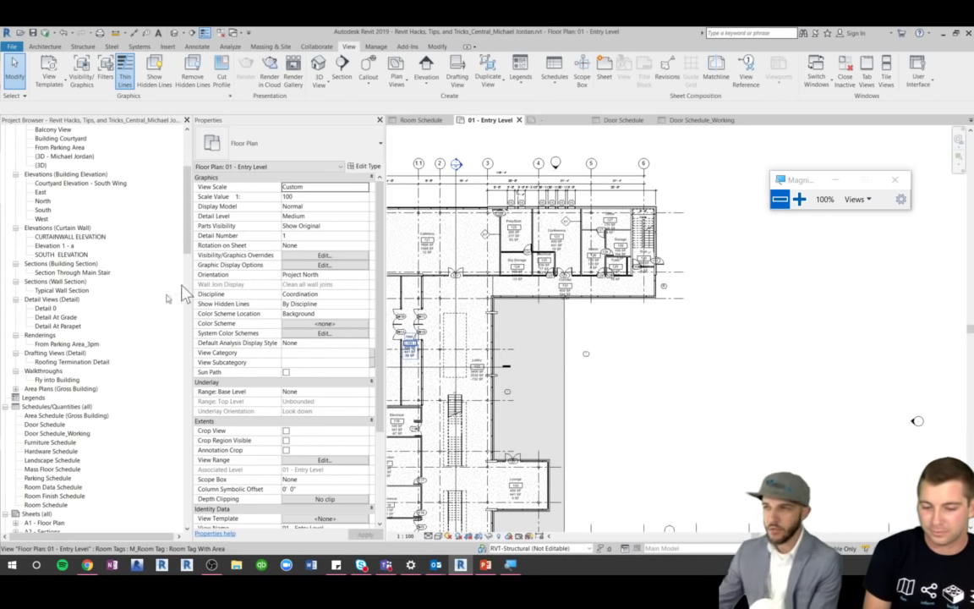
pyautogui.click(557, 83)
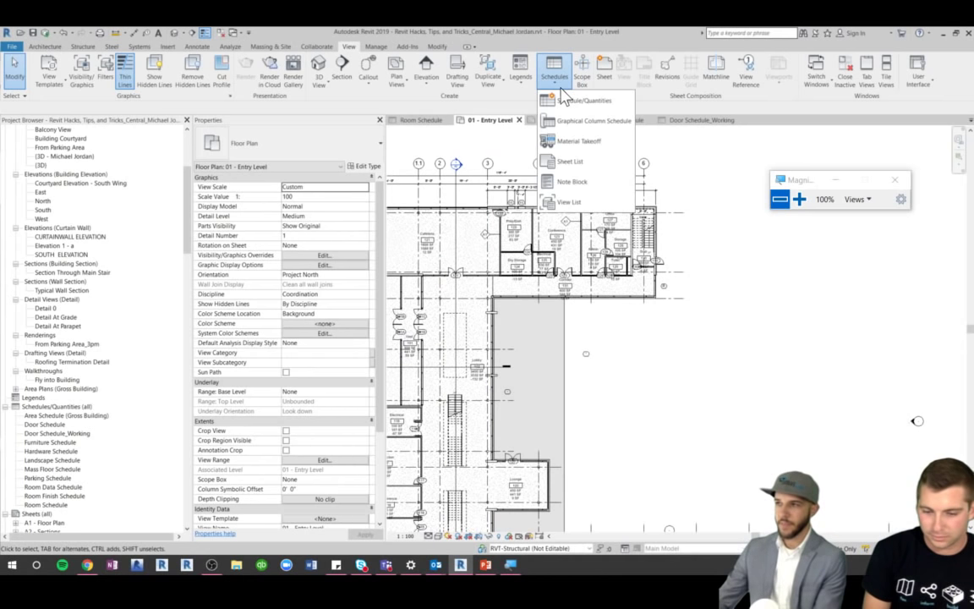
pyautogui.click(51, 506)
# Open the Room Finish Schedule and inspect its blank finish columns for rooms 201–235
pyautogui.doubleClick(52, 497)
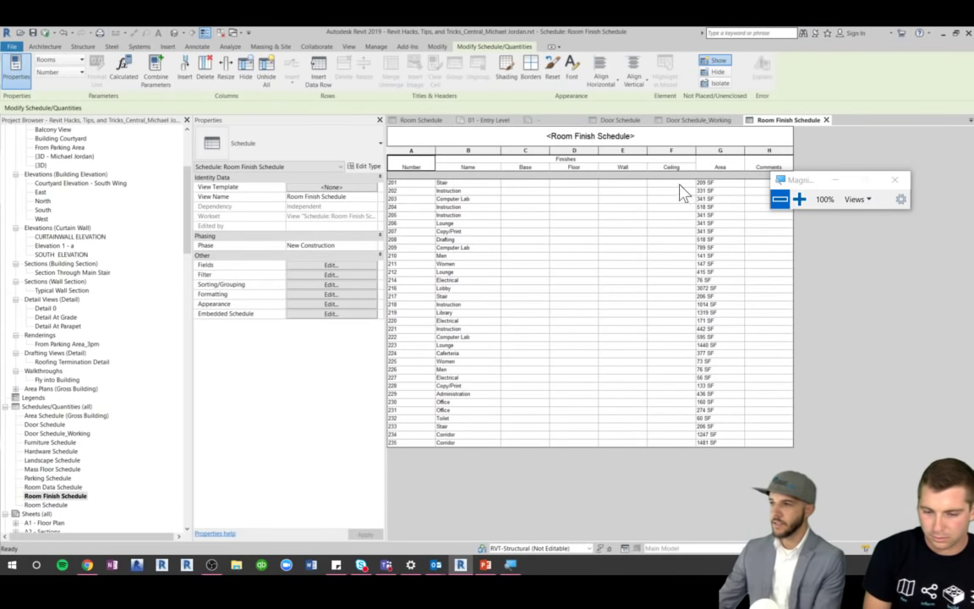
pyautogui.click(680, 183)
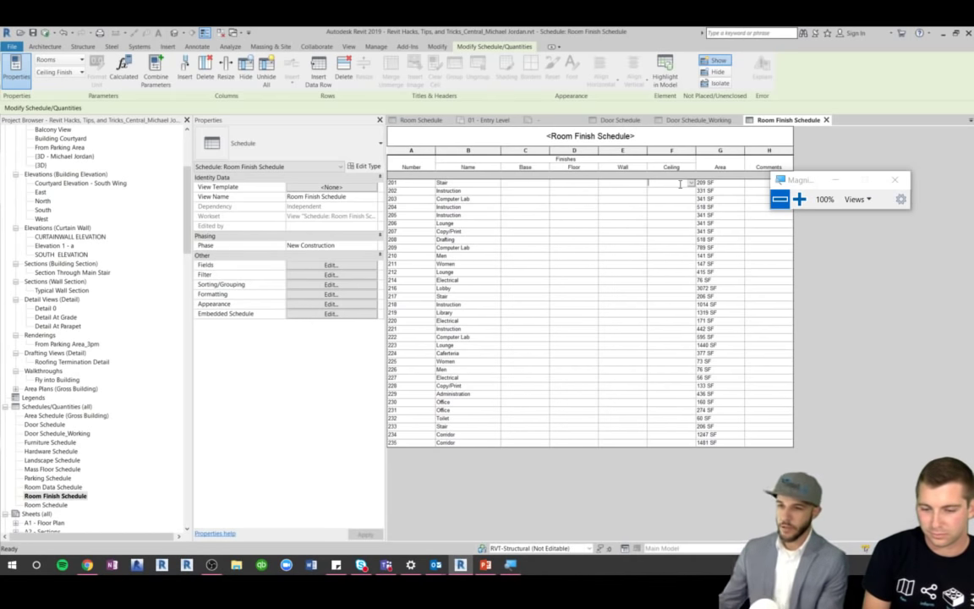
pyautogui.click(63, 488)
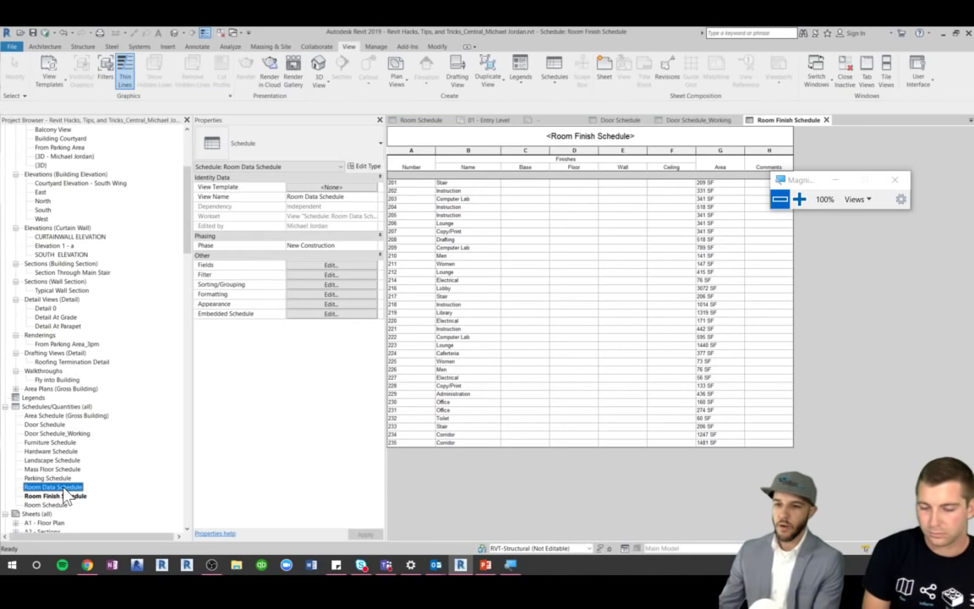
pyautogui.click(62, 497)
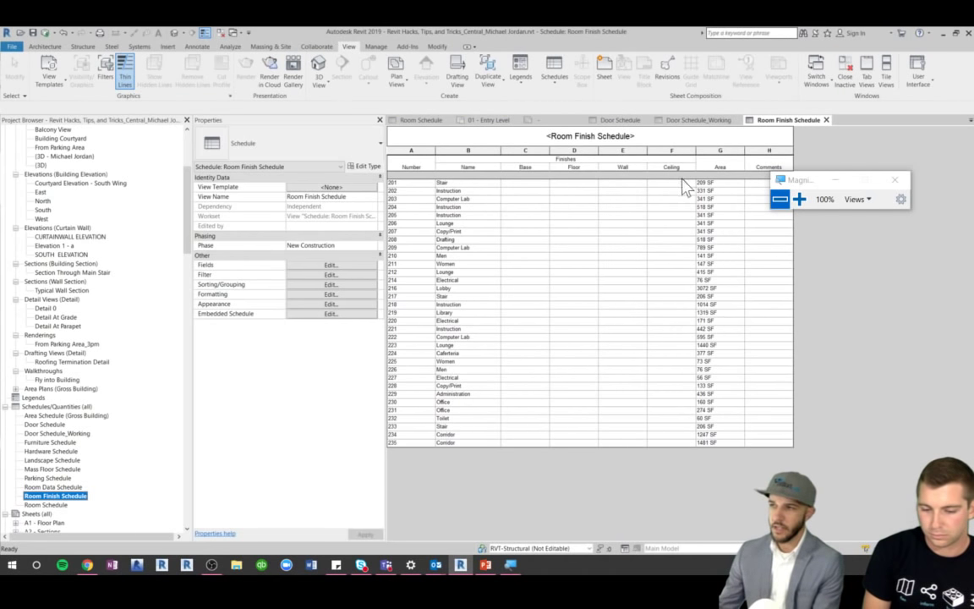
# Create a Rooms key schedule, Room Style Schedule, keyed on Room Style via Schedule/Quantities
pyautogui.click(554, 72)
pyautogui.click(575, 103)
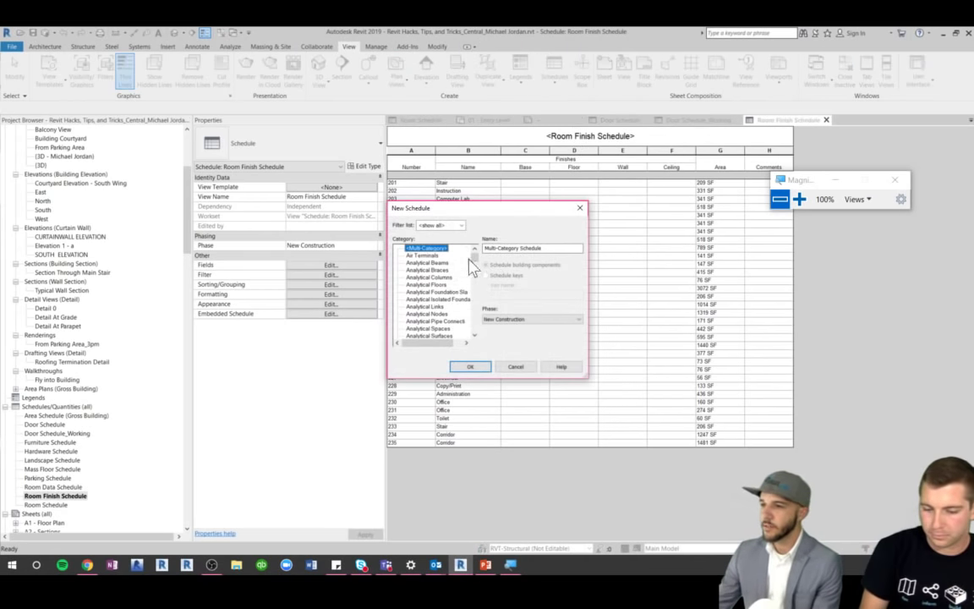
pyautogui.moveTo(475, 251); pyautogui.dragTo(484, 321)
pyautogui.scroll(1, 439, 292)
pyautogui.click(416, 292)
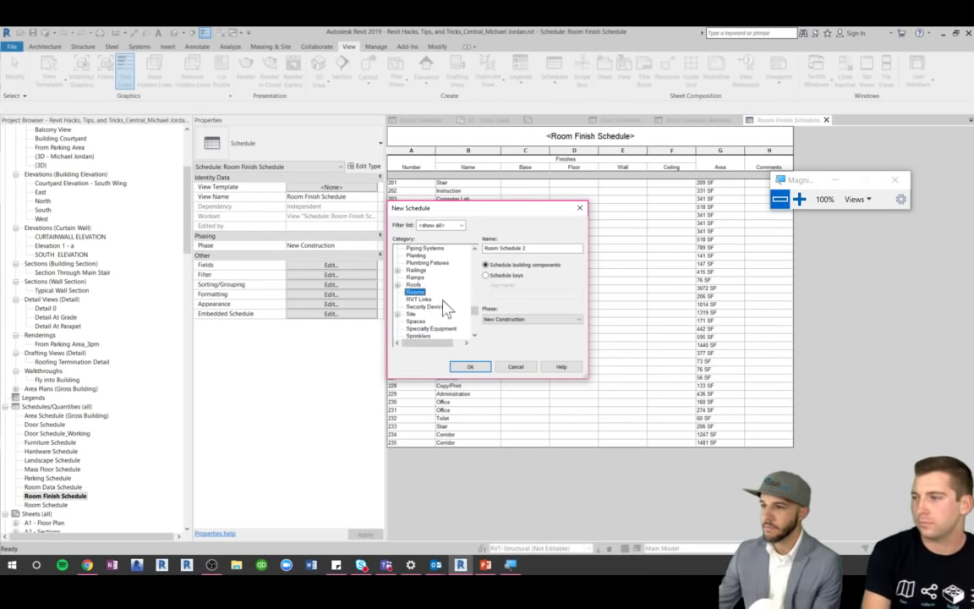
pyautogui.click(506, 274)
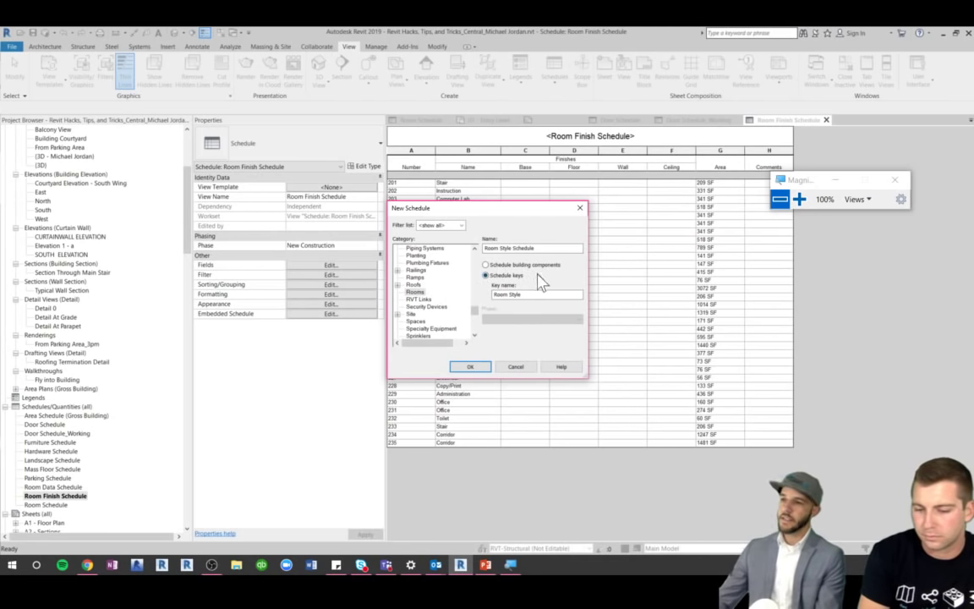
pyautogui.click(799, 199)
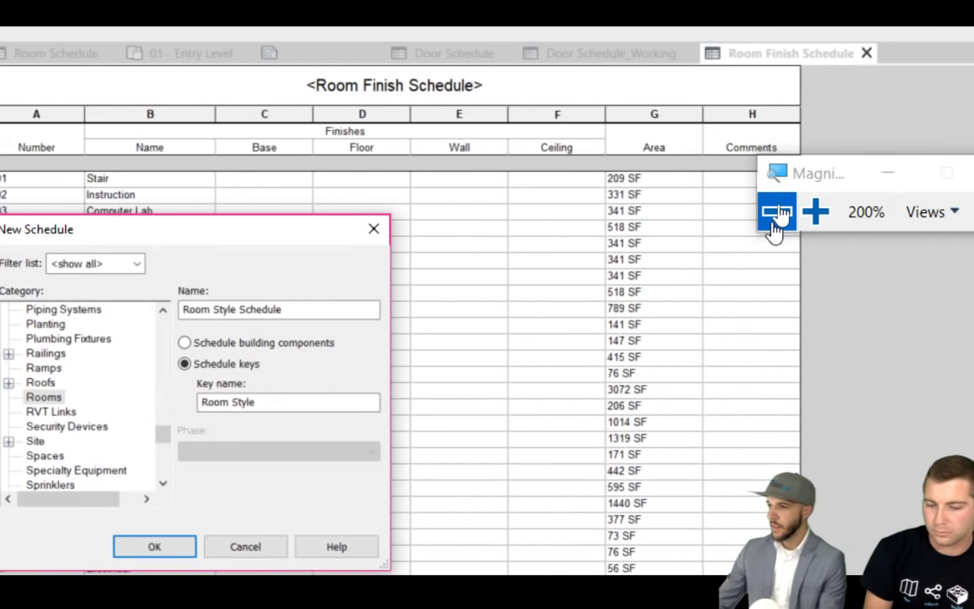
pyautogui.click(776, 211)
pyautogui.click(472, 367)
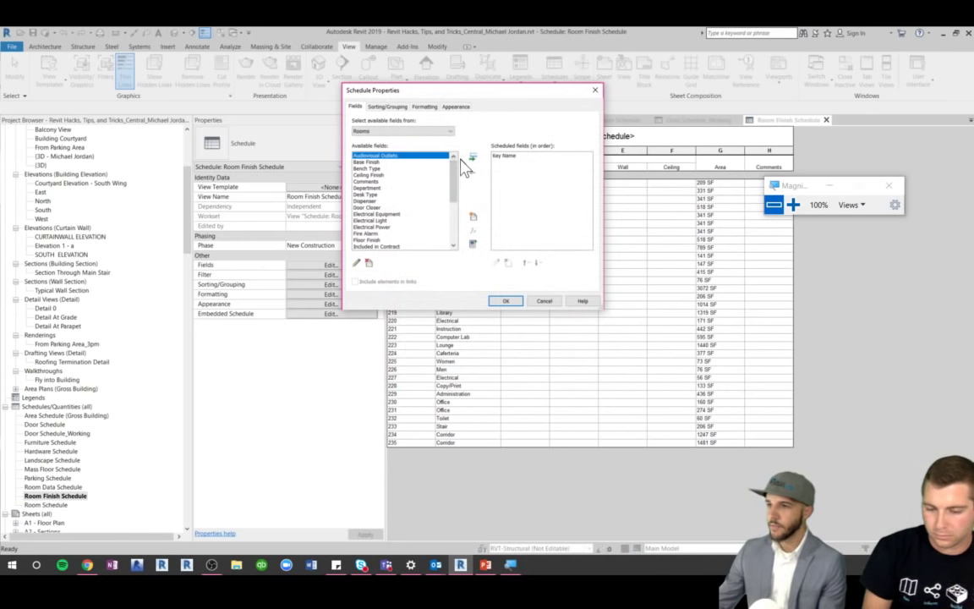
# Add Base Finish and Ceiling Finish to the key schedule's scheduled fields
pyautogui.click(504, 156)
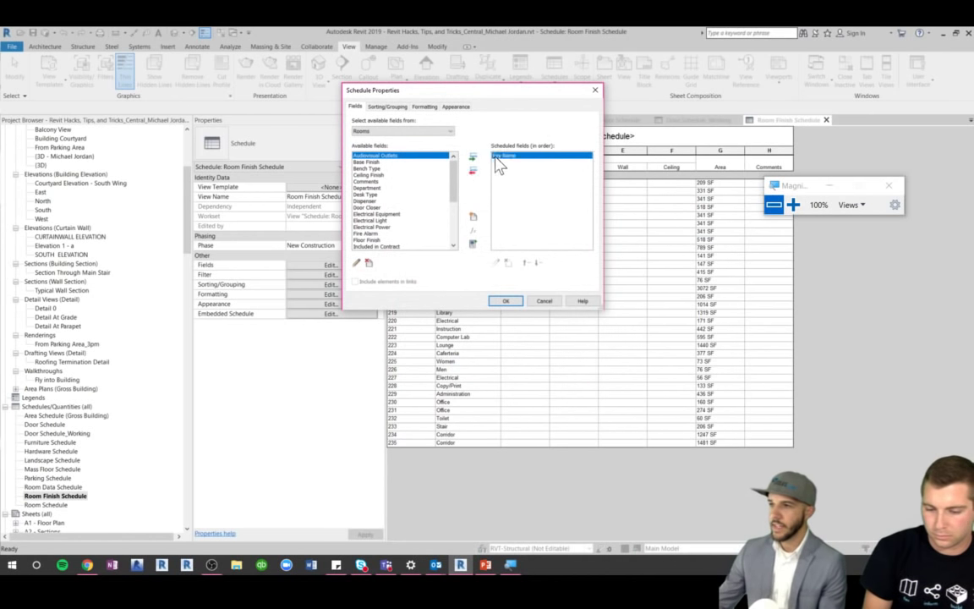
pyautogui.click(373, 163)
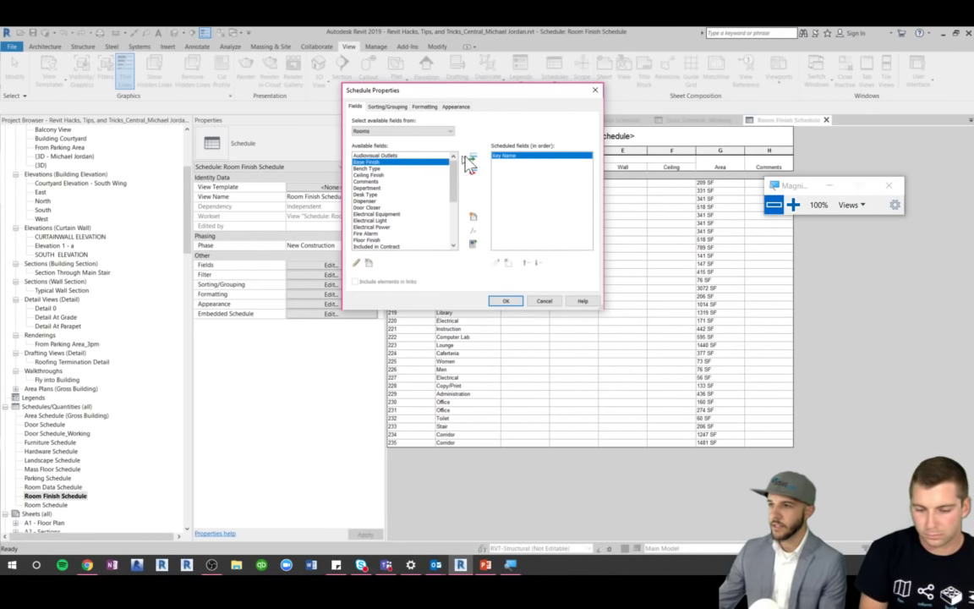
pyautogui.click(473, 158)
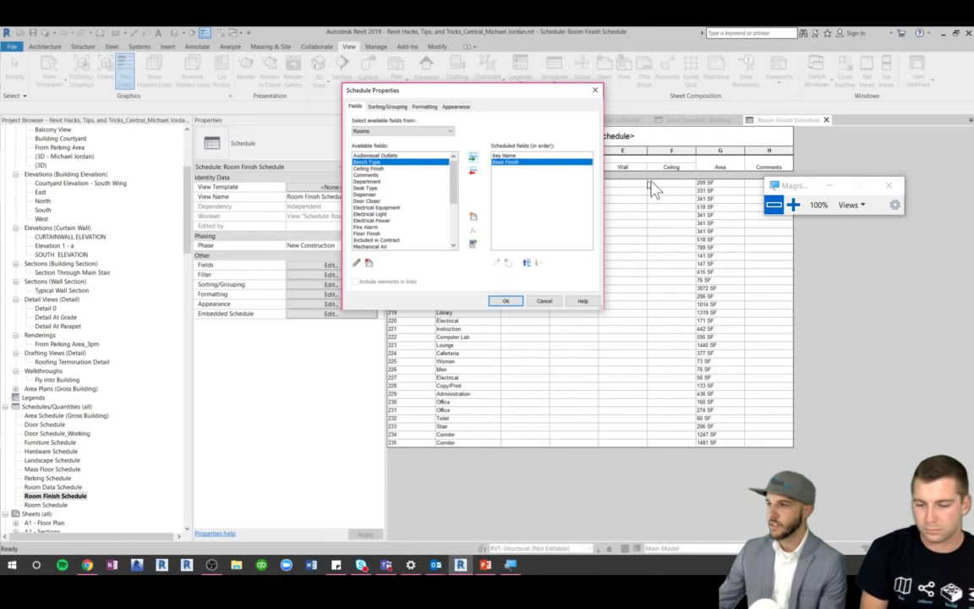
pyautogui.click(795, 205)
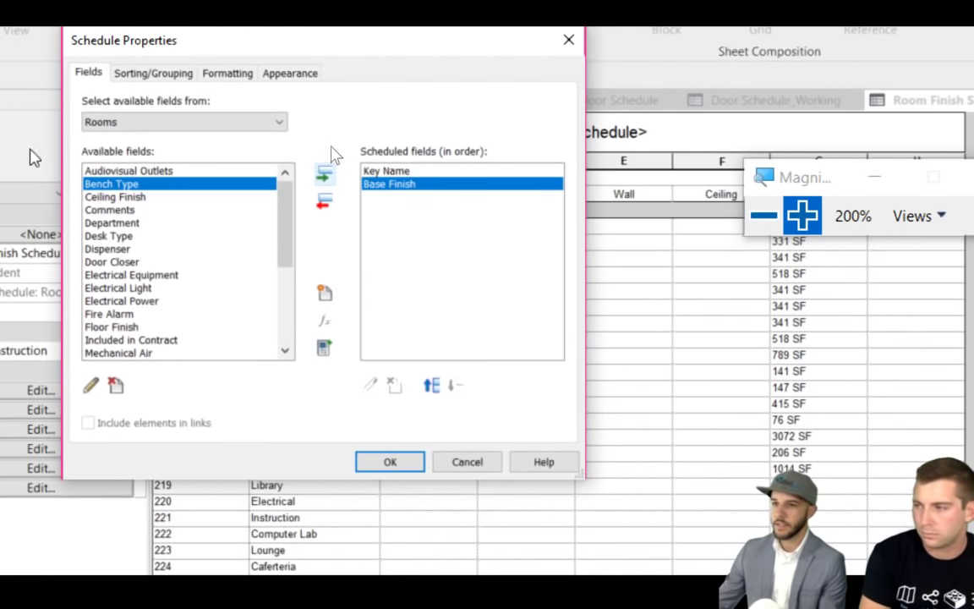
pyautogui.click(101, 195)
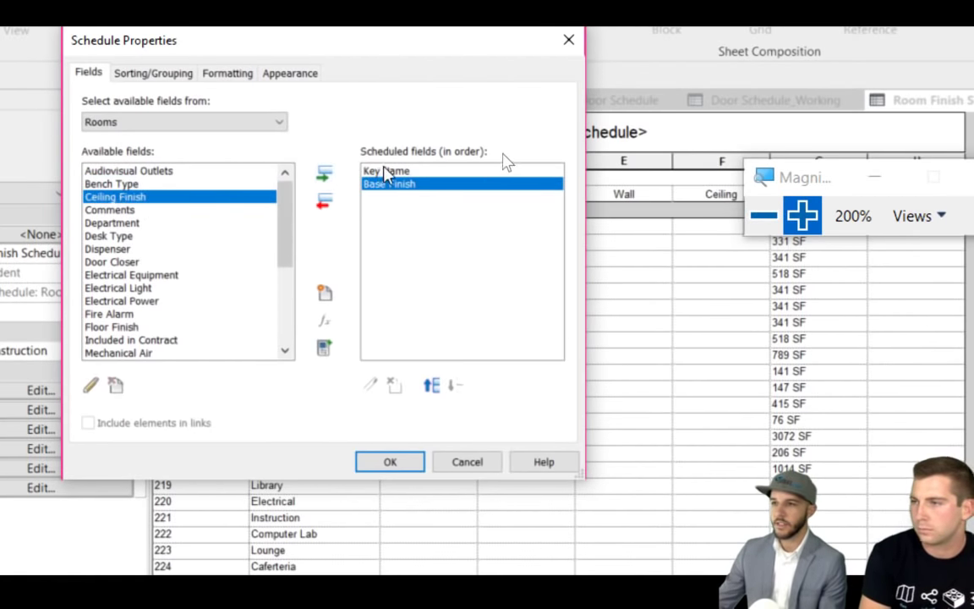
pyautogui.click(324, 173)
# Add Wall Finish as the last field and create the key schedule
pyautogui.scroll(-4, 146, 303)
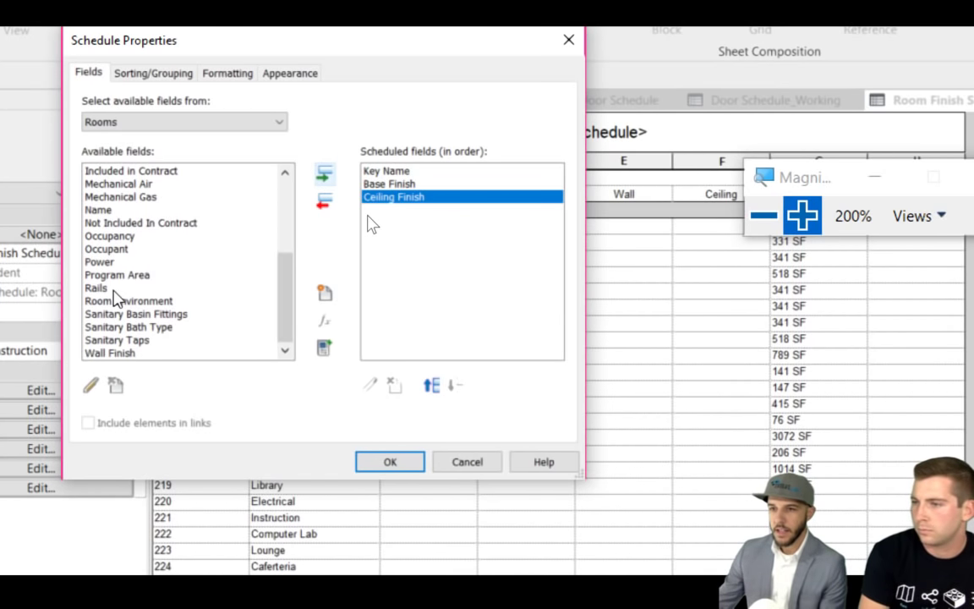
pyautogui.click(112, 352)
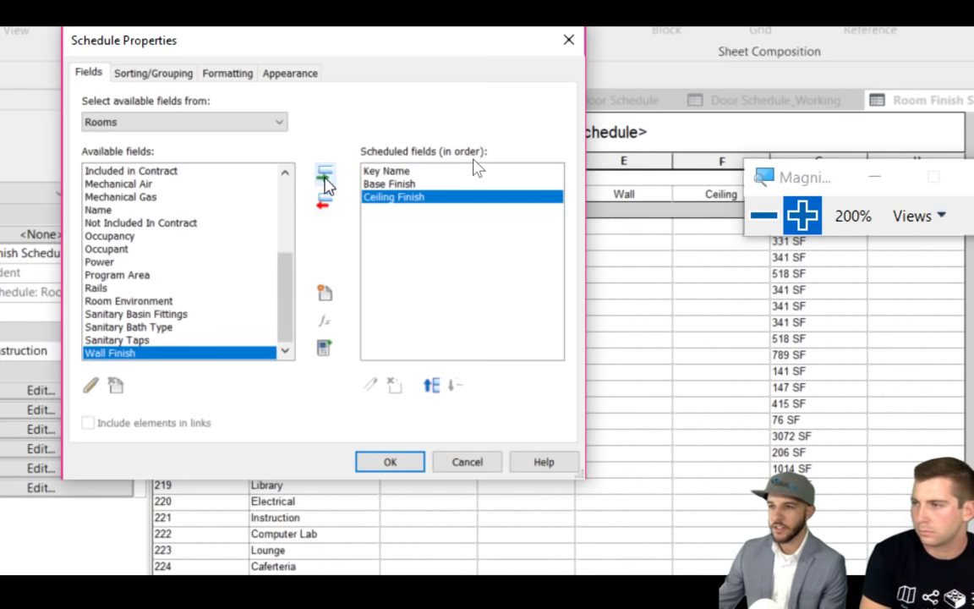
pyautogui.click(324, 173)
pyautogui.scroll(4, 142, 294)
pyautogui.scroll(-1, 124, 211)
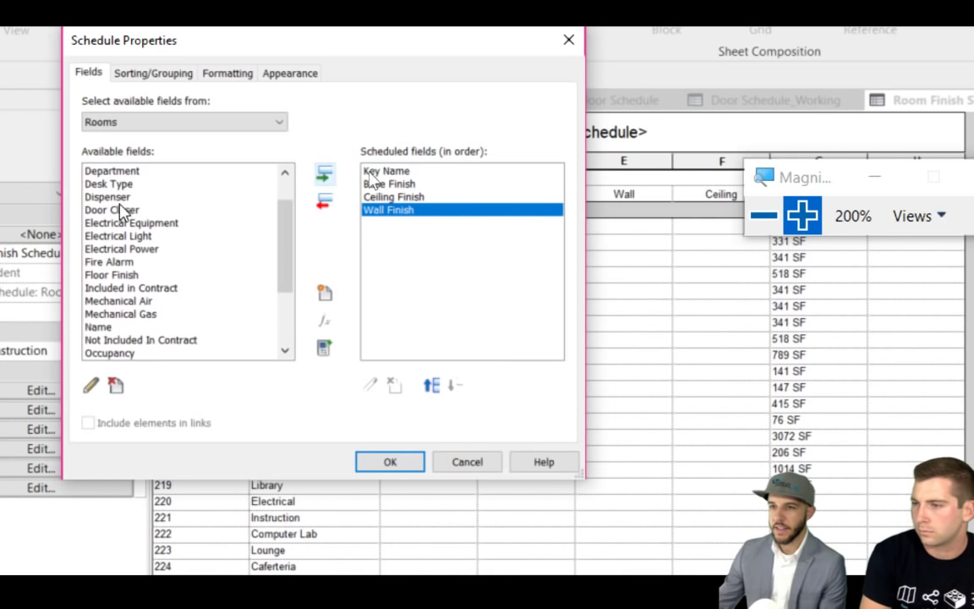
pyautogui.scroll(1, 125, 209)
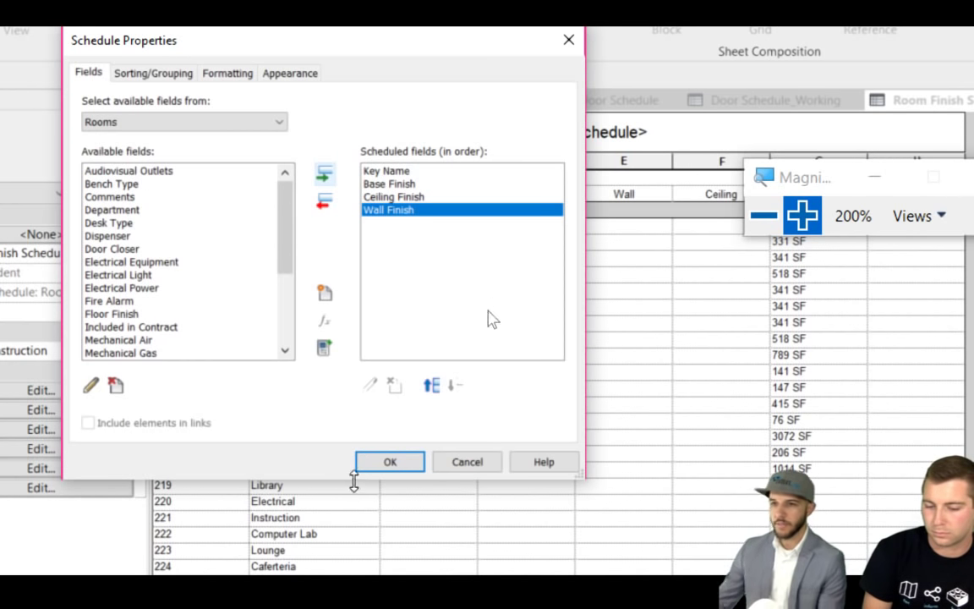
pyautogui.click(414, 467)
pyautogui.click(766, 221)
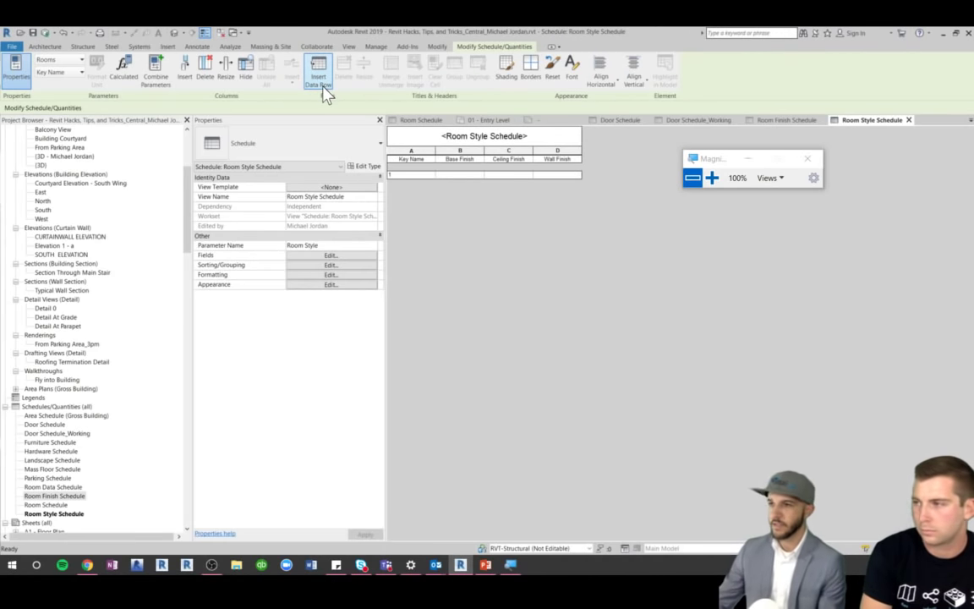
# Insert key rows and name them Office, Conference Room and Common
pyautogui.click(320, 80)
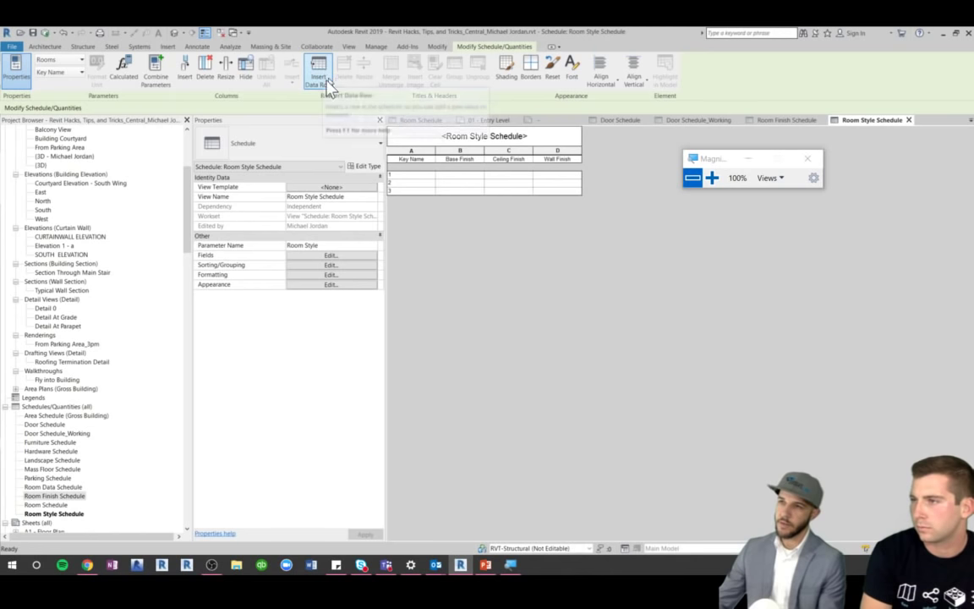
pyautogui.click(402, 177)
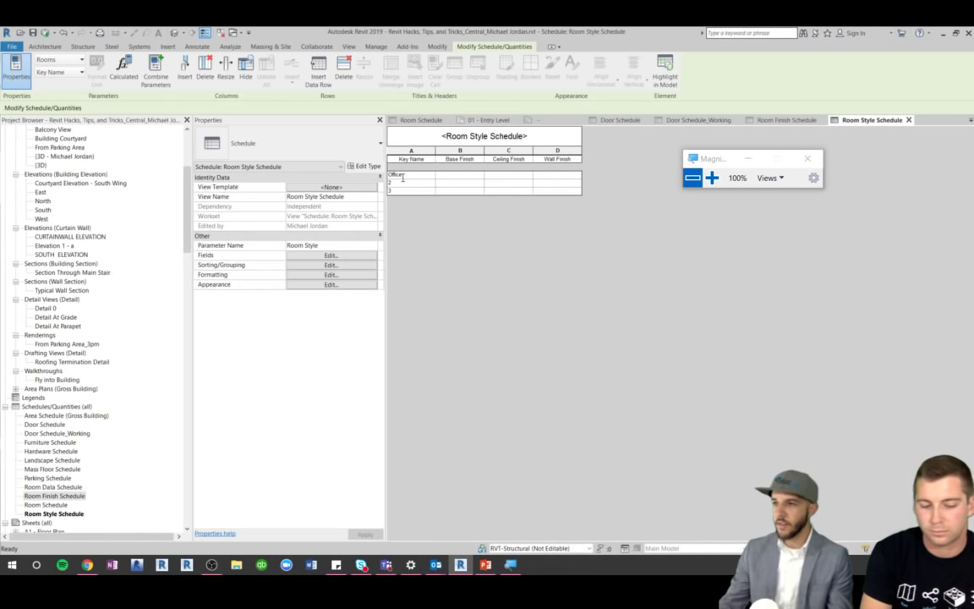
pyautogui.click(408, 181)
pyautogui.click(415, 176)
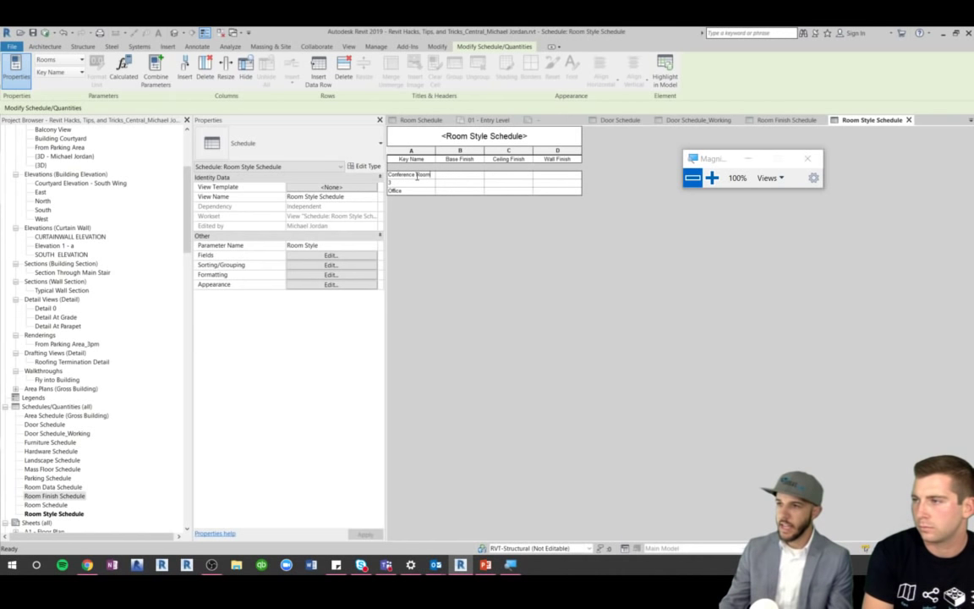
pyautogui.click(409, 183)
pyautogui.click(413, 175)
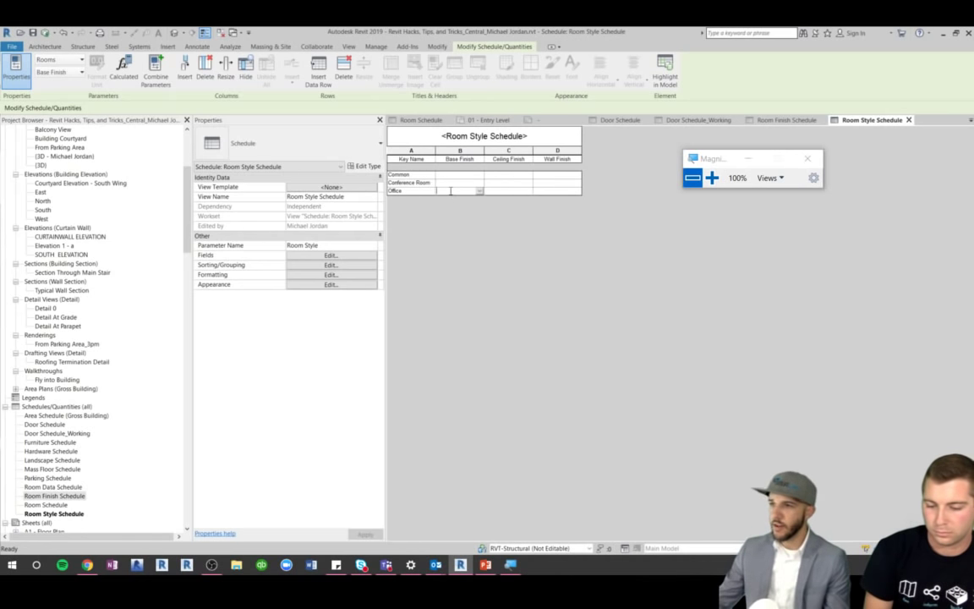
# Fill the Office row finishes: base B-1, ceiling 2X2 White, wall PT-1
pyautogui.write('b')
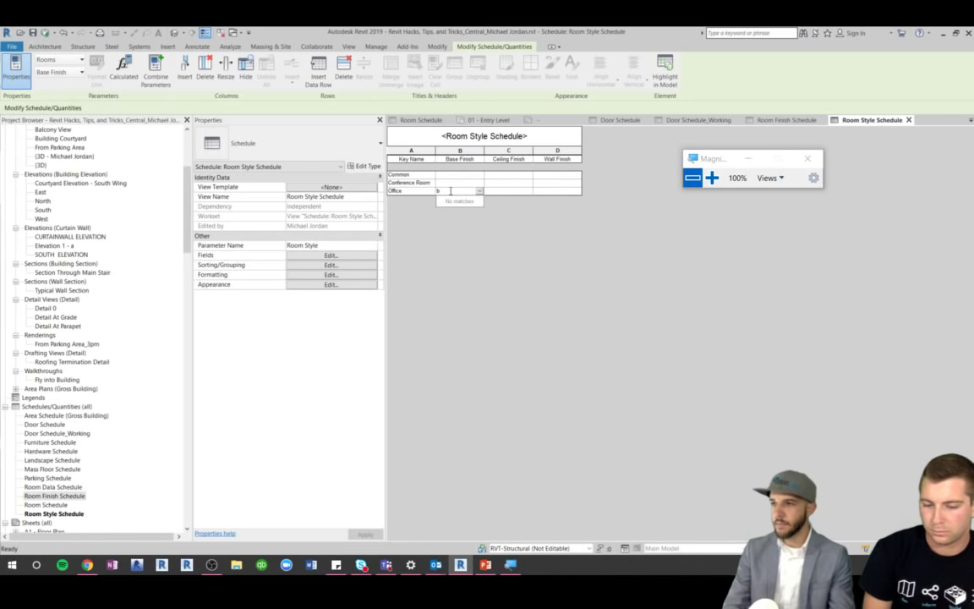
pyautogui.press('BackSpace')
pyautogui.write('B-1')
pyautogui.click(451, 191)
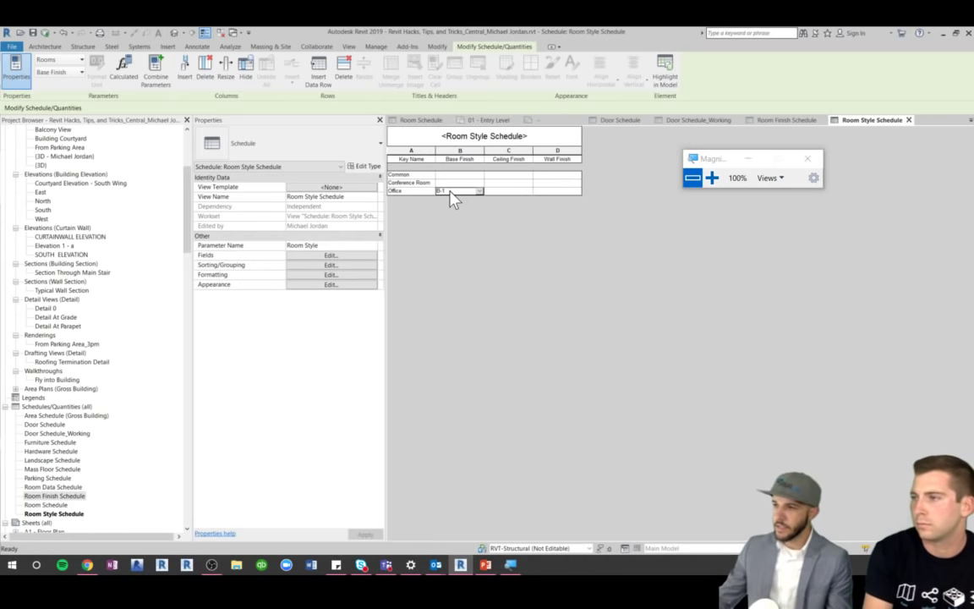
pyautogui.click(503, 192)
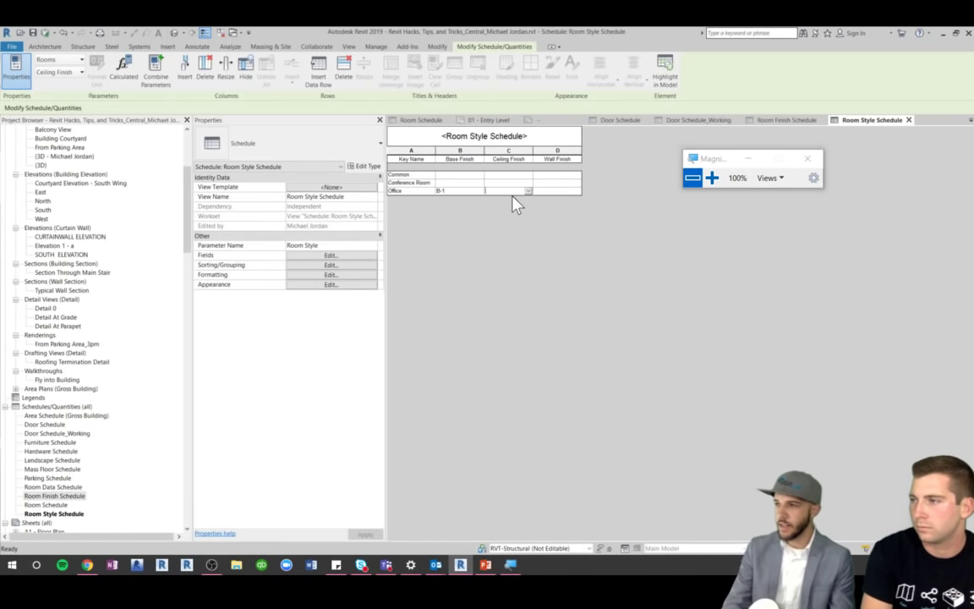
pyautogui.write('2X2')
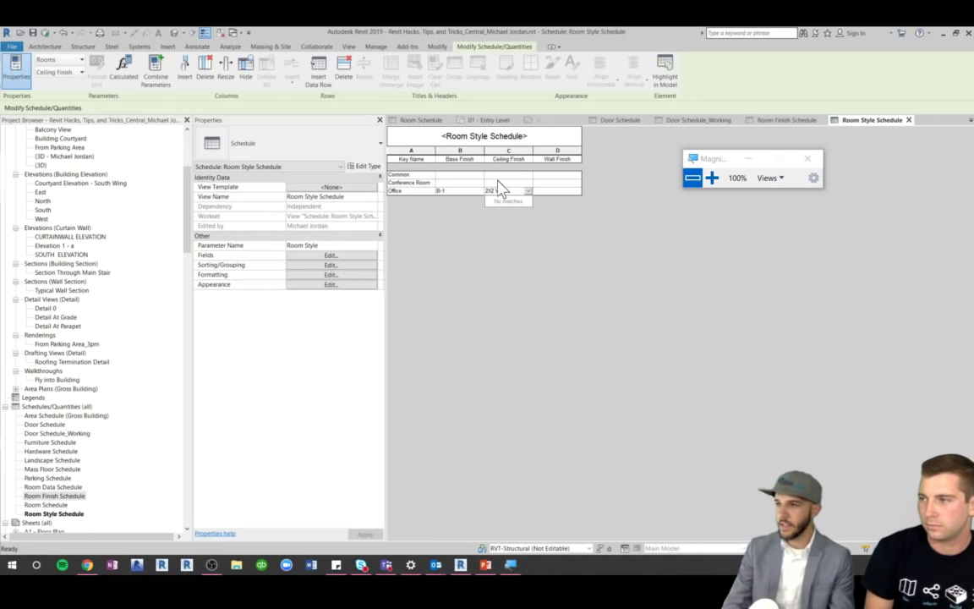
pyautogui.write(' White')
pyautogui.click(549, 192)
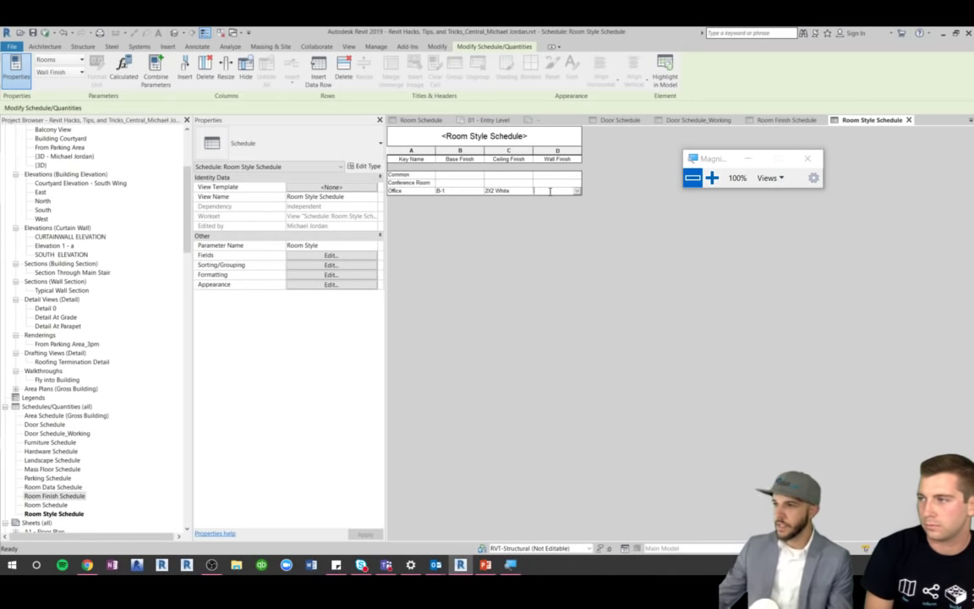
pyautogui.write('PT-1')
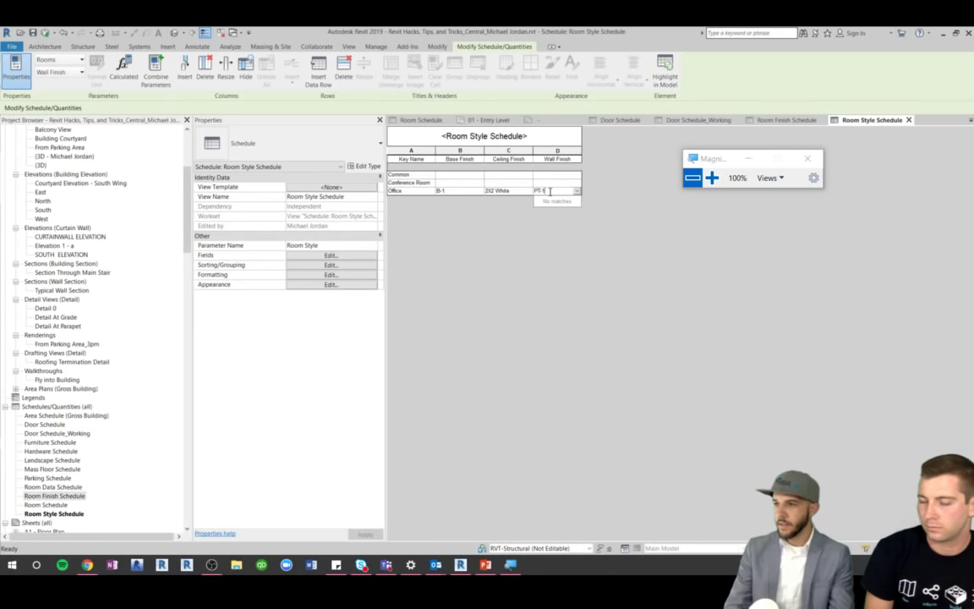
pyautogui.click(466, 184)
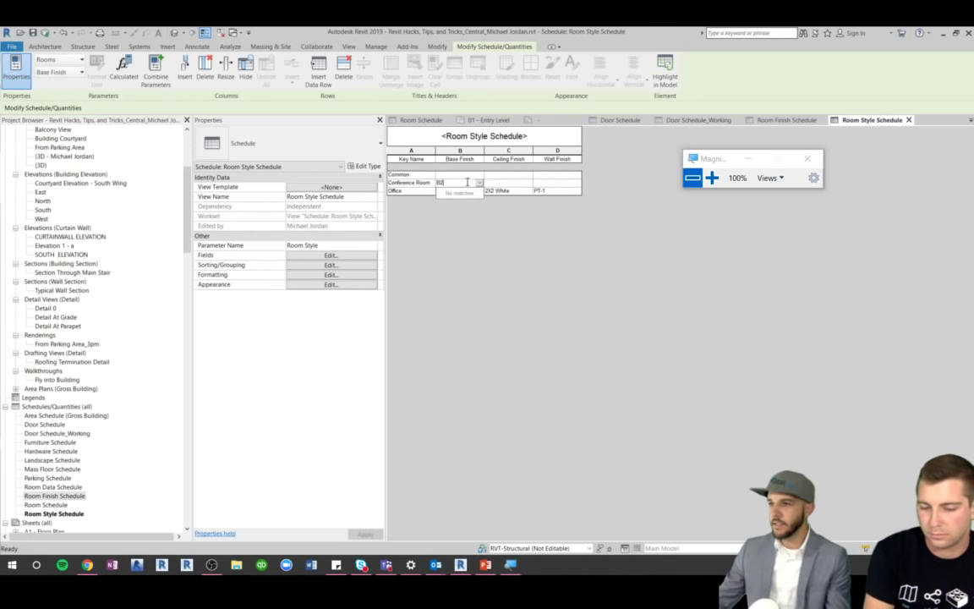
# Set the Common base finish to B3 and the Conference Room base finish to B2
pyautogui.click(465, 174)
pyautogui.write('G')
pyautogui.press('BackSpace')
pyautogui.write('B3')
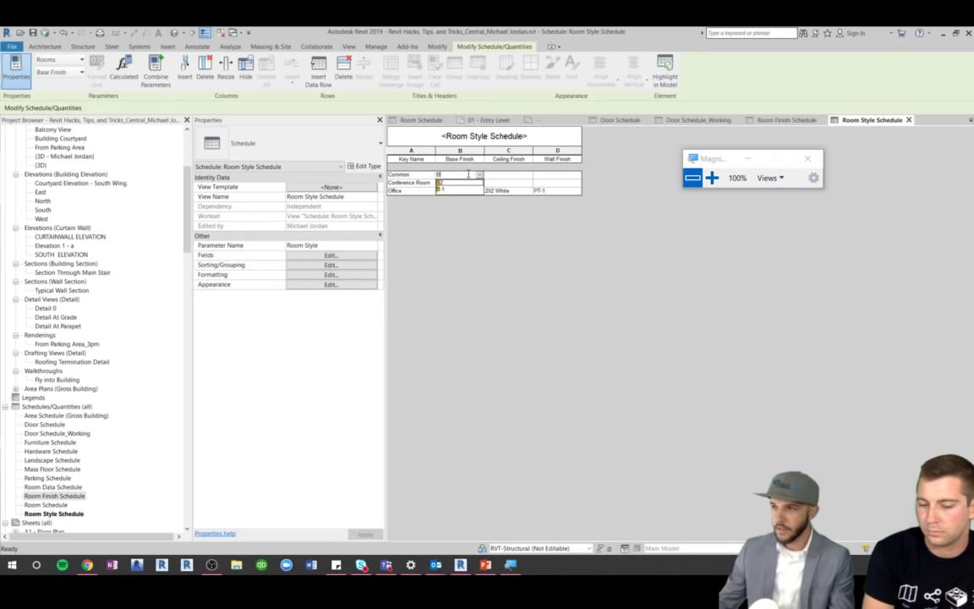
pyautogui.click(466, 182)
pyautogui.write('B2')
# Set the Conference Room ceiling to 2X4 and correct the Office ceiling to 2X2 WHITE
pyautogui.click(507, 183)
pyautogui.write('2X4 WHITE')
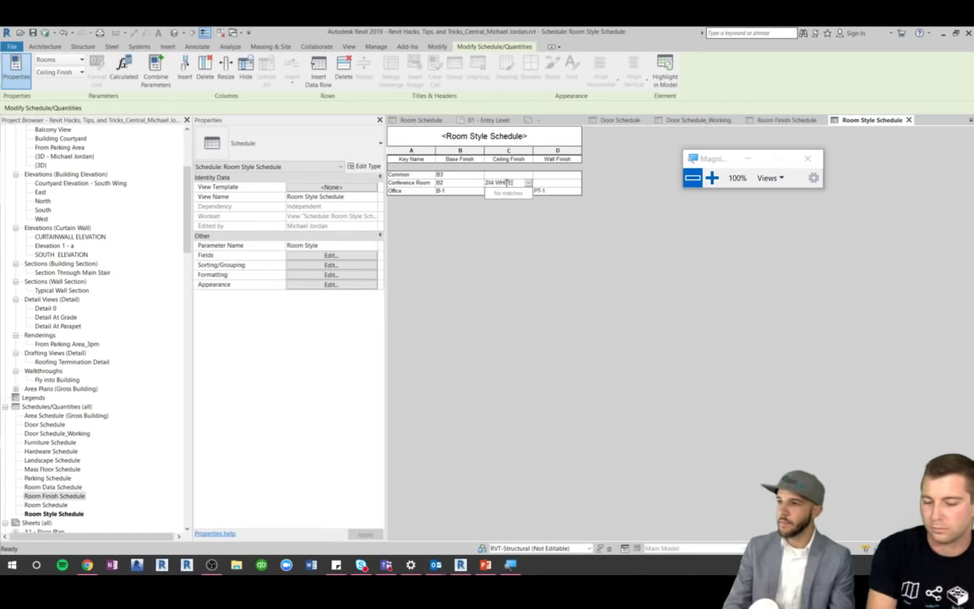
pyautogui.click(509, 191)
pyautogui.doubleClick(509, 191)
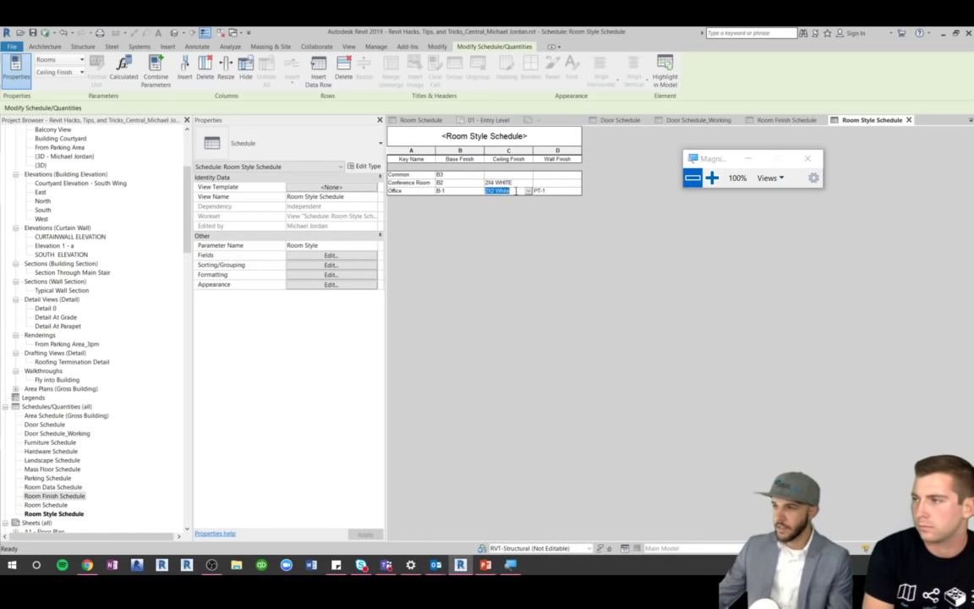
pyautogui.write('W')
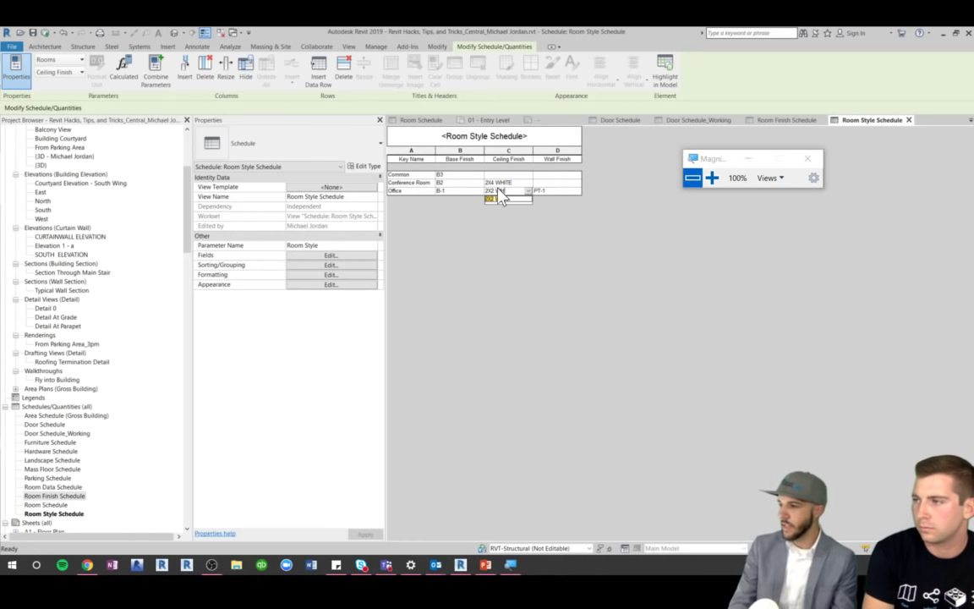
pyautogui.click(496, 199)
# Give Common ceiling GYP and wall PT-2, and Conference Room wall PT-3
pyautogui.click(505, 174)
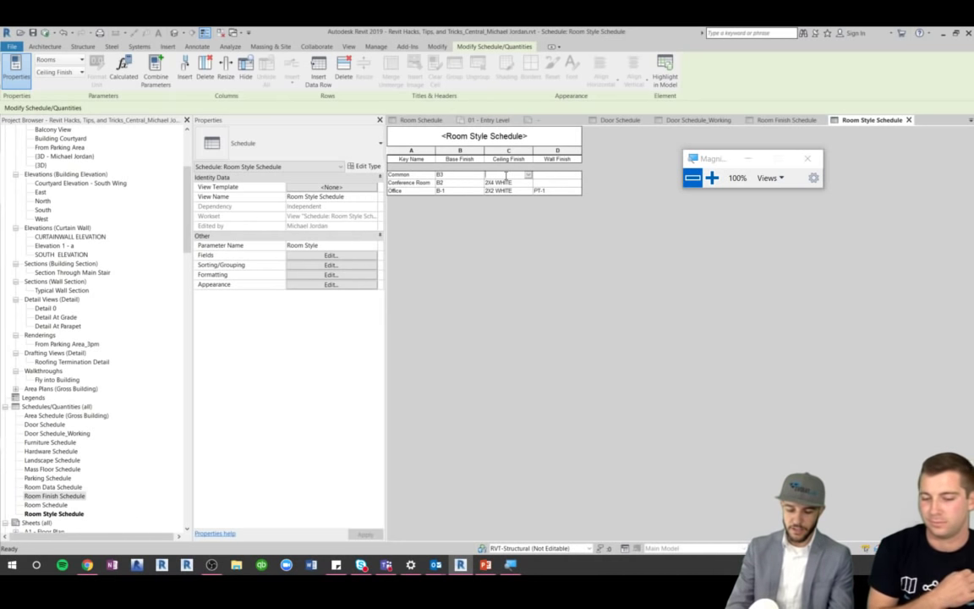
pyautogui.write('GYP')
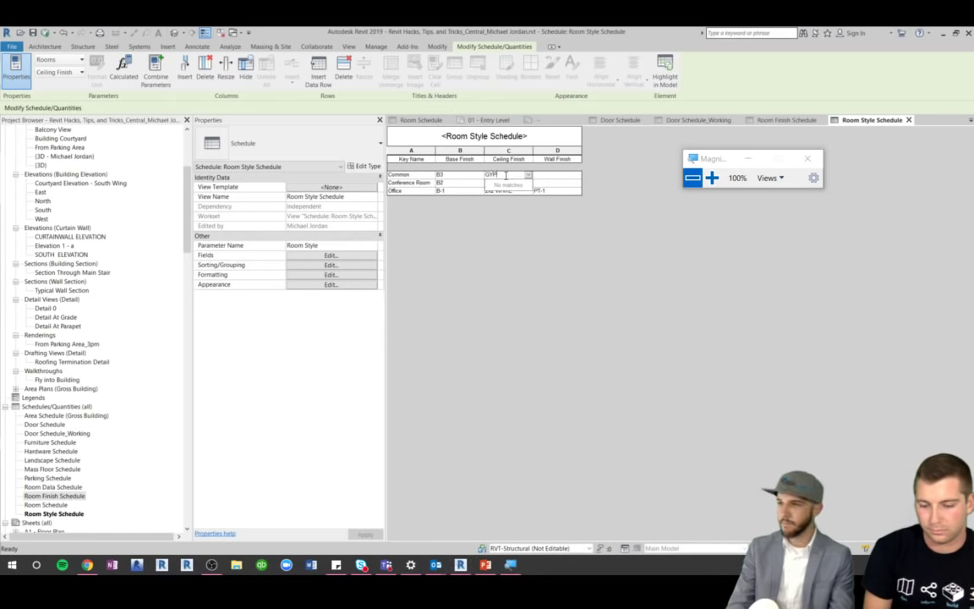
pyautogui.click(547, 175)
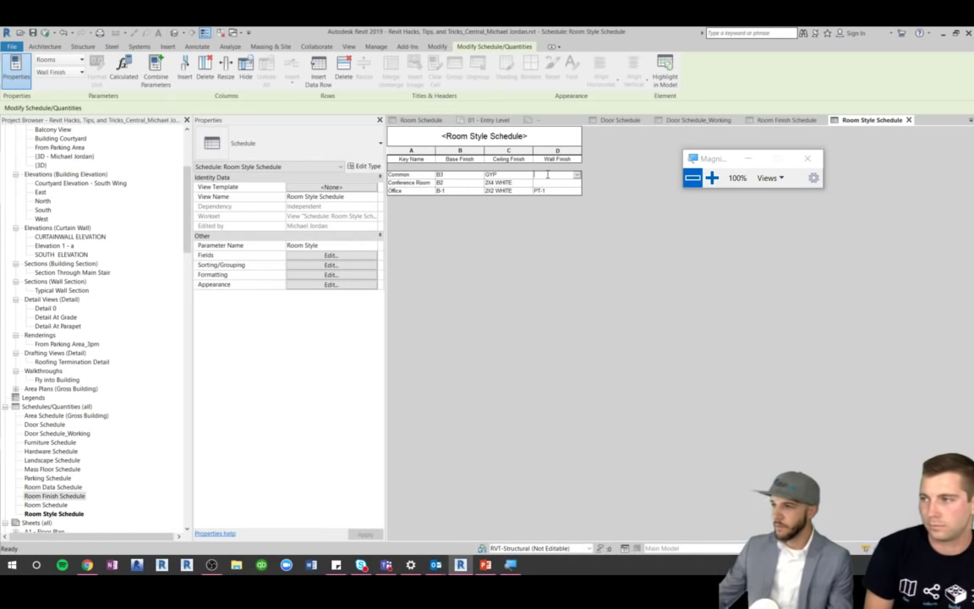
pyautogui.write('2')
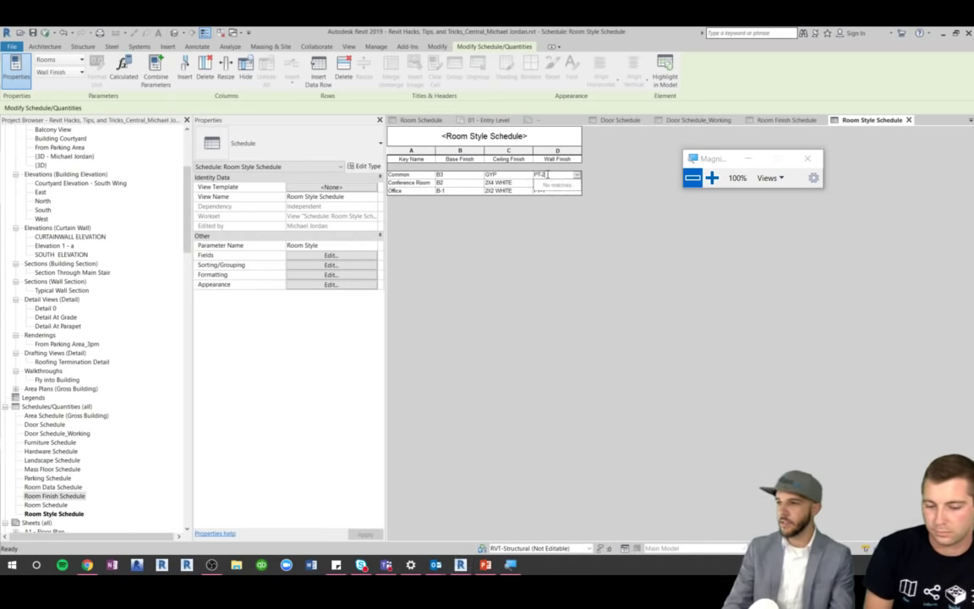
pyautogui.click(544, 183)
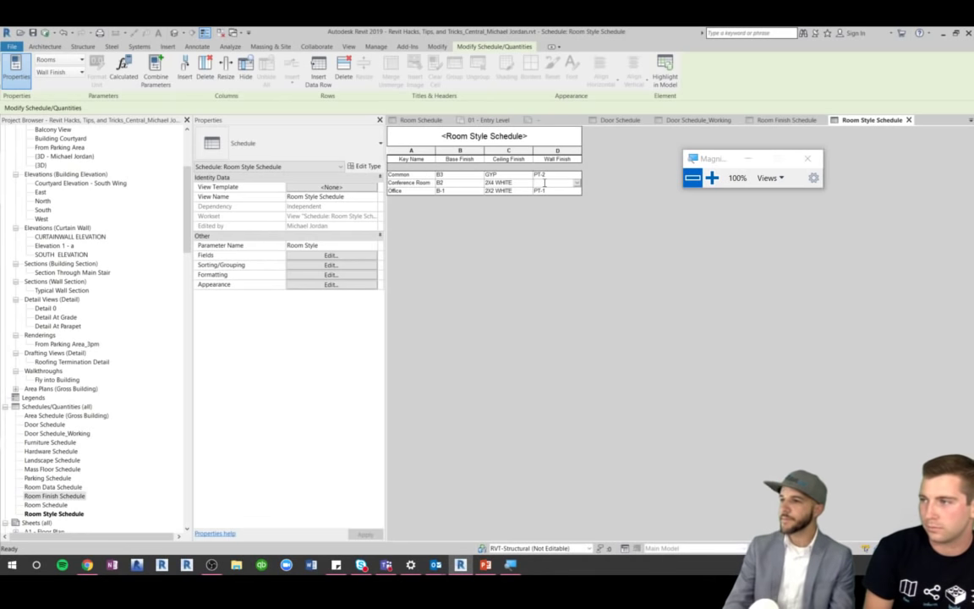
pyautogui.write('PT-3')
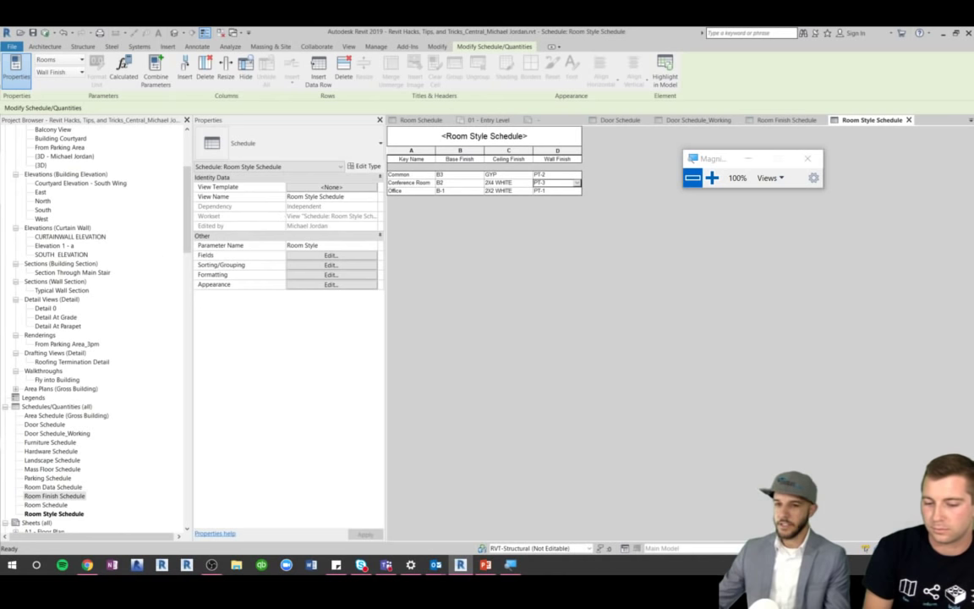
# Open the Room Finish Schedule and look at its Fields settings, closing without changes
pyautogui.click(55, 496)
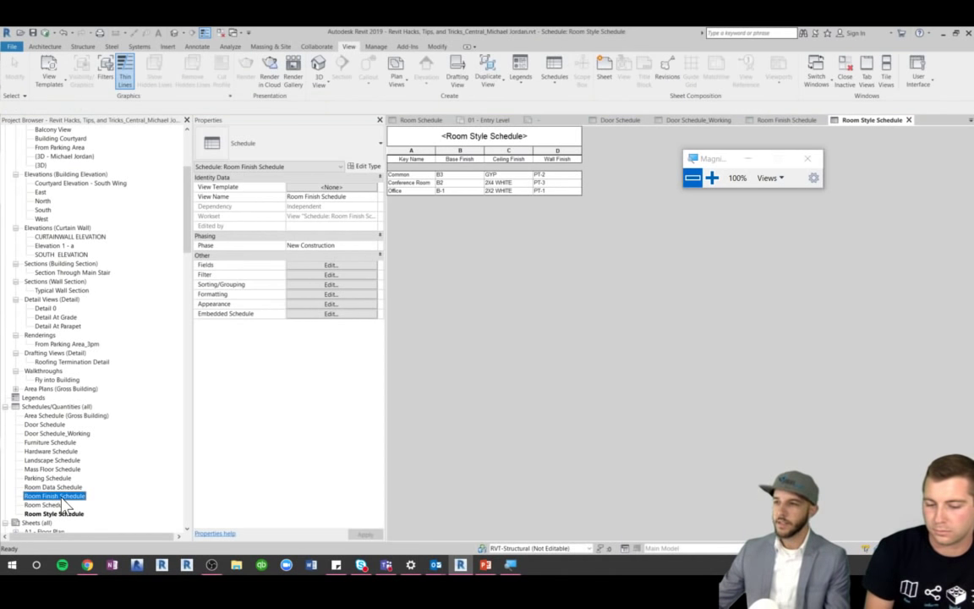
pyautogui.doubleClick(59, 497)
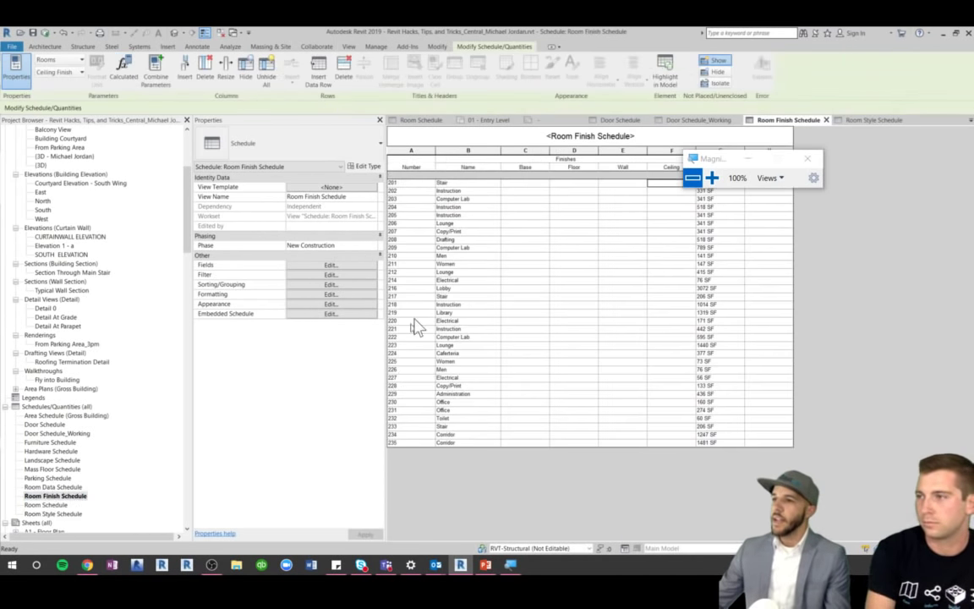
pyautogui.click(343, 269)
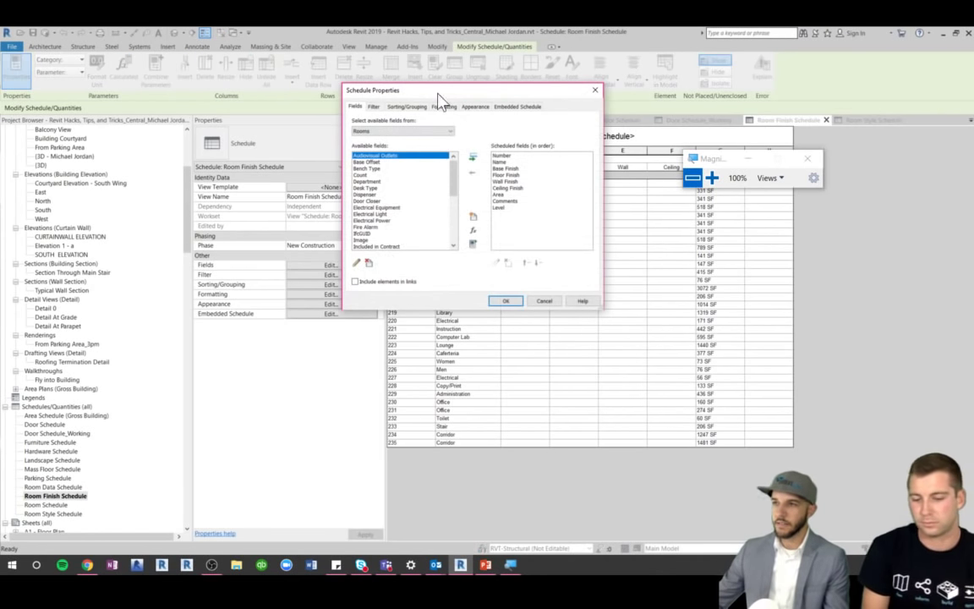
pyautogui.moveTo(433, 97); pyautogui.dragTo(513, 228)
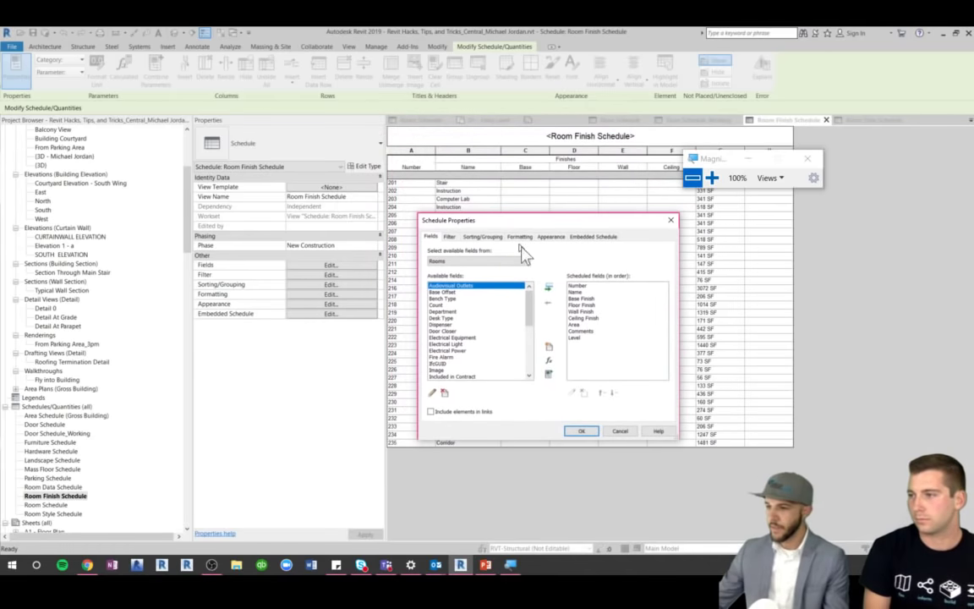
pyautogui.click(711, 177)
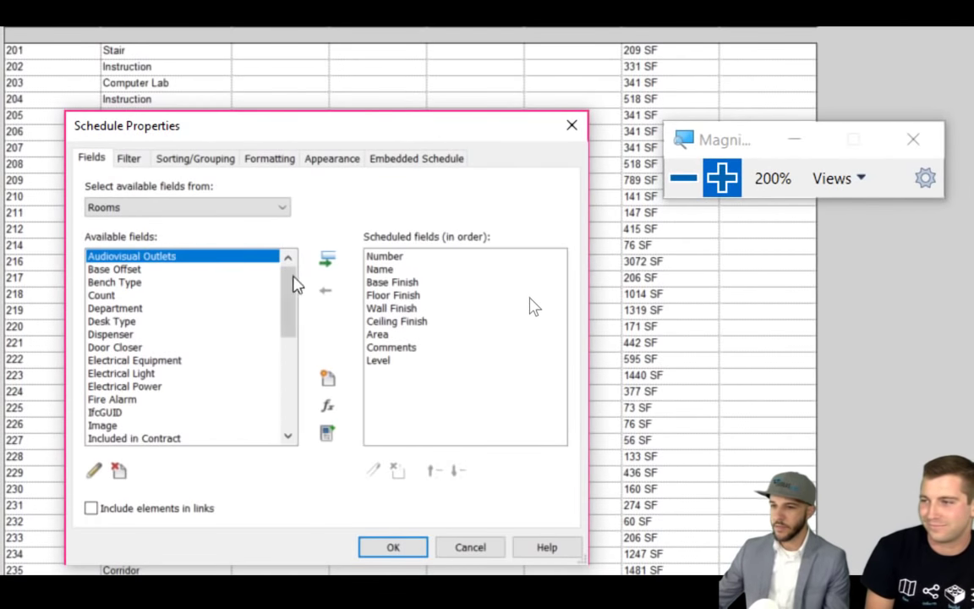
pyautogui.moveTo(285, 304); pyautogui.dragTo(288, 396)
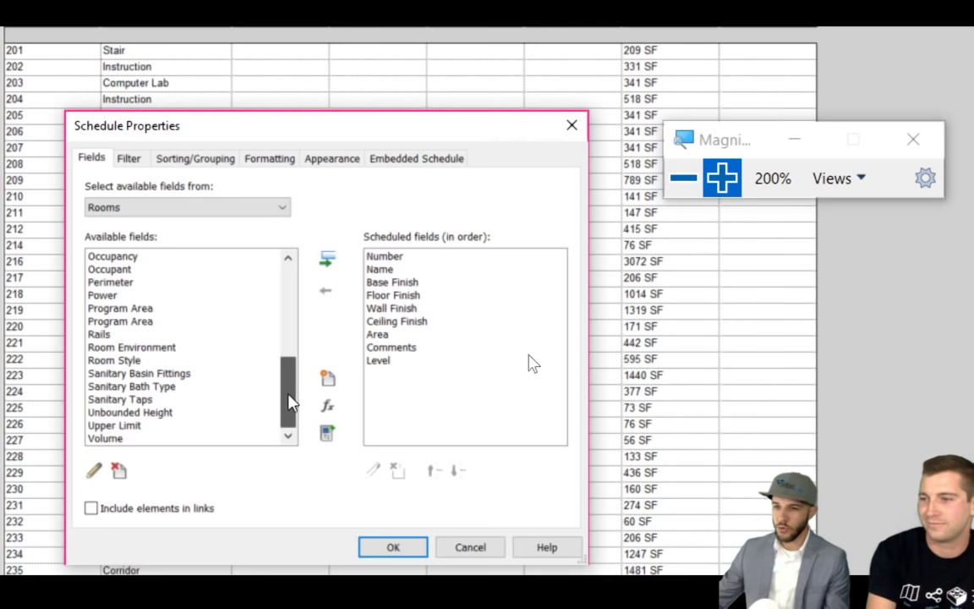
pyautogui.click(100, 347)
pyautogui.click(105, 360)
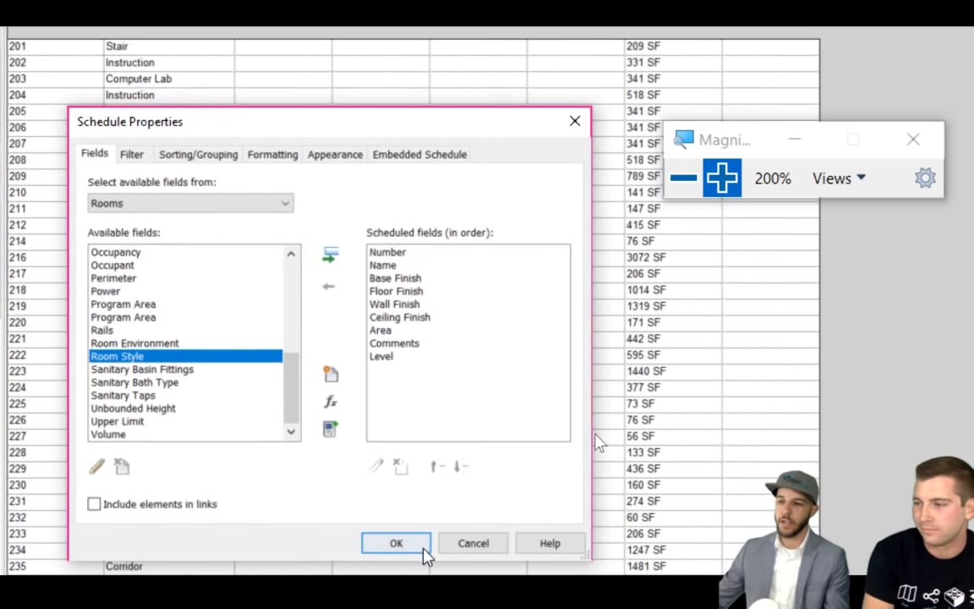
pyautogui.click(396, 544)
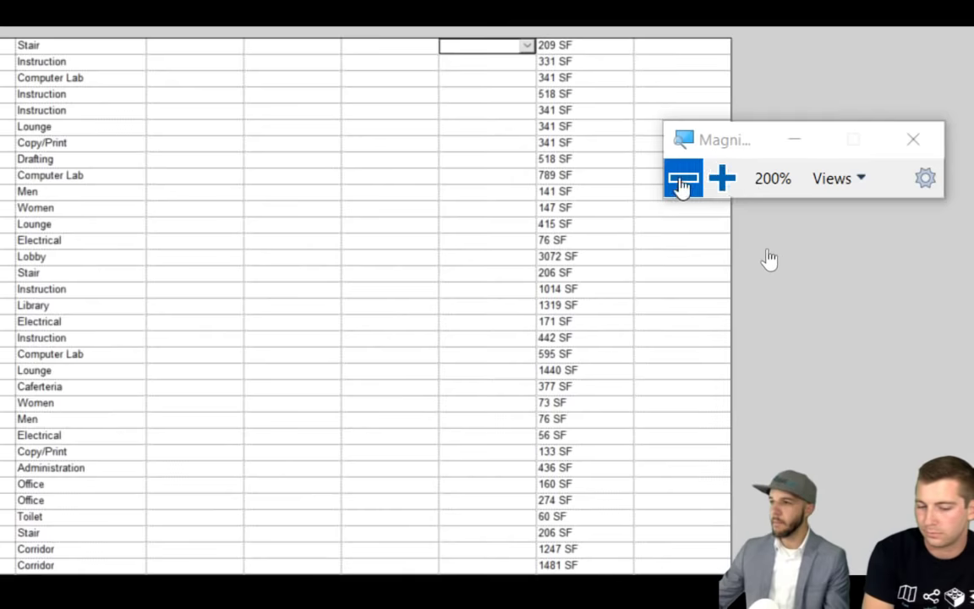
# Add the Room Style field and move the other fields below it so it comes first
pyautogui.click(682, 181)
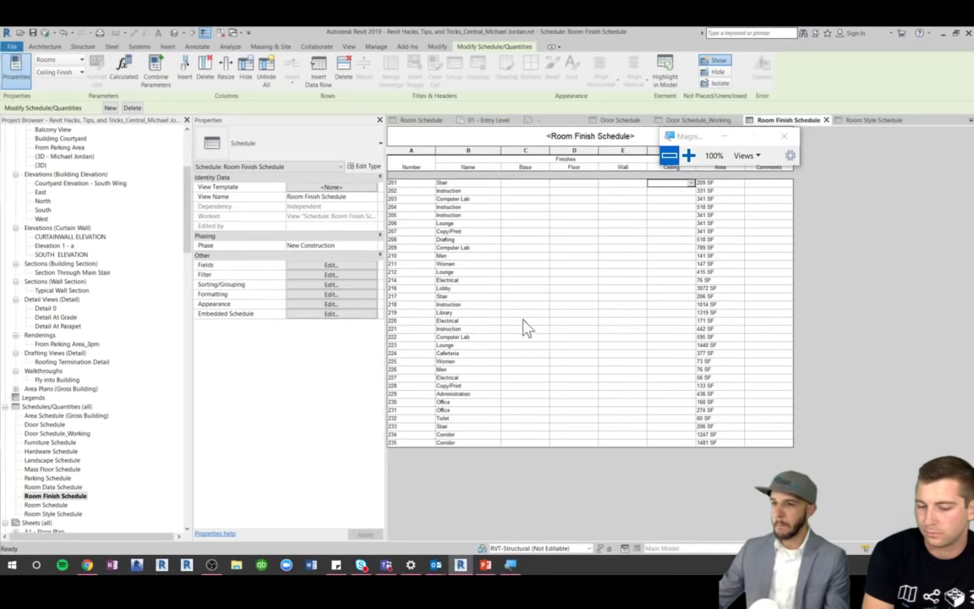
pyautogui.click(372, 264)
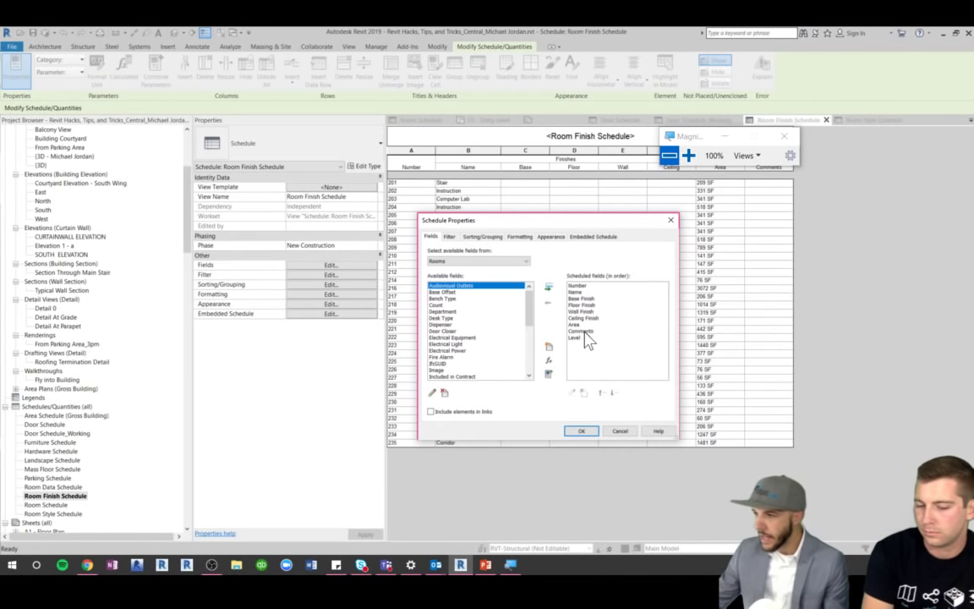
pyautogui.moveTo(530, 304); pyautogui.dragTo(532, 364)
pyautogui.click(443, 351)
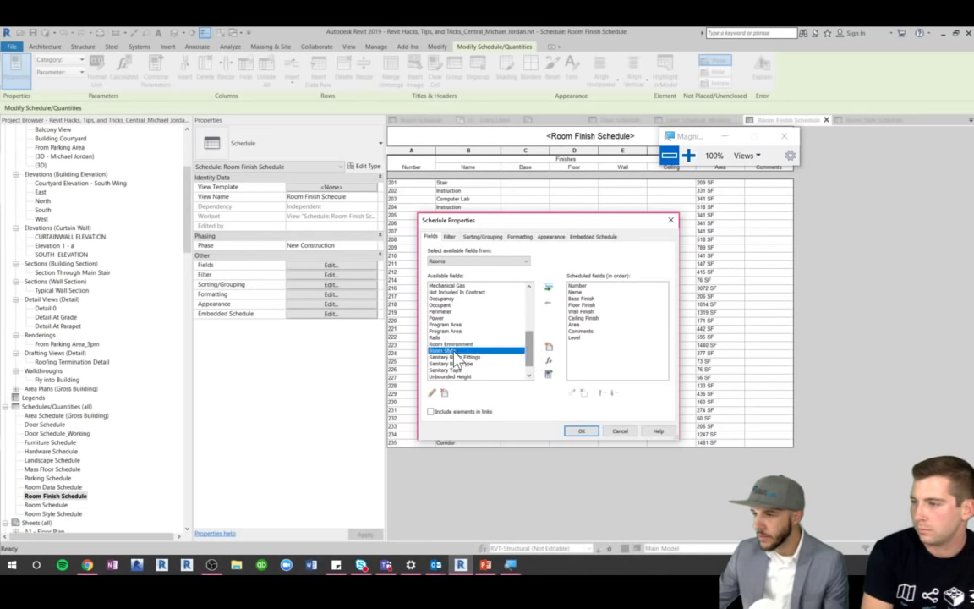
pyautogui.click(548, 288)
pyautogui.click(577, 286)
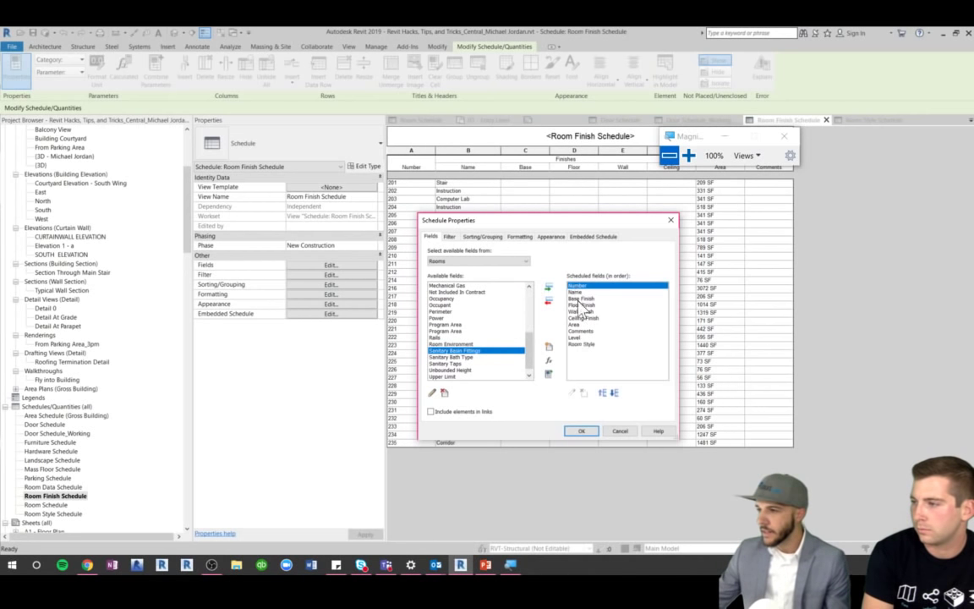
pyautogui.keyDown('shift'); pyautogui.click(582, 344); pyautogui.keyUp('shift')
pyautogui.keyDown('ctrl'); pyautogui.click(582, 344); pyautogui.keyUp('ctrl')
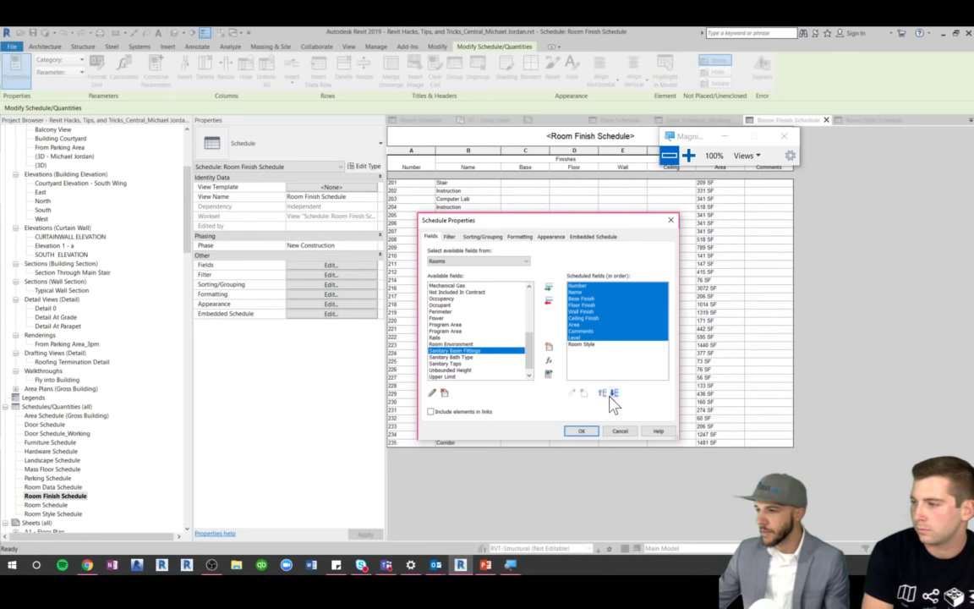
pyautogui.click(615, 395)
pyautogui.click(582, 431)
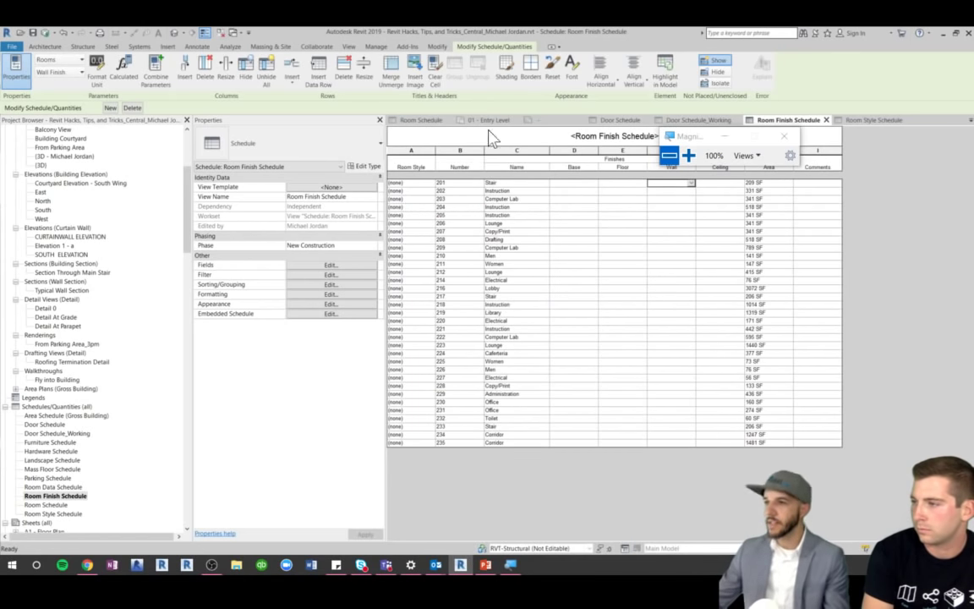
pyautogui.click(349, 45)
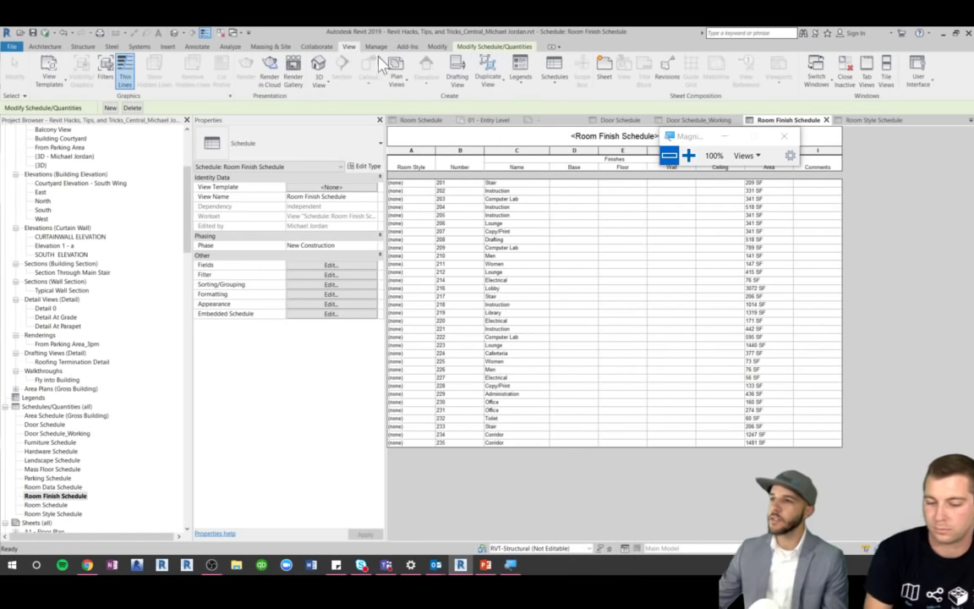
pyautogui.click(546, 79)
# Start a Rooms key schedule with key name 'dANN', then cancel the New Schedule dialog
pyautogui.click(569, 99)
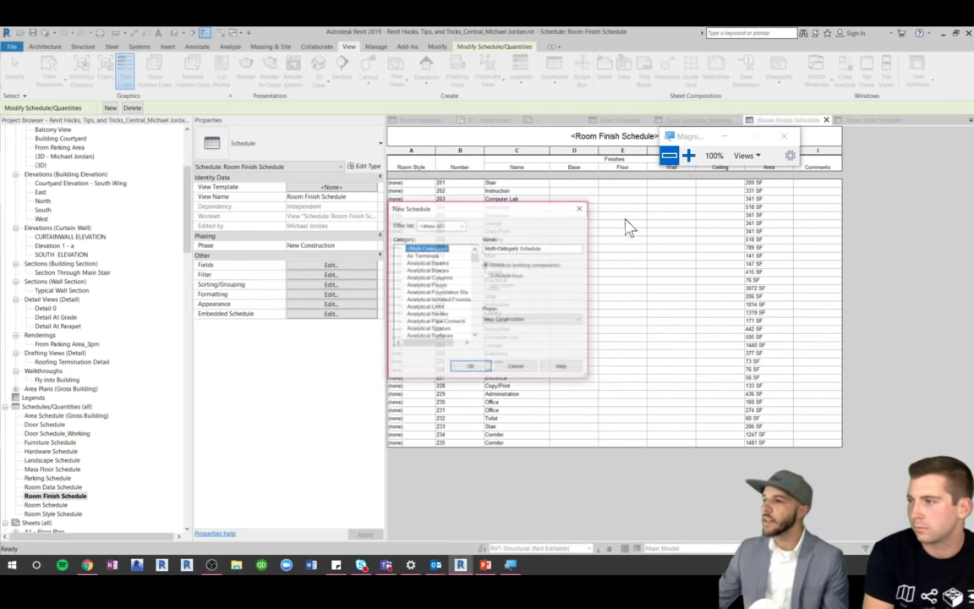
pyautogui.scroll(-15, 472, 279)
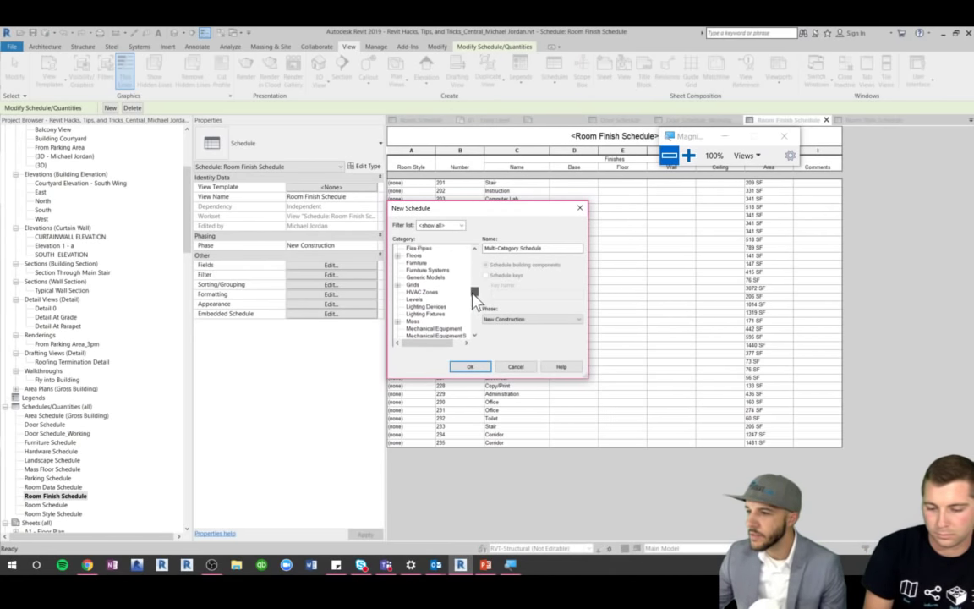
pyautogui.scroll(-8, 472, 296)
pyautogui.scroll(-1, 461, 314)
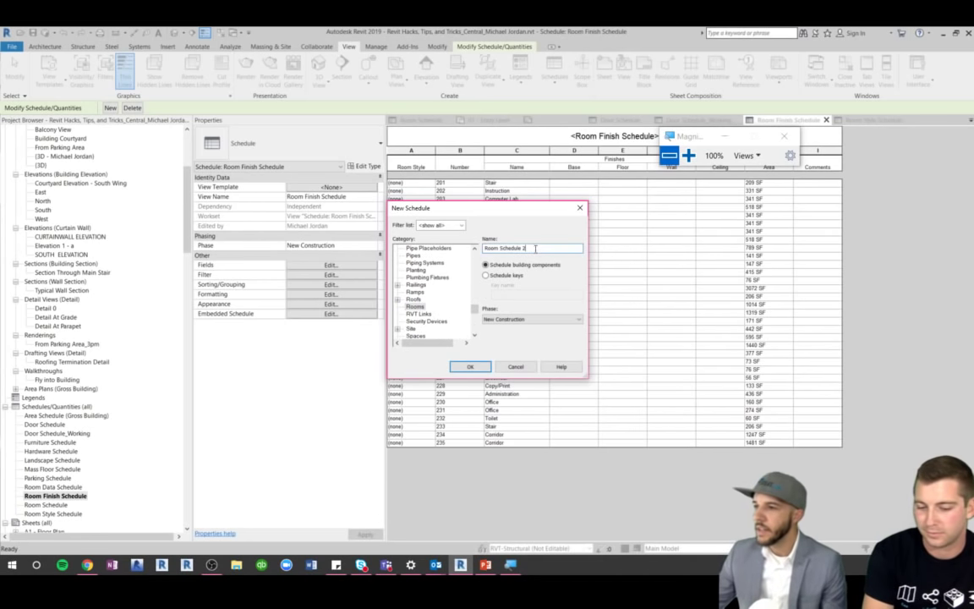
pyautogui.click(493, 276)
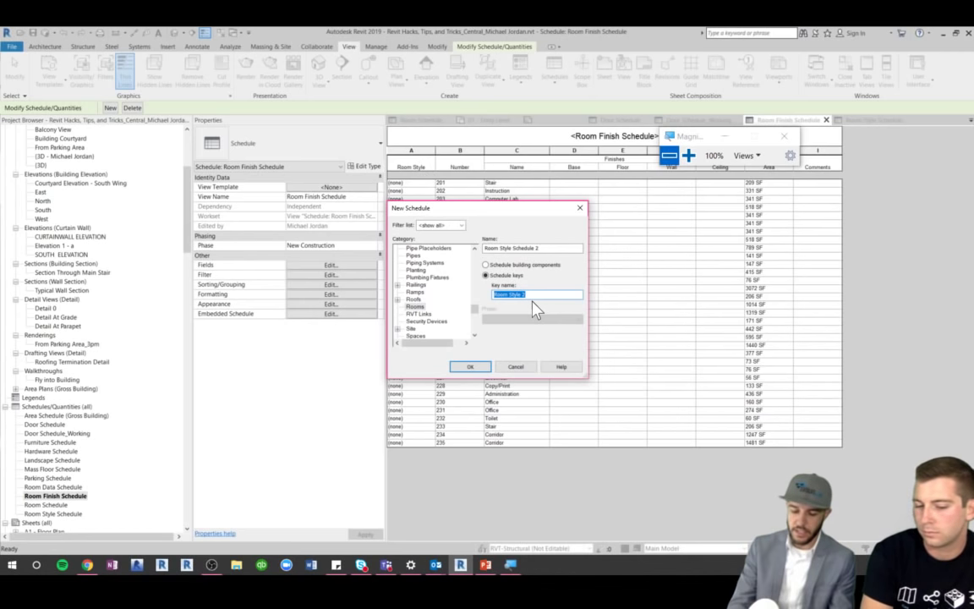
pyautogui.write('dANN')
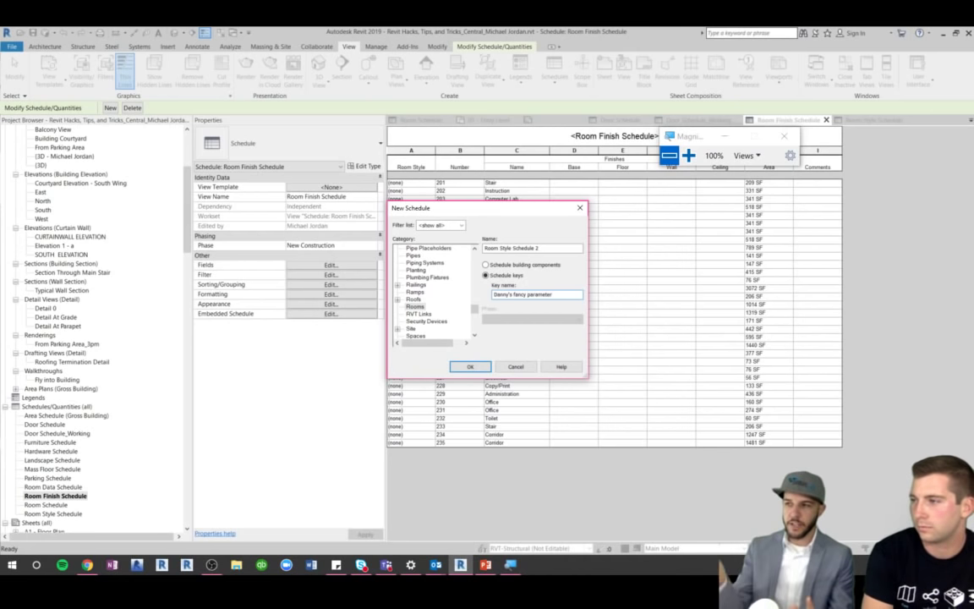
pyautogui.click(523, 368)
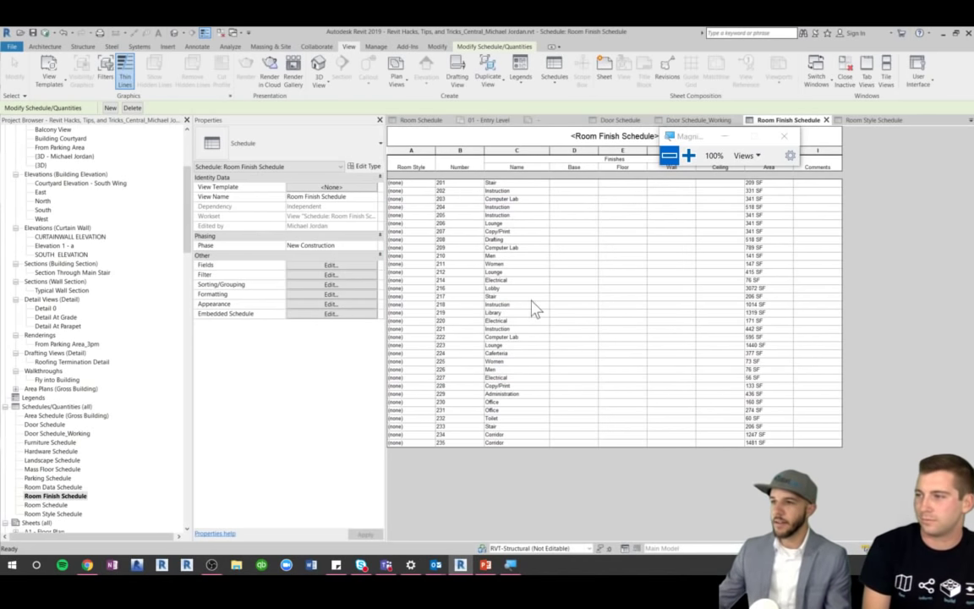
# Set room 201's Room Style to Common and room 202's to Conference Room
pyautogui.click(406, 193)
pyautogui.click(411, 183)
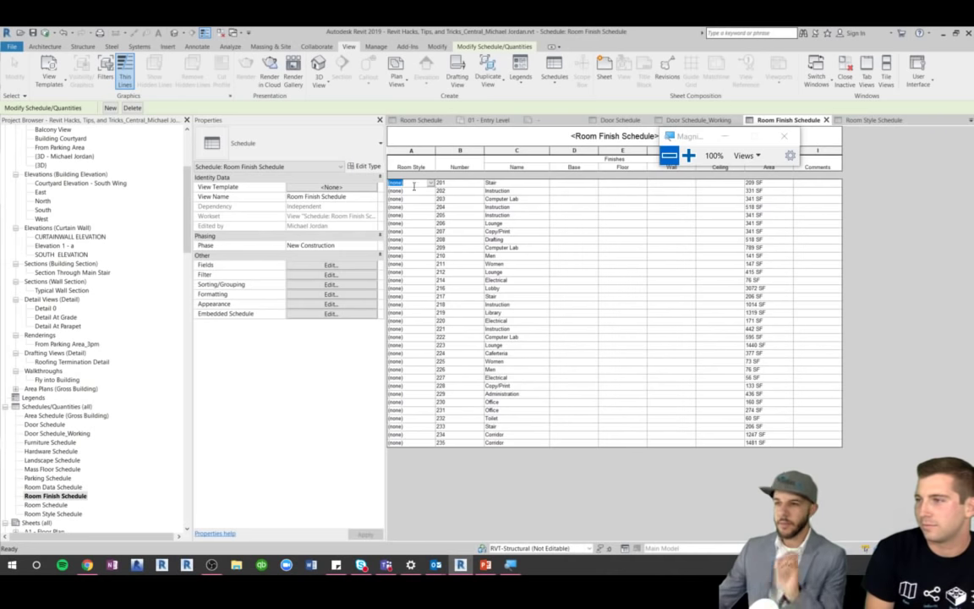
pyautogui.click(430, 184)
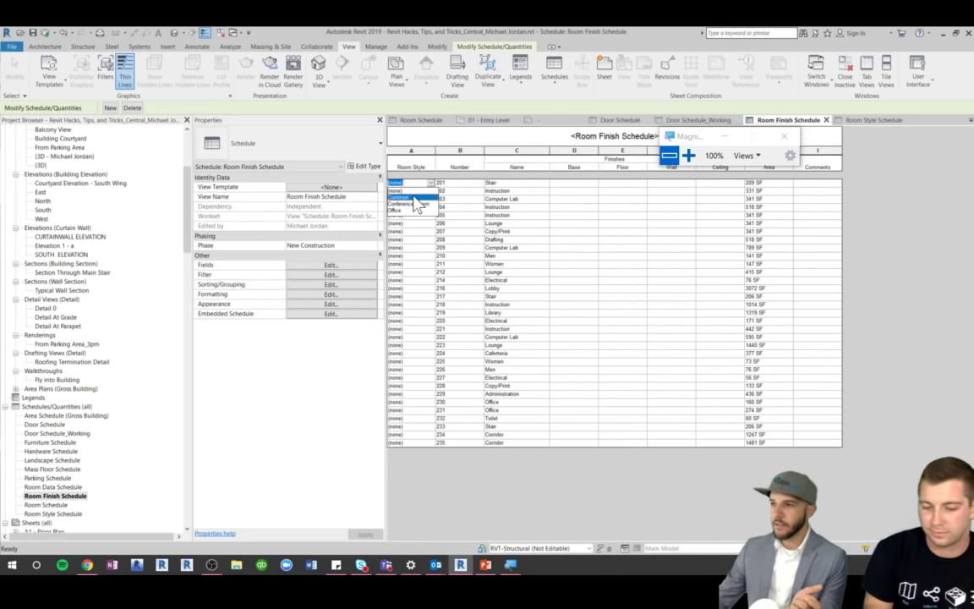
pyautogui.click(415, 197)
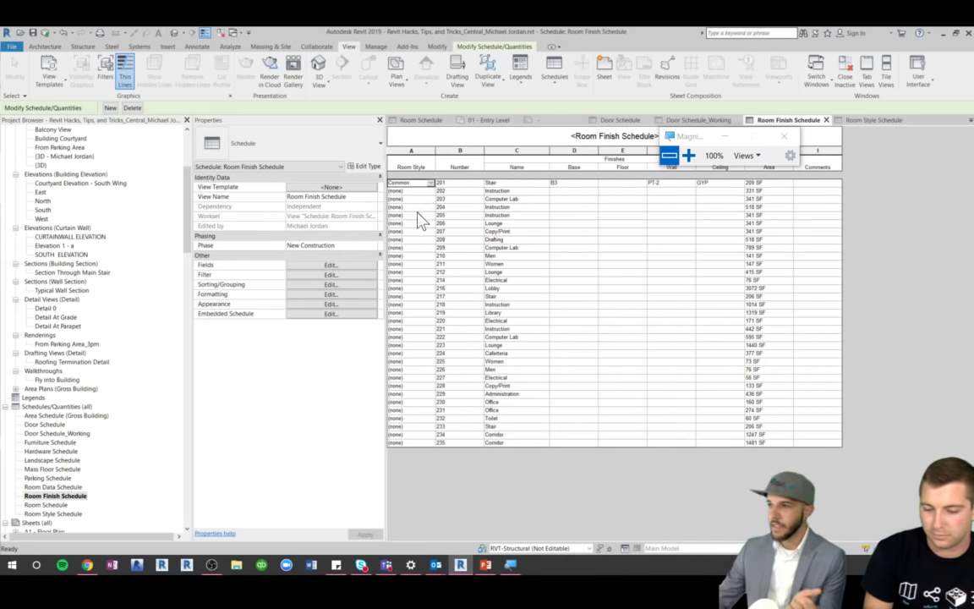
pyautogui.click(423, 191)
pyautogui.click(431, 192)
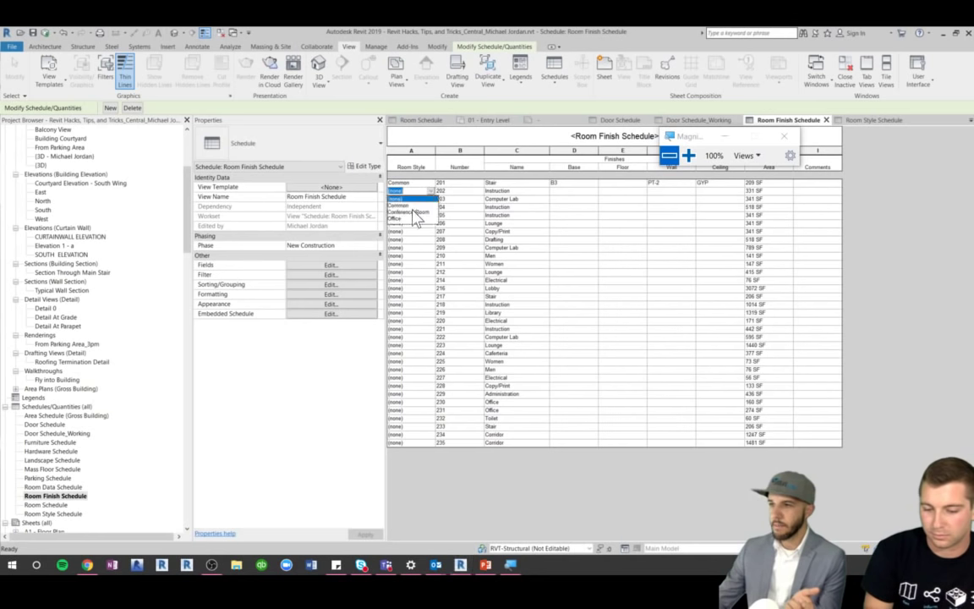
pyautogui.click(414, 211)
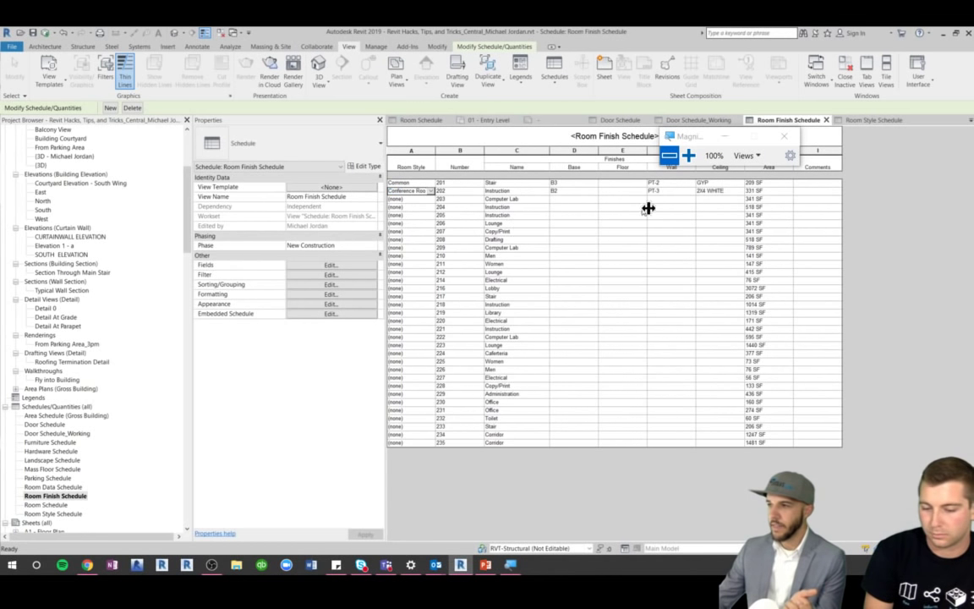
# Set room 203 to Office and rooms 204 and 205 to Conference Room
pyautogui.click(423, 199)
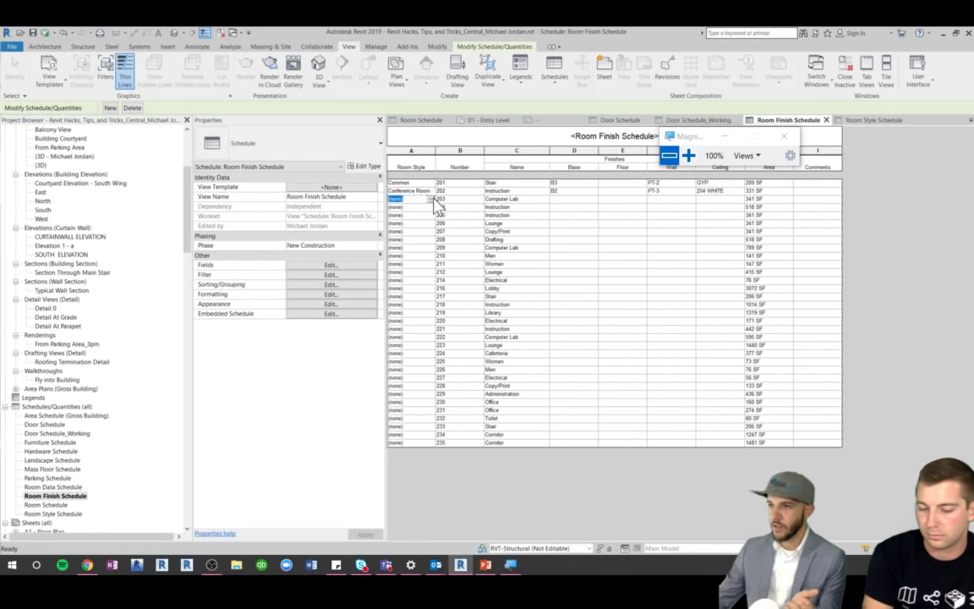
pyautogui.click(432, 199)
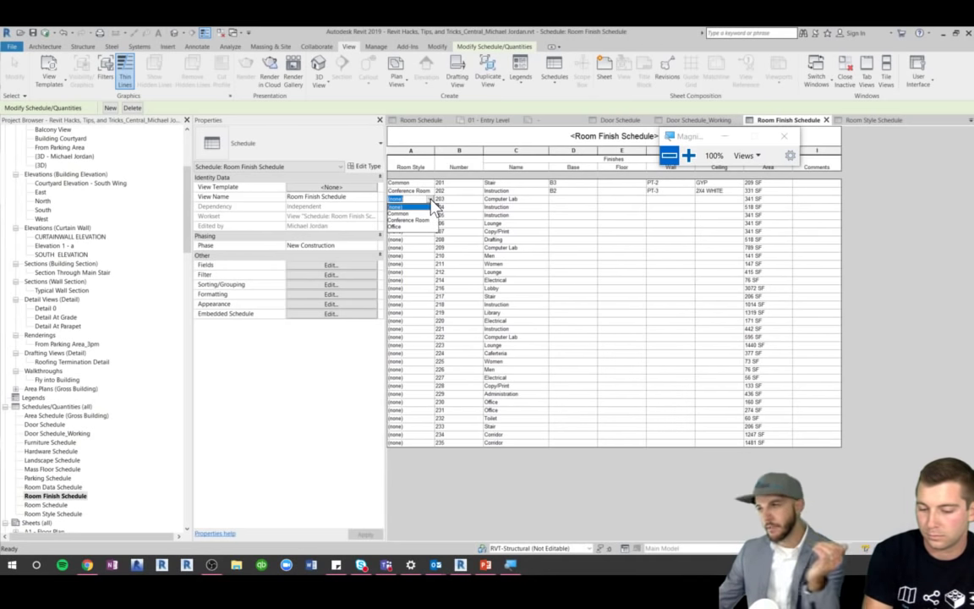
pyautogui.click(407, 226)
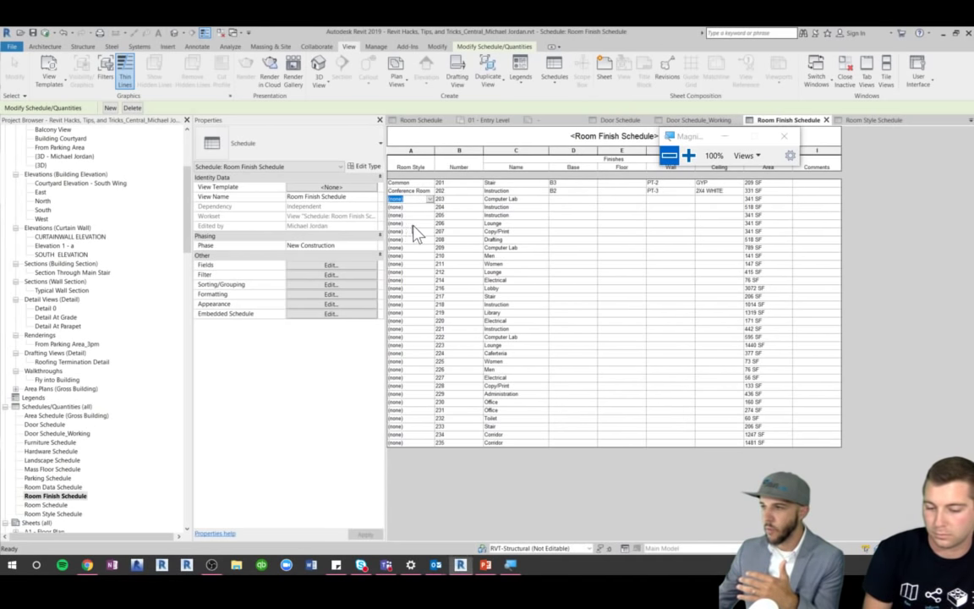
pyautogui.click(420, 207)
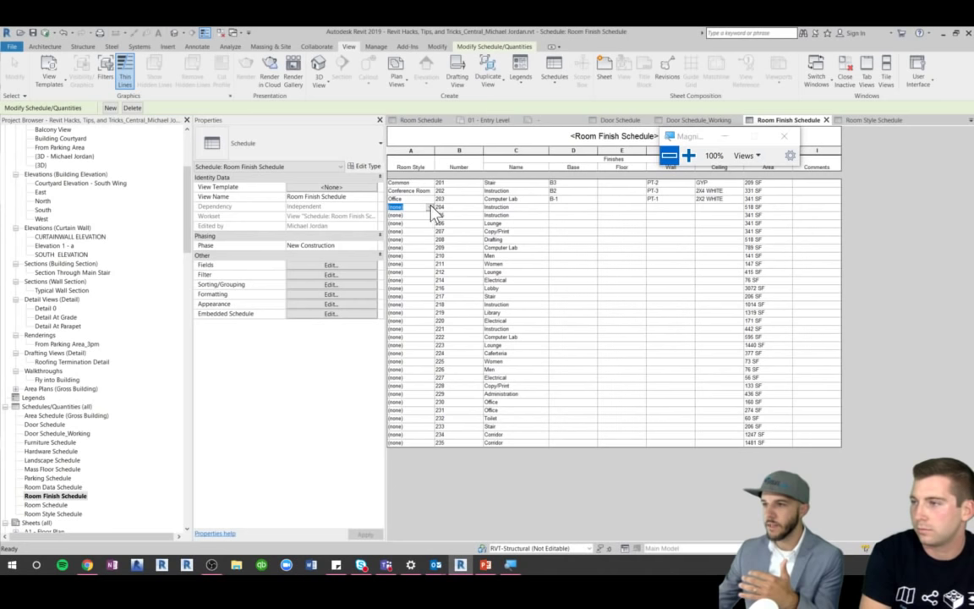
pyautogui.click(430, 208)
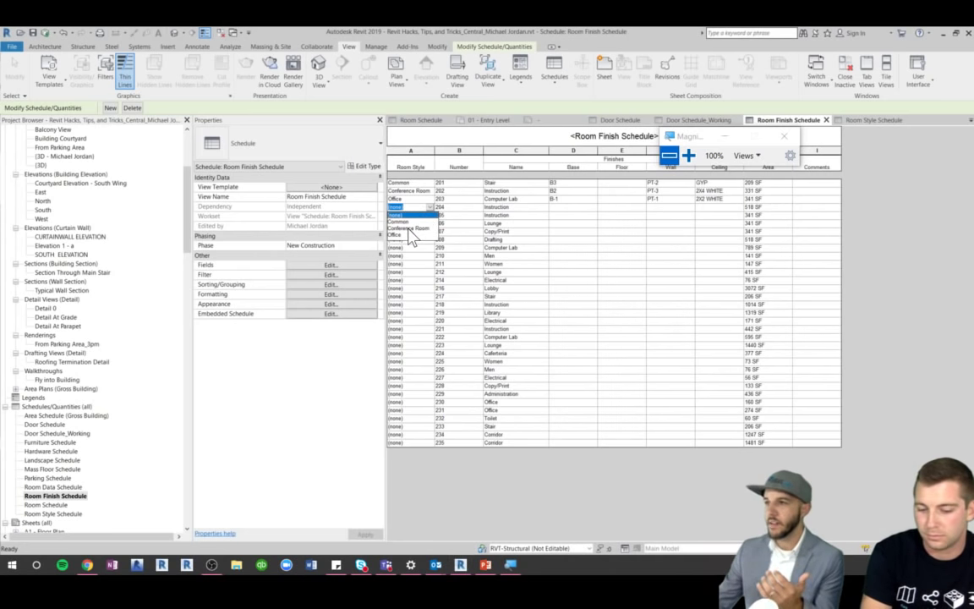
pyautogui.click(409, 229)
pyautogui.click(412, 214)
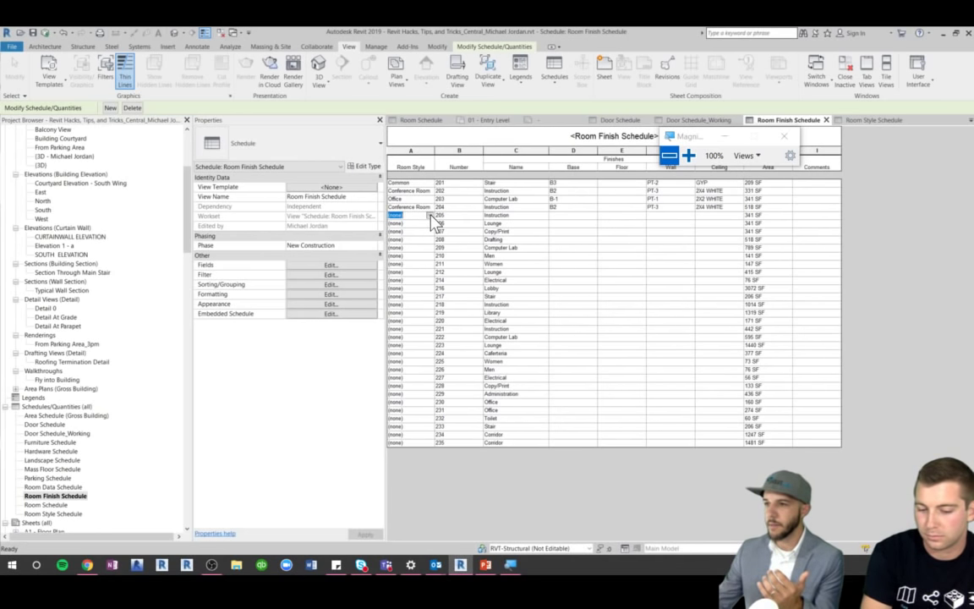
pyautogui.click(432, 216)
pyautogui.click(413, 237)
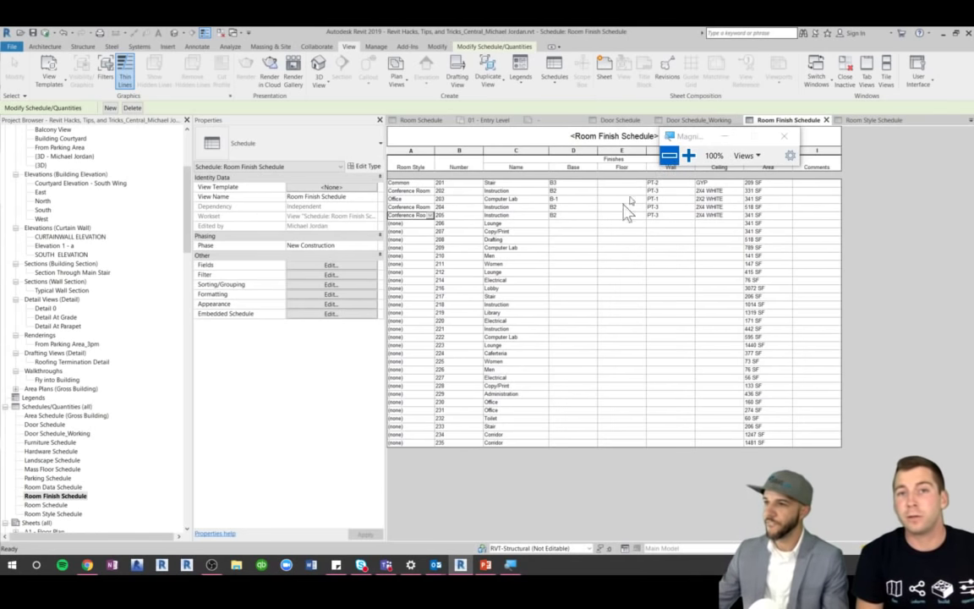
# Finish the Room Style edits, then open and cancel the New Schedule dialog
pyautogui.click(438, 247)
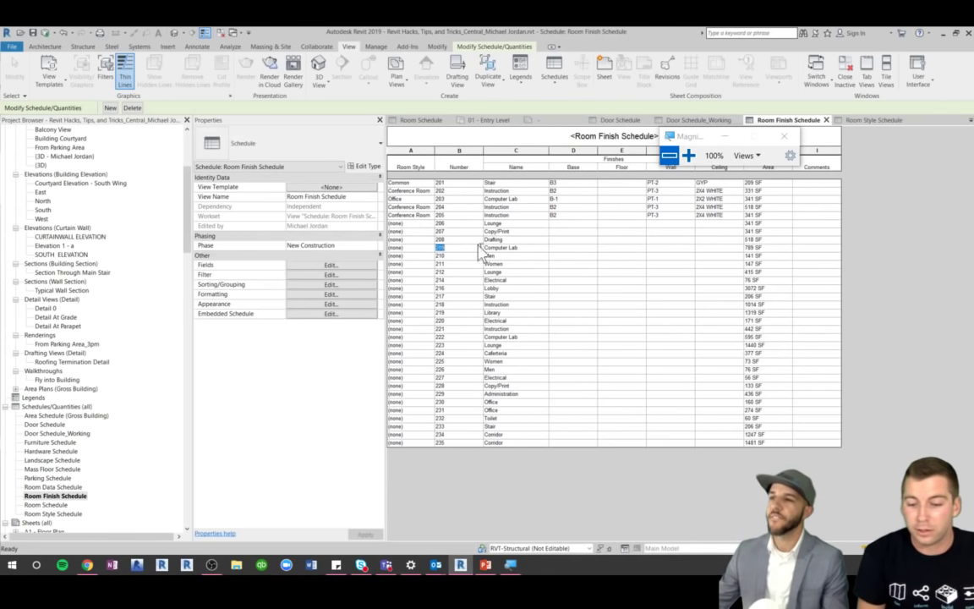
pyautogui.click(554, 83)
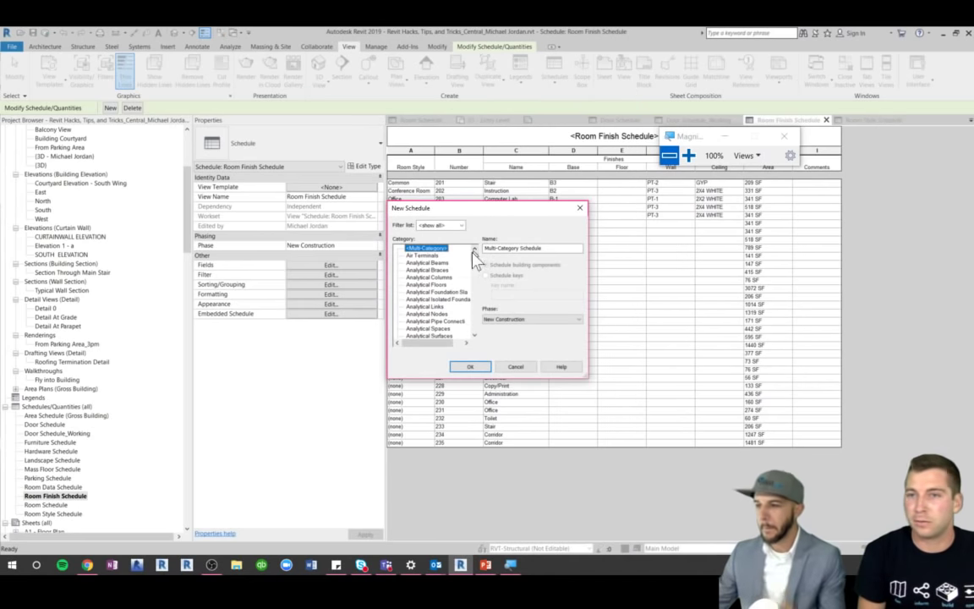
pyautogui.scroll(-3, 472, 265)
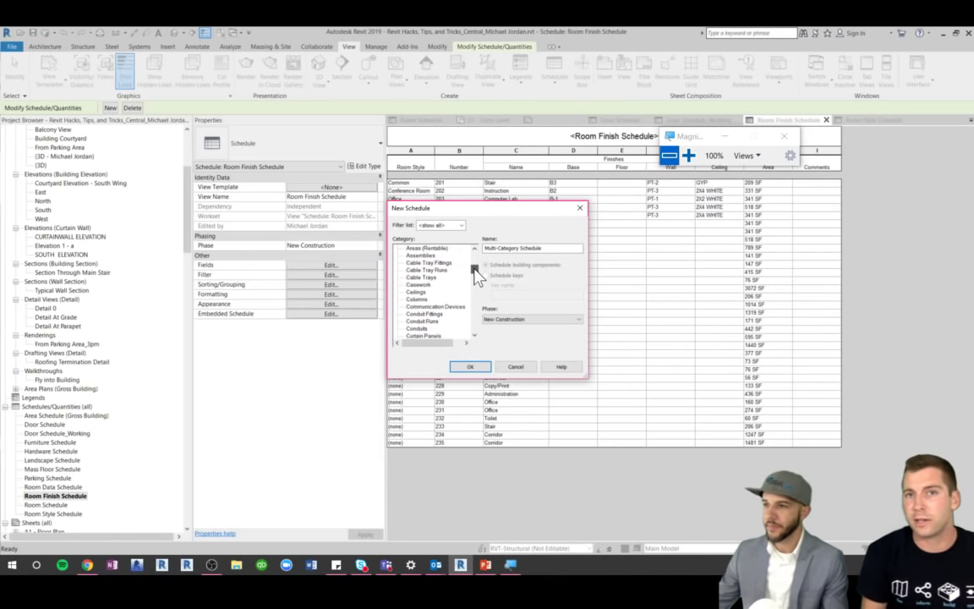
pyautogui.scroll(3, 477, 265)
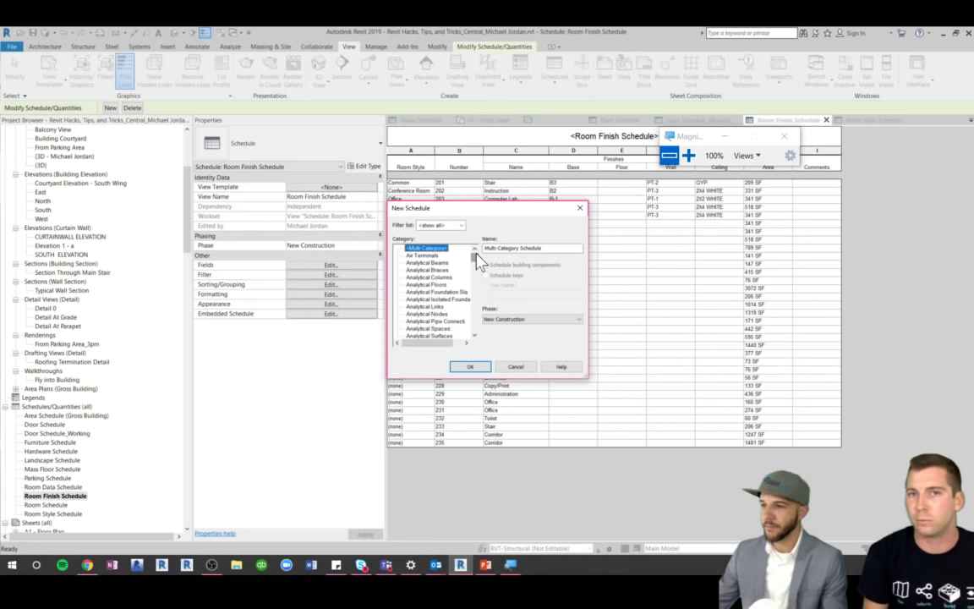
pyautogui.press('Escape')
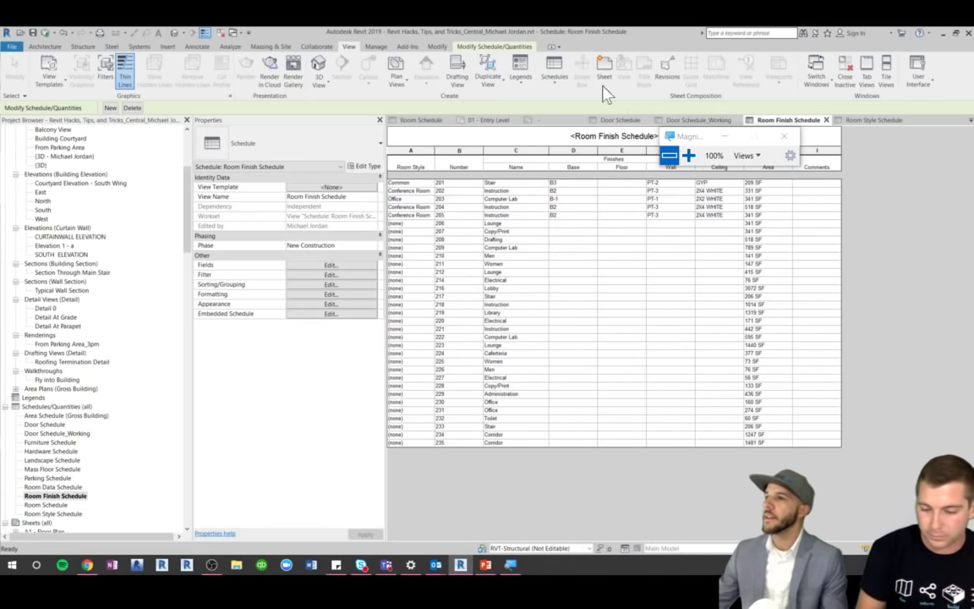
pyautogui.click(555, 83)
pyautogui.click(571, 101)
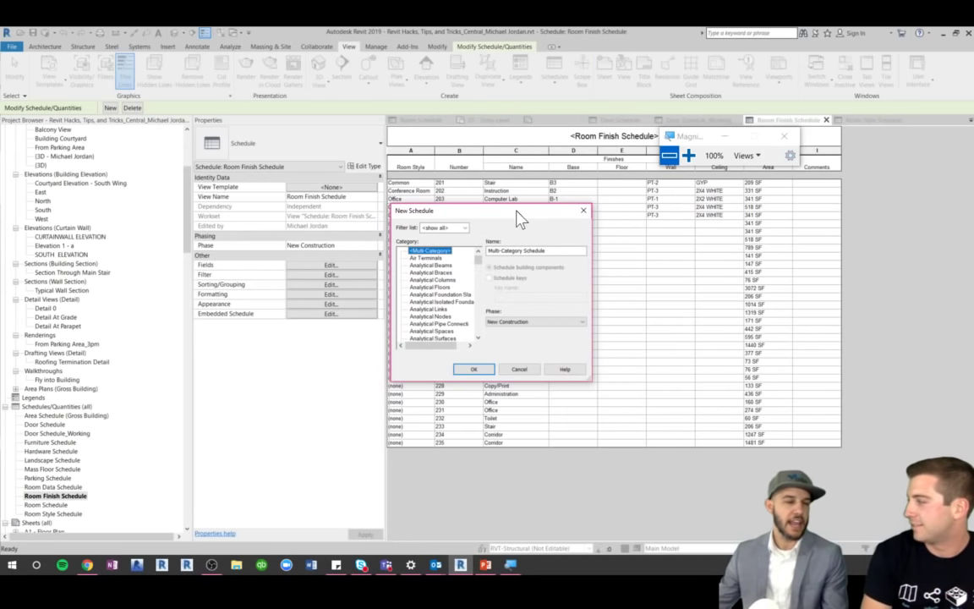
pyautogui.moveTo(532, 215); pyautogui.dragTo(670, 263)
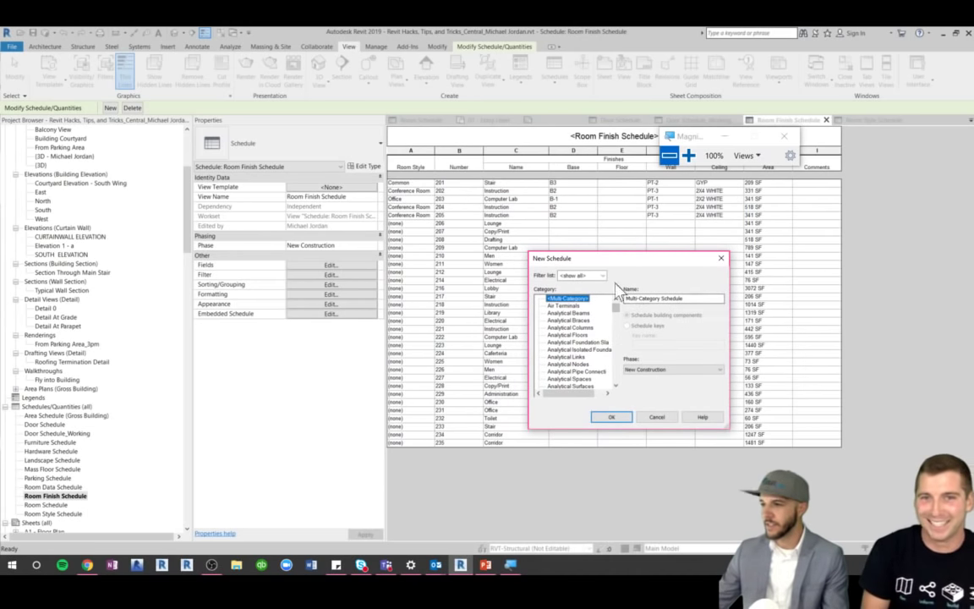
pyautogui.click(669, 417)
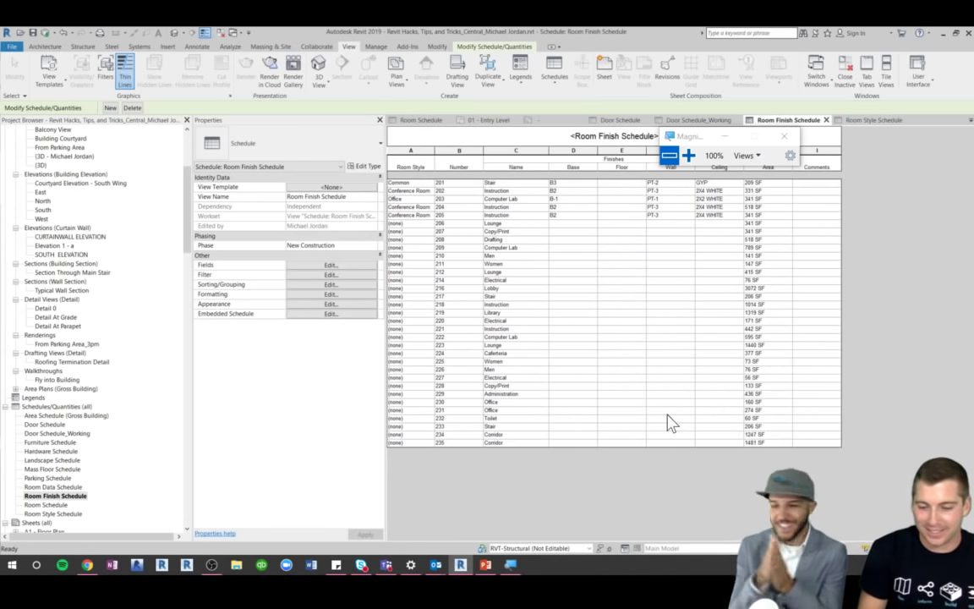
# Reopen the New Schedule dialog, move it aside and scroll the Category list
pyautogui.click(554, 74)
pyautogui.click(571, 102)
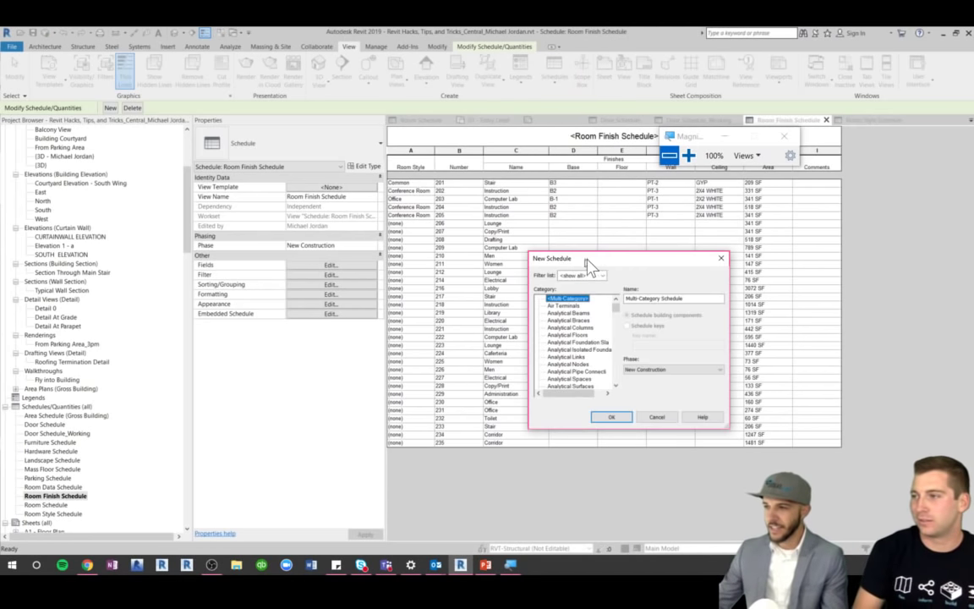
pyautogui.moveTo(592, 202); pyautogui.dragTo(531, 241)
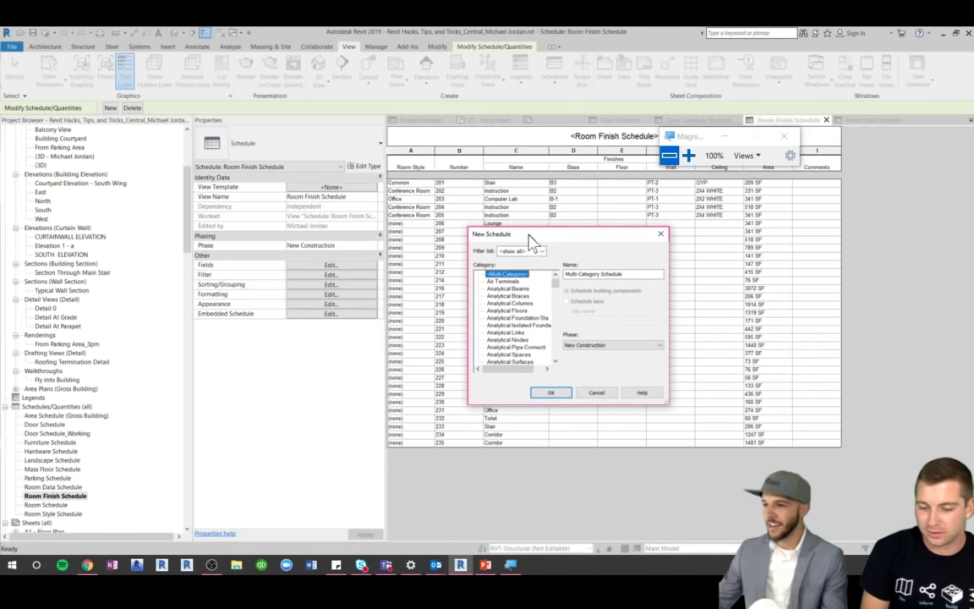
pyautogui.moveTo(556, 286); pyautogui.dragTo(561, 354)
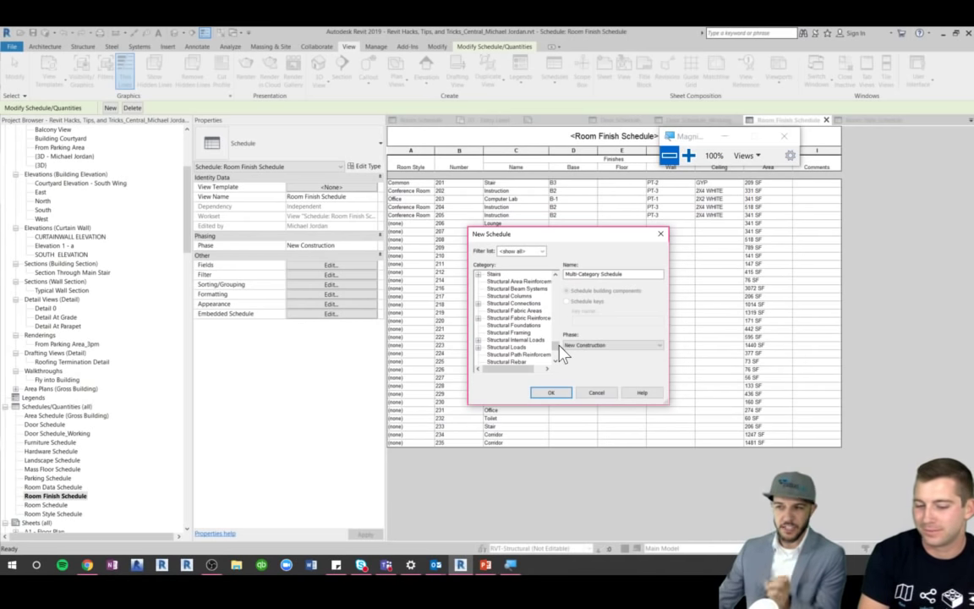
pyautogui.moveTo(558, 354)
pyautogui.mouseDown()
pyautogui.moveTo(562, 326)
pyautogui.moveTo(562, 340)
pyautogui.mouseUp()
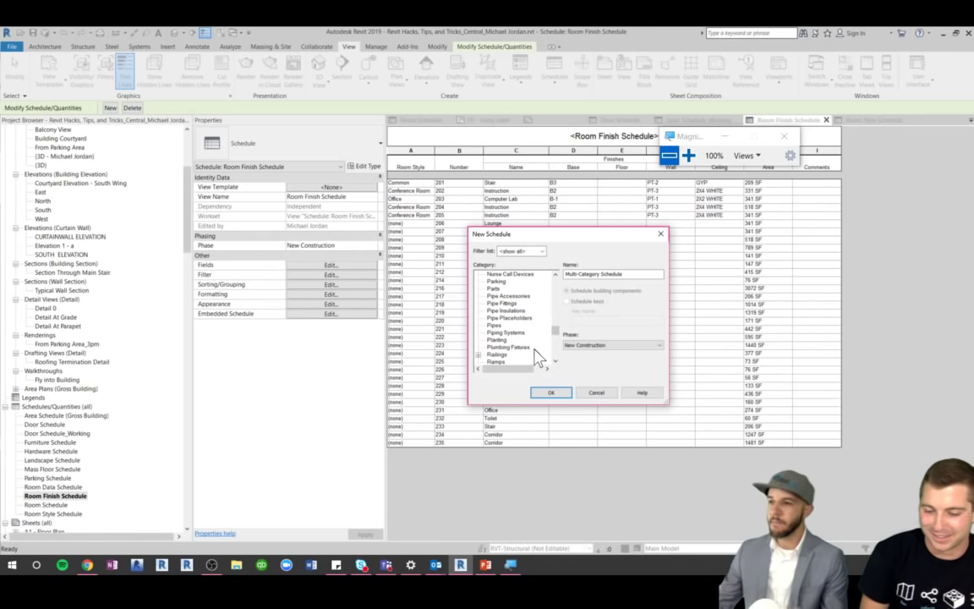
# Create a Nurse Call Devices key schedule with key name 'General Notes'
pyautogui.click(525, 340)
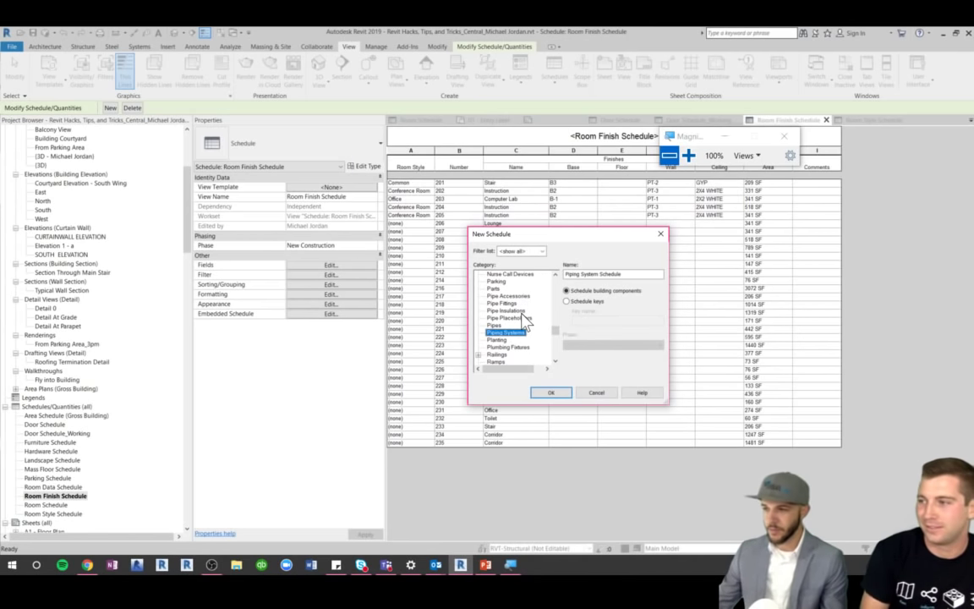
pyautogui.click(517, 311)
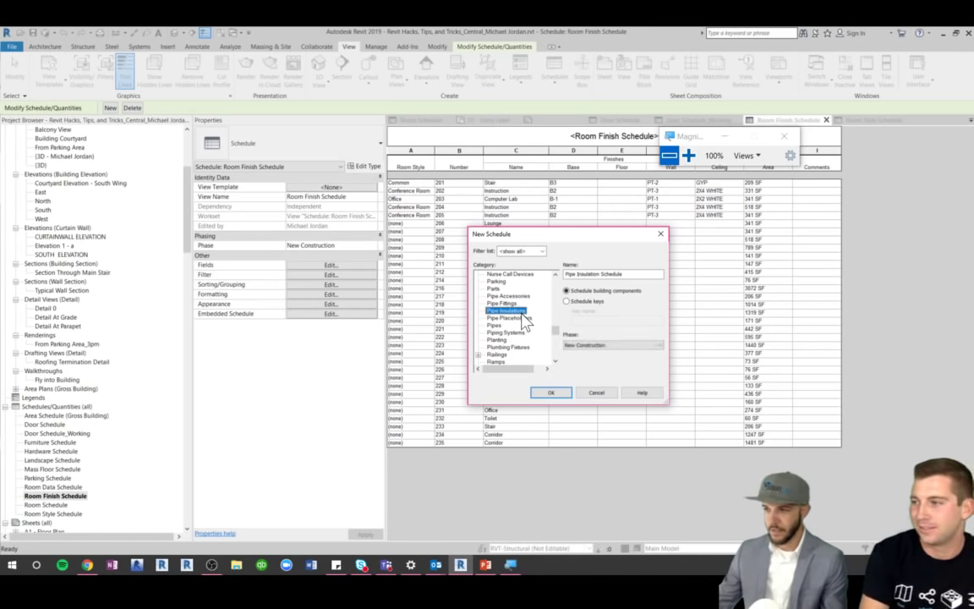
pyautogui.click(510, 275)
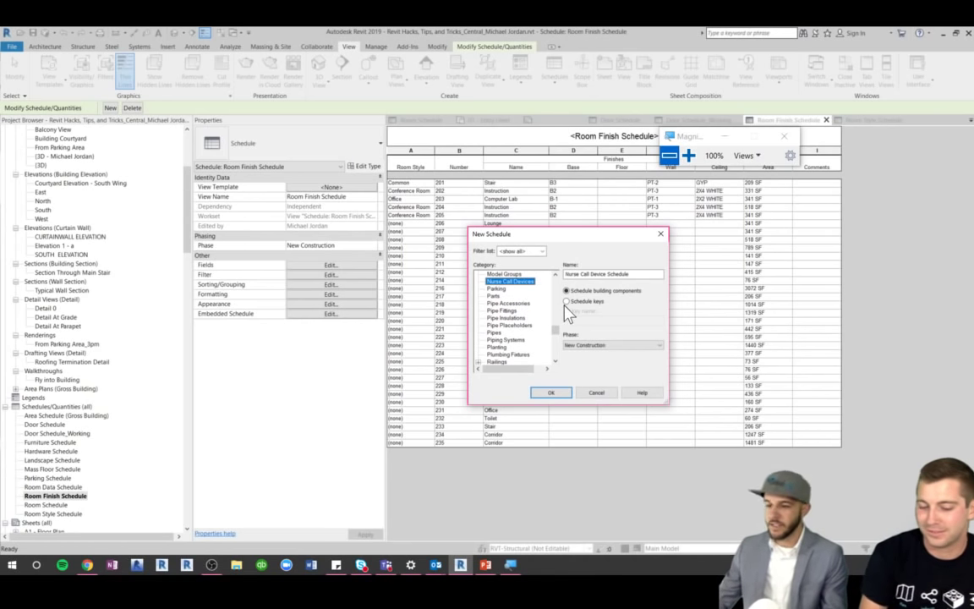
pyautogui.click(566, 301)
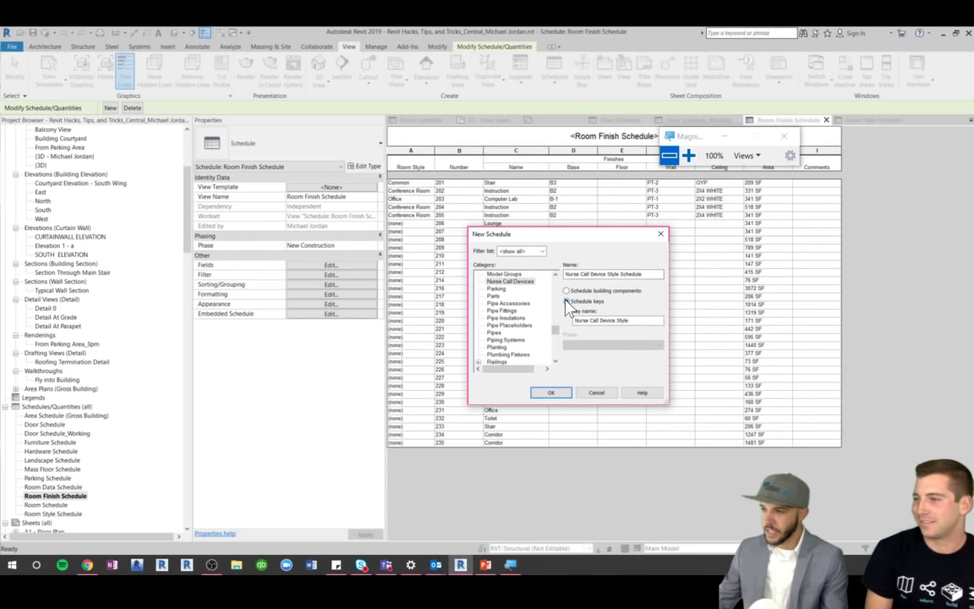
pyautogui.moveTo(624, 320); pyautogui.dragTo(569, 330)
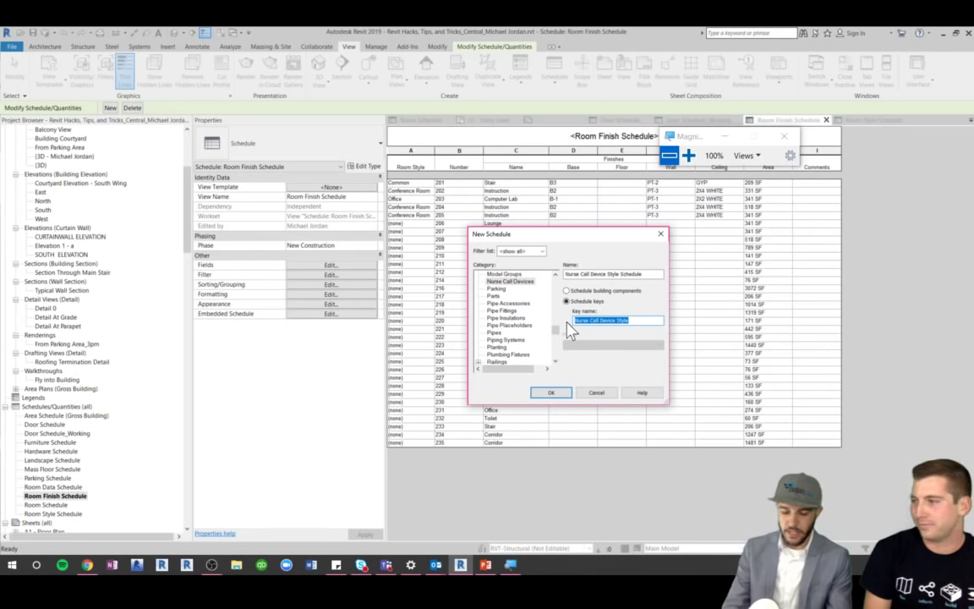
pyautogui.write('Gene')
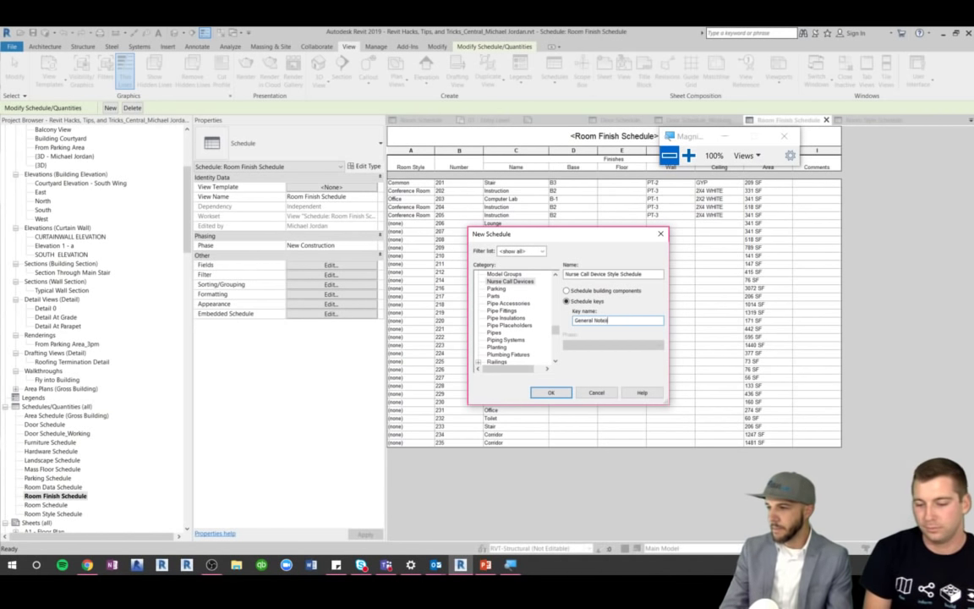
pyautogui.write('ral Notes')
pyautogui.press('Return')
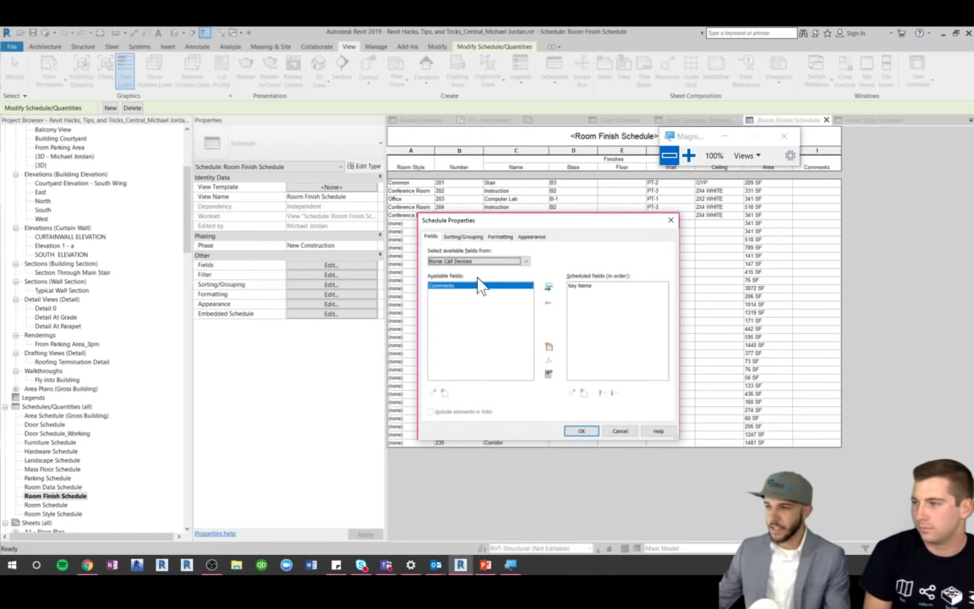
# Add a new Text field 'parameter 1' grouped under Data
pyautogui.click(549, 348)
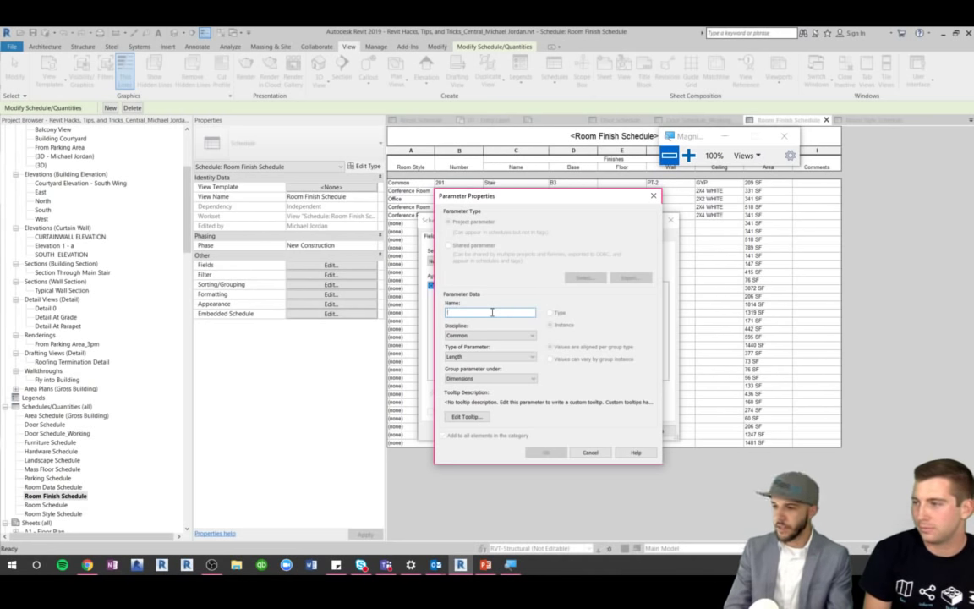
pyautogui.write('parameter 1')
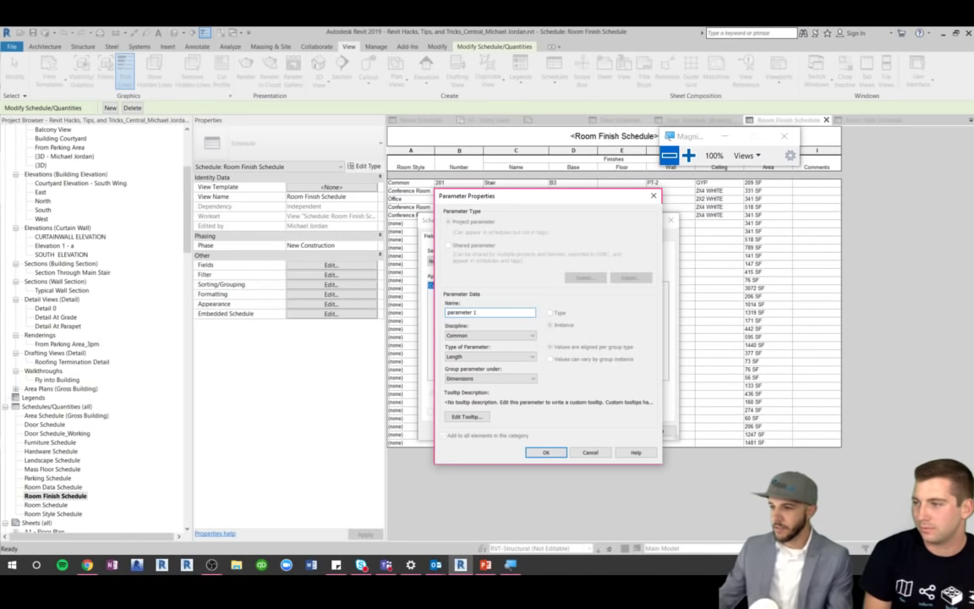
pyautogui.click(484, 358)
pyautogui.click(483, 367)
pyautogui.click(487, 378)
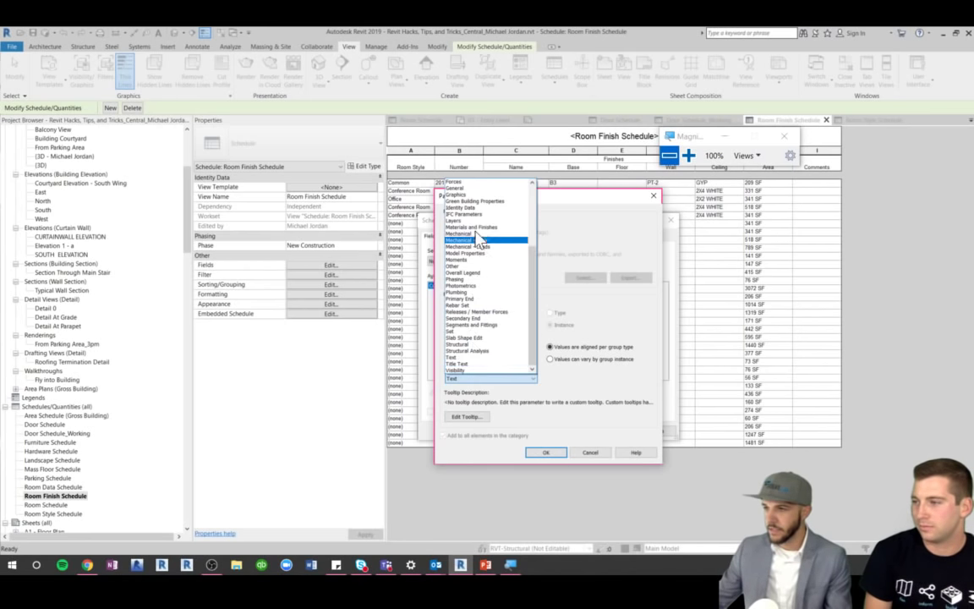
pyautogui.click(463, 212)
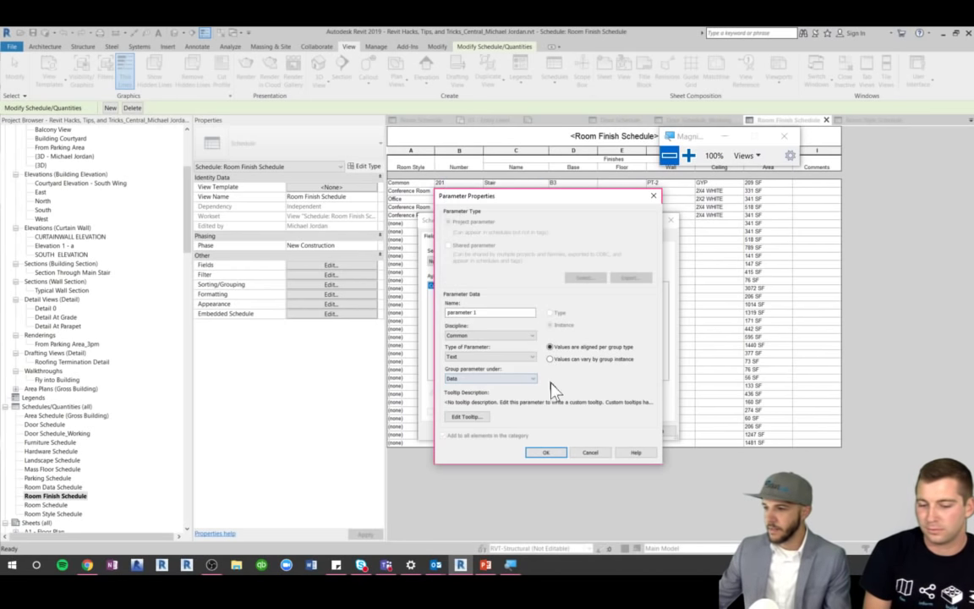
pyautogui.click(547, 452)
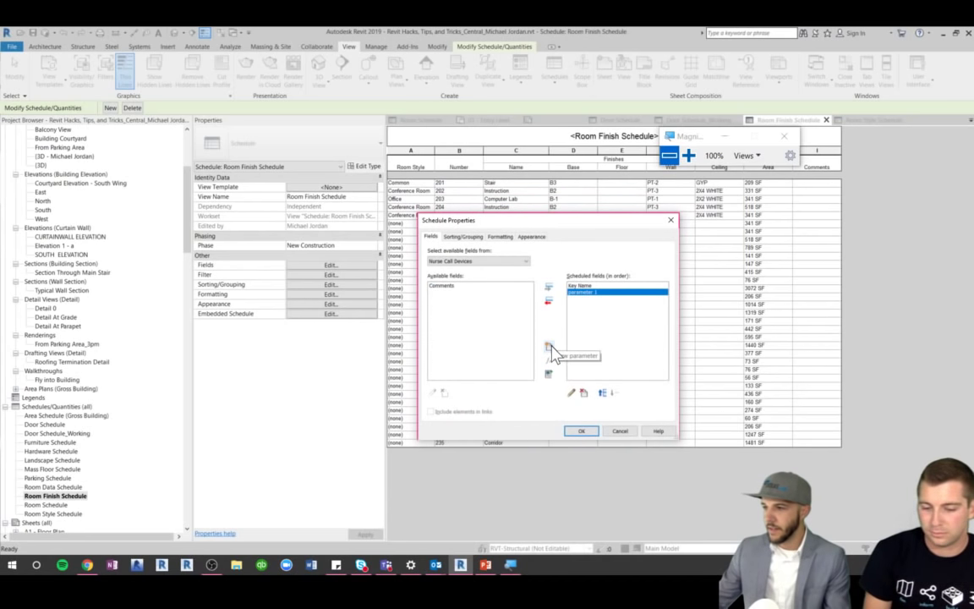
# Add a second 'table finish' parameter, create the schedule and insert a key row
pyautogui.click(551, 349)
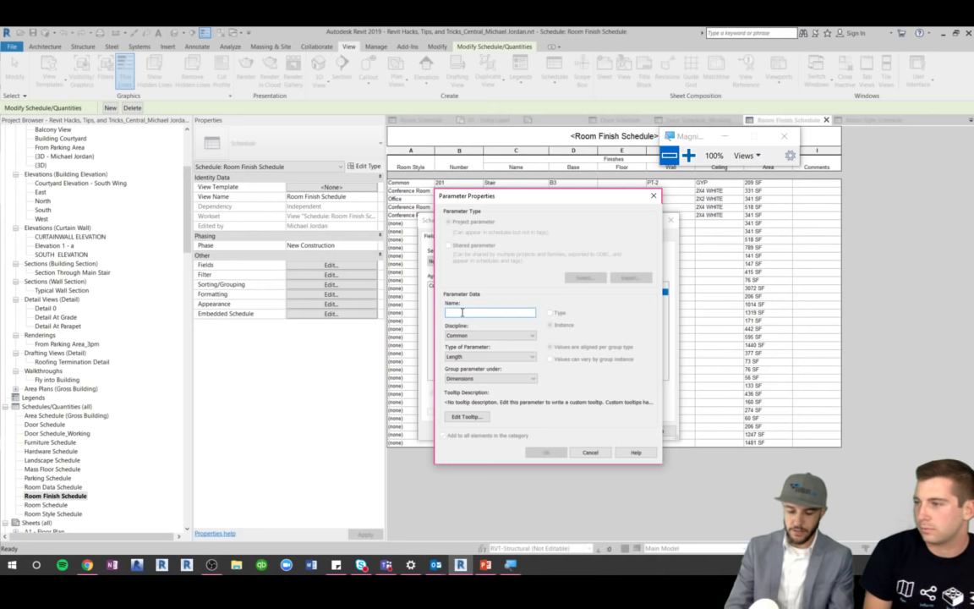
pyautogui.write('le finish')
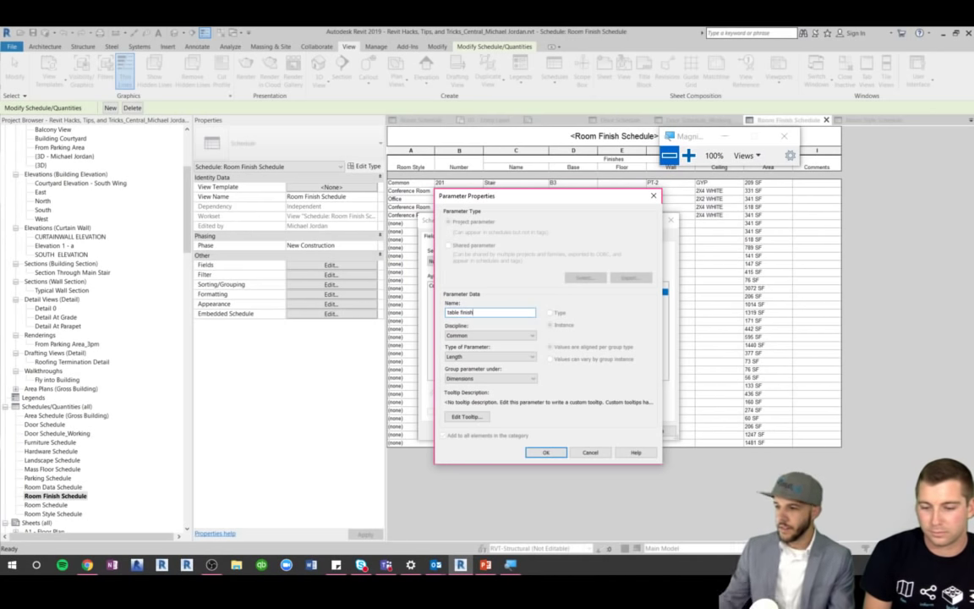
pyautogui.click(490, 356)
pyautogui.click(474, 362)
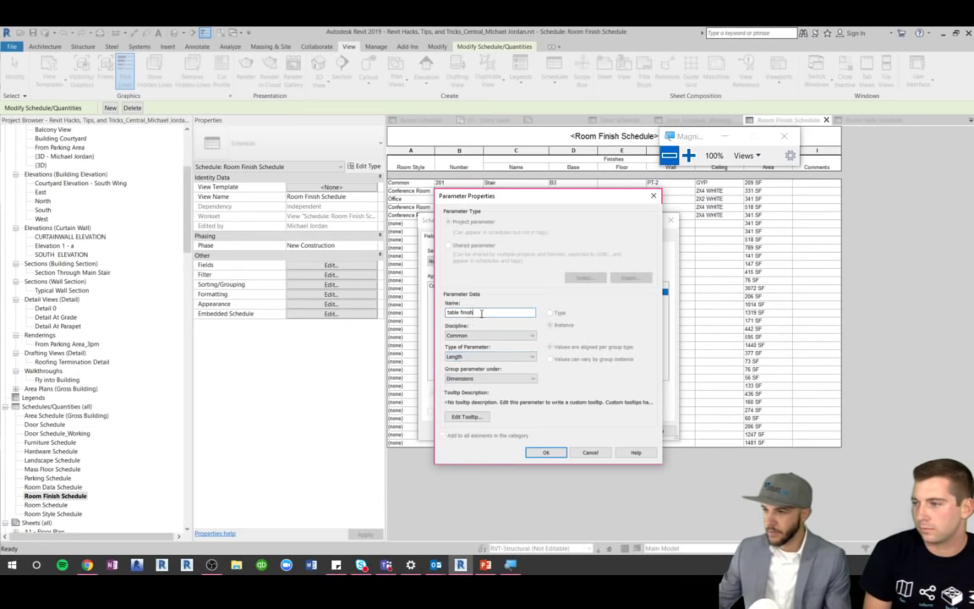
pyautogui.click(474, 357)
pyautogui.click(473, 364)
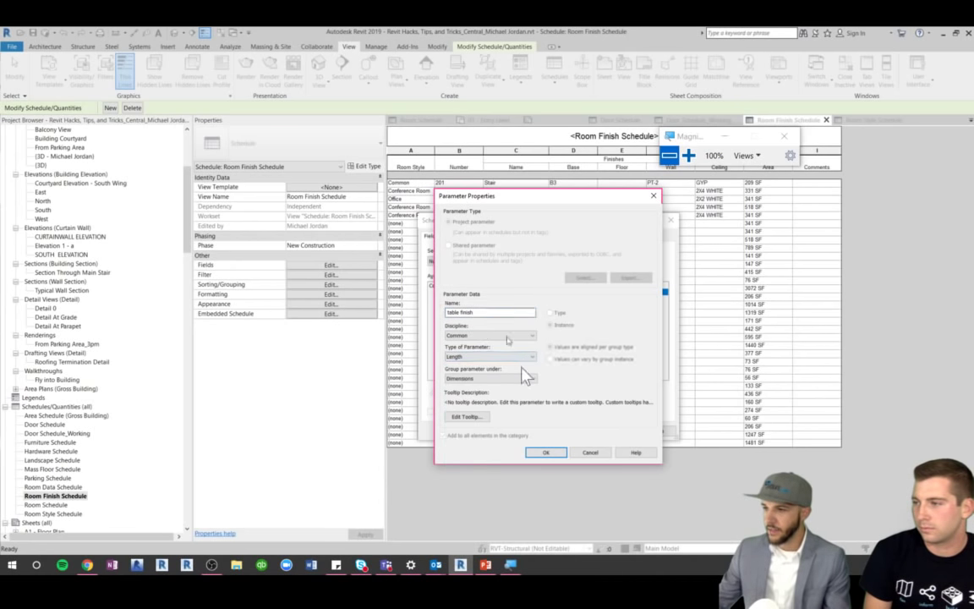
pyautogui.click(546, 453)
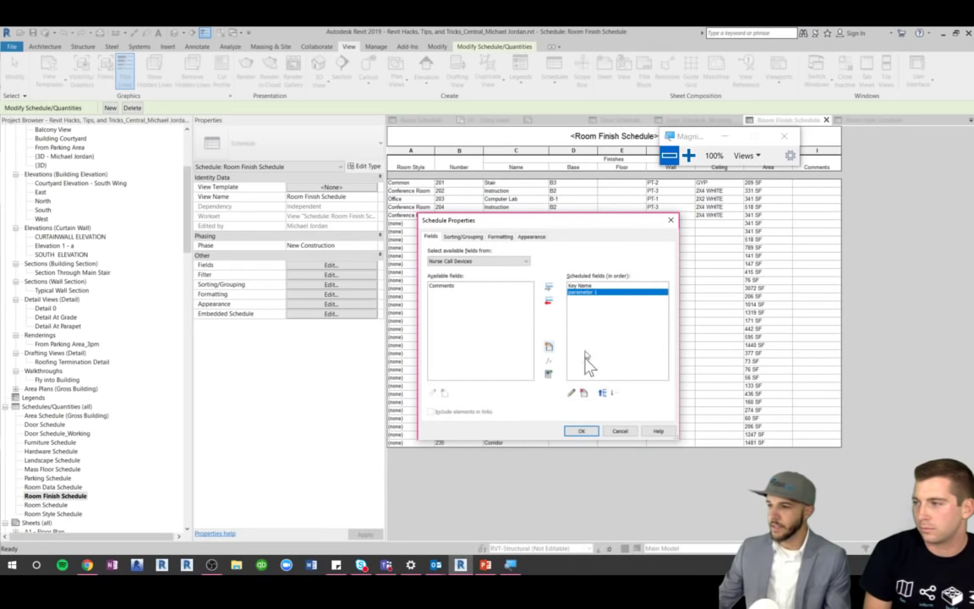
pyautogui.click(581, 431)
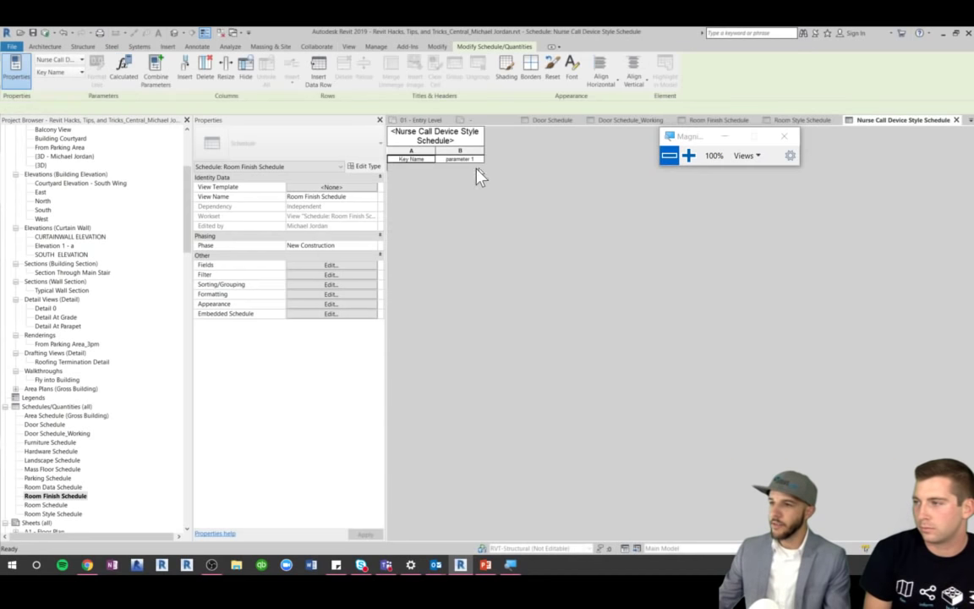
pyautogui.click(319, 75)
# Insert three more key rows, name one 'Whatever Data You Want' and widen Key Name
pyautogui.click(319, 75)
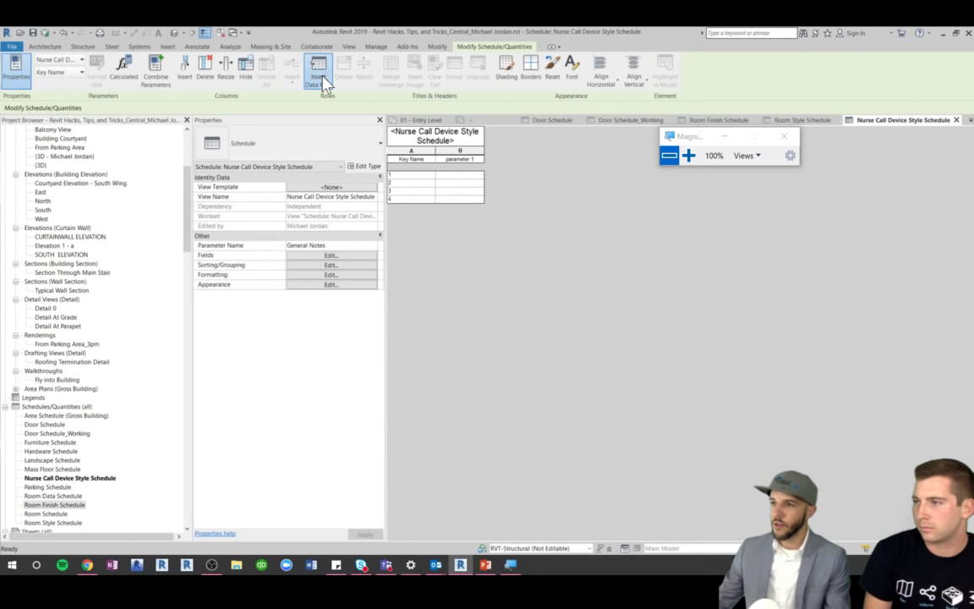
pyautogui.click(319, 75)
pyautogui.click(319, 75)
pyautogui.click(412, 175)
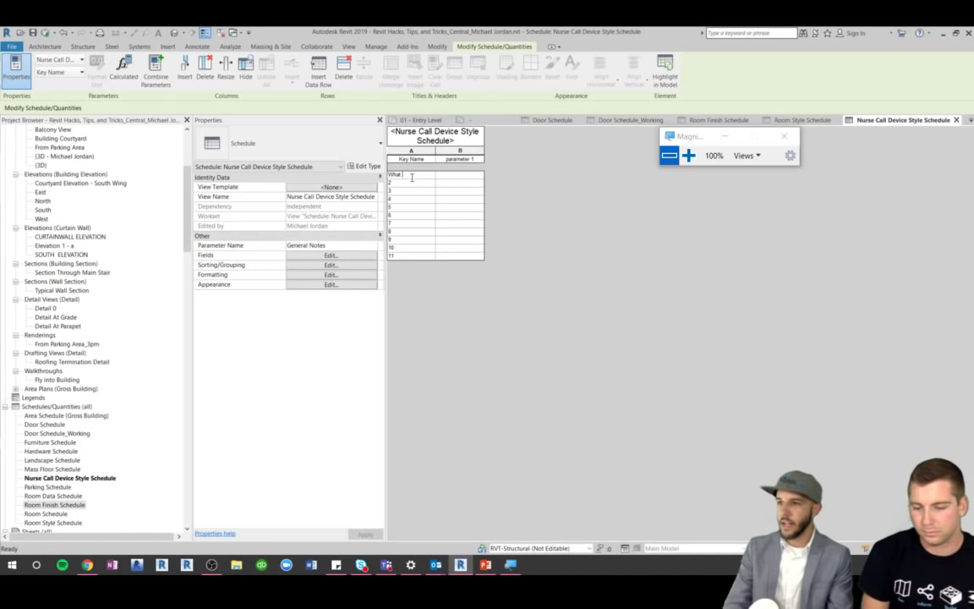
pyautogui.write('Whatever Data')
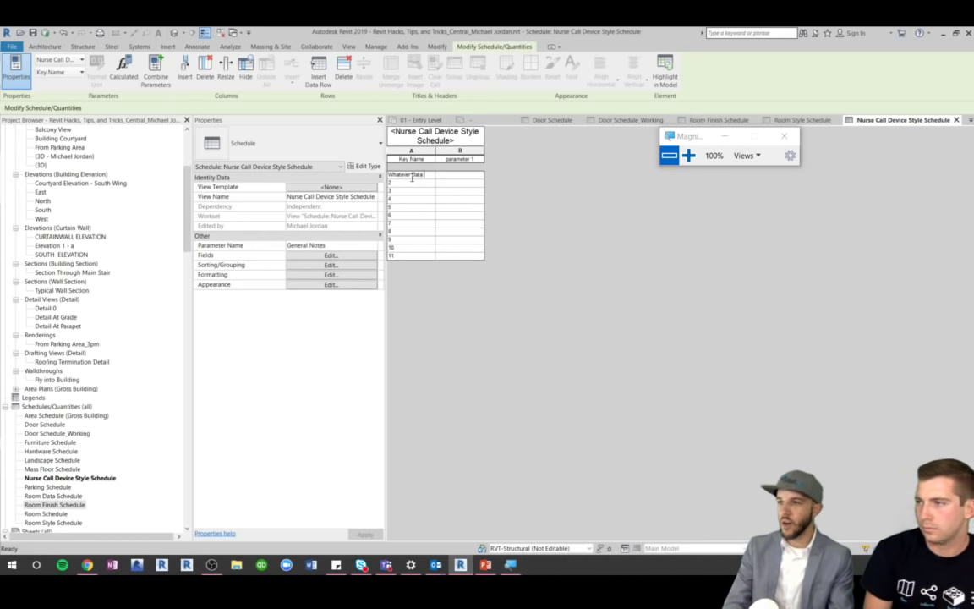
pyautogui.write(' You Want')
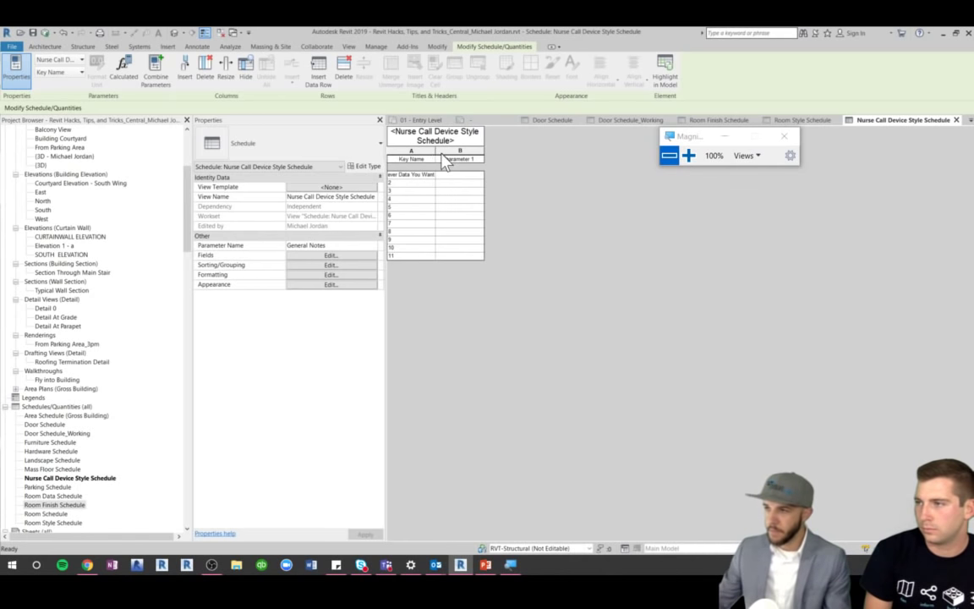
pyautogui.moveTo(435, 159); pyautogui.dragTo(531, 159)
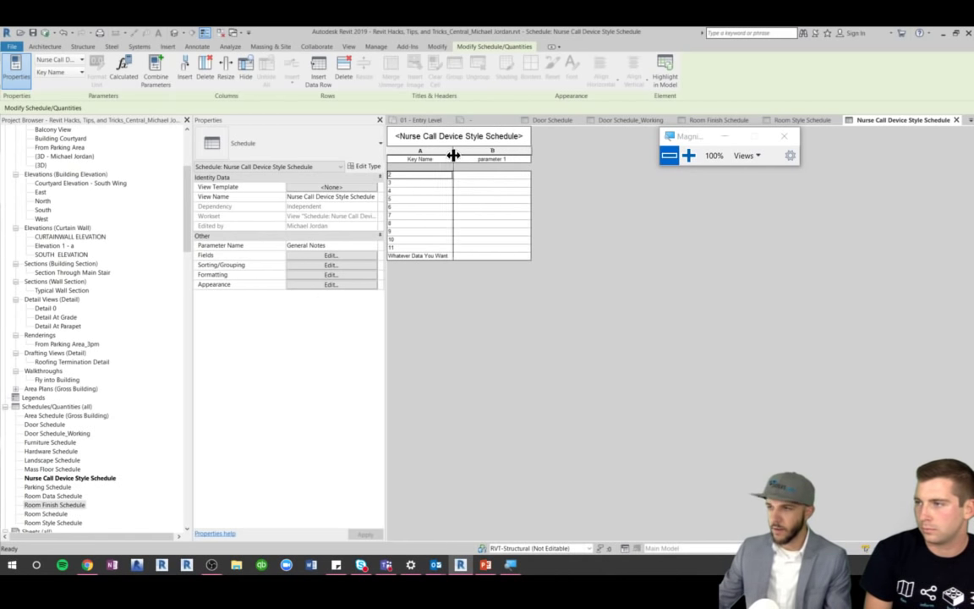
pyautogui.moveTo(452, 157); pyautogui.dragTo(475, 159)
# Enter parameter 1 values 'data' and 'My fancy information' in the key rows
pyautogui.click(487, 256)
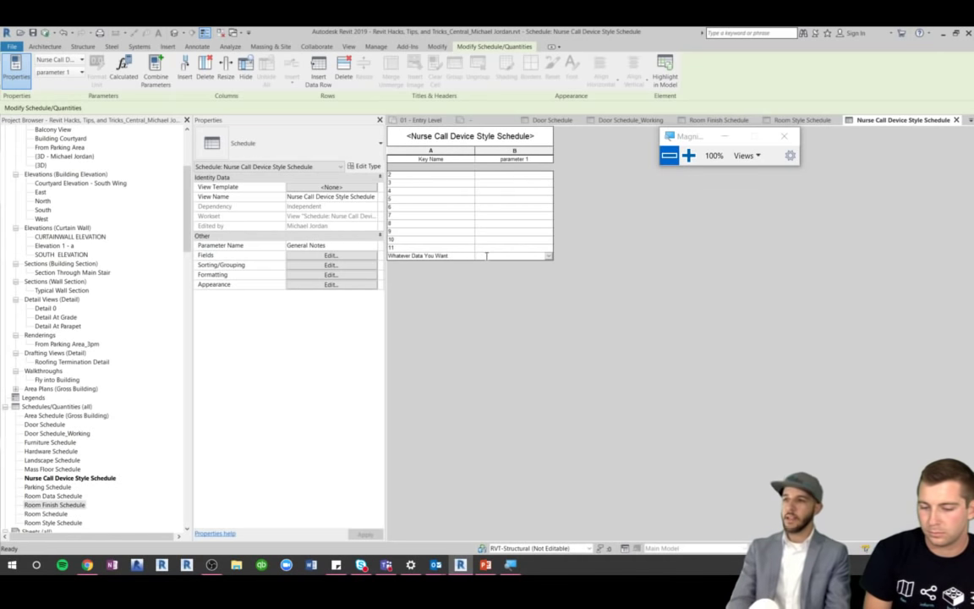
pyautogui.write('data')
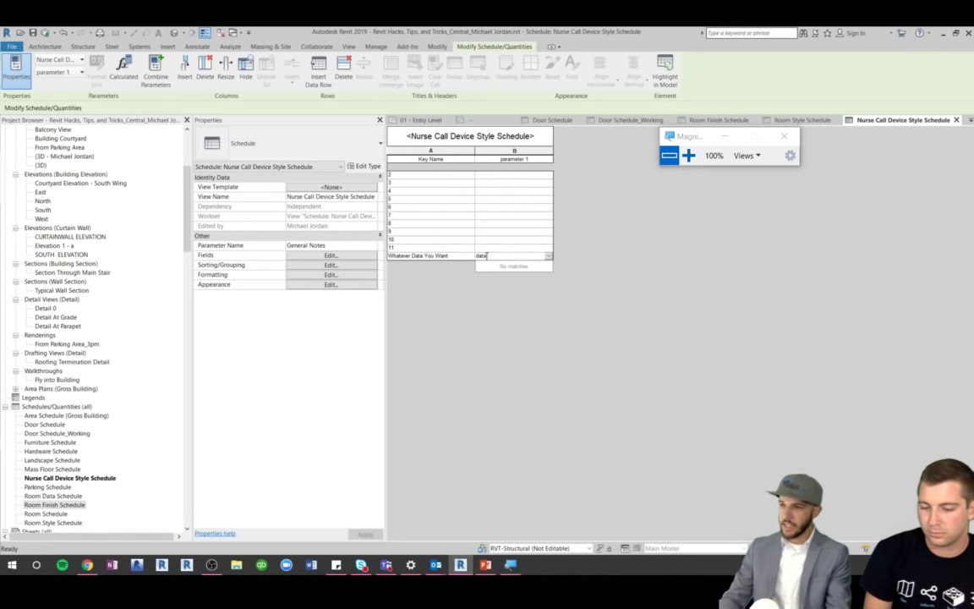
pyautogui.click(490, 248)
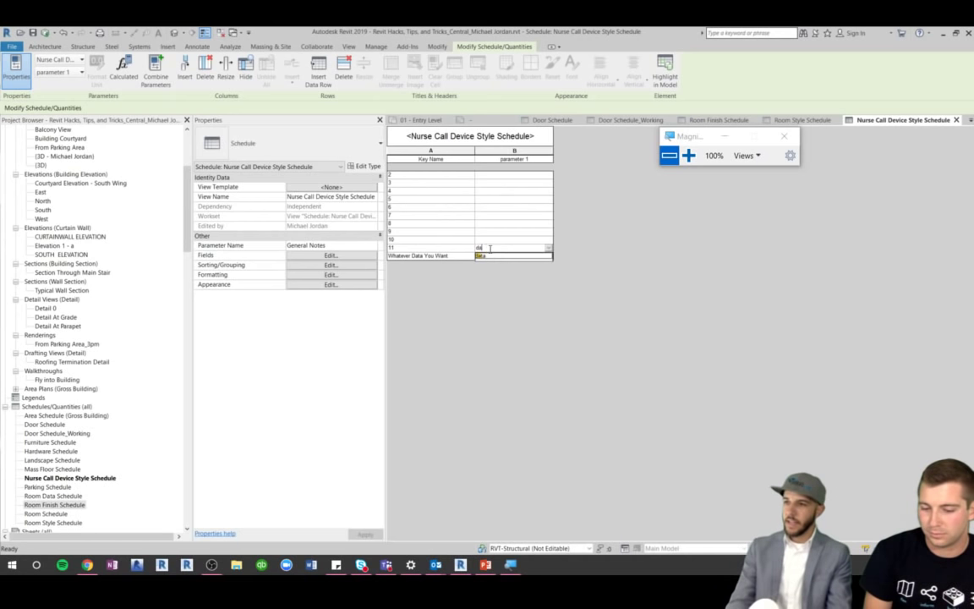
pyautogui.click(490, 232)
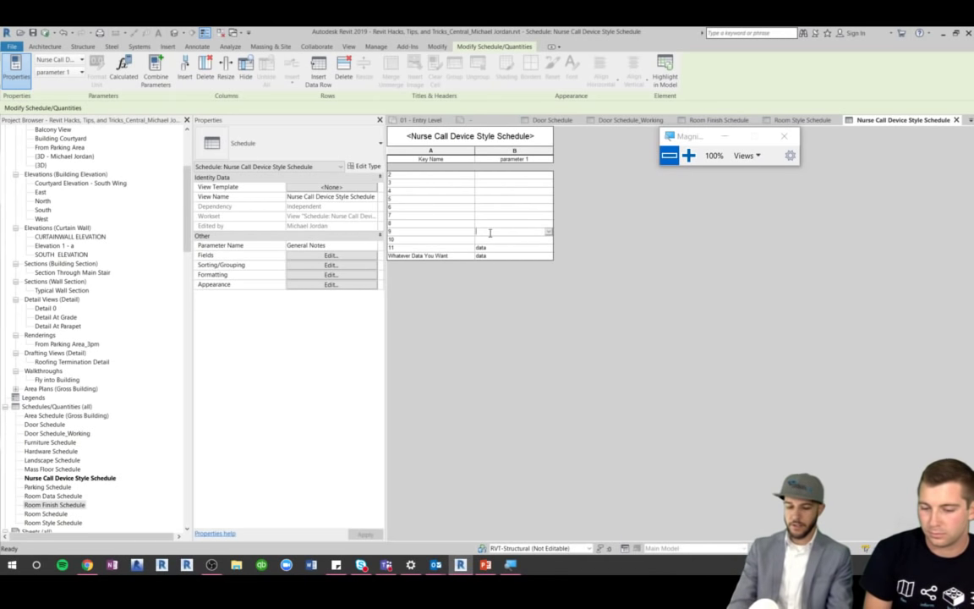
pyautogui.write('My fa')
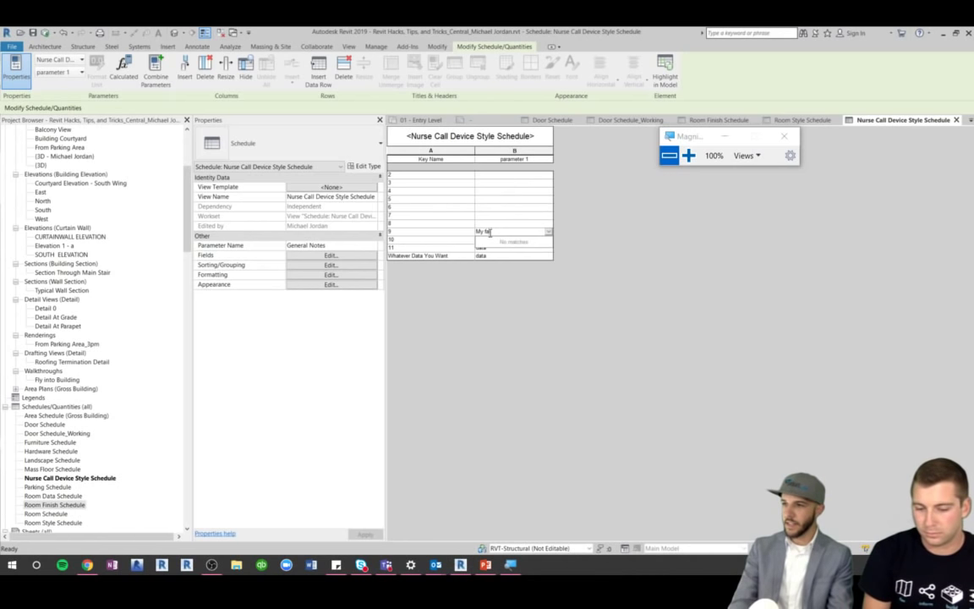
pyautogui.write('ncy information')
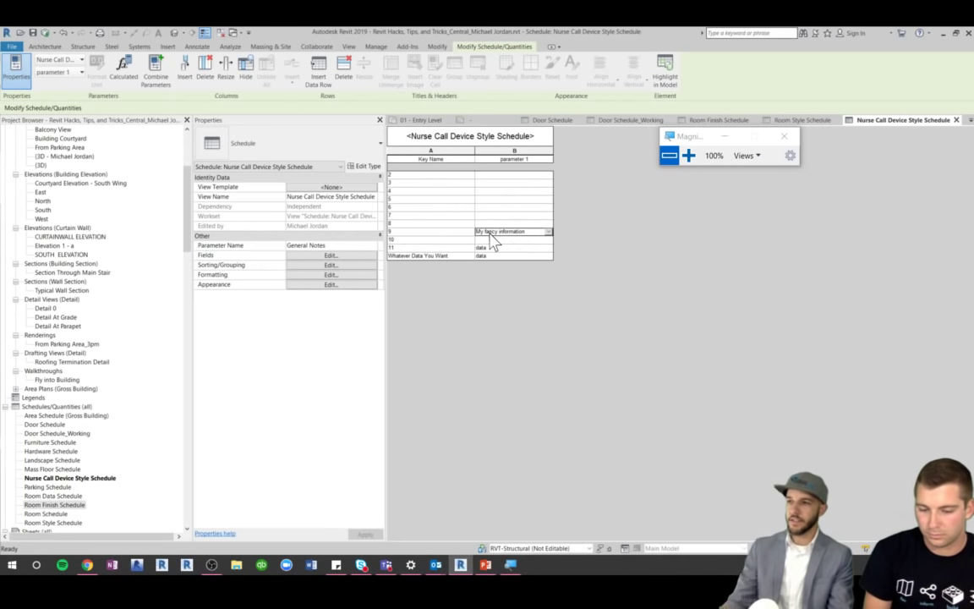
pyautogui.click(499, 193)
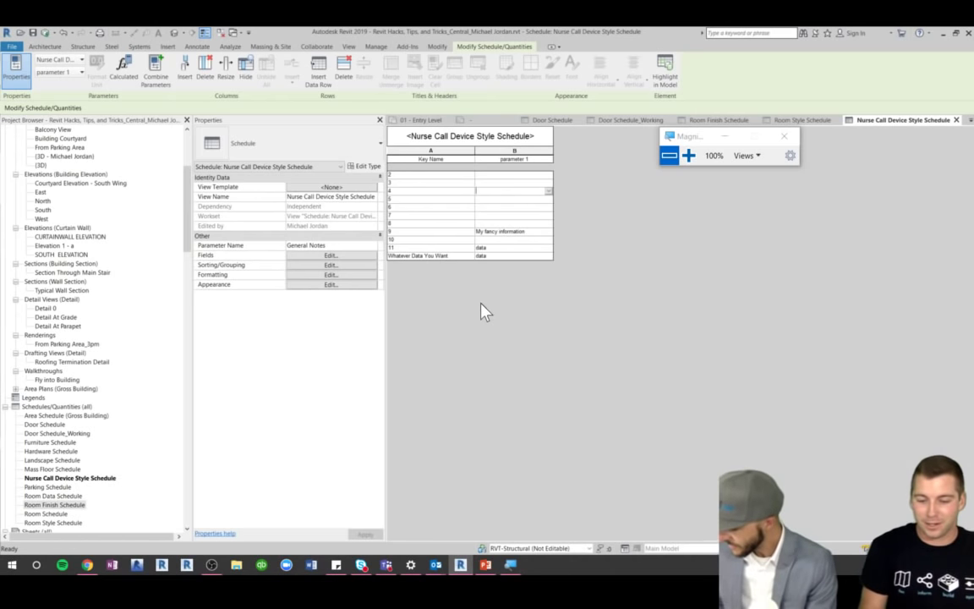
# Step through the Key Name and parameter 1 cells of rows 4–10 to review entries
pyautogui.click(503, 240)
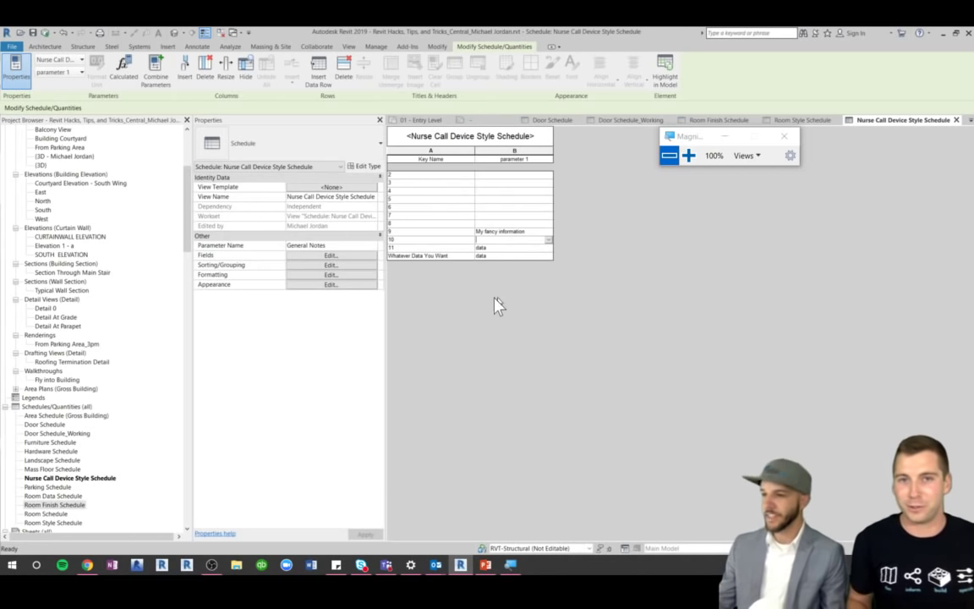
pyautogui.click(469, 211)
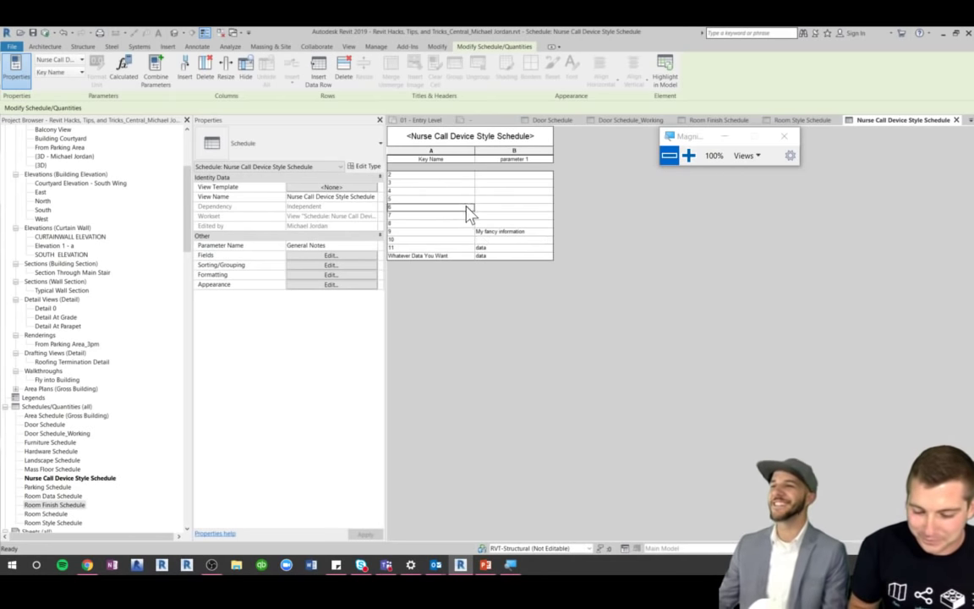
pyautogui.click(429, 190)
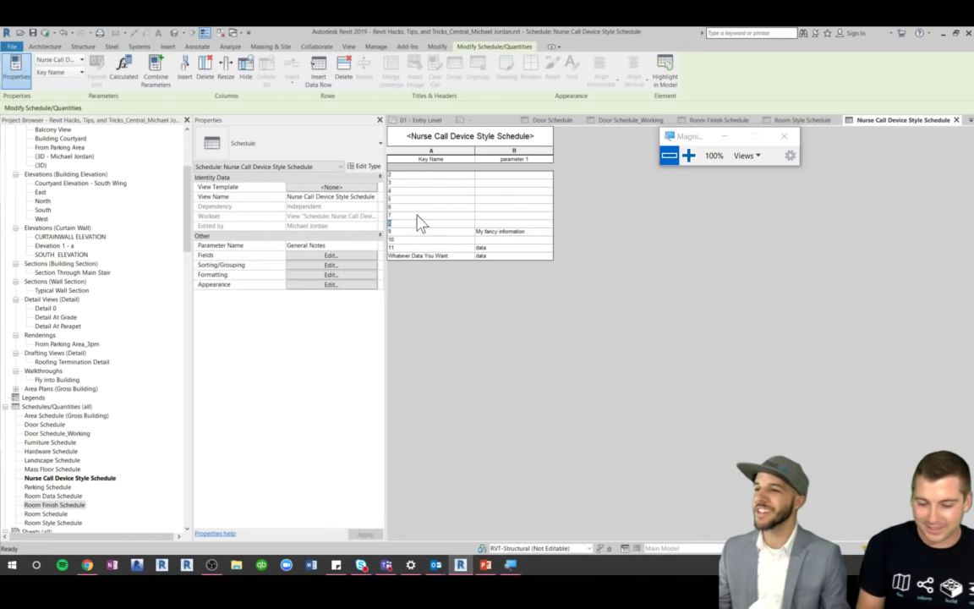
pyautogui.click(410, 200)
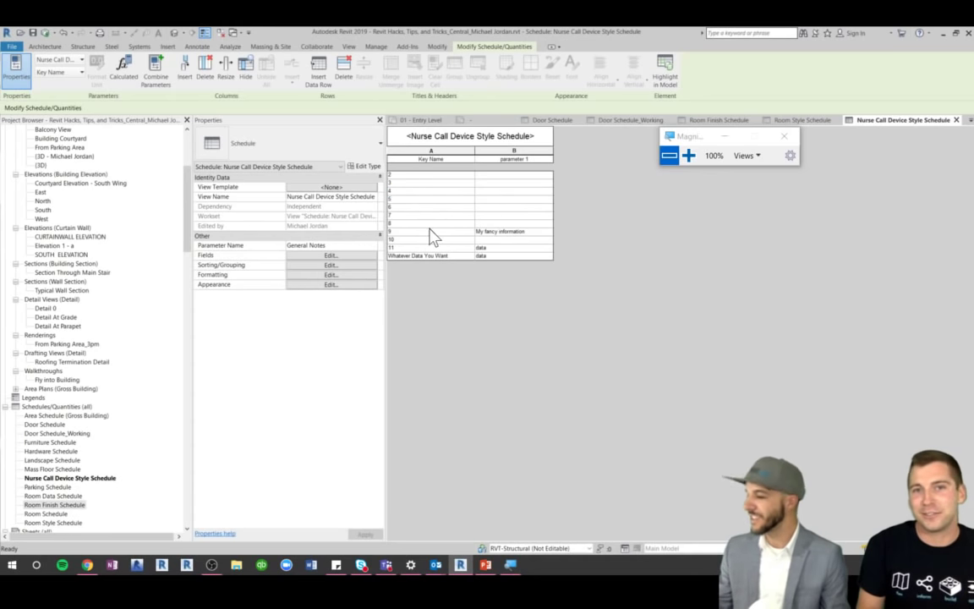
pyautogui.click(421, 223)
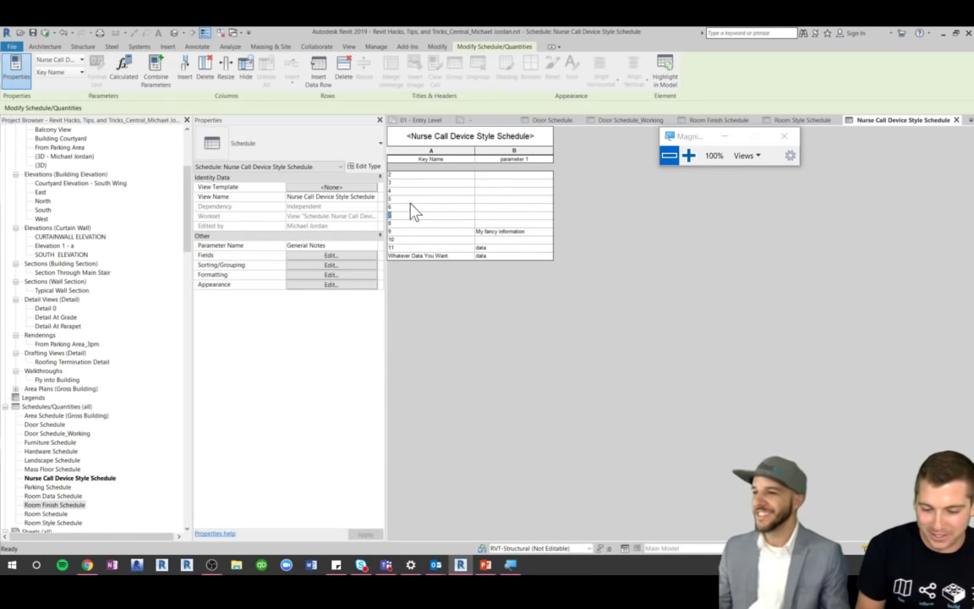
pyautogui.click(409, 206)
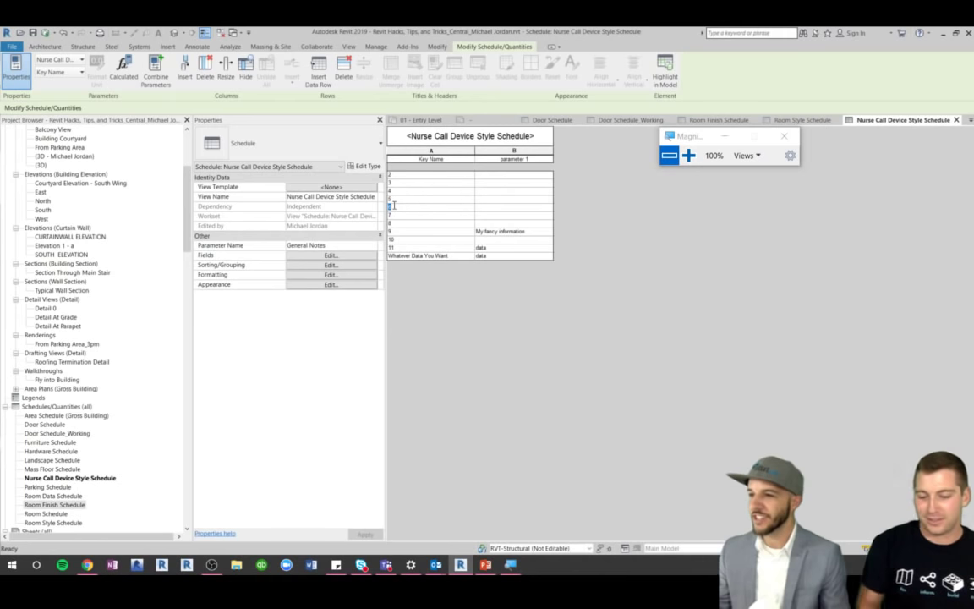
pyautogui.click(413, 239)
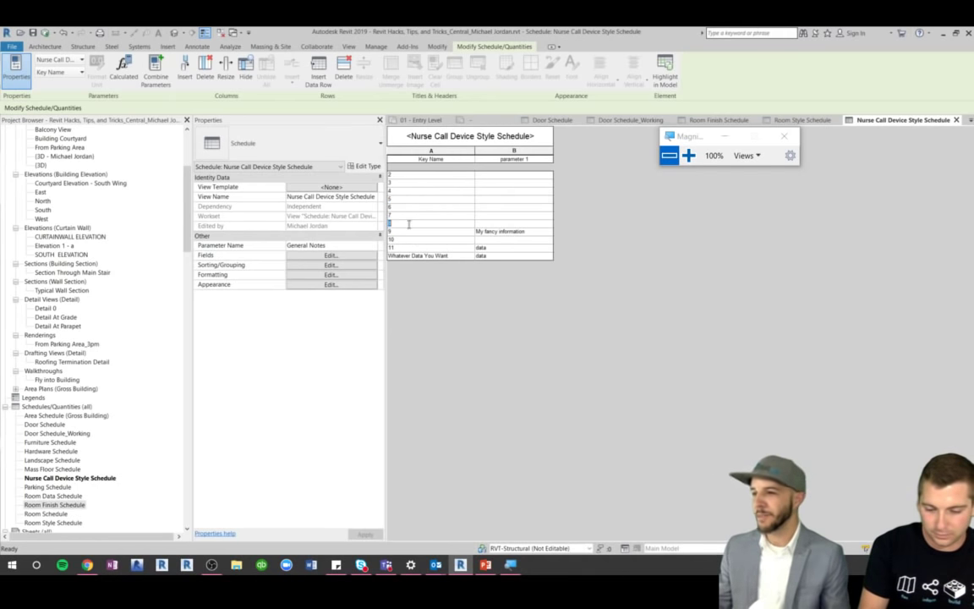
pyautogui.press('Up')
pyautogui.press('Up')
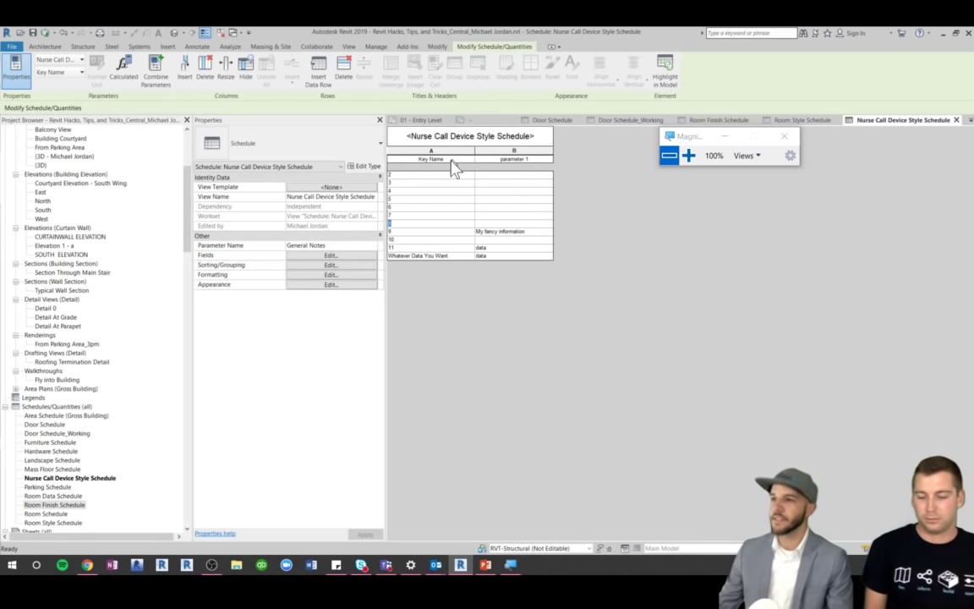
# Close the Nurse Call Device Style, Room Finish, Room Style and Door schedule views
pyautogui.click(956, 120)
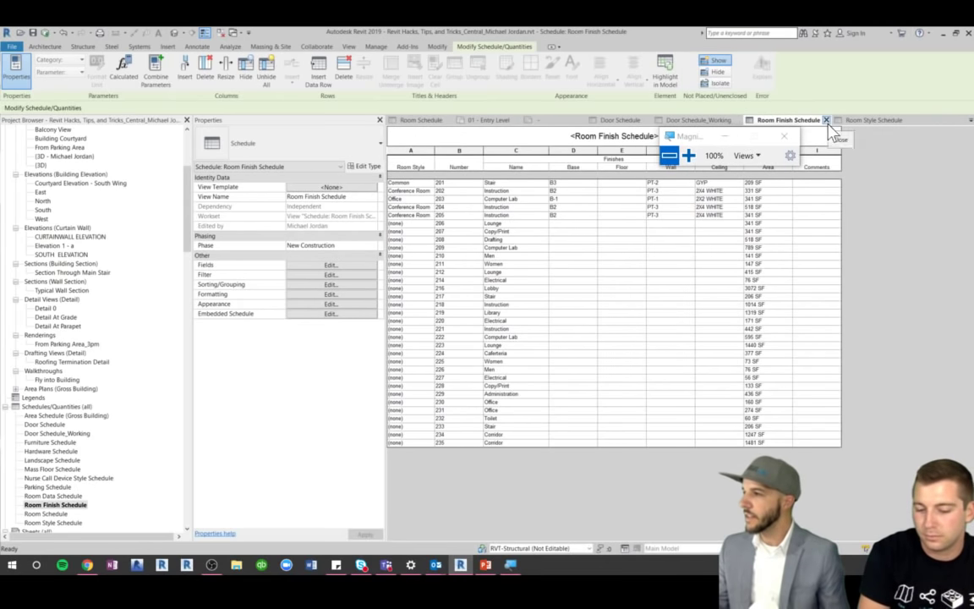
pyautogui.click(826, 120)
pyautogui.click(822, 121)
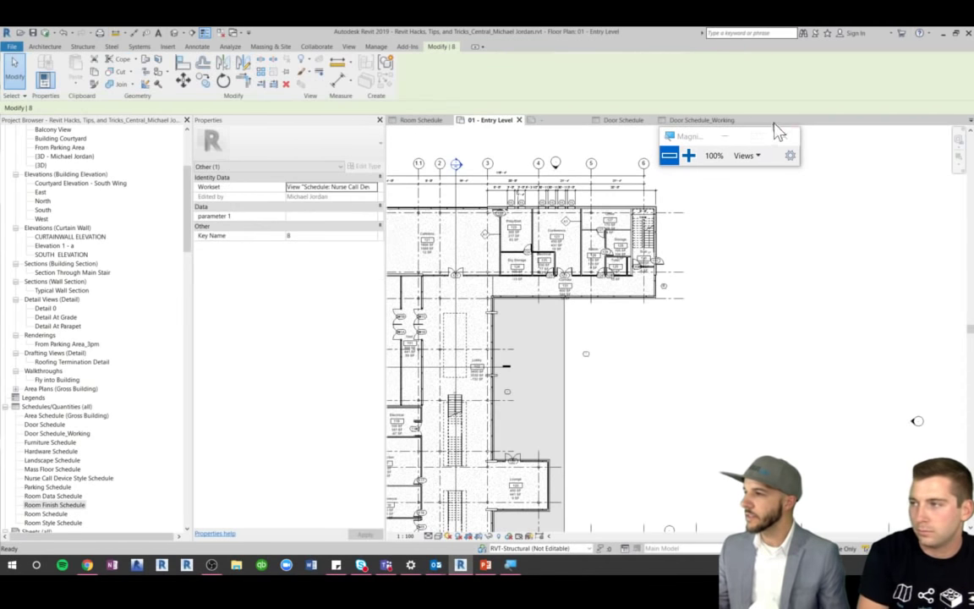
pyautogui.click(645, 122)
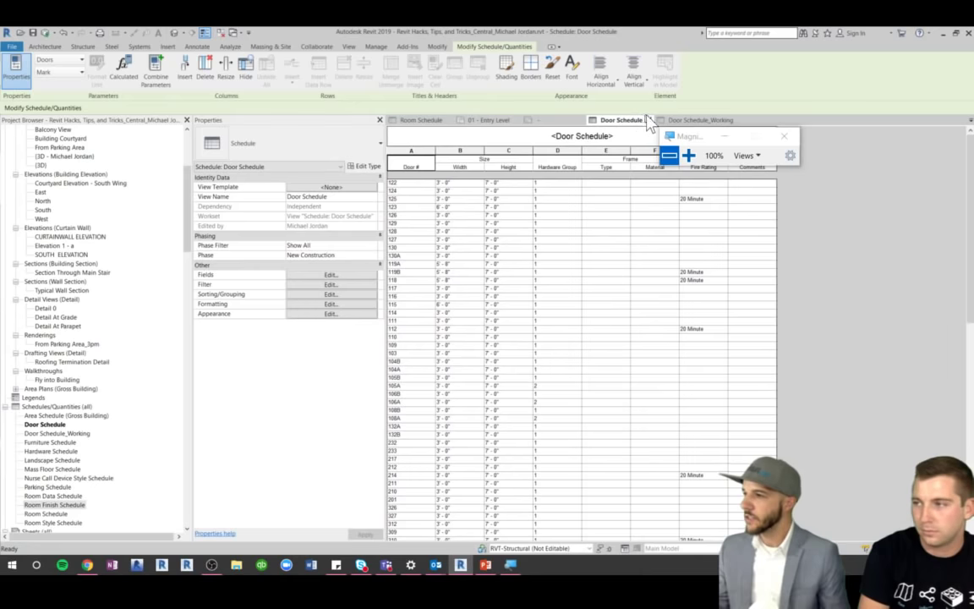
pyautogui.click(649, 120)
# Close the M_Room Tag family without saving its changes, then close the 01 - Entry Level plan tab
pyautogui.click(571, 124)
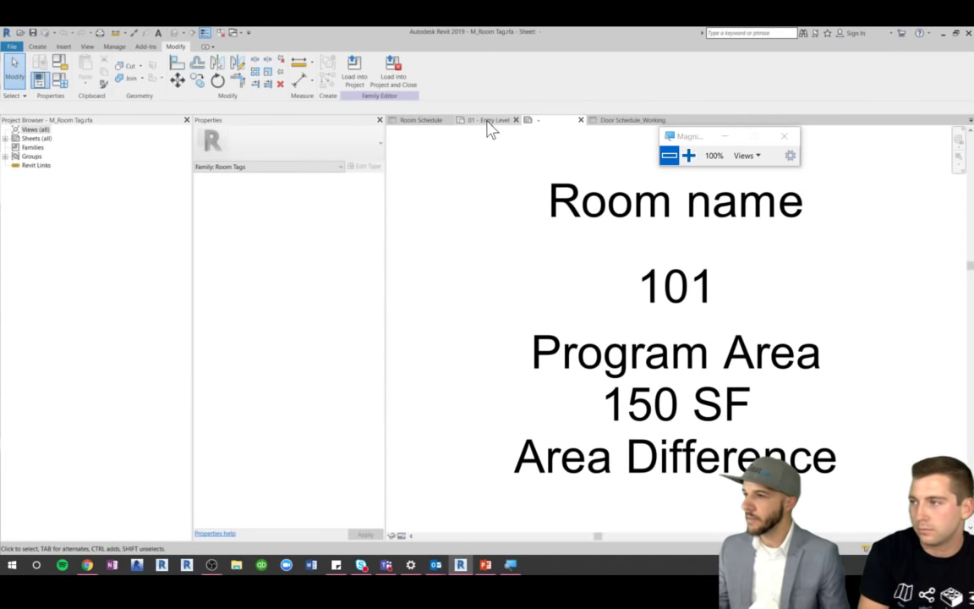
pyautogui.click(582, 120)
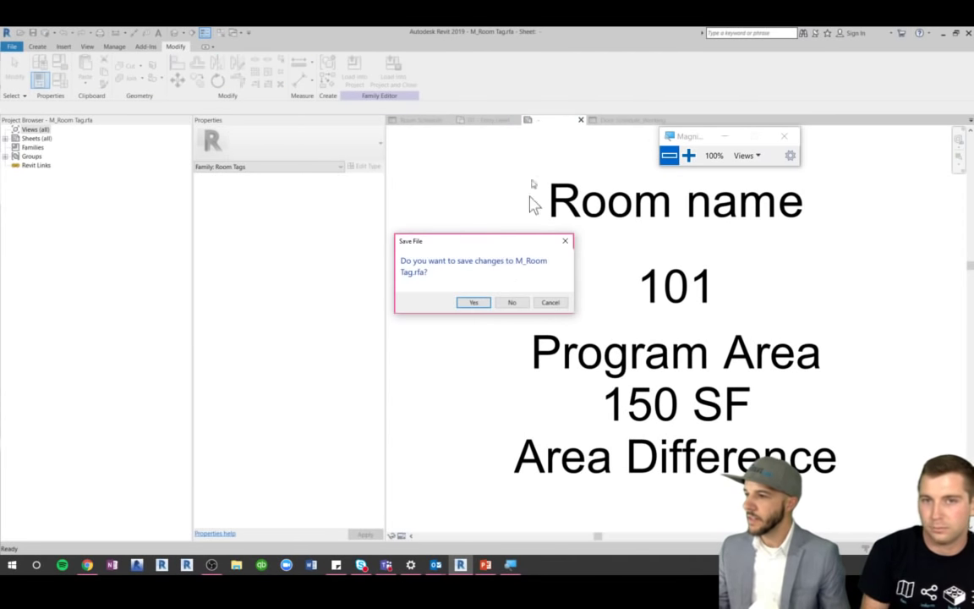
pyautogui.click(514, 303)
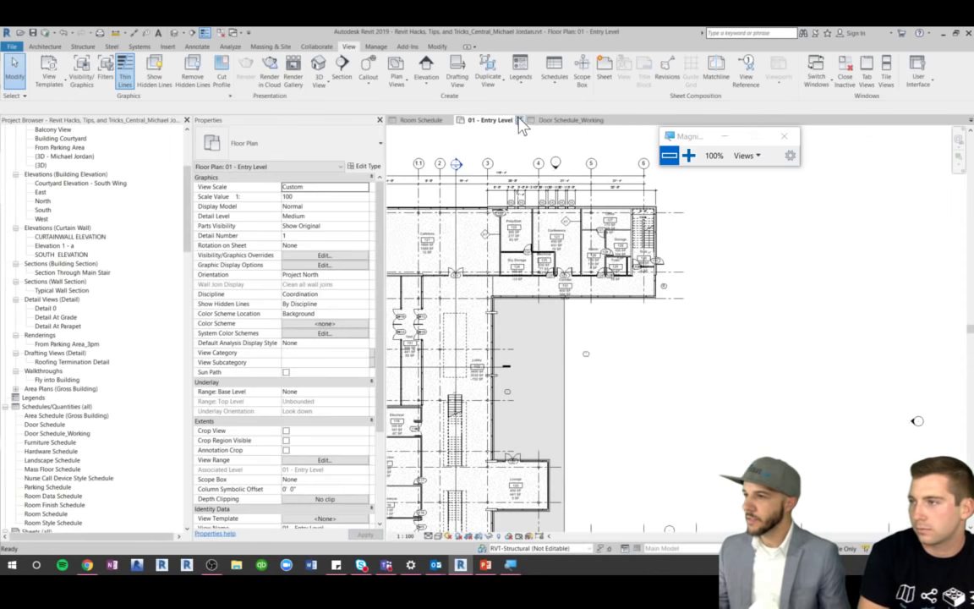
pyautogui.click(520, 120)
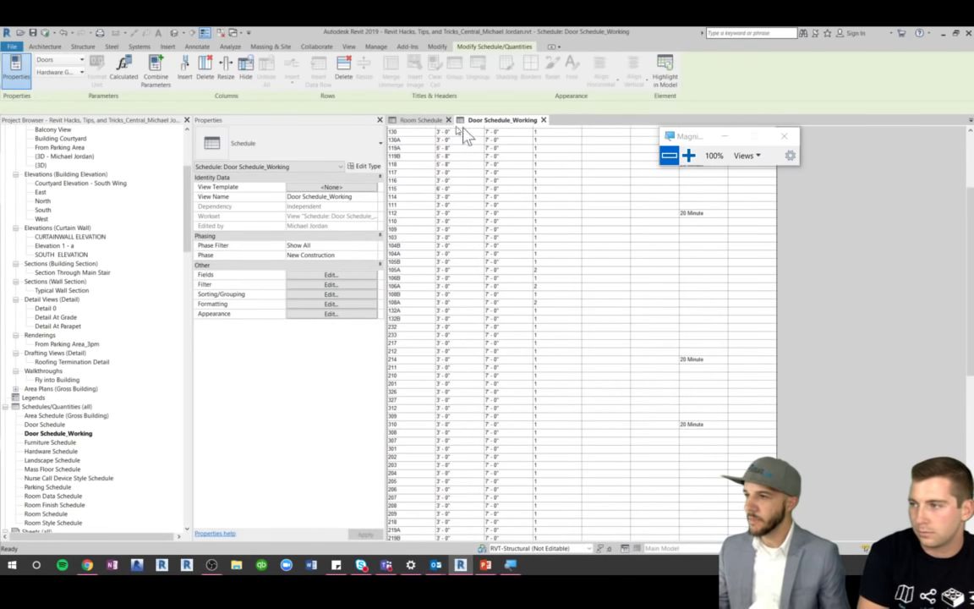
# Reopen the 01 - Entry Level floor plan from the Project Browser and bring up the worksets list
pyautogui.click(422, 120)
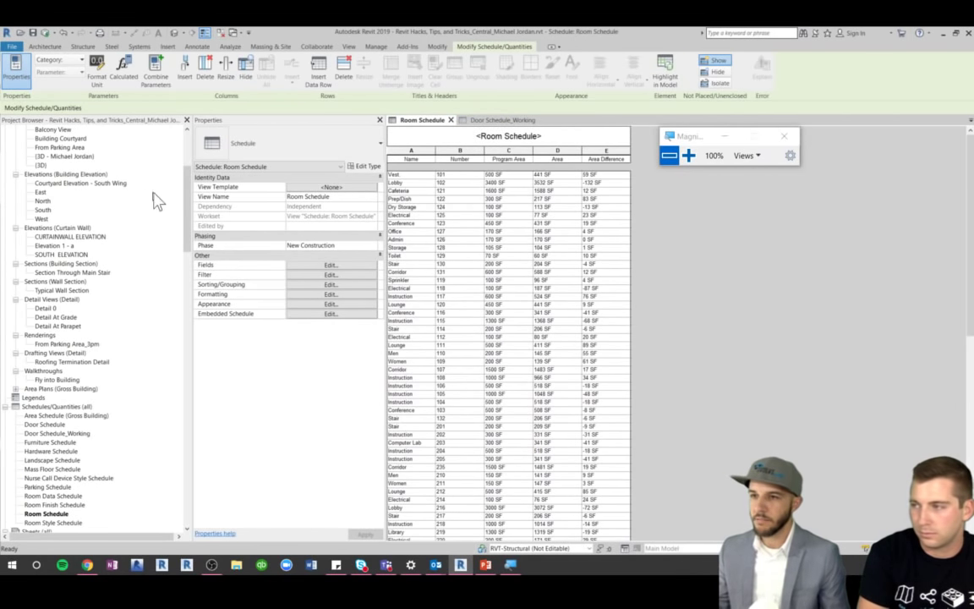
pyautogui.scroll(5, 127, 254)
pyautogui.doubleClick(64, 148)
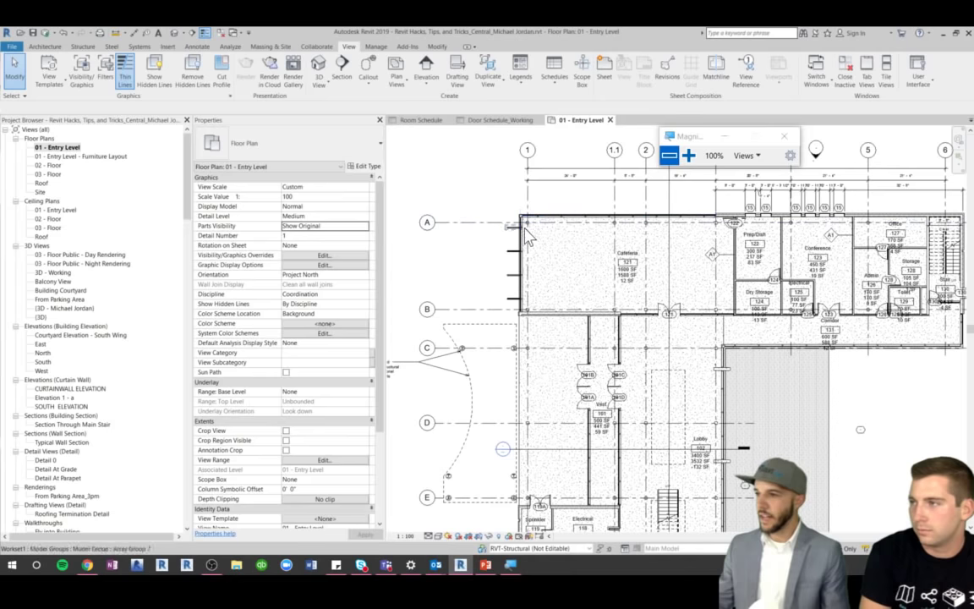
pyautogui.scroll(5, 527, 237)
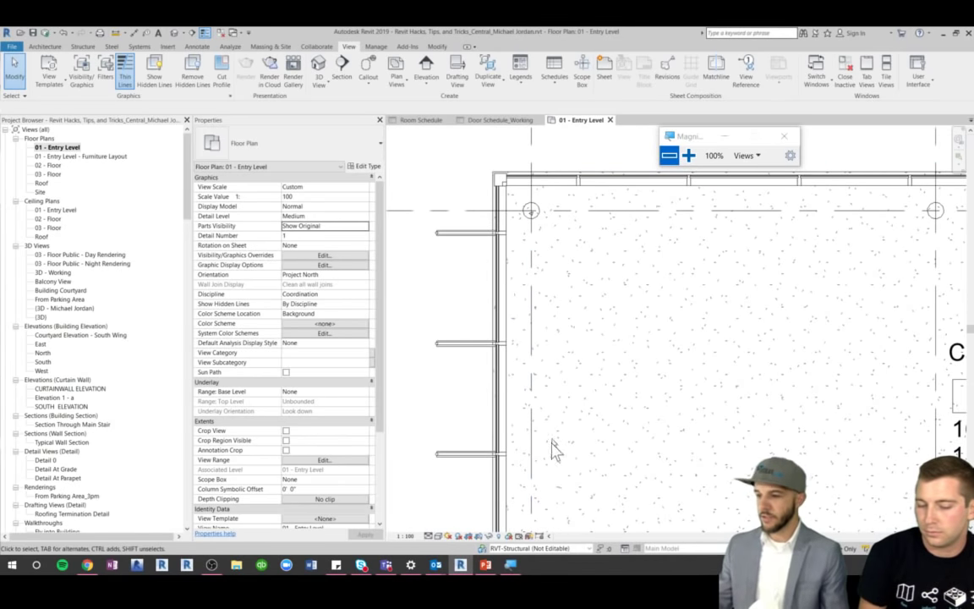
pyautogui.click(484, 548)
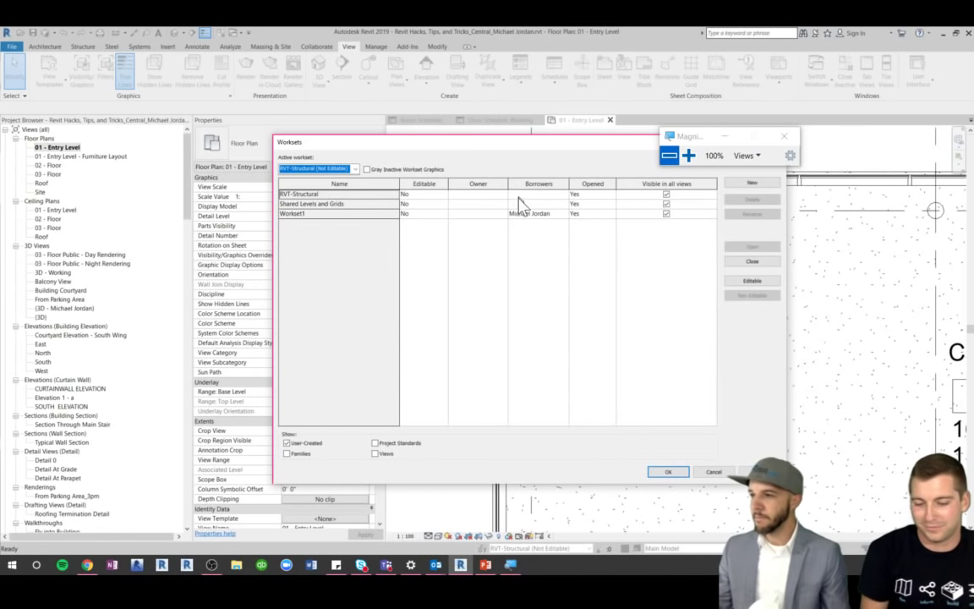
# Make RVT-Structural editable and Shared Levels and Grids plus Workset1 non-editable
pyautogui.click(352, 216)
pyautogui.click(335, 194)
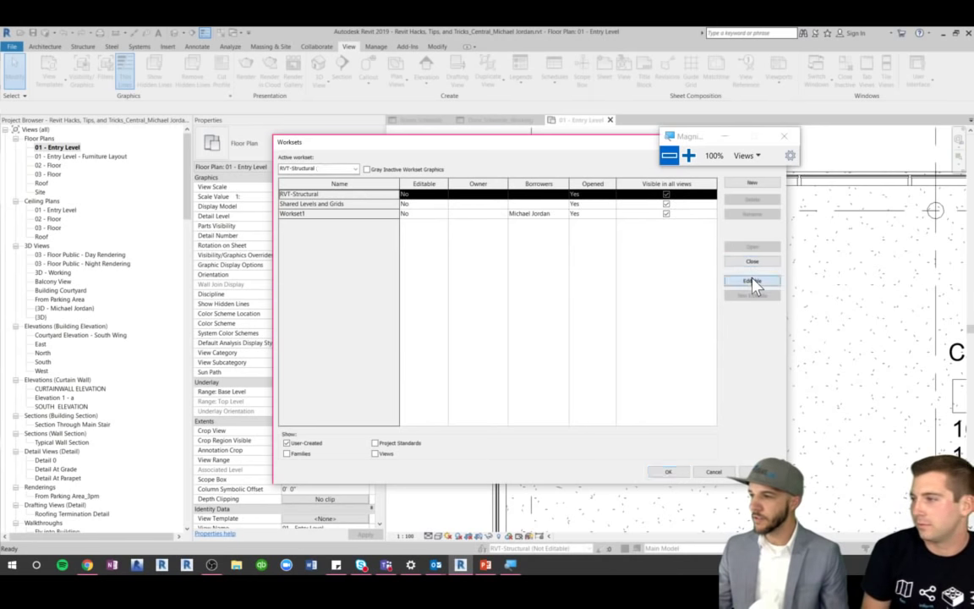
pyautogui.click(753, 281)
pyautogui.click(343, 204)
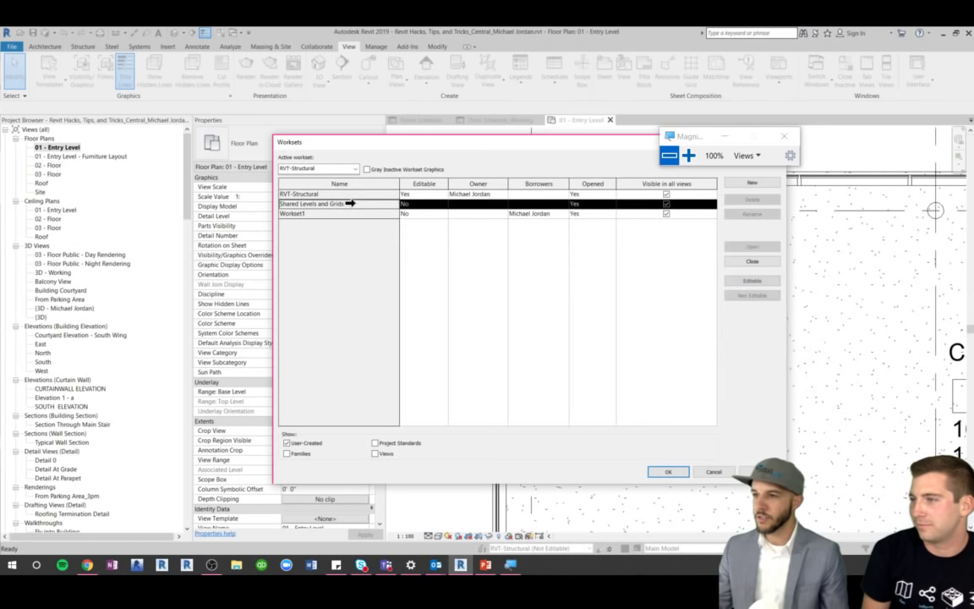
pyautogui.keyDown('shift'); pyautogui.click(347, 213); pyautogui.keyUp('shift')
pyautogui.click(753, 296)
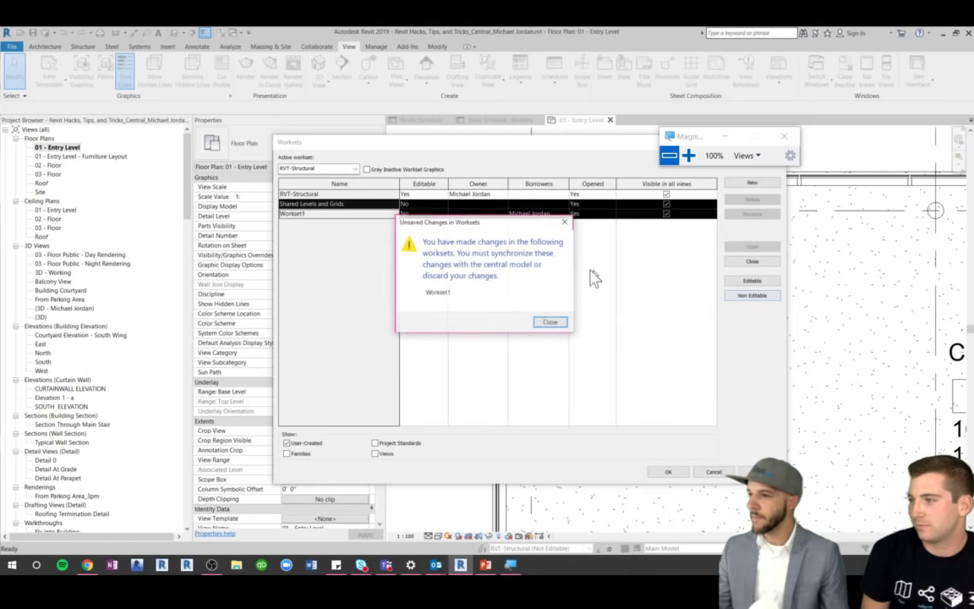
pyautogui.click(549, 321)
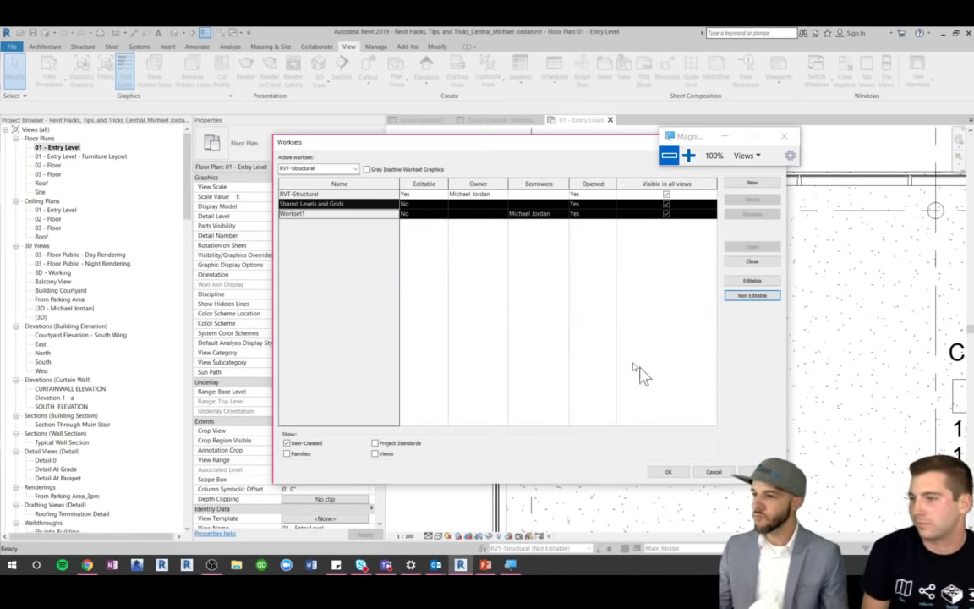
pyautogui.click(669, 472)
# Synchronize with central, then set RVT-Structural as the active workset
pyautogui.click(107, 31)
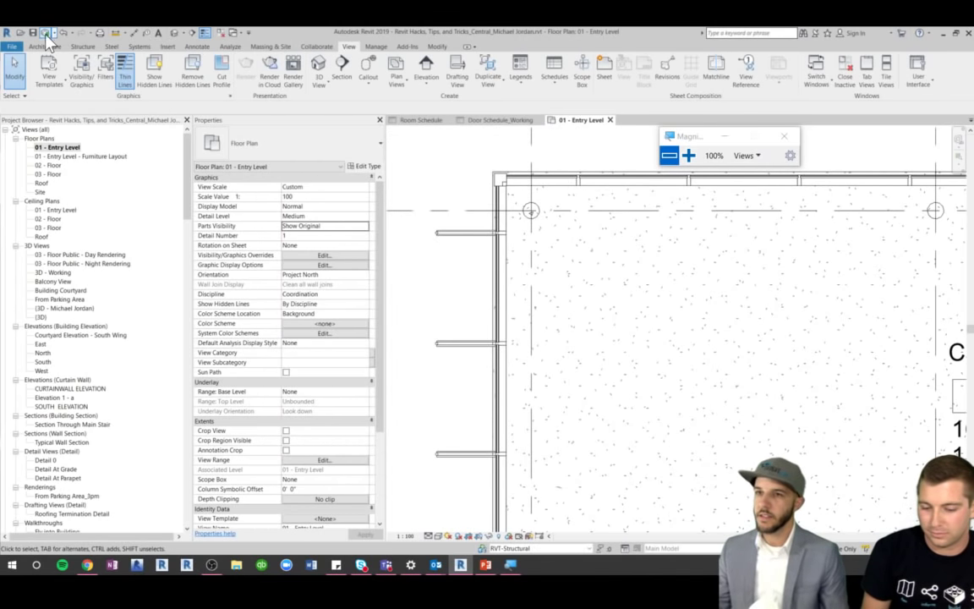
pyautogui.click(479, 357)
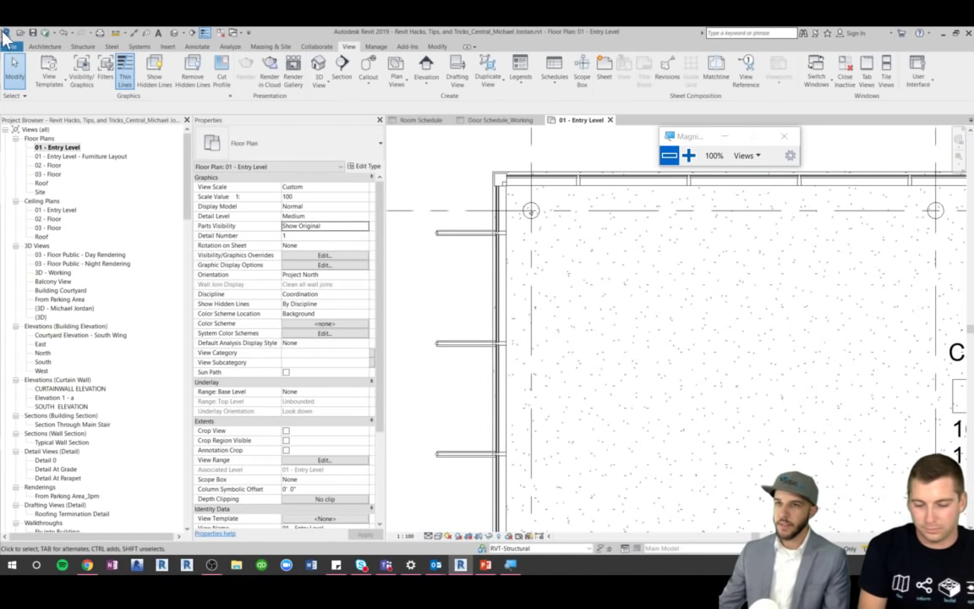
pyautogui.click(481, 549)
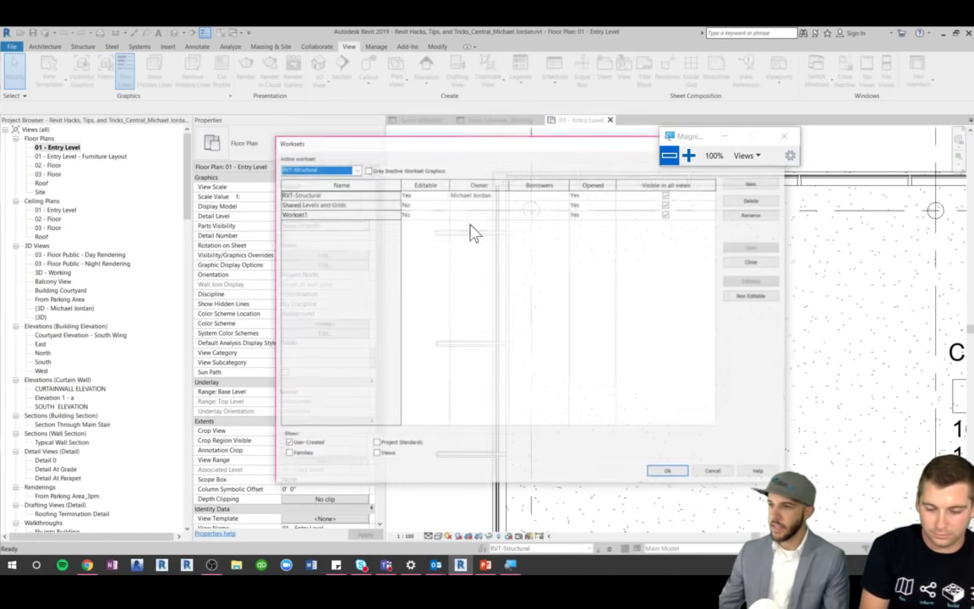
pyautogui.click(320, 194)
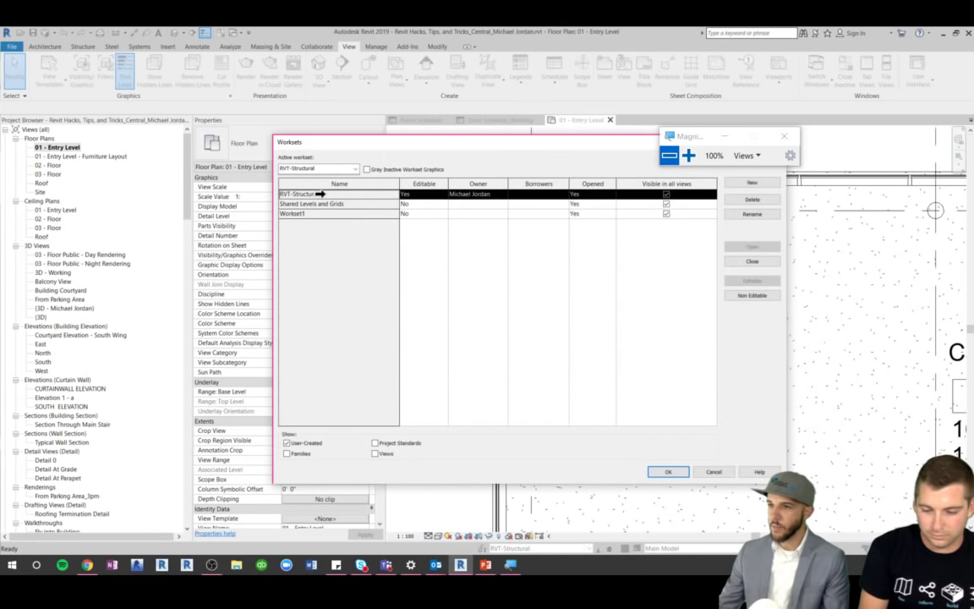
pyautogui.click(668, 472)
# Select the linked structural model in the plan to inspect it, then deselect it
pyautogui.scroll(5, 440, 305)
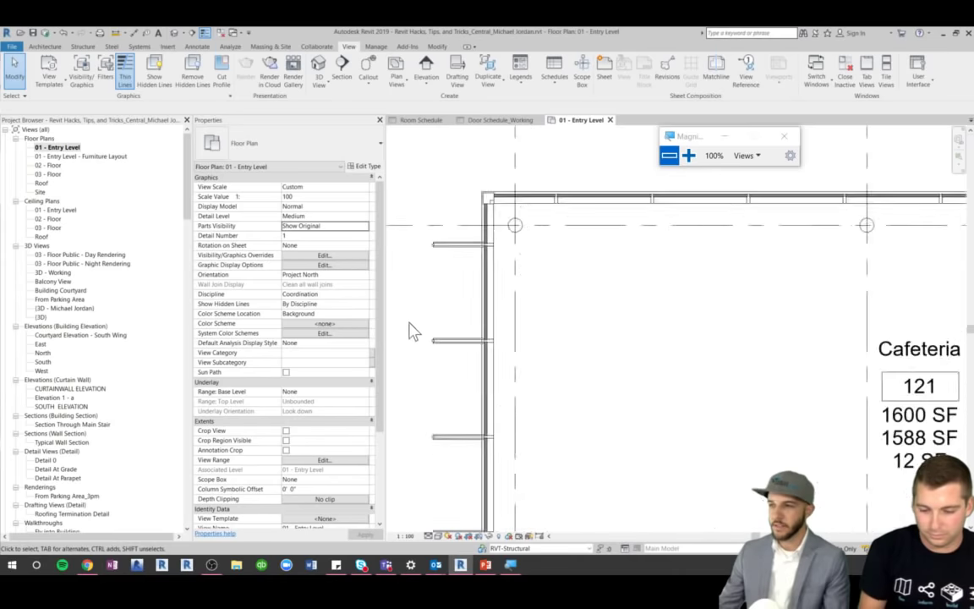
pyautogui.click(561, 333)
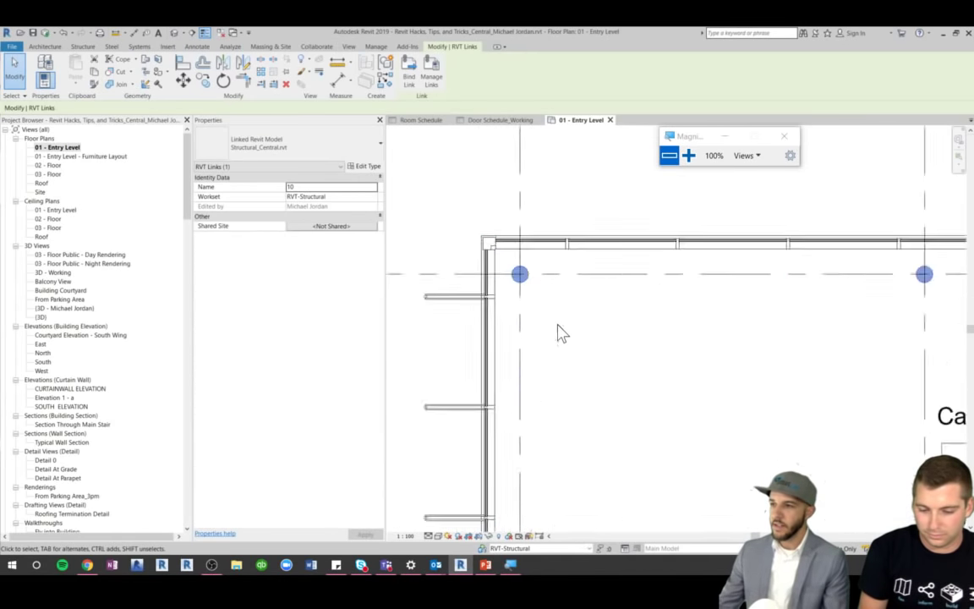
pyautogui.scroll(-3, 474, 287)
pyautogui.scroll(-2, 474, 287)
pyautogui.scroll(4, 473, 281)
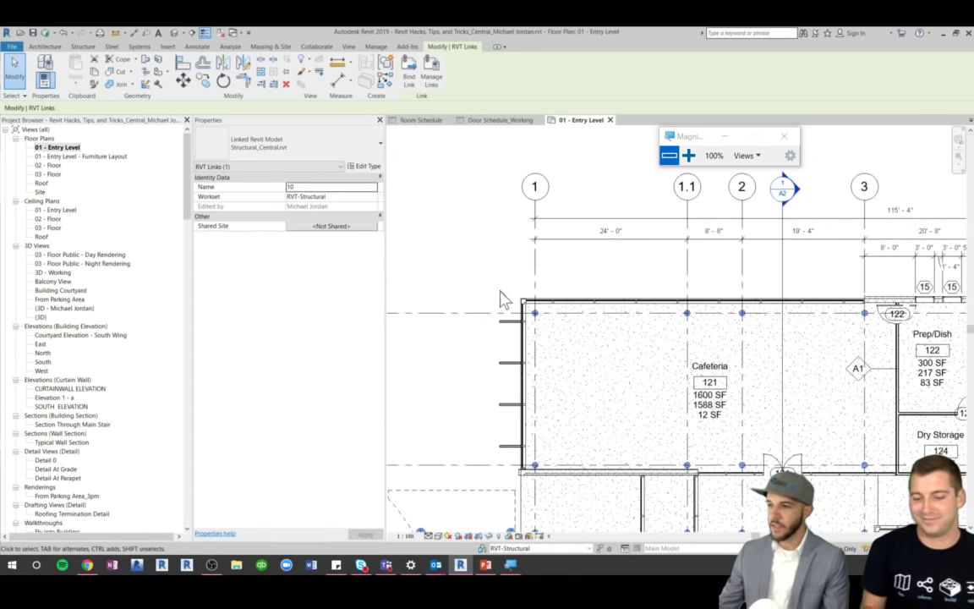
pyautogui.press('Escape')
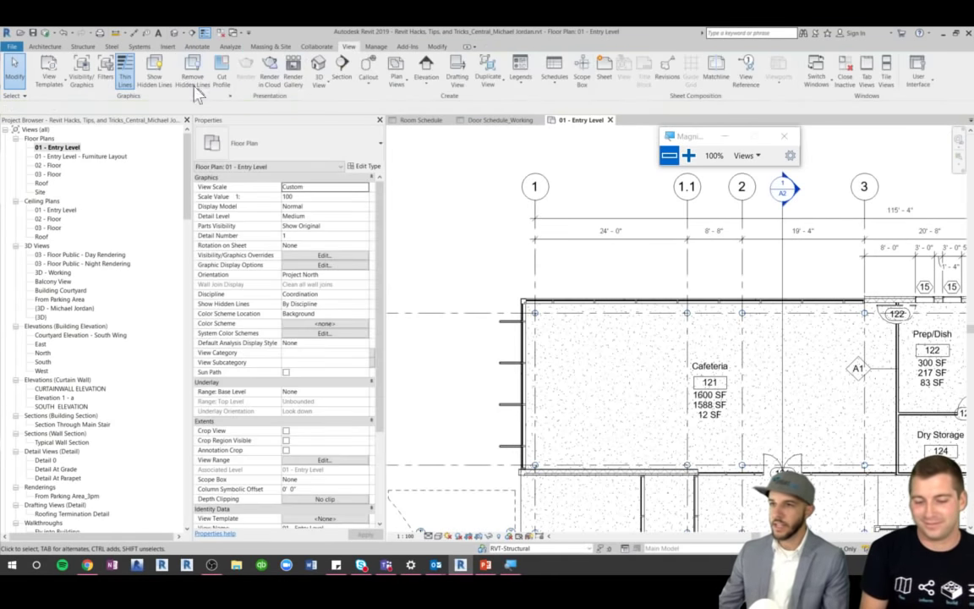
# Synchronize with central again, keeping RVT-Structural as the active workset
pyautogui.click(315, 46)
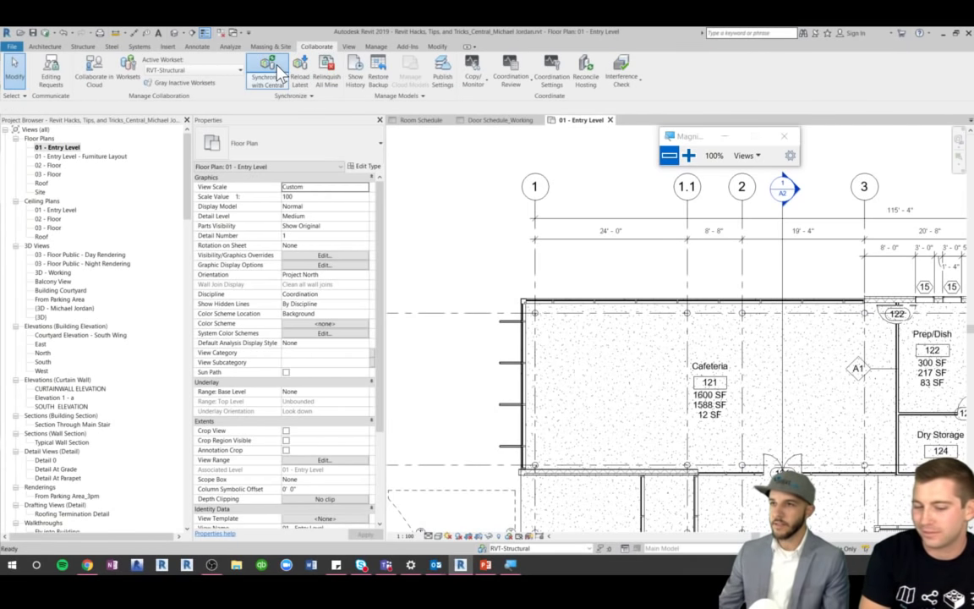
pyautogui.click(278, 71)
pyautogui.click(489, 332)
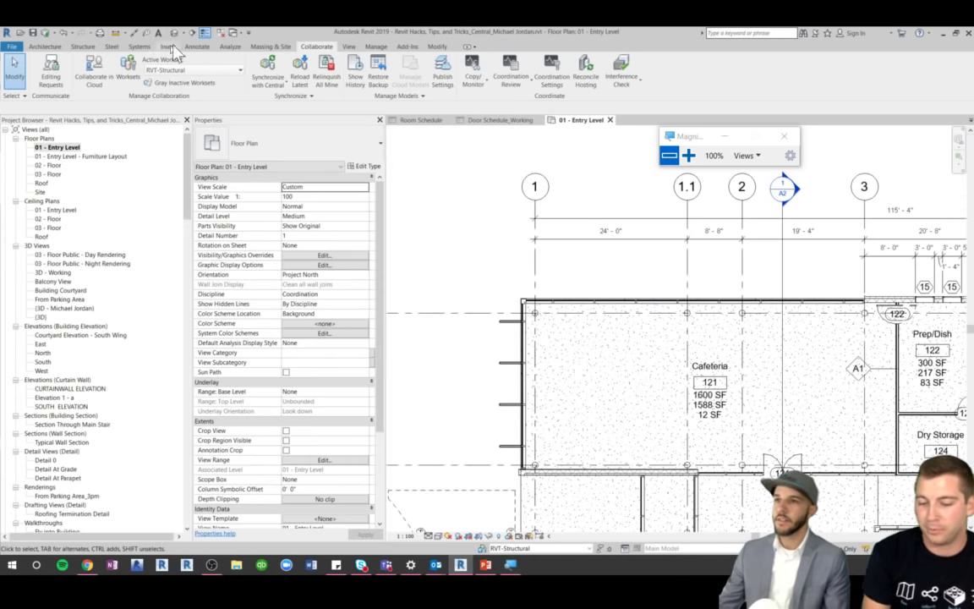
pyautogui.click(128, 68)
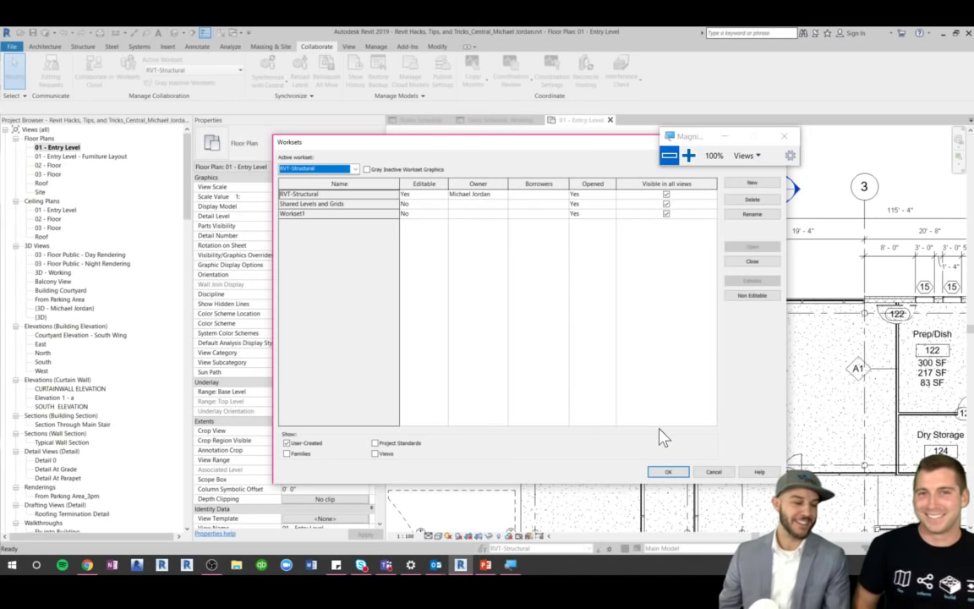
pyautogui.click(673, 472)
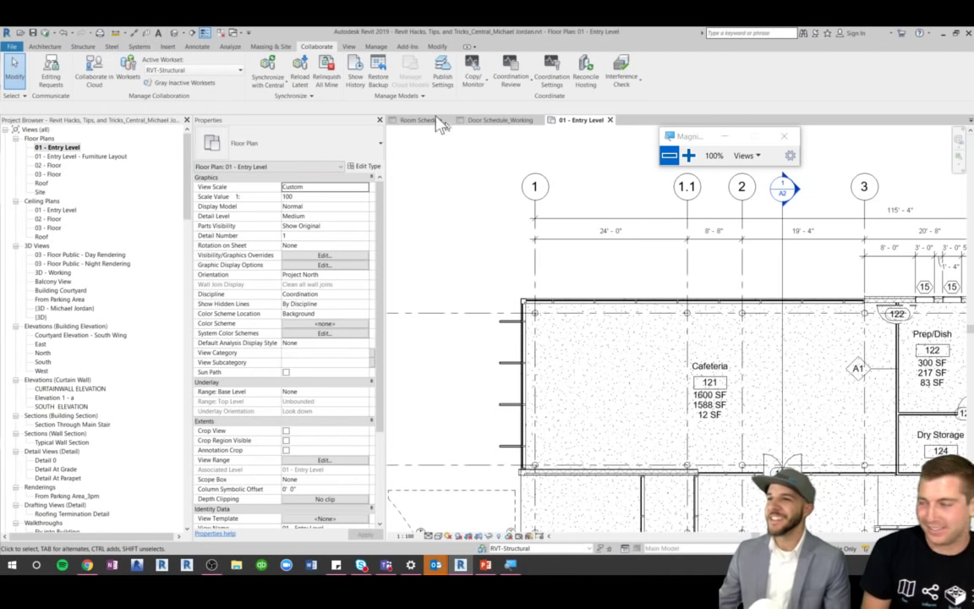
# Close the floor plan, Room Schedule and door schedule views, keeping ownership of elements and worksets
pyautogui.click(611, 121)
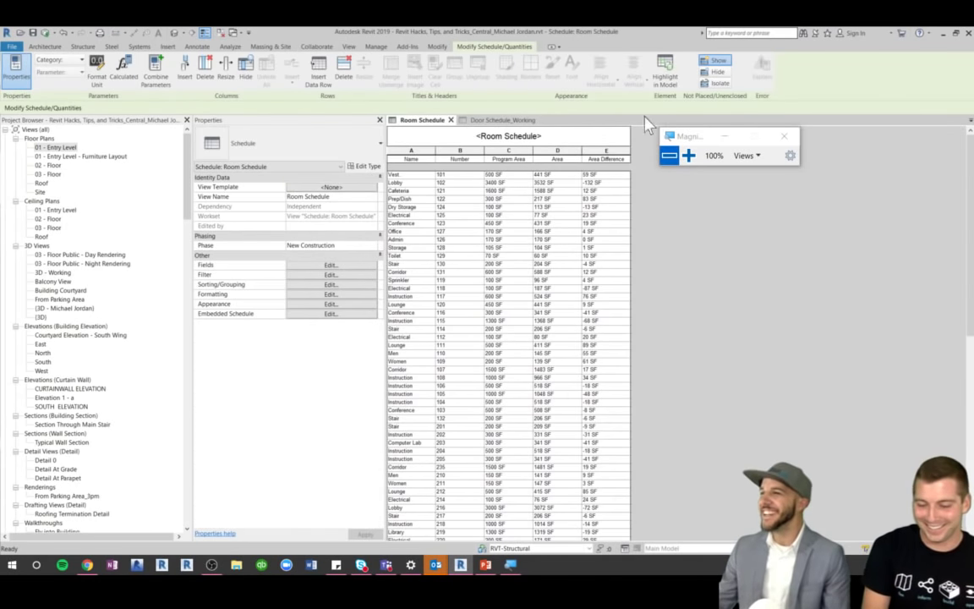
pyautogui.click(451, 120)
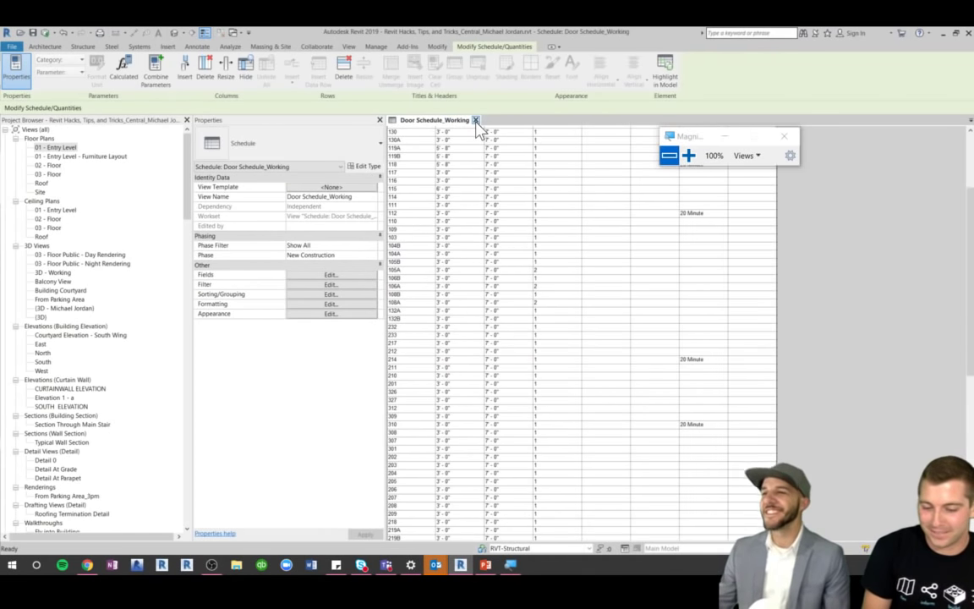
pyautogui.click(476, 120)
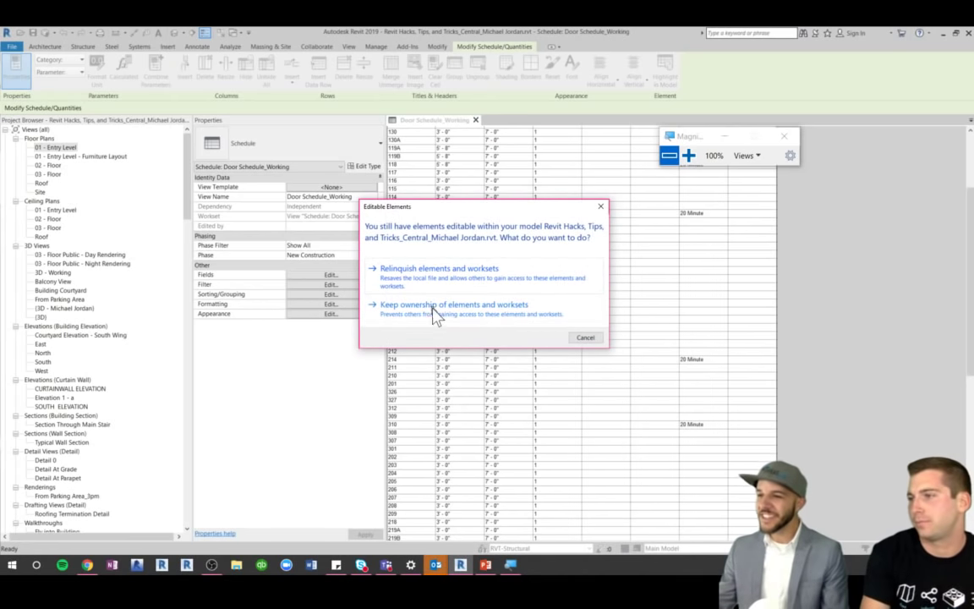
pyautogui.click(437, 309)
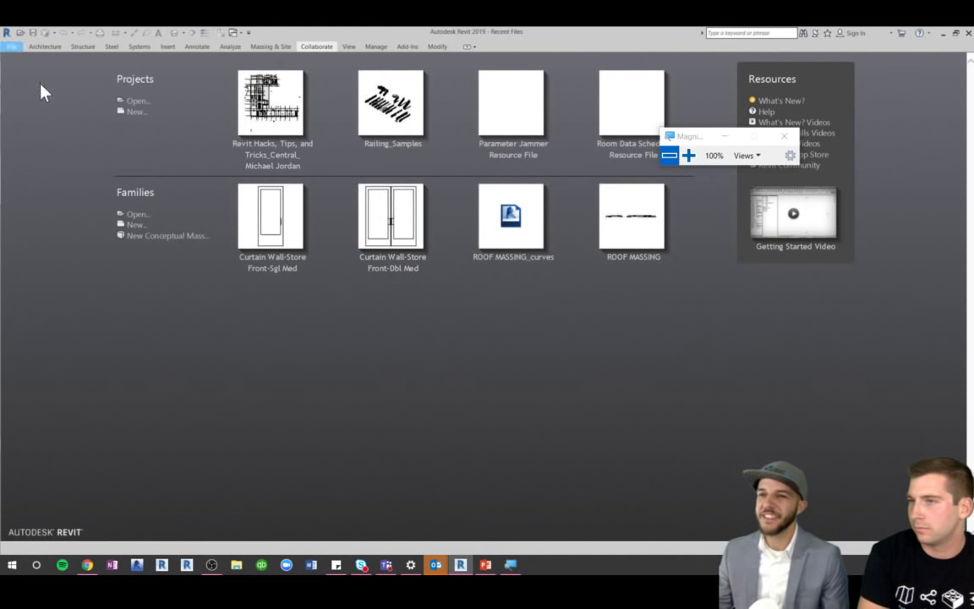
# Replace the Revit username in the General options with the second user's name
pyautogui.click(11, 46)
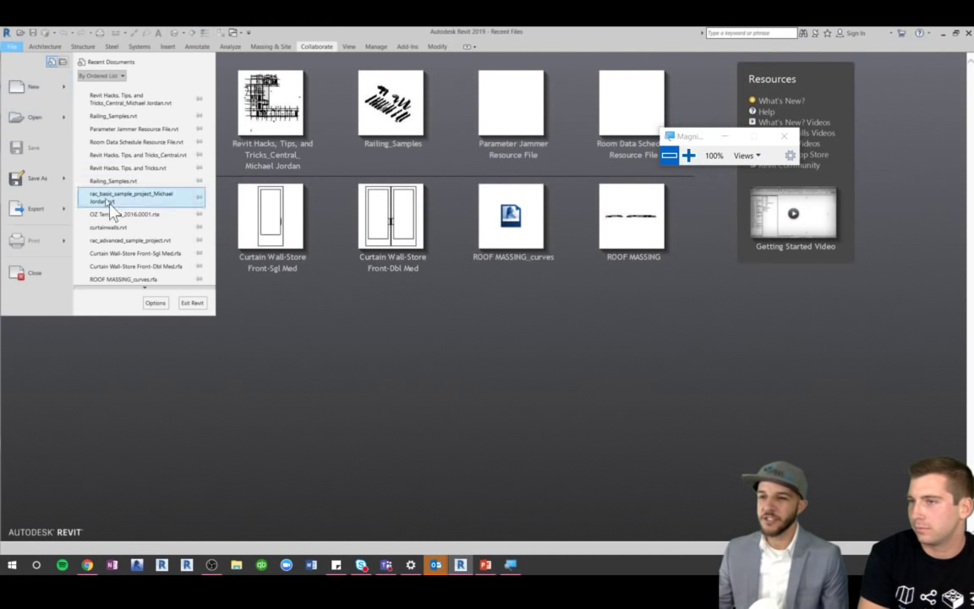
pyautogui.click(159, 302)
pyautogui.tripleClick(514, 202)
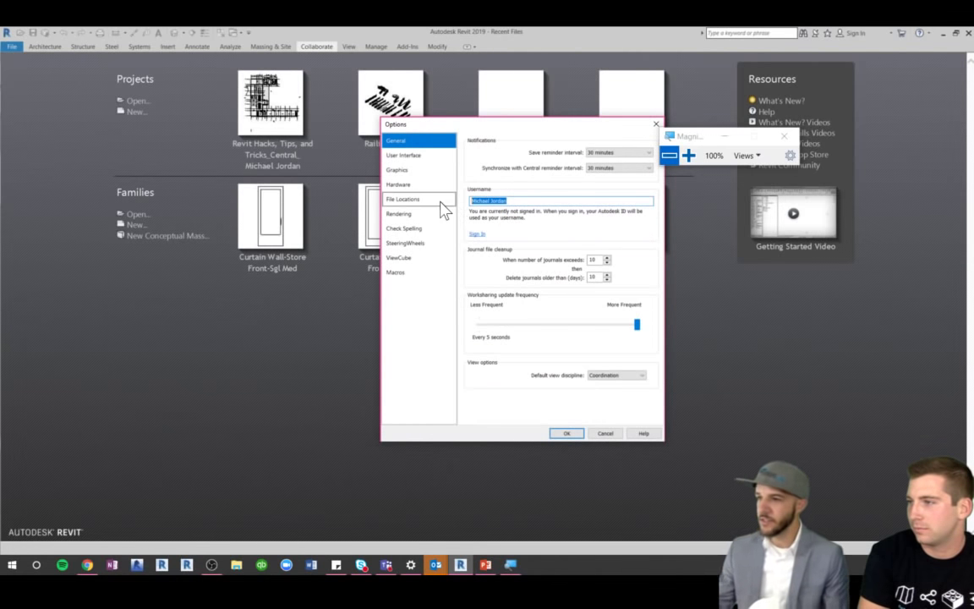
pyautogui.write('banny')
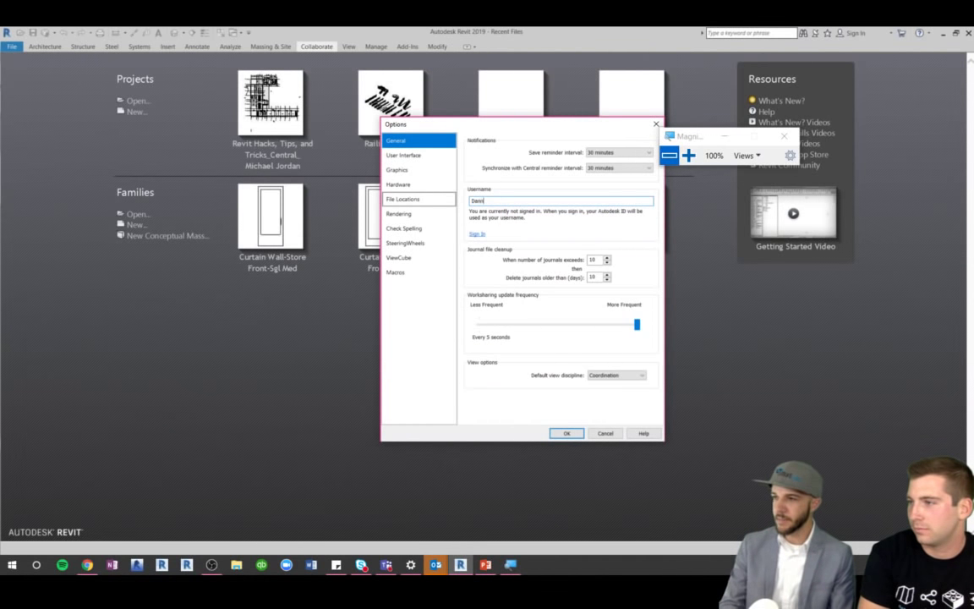
pyautogui.click(566, 434)
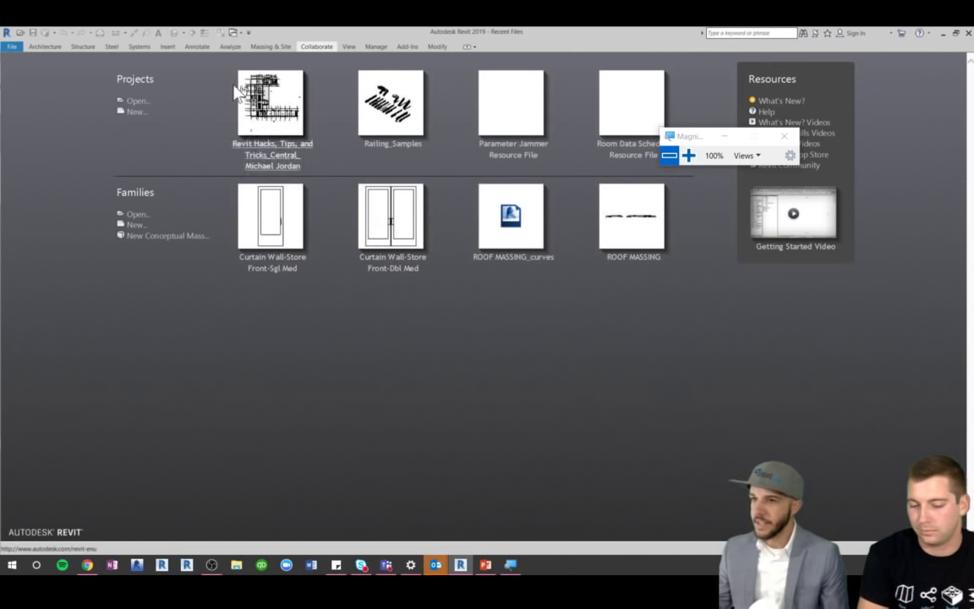
# Open Revit Hacks, Tips, and Tricks_Central.rvt as a new local copy, accepting the default worksets
pyautogui.click(133, 101)
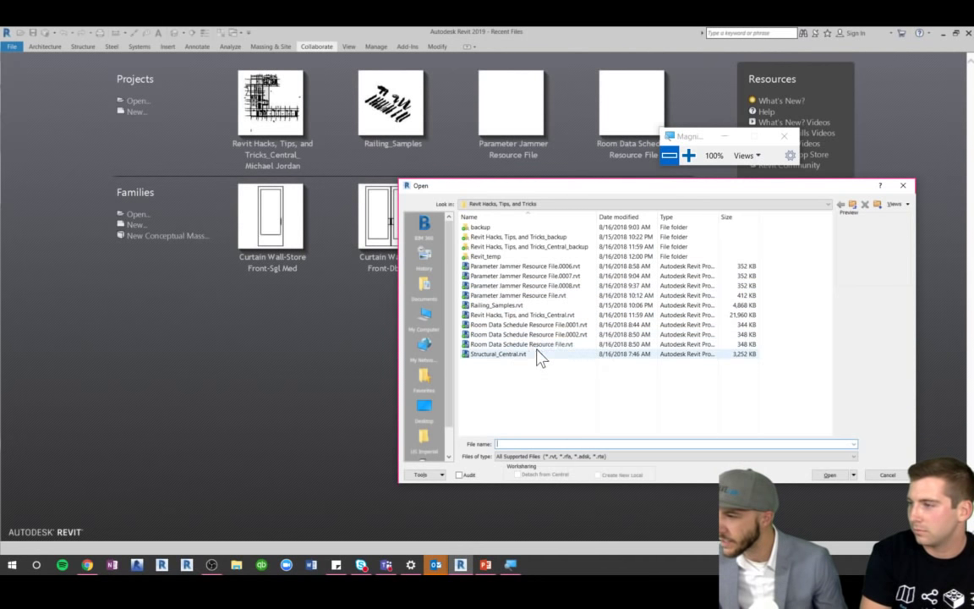
pyautogui.click(535, 316)
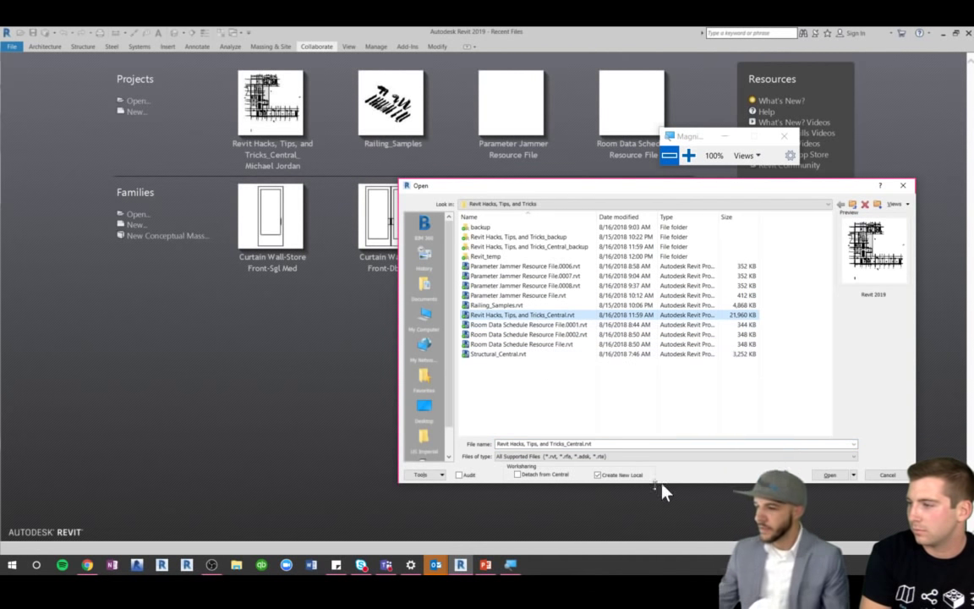
pyautogui.click(827, 475)
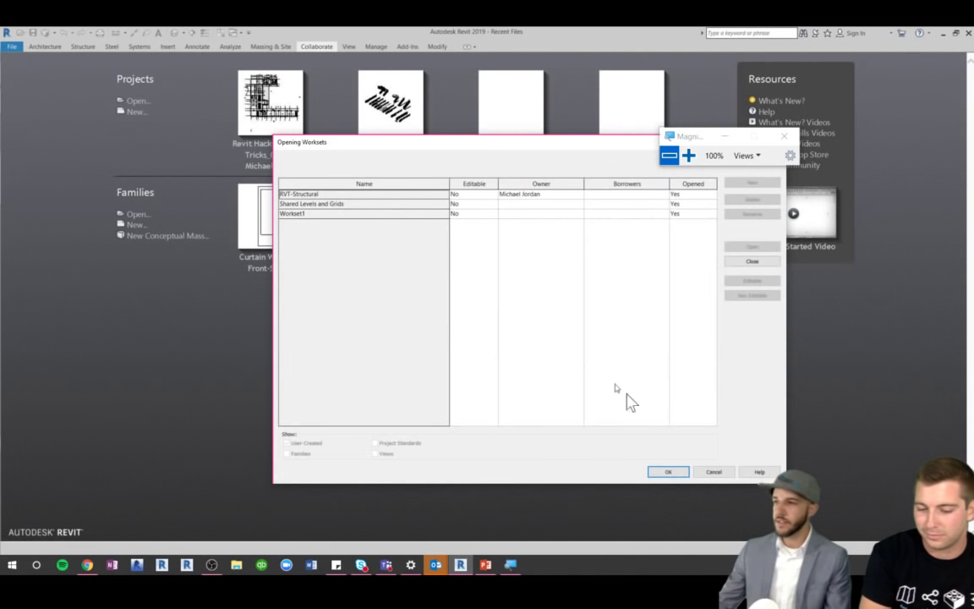
pyautogui.click(677, 474)
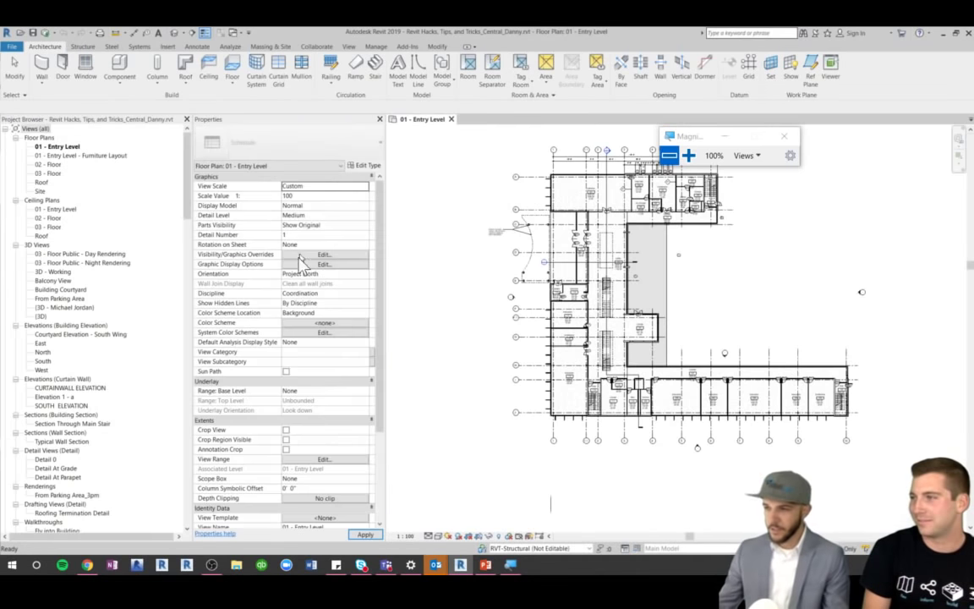
pyautogui.scroll(5, 569, 169)
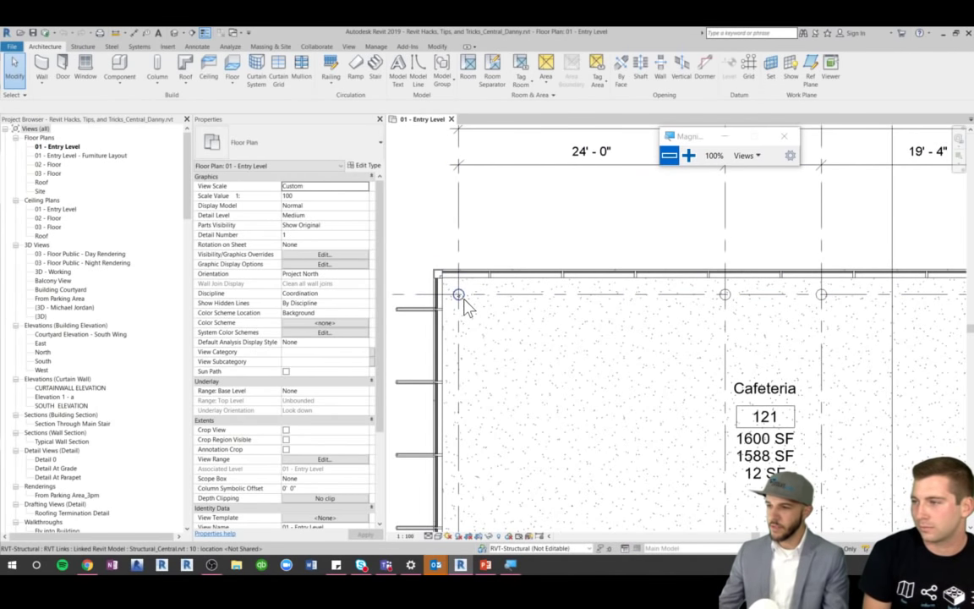
pyautogui.scroll(-3, 468, 297)
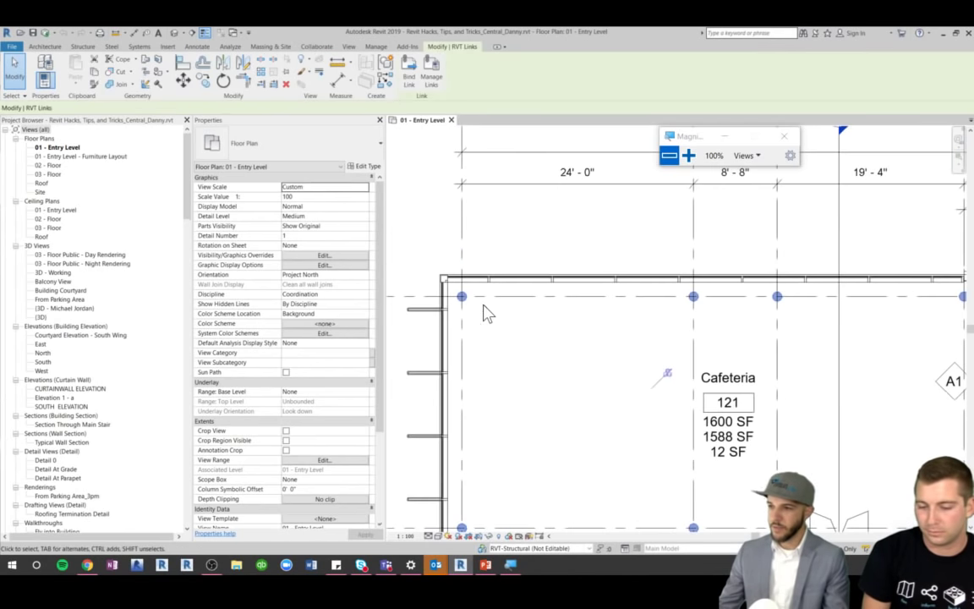
pyautogui.click(465, 296)
pyautogui.moveTo(466, 296); pyautogui.dragTo(510, 250)
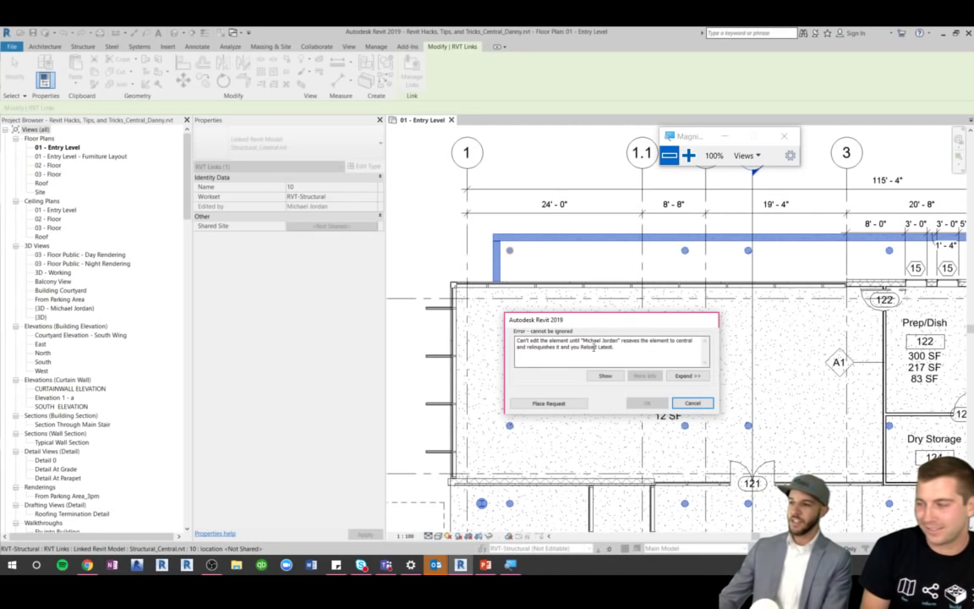
pyautogui.click(693, 403)
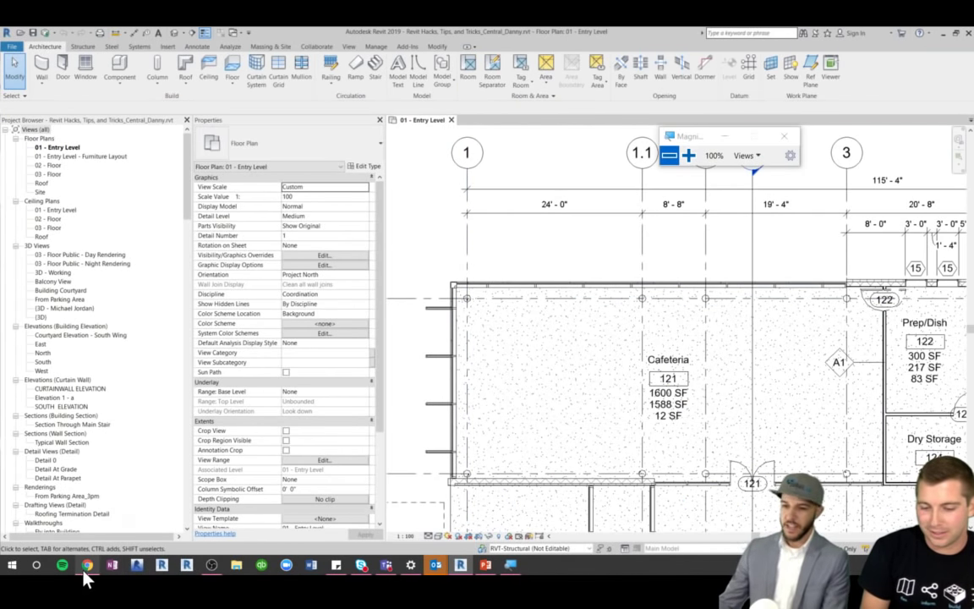
pyautogui.moveTo(85, 572)
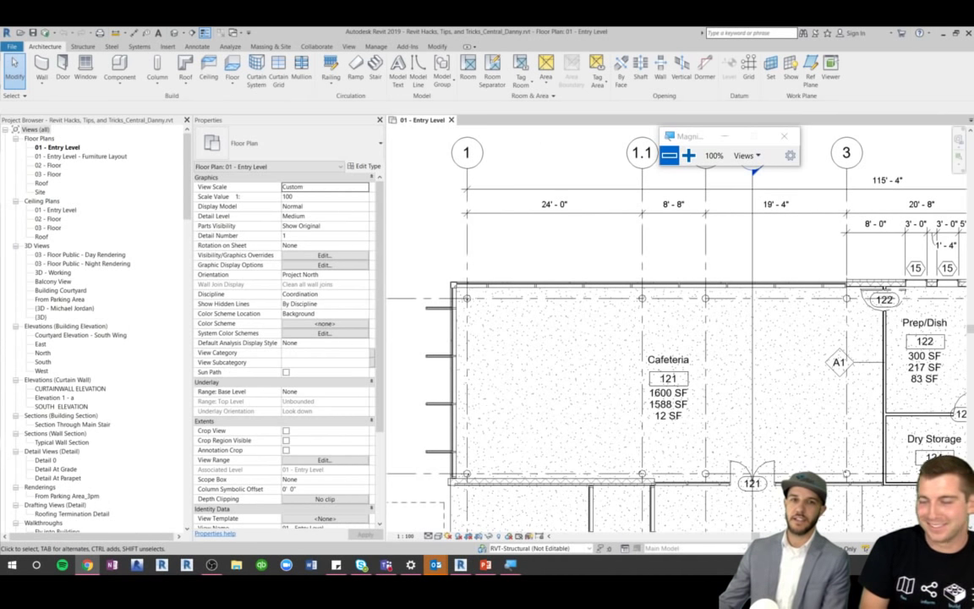
# Bring Chrome to the front, maximize it, and load evolvebim.com
pyautogui.click(87, 564)
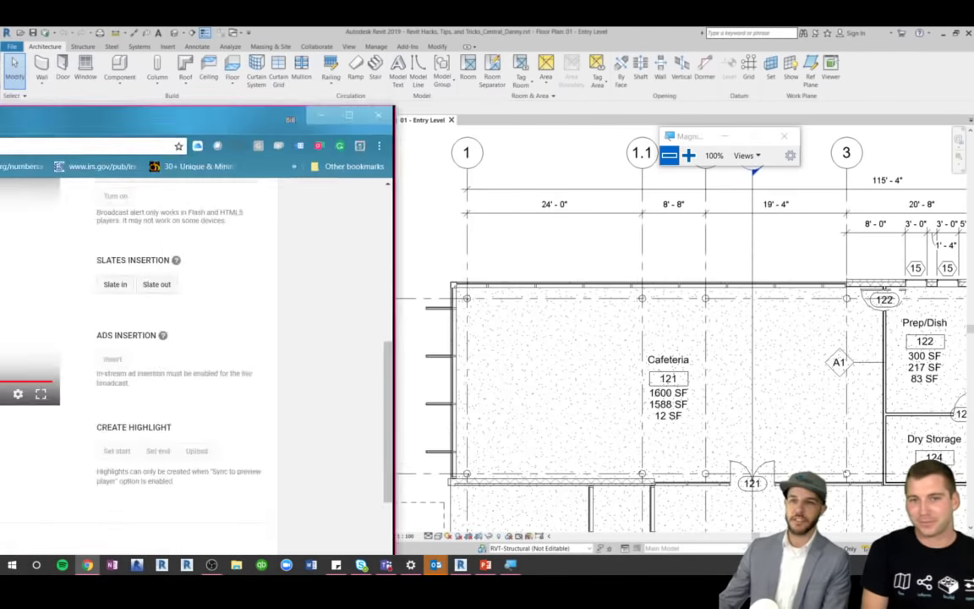
pyautogui.doubleClick(257, 94)
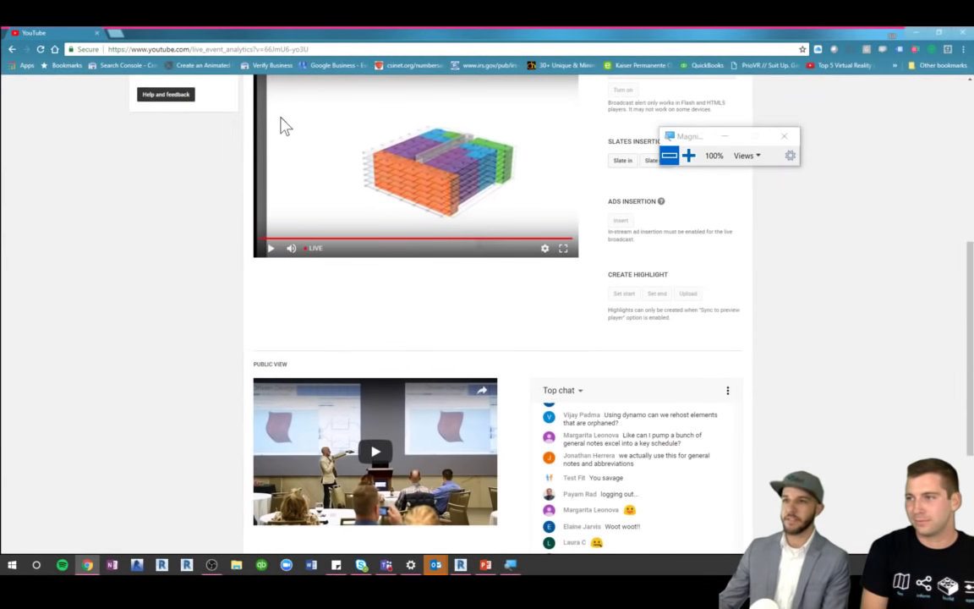
pyautogui.click(254, 48)
pyautogui.write('evo')
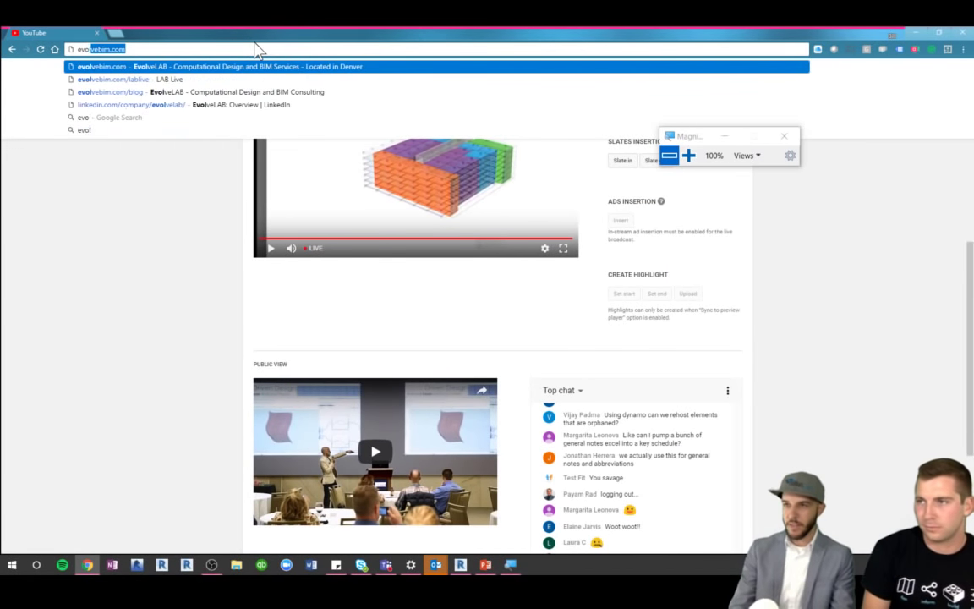
pyautogui.write('lvebim.com')
pyautogui.press('Return')
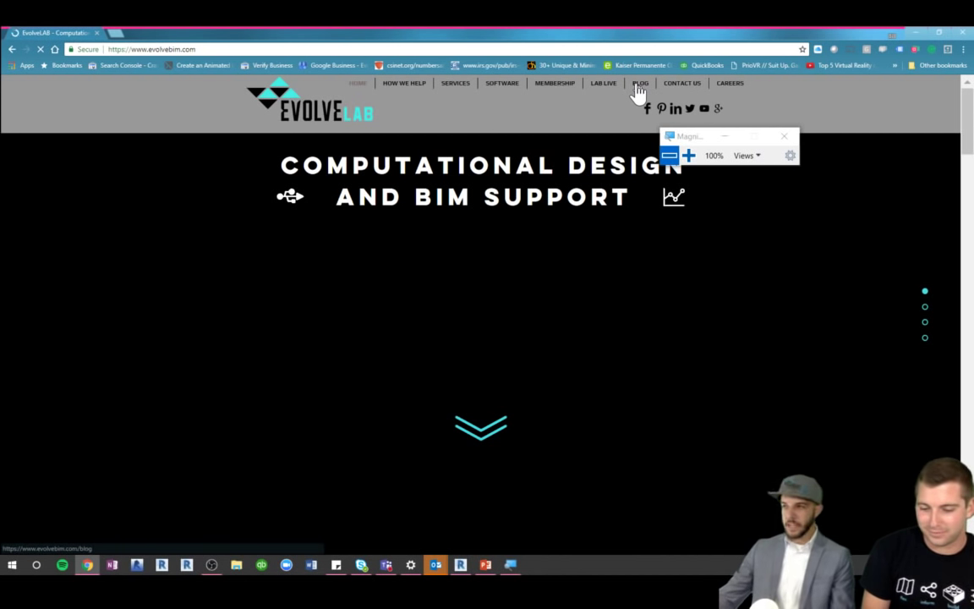
# Go to the EvolveLAB BLOG page and scroll through the posts, then back up to the top
pyautogui.click(638, 84)
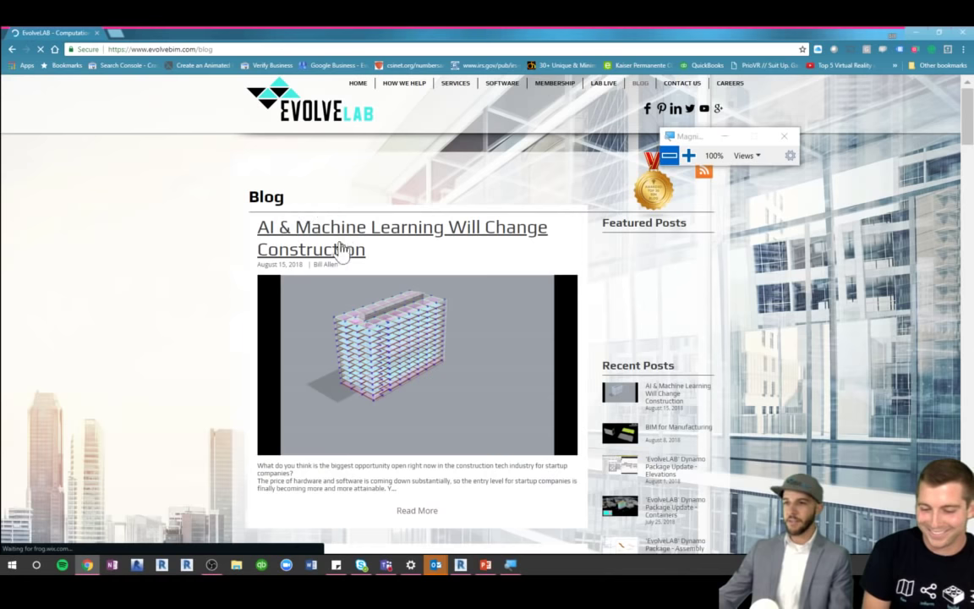
pyautogui.scroll(-4, 228, 283)
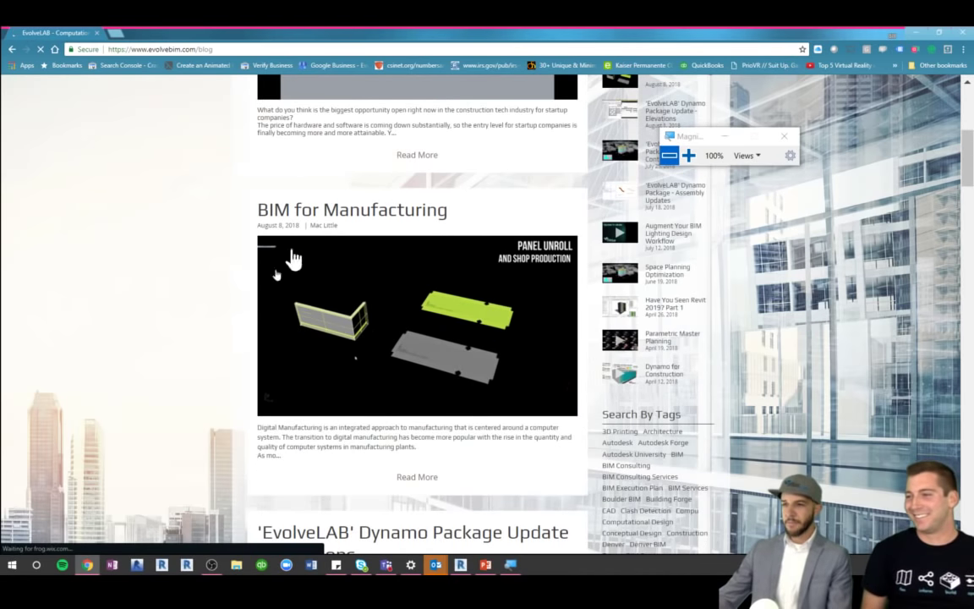
pyautogui.scroll(-3, 348, 270)
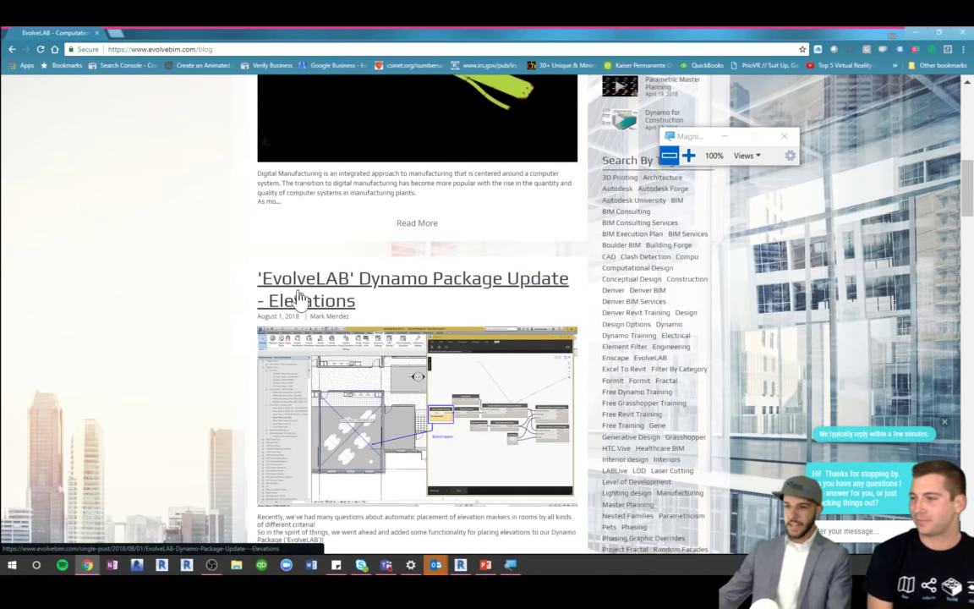
pyautogui.scroll(-1, 273, 326)
pyautogui.scroll(-2, 273, 326)
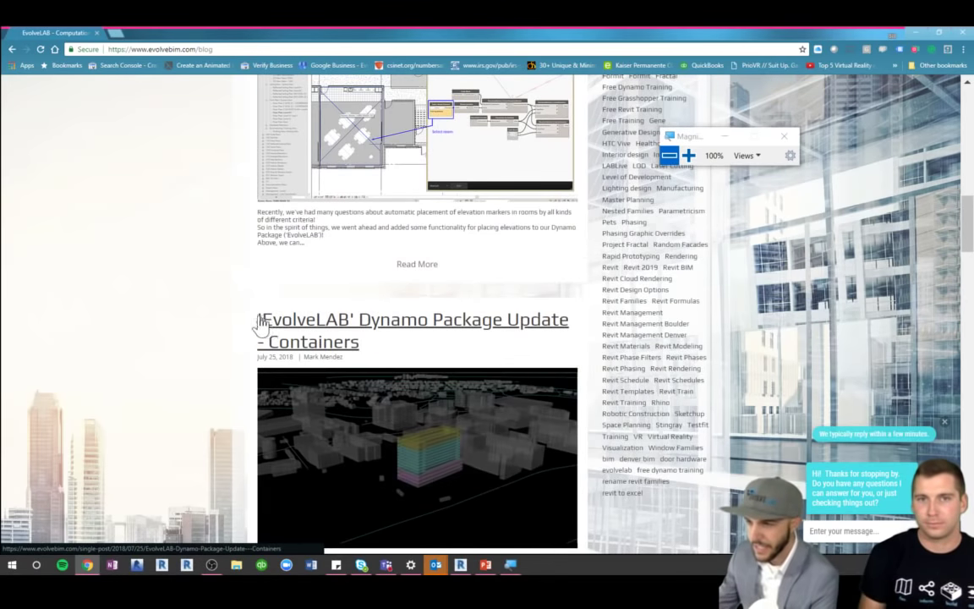
pyautogui.scroll(-4, 241, 309)
pyautogui.scroll(-3, 232, 312)
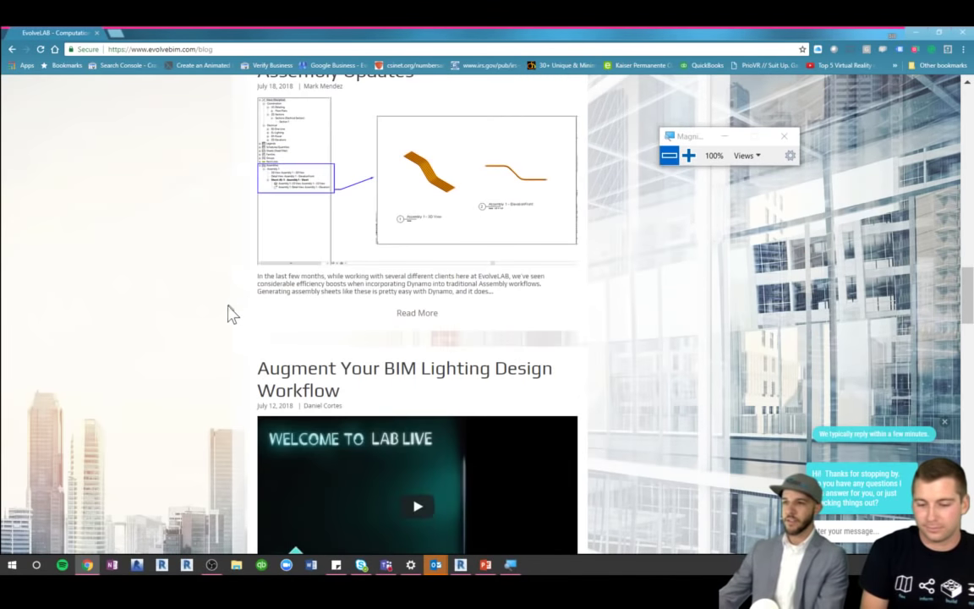
pyautogui.scroll(1, 298, 281)
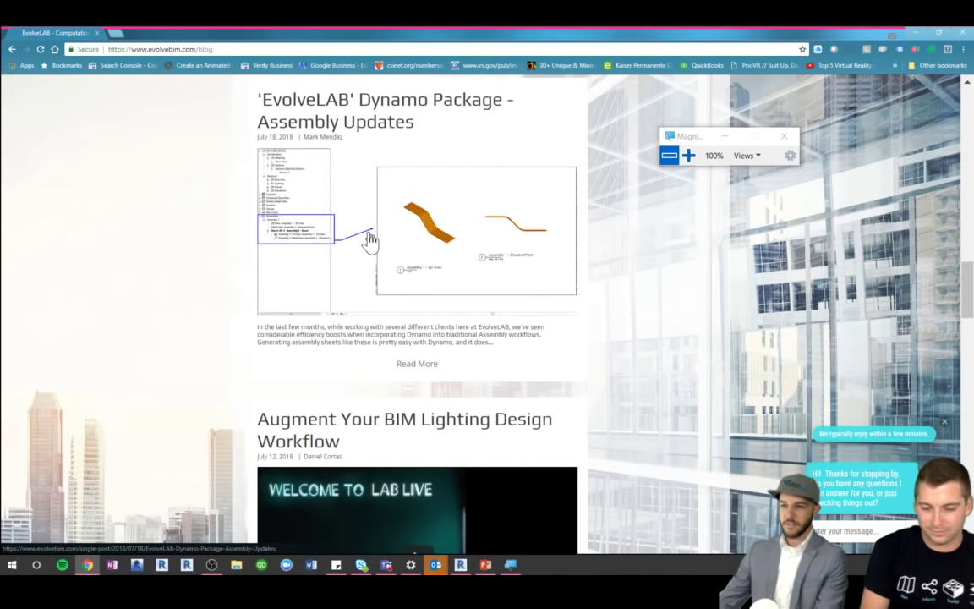
pyautogui.scroll(15, 380, 254)
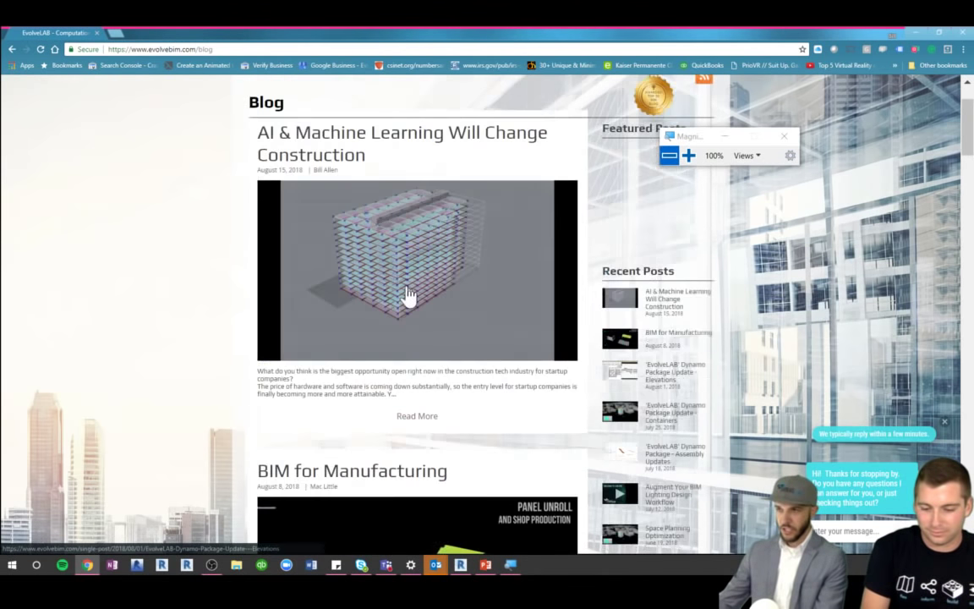
pyautogui.moveTo(555, 83)
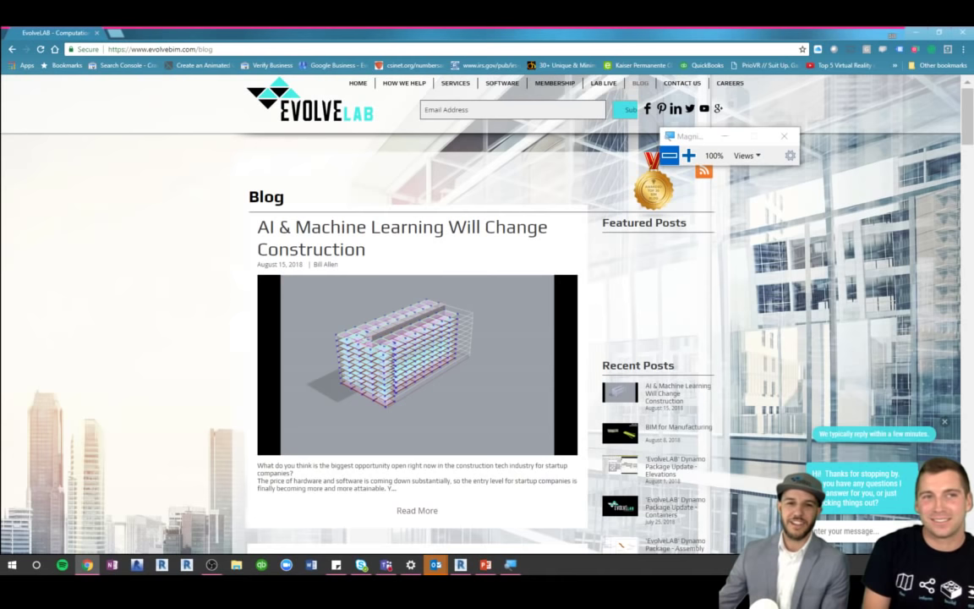
pyautogui.hotkey('alt', 'Tab')
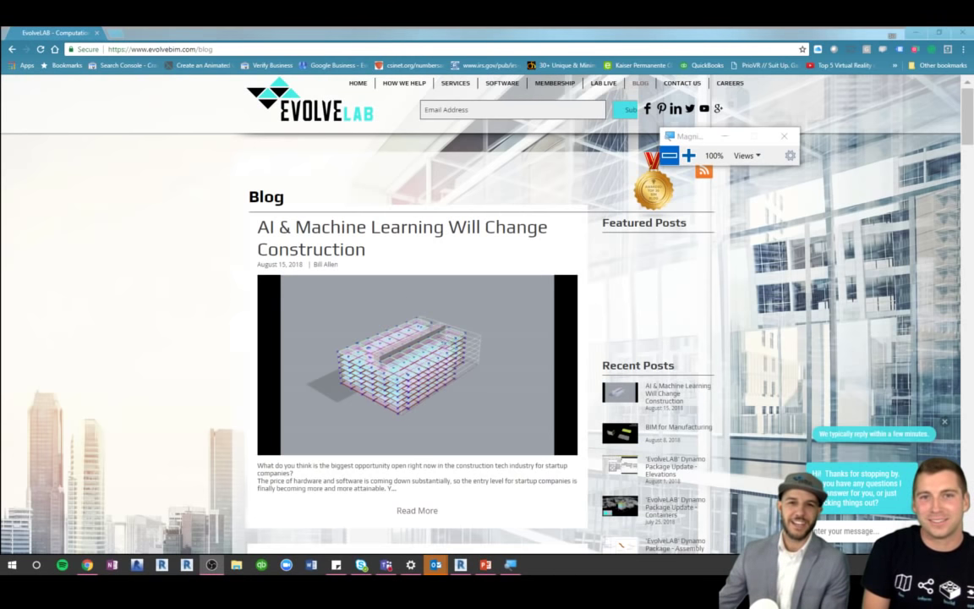